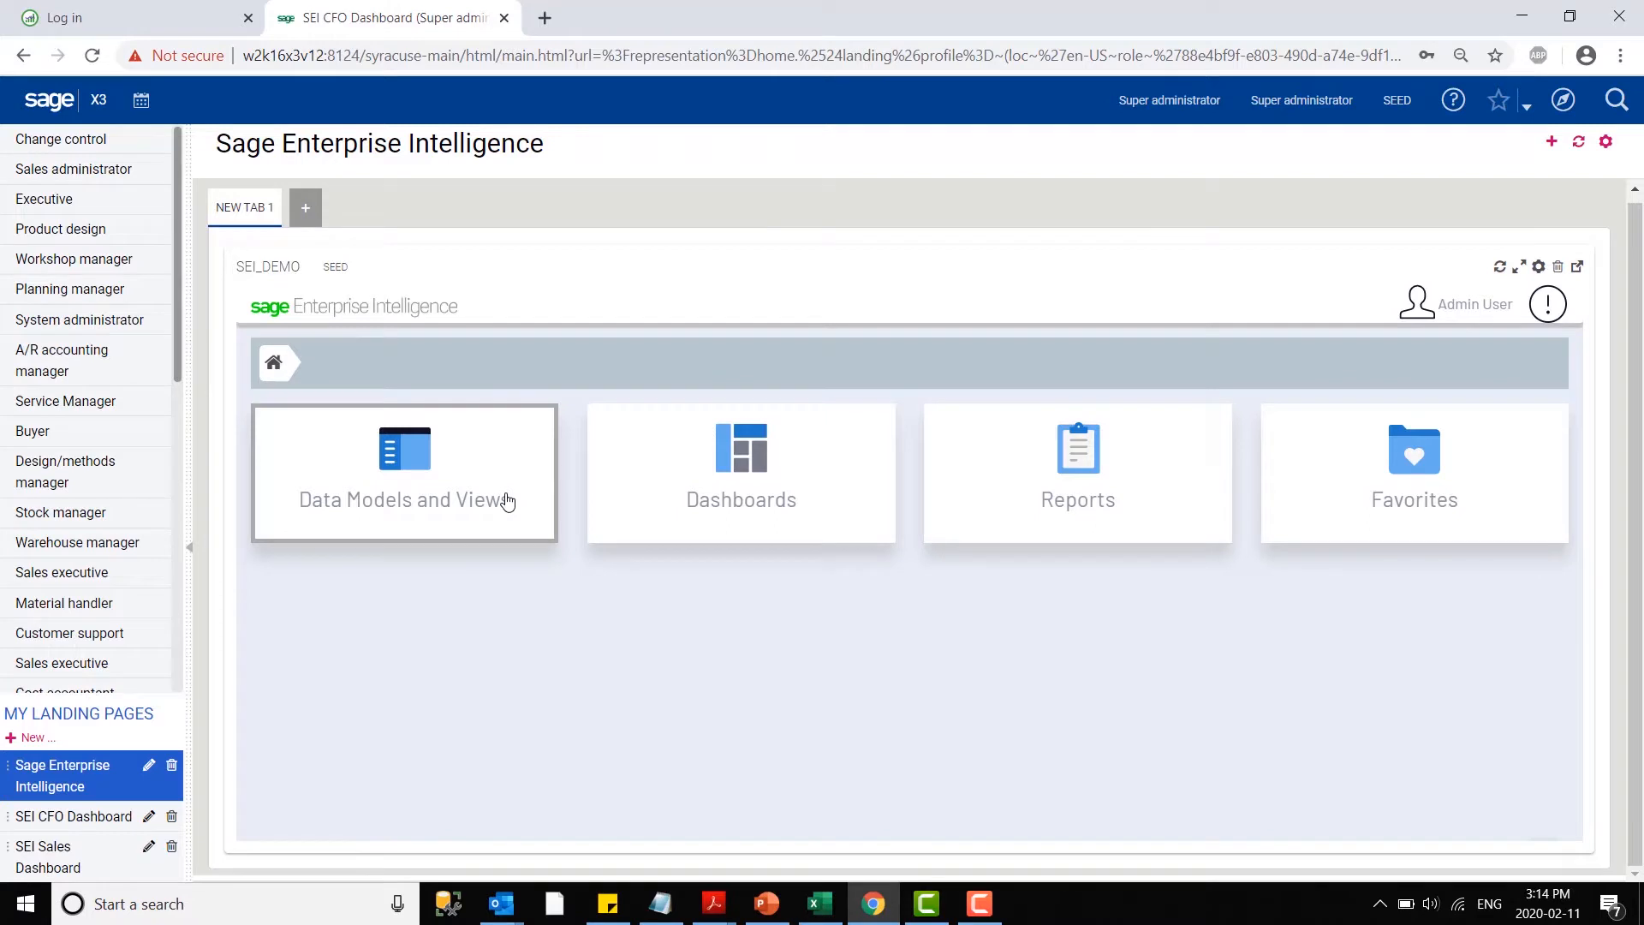
- Open the AP Historical Aging Ledger Currency view from the AP/AR Historical Aging data model in Finance
{"action": "left_click", "coordinate": [507, 501]}
{"action": "left_click", "coordinate": [1104, 474]}
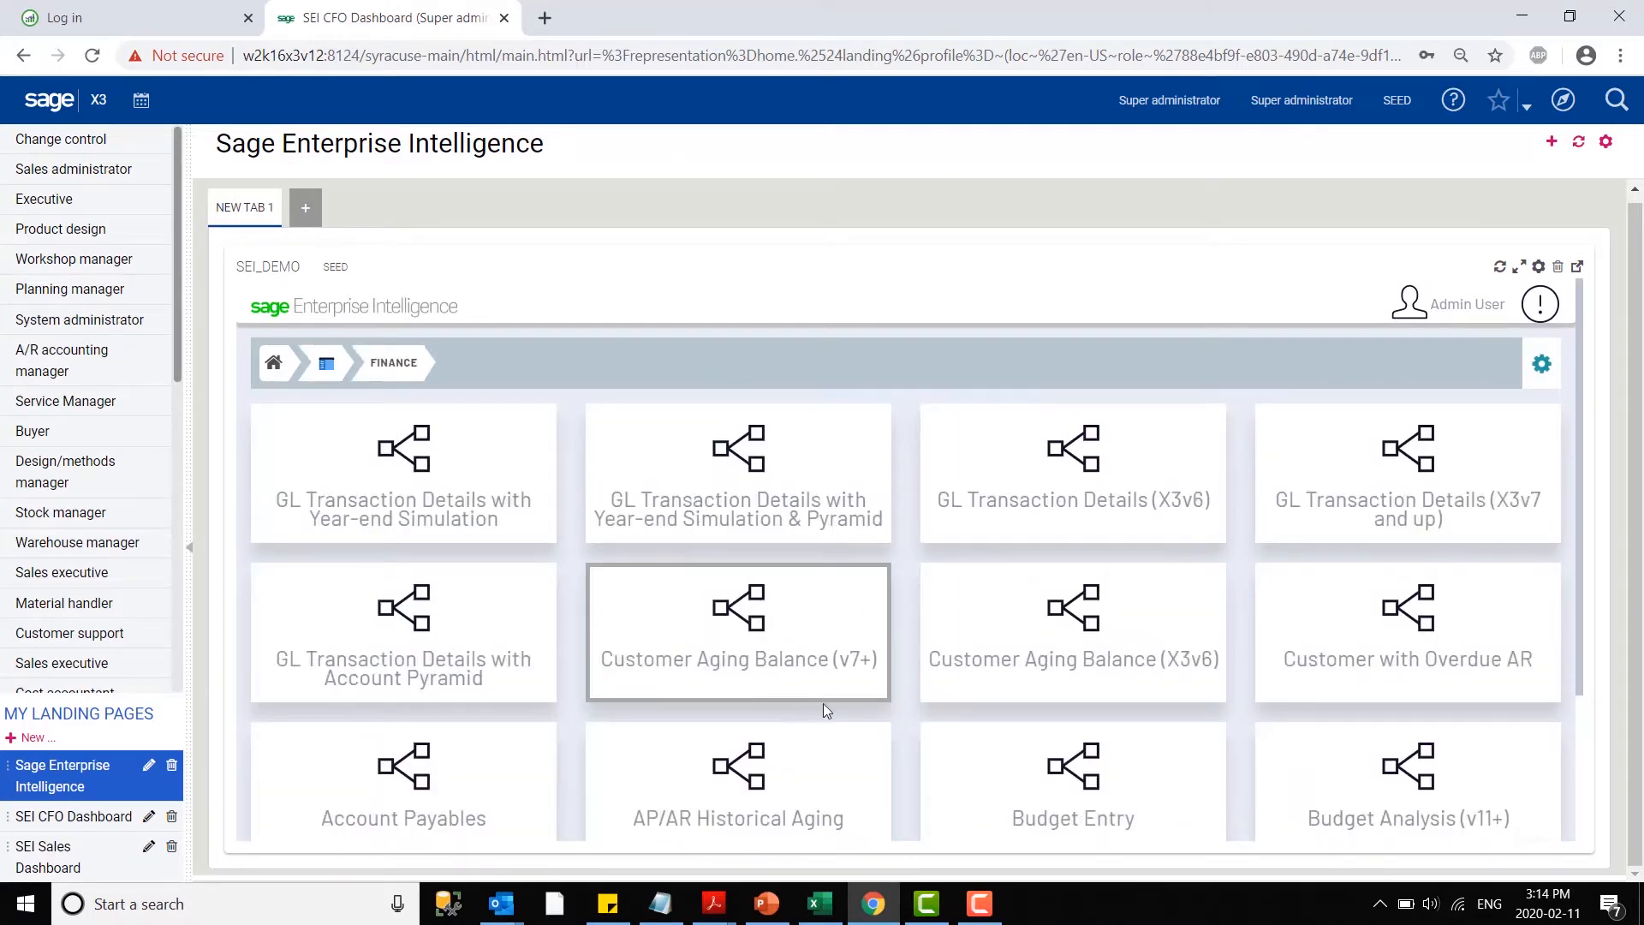
{"action": "left_click", "coordinate": [824, 757]}
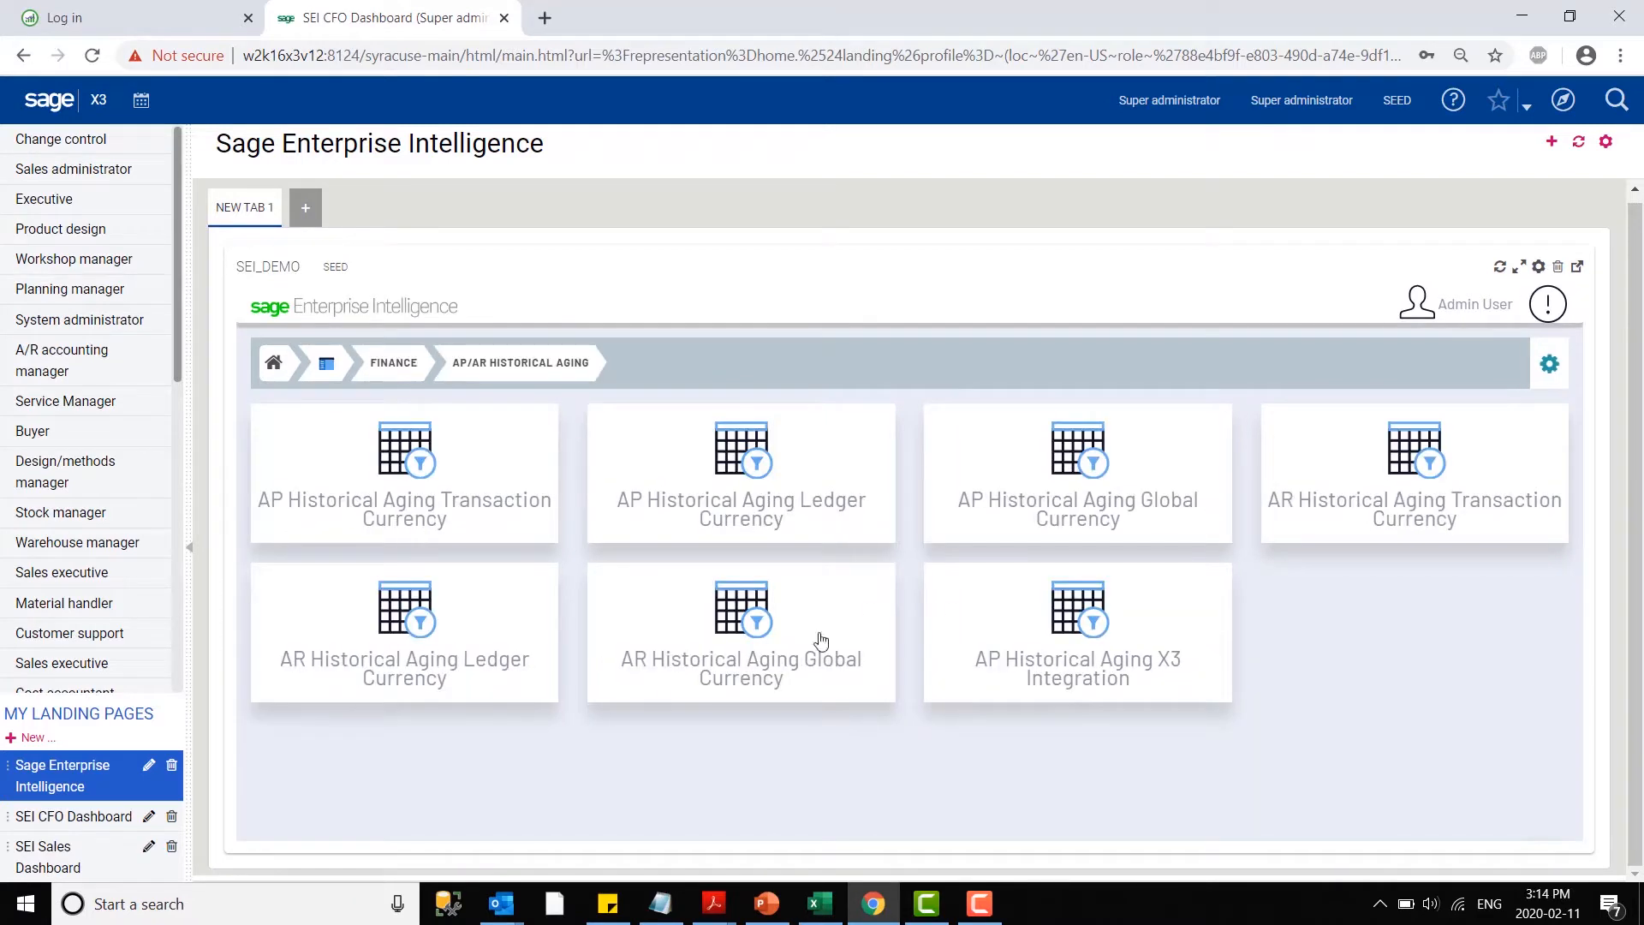
{"action": "left_click", "coordinate": [812, 484]}
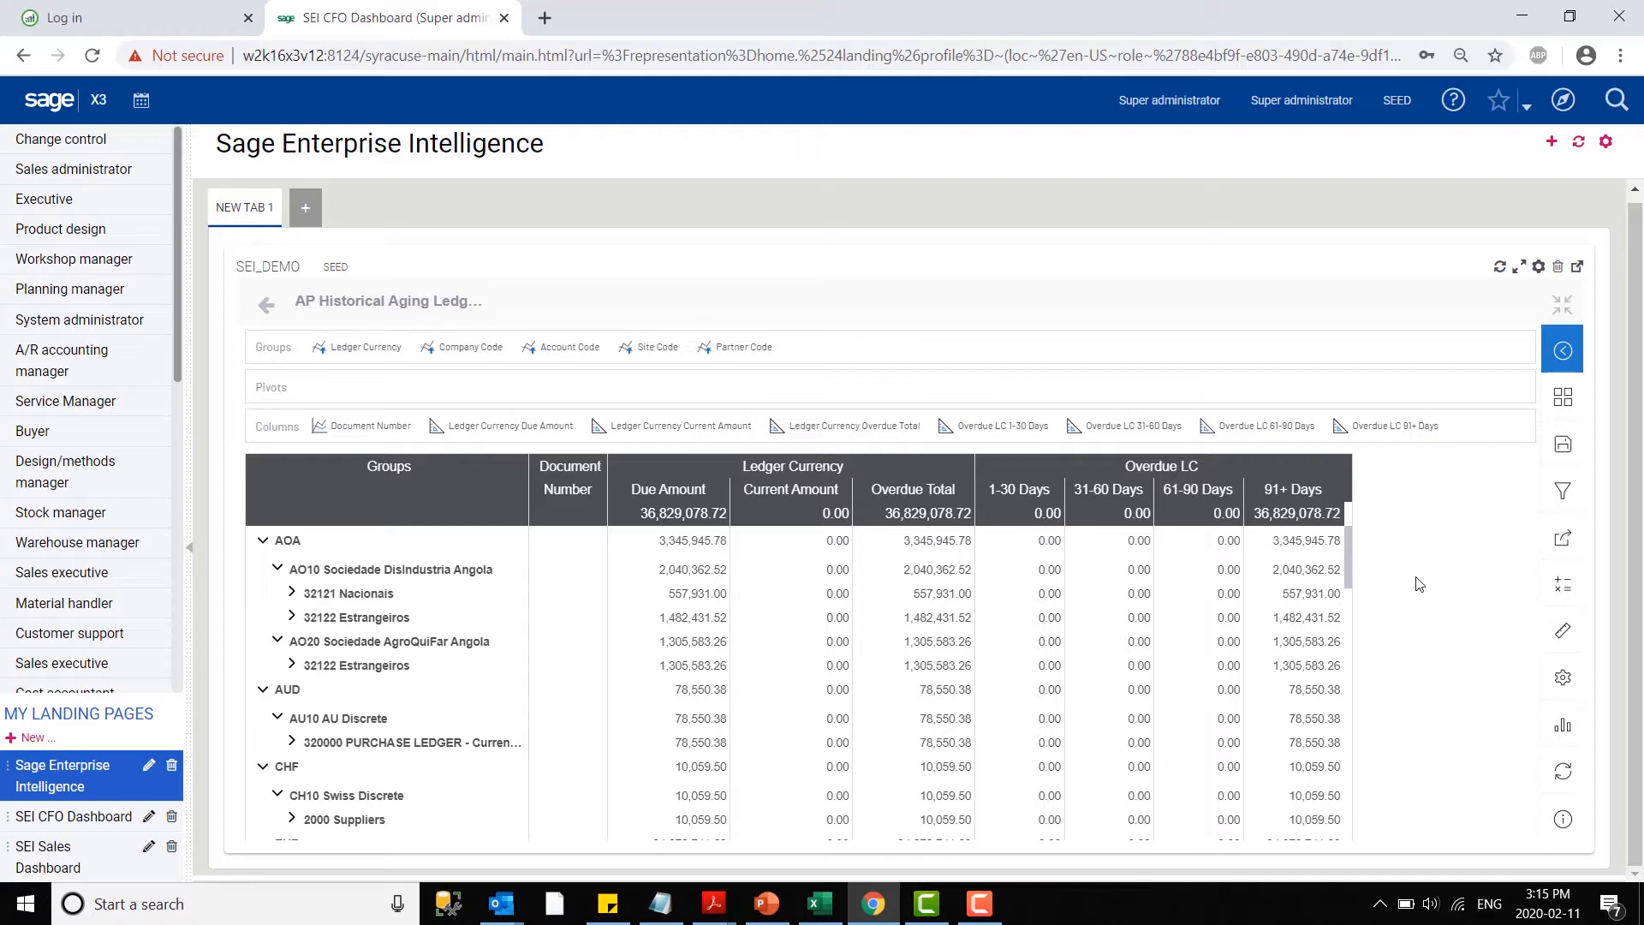
- Apply the Office 365 theme to the aging view and place its total row below the data by disabling Top
{"action": "left_click", "coordinate": [1563, 679]}
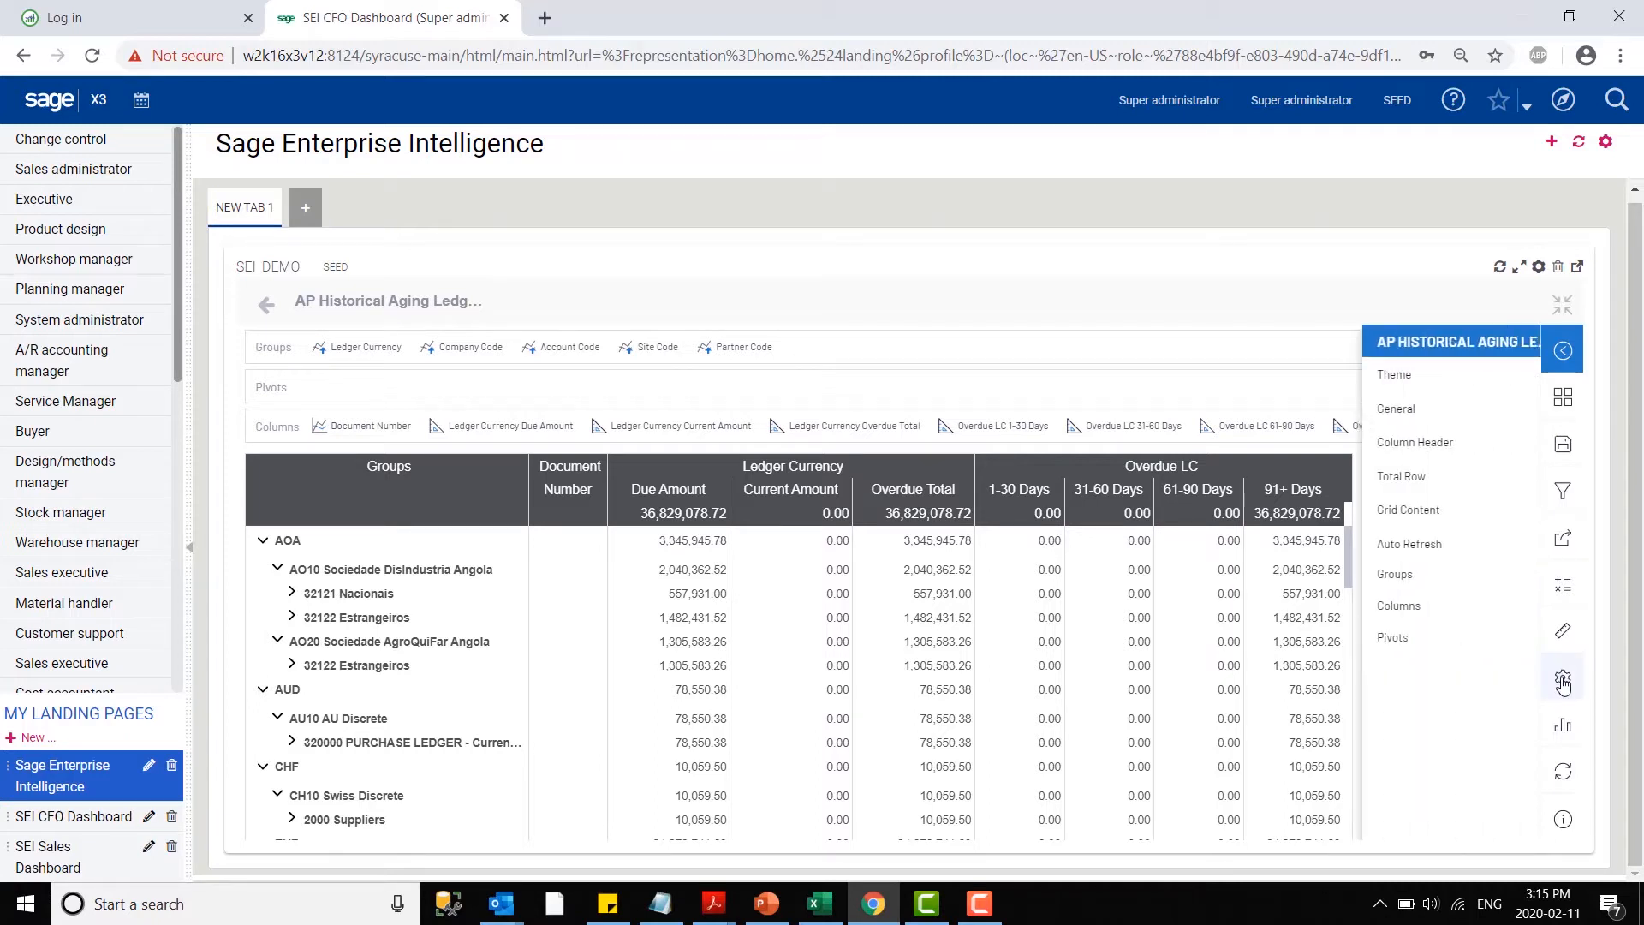
{"action": "left_click", "coordinate": [1430, 375]}
{"action": "left_click", "coordinate": [1443, 436]}
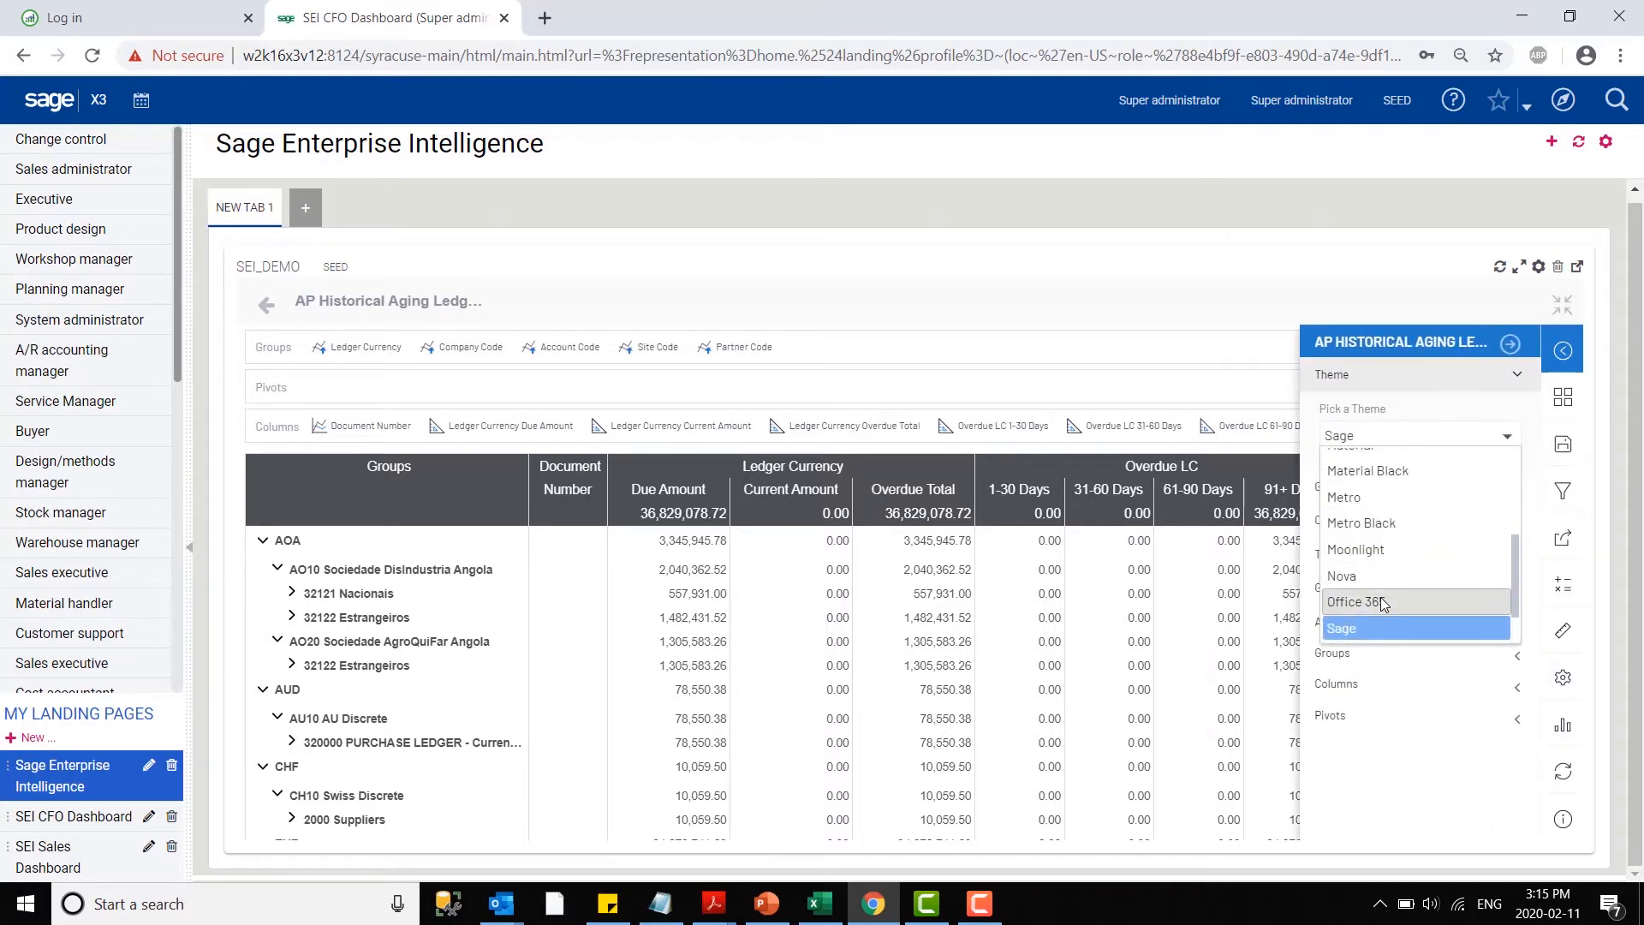
{"action": "left_click", "coordinate": [1380, 598]}
{"action": "left_click", "coordinate": [1392, 552]}
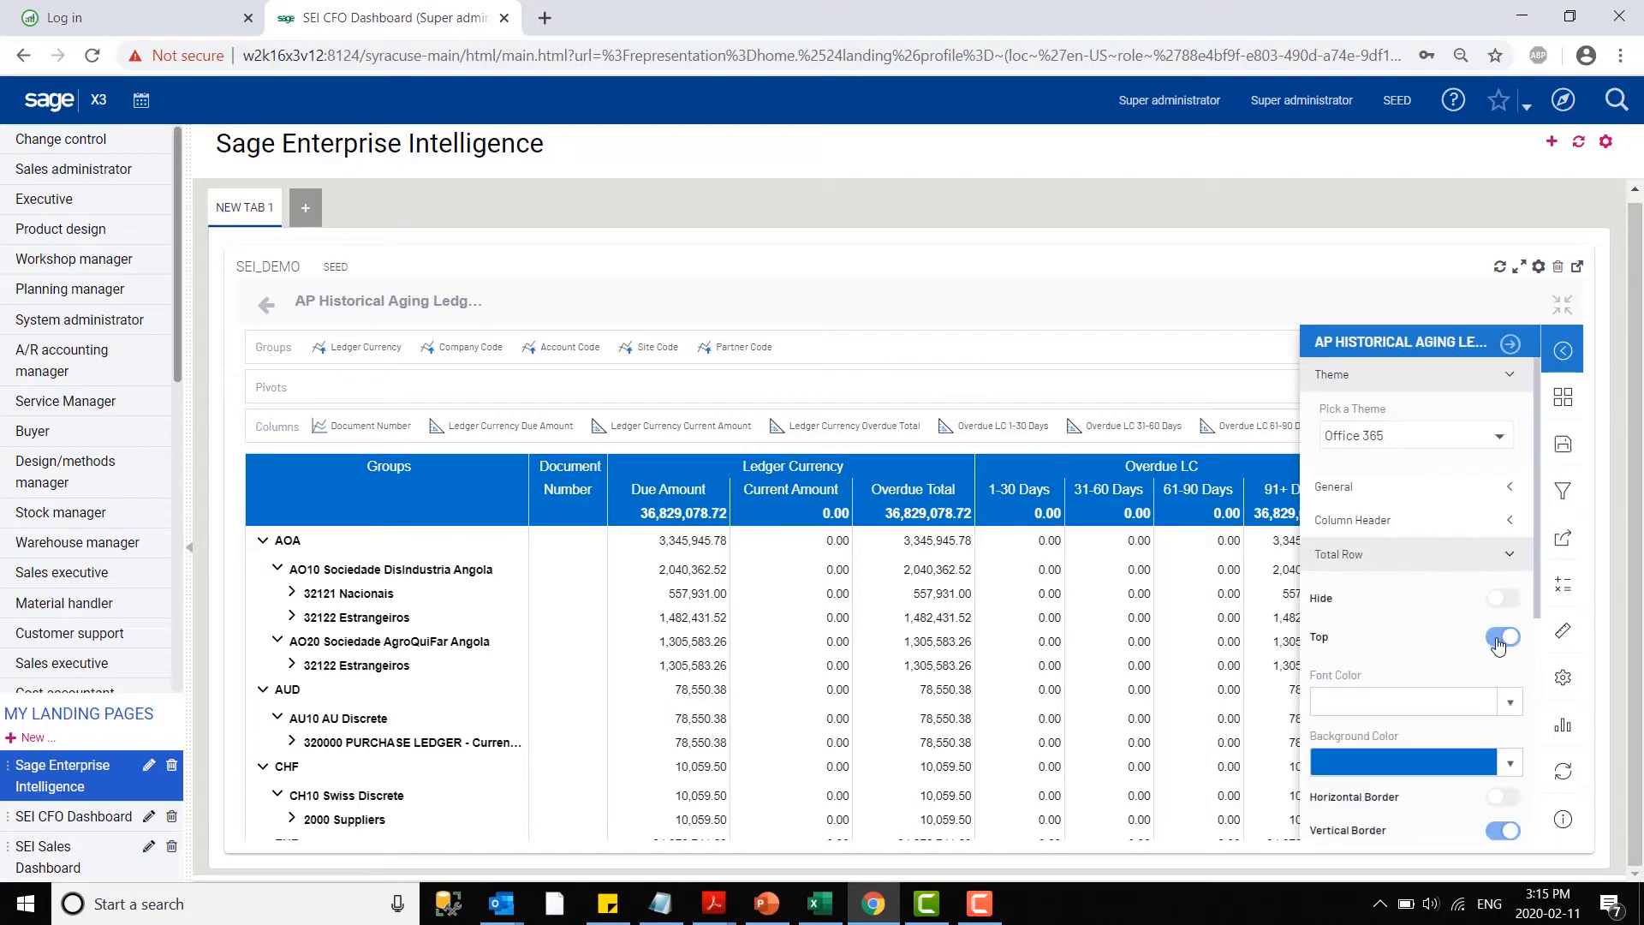
{"action": "left_click", "coordinate": [1496, 641]}
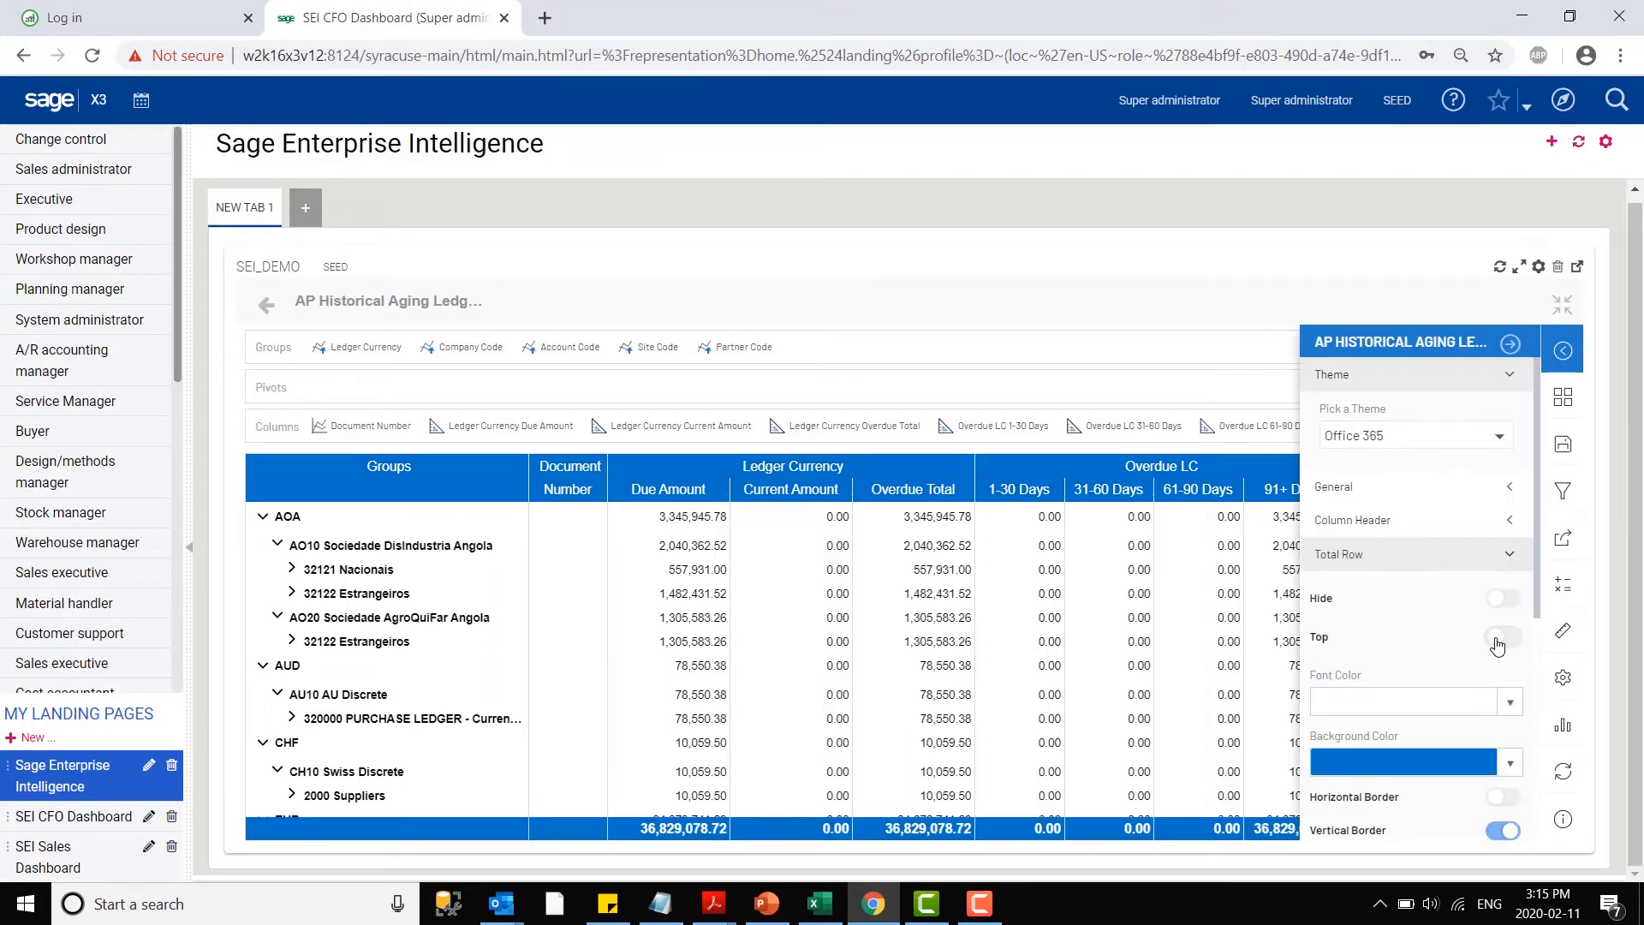
{"action": "left_click", "coordinate": [1509, 345]}
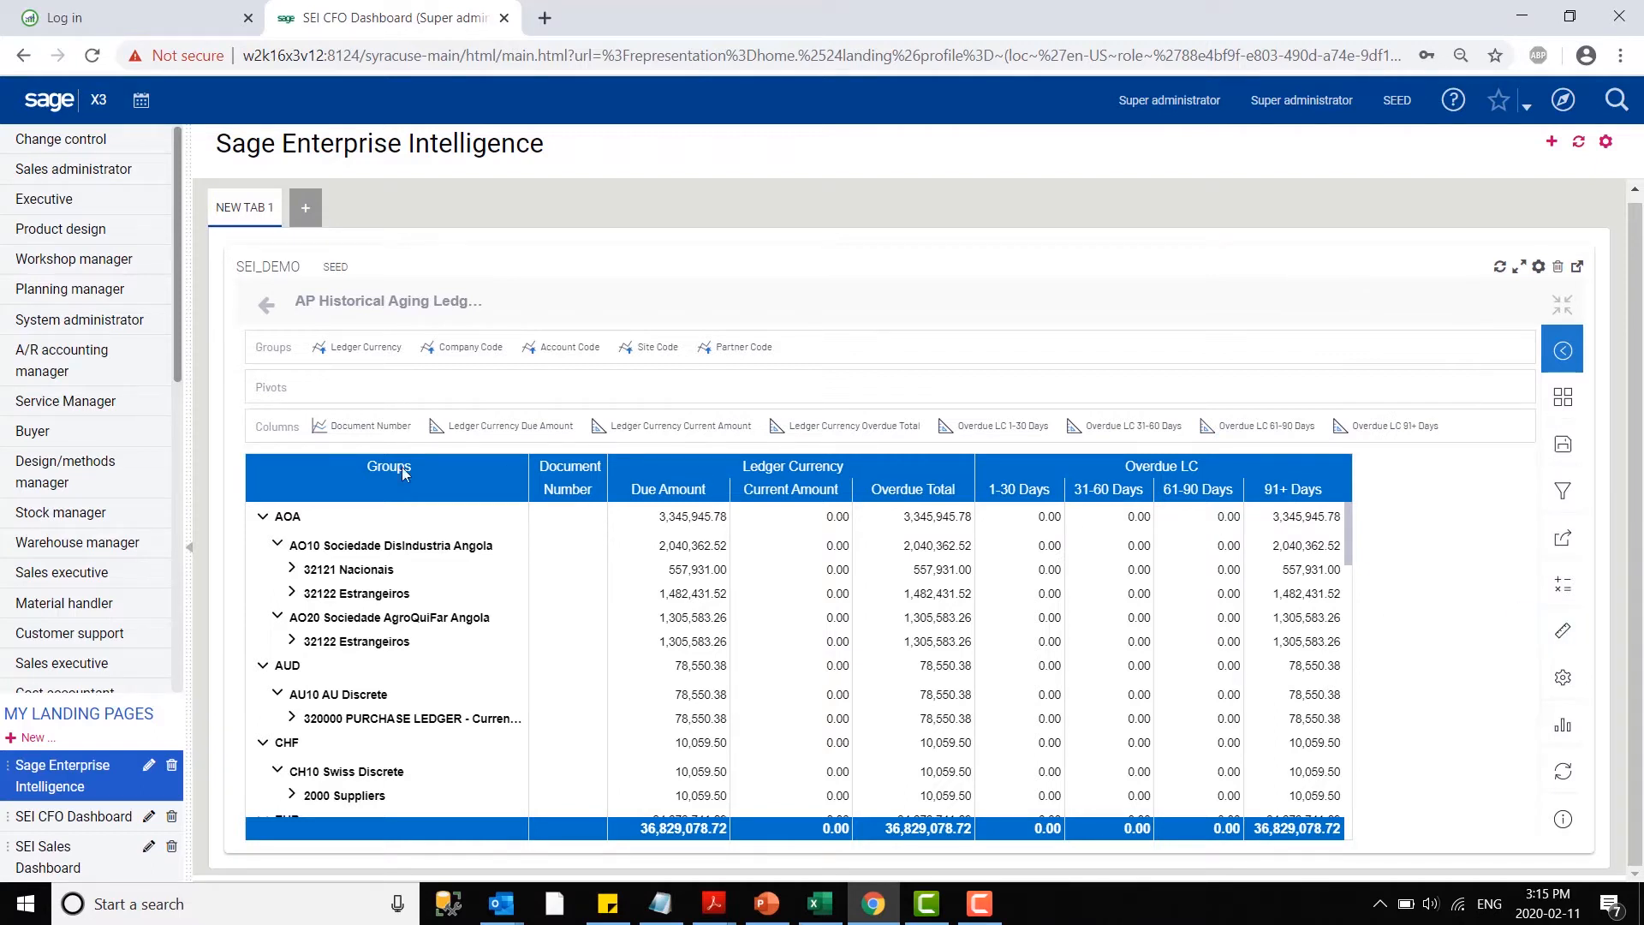
- Add the Posting Date dimension as the first group, ahead of Ledger Currency, and expand the 2017-01-01 group
{"action": "left_click", "coordinate": [1566, 632]}
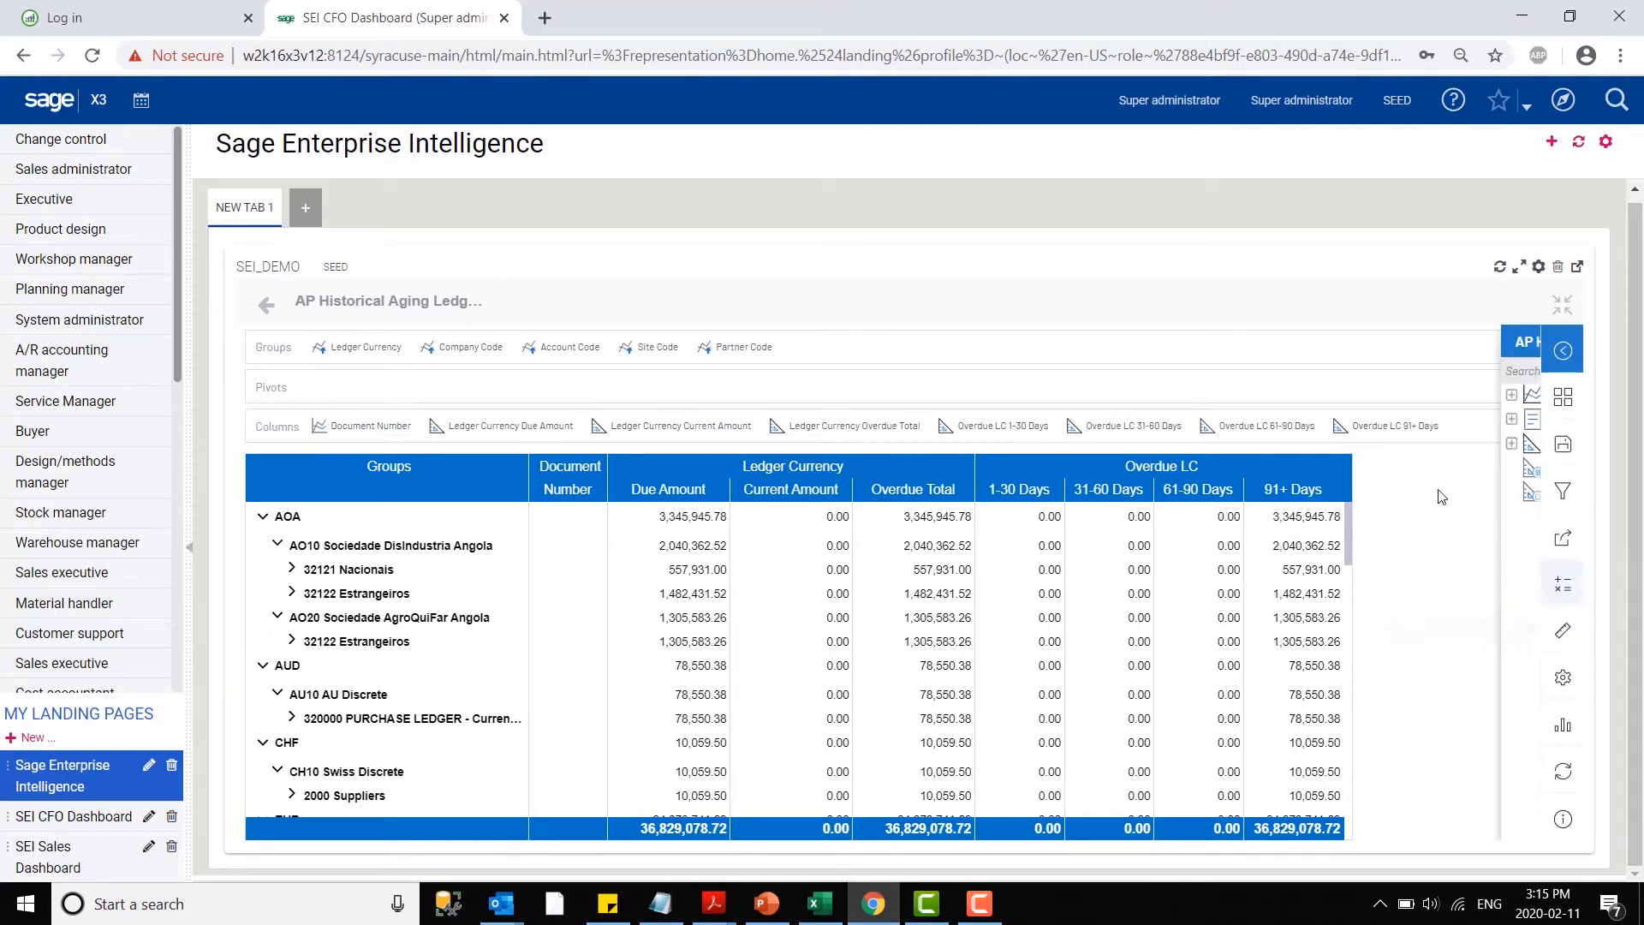
{"action": "left_click", "coordinate": [1310, 394]}
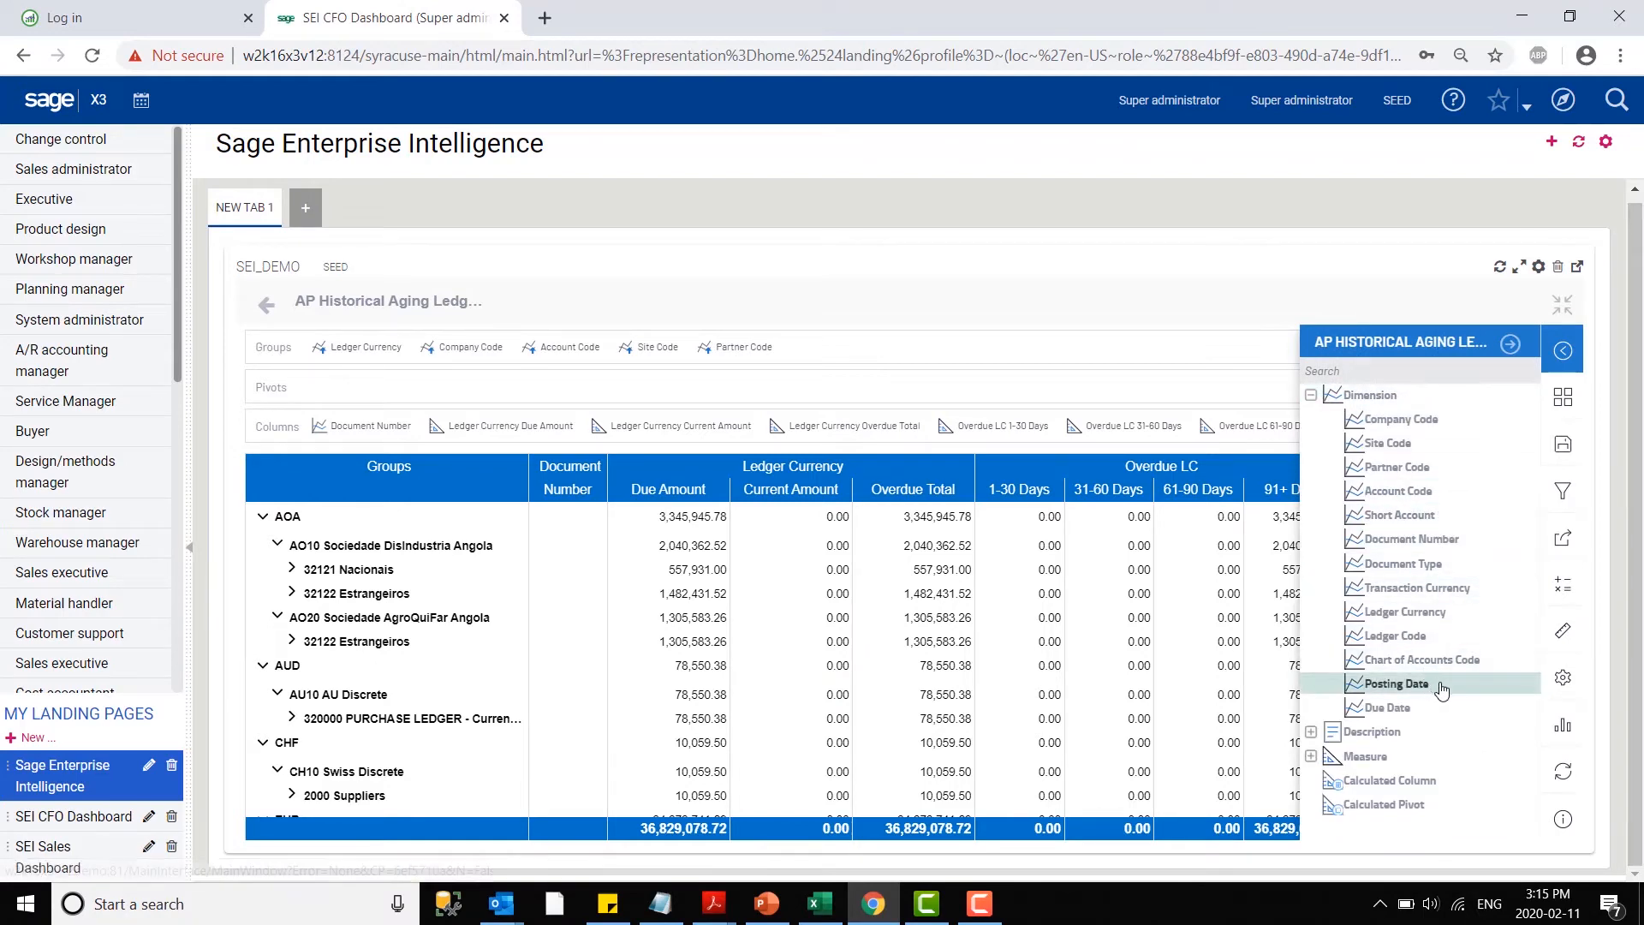
{"action": "left_click_drag", "start_coordinate": [1442, 687], "coordinate": [321, 345]}
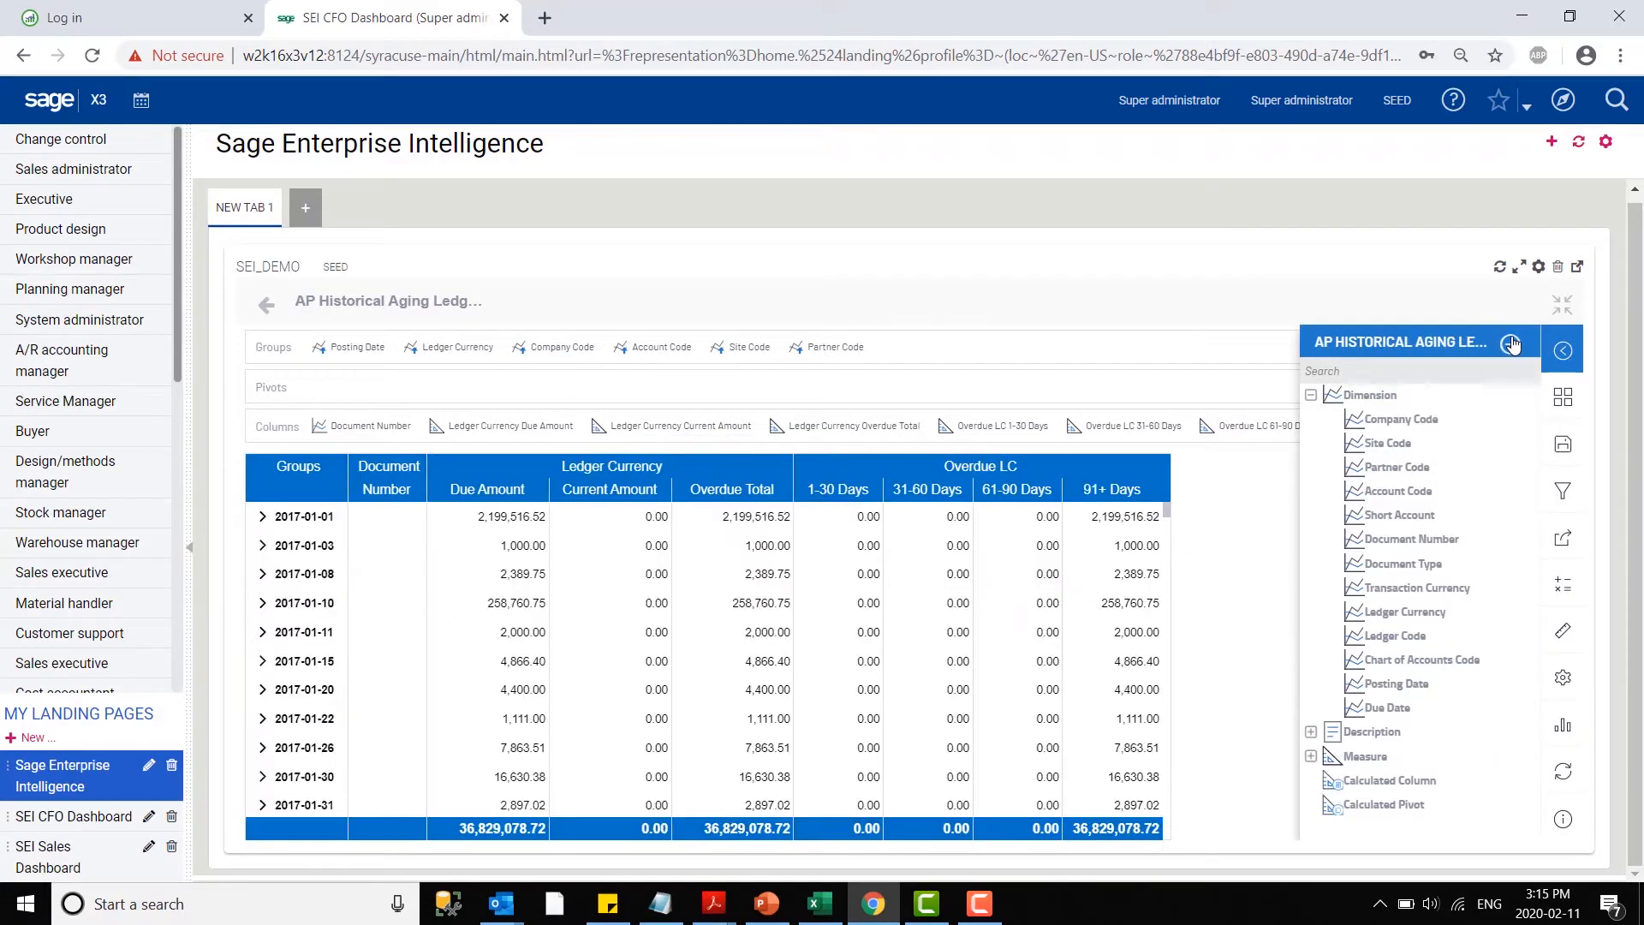
{"action": "left_click", "coordinate": [1510, 345]}
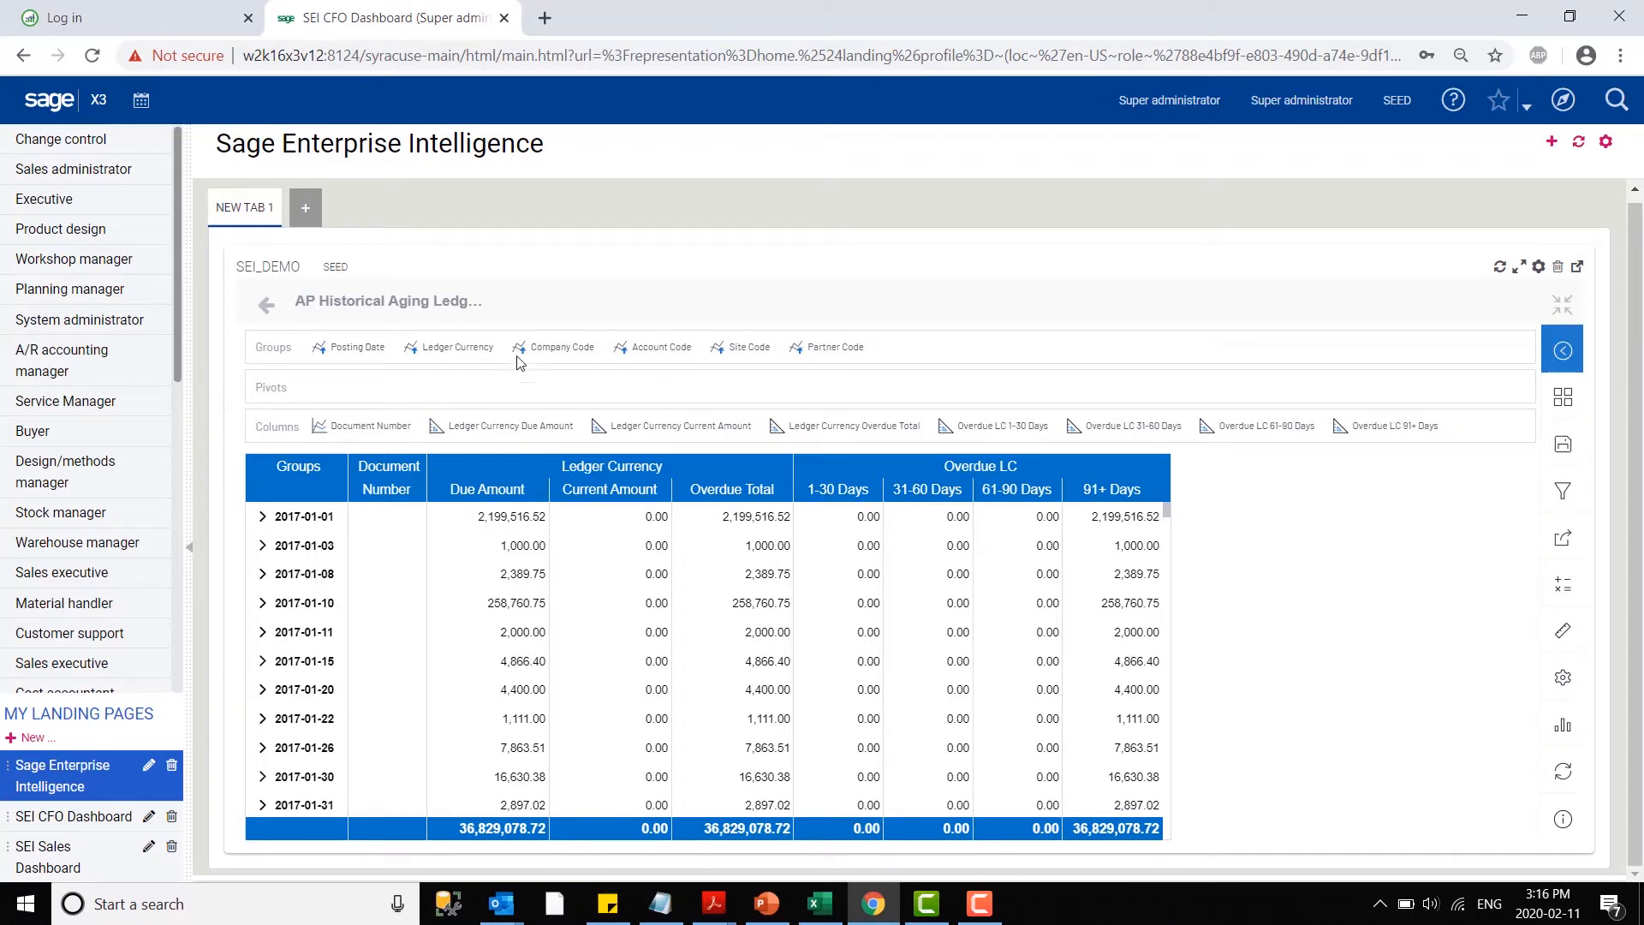
{"action": "left_click", "coordinate": [263, 517]}
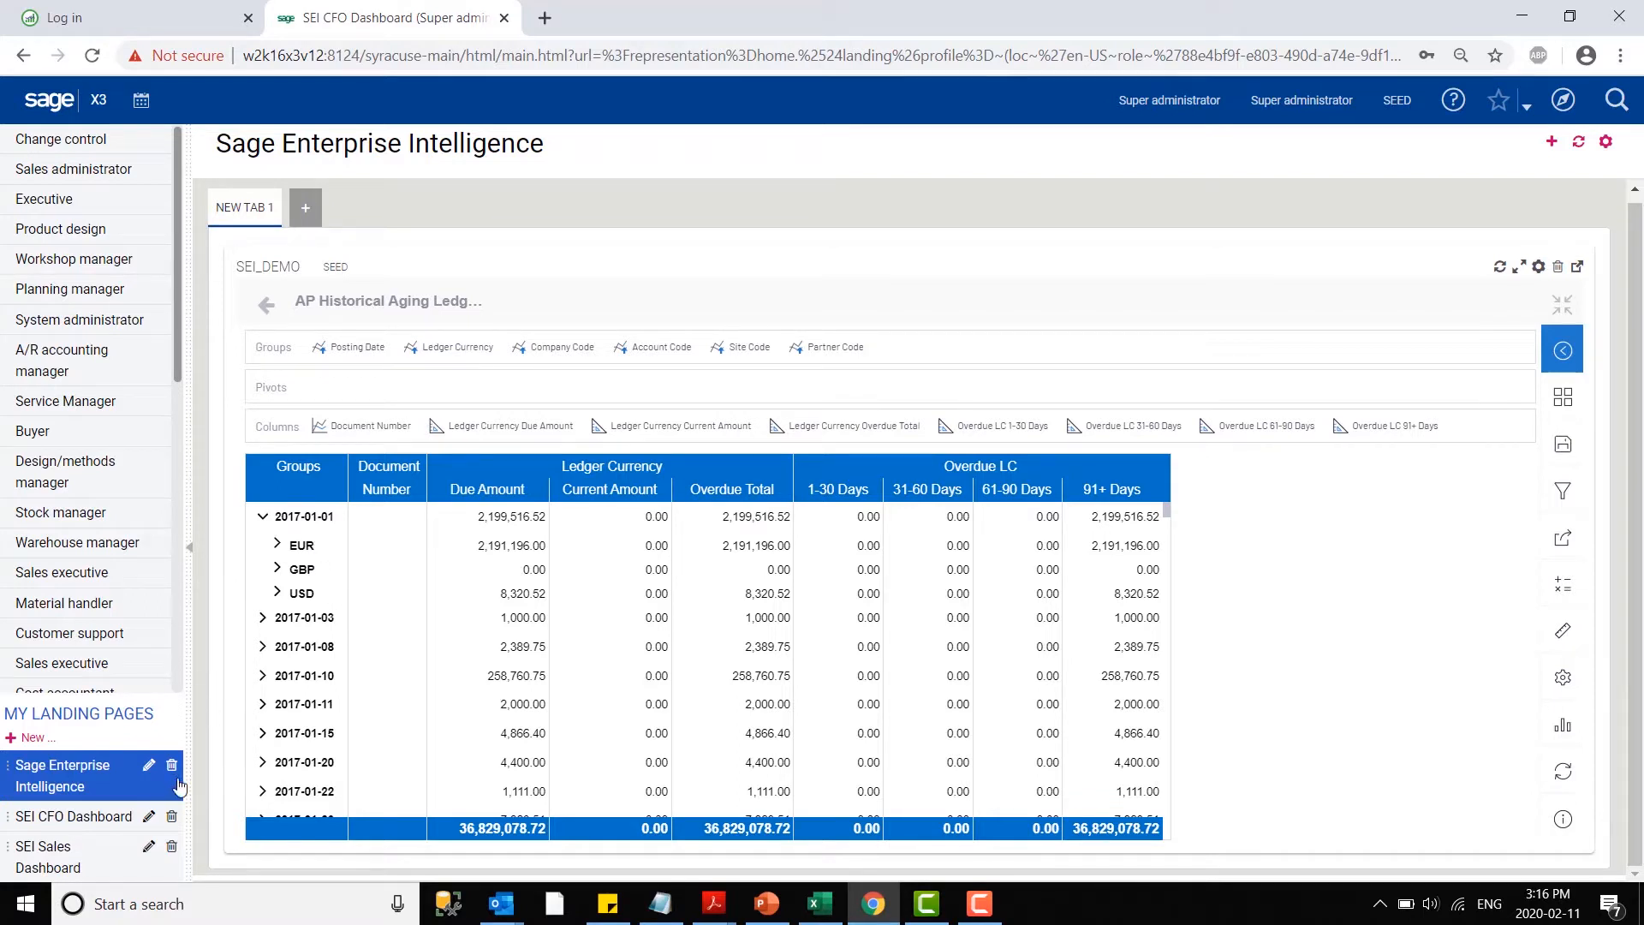
- Open the SEI CFO Dashboard landing page and check the choices of its Fiscal Year and Fiscal Period filters
{"action": "left_click", "coordinate": [83, 817]}
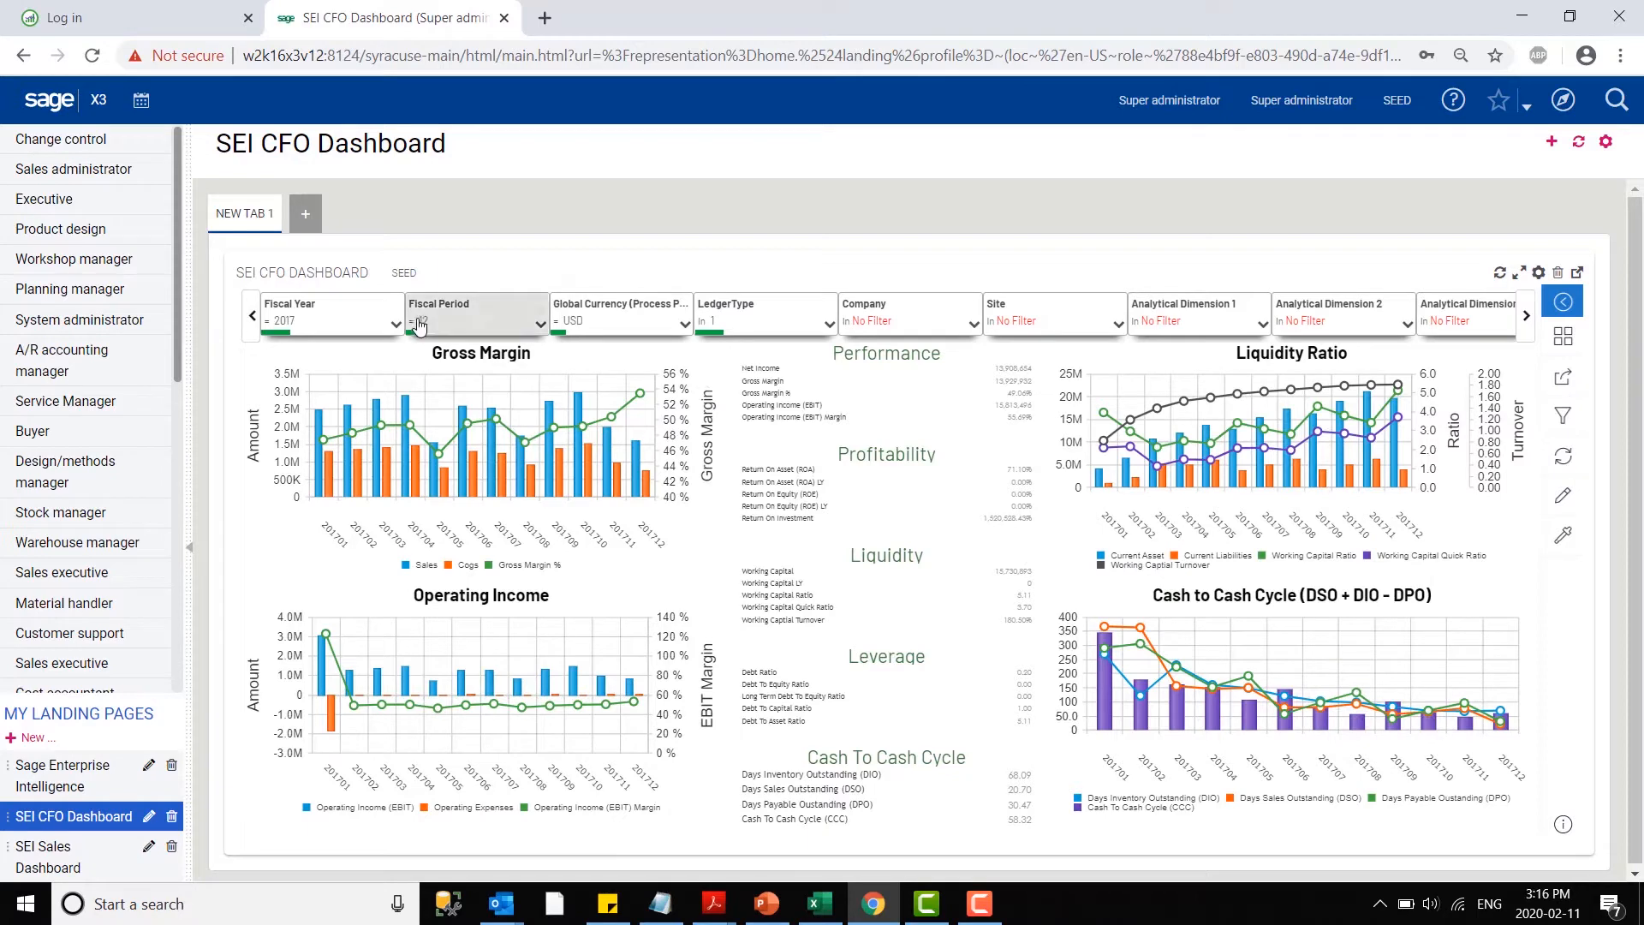
{"action": "left_click", "coordinate": [334, 318]}
{"action": "left_click", "coordinate": [485, 326]}
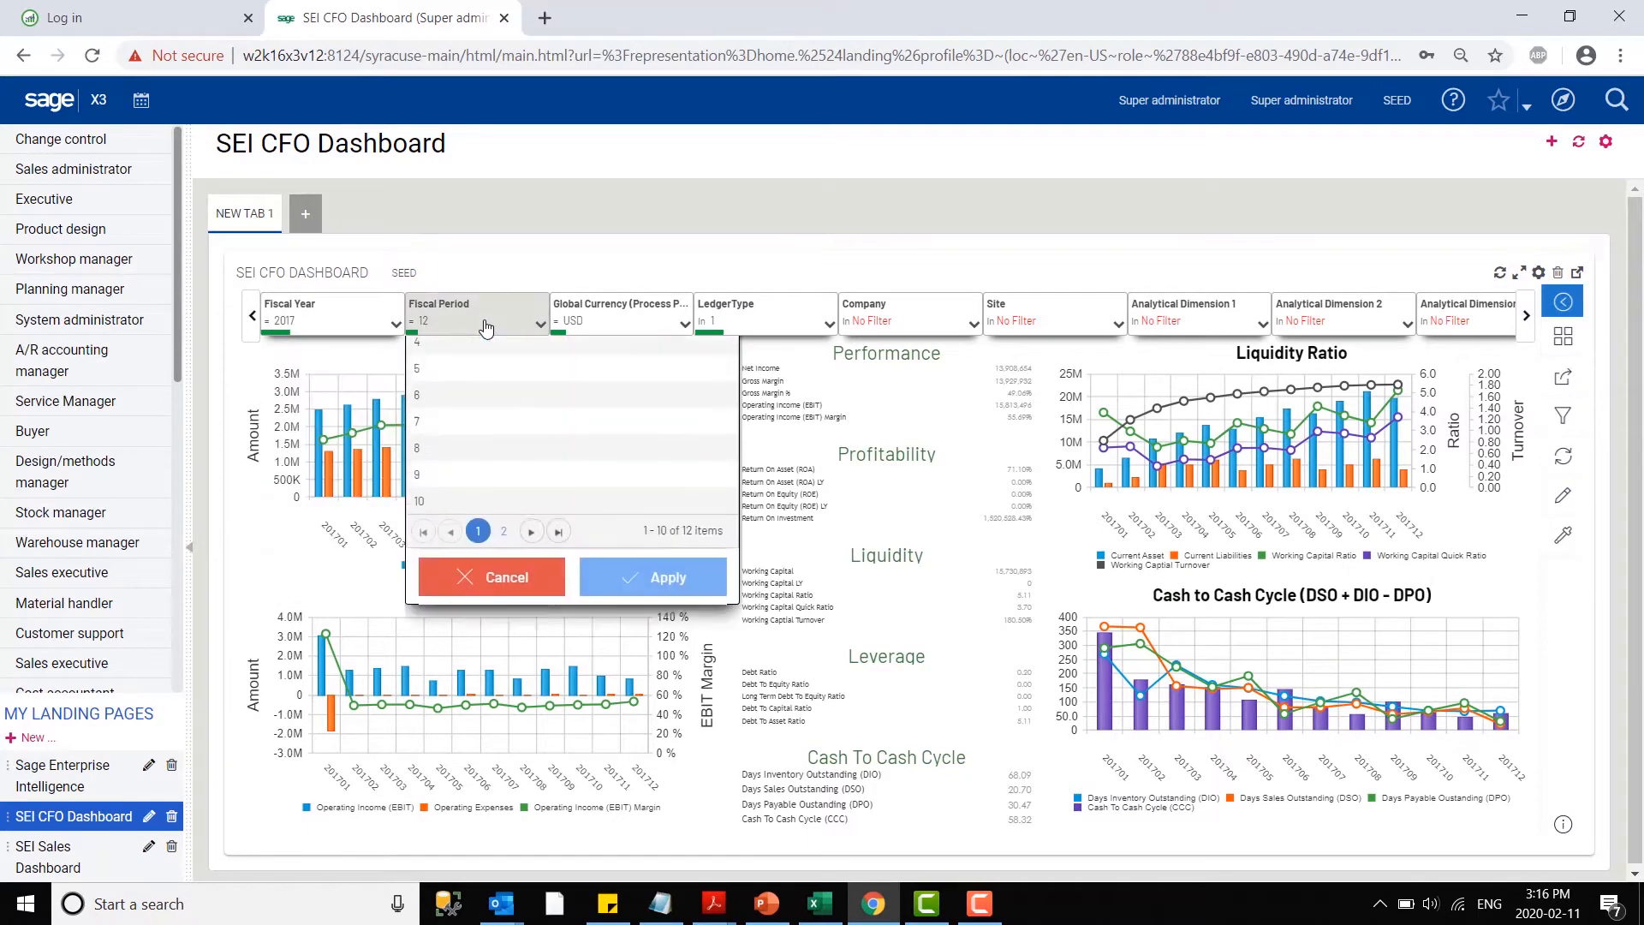
{"action": "left_click", "coordinate": [485, 326]}
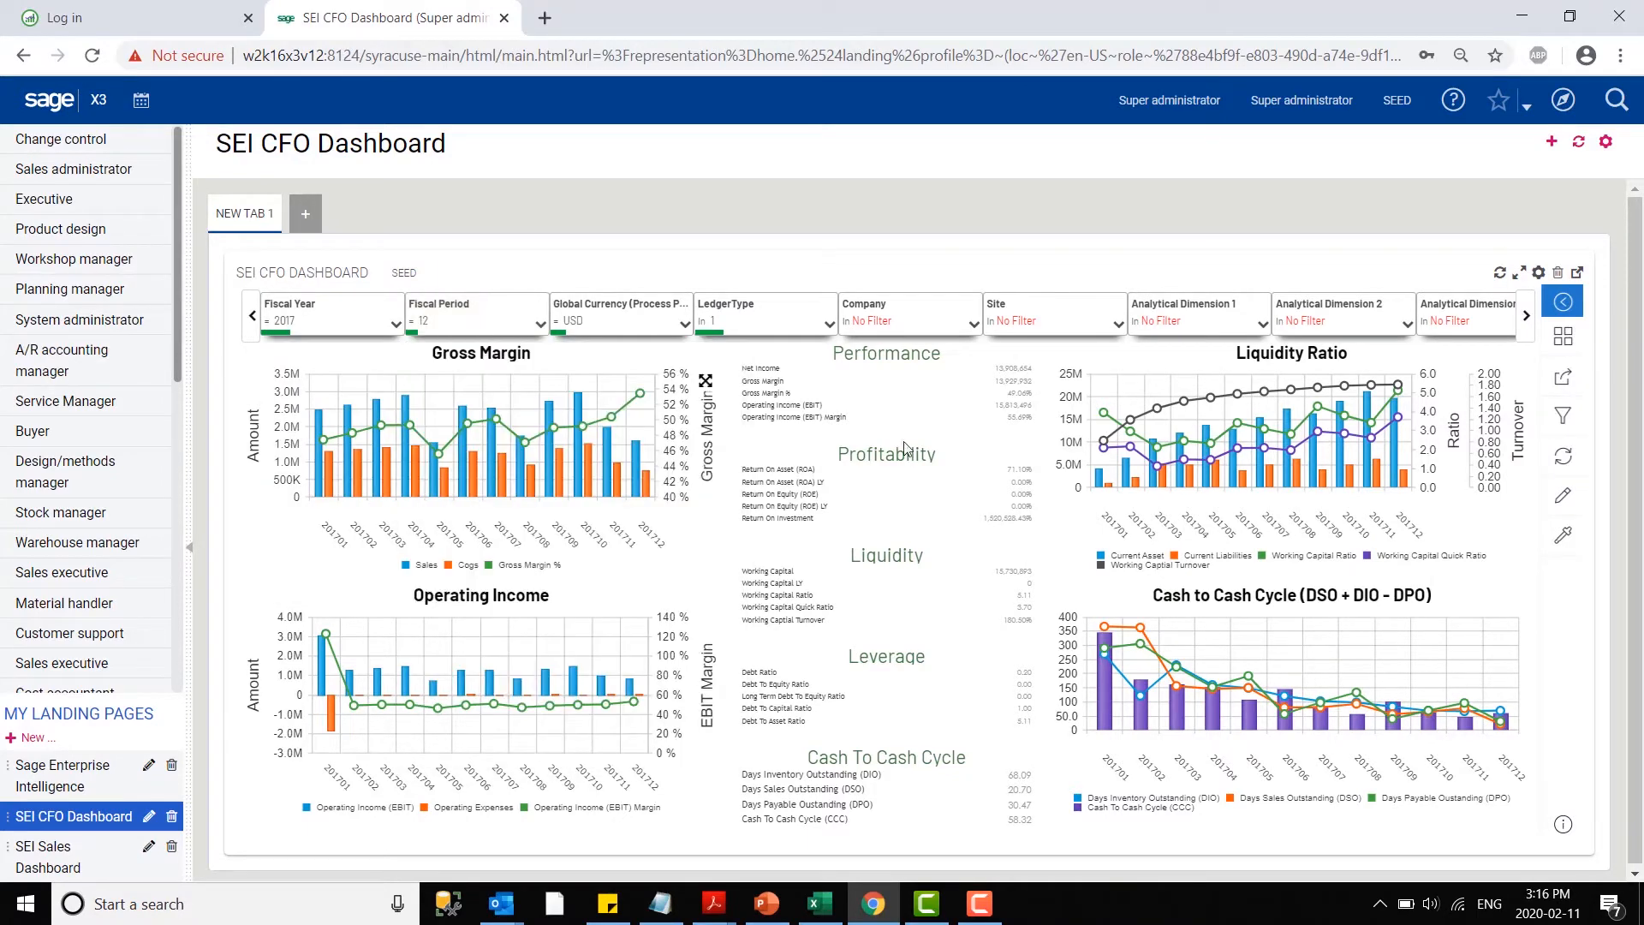
- View the CFO dashboard's panel layout in edit mode and exit editing without changes
{"action": "left_click", "coordinate": [1564, 495]}
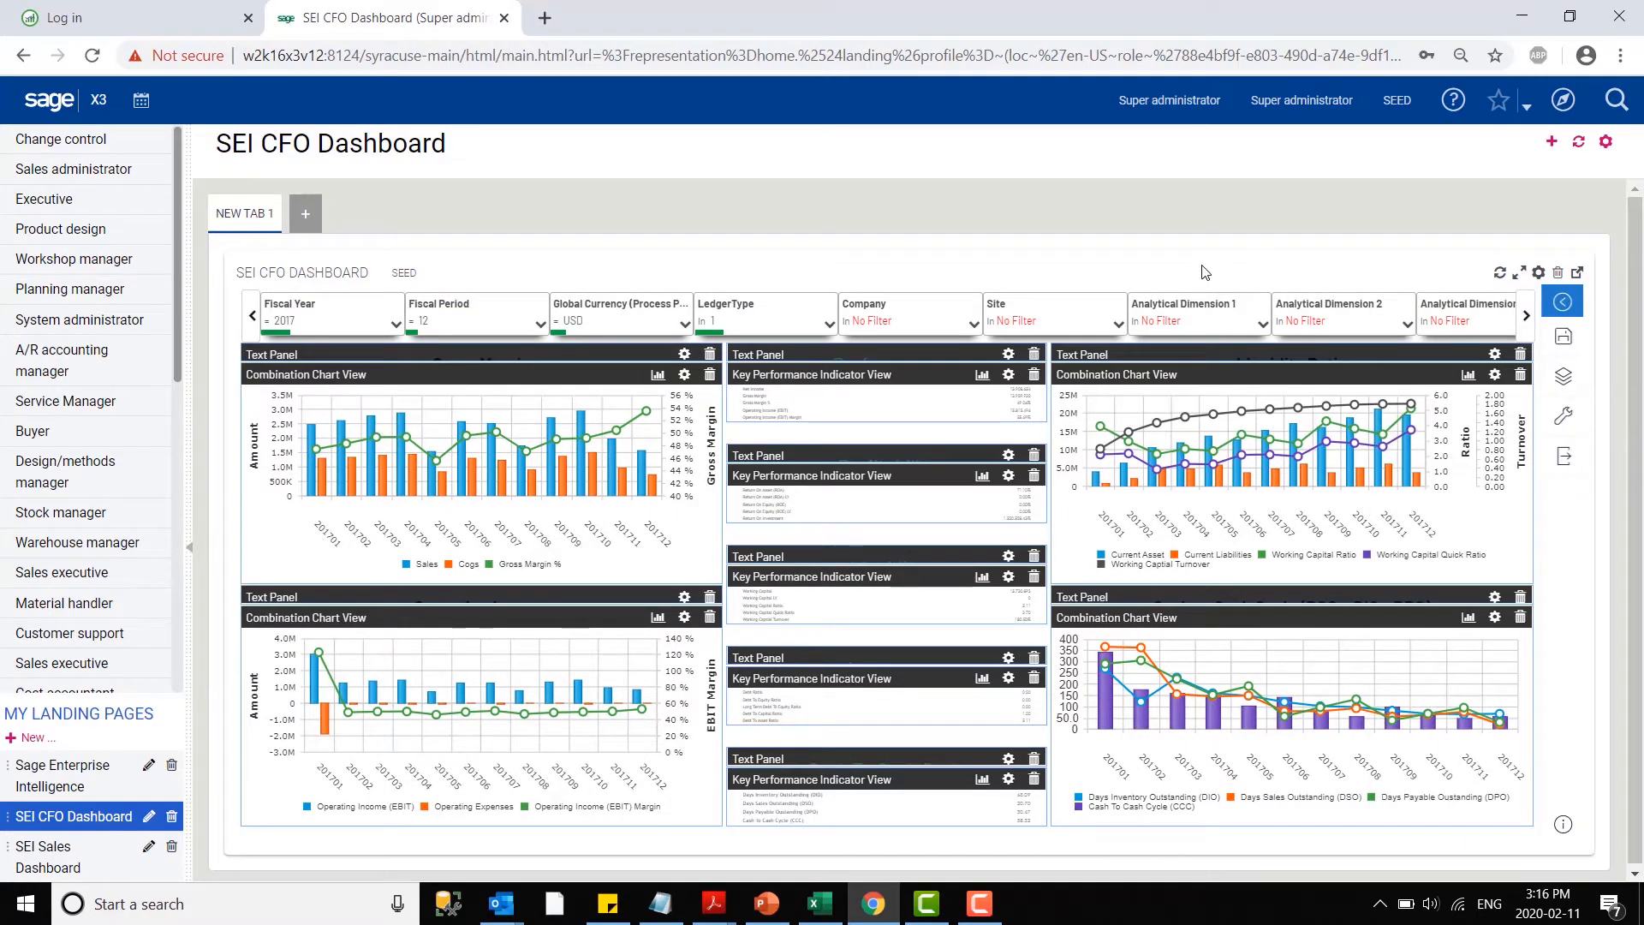
{"action": "left_click", "coordinate": [1566, 460]}
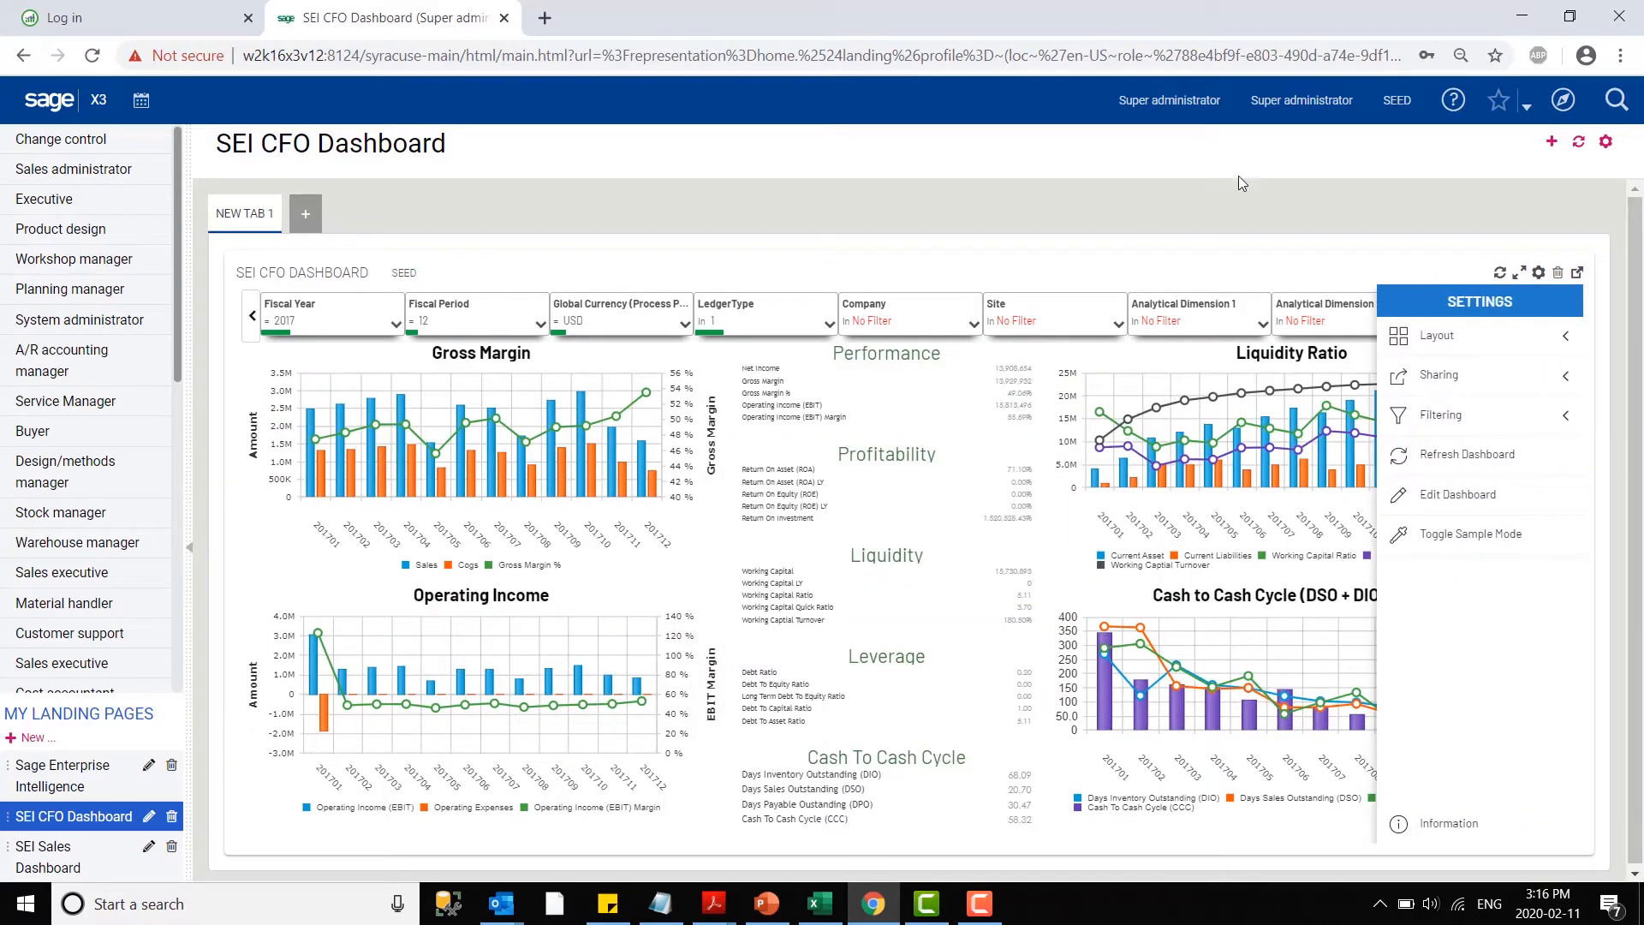
- Search the sitemap for "customers" and open the Customers function under Common data
{"action": "left_click", "coordinate": [1560, 103]}
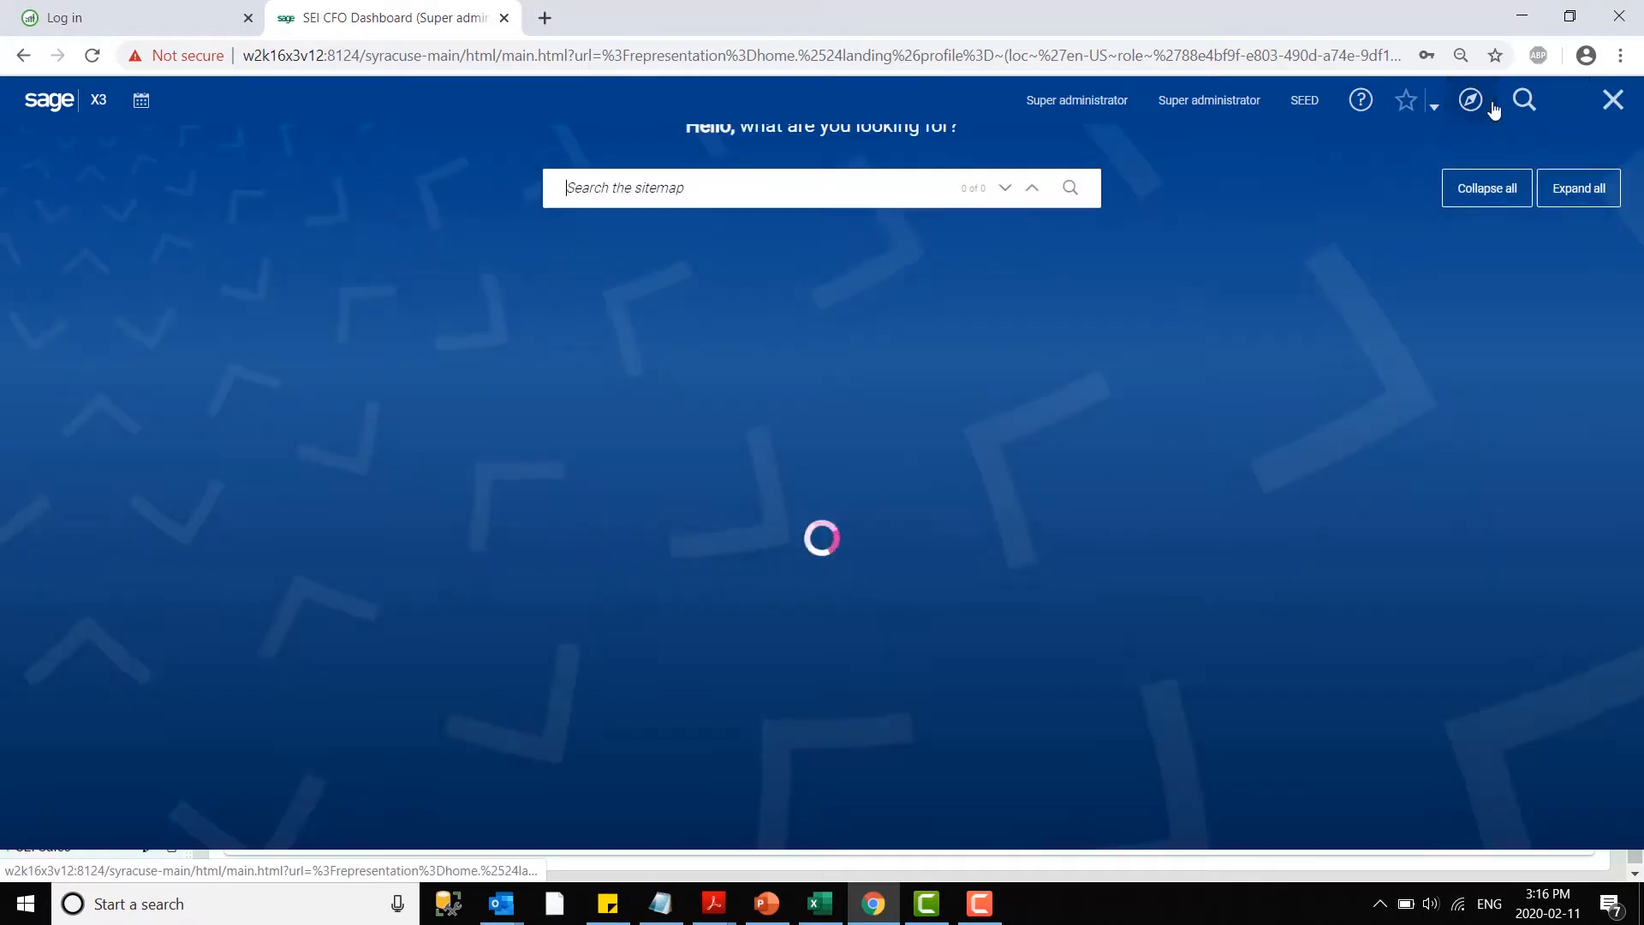
{"action": "left_click", "coordinate": [704, 228]}
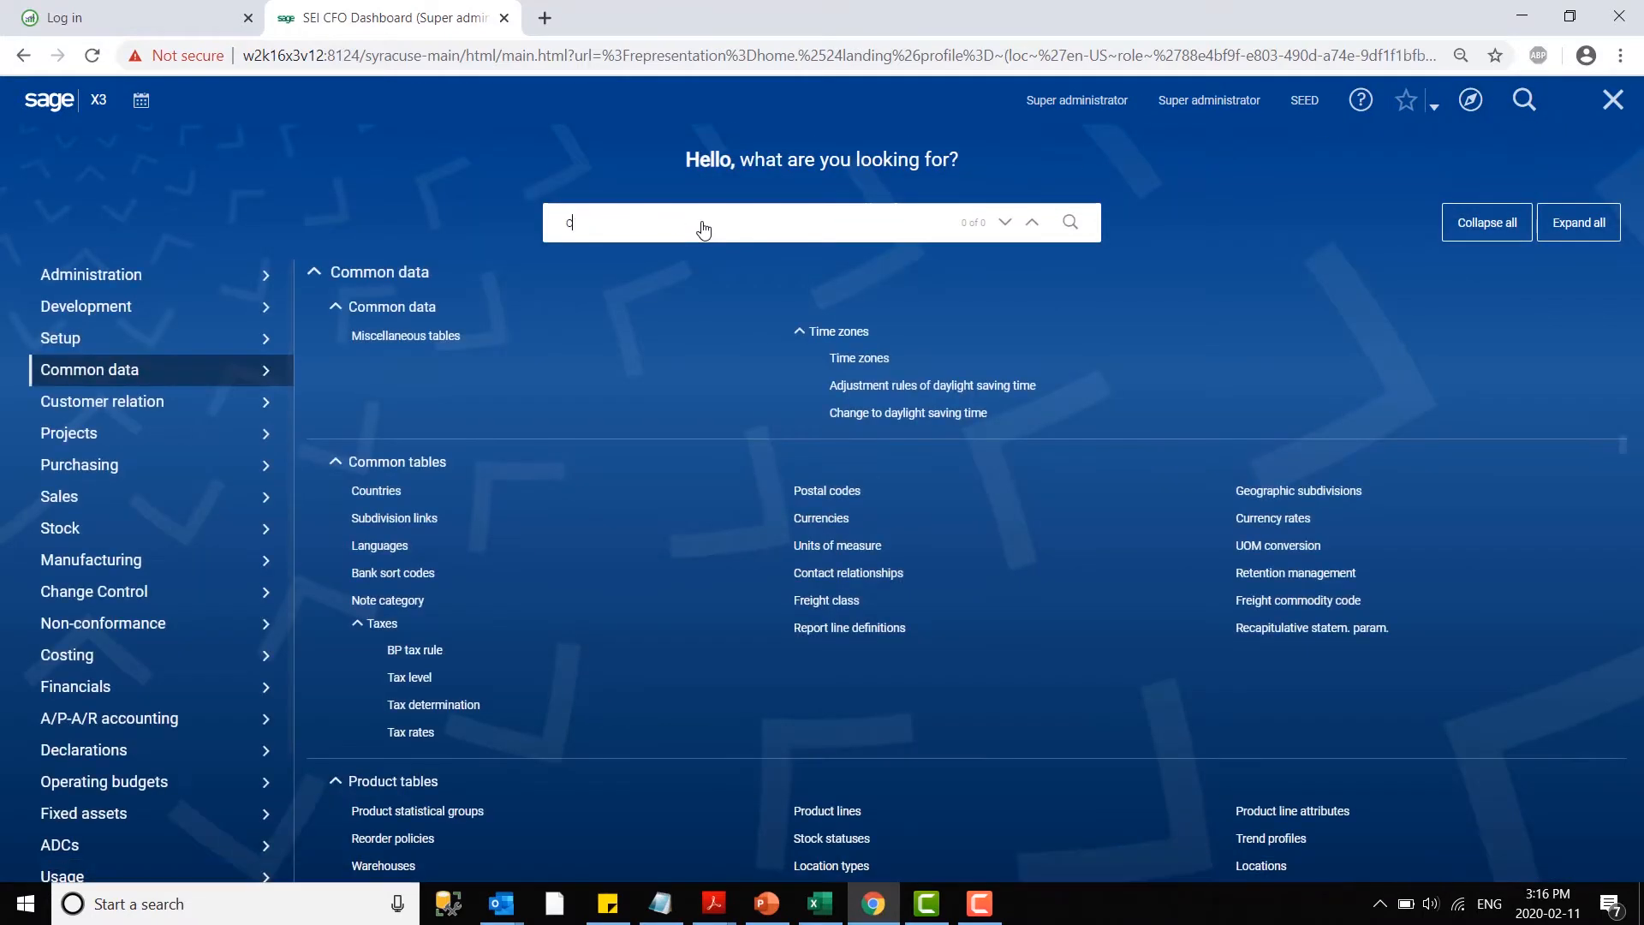
{"action": "type", "text": "customers"}
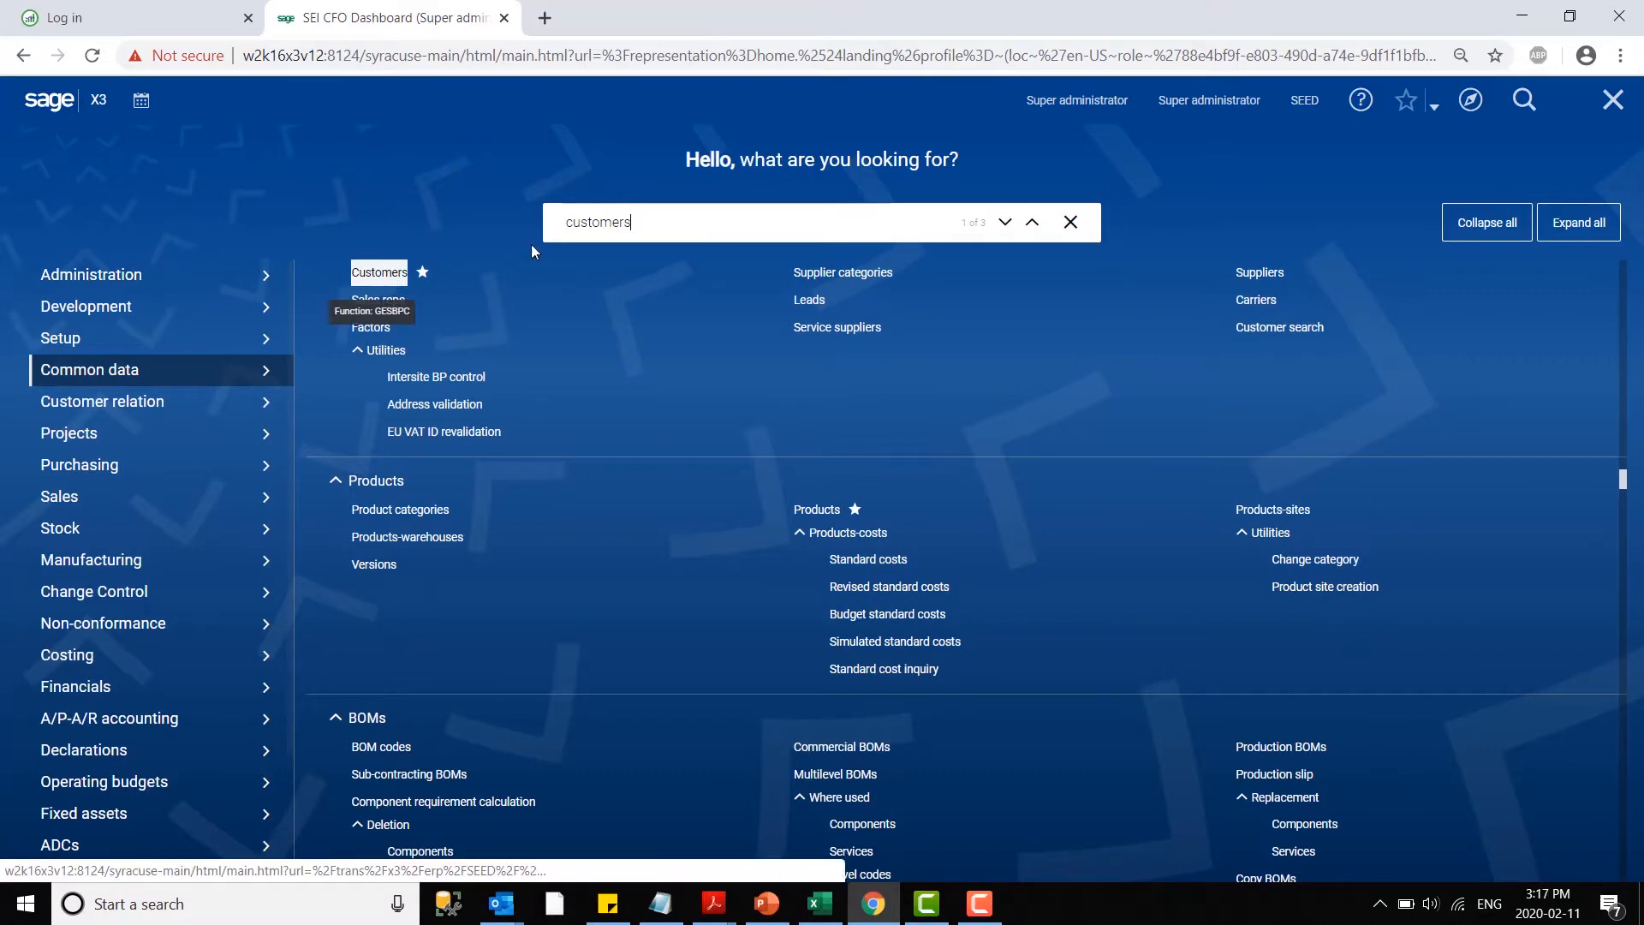
{"action": "left_click", "coordinate": [380, 273]}
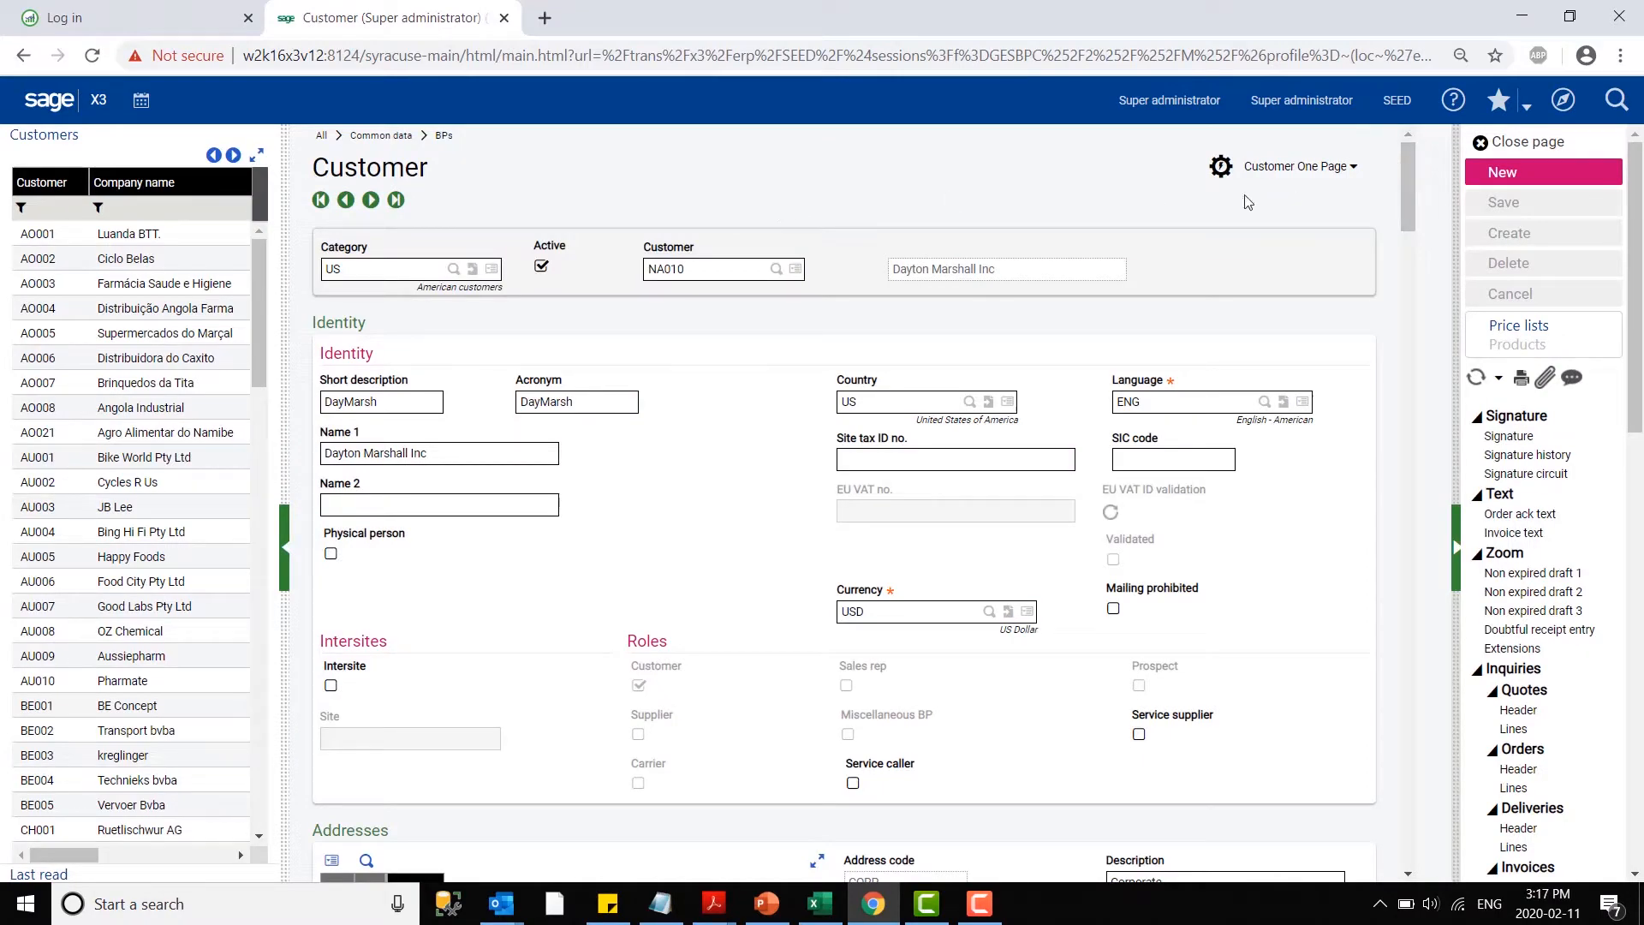
- Filter the customer list by the code prefix NA and select Dayton Marshall Inc to view its embedded product sales chart
{"action": "left_click_drag", "start_coordinate": [1404, 181], "coordinate": [1432, 787]}
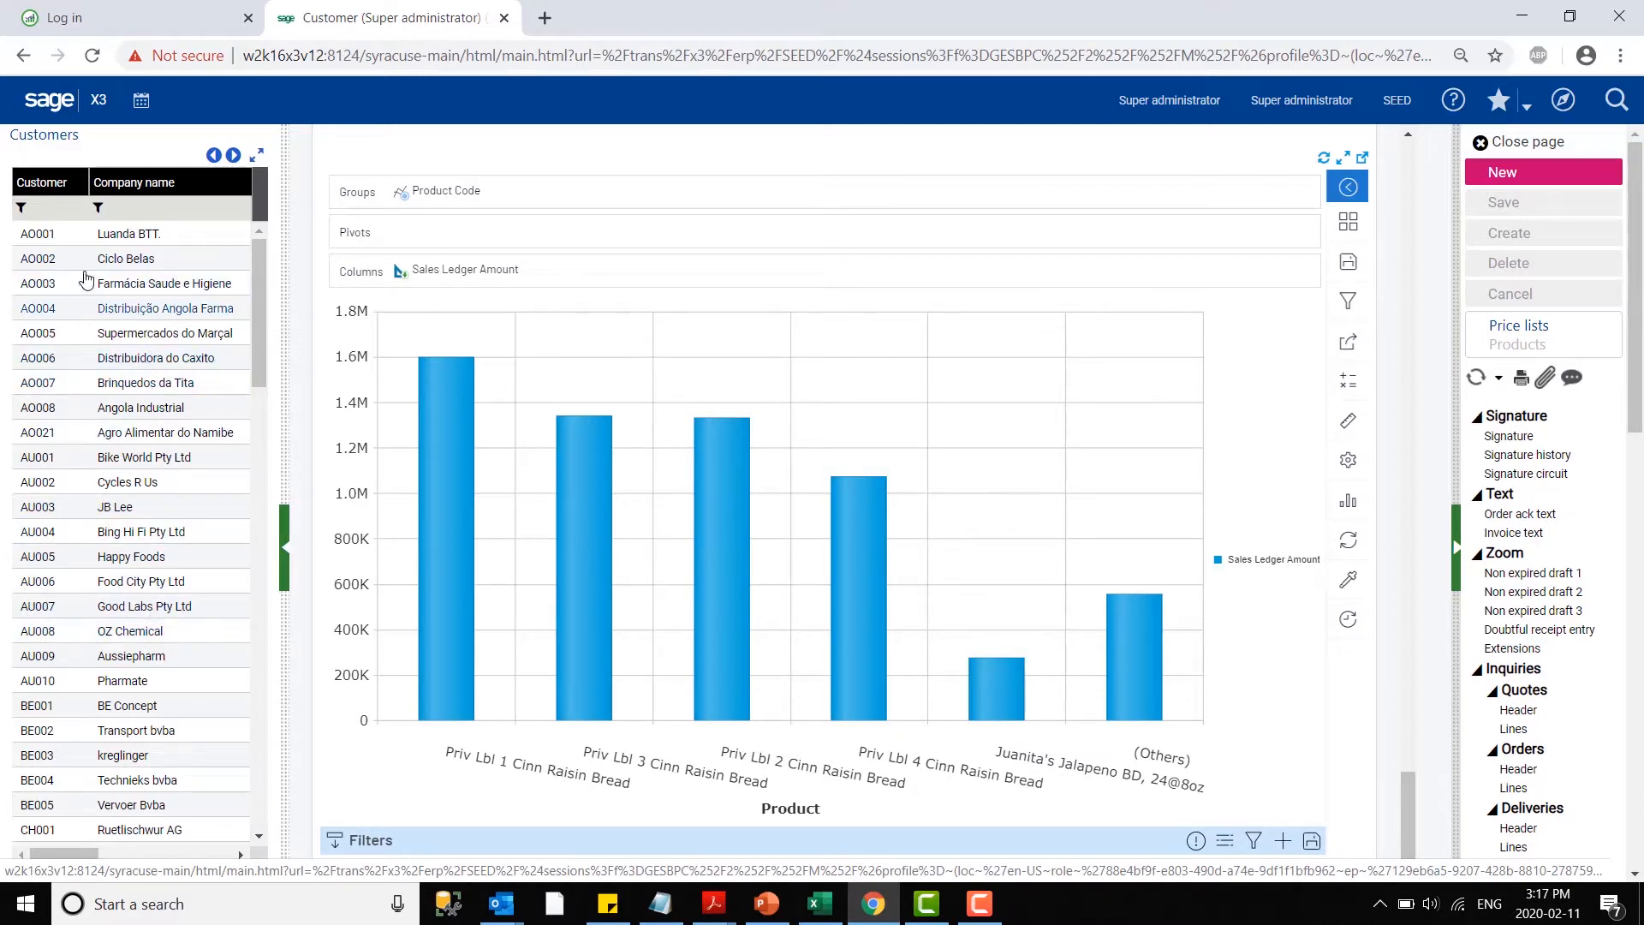
{"action": "left_click", "coordinate": [52, 201]}
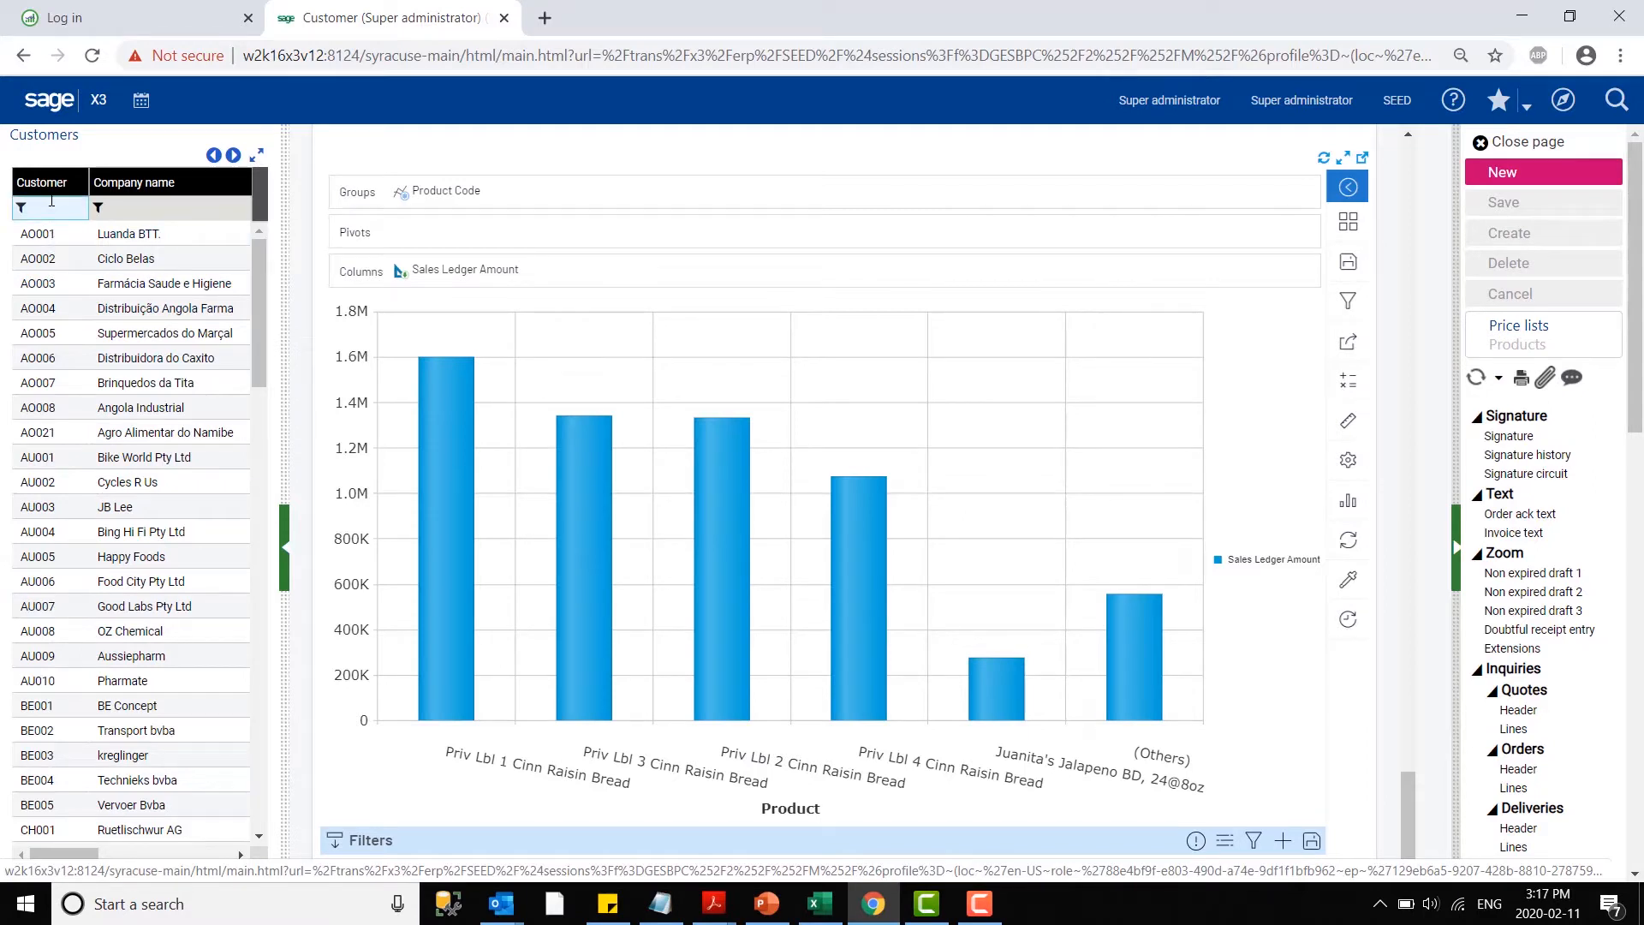
{"action": "type", "text": "NA"}
{"action": "key", "text": "Return"}
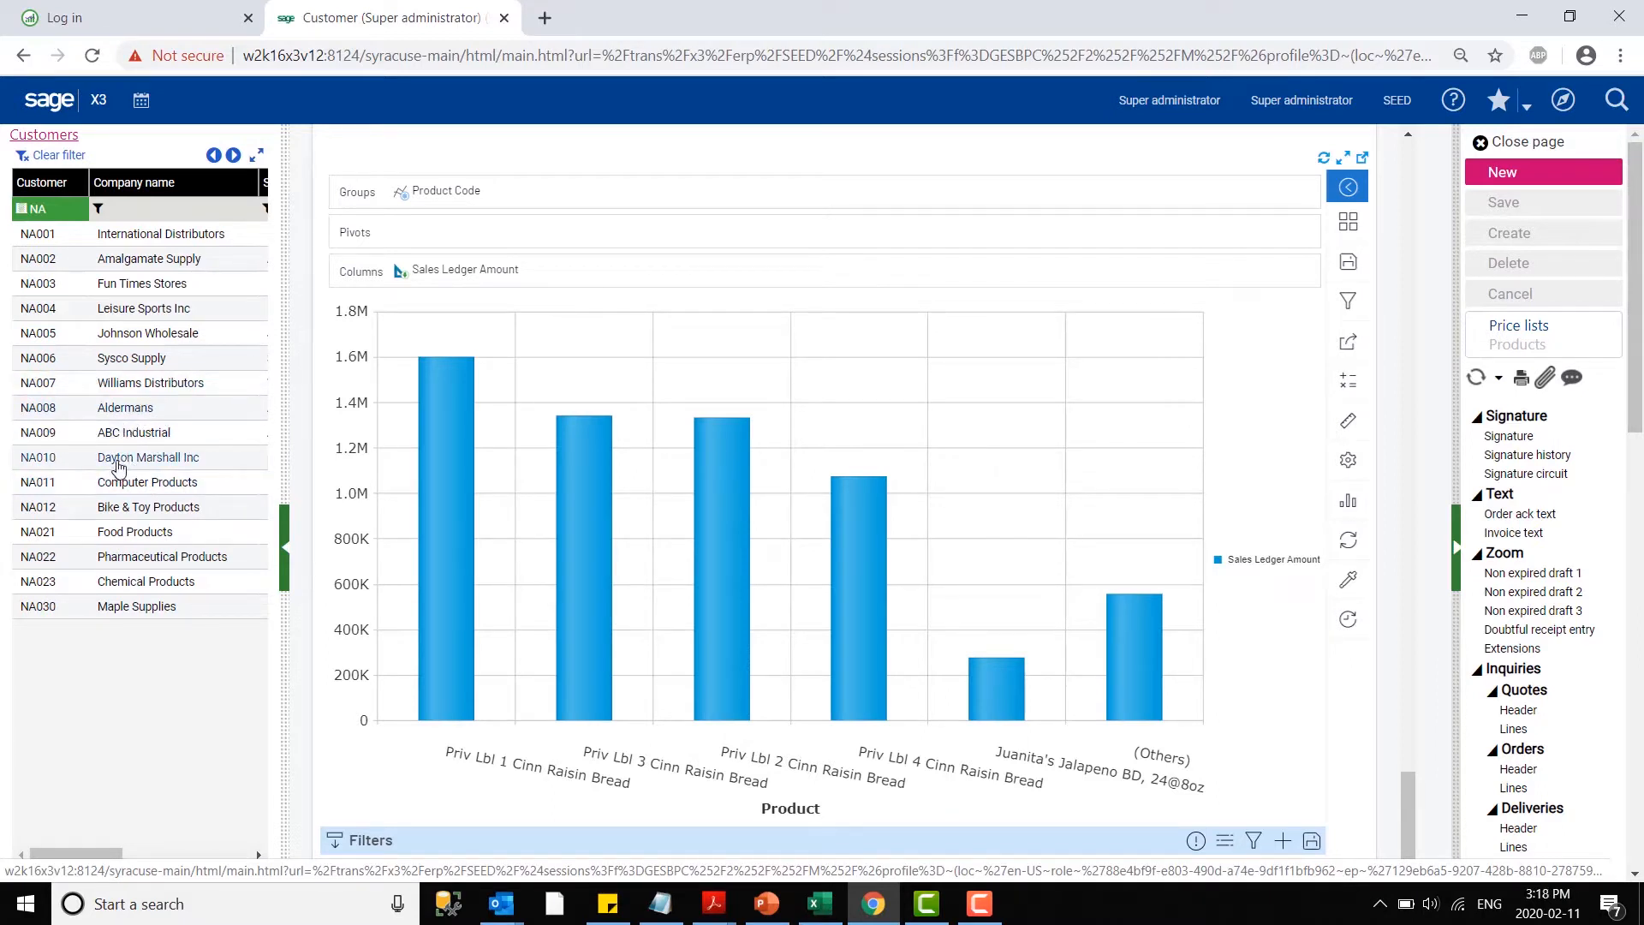
{"action": "left_click", "coordinate": [133, 463]}
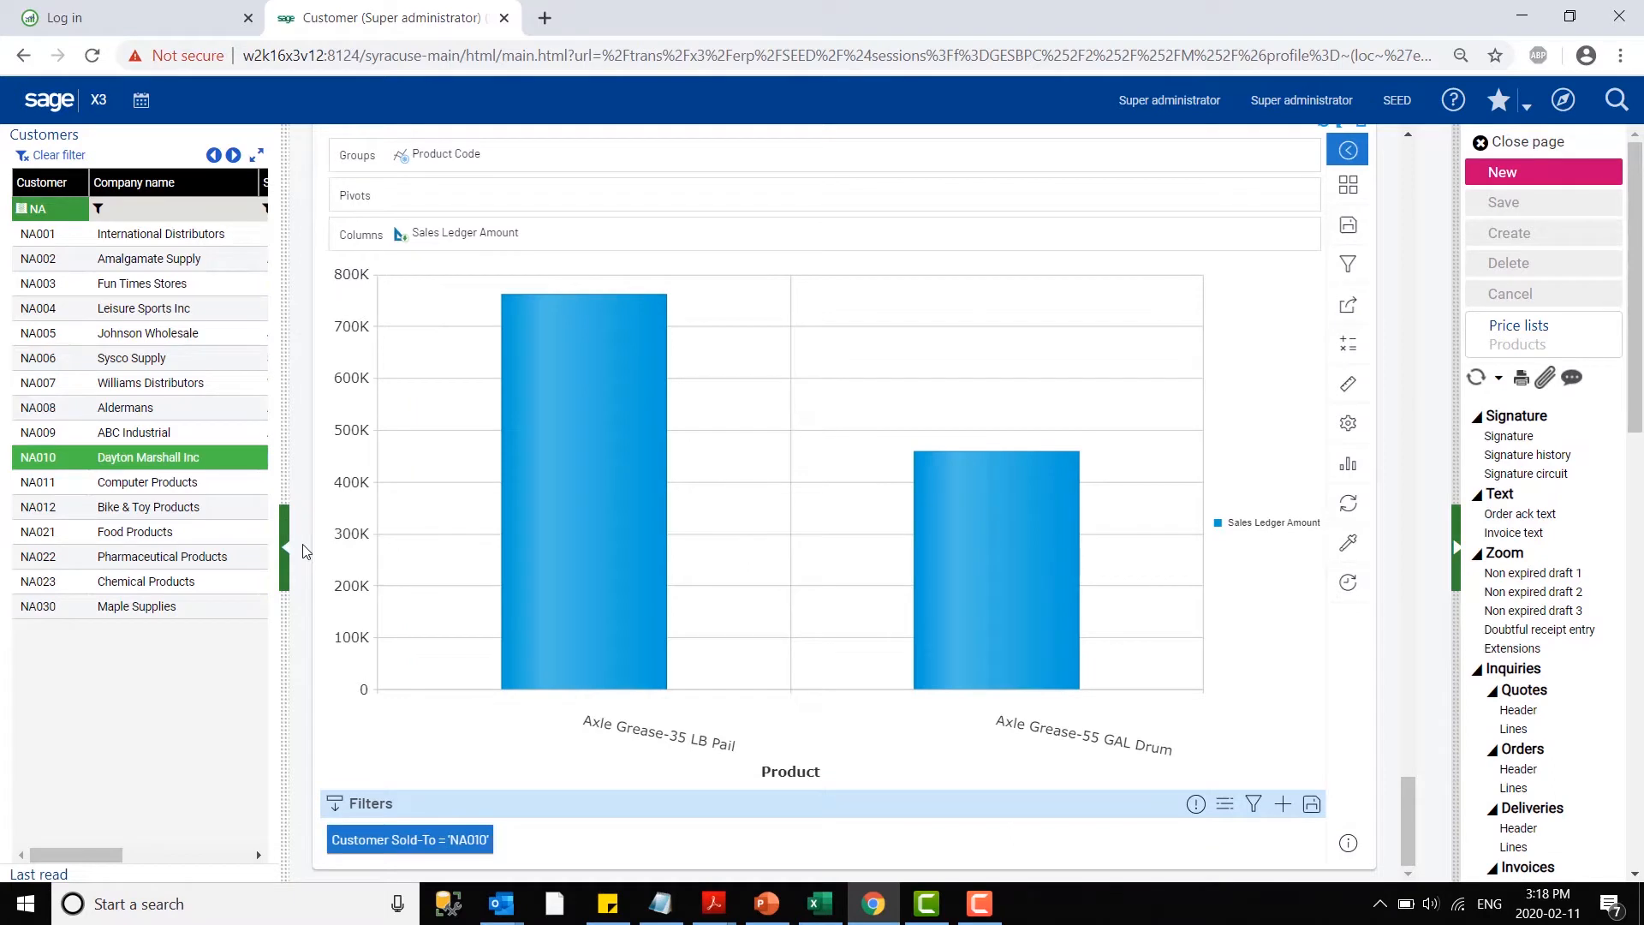
{"action": "mouse_move", "coordinate": [447, 842]}
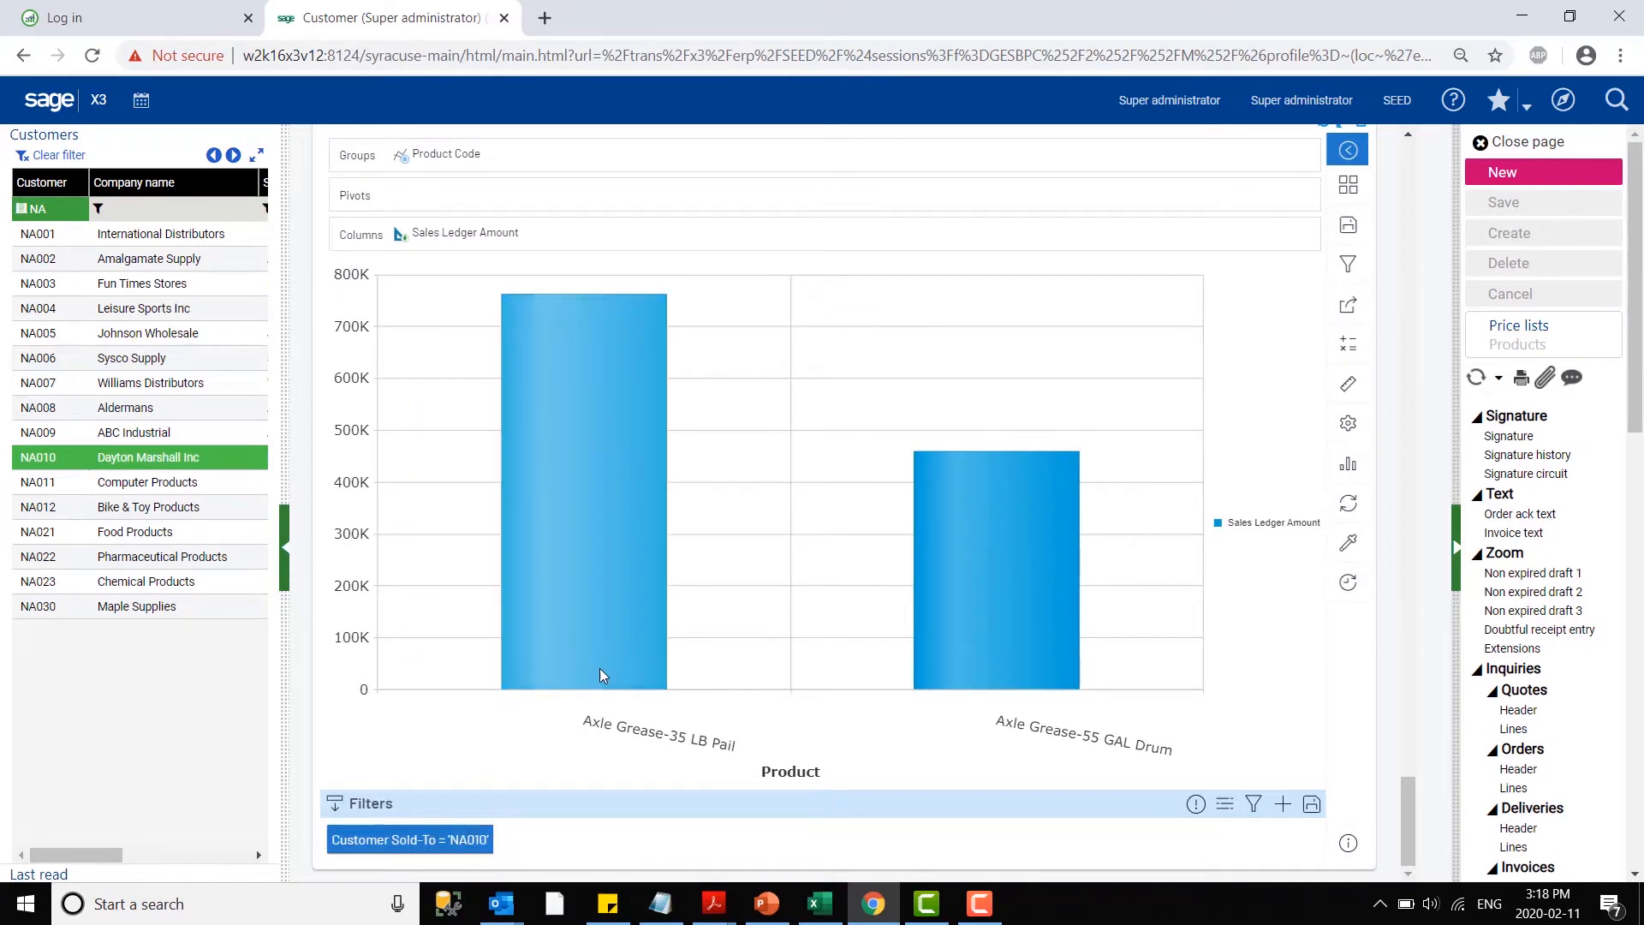
{"action": "mouse_move", "coordinate": [602, 671]}
{"action": "scroll", "coordinate": [537, 454], "scroll_direction": "up", "scroll_amount": 1}
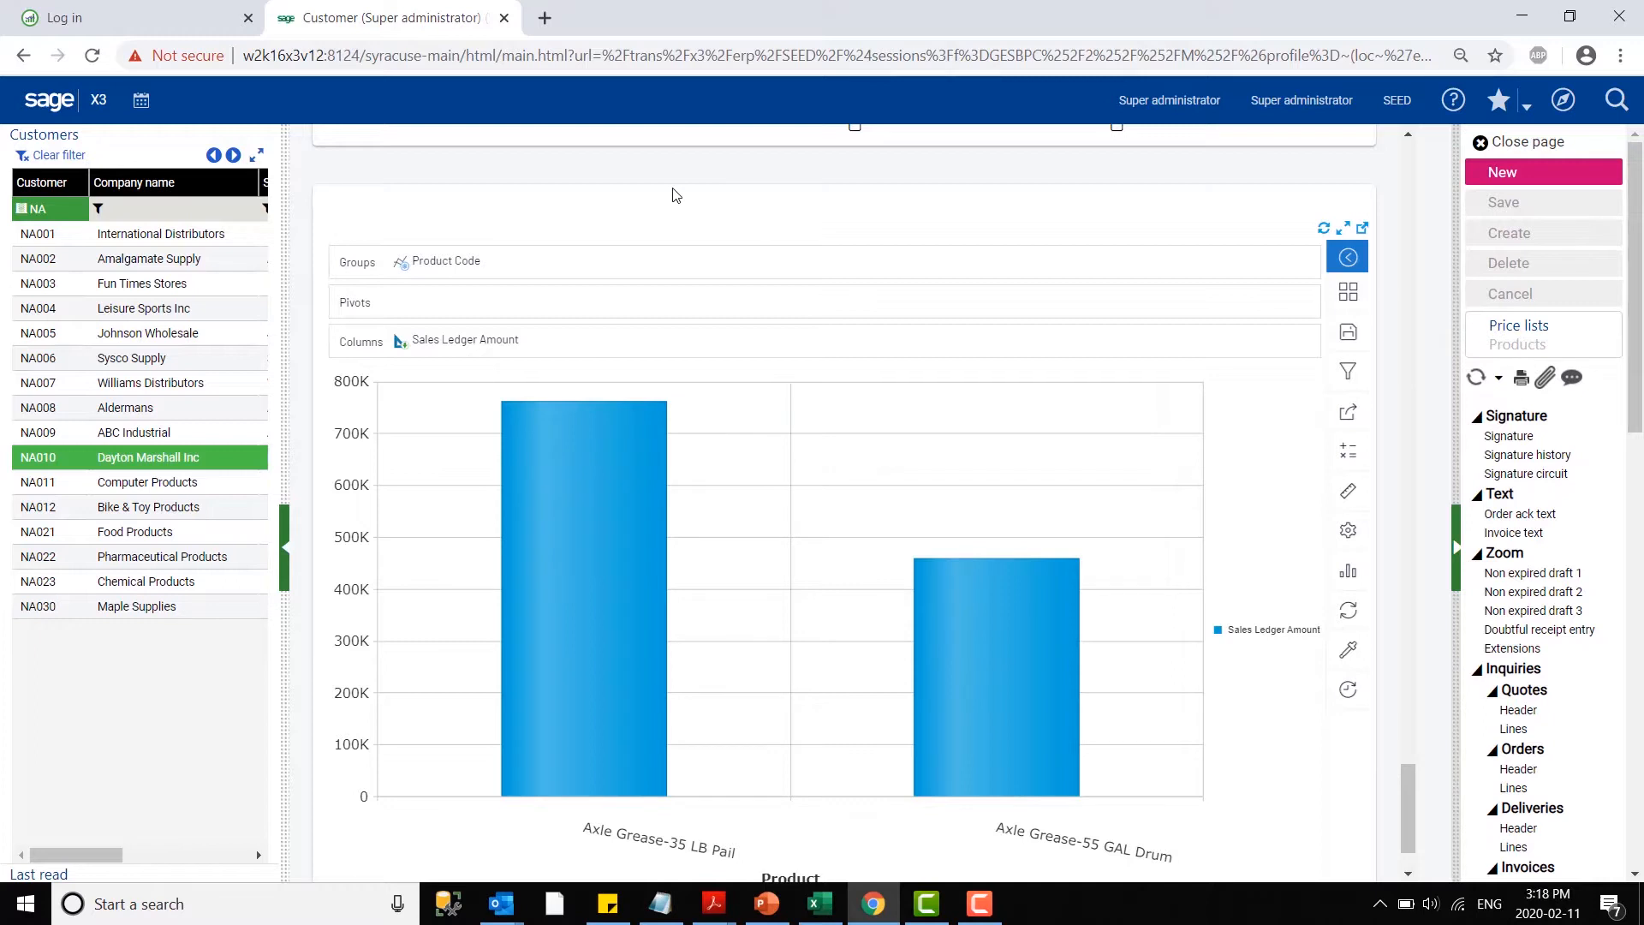
- Switch to the Sage Enterprise Intelligence login page and enter the username ADMIN and the account password
{"action": "left_click", "coordinate": [107, 19]}
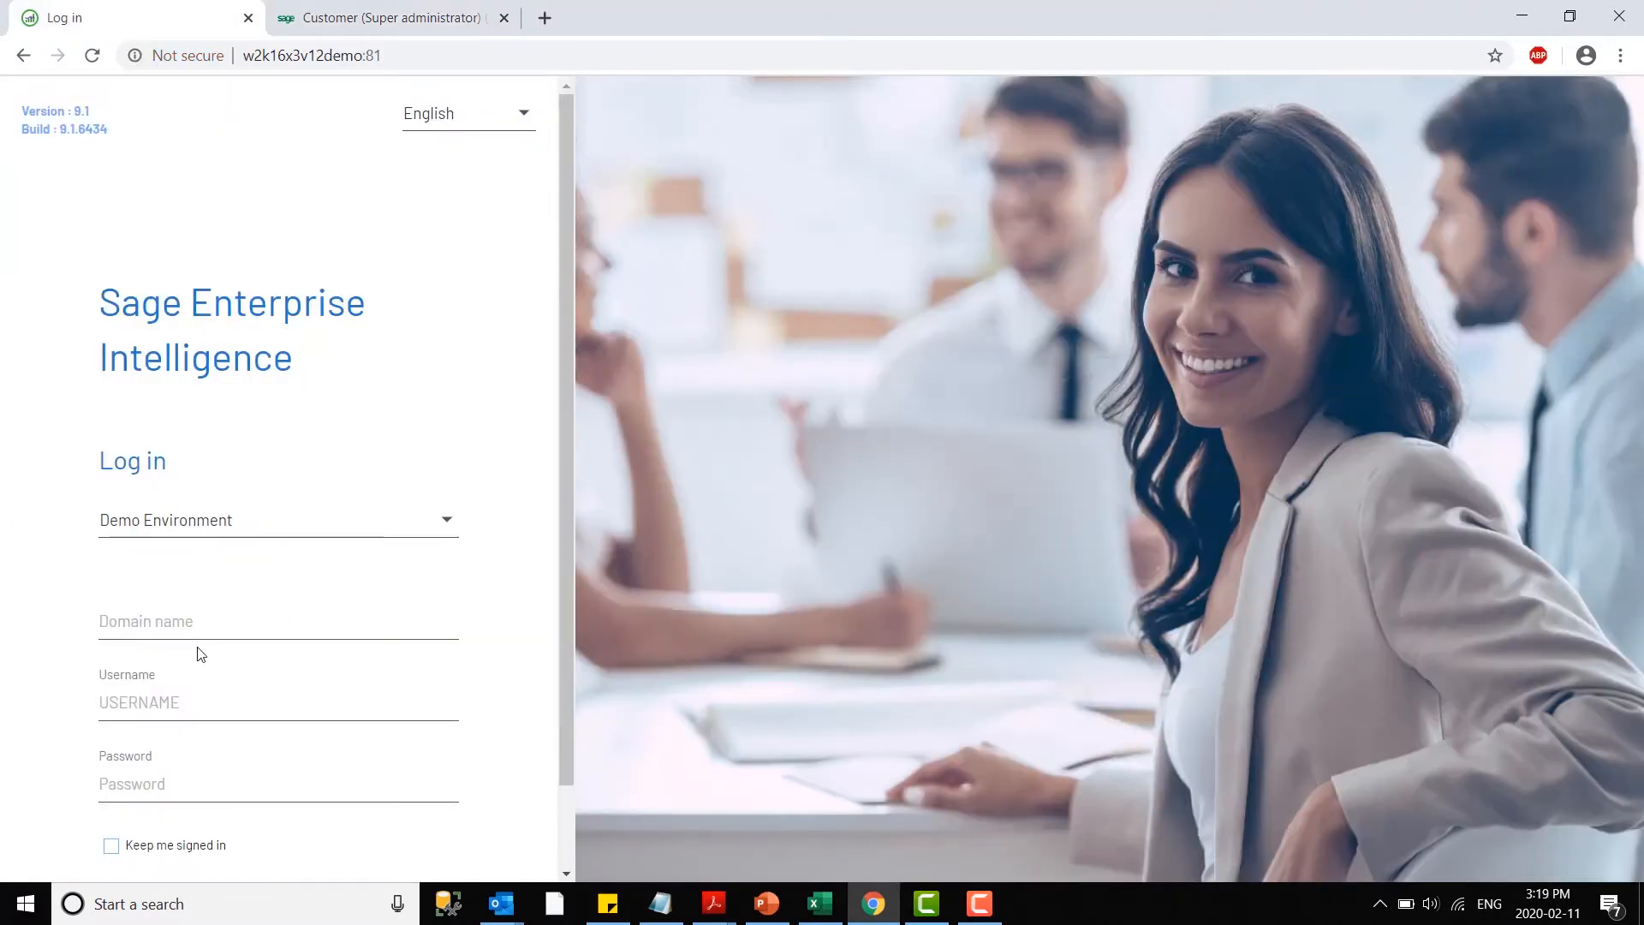
{"action": "left_click", "coordinate": [182, 697]}
{"action": "type", "text": "ADMIN"}
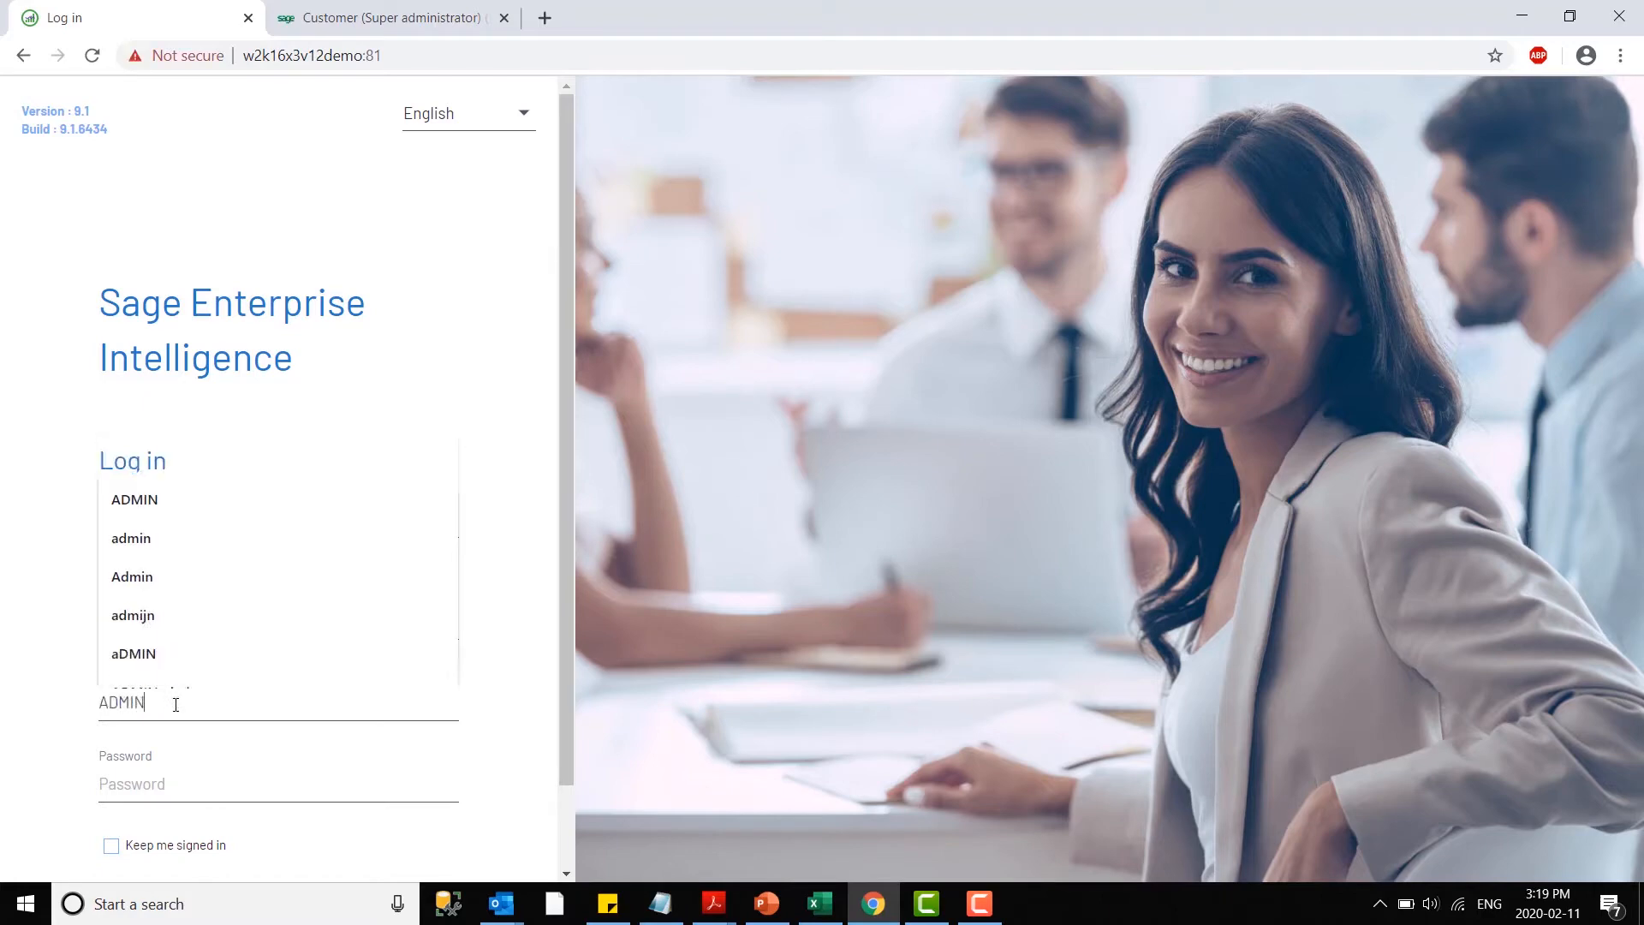
{"action": "key", "text": "Tab"}
{"action": "type", "text": "a"}
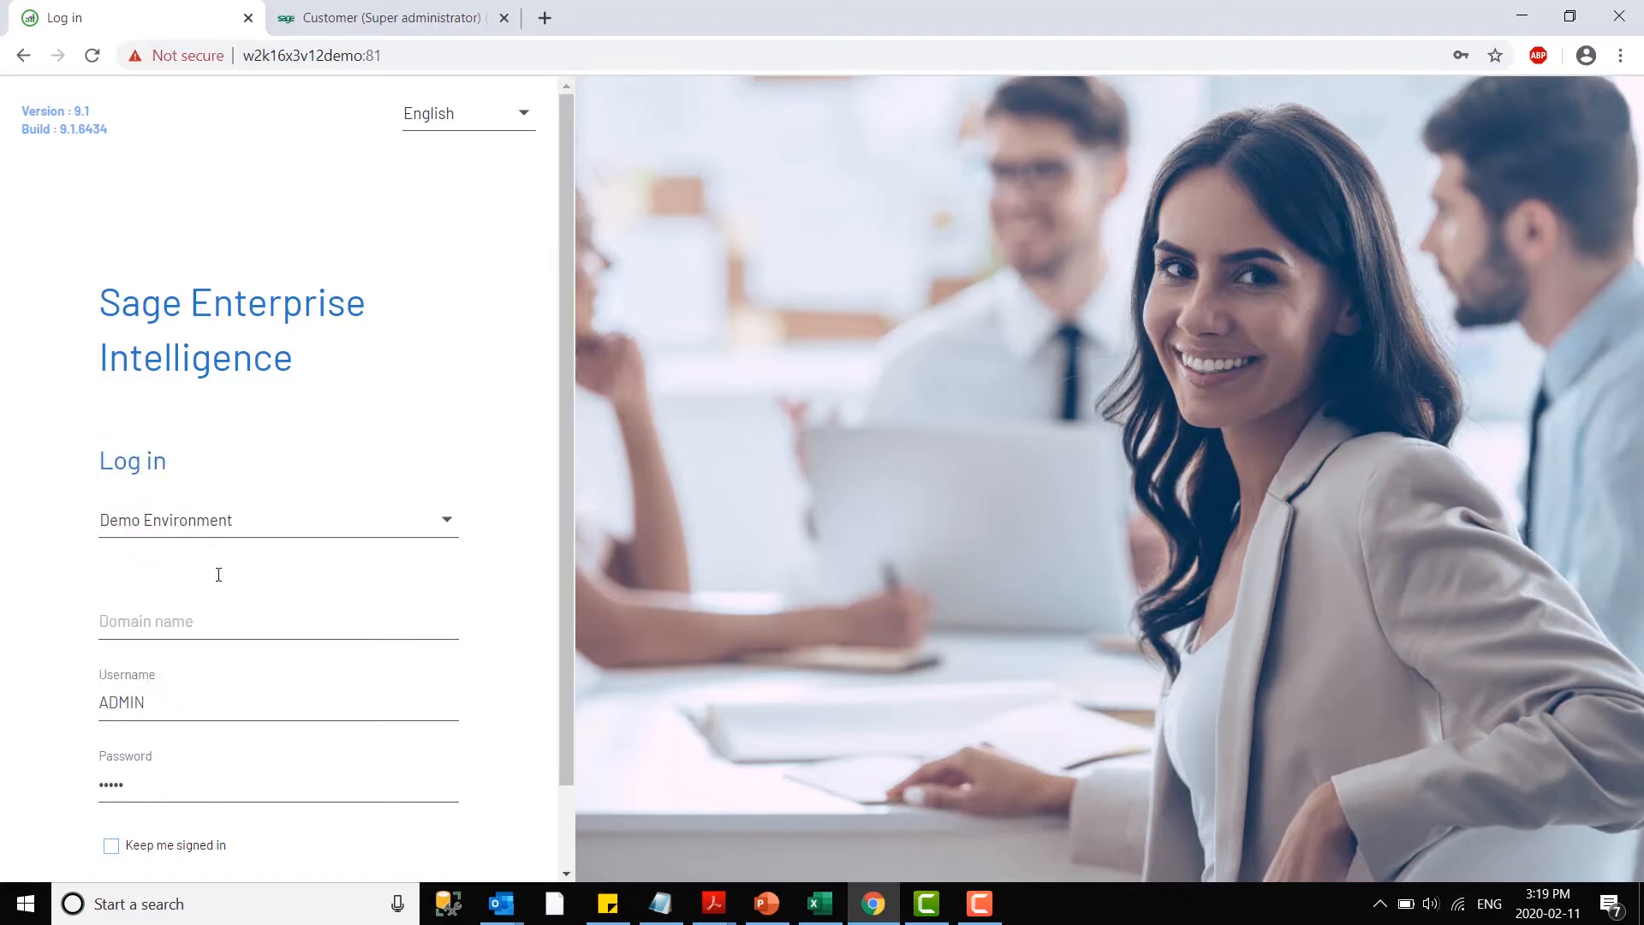
- Look through the available login languages, keep English, and log in to the Demo Environment
{"action": "left_click", "coordinate": [494, 123]}
{"action": "left_click_drag", "start_coordinate": [526, 172], "coordinate": [537, 198]}
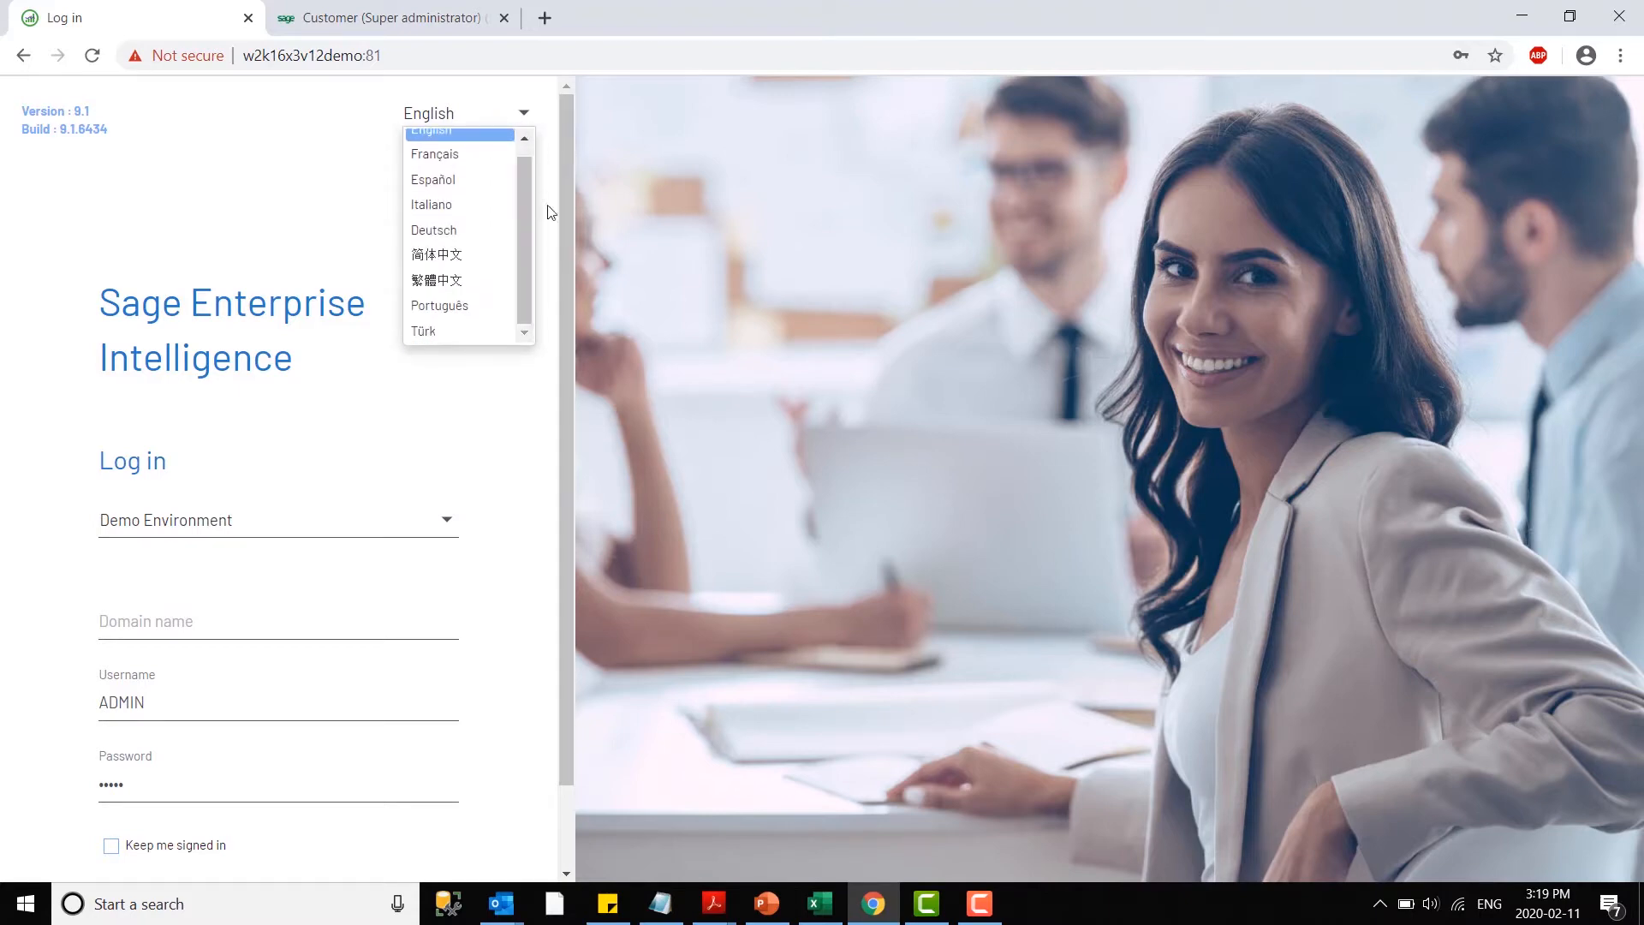
{"action": "left_click", "coordinate": [548, 208]}
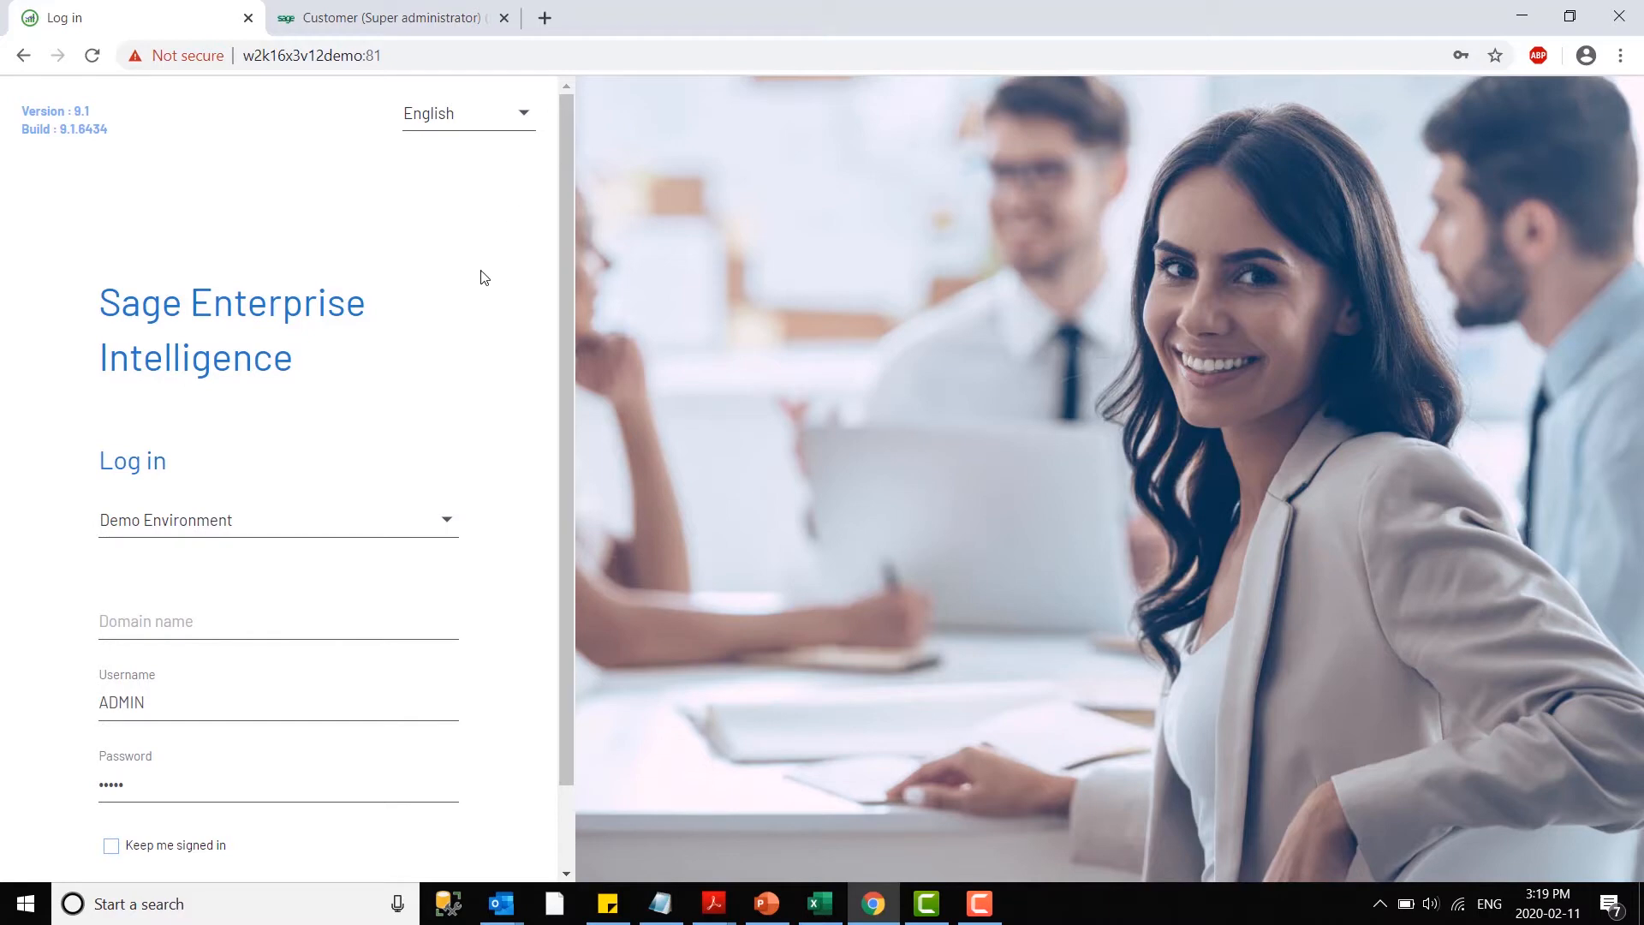
{"action": "scroll", "coordinate": [488, 286], "scroll_direction": "down", "scroll_amount": 1}
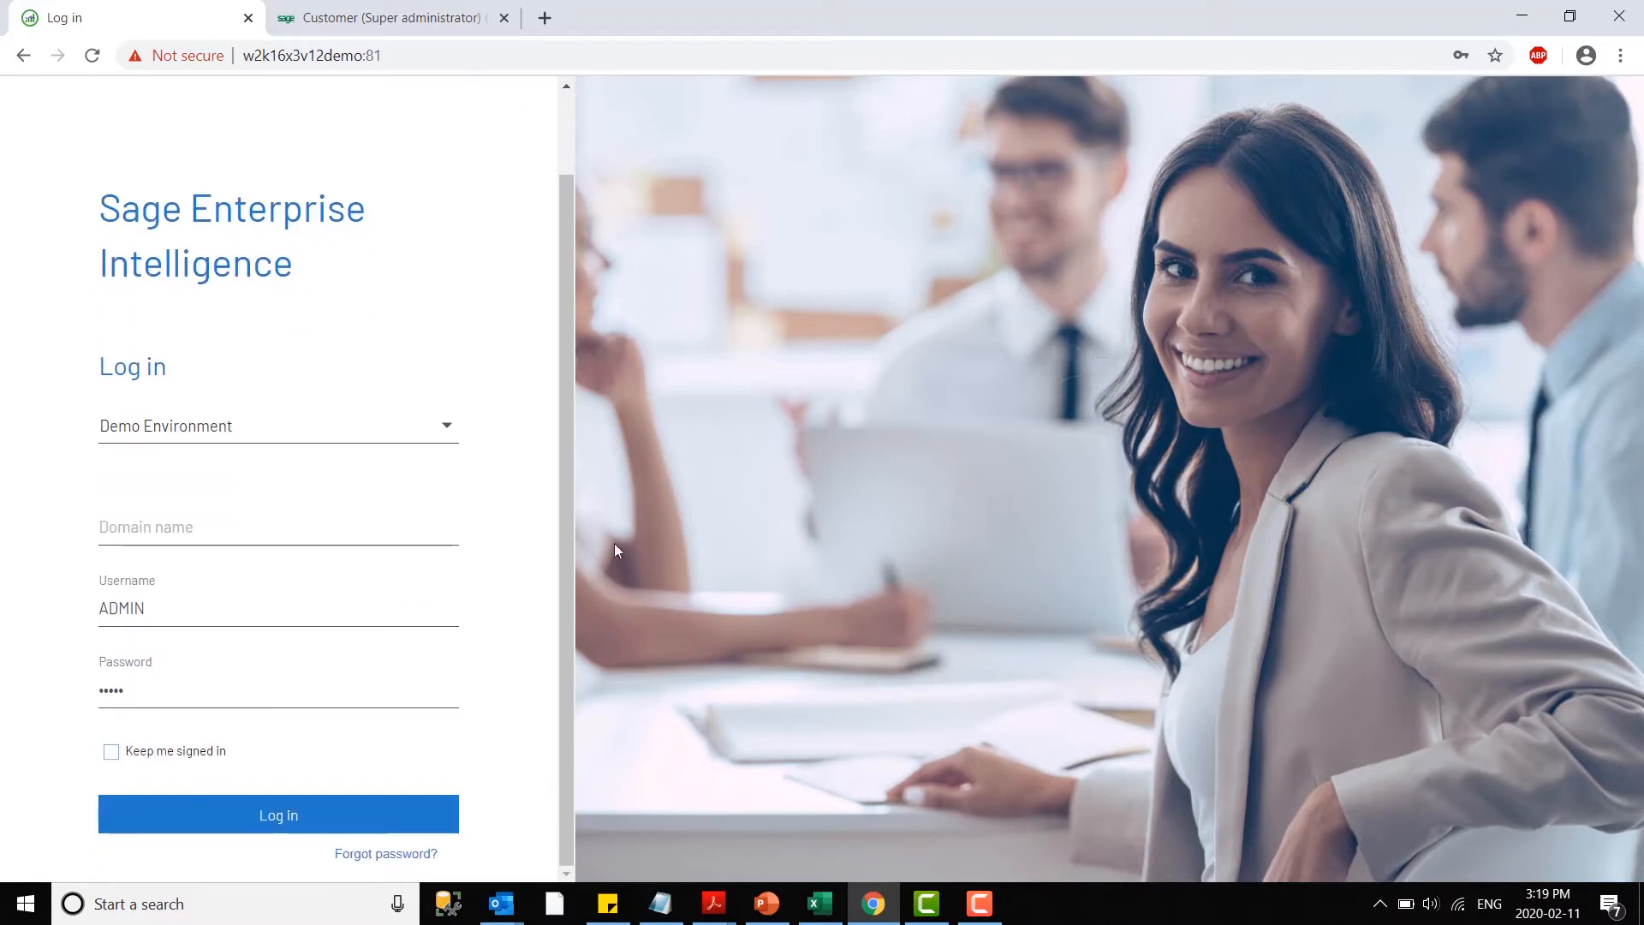
{"action": "left_click", "coordinate": [301, 824]}
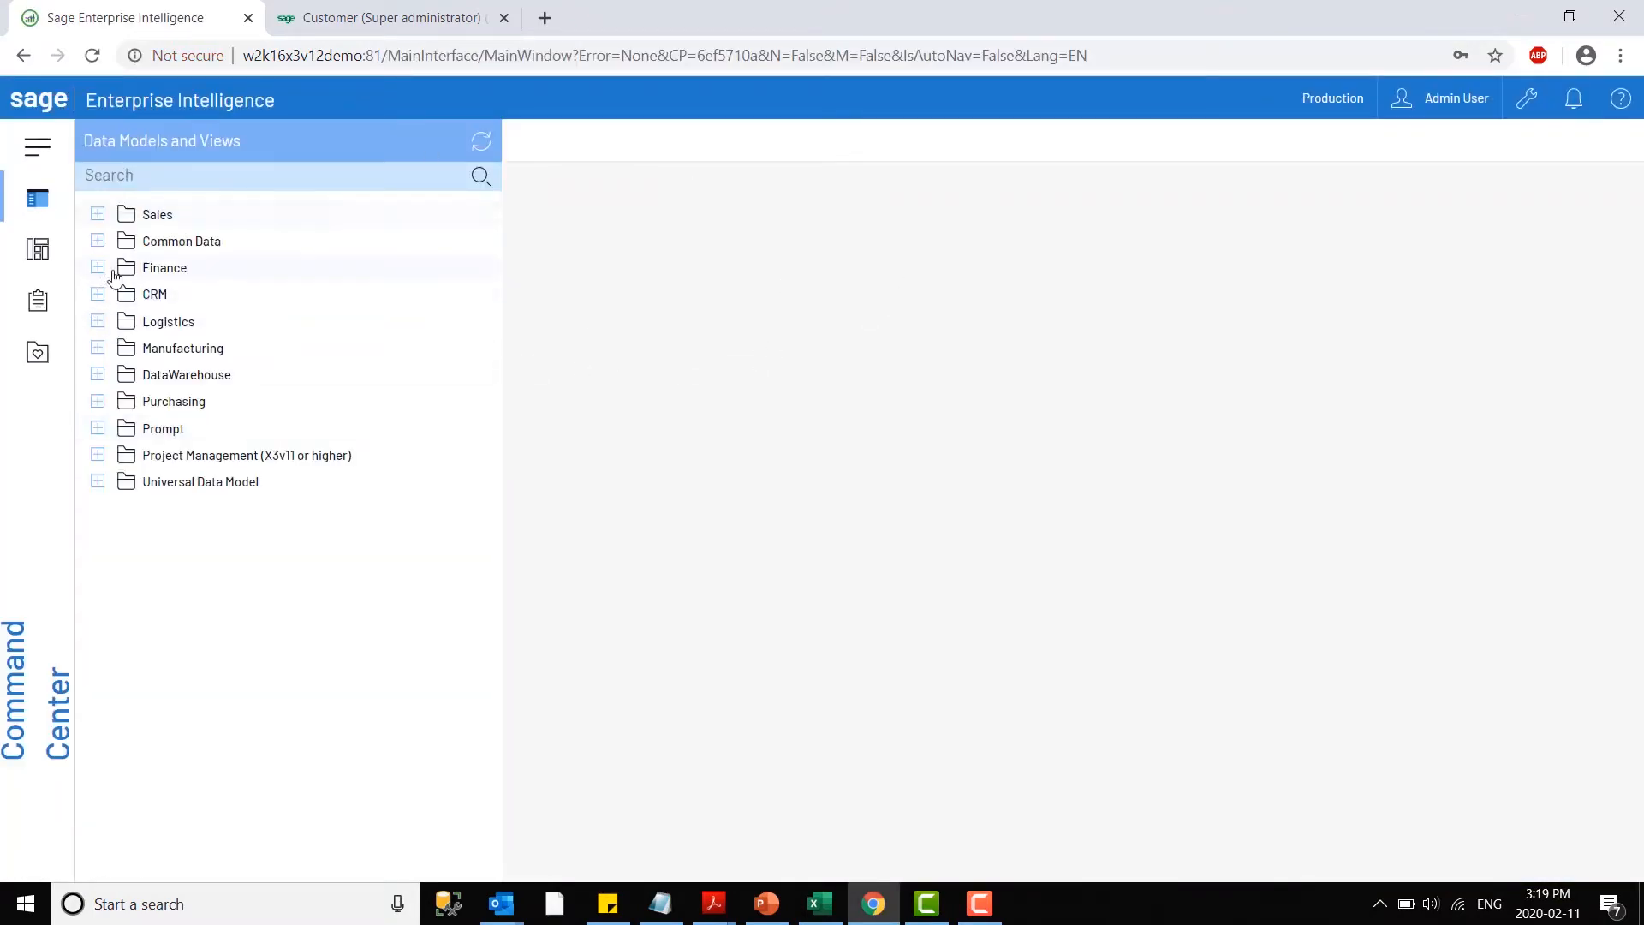
- Enlarge the page zoom and reopen the Data Models and Views list
{"action": "left_click", "coordinate": [47, 199]}
{"action": "key", "text": "ctrl+plus"}
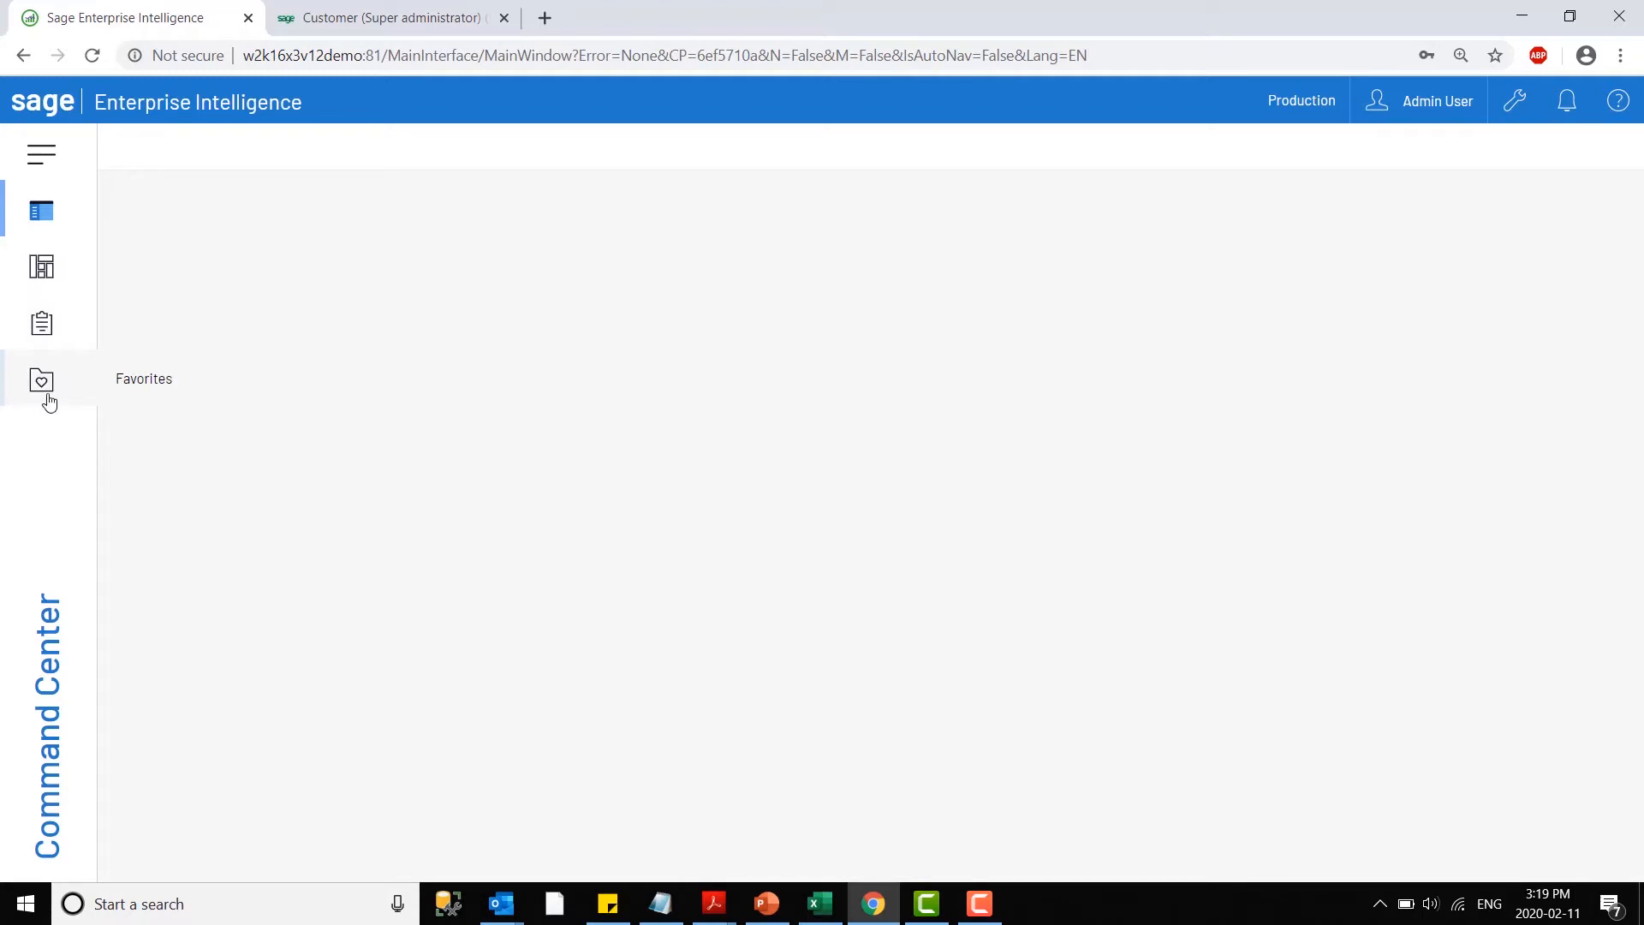
{"action": "left_click", "coordinate": [71, 220]}
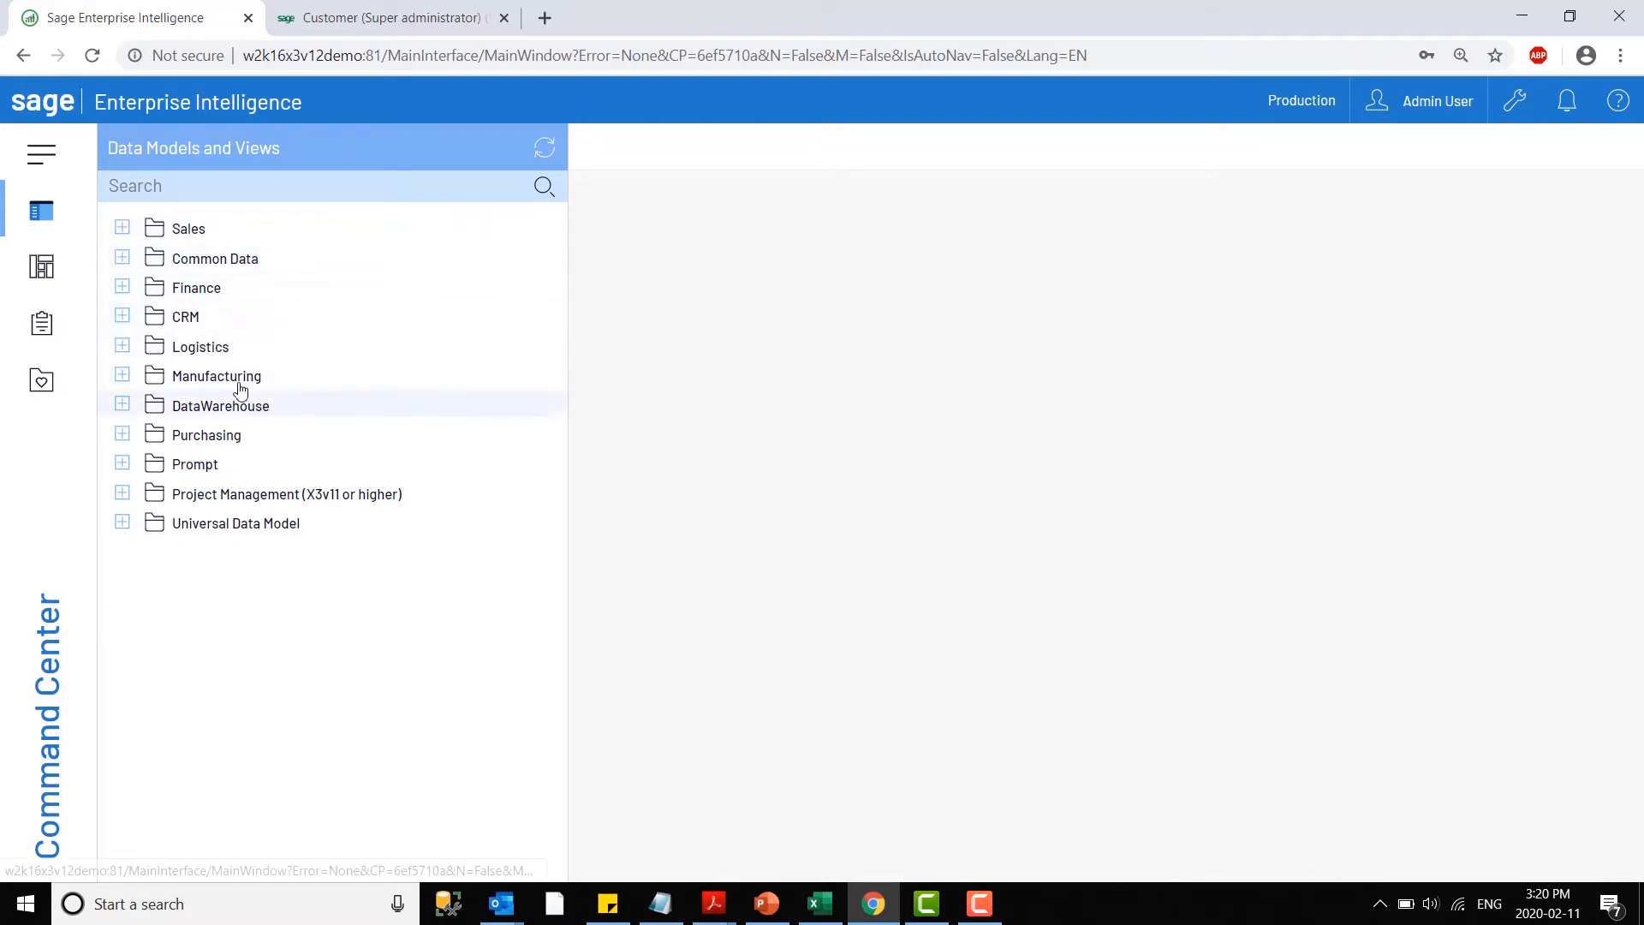
- Expand the Sales folder with its Invoice Analysis and Orders data models and look through the views they contain
{"action": "left_click", "coordinate": [121, 226]}
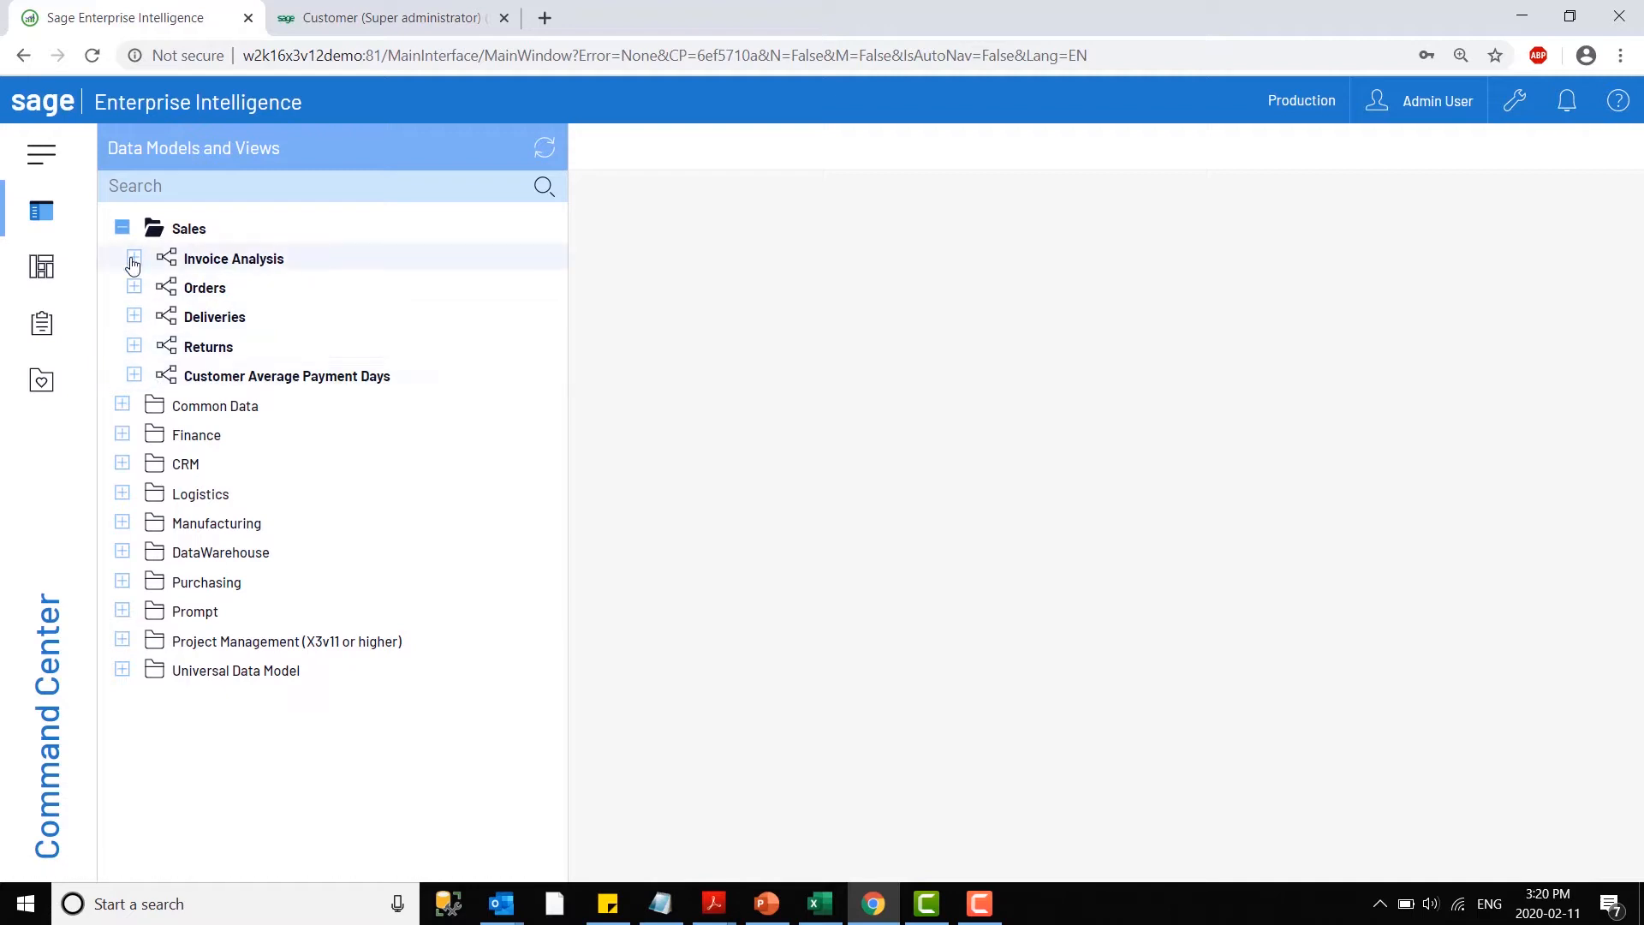
{"action": "left_click", "coordinate": [134, 258]}
{"action": "left_click", "coordinate": [133, 434]}
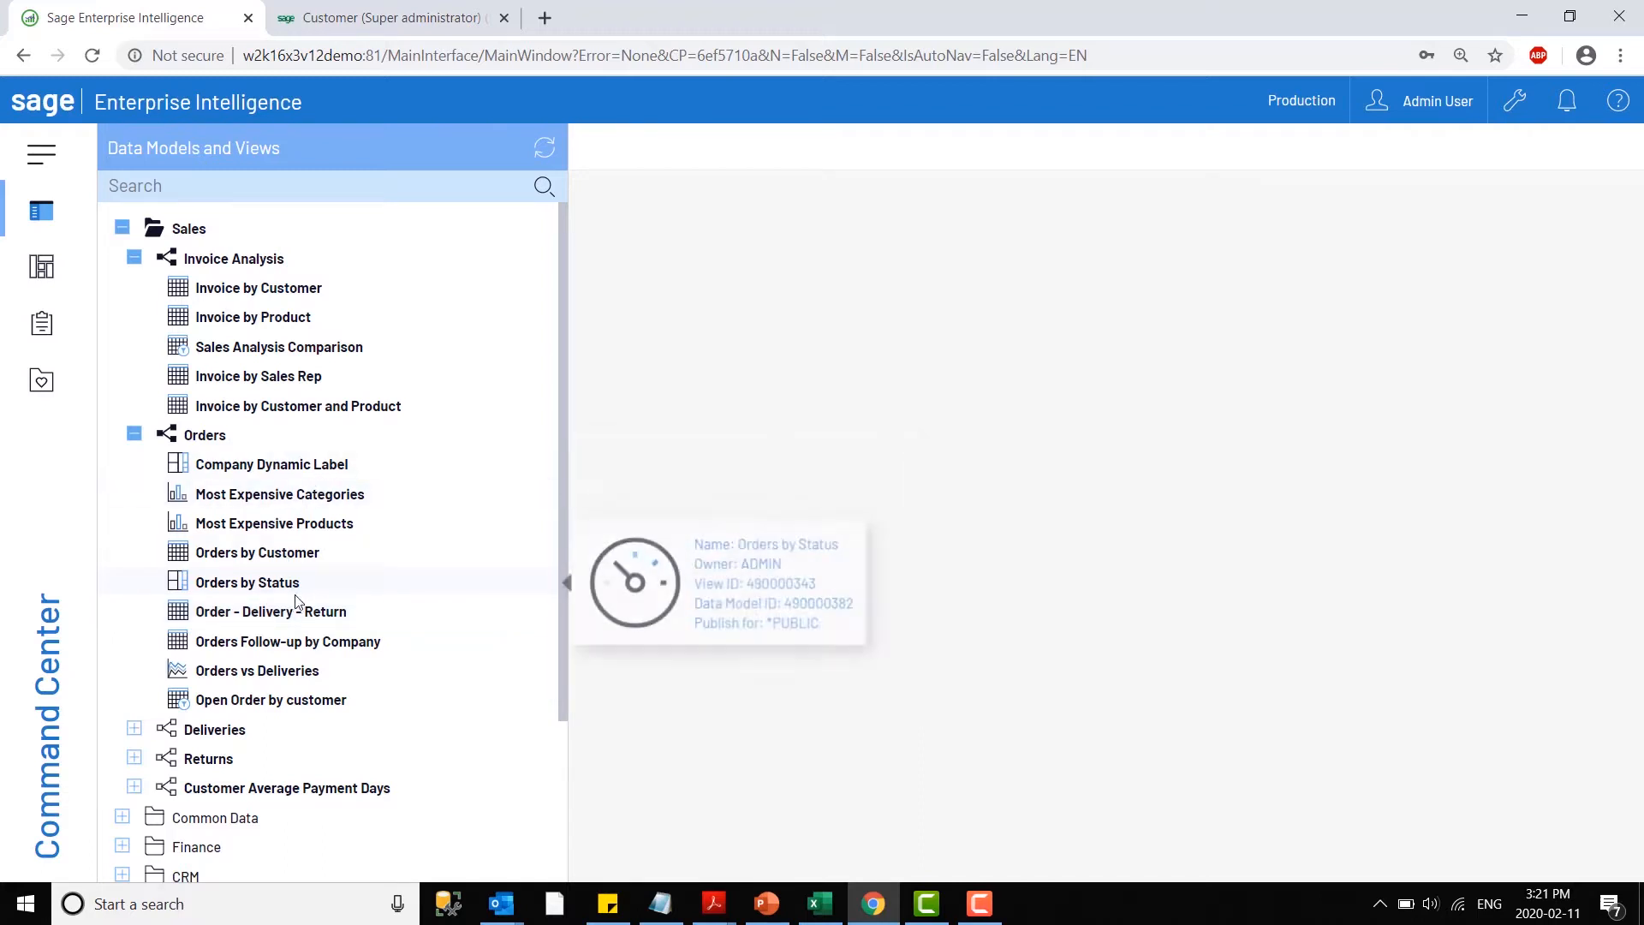
{"action": "scroll", "coordinate": [330, 706], "scroll_direction": "down", "scroll_amount": 1}
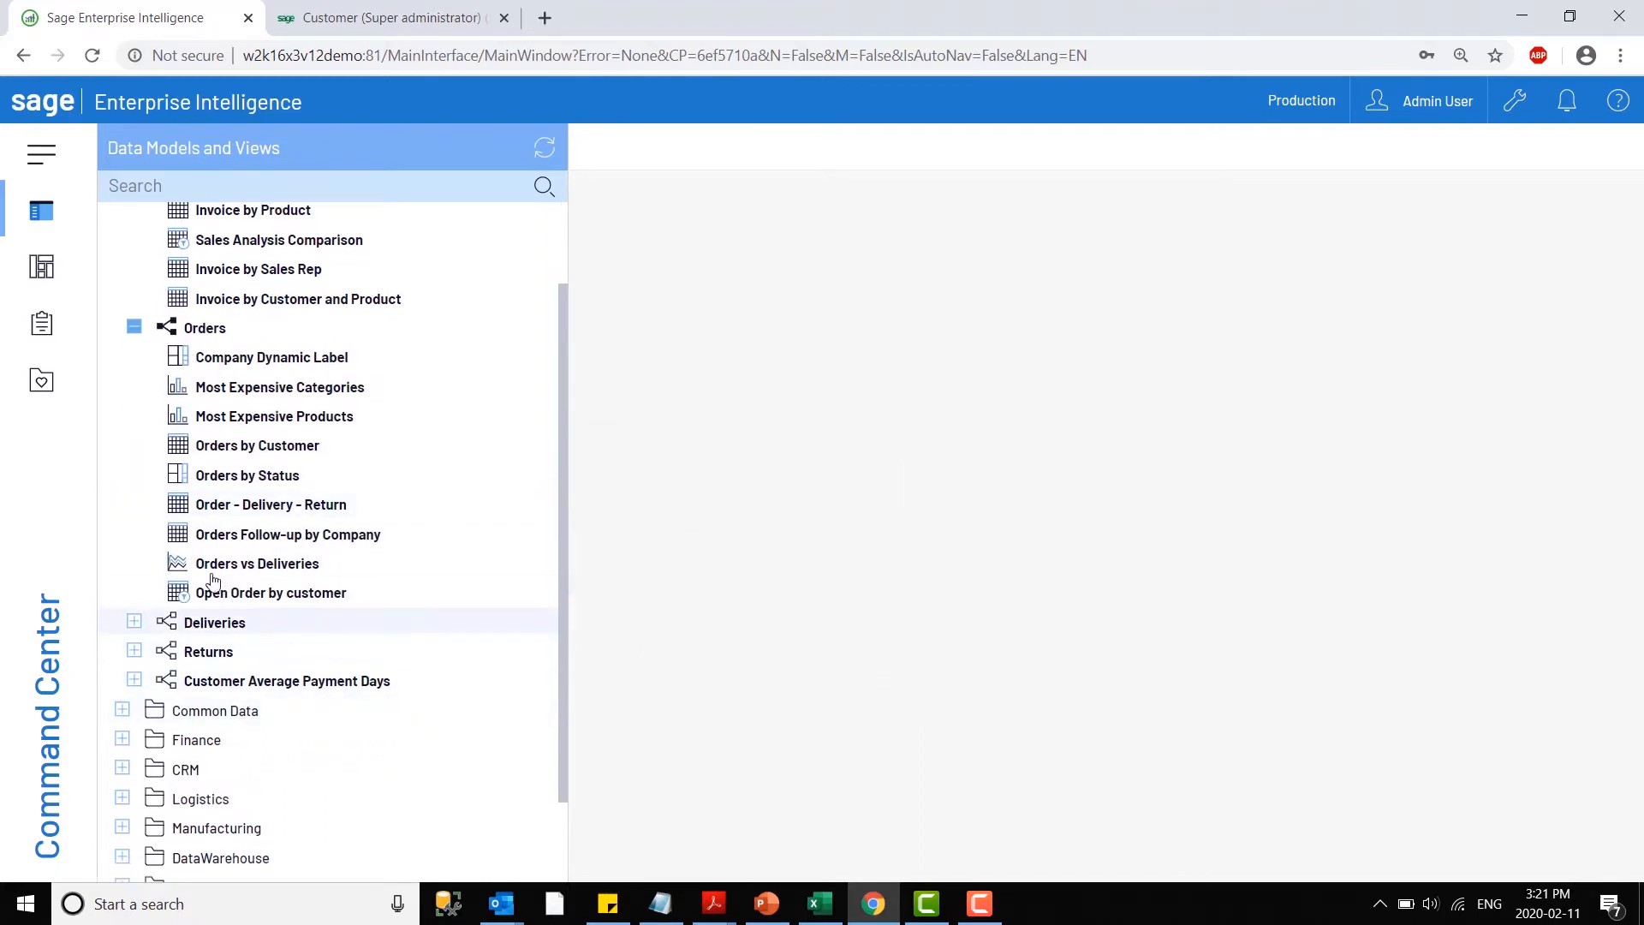
{"action": "mouse_move", "coordinate": [214, 563]}
{"action": "scroll", "coordinate": [279, 543], "scroll_direction": "up", "scroll_amount": 1}
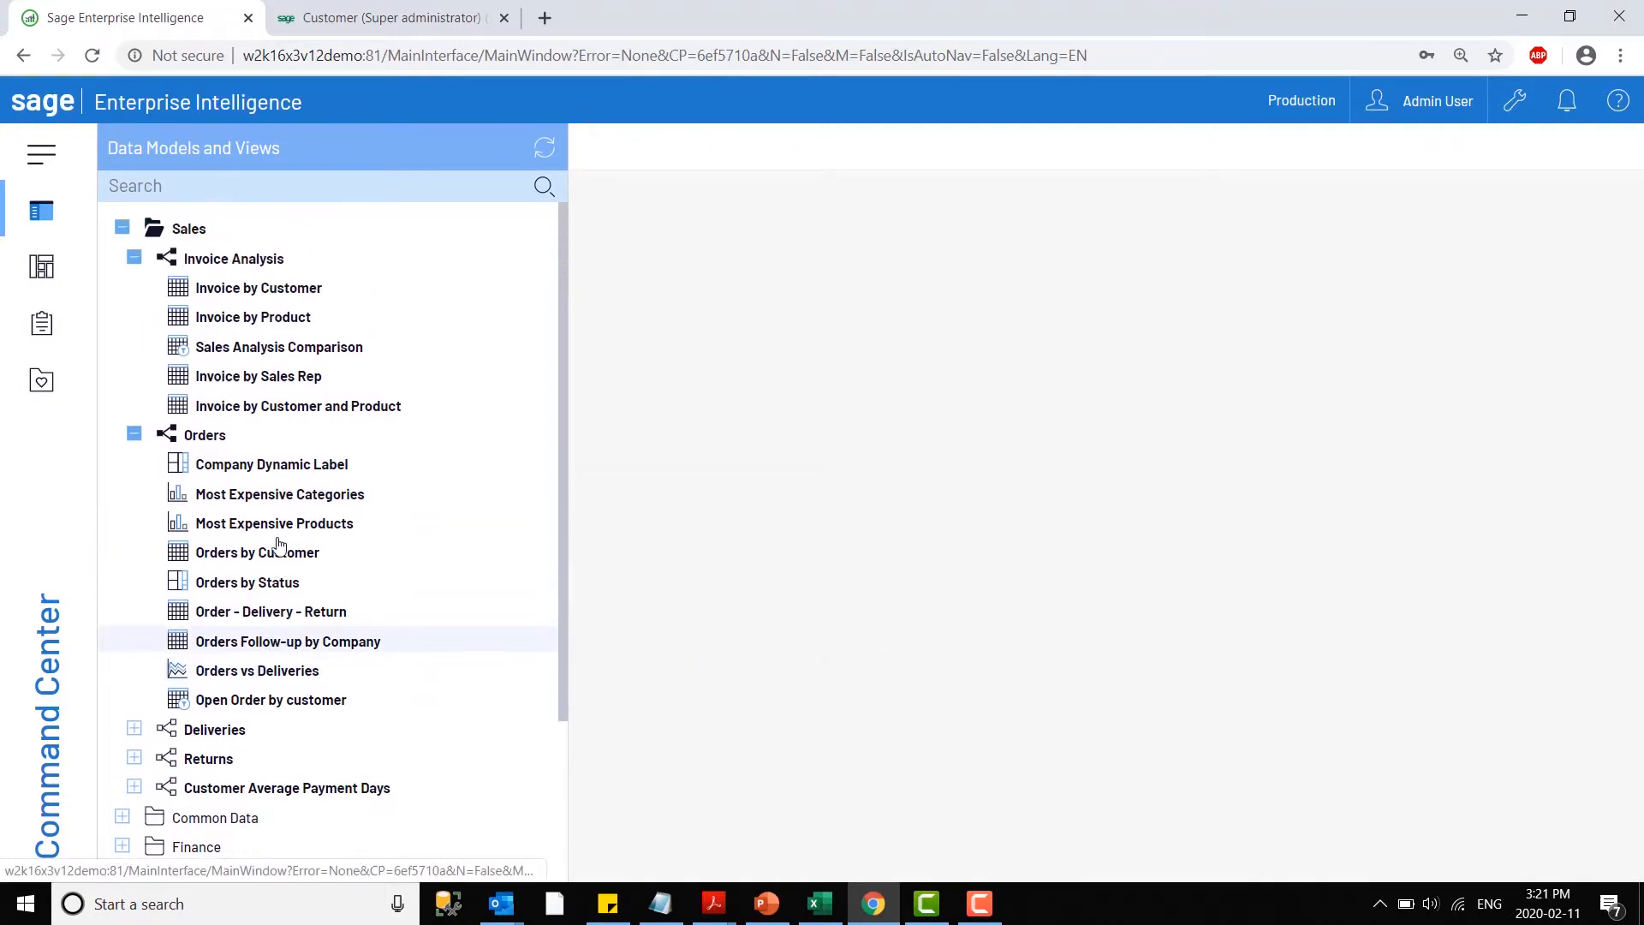
{"action": "mouse_move", "coordinate": [186, 333]}
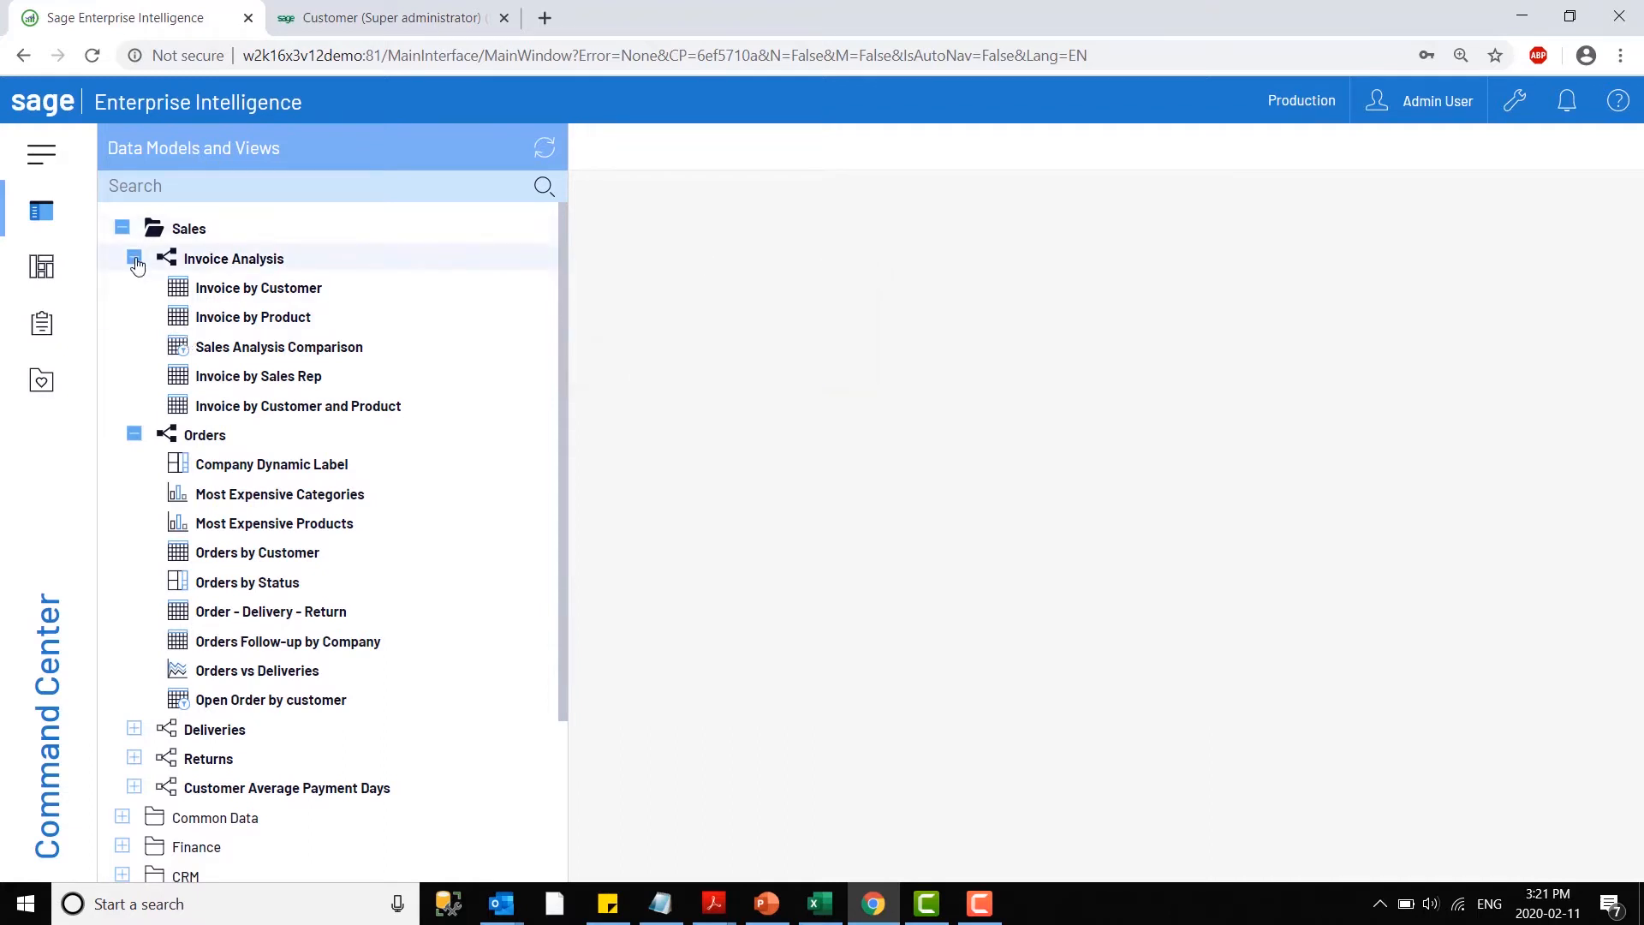
- Review the actions available for the Invoice Analysis data model, and collapse the Invoice Analysis and Orders models
{"action": "right_click", "coordinate": [213, 262]}
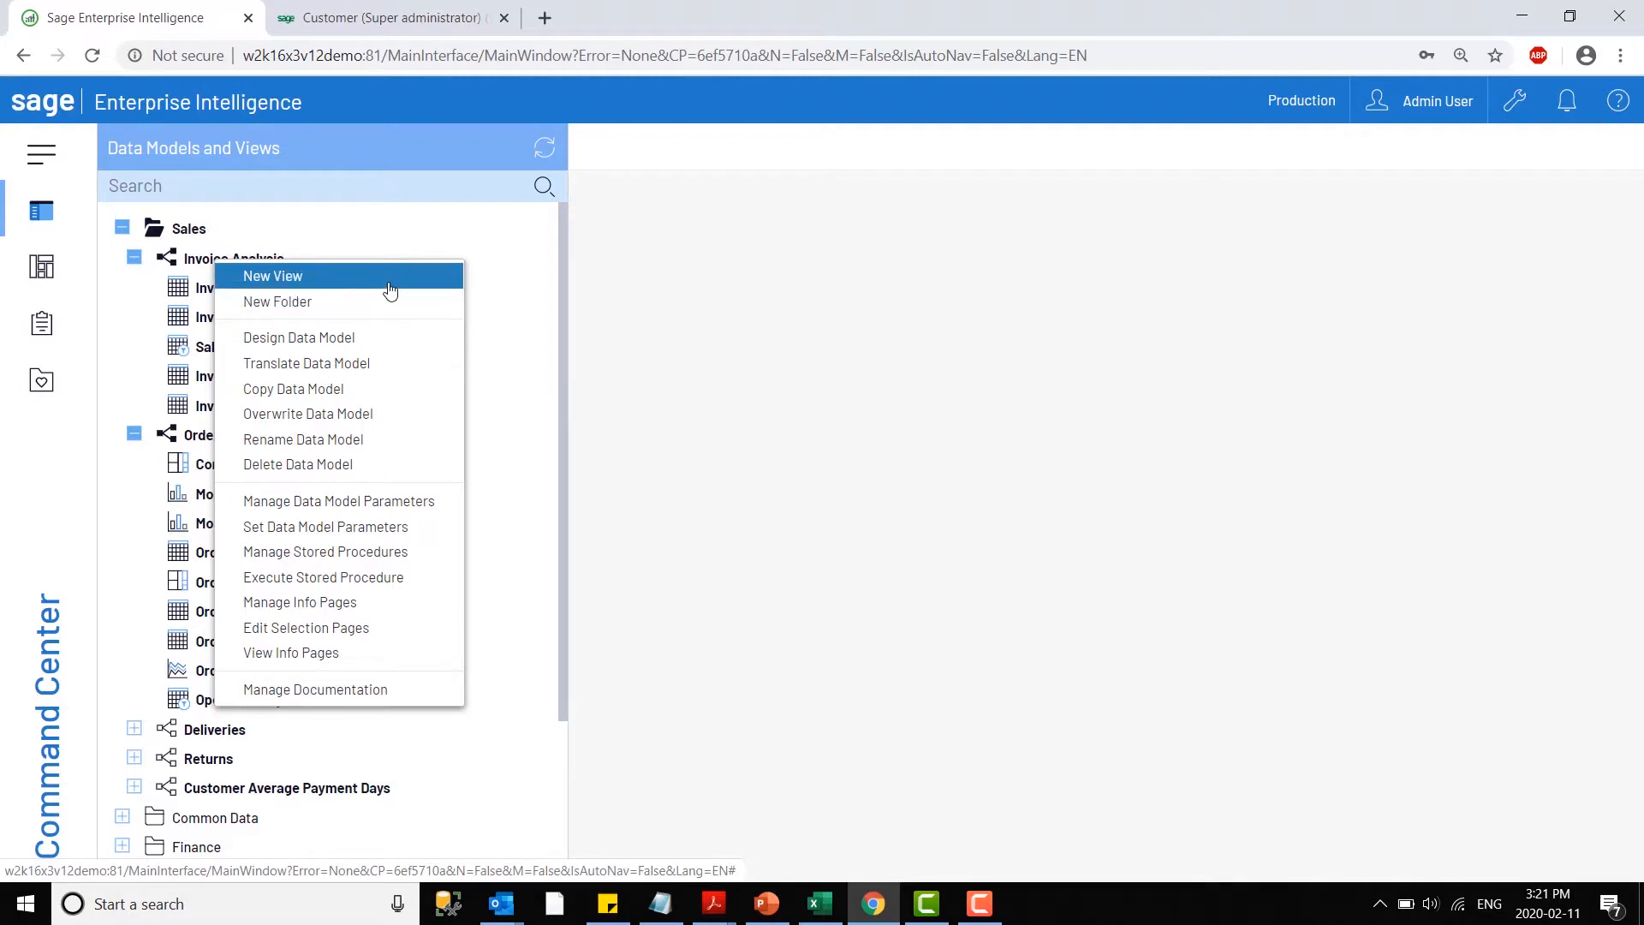
{"action": "left_click", "coordinate": [572, 307]}
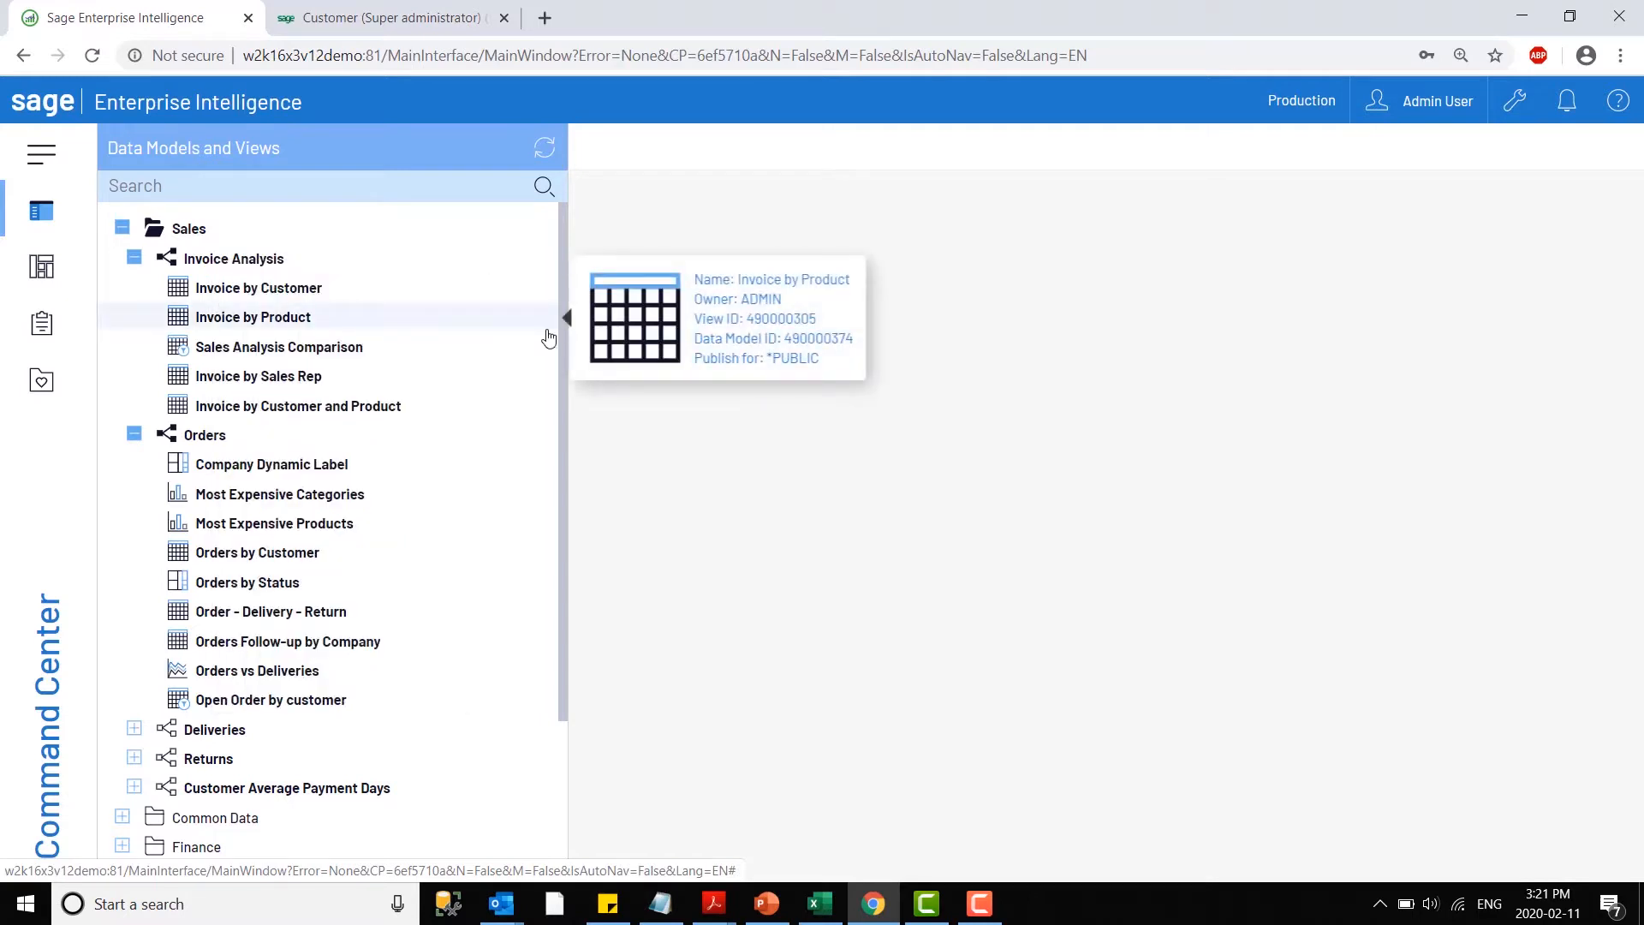
{"action": "left_click", "coordinate": [133, 257]}
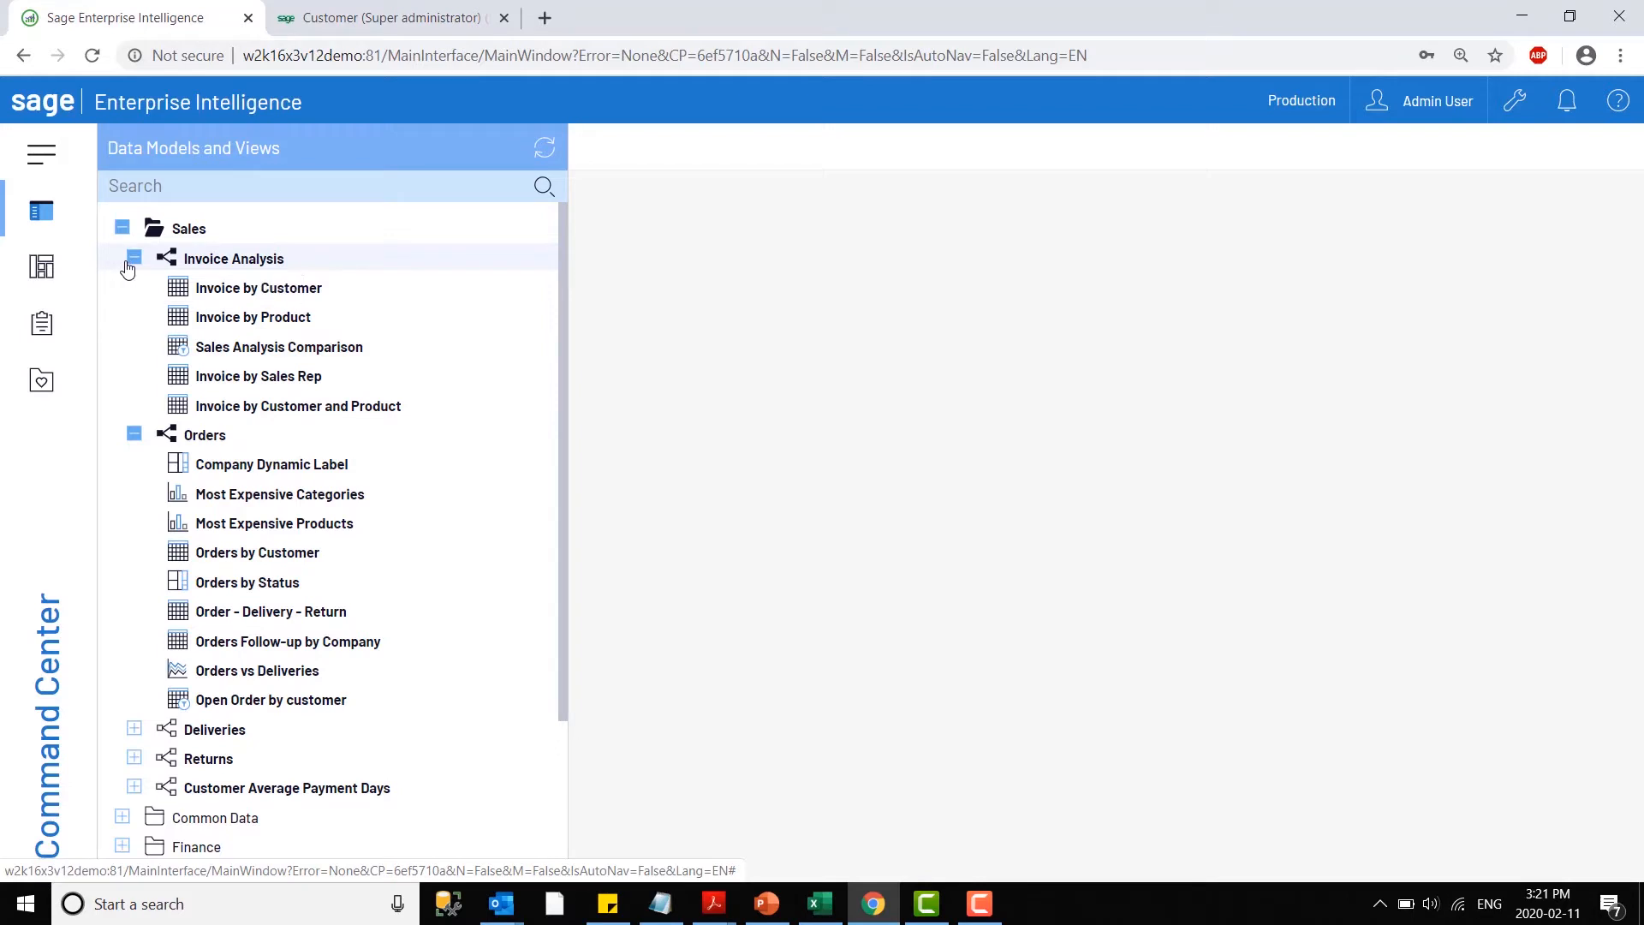
{"action": "left_click", "coordinate": [135, 288]}
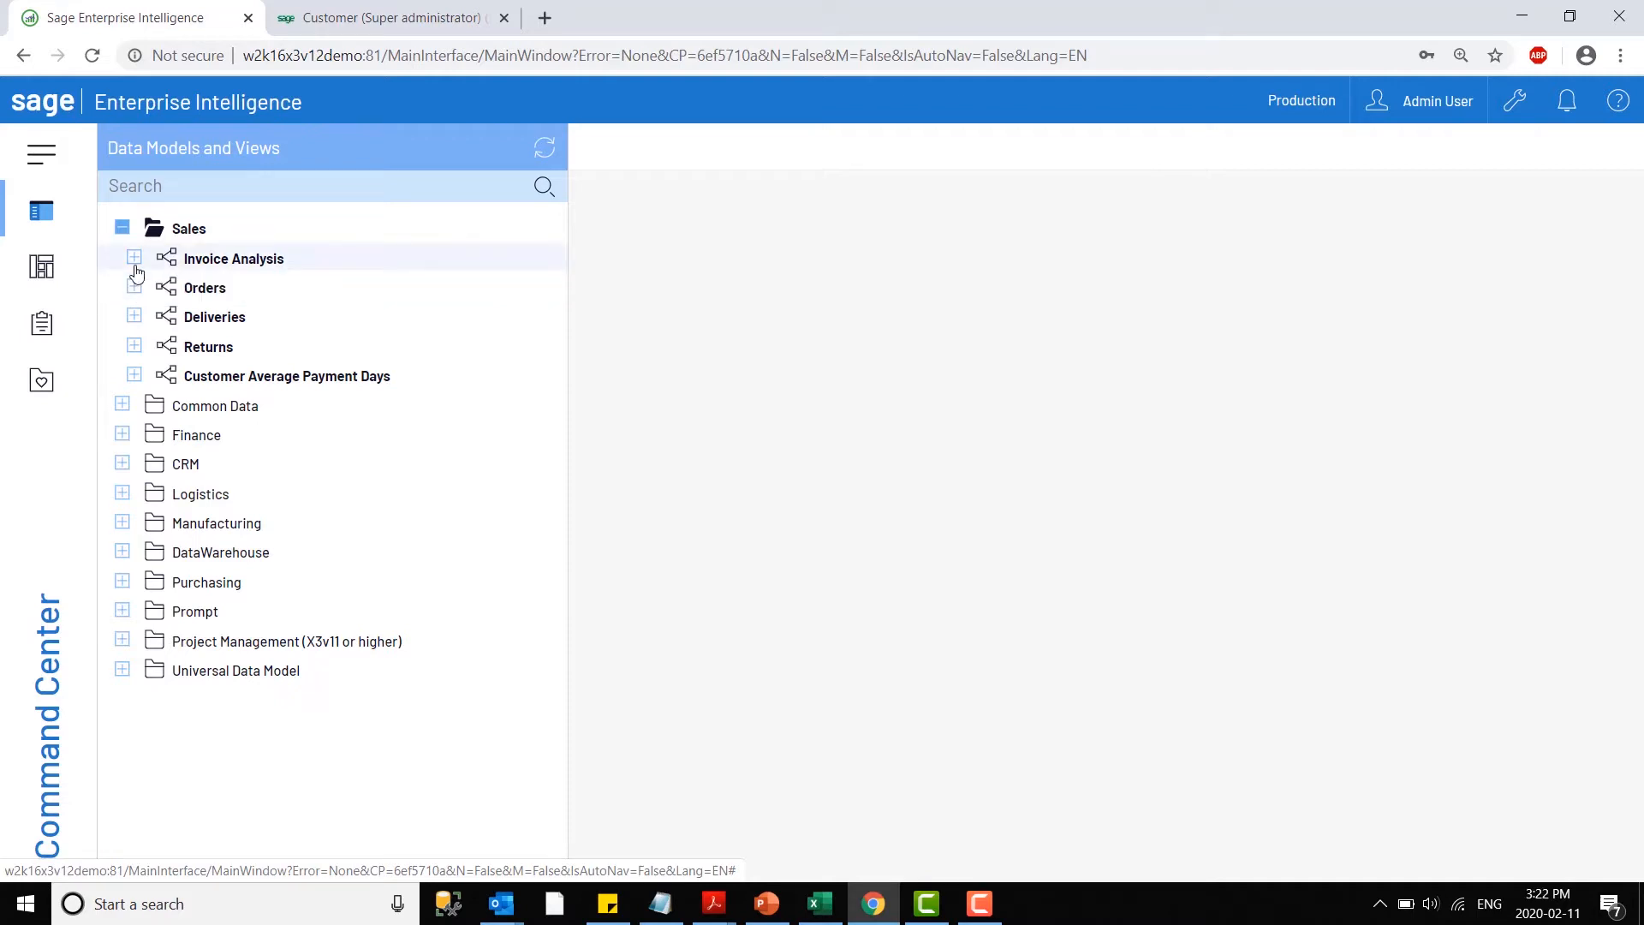
- Open the Invoice by Customer and Product view under Invoice Analysis and drill into 2018 down to the products of Supermercados do Marçal
{"action": "left_click", "coordinate": [134, 258]}
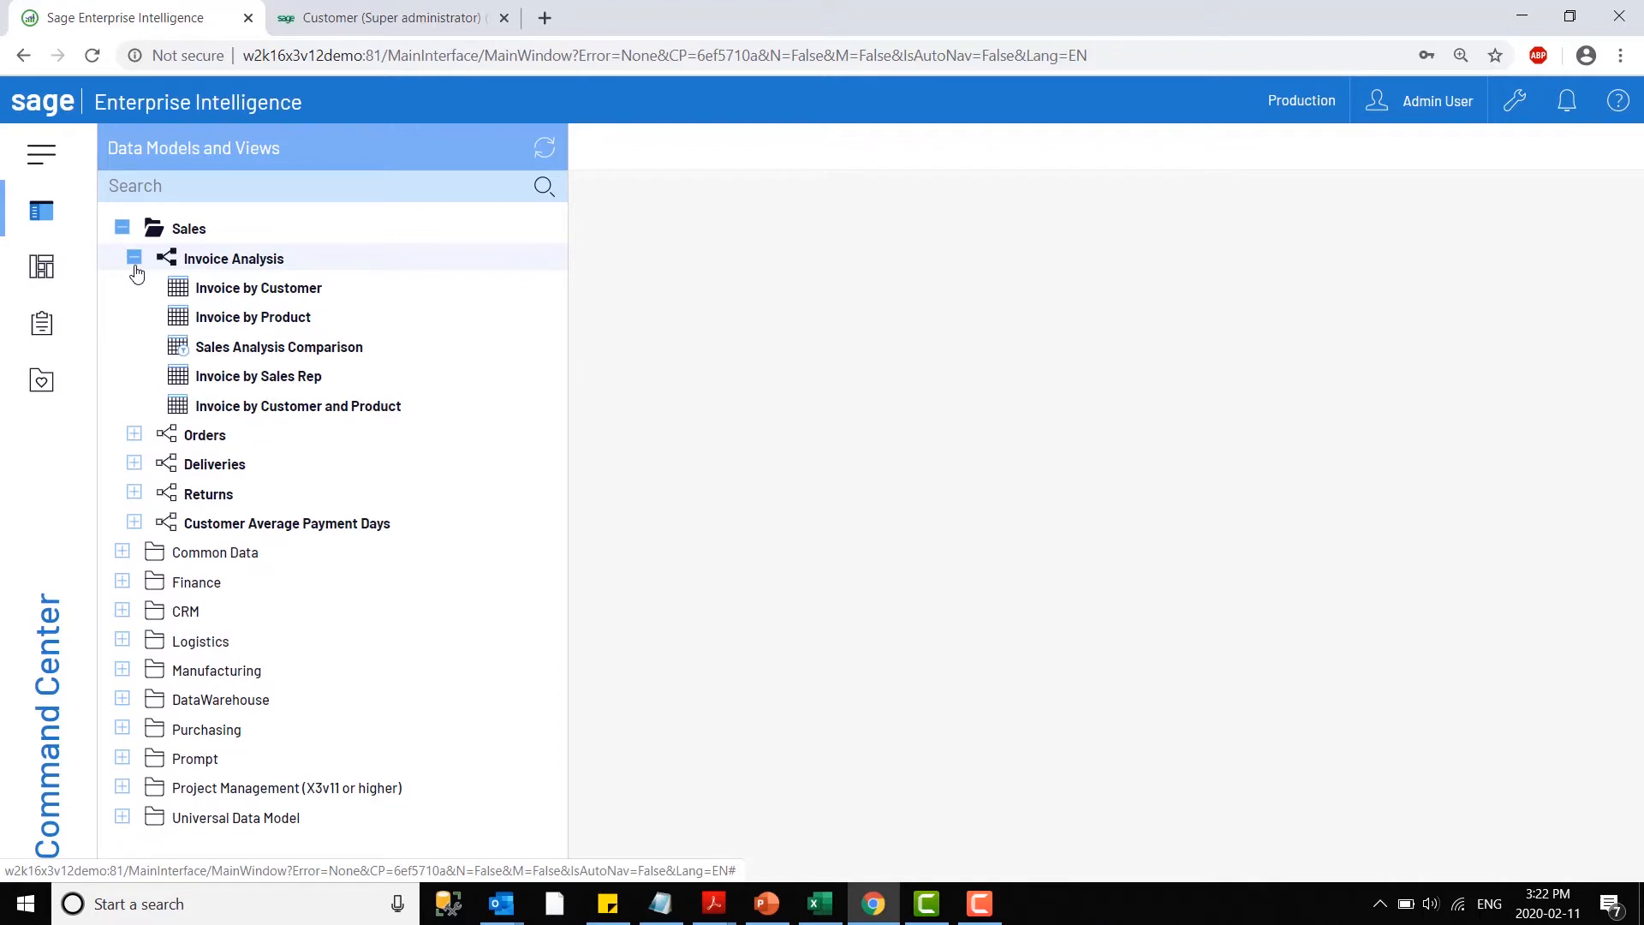
{"action": "left_click", "coordinate": [320, 410]}
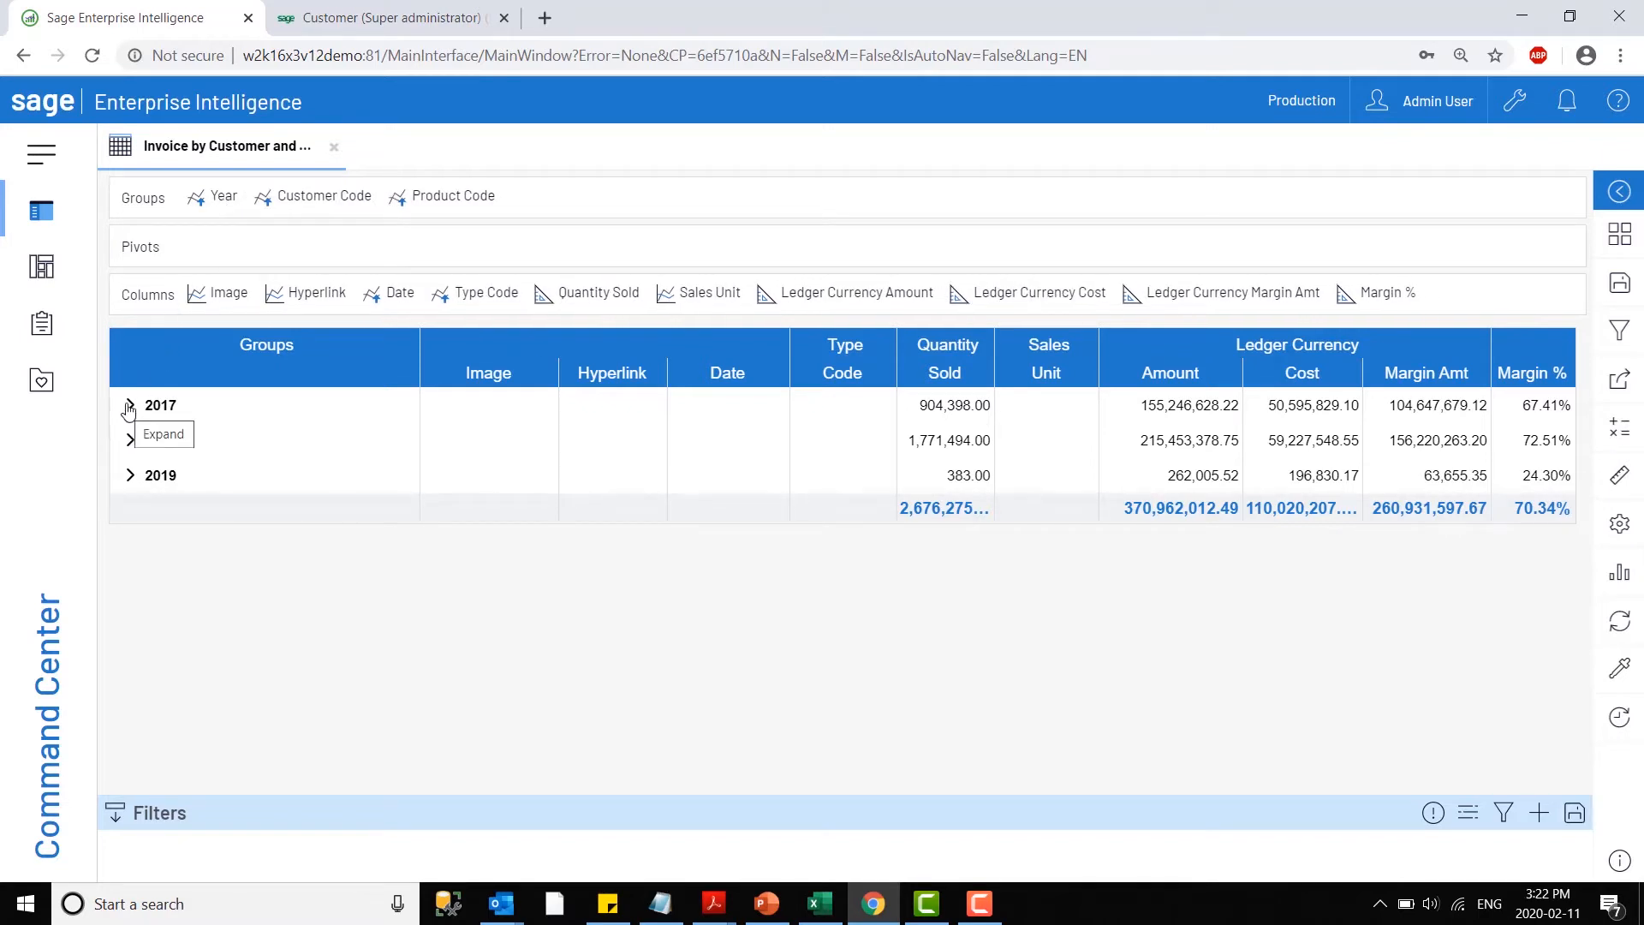
{"action": "left_click", "coordinate": [129, 441]}
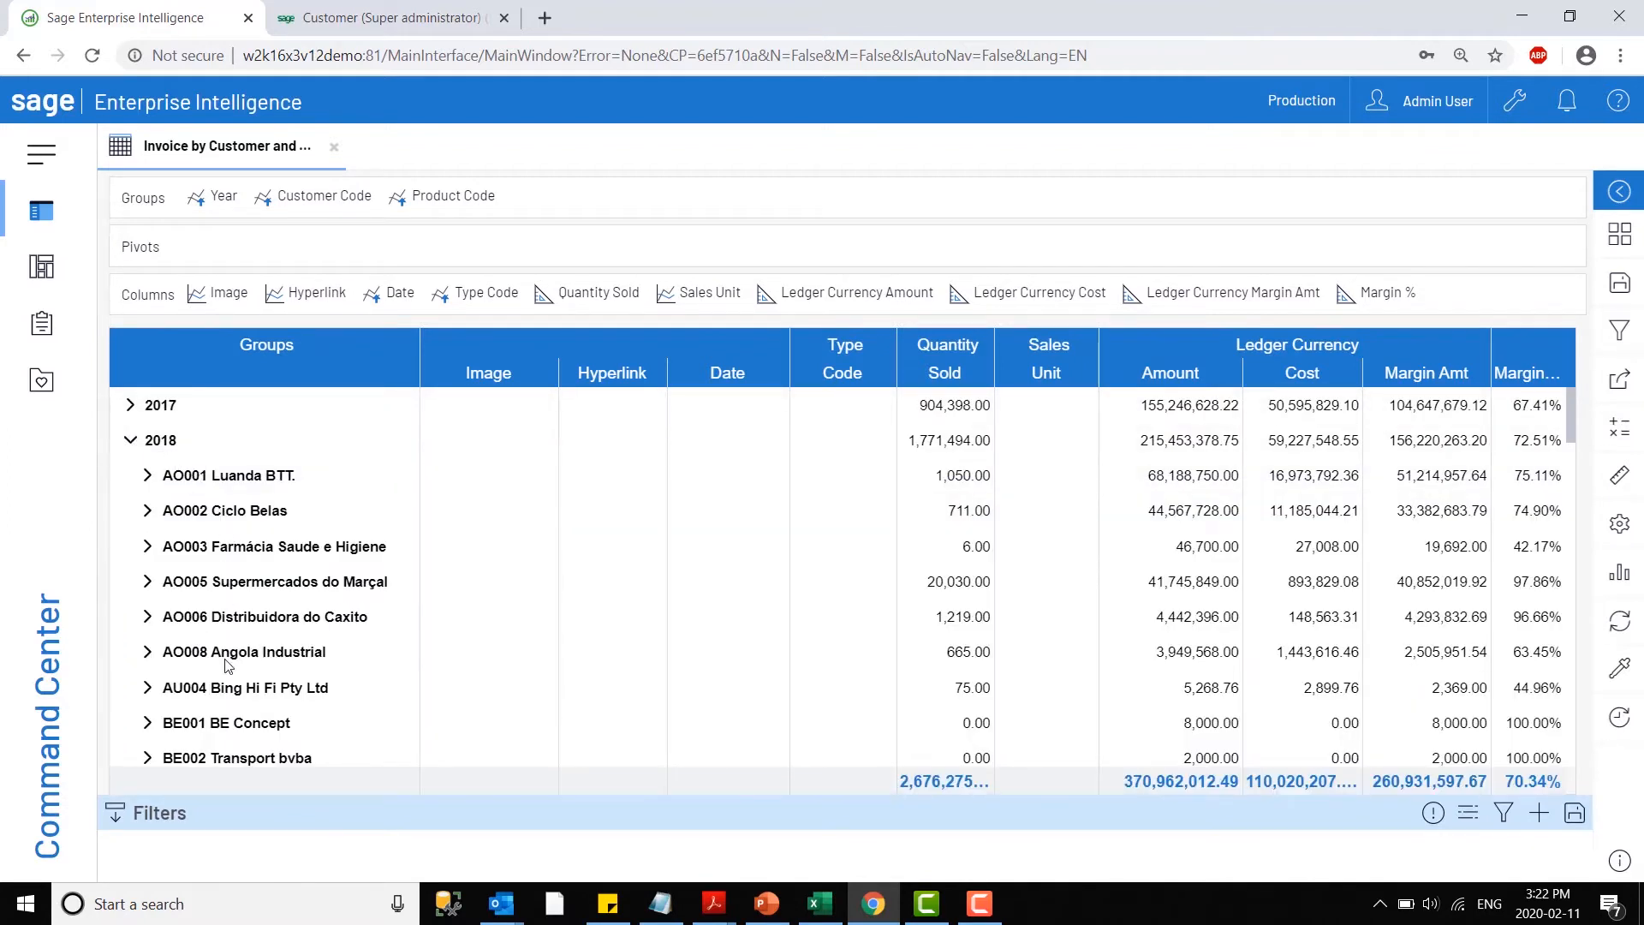
{"action": "scroll", "coordinate": [233, 668], "scroll_direction": "down", "scroll_amount": 1}
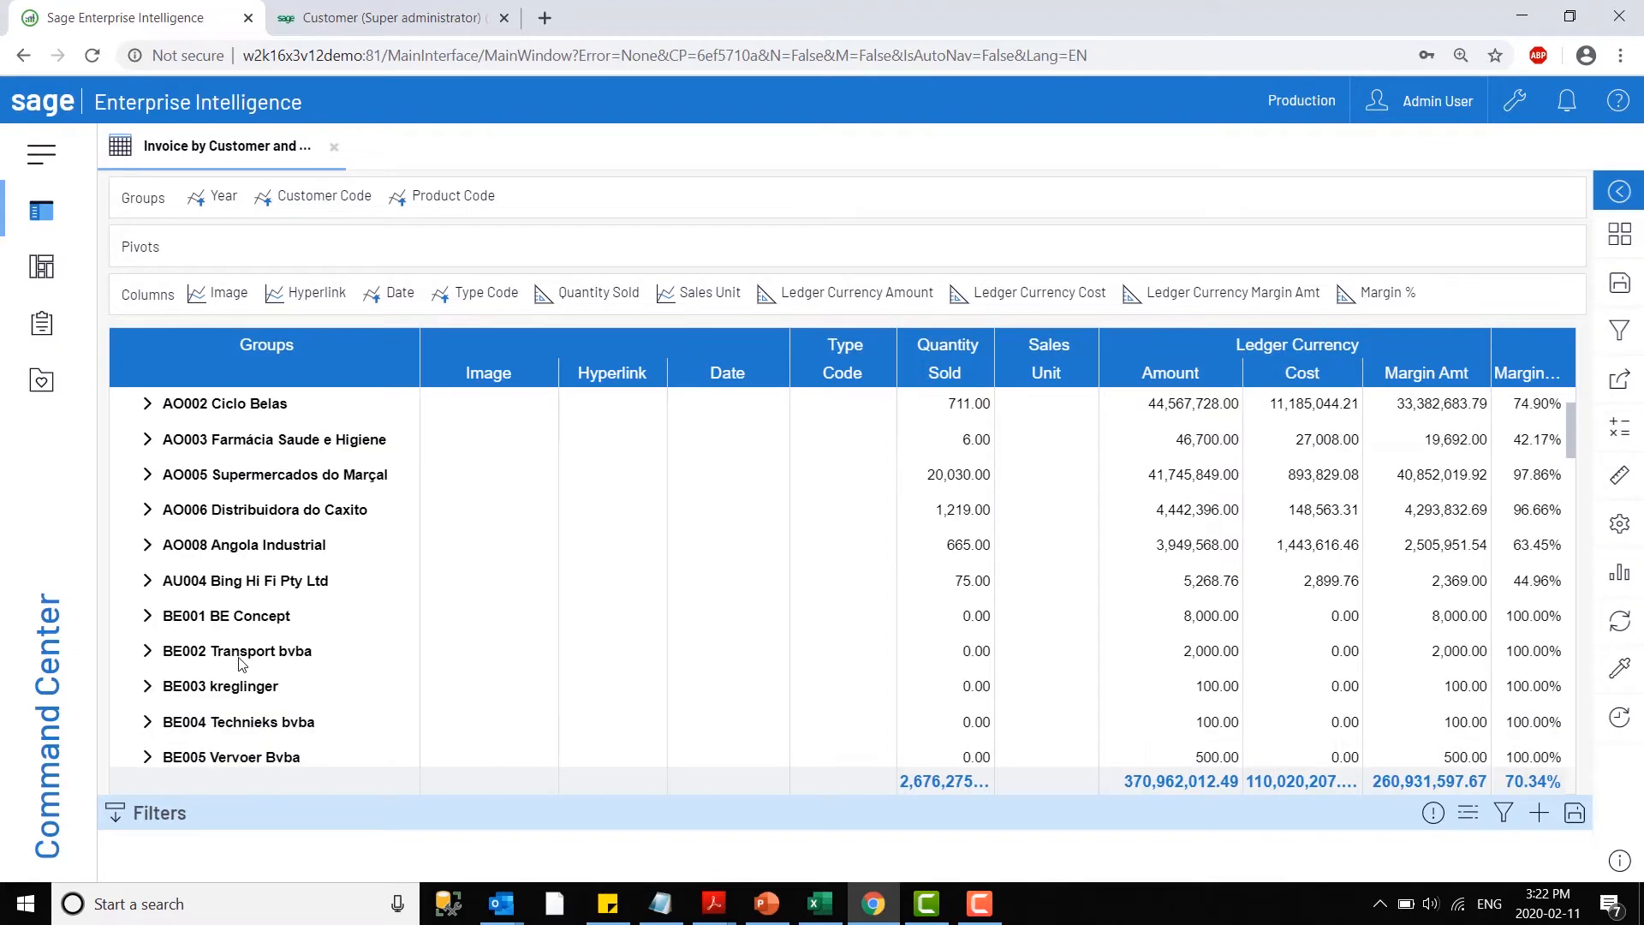
{"action": "left_click", "coordinate": [149, 475]}
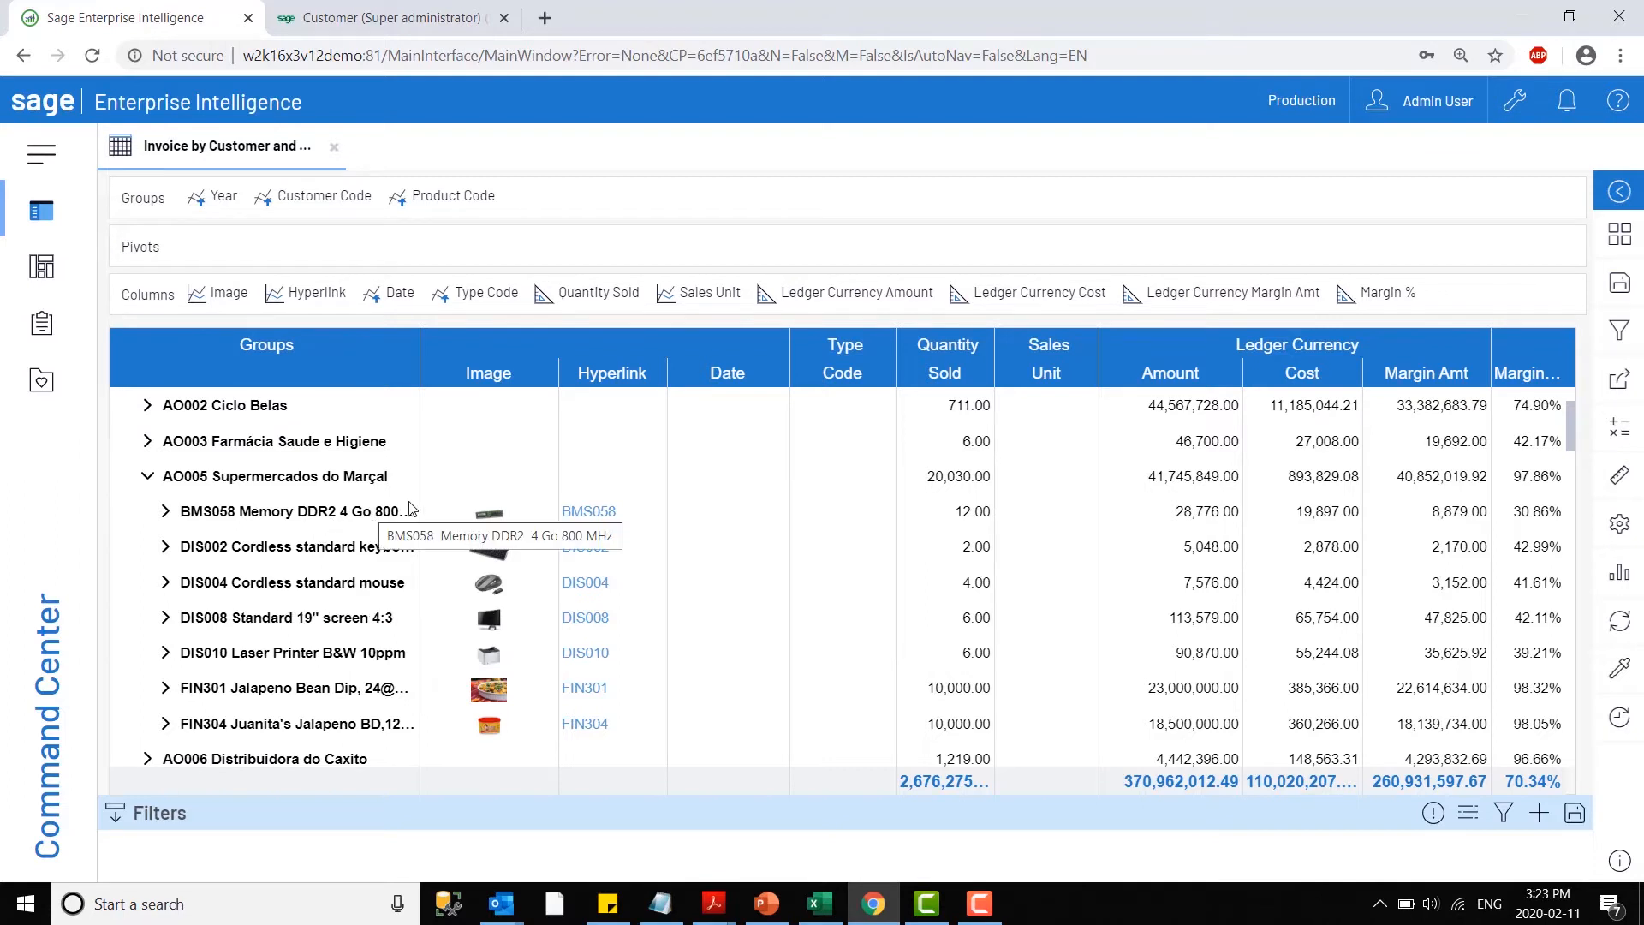
{"action": "mouse_move", "coordinate": [491, 728]}
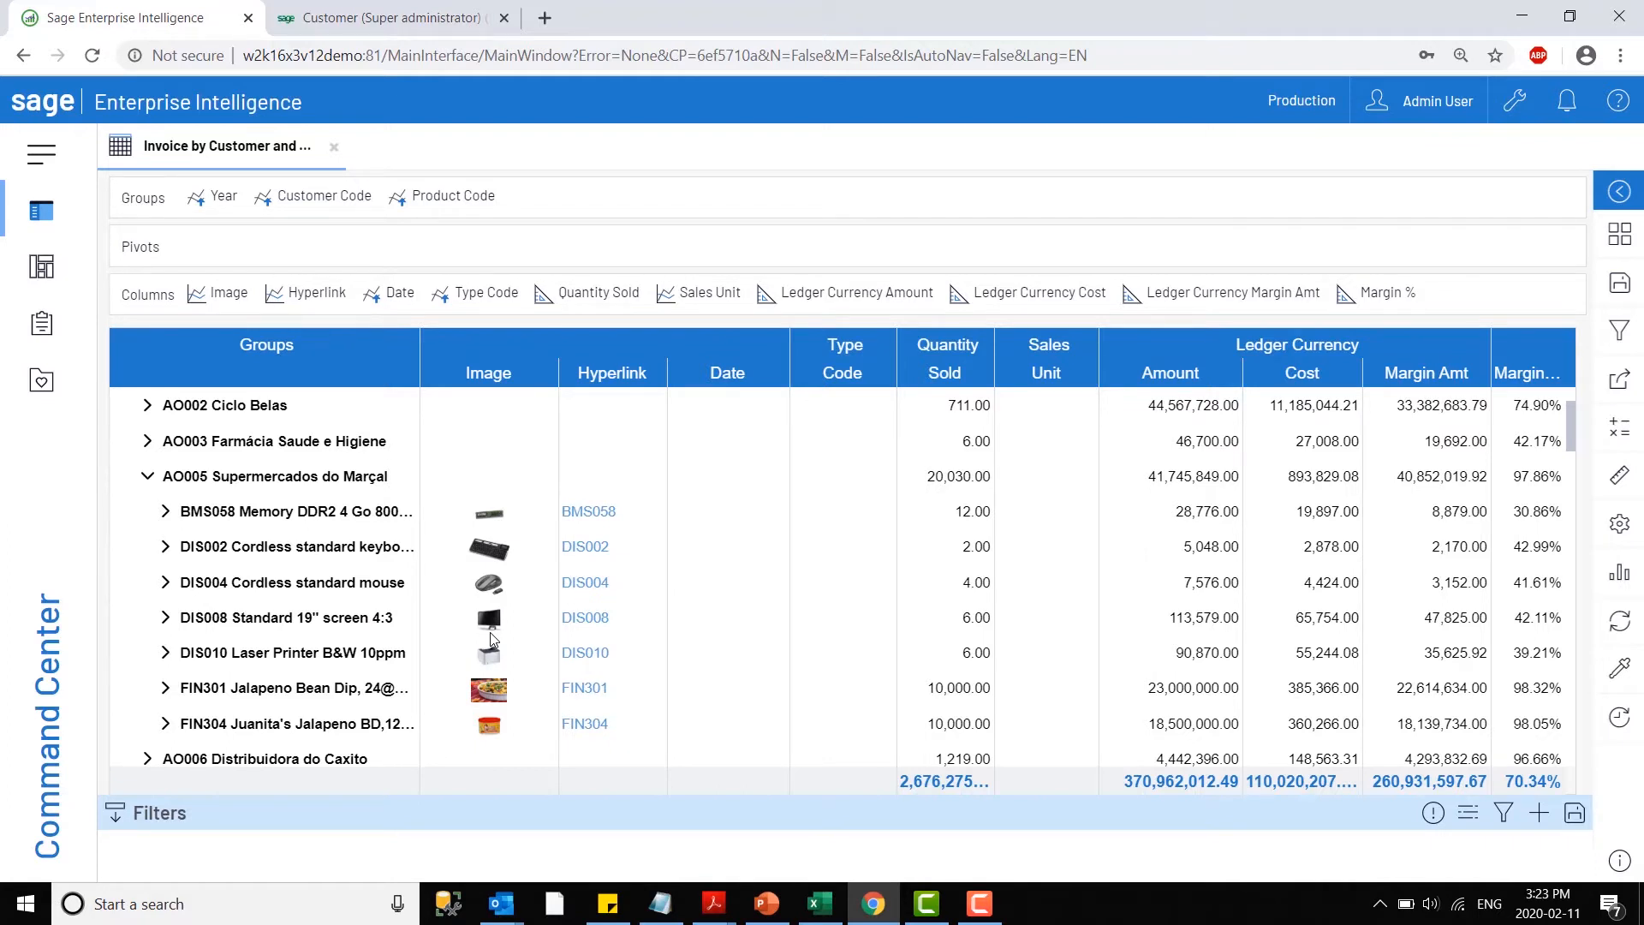
- Follow the DIS008 hyperlink to its Sage X3 product record, review its financial, after-sales, customer, supply and supplier data, and return to the Enterprise Intelligence view
{"action": "left_click", "coordinate": [587, 619]}
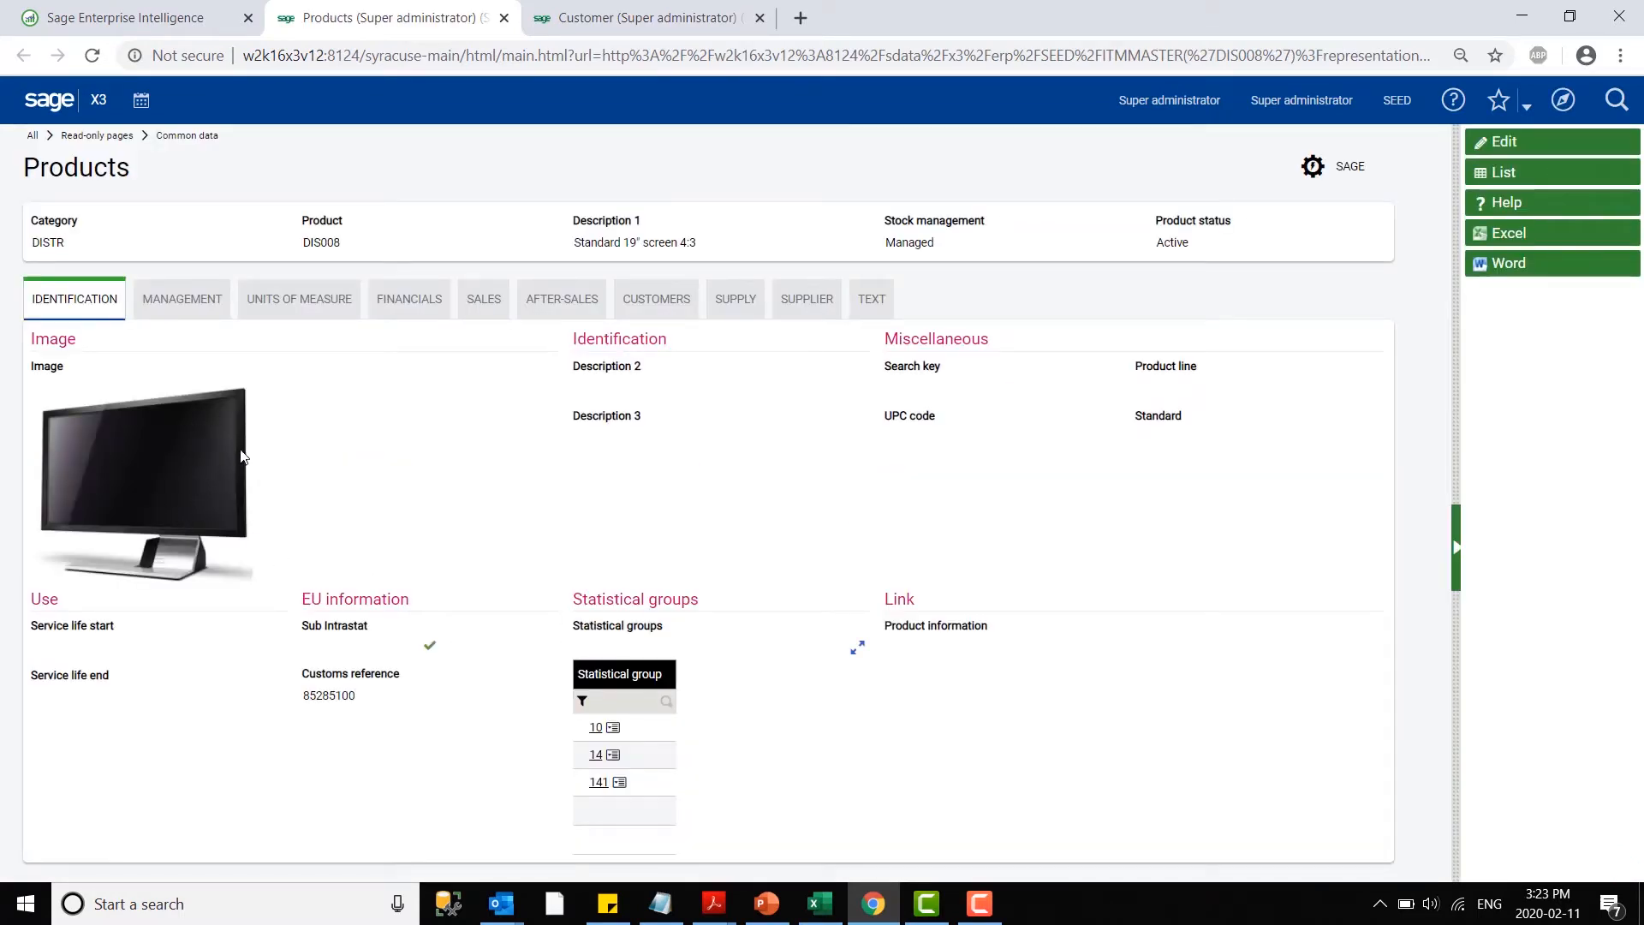
{"action": "left_click", "coordinate": [414, 302]}
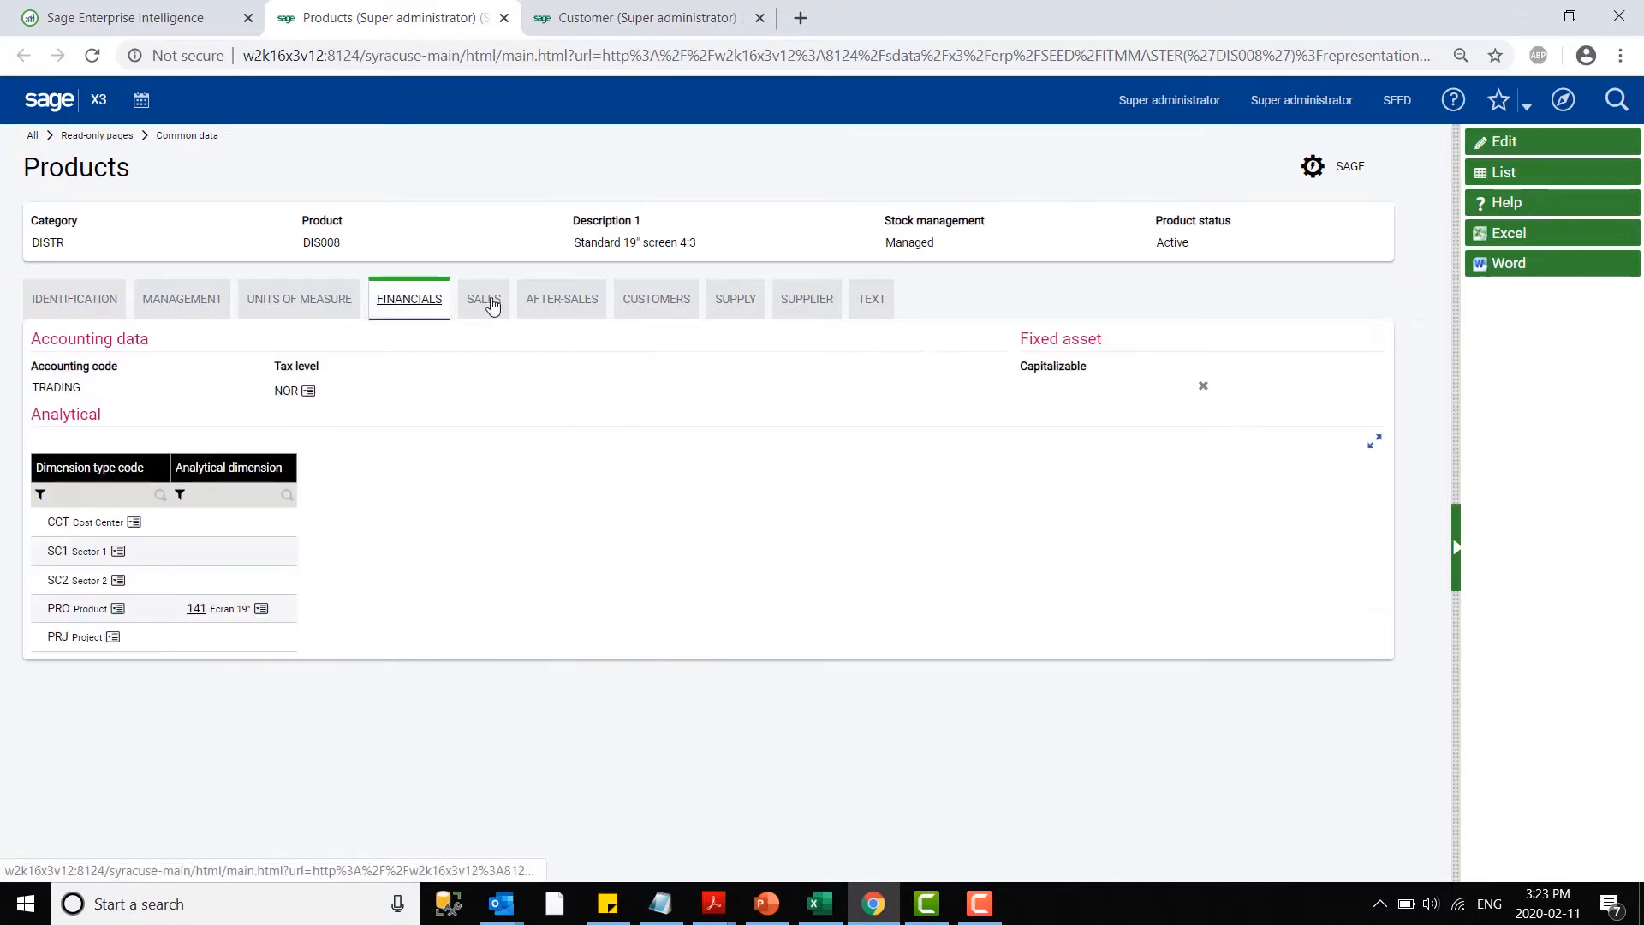
{"action": "left_click", "coordinate": [539, 305]}
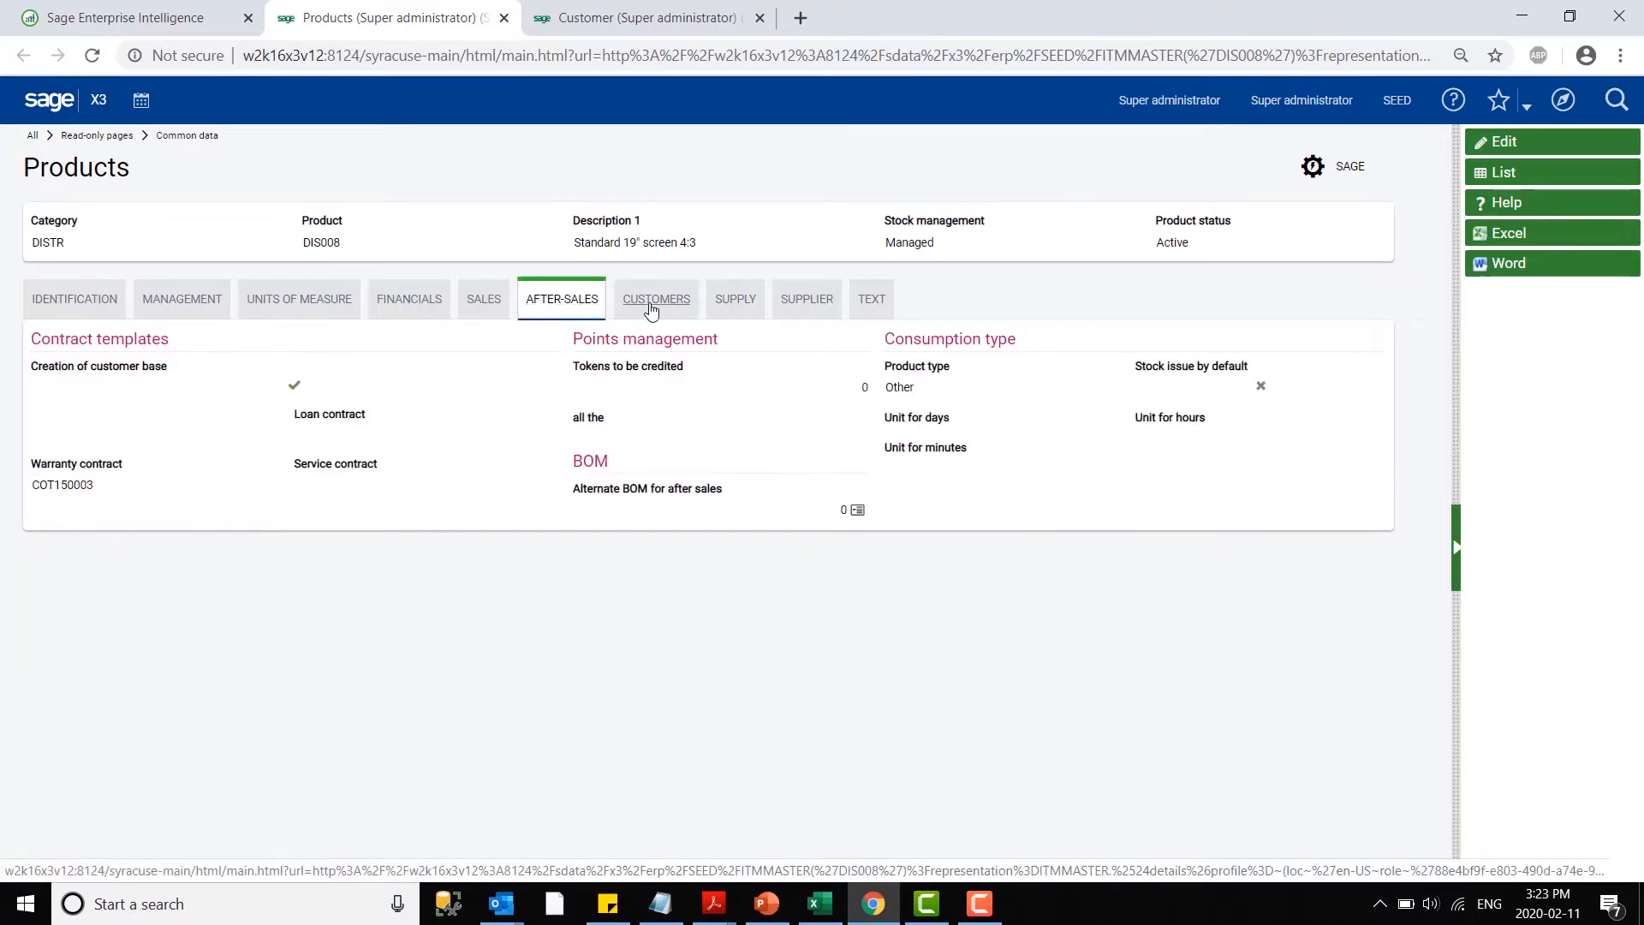
{"action": "left_click", "coordinate": [638, 307]}
{"action": "left_click", "coordinate": [732, 304]}
{"action": "left_click", "coordinate": [807, 299]}
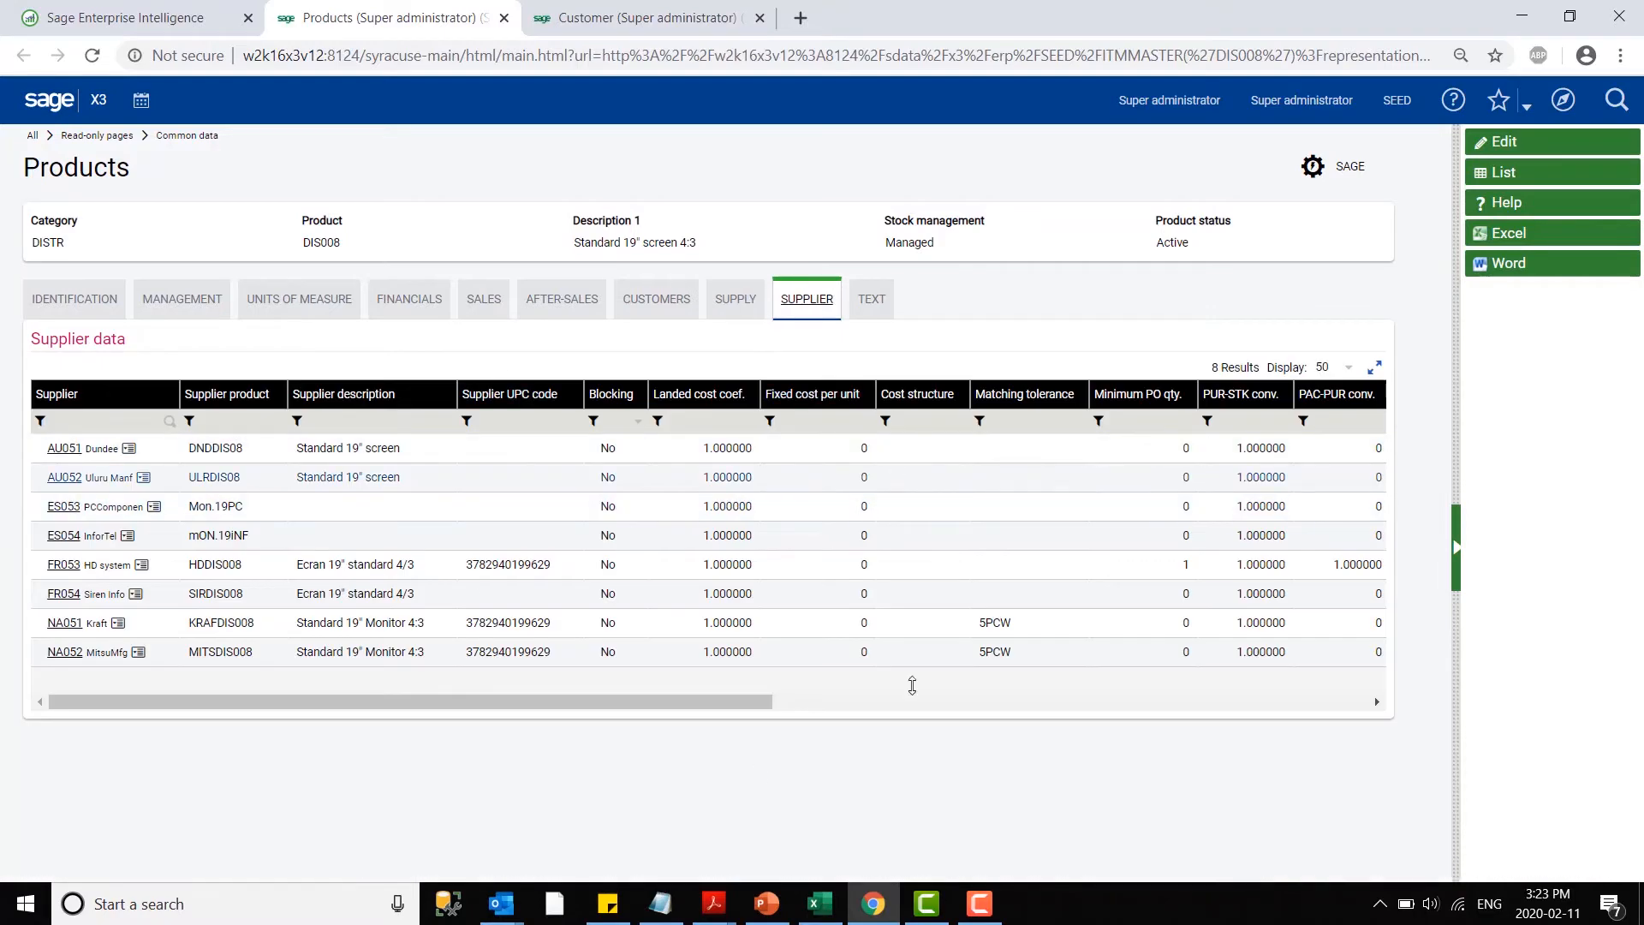
{"action": "left_click", "coordinate": [146, 19]}
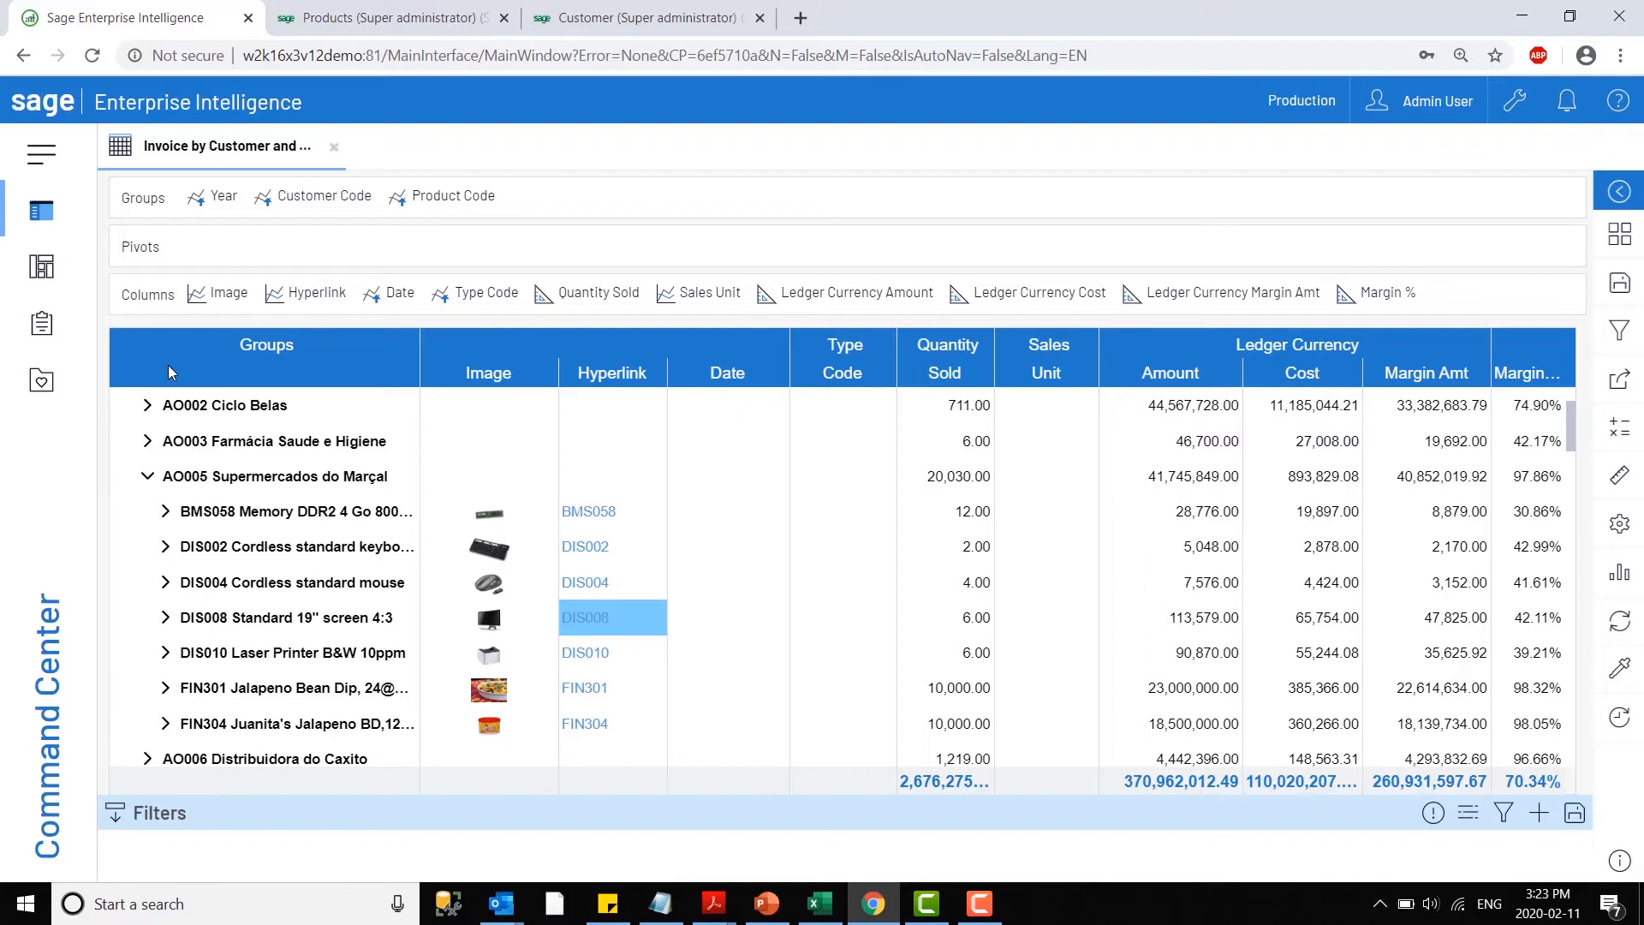
- Hide the Filters area and collapse the Supermercados do Marçal and 2018 groups back to the year level
{"action": "mouse_move", "coordinate": [469, 526]}
{"action": "left_click", "coordinate": [115, 823]}
{"action": "scroll", "coordinate": [667, 609], "scroll_direction": "up", "scroll_amount": 2}
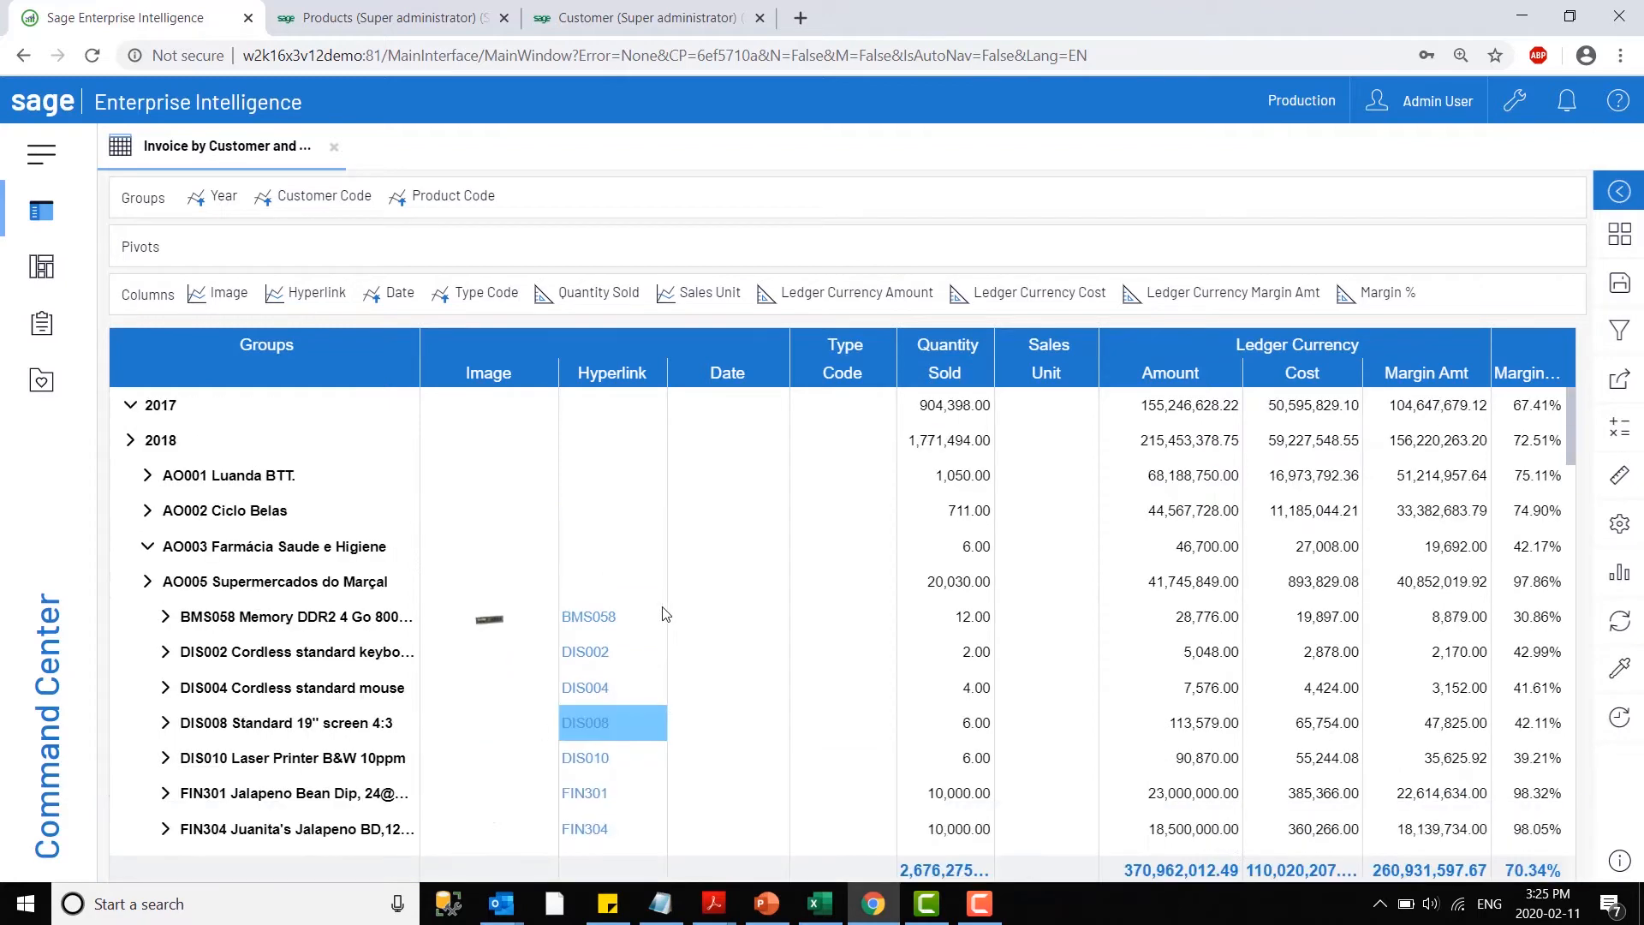
{"action": "scroll", "coordinate": [574, 715], "scroll_direction": "down", "scroll_amount": 1}
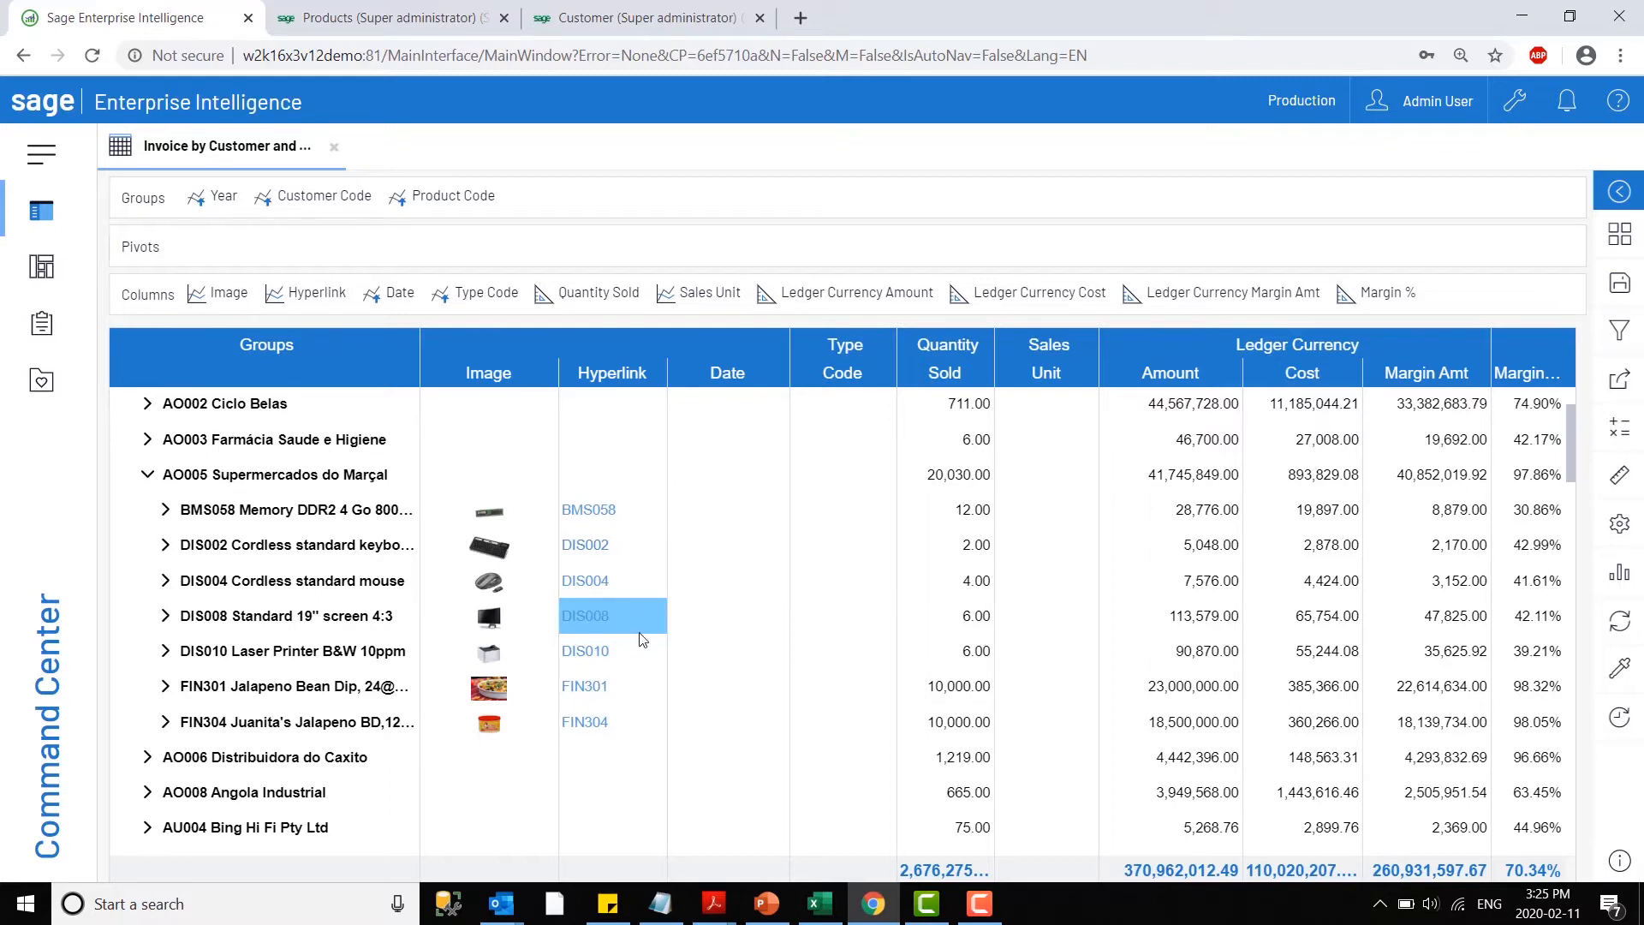
{"action": "left_click", "coordinate": [147, 476]}
{"action": "scroll", "coordinate": [148, 482], "scroll_direction": "up", "scroll_amount": 2}
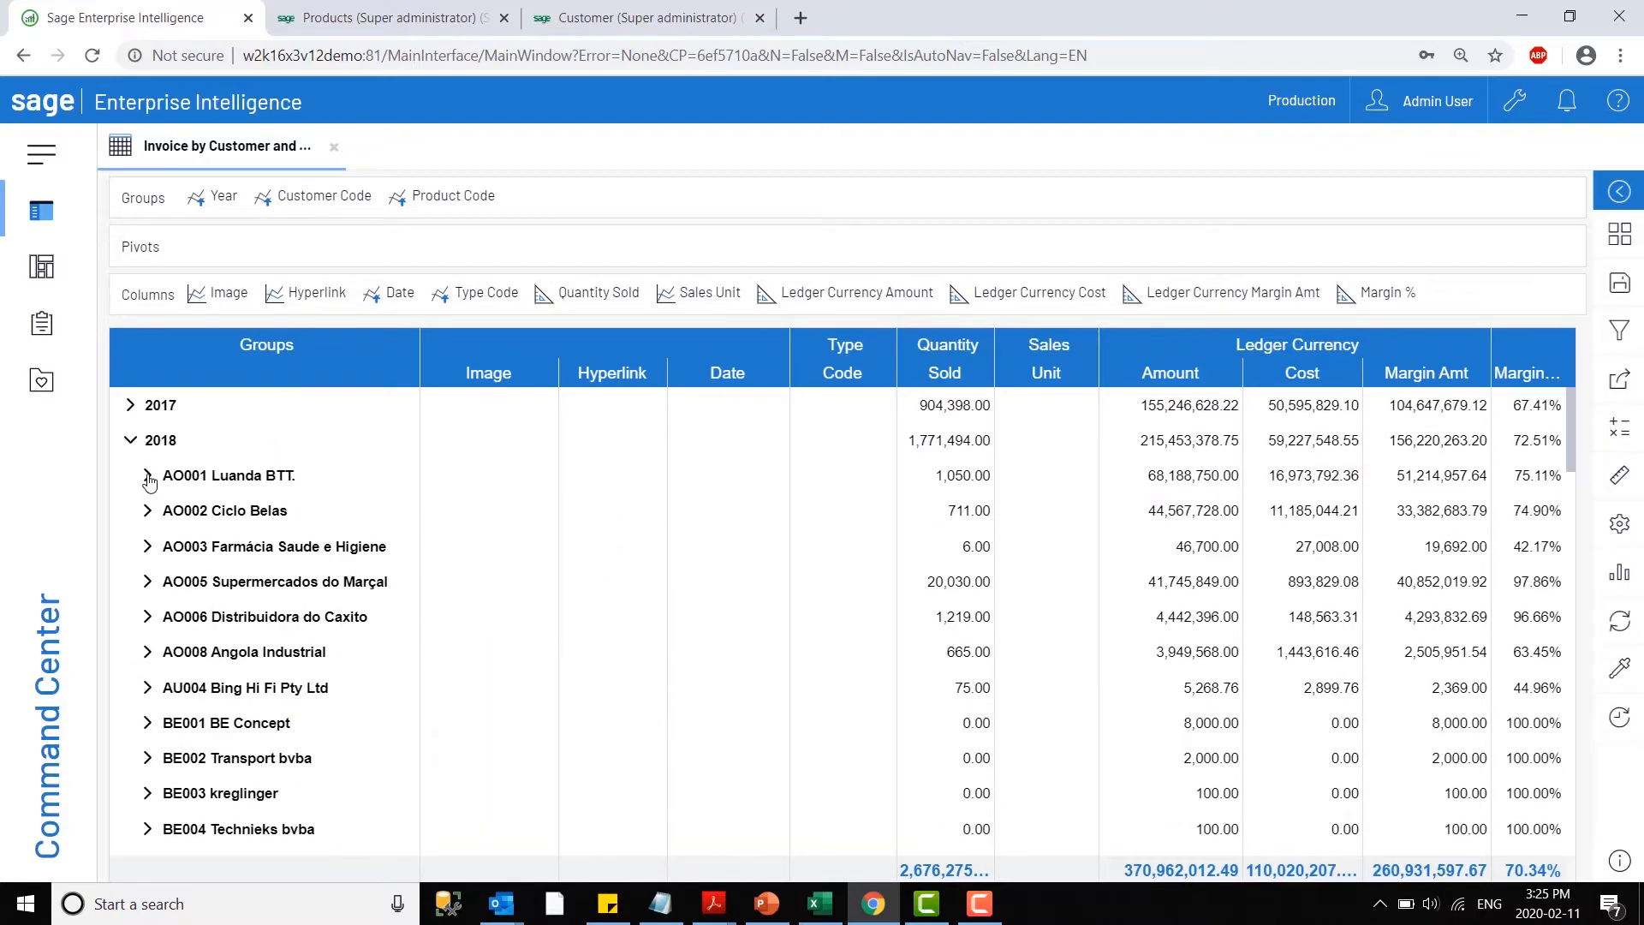
{"action": "left_click", "coordinate": [130, 440]}
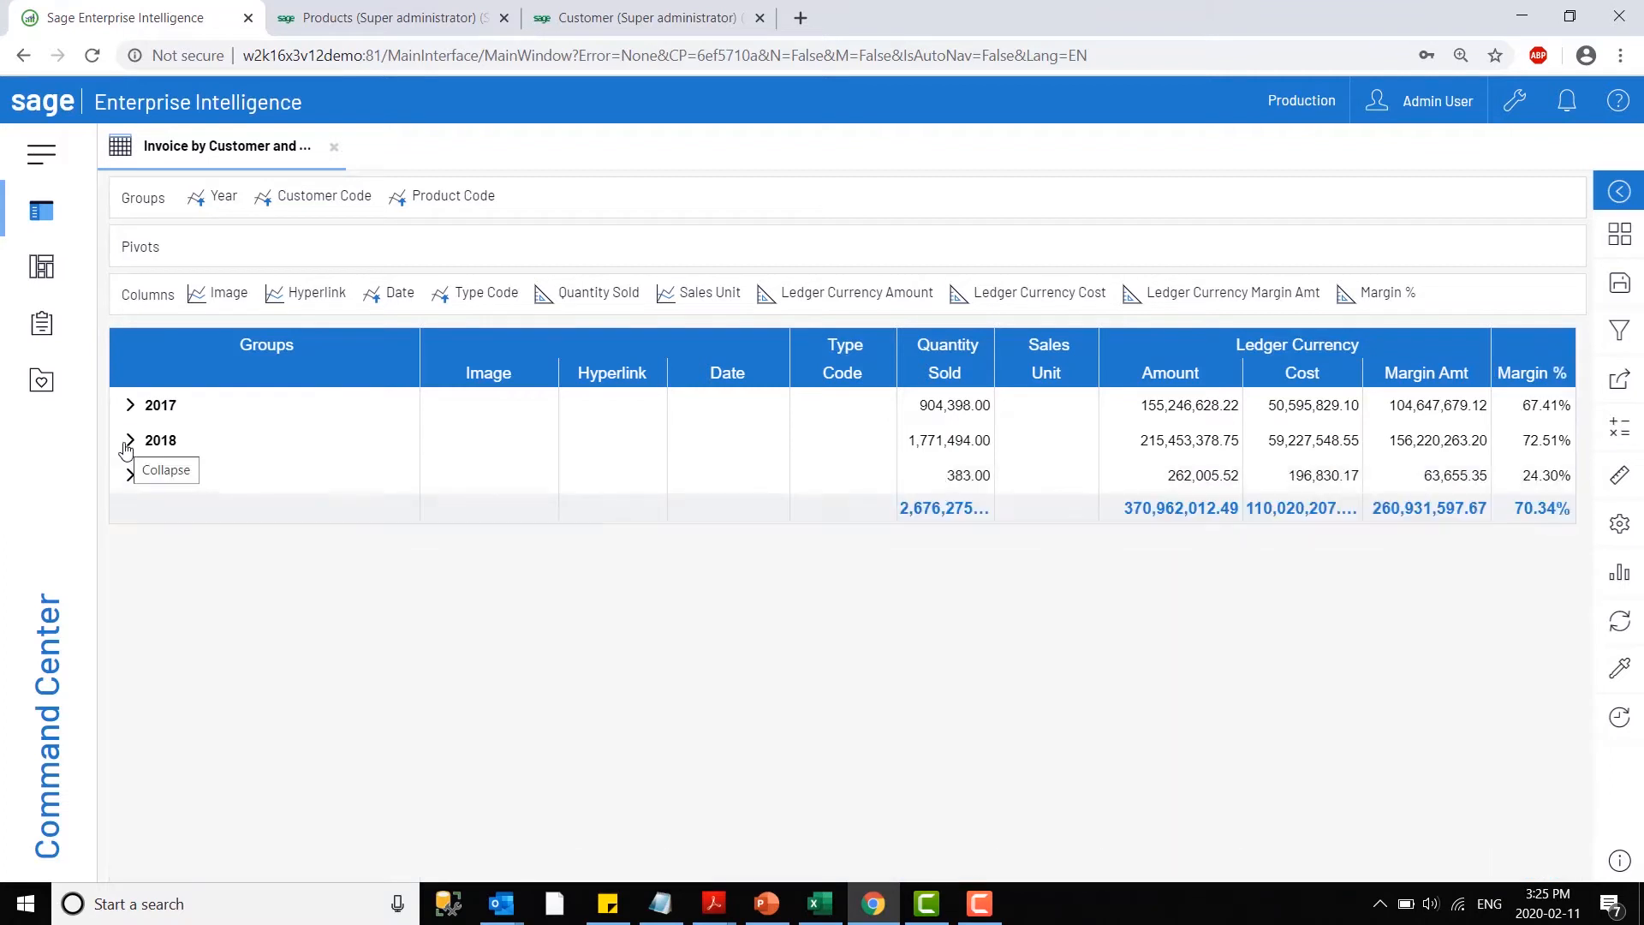
- Filter the view to the years 2017 and 2018 and display the Filters area to check the applied filter
{"action": "left_click", "coordinate": [197, 410]}
{"action": "left_click", "coordinate": [191, 439]}
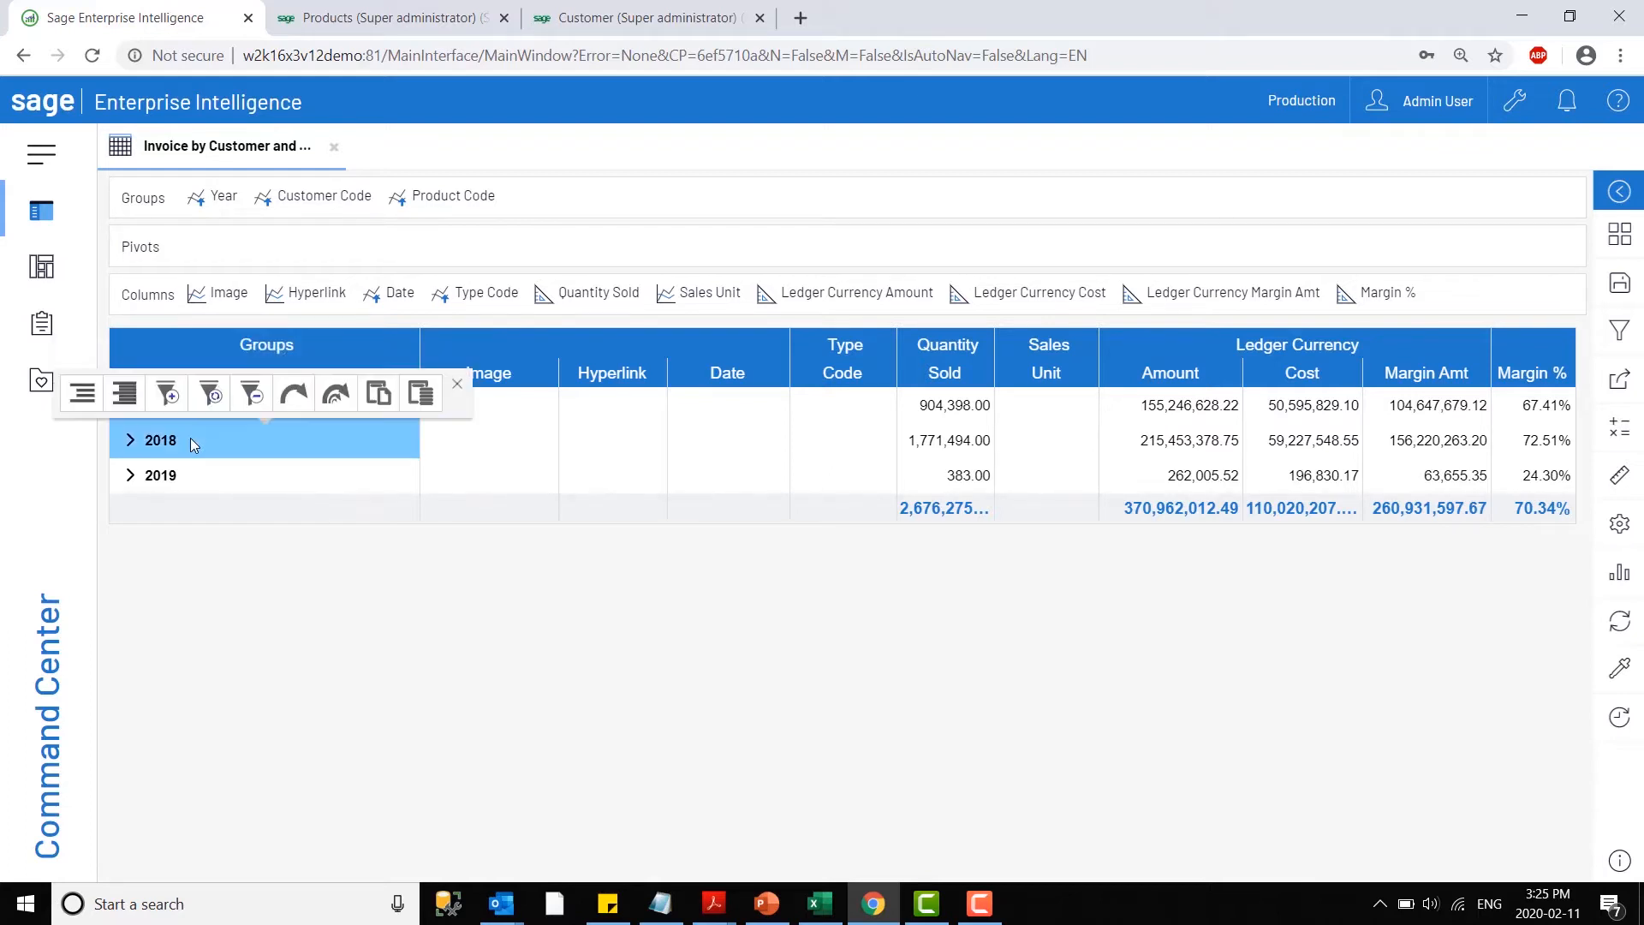
{"action": "left_click", "coordinate": [167, 394]}
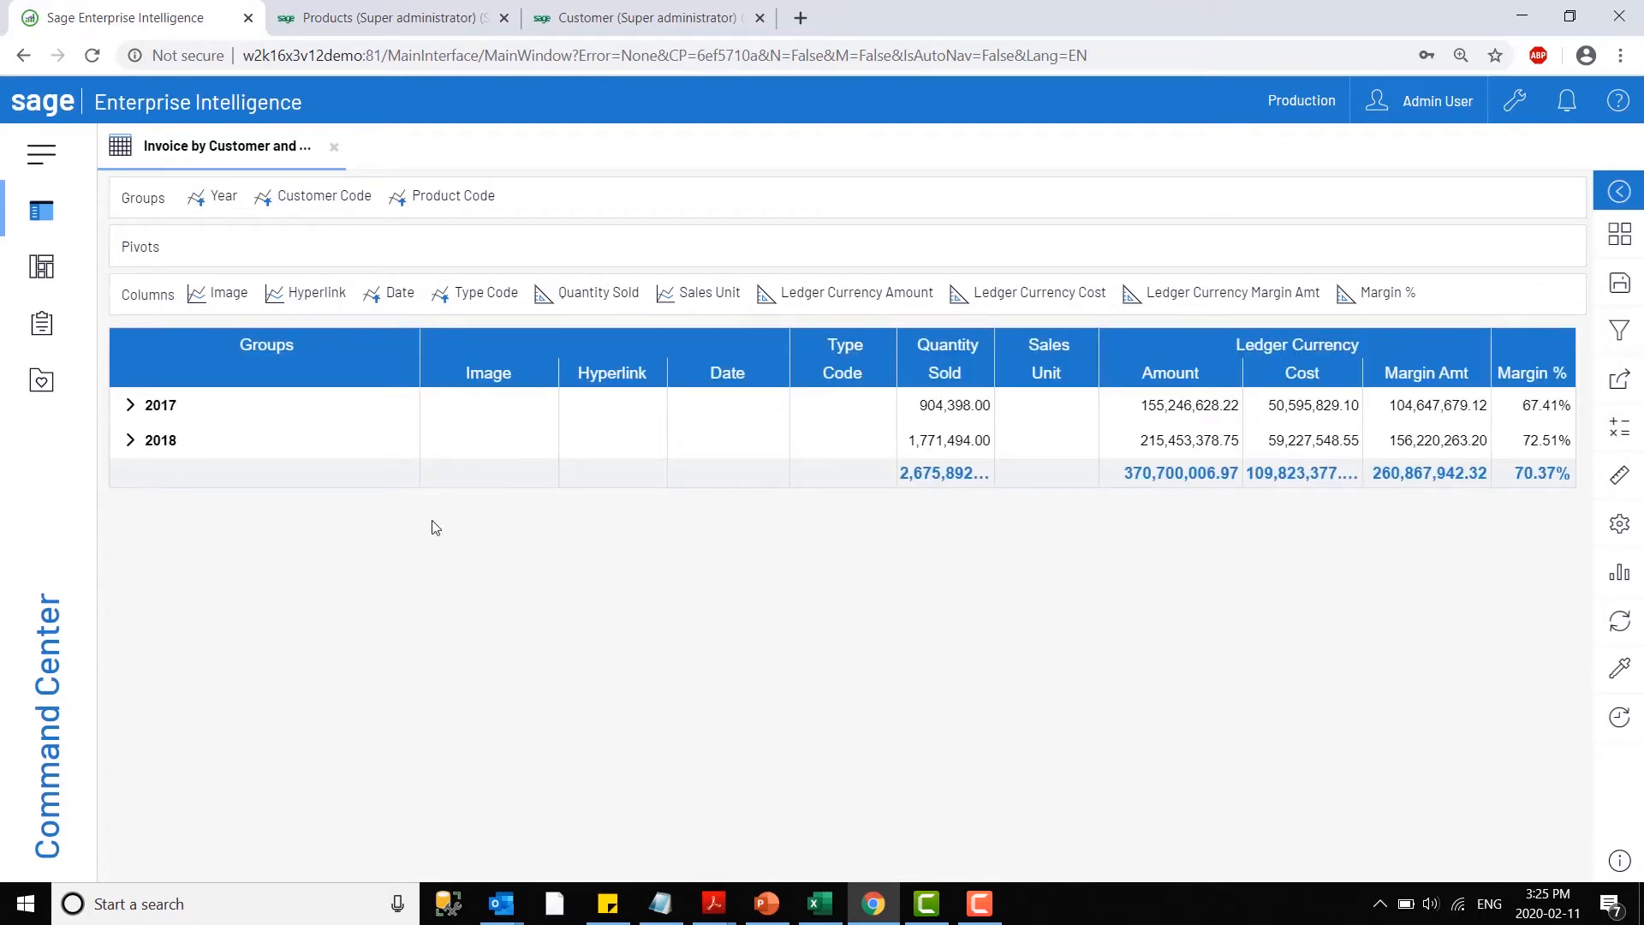
{"action": "left_click", "coordinate": [1619, 233]}
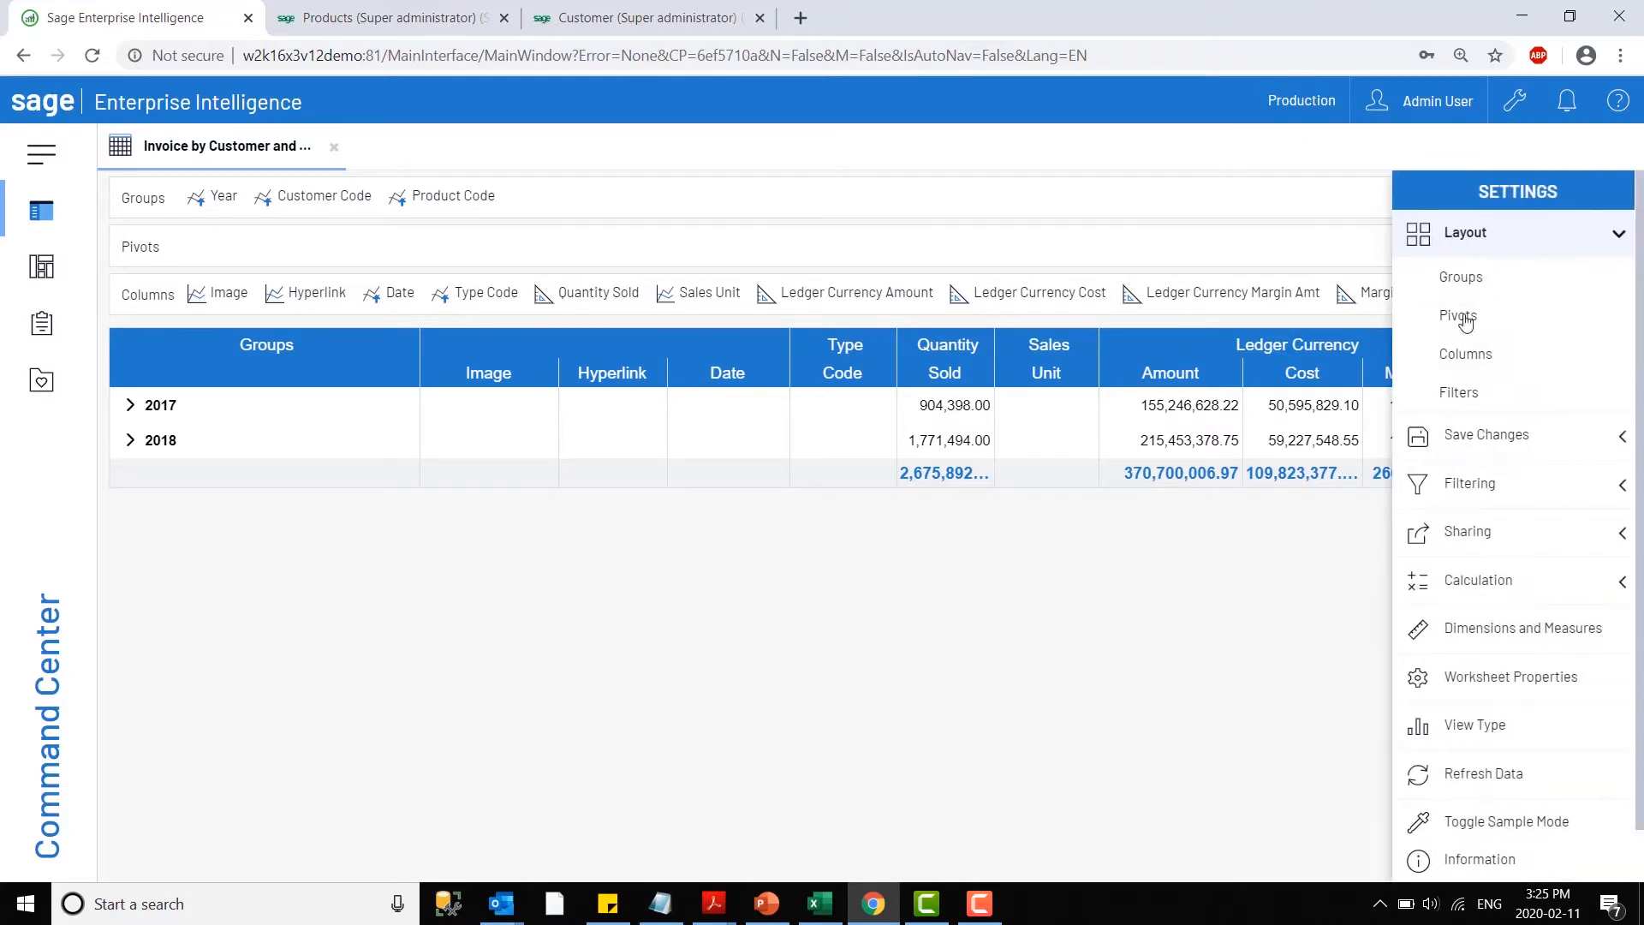
{"action": "left_click", "coordinate": [1459, 393]}
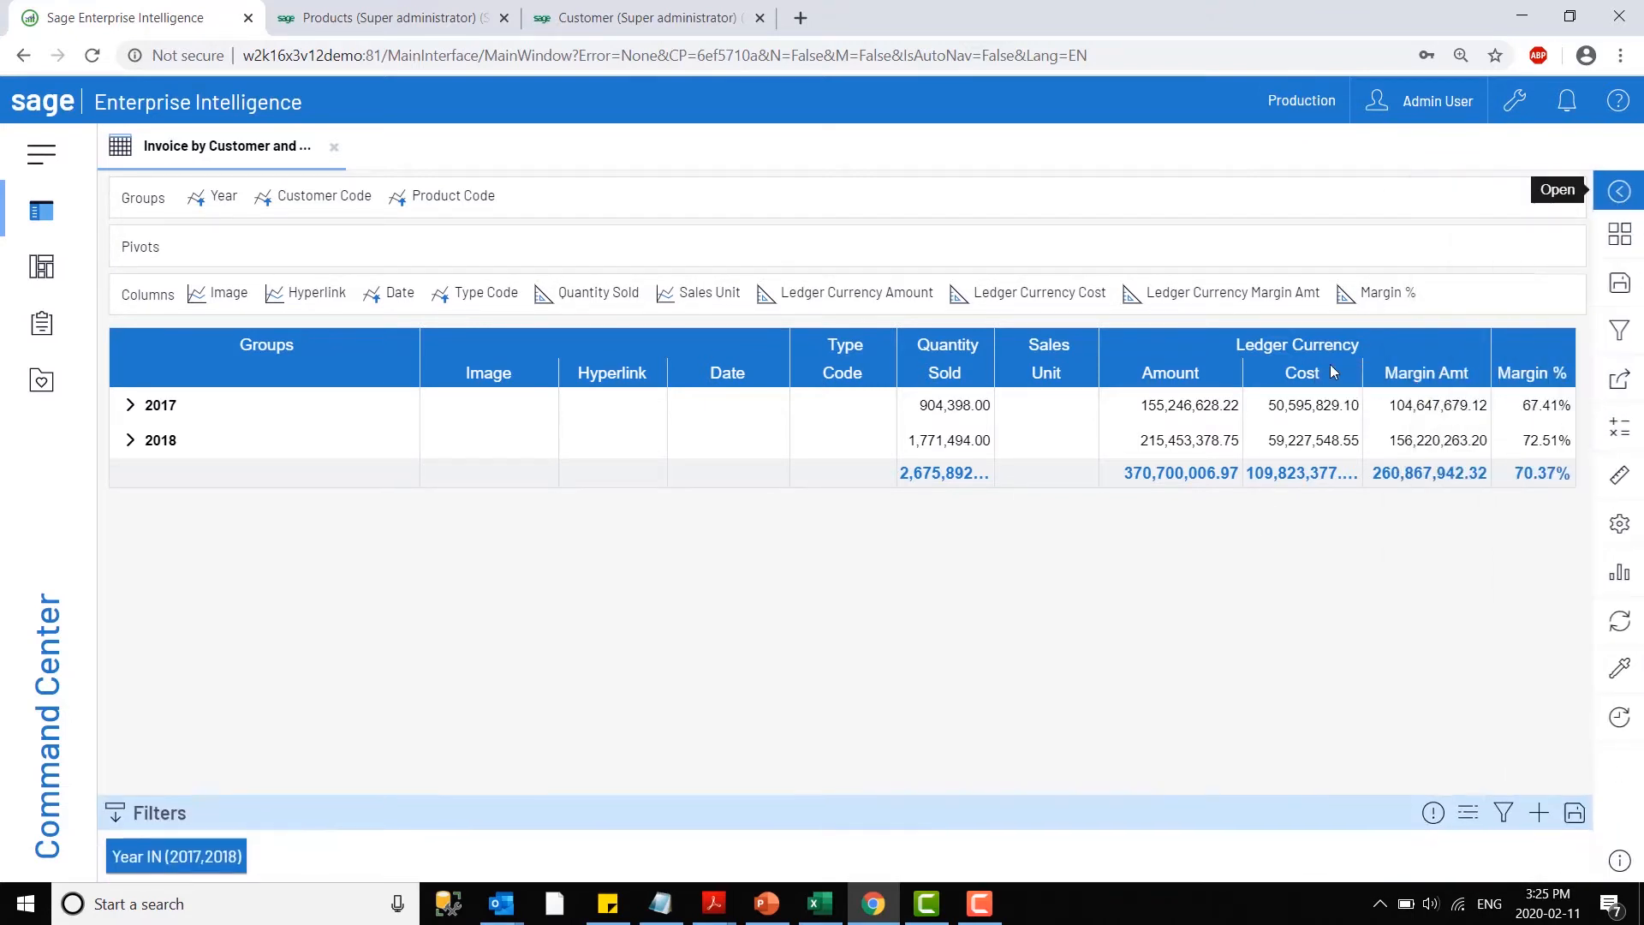
{"action": "mouse_move", "coordinate": [150, 859]}
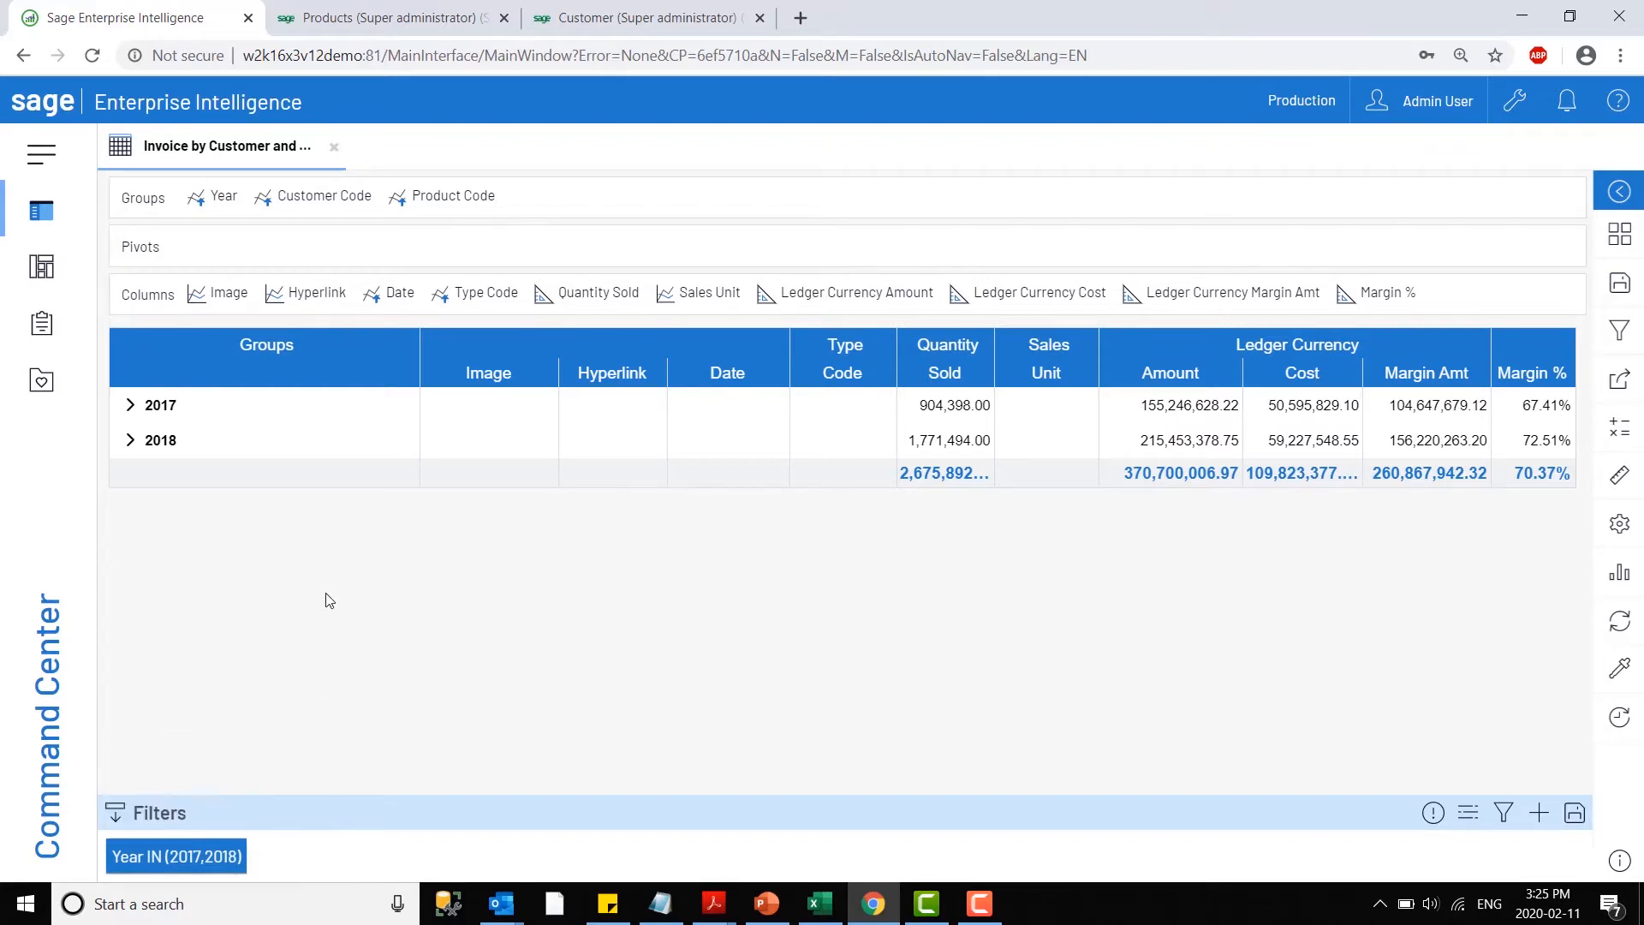
- Expand the 2018 group and sort the Customer Code group by aggregated Ledger Currency Amount in descending order
{"action": "left_click", "coordinate": [129, 441]}
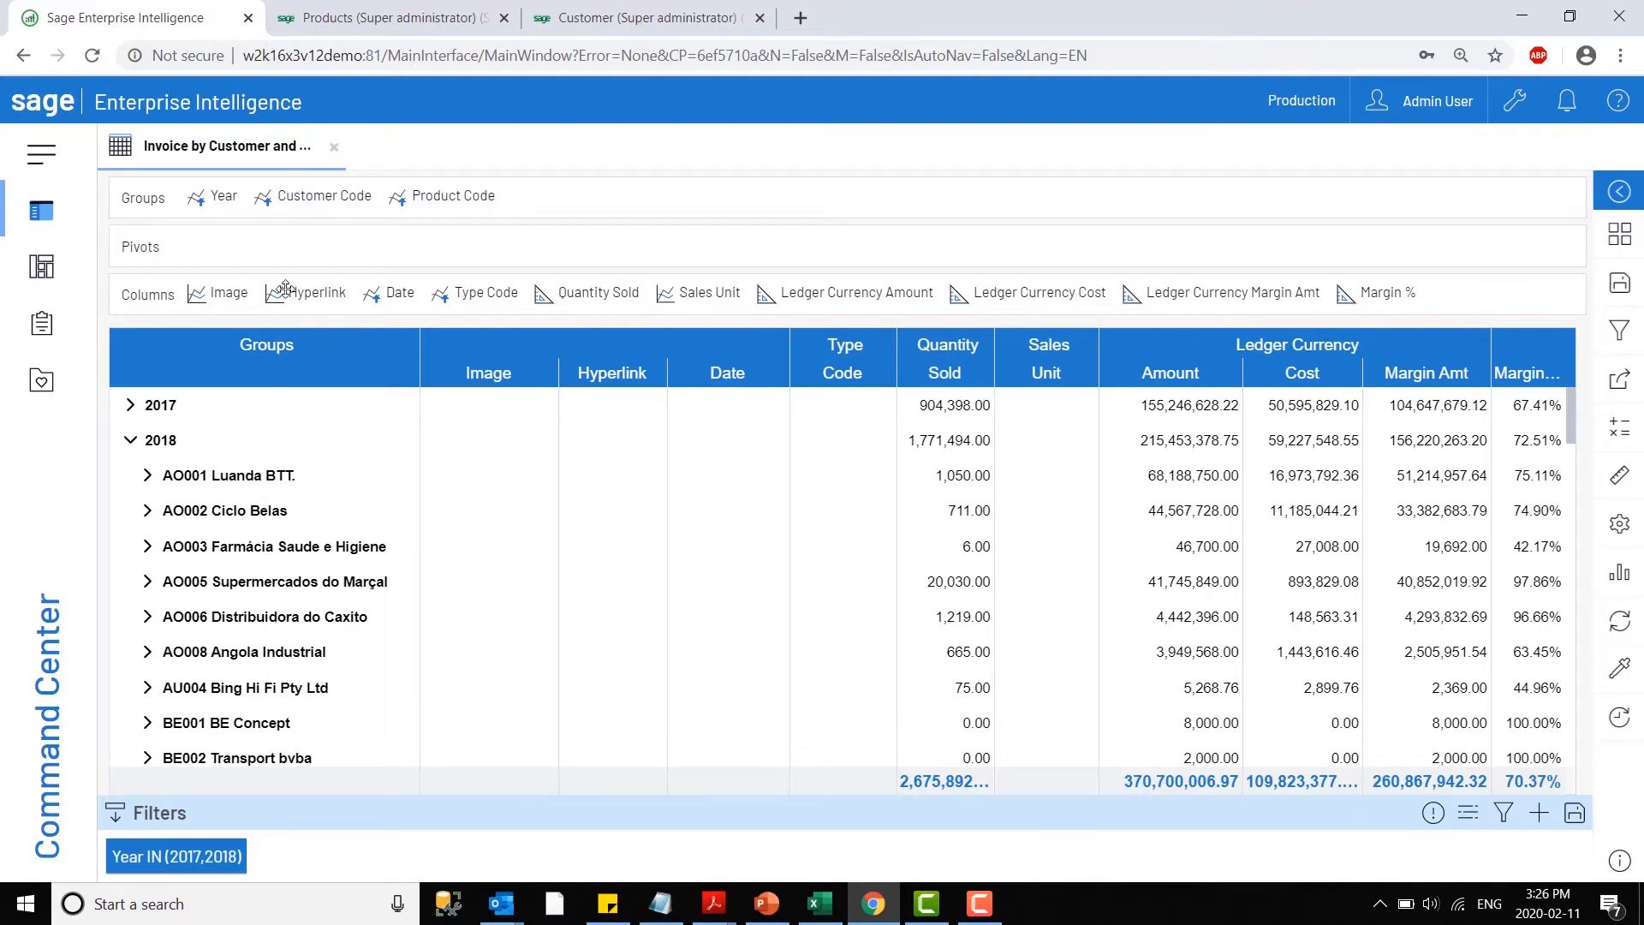
{"action": "left_click", "coordinate": [322, 205]}
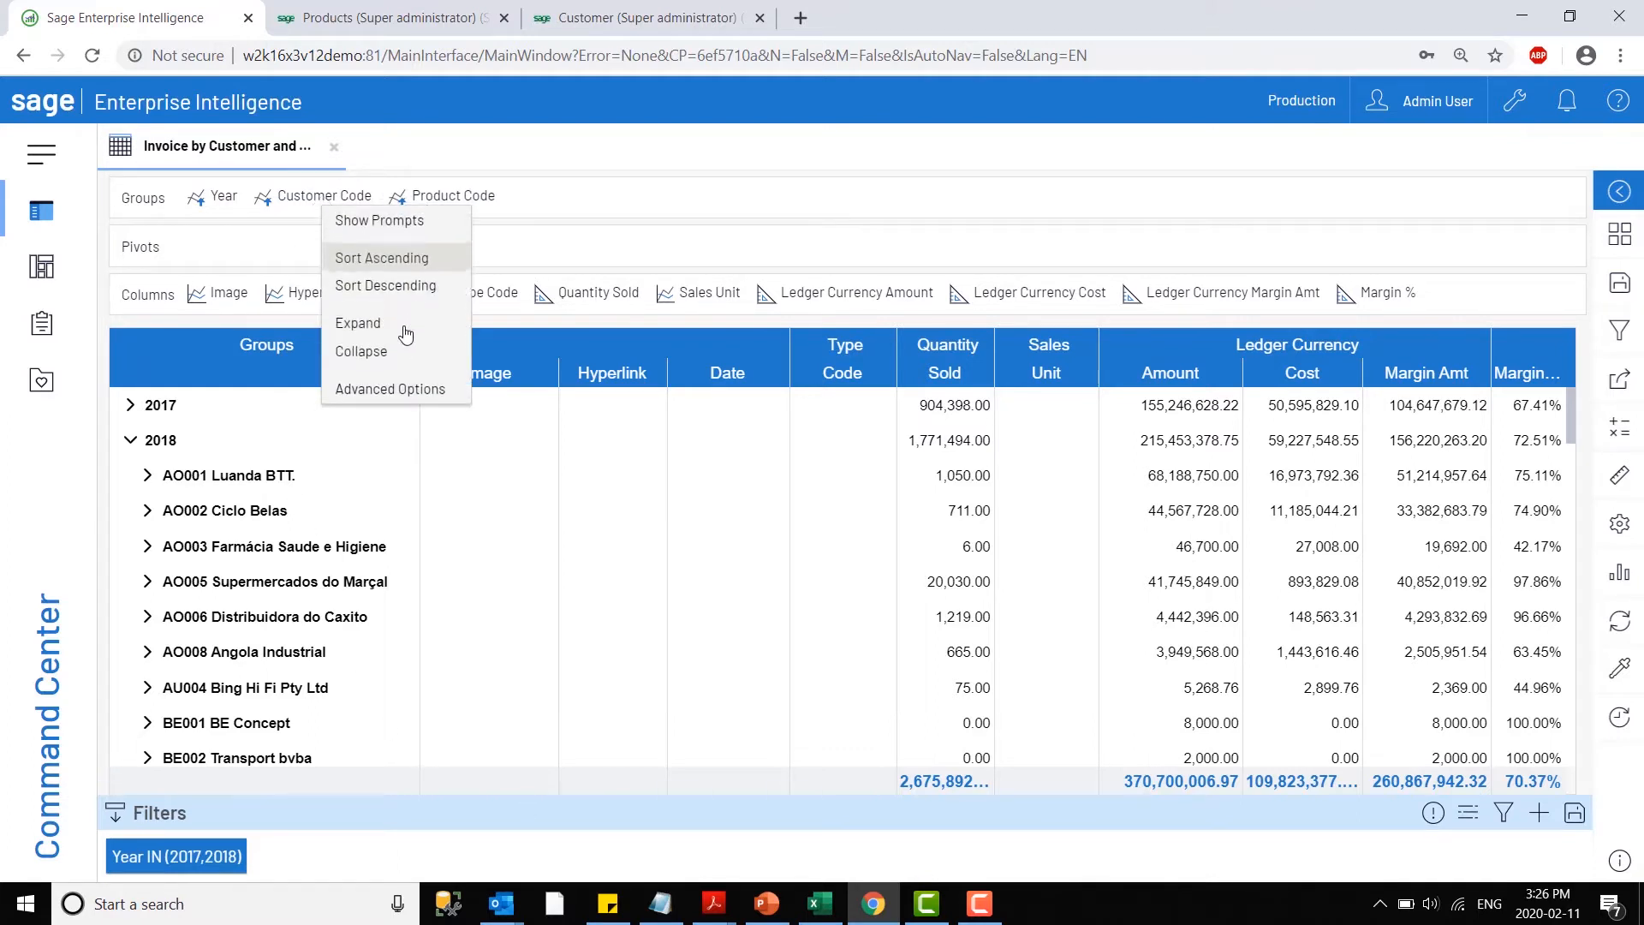
{"action": "left_click", "coordinate": [387, 387]}
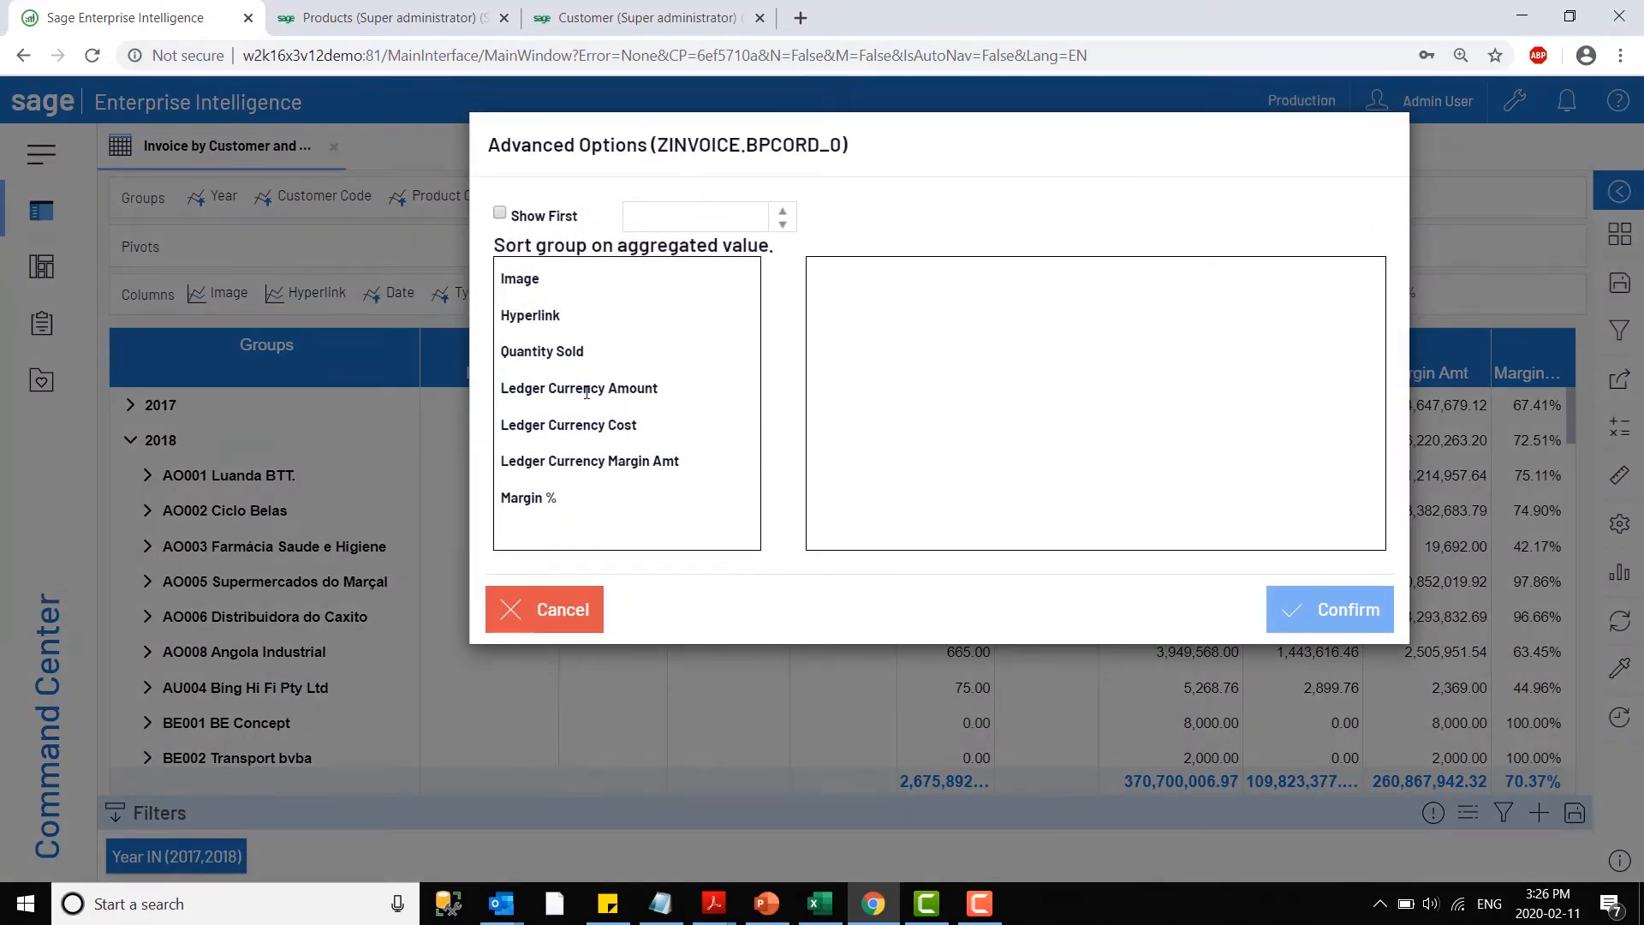
{"action": "left_click_drag", "start_coordinate": [613, 393], "coordinate": [1071, 293]}
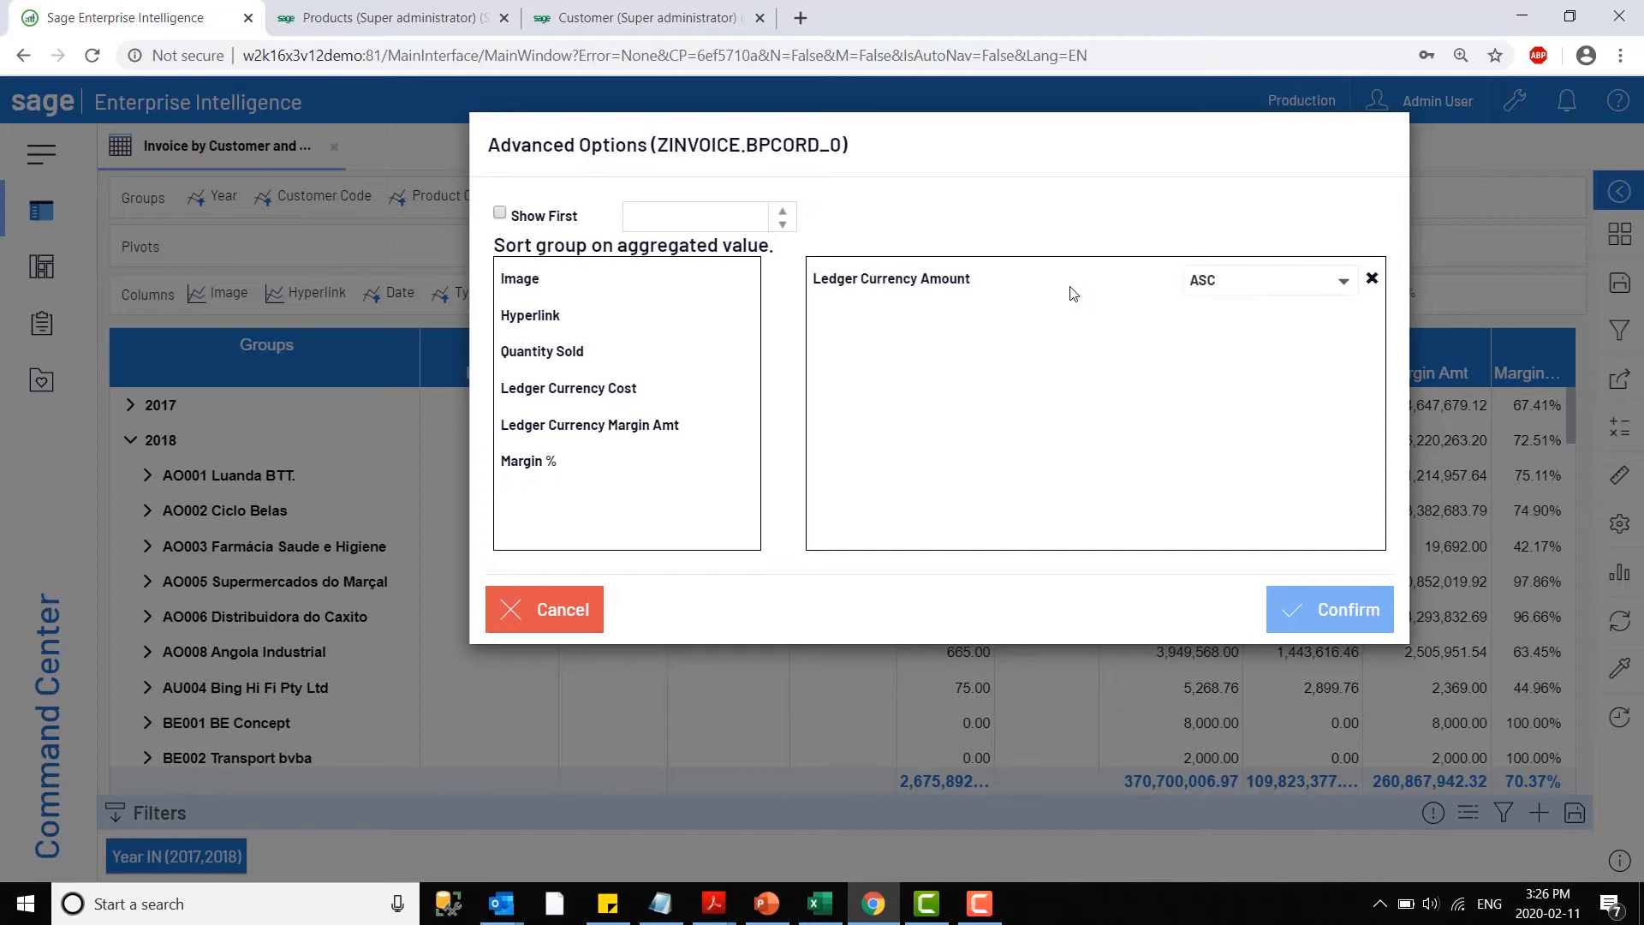
{"action": "left_click", "coordinate": [1210, 282]}
{"action": "left_click", "coordinate": [1233, 340]}
{"action": "left_click", "coordinate": [1358, 607]}
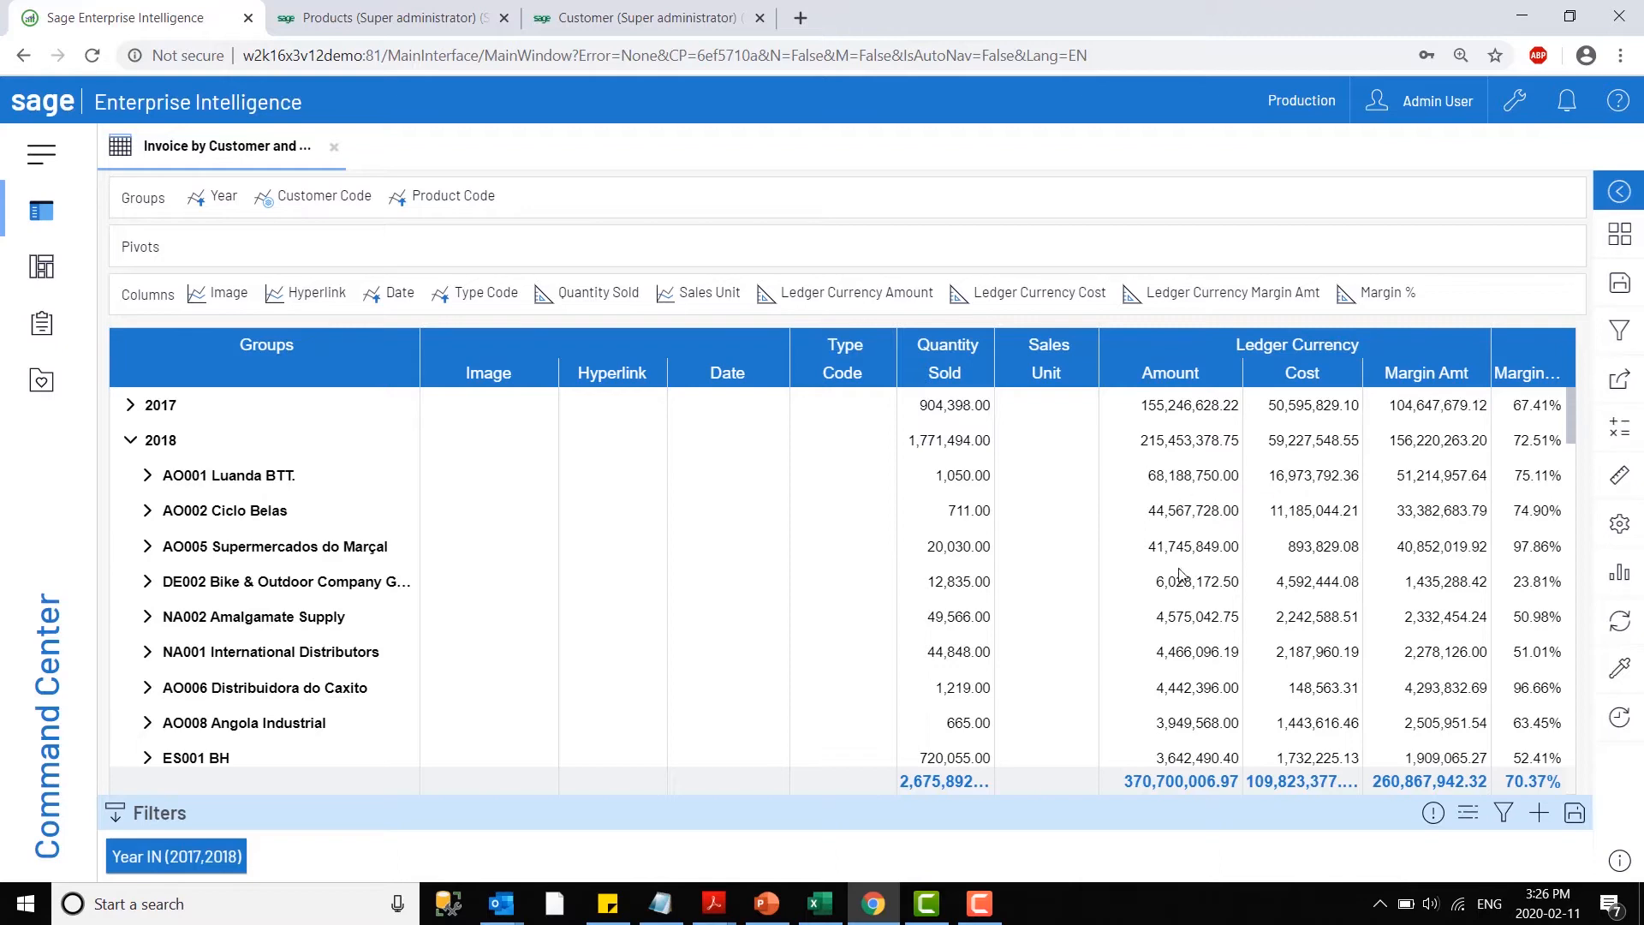
{"action": "scroll", "coordinate": [1199, 628], "scroll_direction": "down", "scroll_amount": 3}
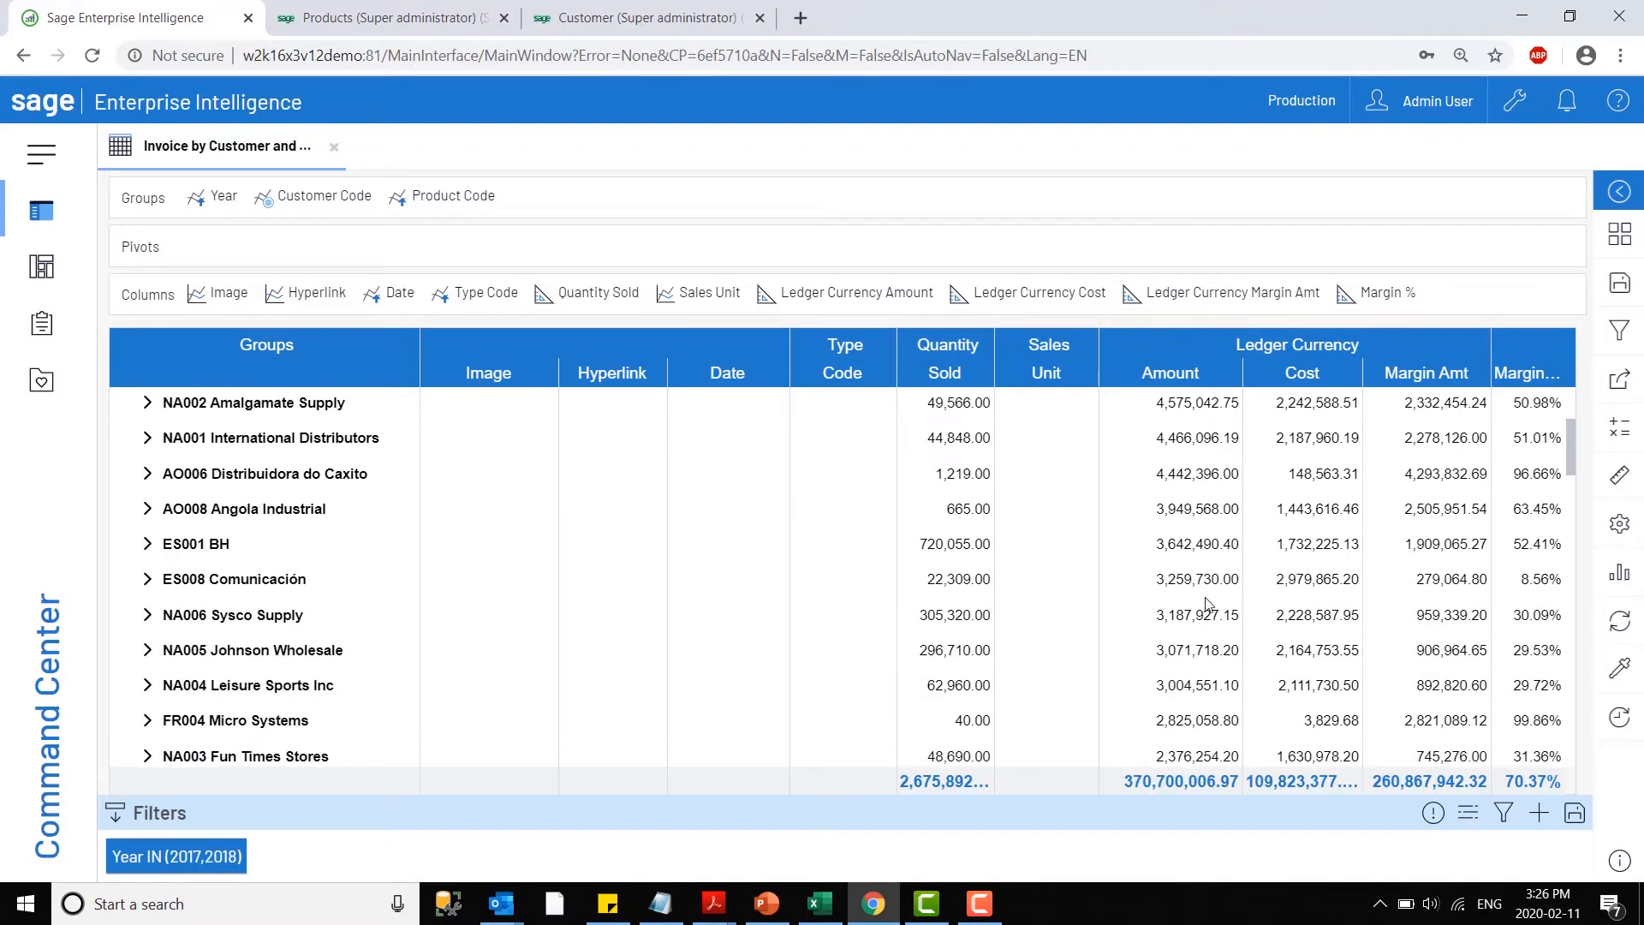
{"action": "scroll", "coordinate": [1207, 632], "scroll_direction": "down", "scroll_amount": 5}
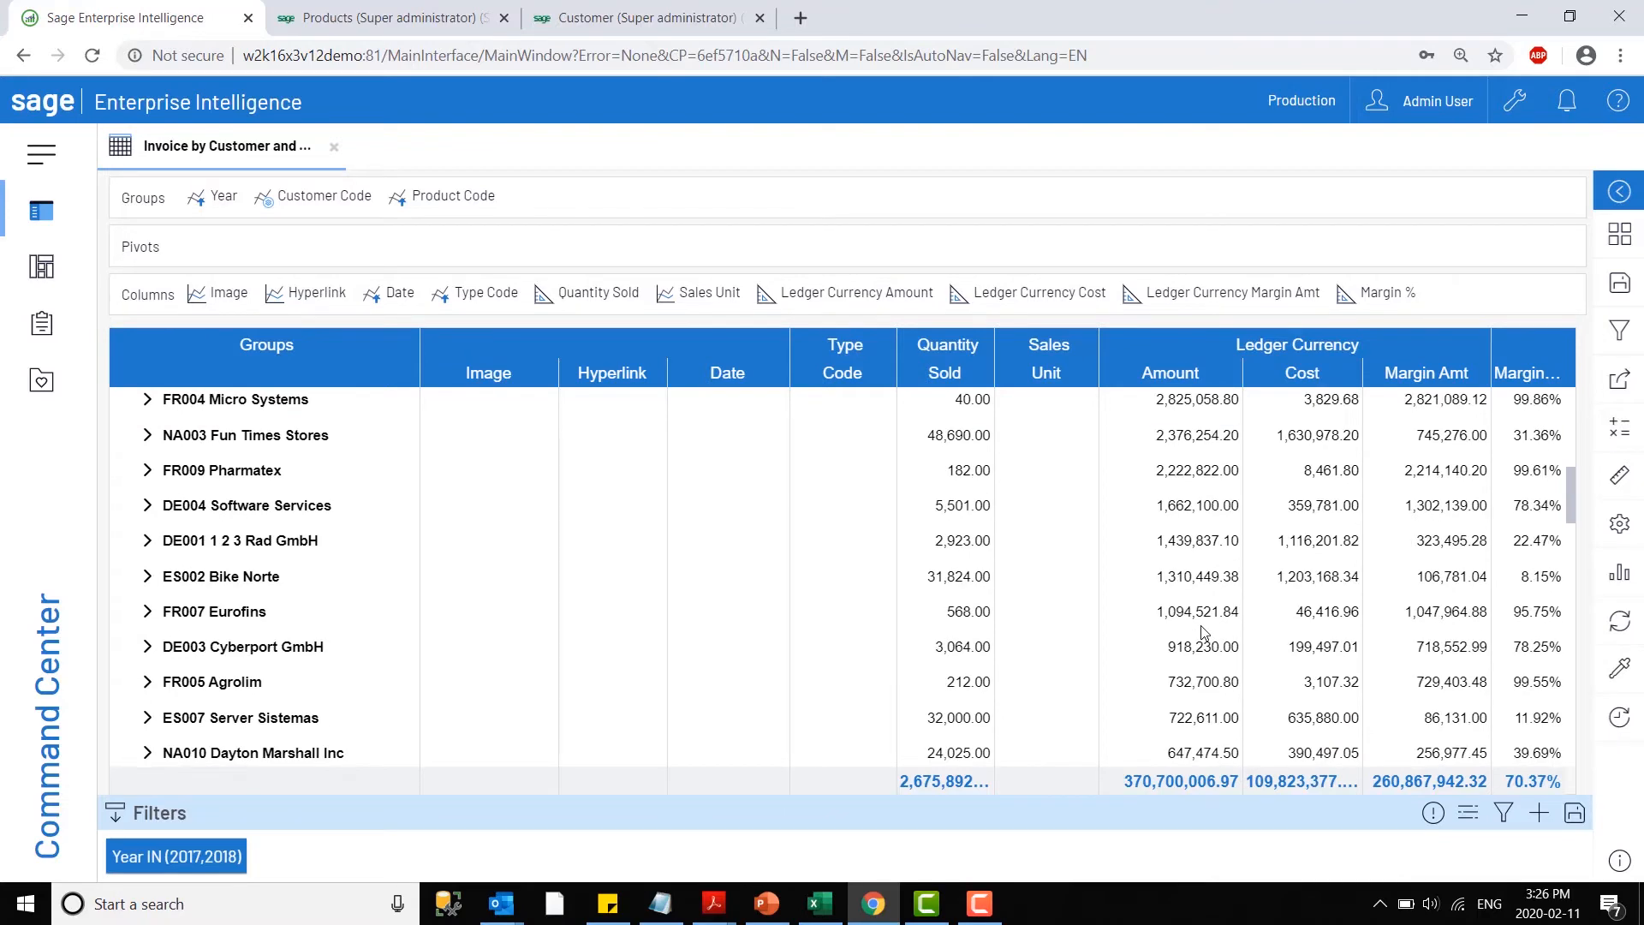
{"action": "scroll", "coordinate": [1201, 630], "scroll_direction": "up", "scroll_amount": 8}
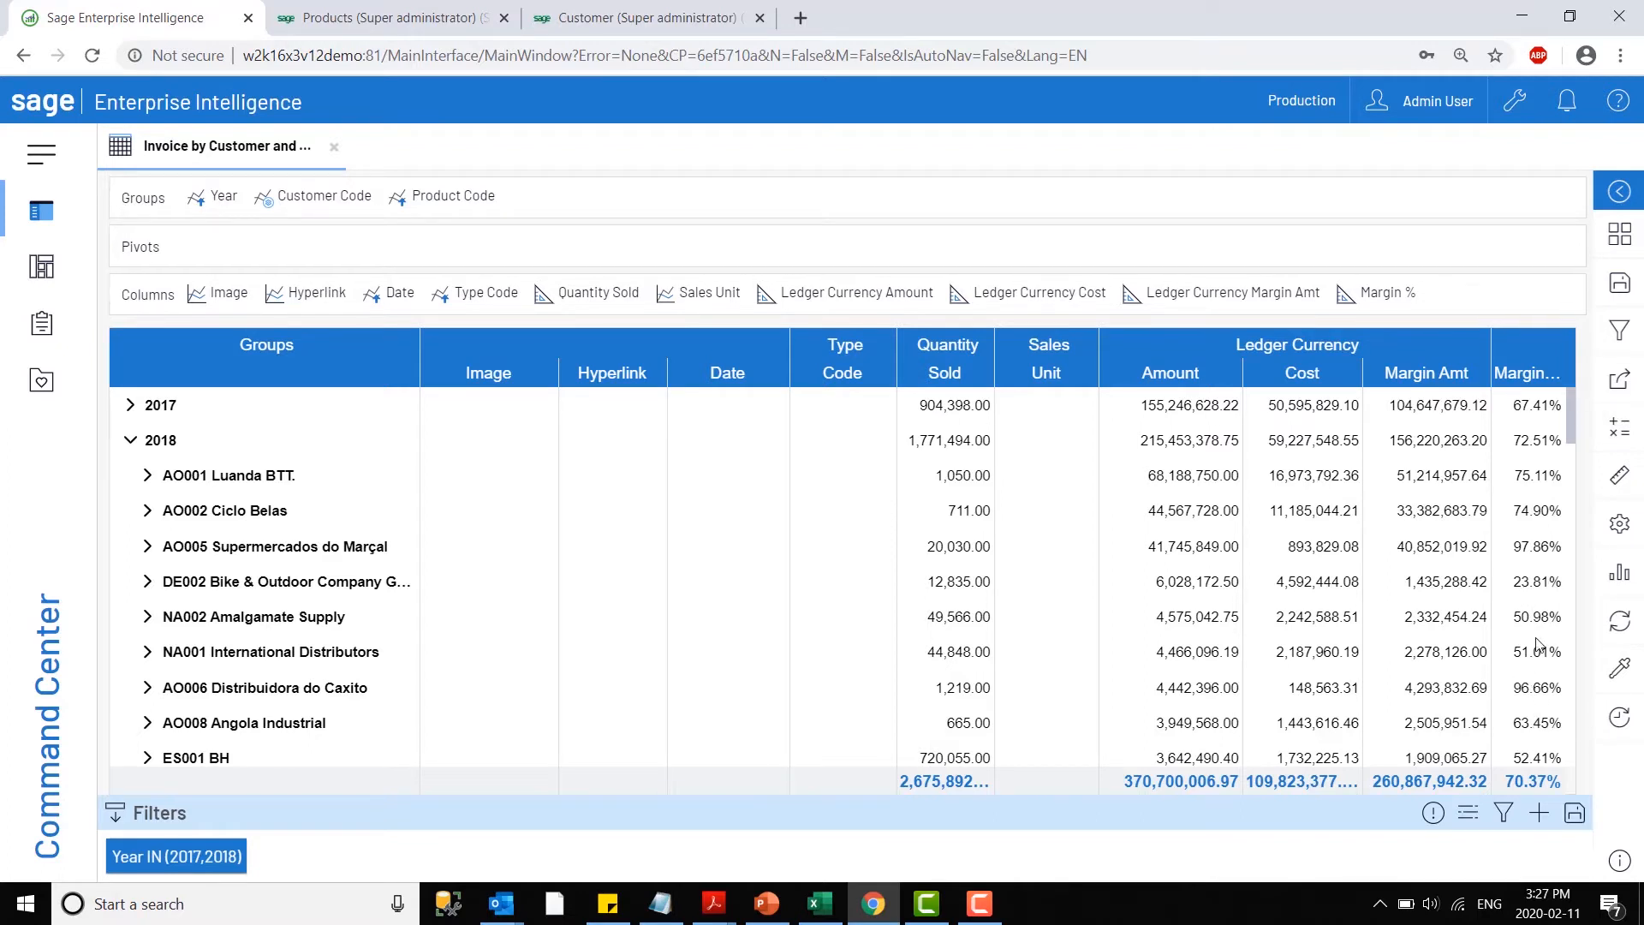
- Start a formatting rule for the Margin % column that compares with a constant and applies to values less than 0.50
{"action": "left_click", "coordinate": [1387, 292]}
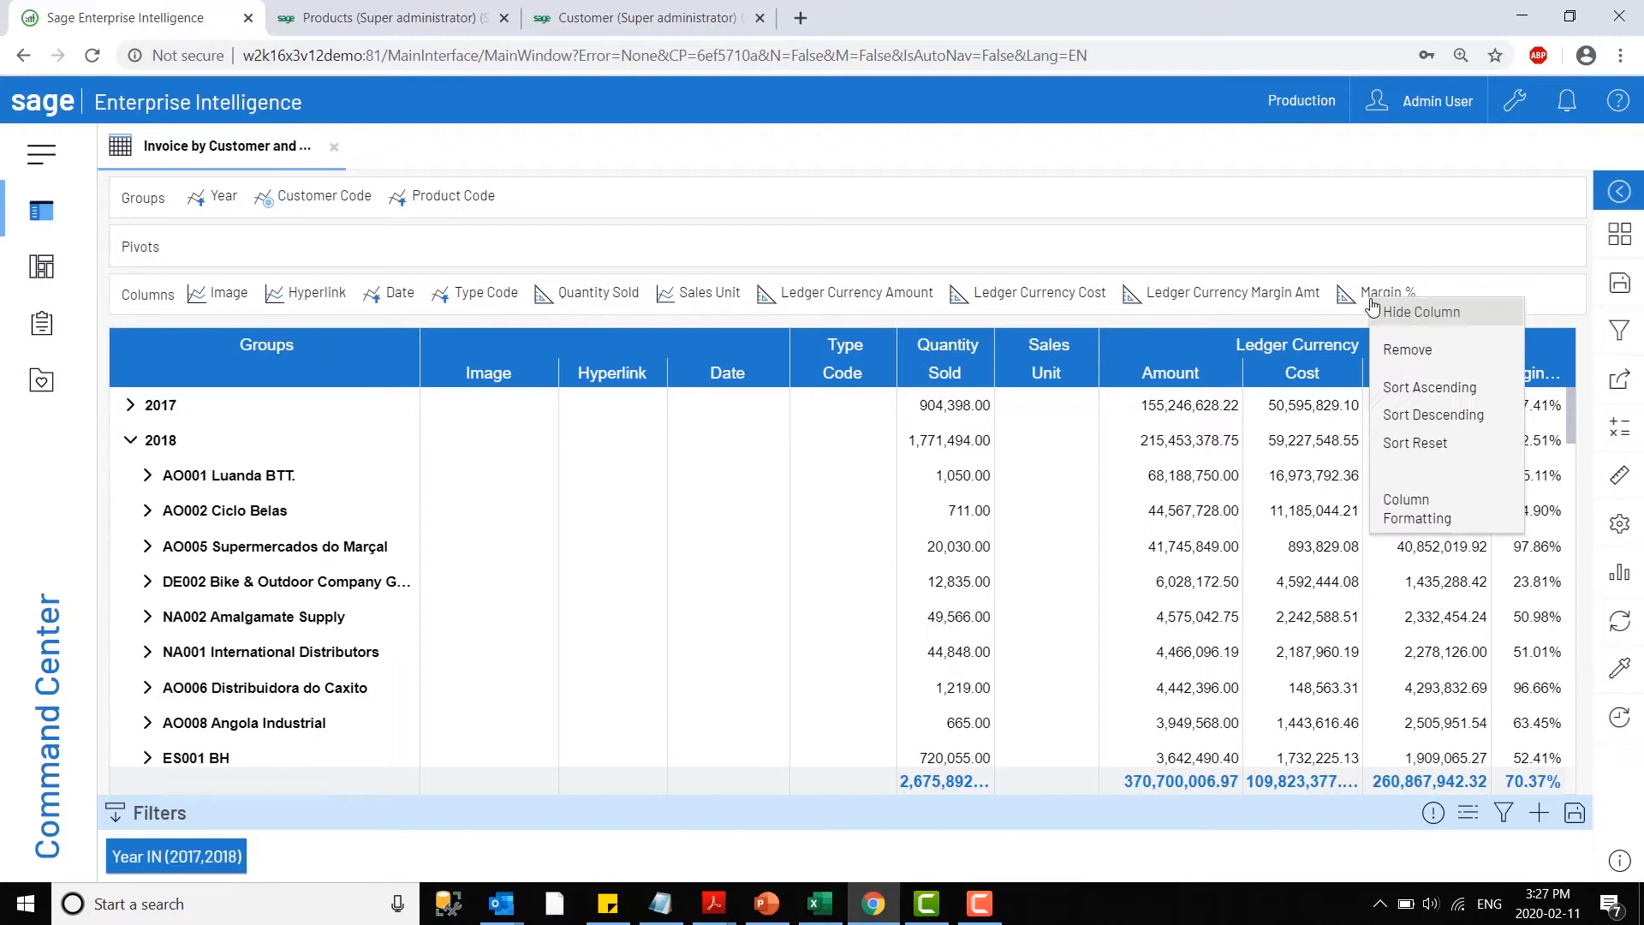
{"action": "left_click", "coordinate": [1417, 512]}
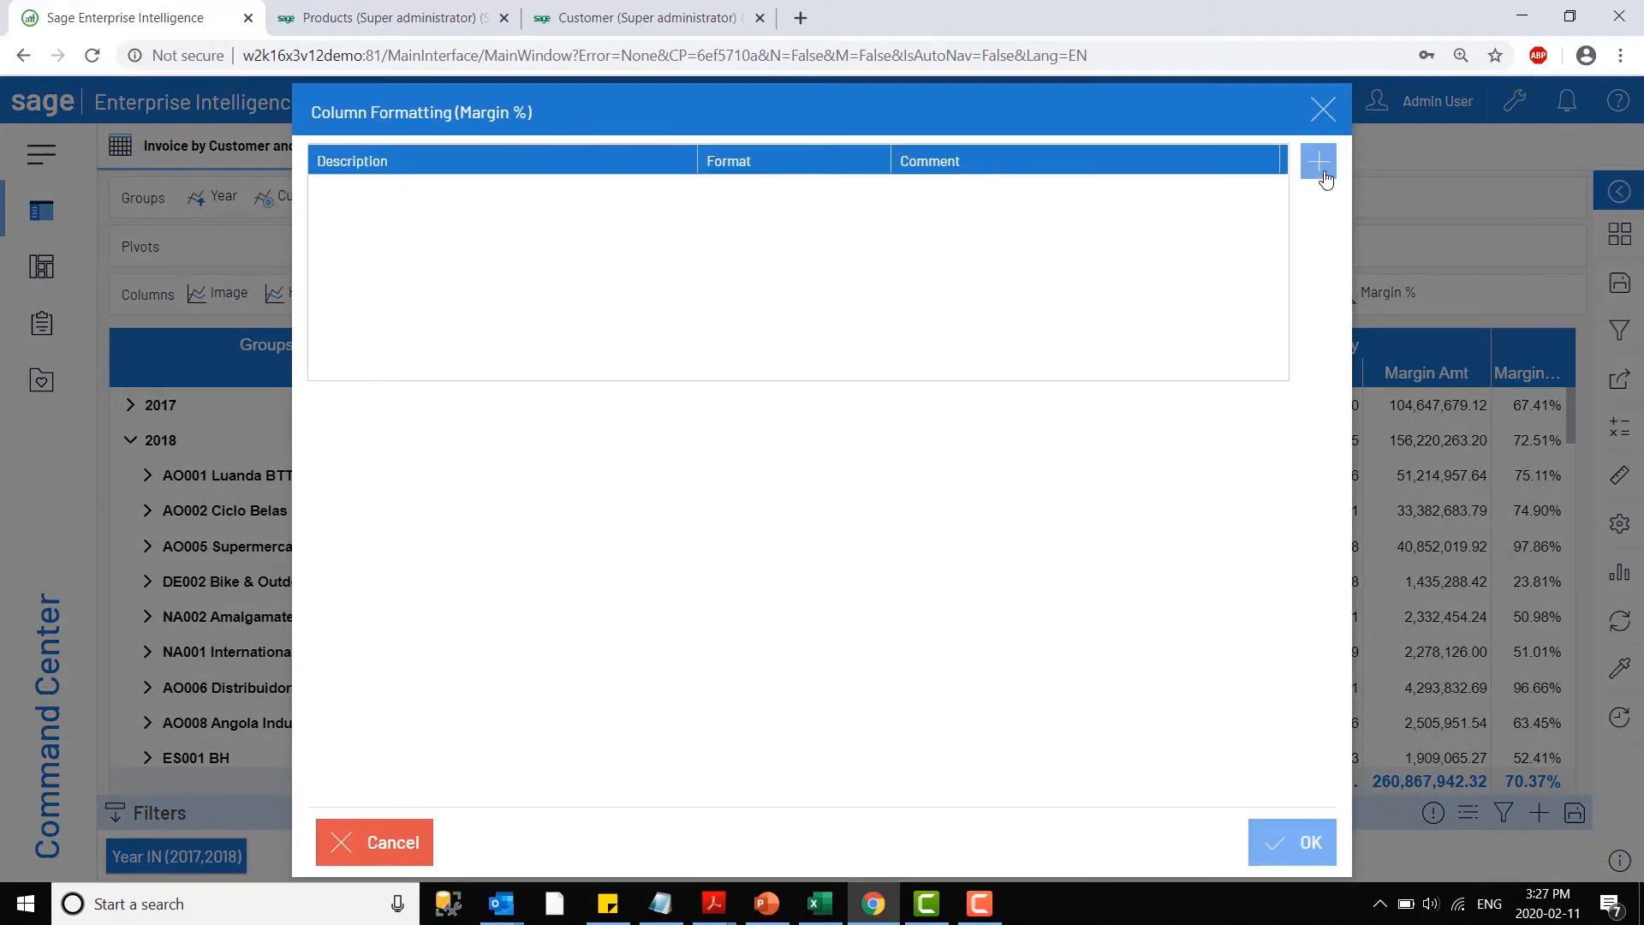
{"action": "left_click", "coordinate": [1324, 176]}
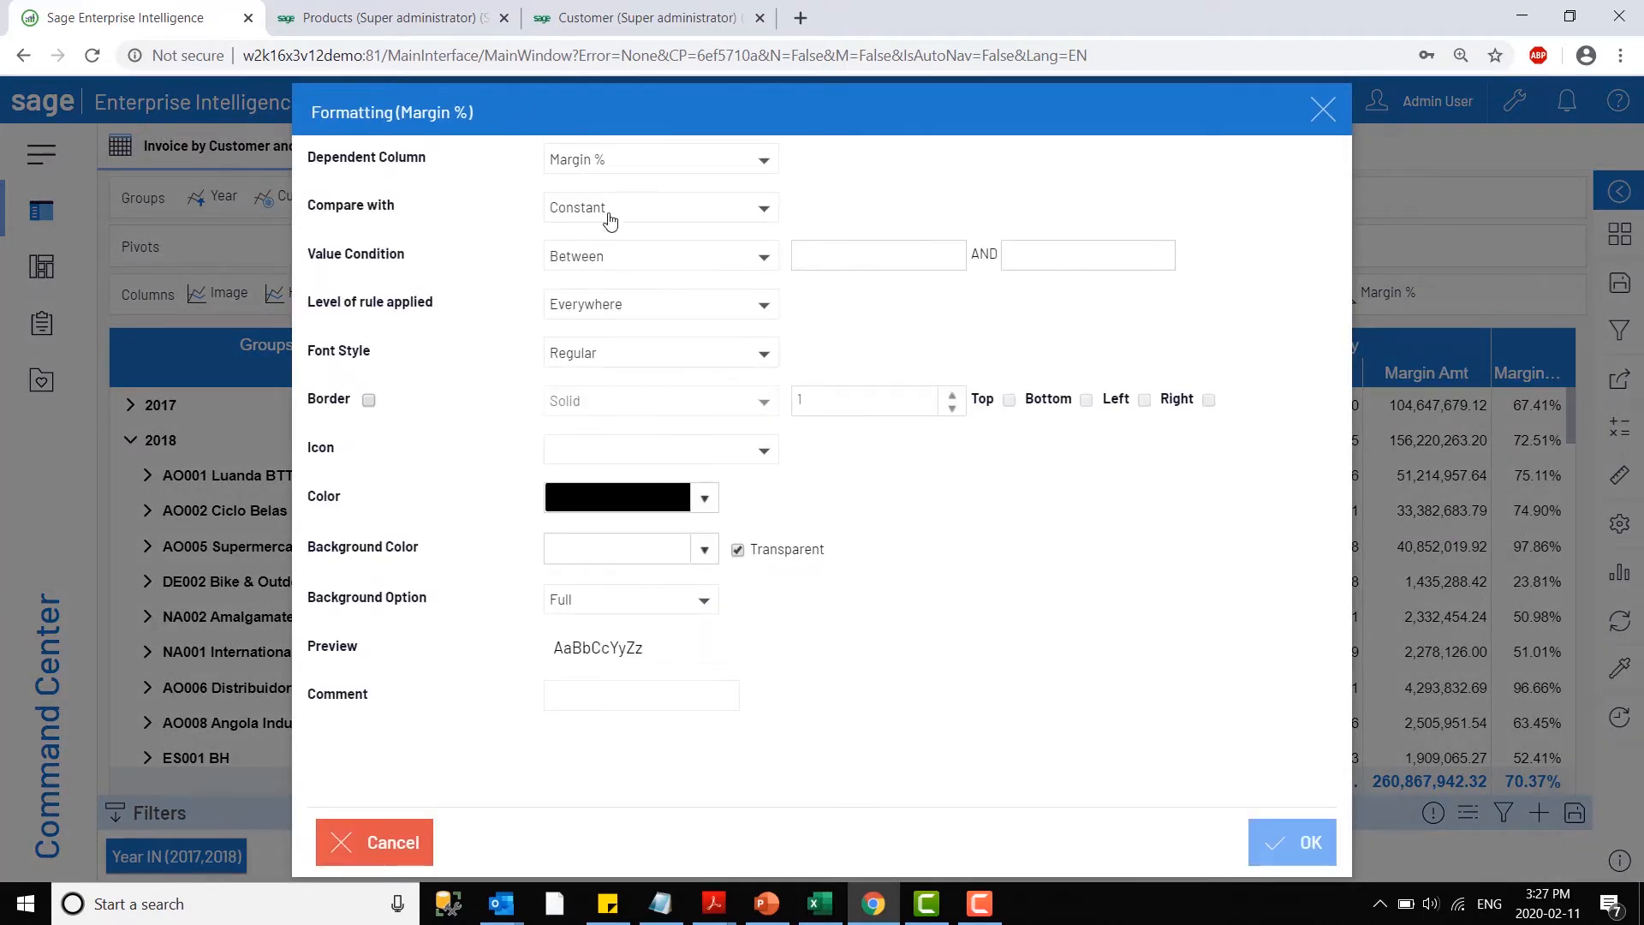
{"action": "left_click", "coordinate": [633, 168]}
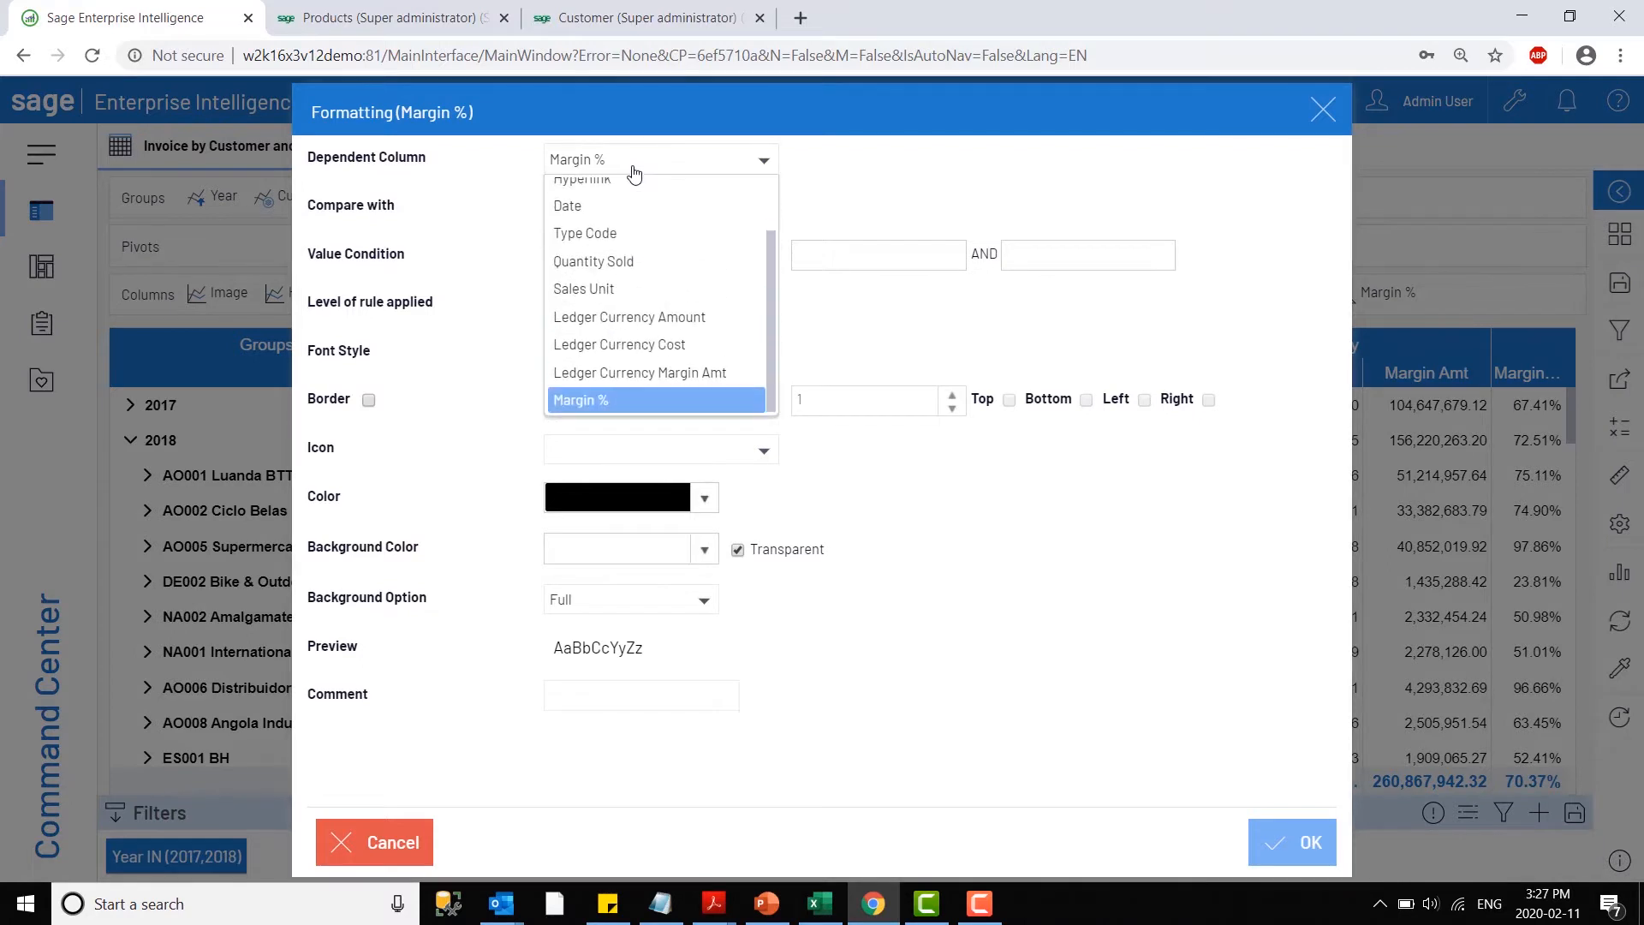
{"action": "left_click", "coordinate": [633, 168]}
{"action": "left_click", "coordinate": [620, 225]}
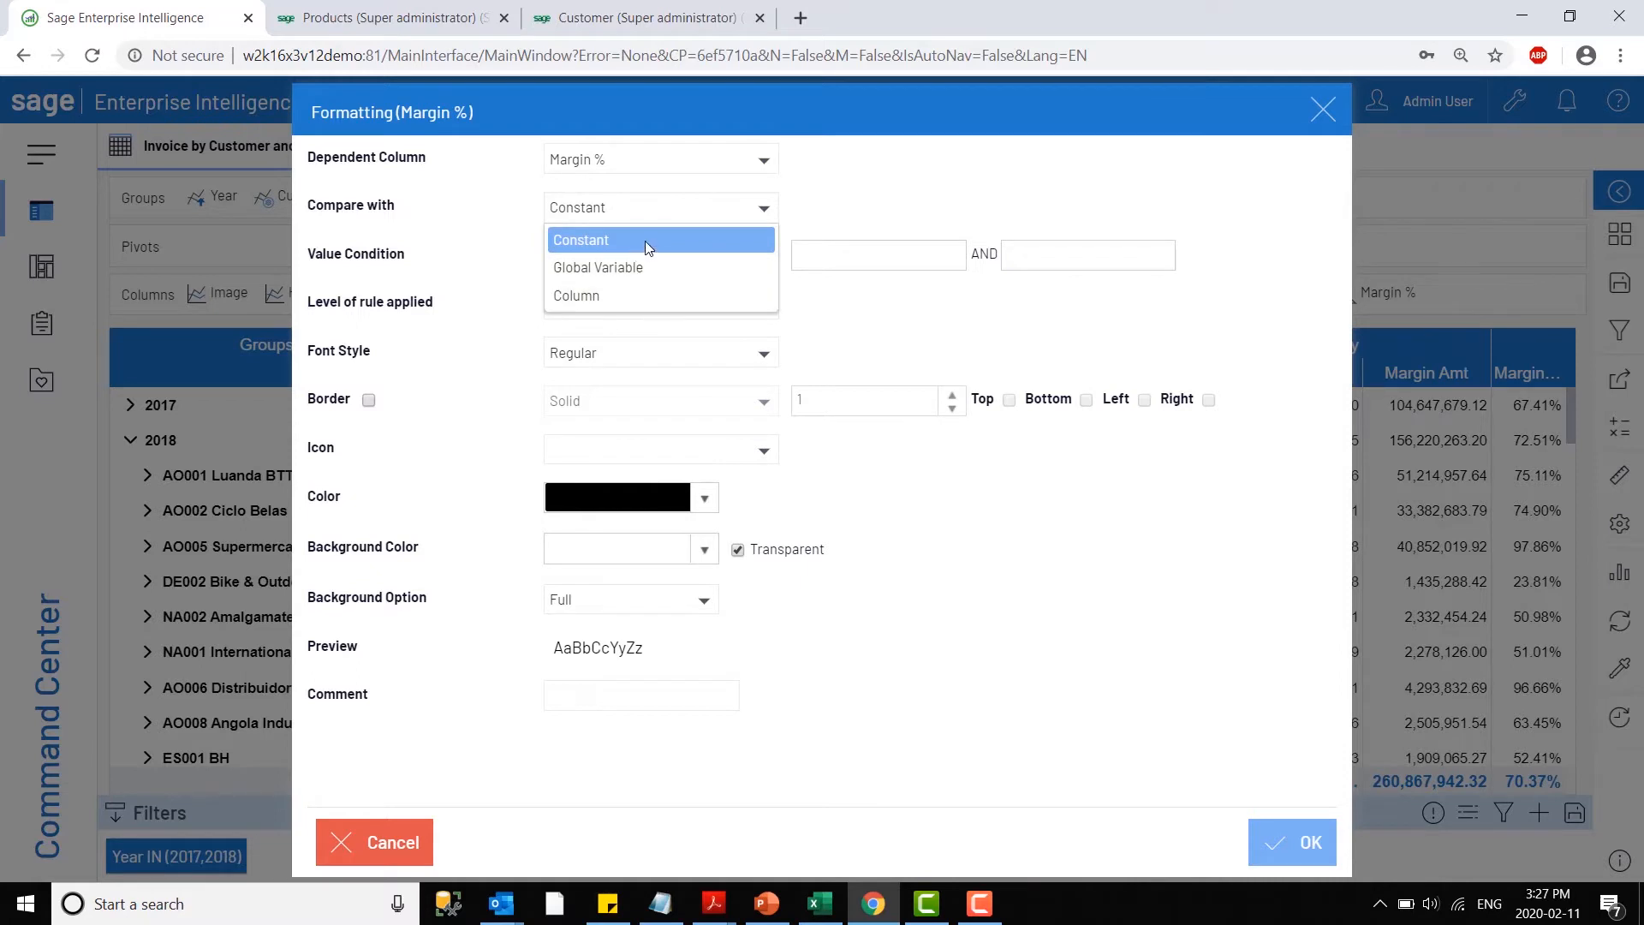
{"action": "left_click", "coordinate": [727, 220]}
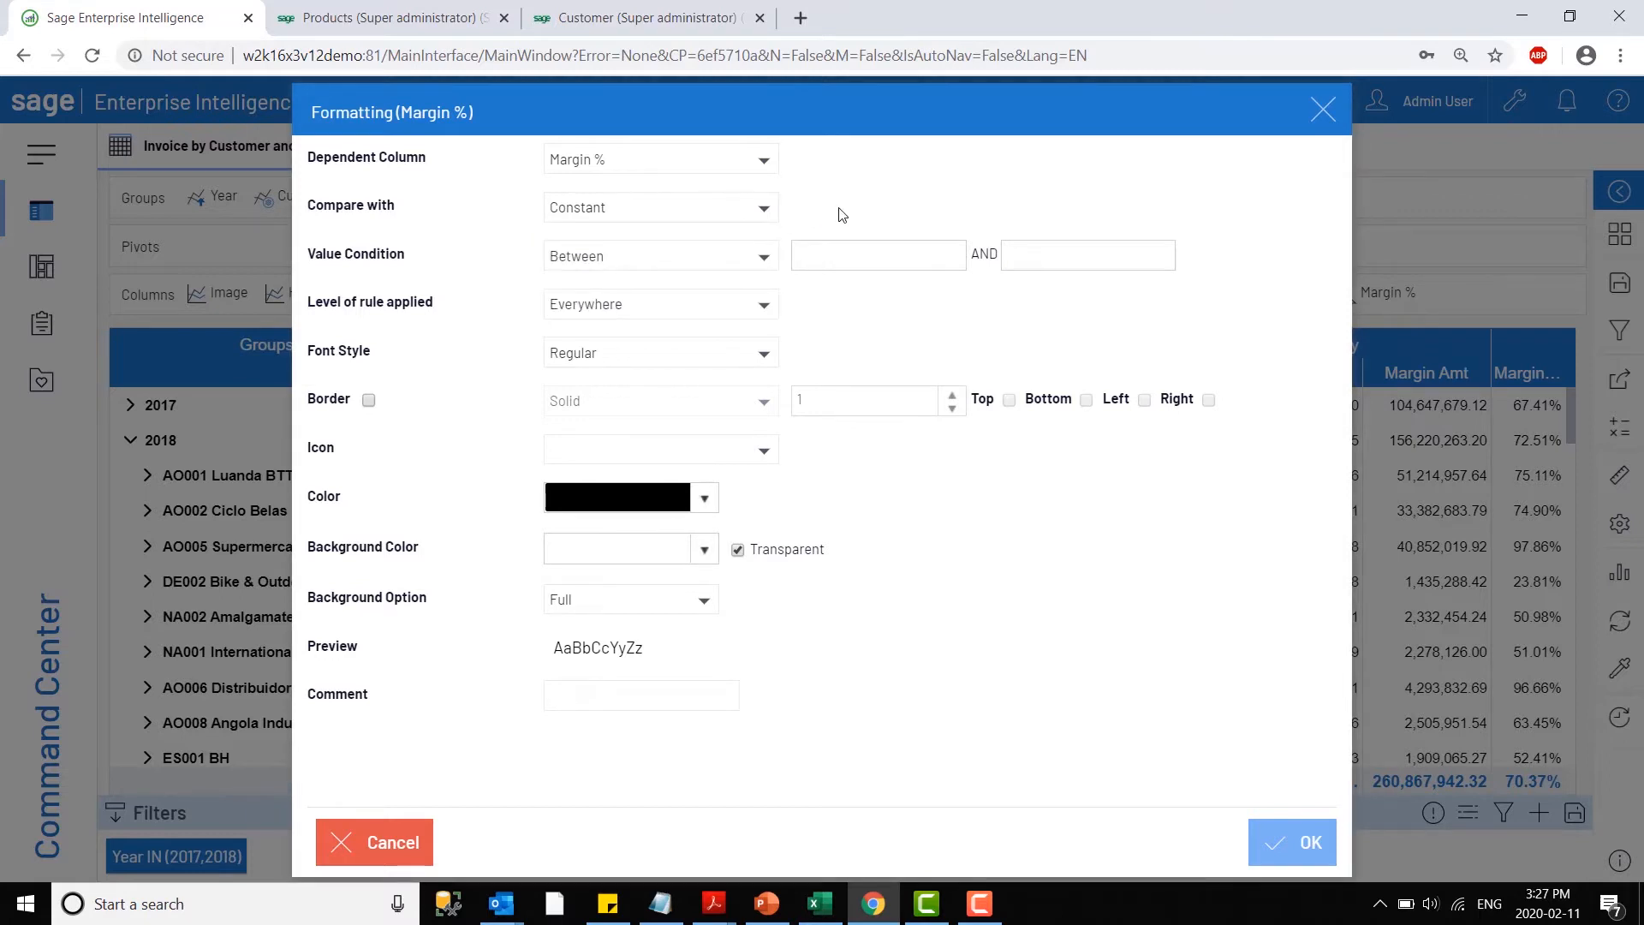
{"action": "left_click", "coordinate": [734, 260]}
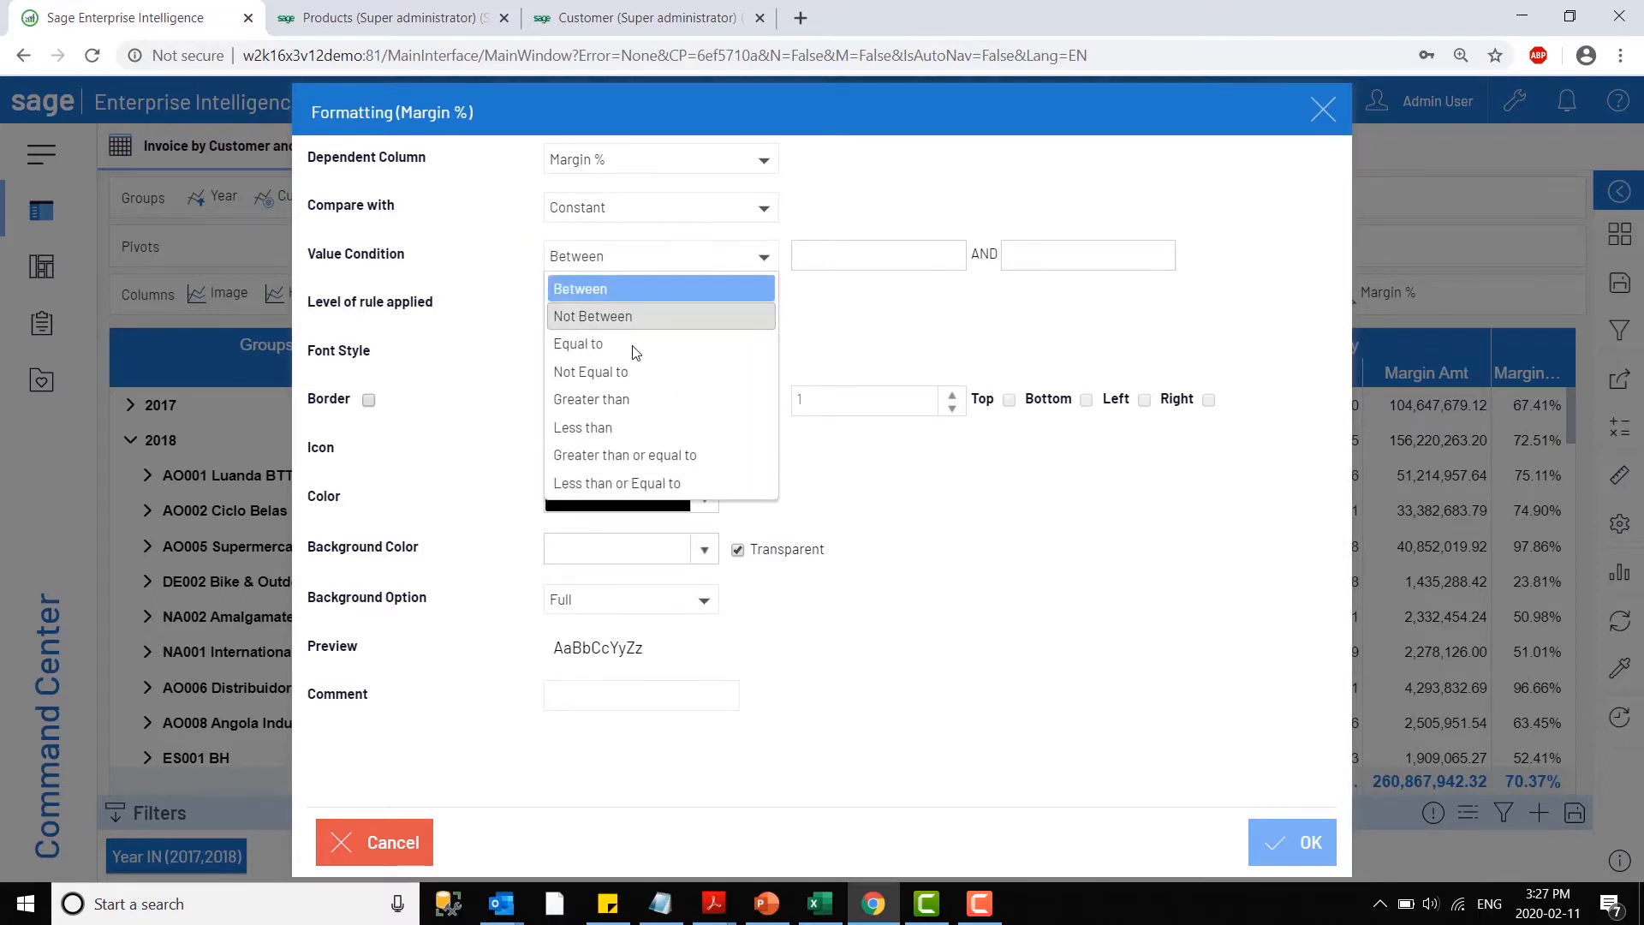
{"action": "left_click", "coordinate": [620, 426]}
{"action": "left_click", "coordinate": [860, 262]}
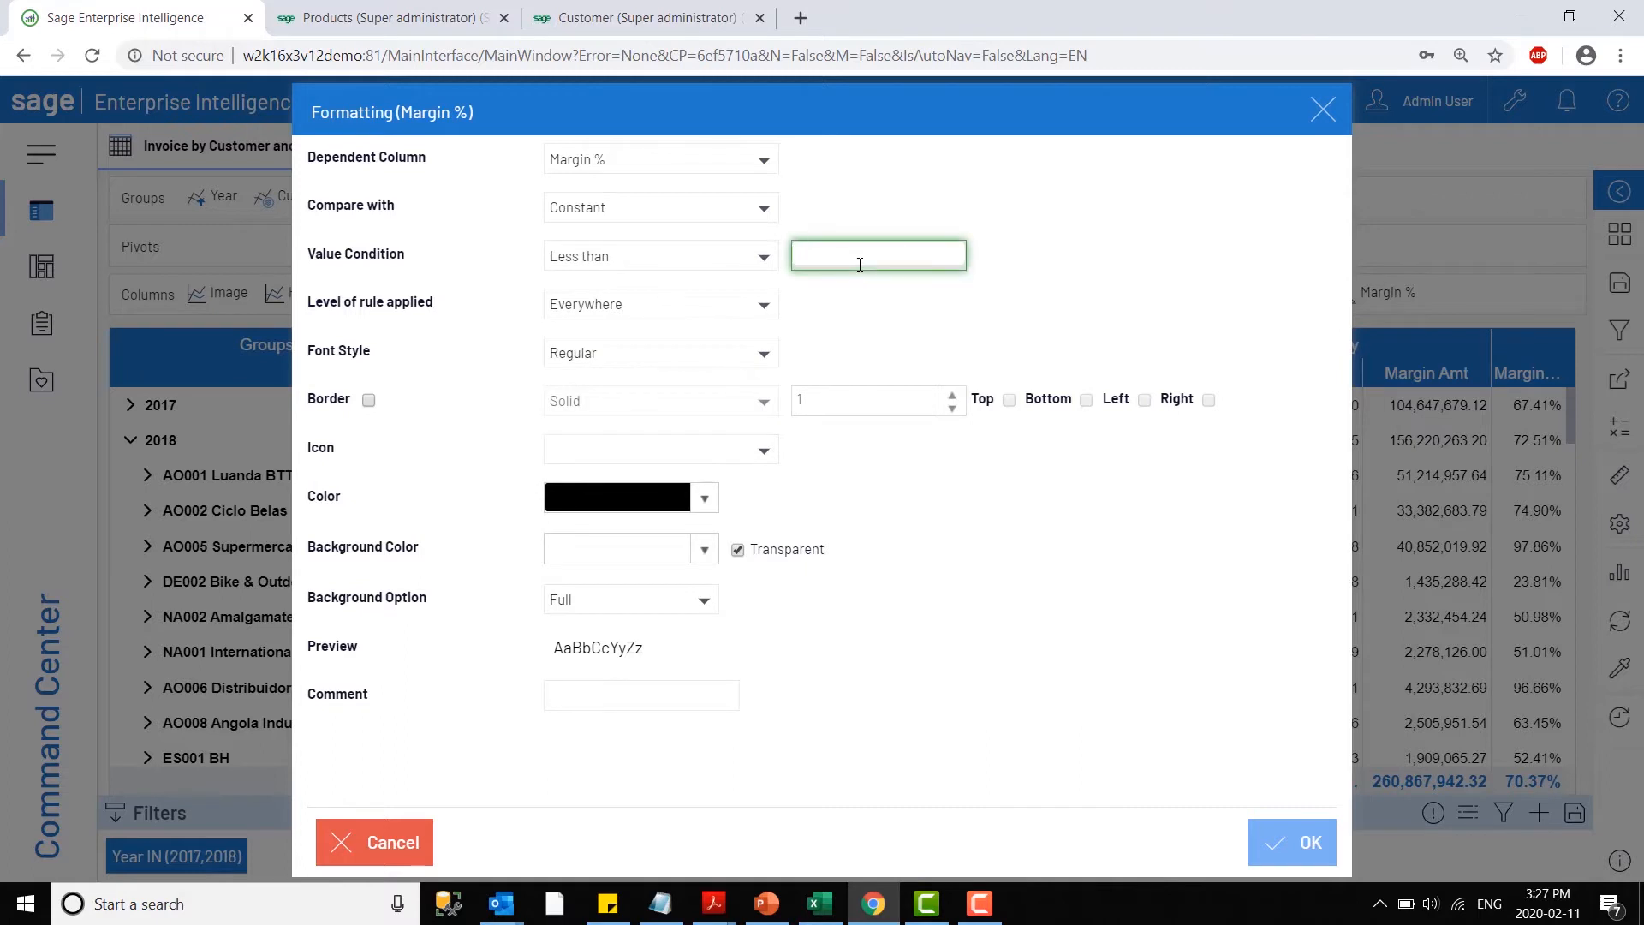
{"action": "type", "text": ".50"}
{"action": "left_click", "coordinate": [794, 327]}
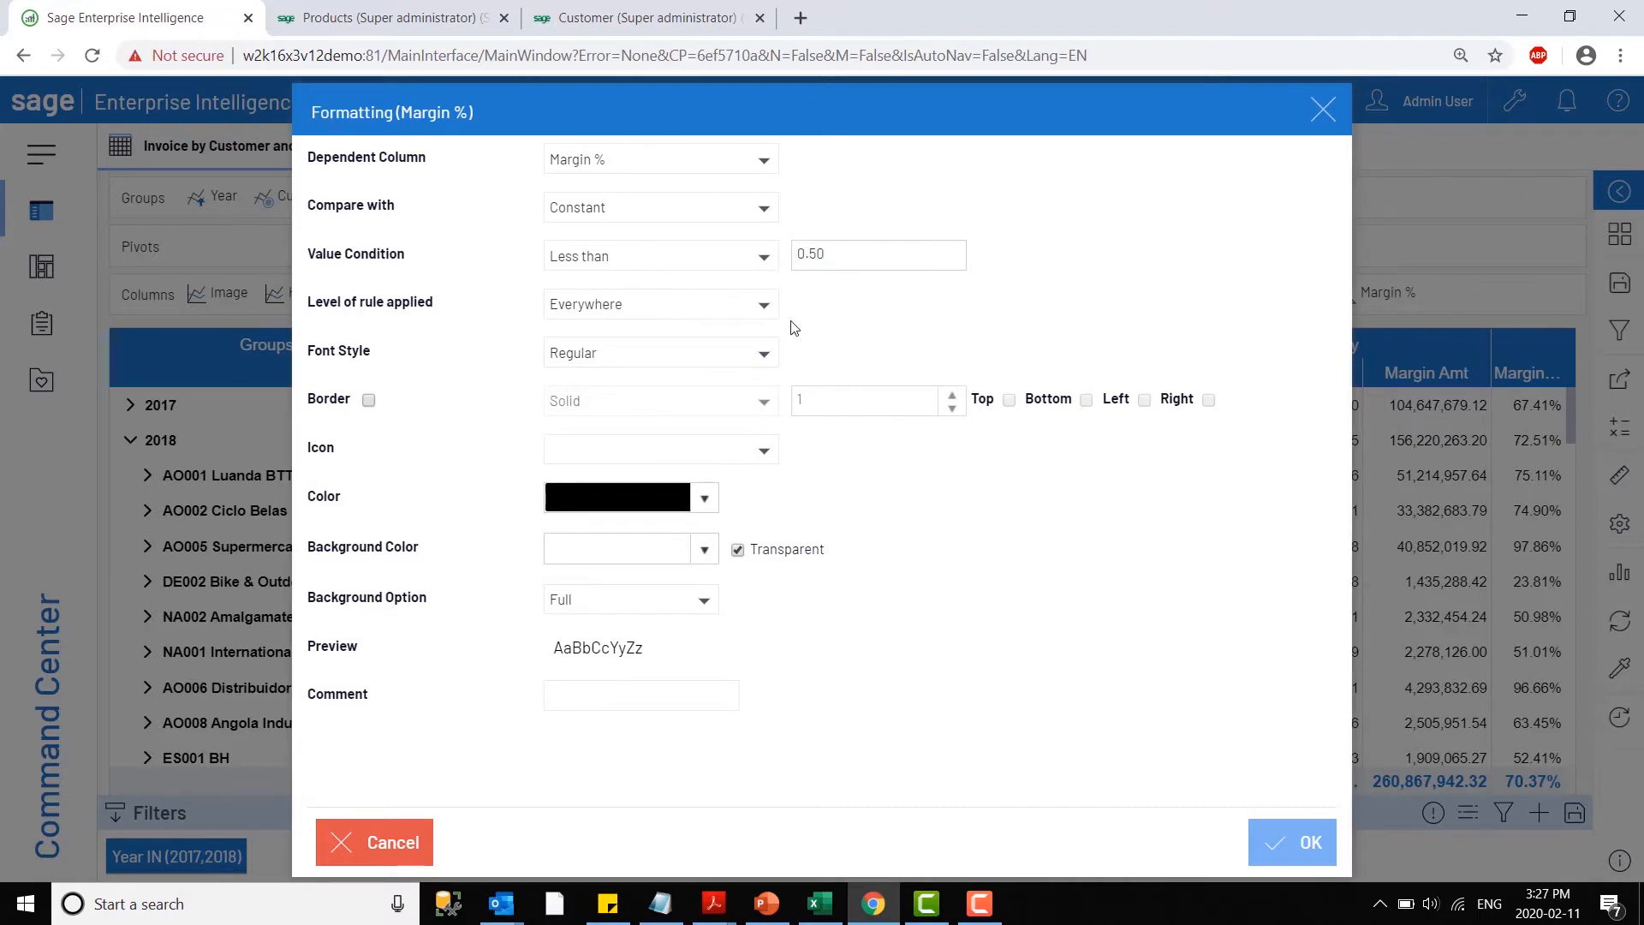
- Give the less-than rule a thumbs-down icon and a non-transparent red background based on cell value, and save the rule
{"action": "left_click", "coordinate": [672, 463]}
{"action": "scroll", "coordinate": [660, 552], "scroll_direction": "down", "scroll_amount": 5}
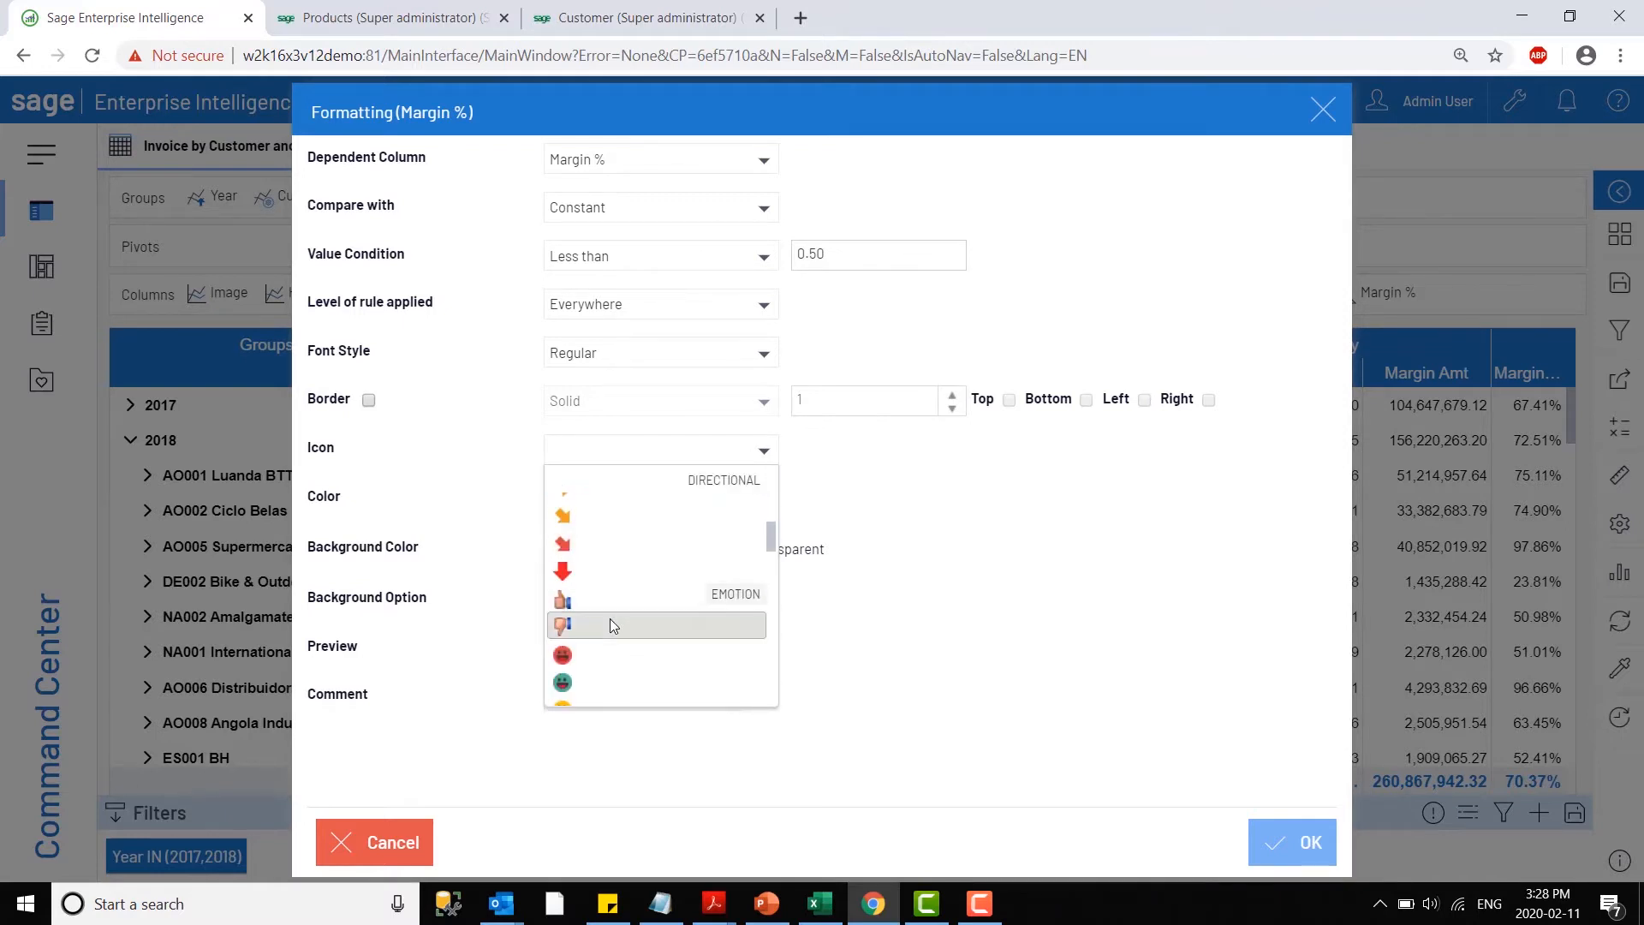
{"action": "left_click", "coordinate": [613, 626]}
{"action": "left_click", "coordinate": [700, 551]}
{"action": "left_click", "coordinate": [769, 634]}
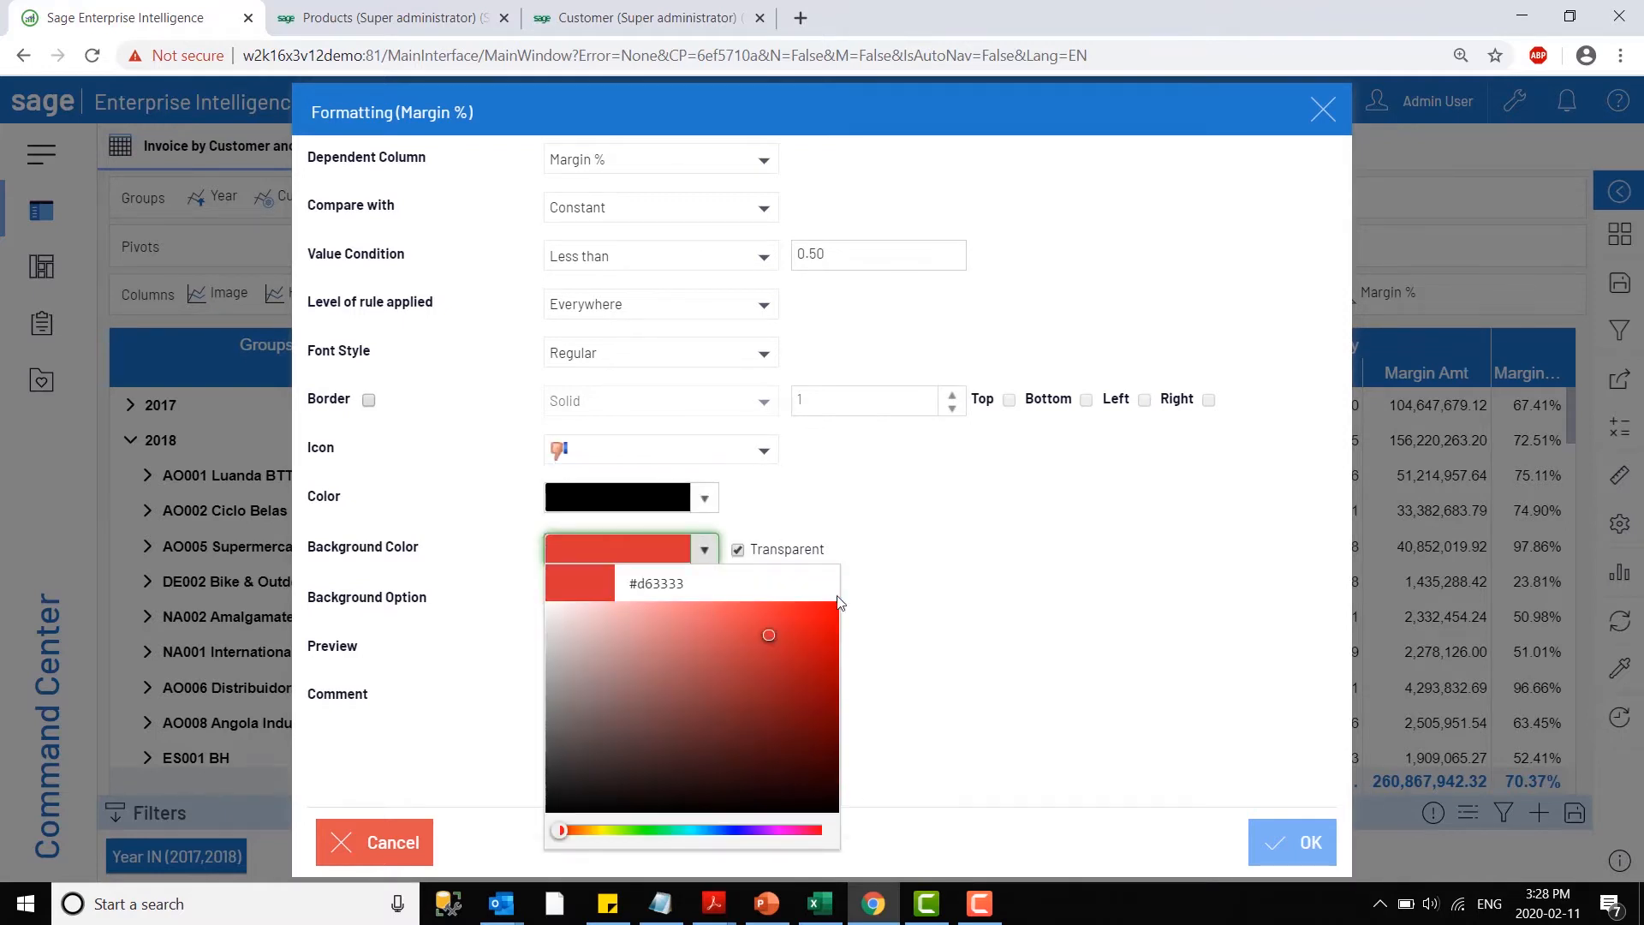
{"action": "left_click", "coordinate": [965, 576]}
{"action": "left_click", "coordinate": [741, 555]}
{"action": "left_click", "coordinate": [679, 603]}
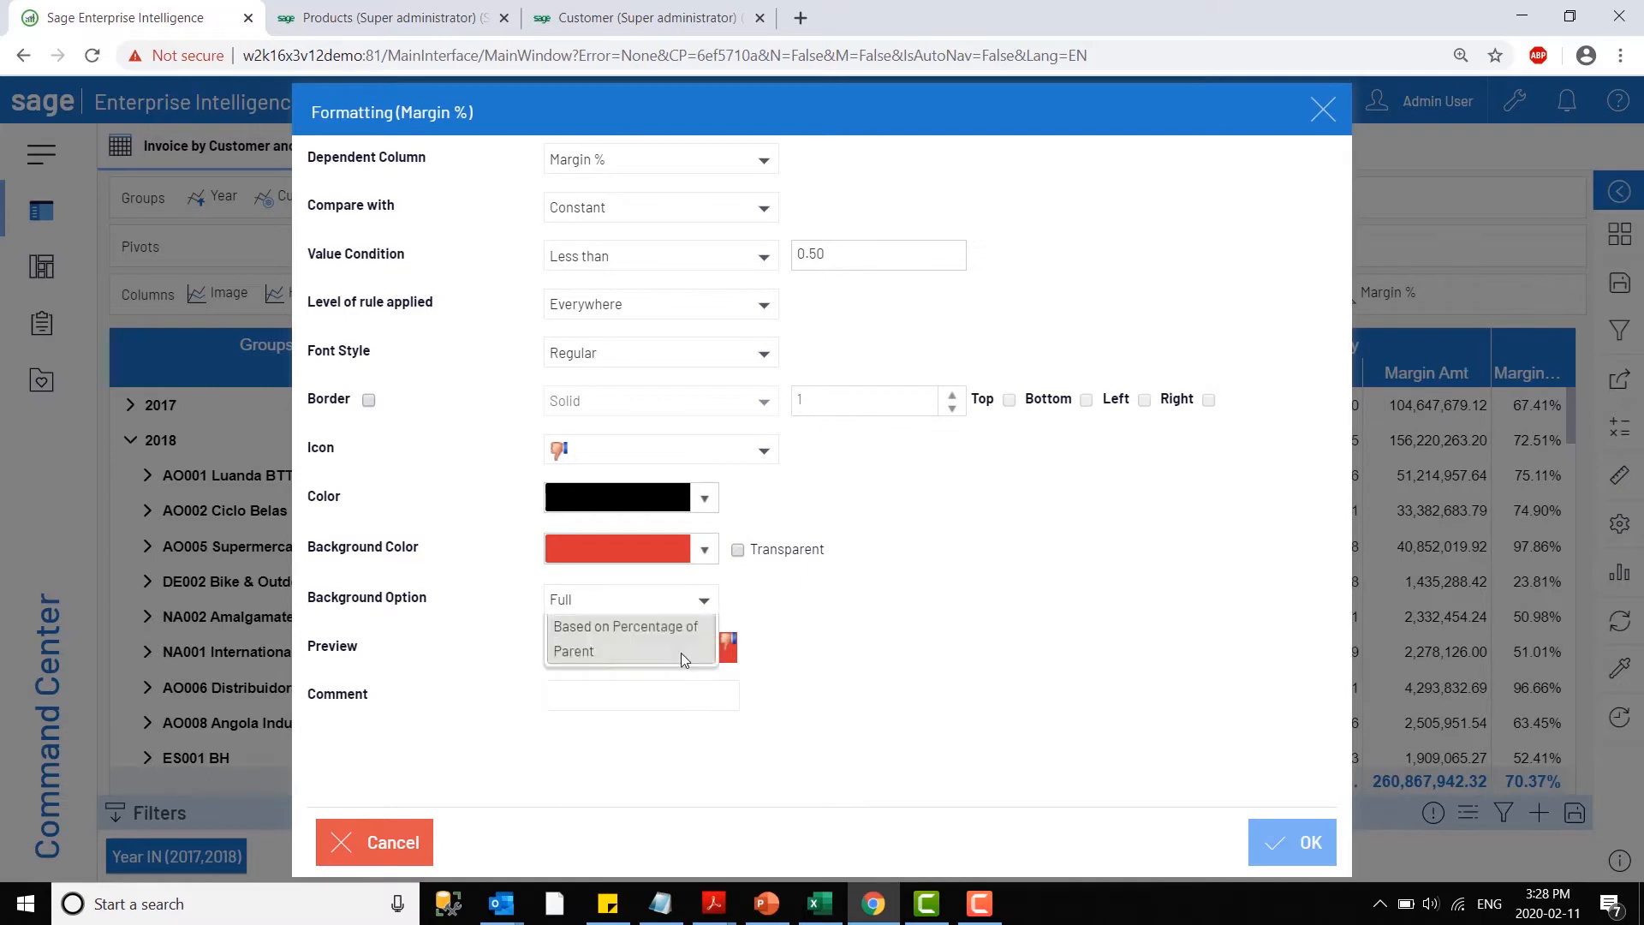
{"action": "left_click", "coordinate": [652, 660]}
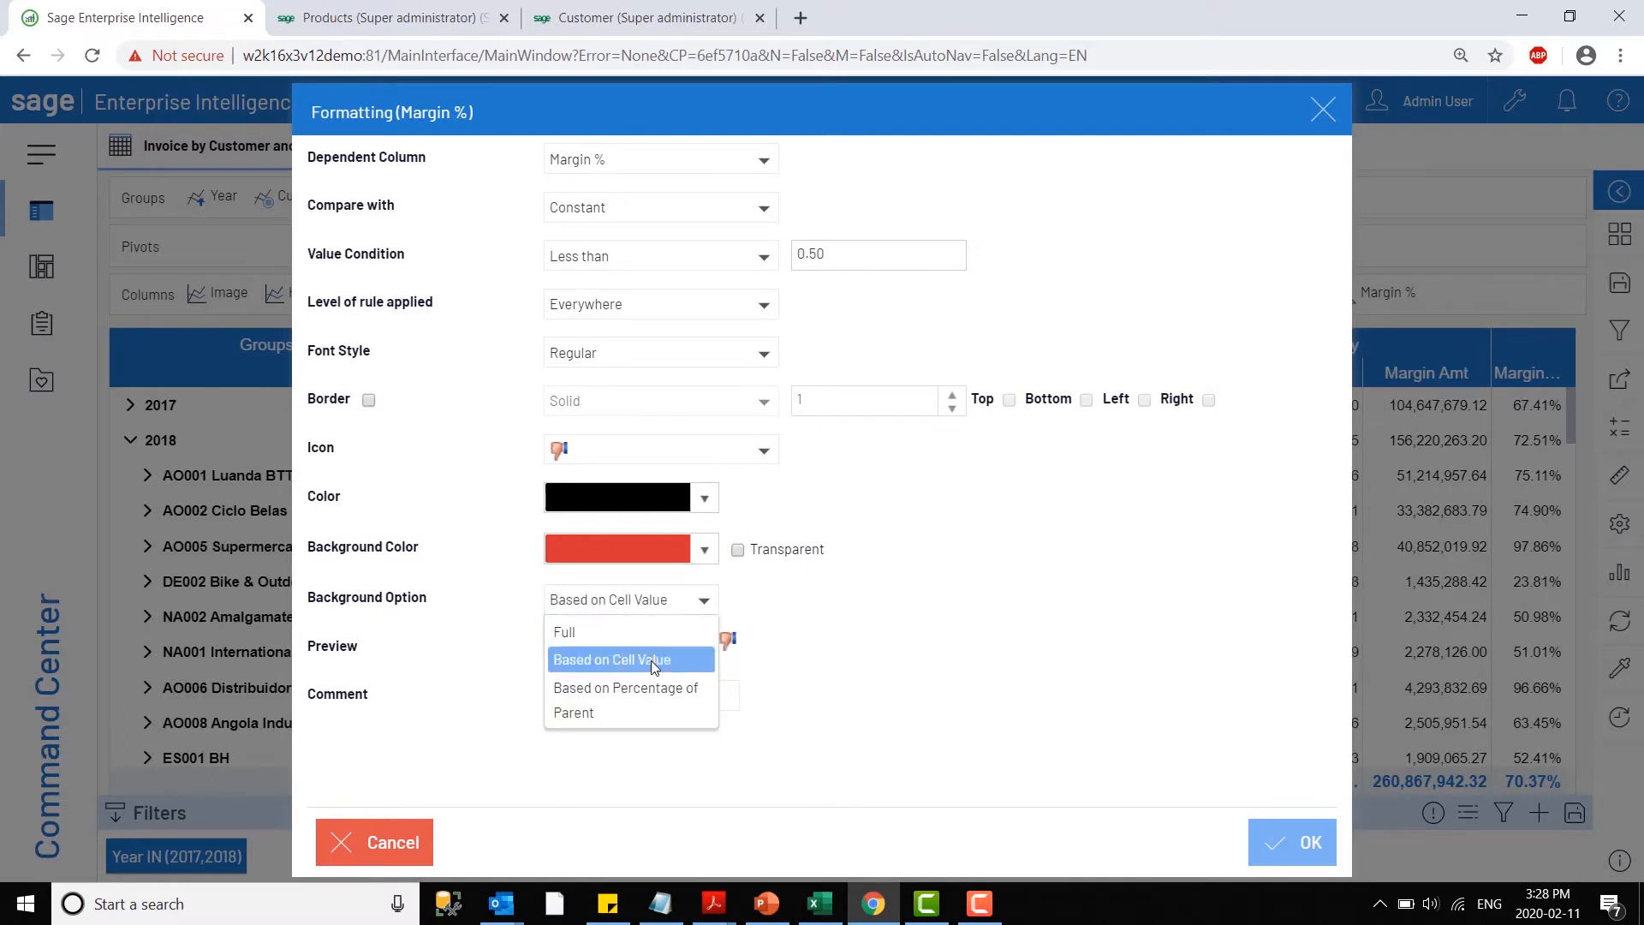
{"action": "left_click", "coordinate": [1284, 841]}
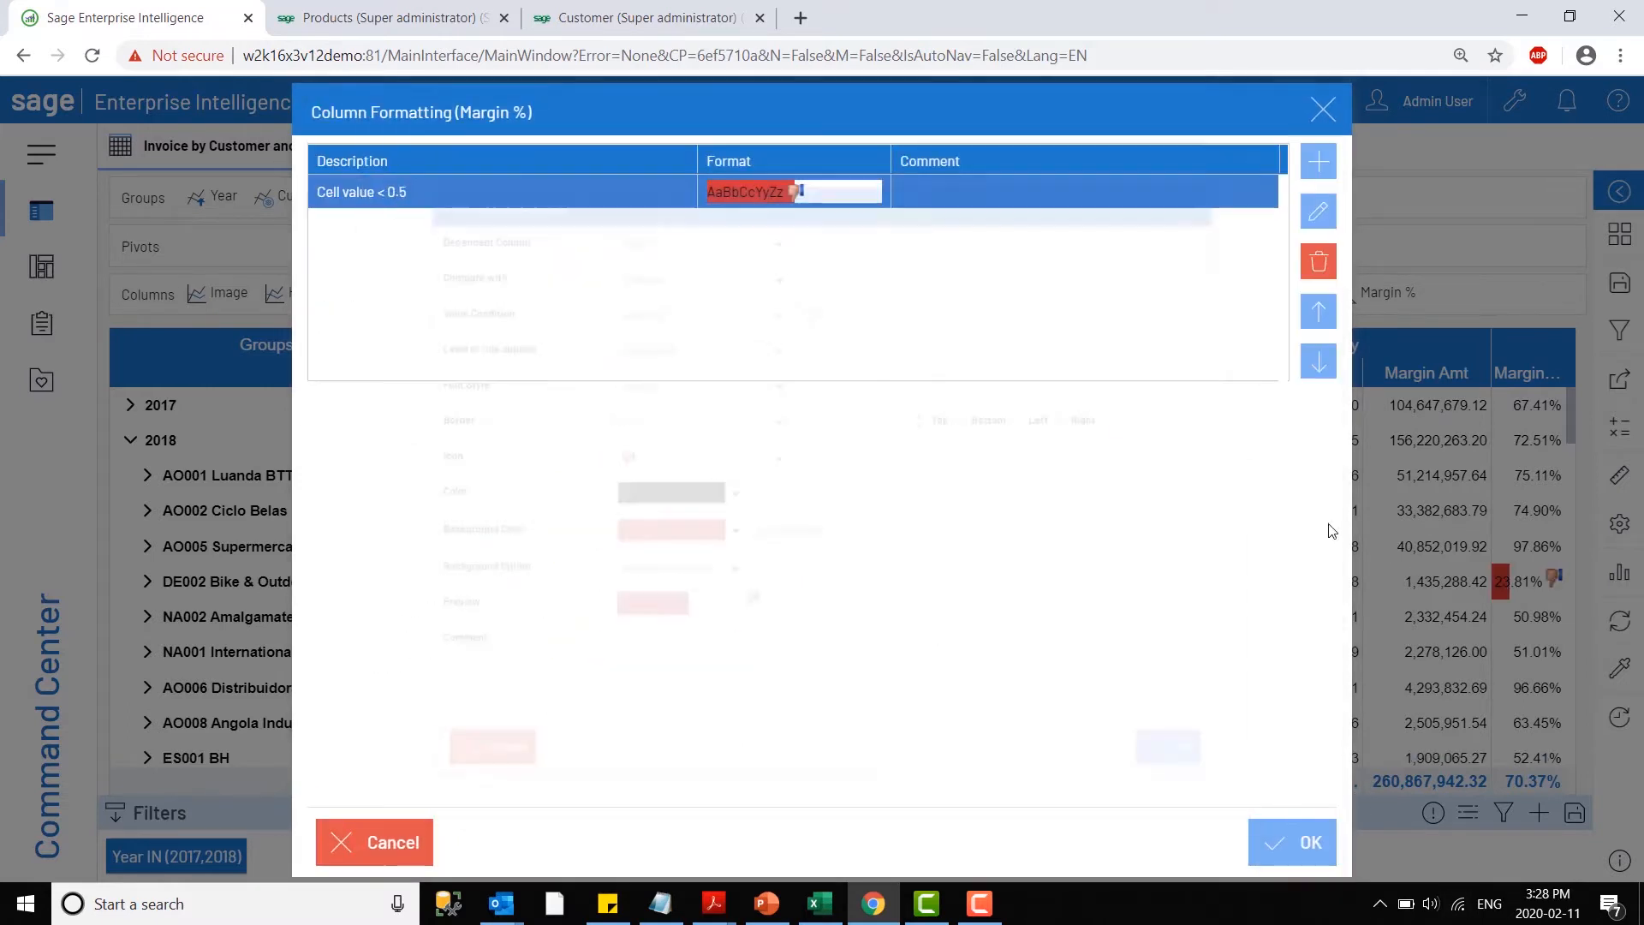
- Add a second Margin % formatting rule for values greater than or equal to 0.50
{"action": "left_click", "coordinate": [1317, 161]}
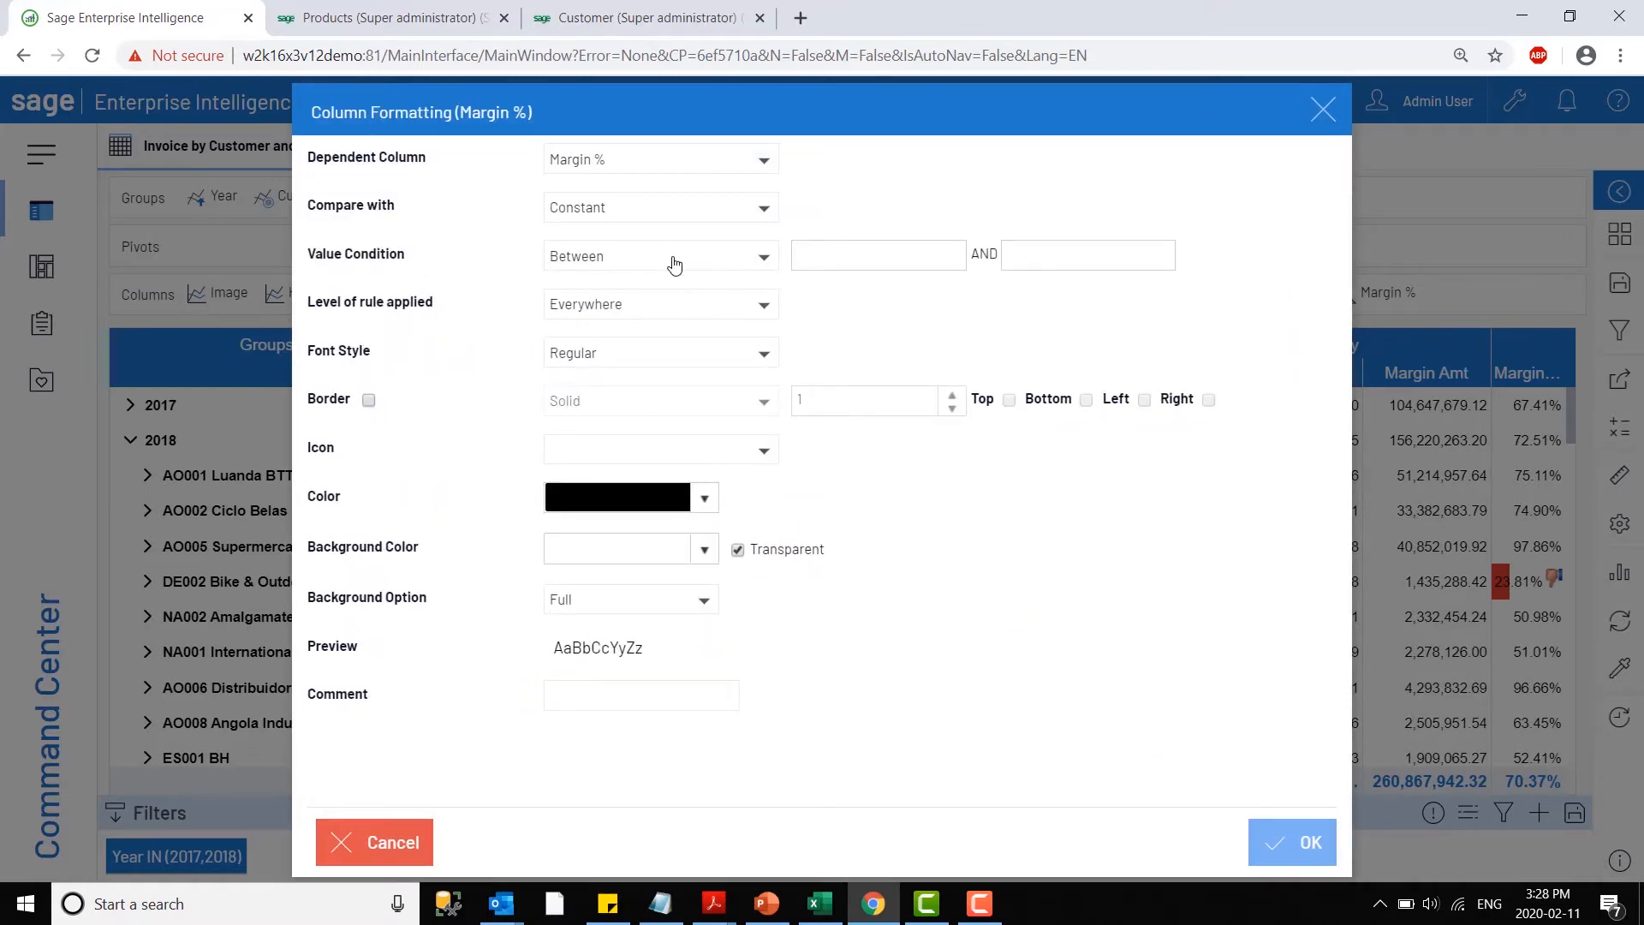
{"action": "left_click", "coordinate": [674, 265]}
{"action": "left_click", "coordinate": [633, 449]}
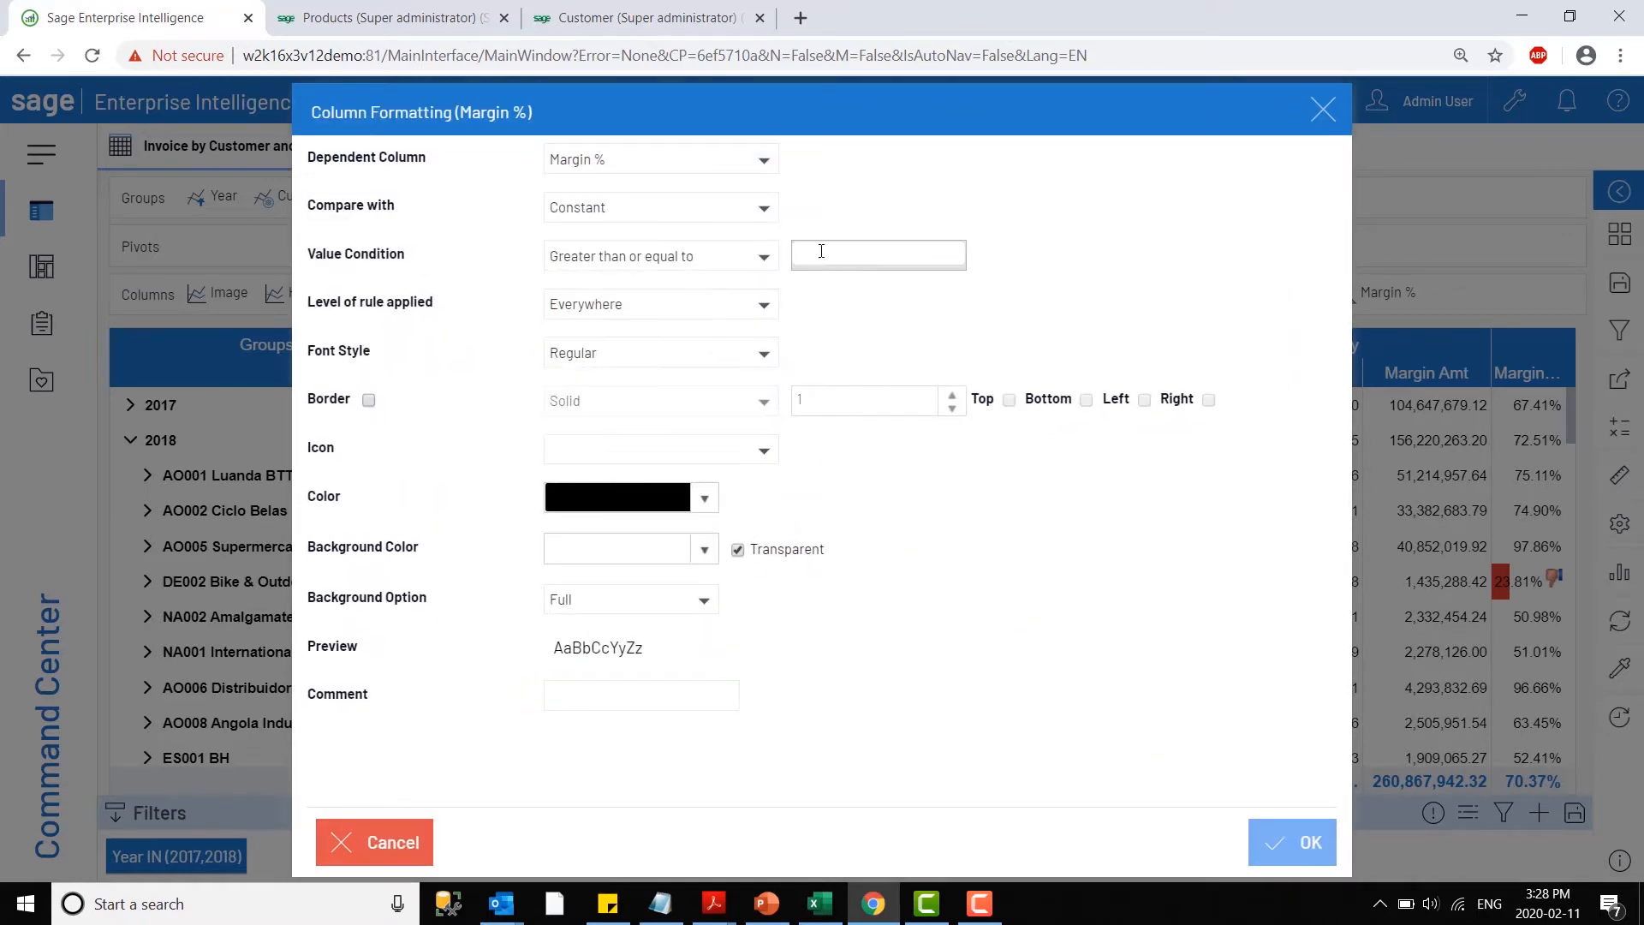
{"action": "left_click", "coordinate": [821, 251]}
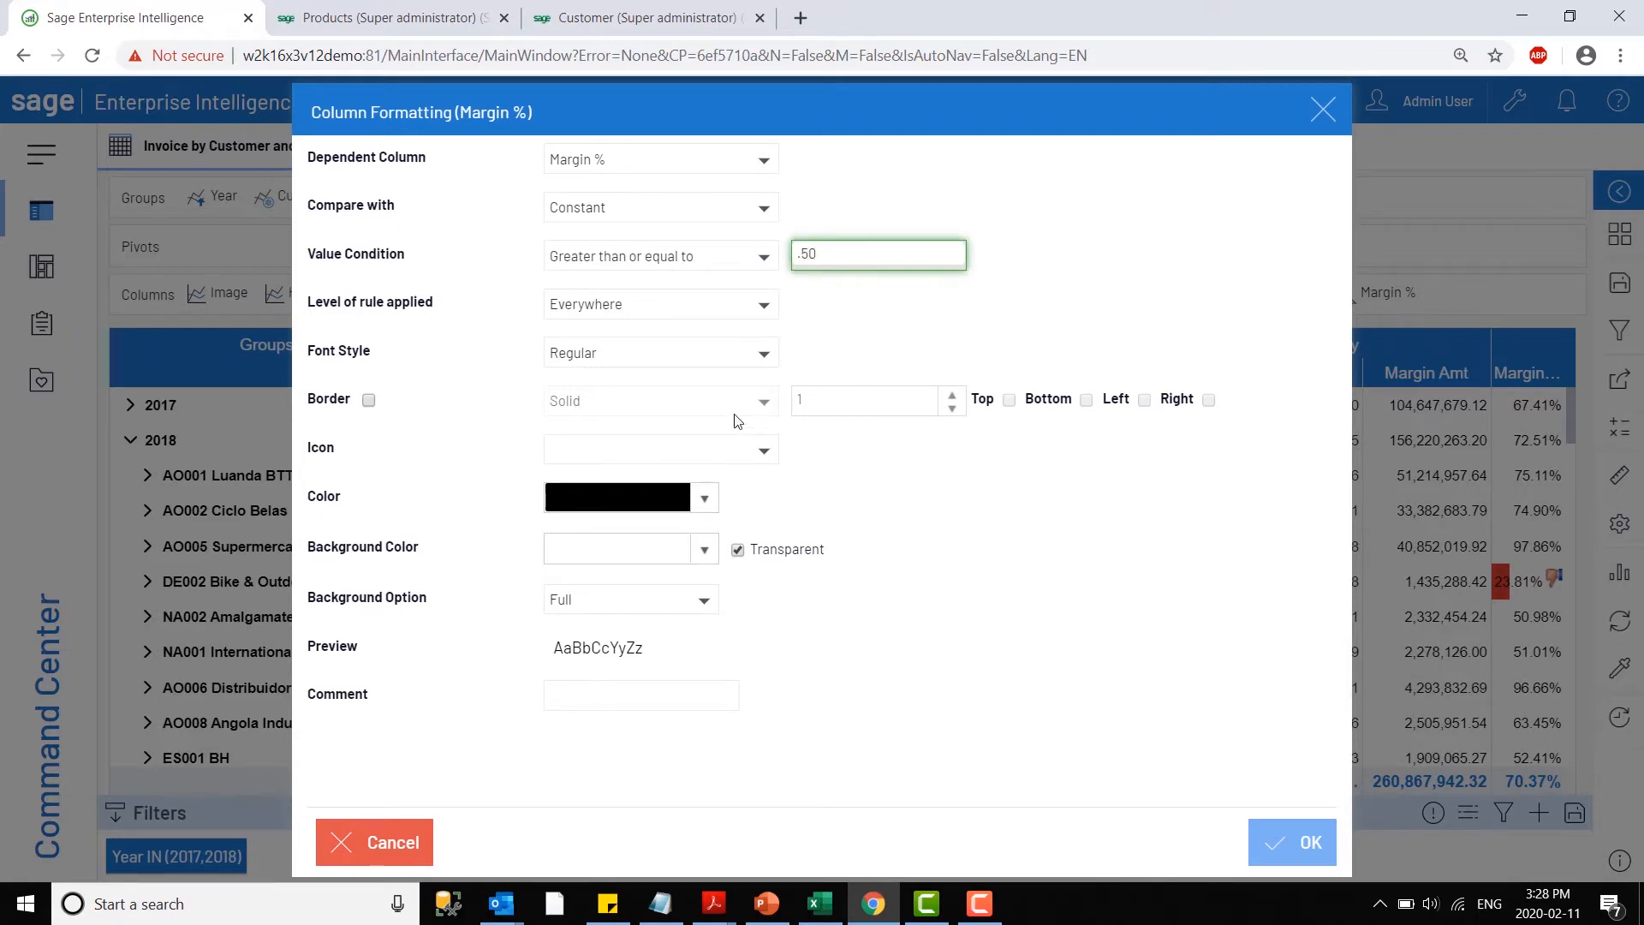
- Give the second rule a thumbs-up icon and a green background based on cell value, and apply the column formatting
{"action": "left_click", "coordinate": [705, 455]}
{"action": "scroll", "coordinate": [637, 640], "scroll_direction": "down", "scroll_amount": 6}
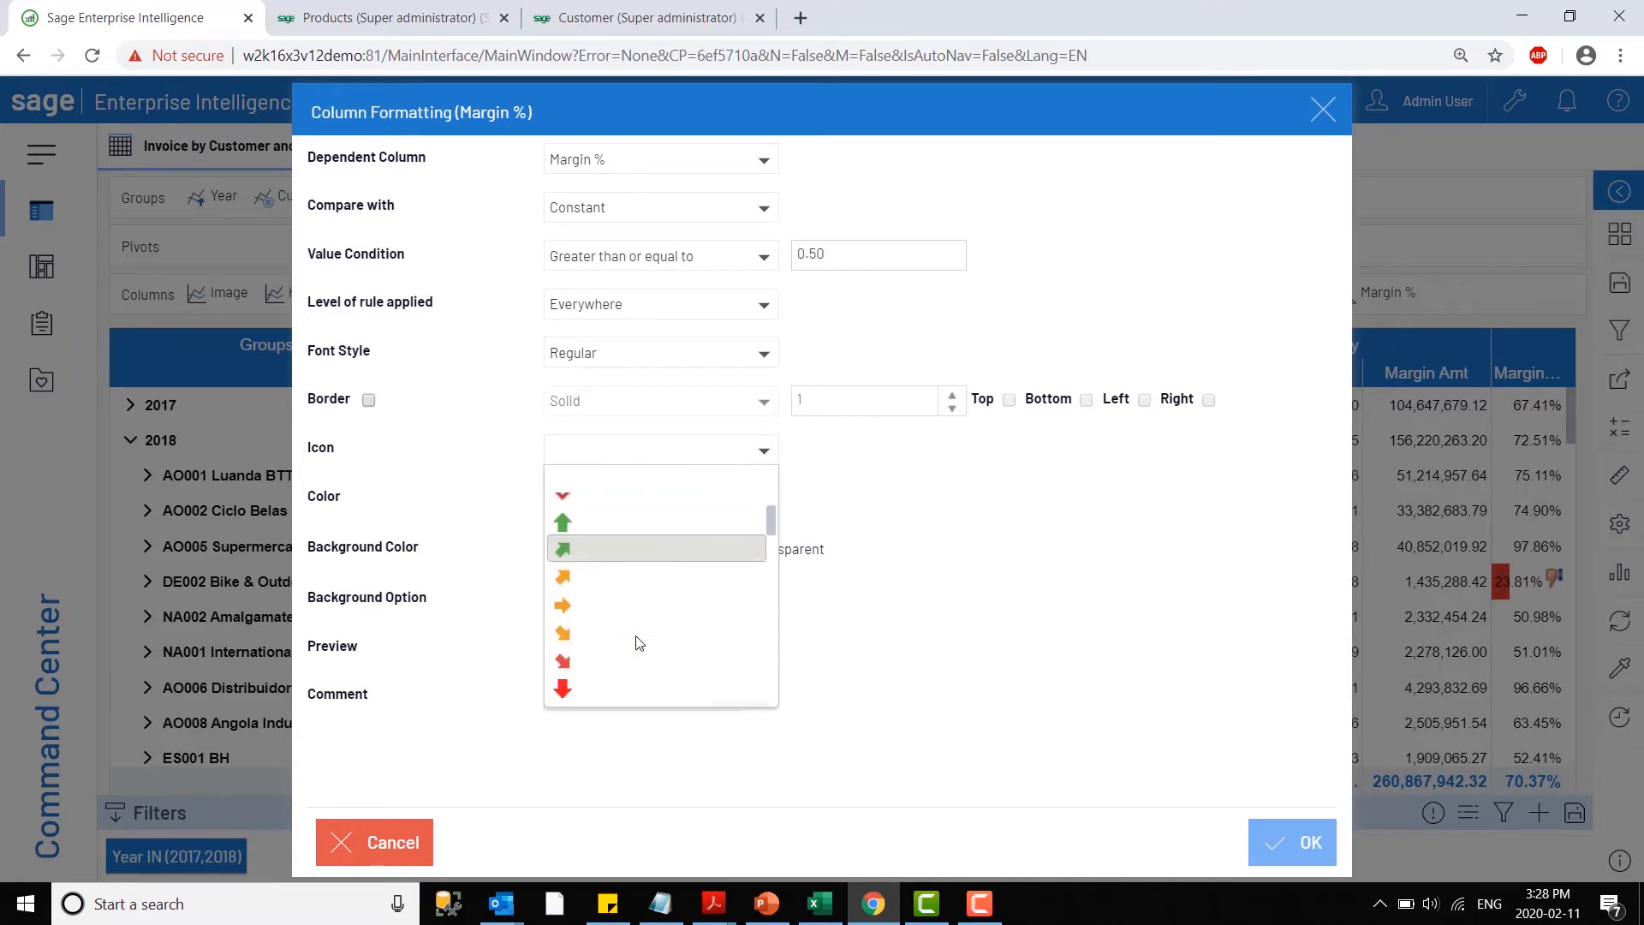
{"action": "scroll", "coordinate": [583, 541], "scroll_direction": "up", "scroll_amount": 3}
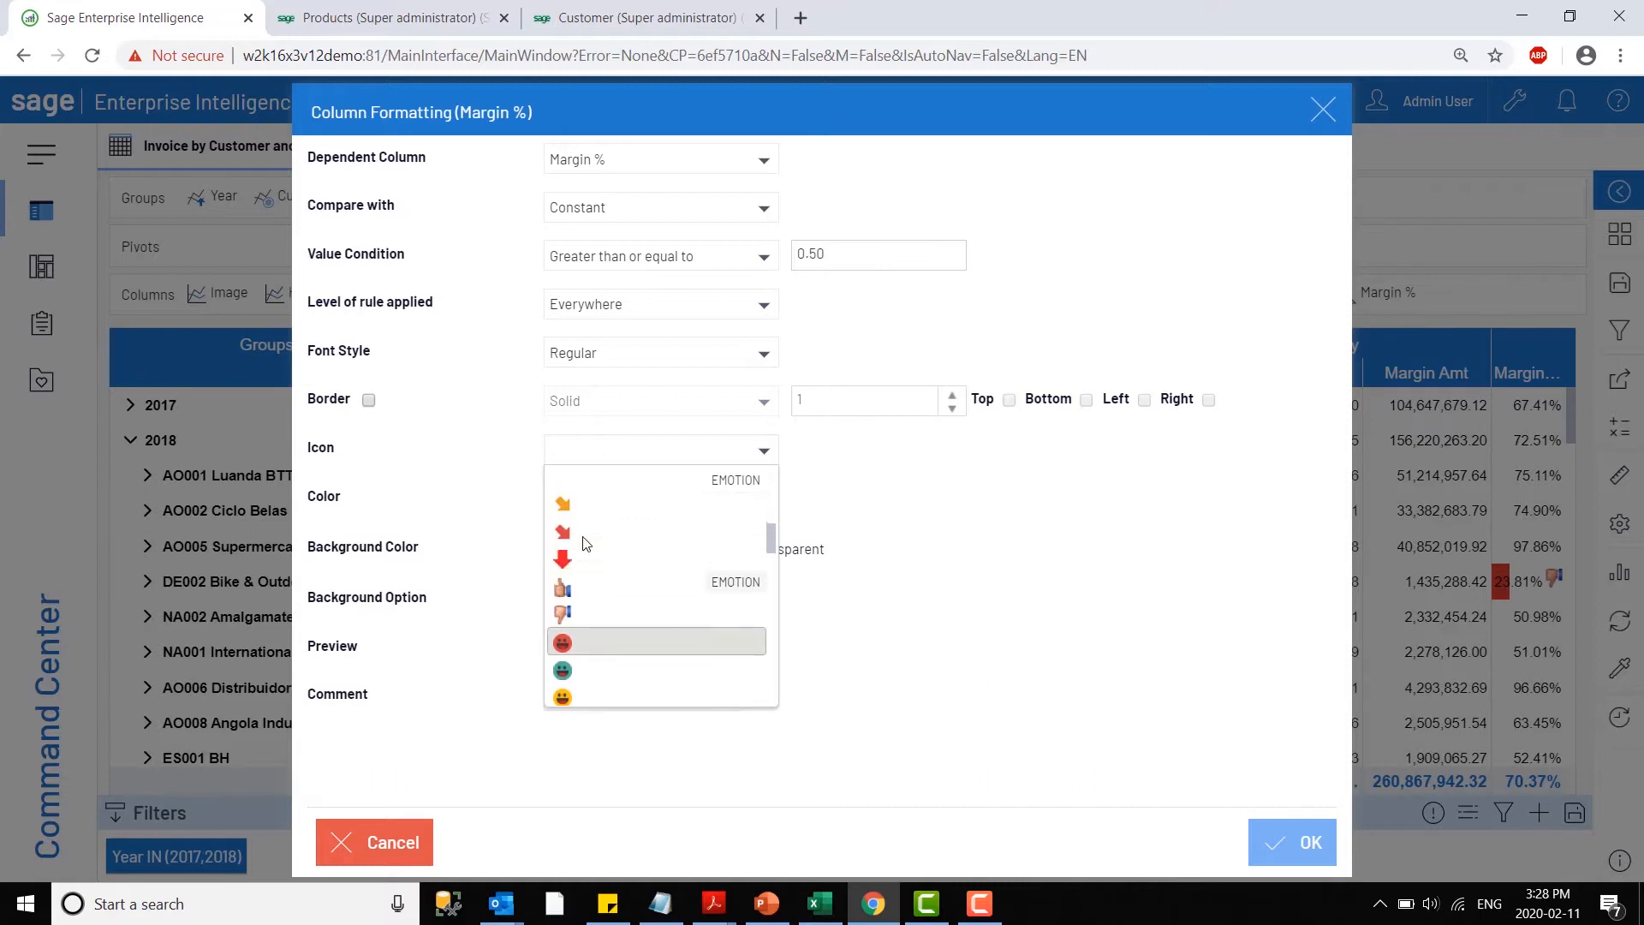
{"action": "left_click", "coordinate": [634, 599]}
{"action": "left_click", "coordinate": [638, 553]}
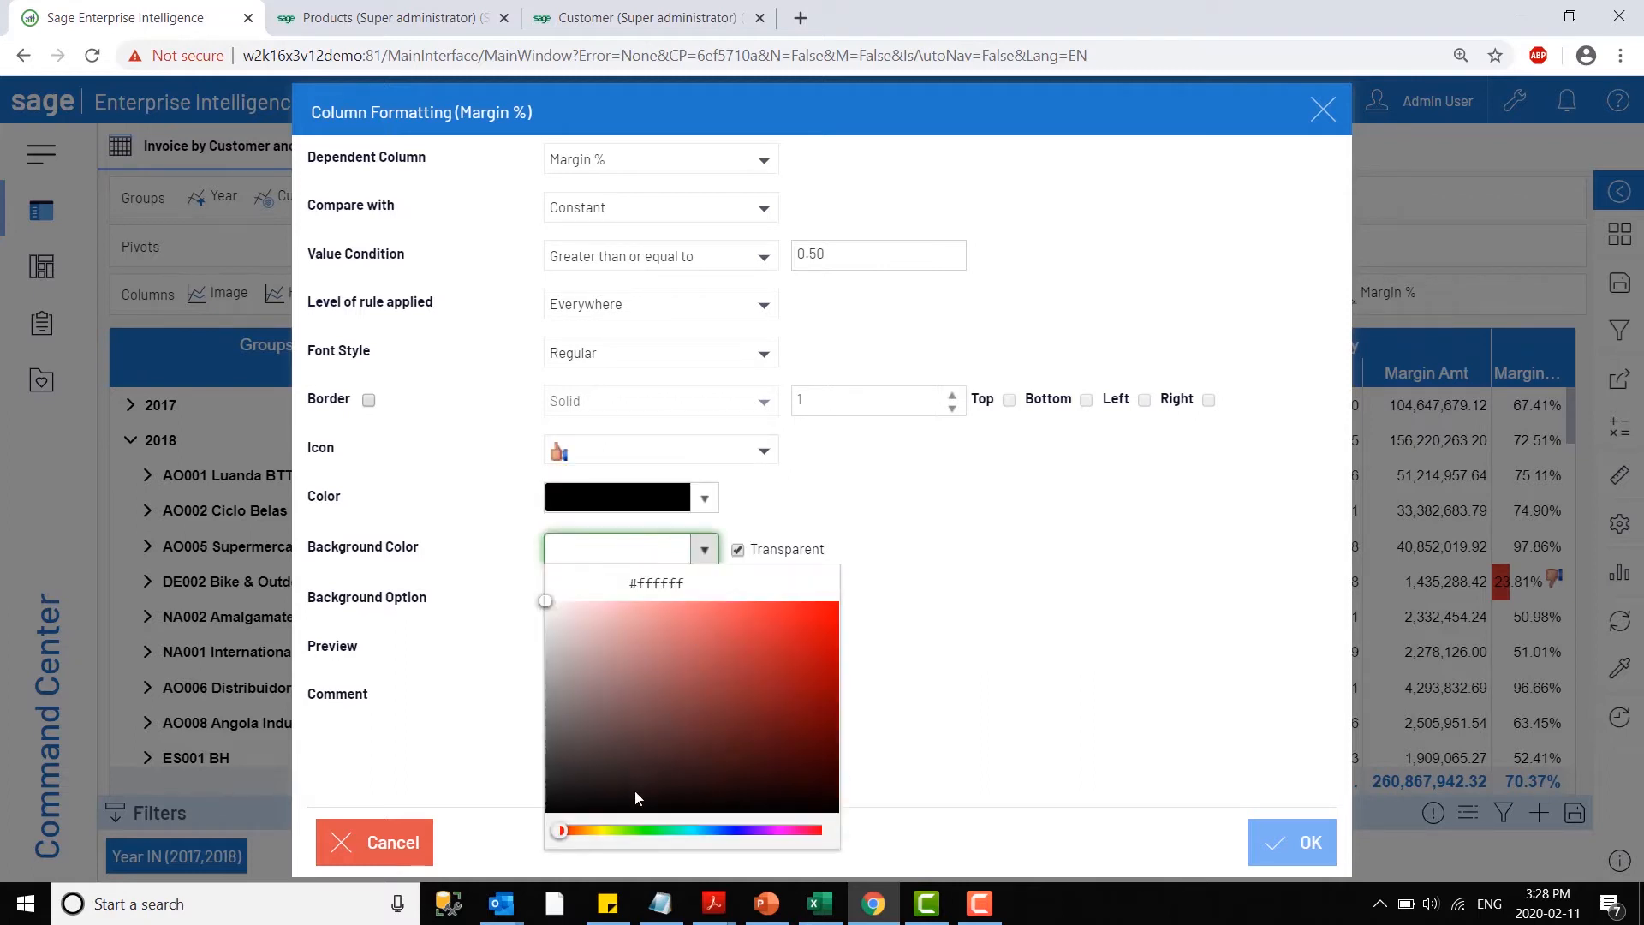
{"action": "left_click", "coordinate": [641, 830]}
{"action": "left_click", "coordinate": [753, 661]}
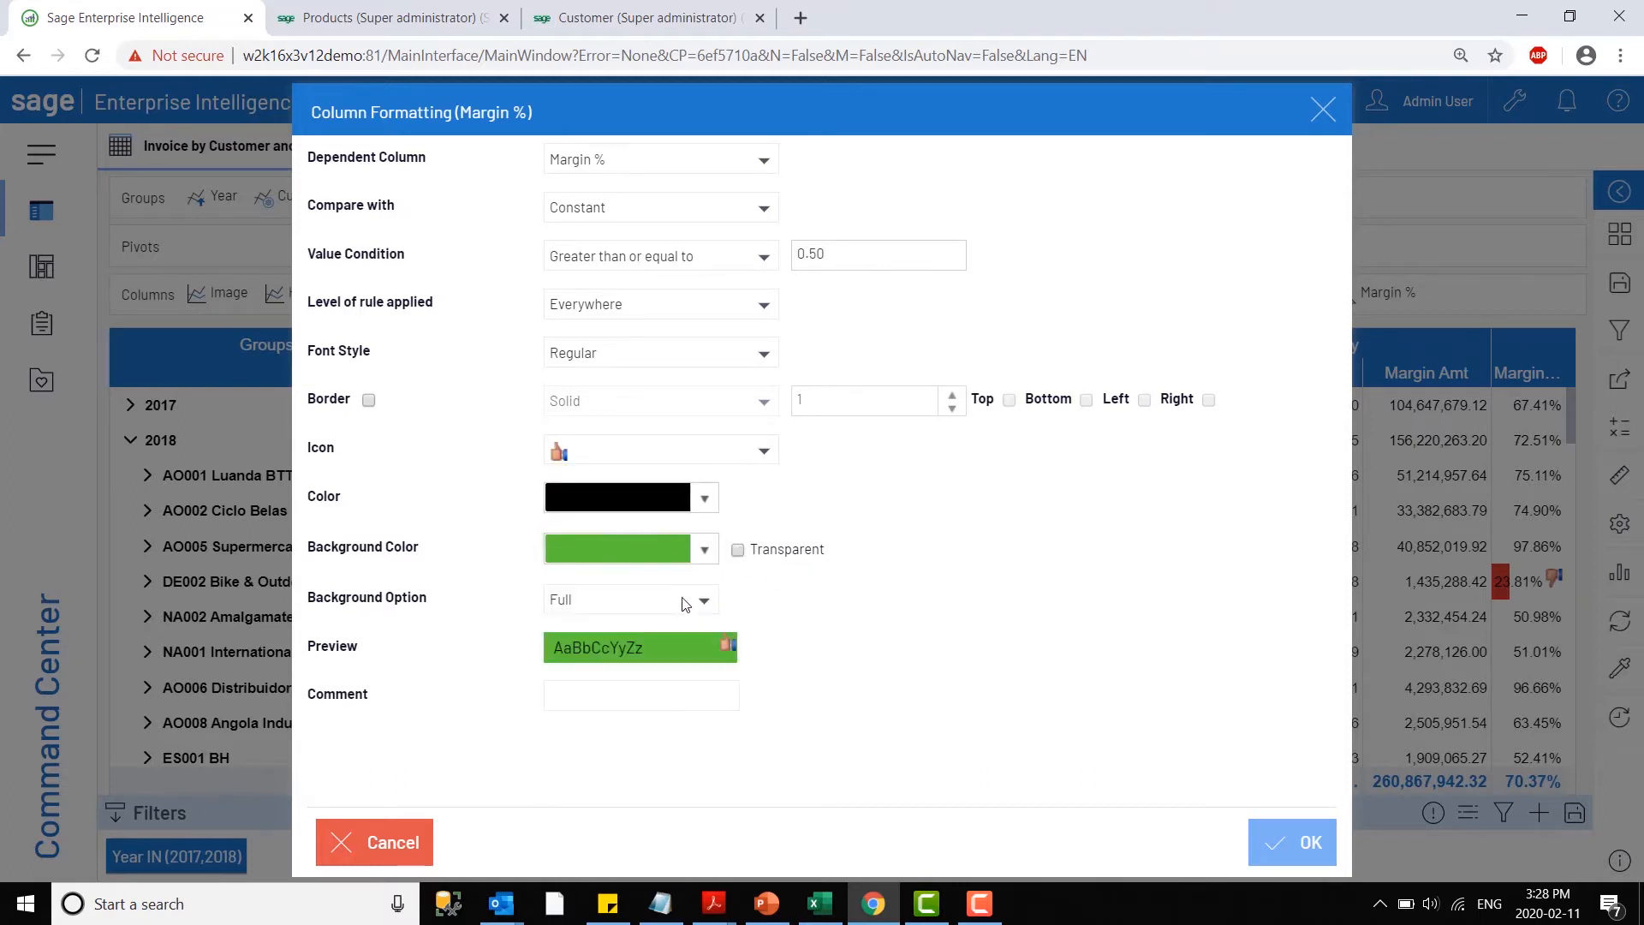
{"action": "left_click", "coordinate": [689, 602]}
{"action": "left_click", "coordinate": [599, 656]}
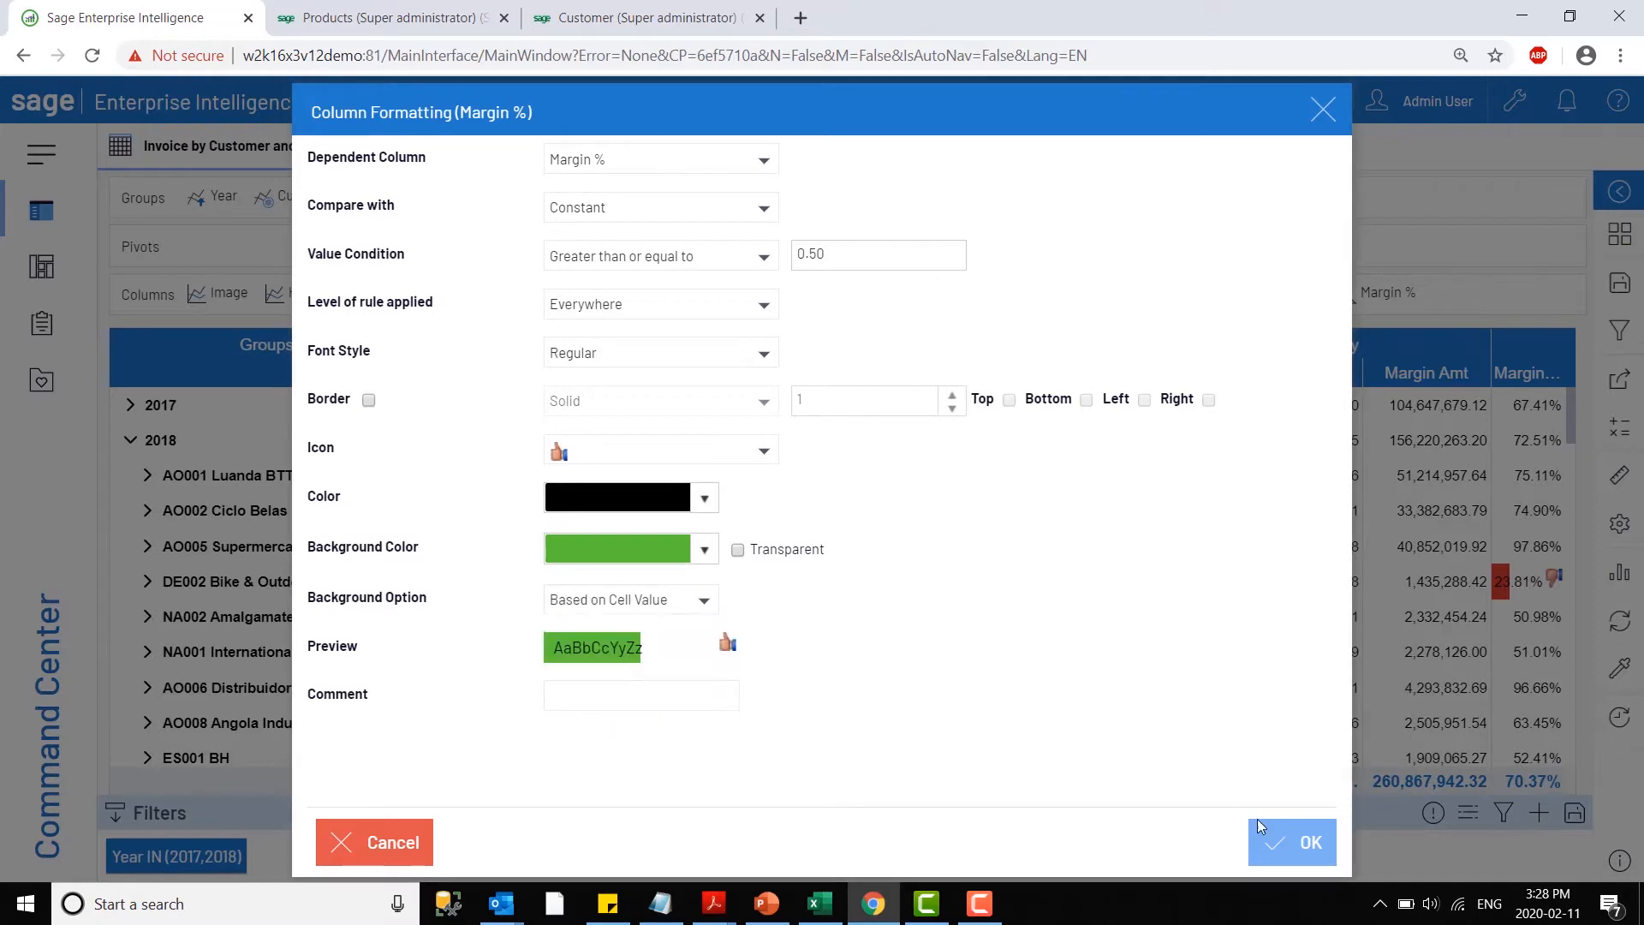
{"action": "left_click", "coordinate": [1288, 847]}
{"action": "left_click", "coordinate": [1280, 848]}
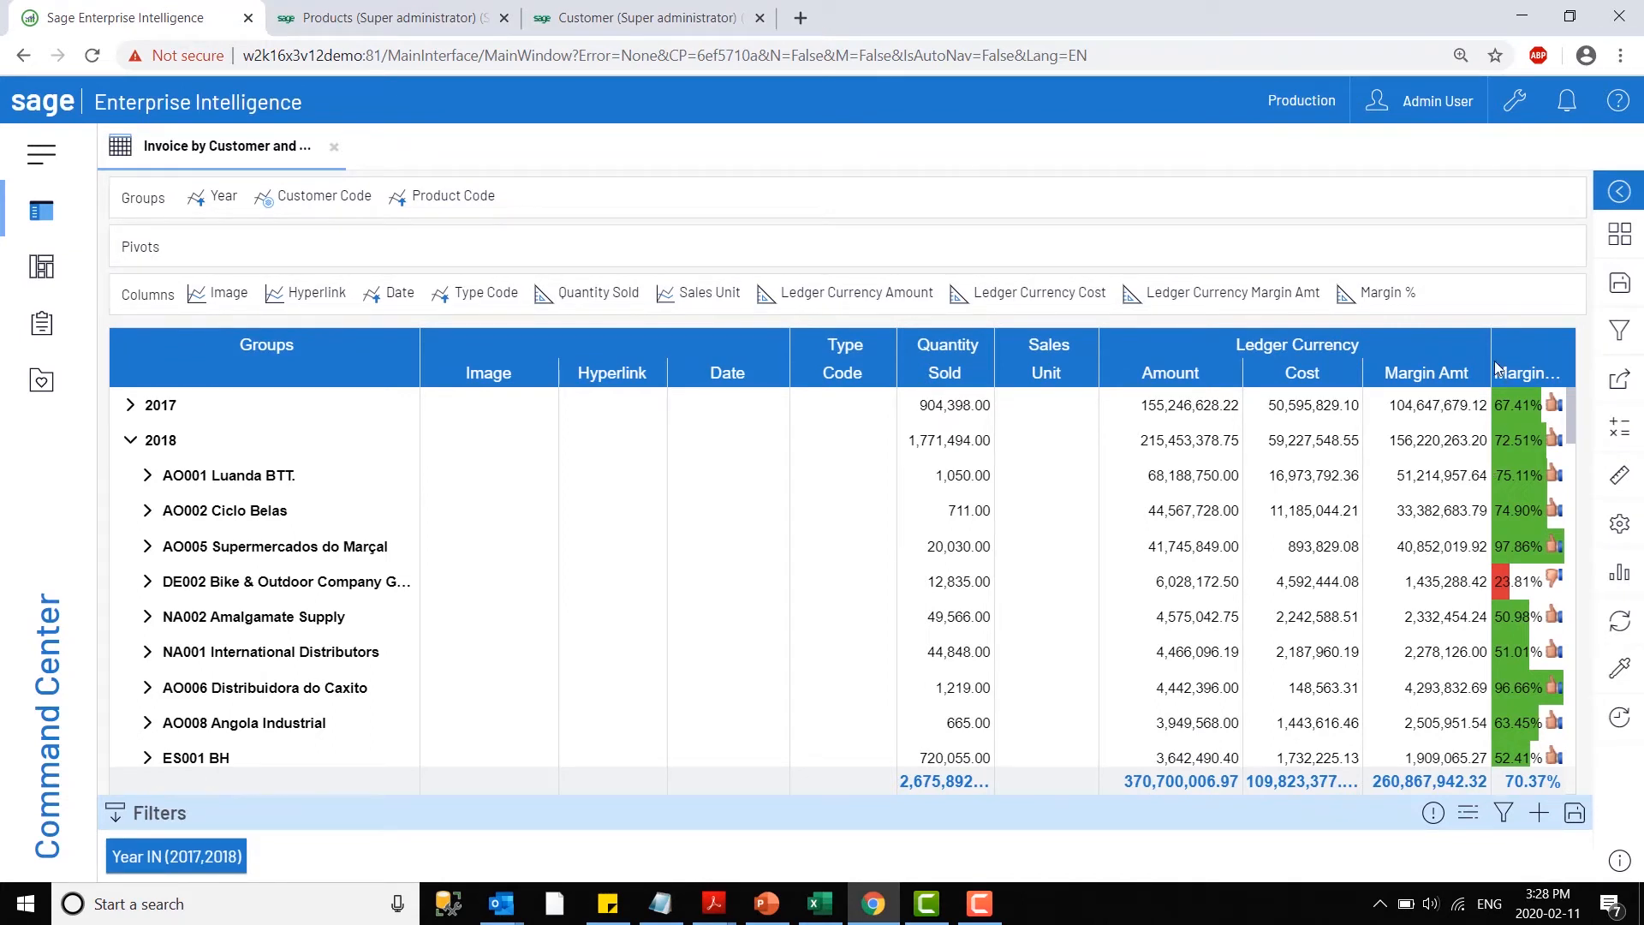
- Widen the Margin % column at the expense of Margin Amt and review the formatted margins down the 2018 customer list
{"action": "left_click_drag", "start_coordinate": [1492, 361], "coordinate": [1277, 382]}
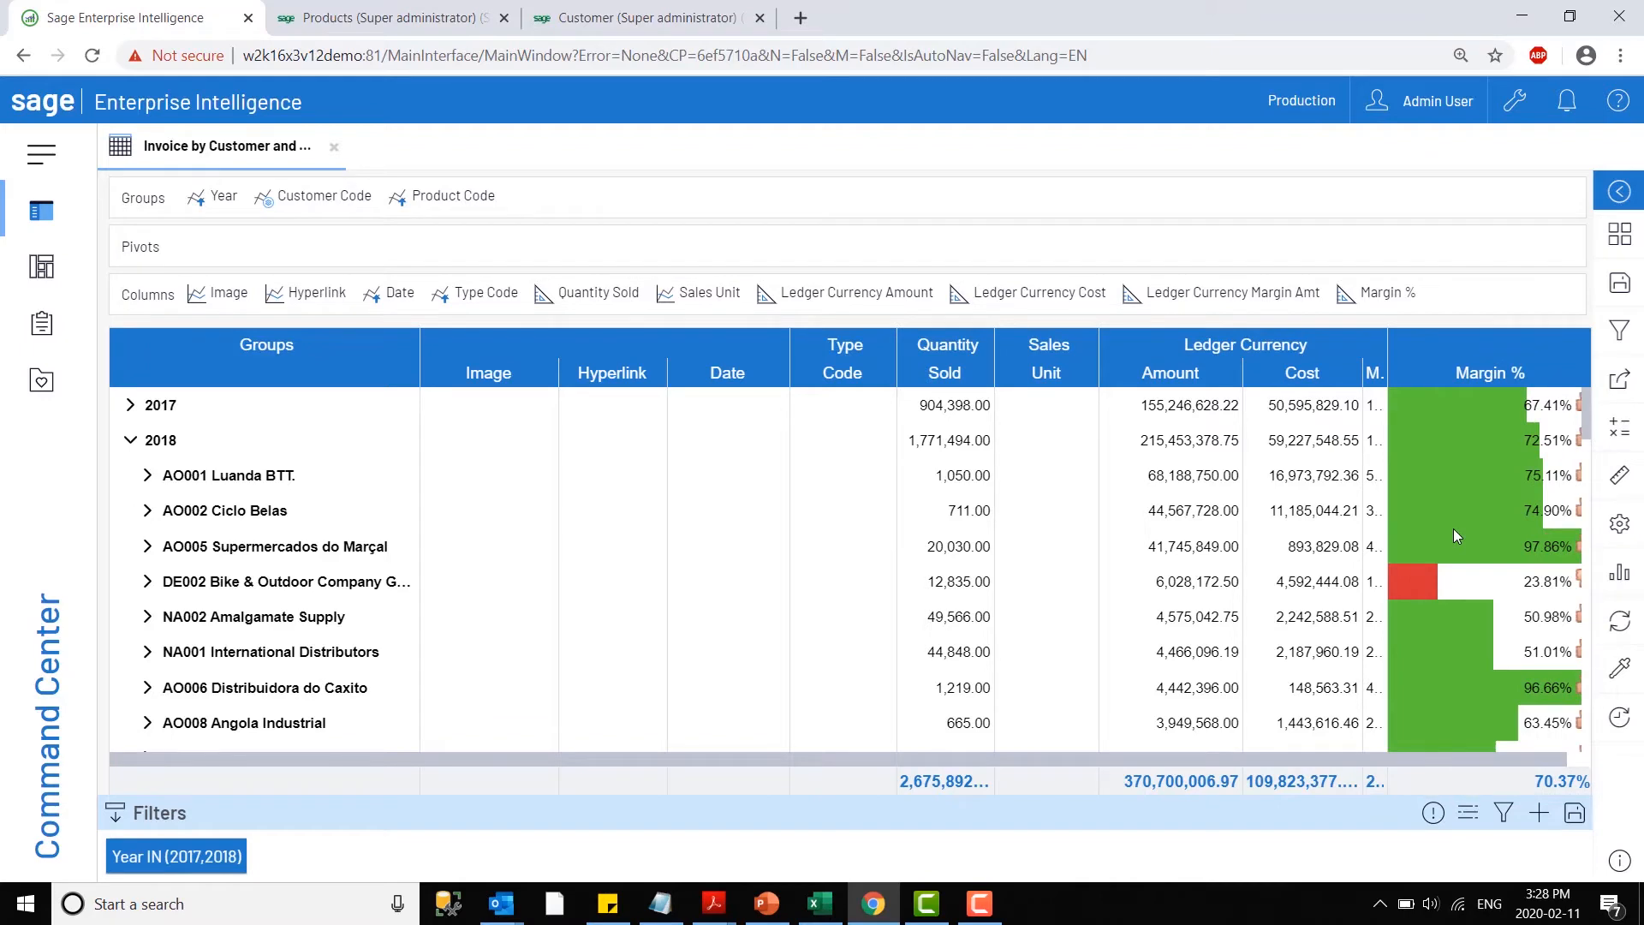
{"action": "scroll", "coordinate": [1471, 600], "scroll_direction": "down", "scroll_amount": 5}
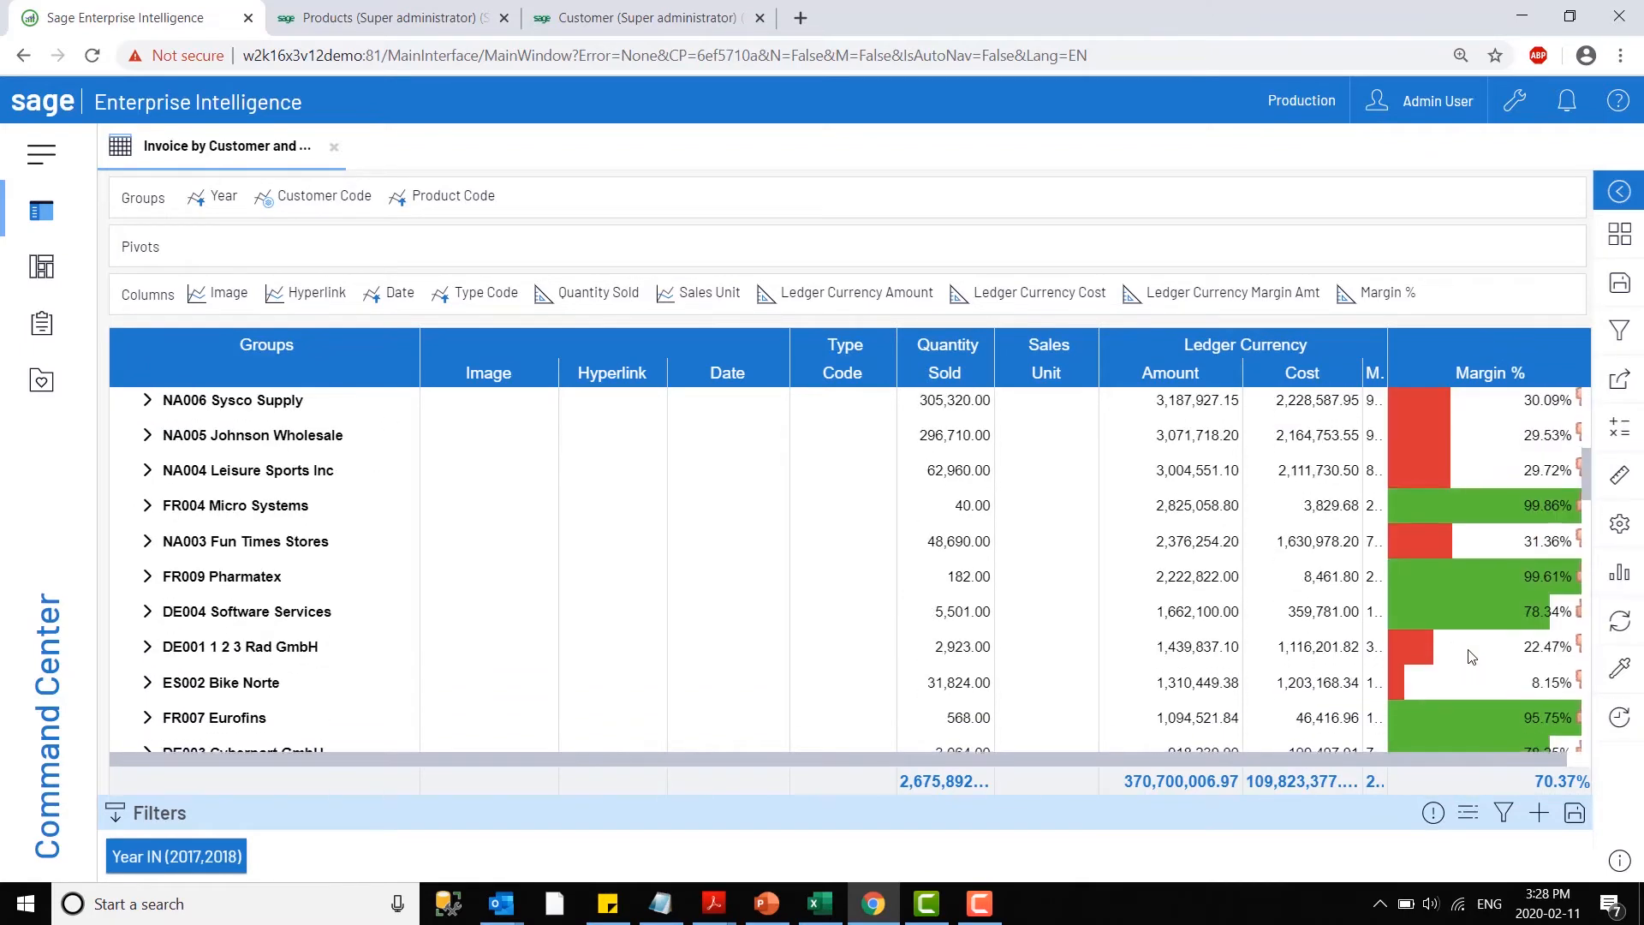
{"action": "scroll", "coordinate": [1471, 656], "scroll_direction": "down", "scroll_amount": 1}
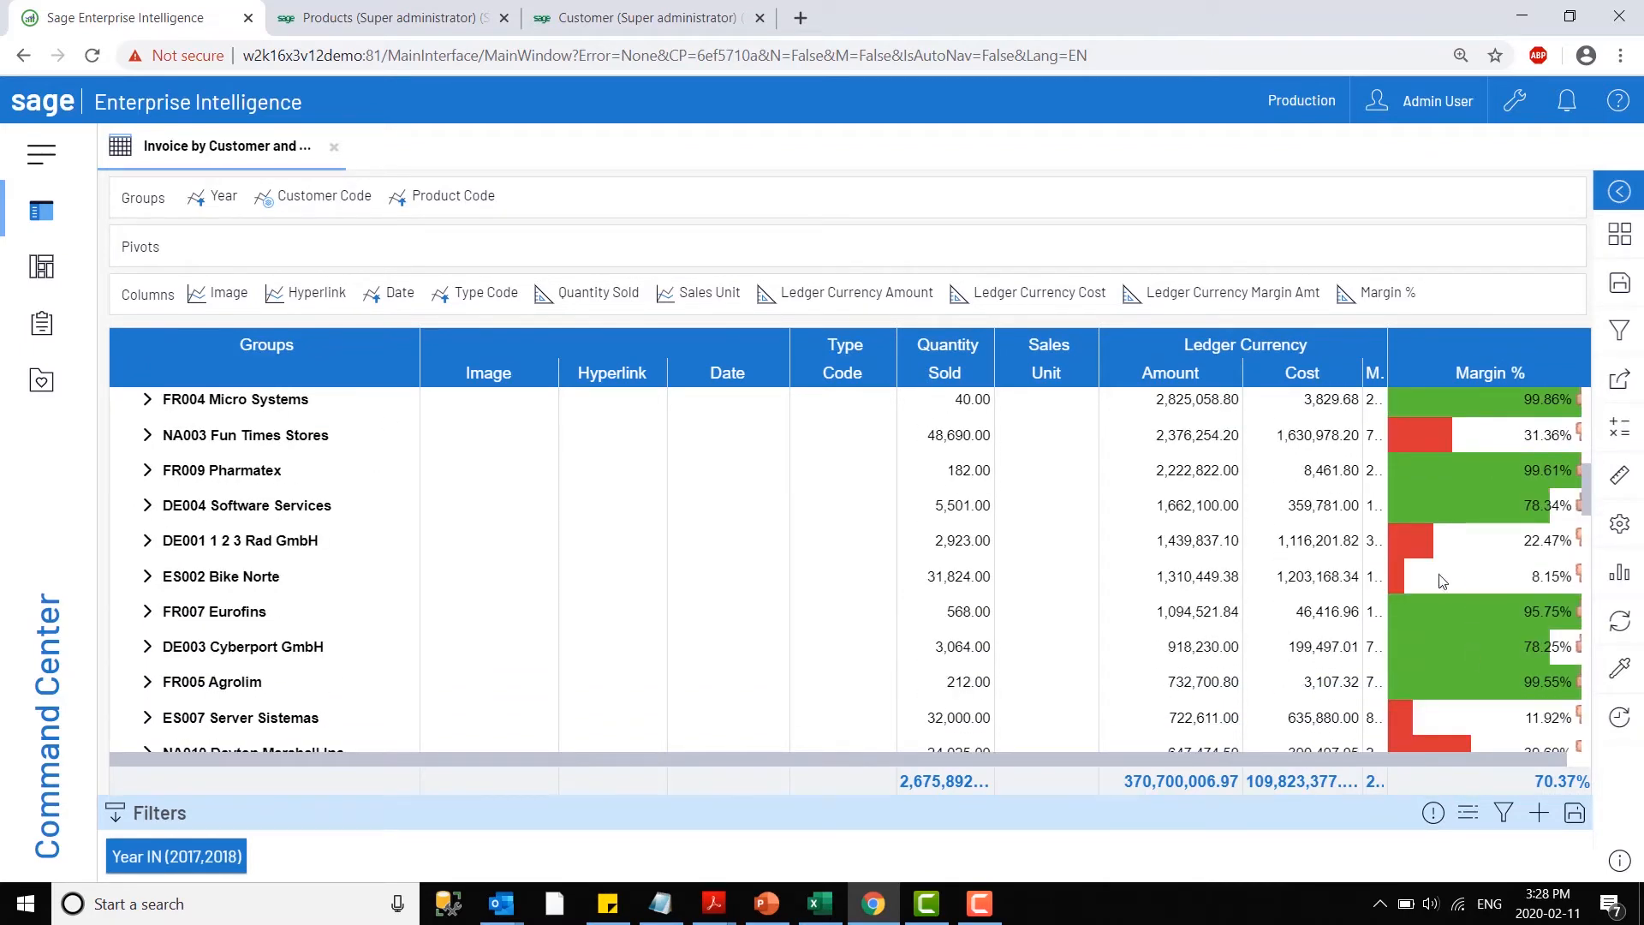
{"action": "mouse_move", "coordinate": [1444, 584]}
{"action": "mouse_move", "coordinate": [1474, 542]}
{"action": "scroll", "coordinate": [1476, 609], "scroll_direction": "down", "scroll_amount": 2}
{"action": "mouse_move", "coordinate": [1491, 650]}
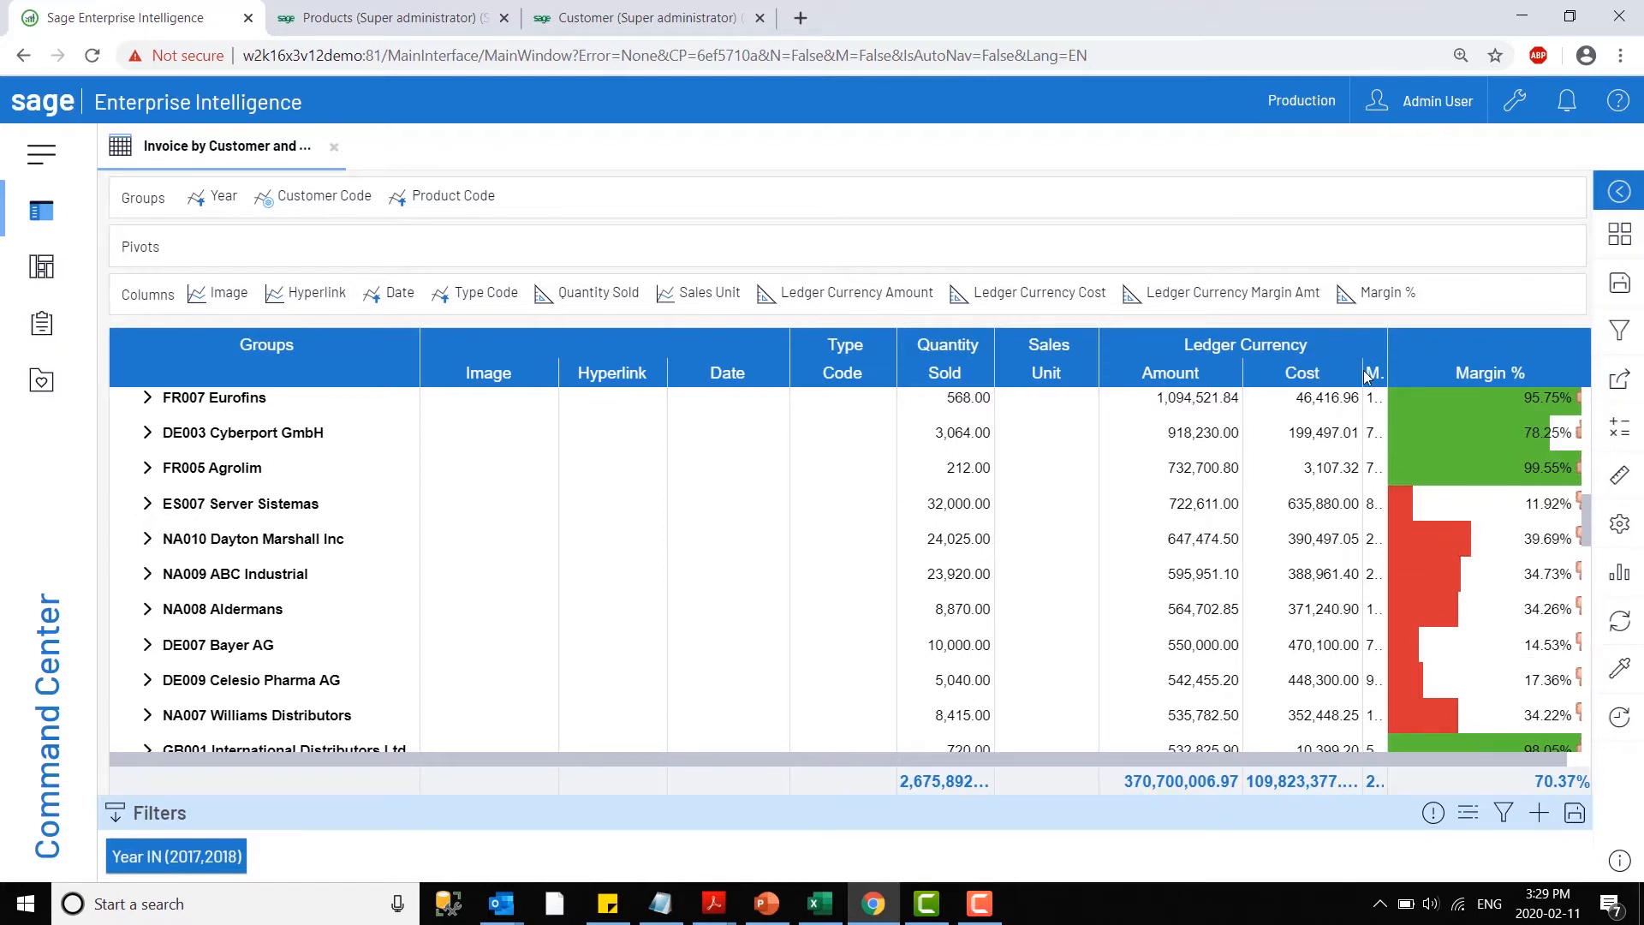
- Narrow the Ledger Currency Cost column and widen the Margin % column into the freed space
{"action": "left_click_drag", "start_coordinate": [1364, 377], "coordinate": [1293, 370]}
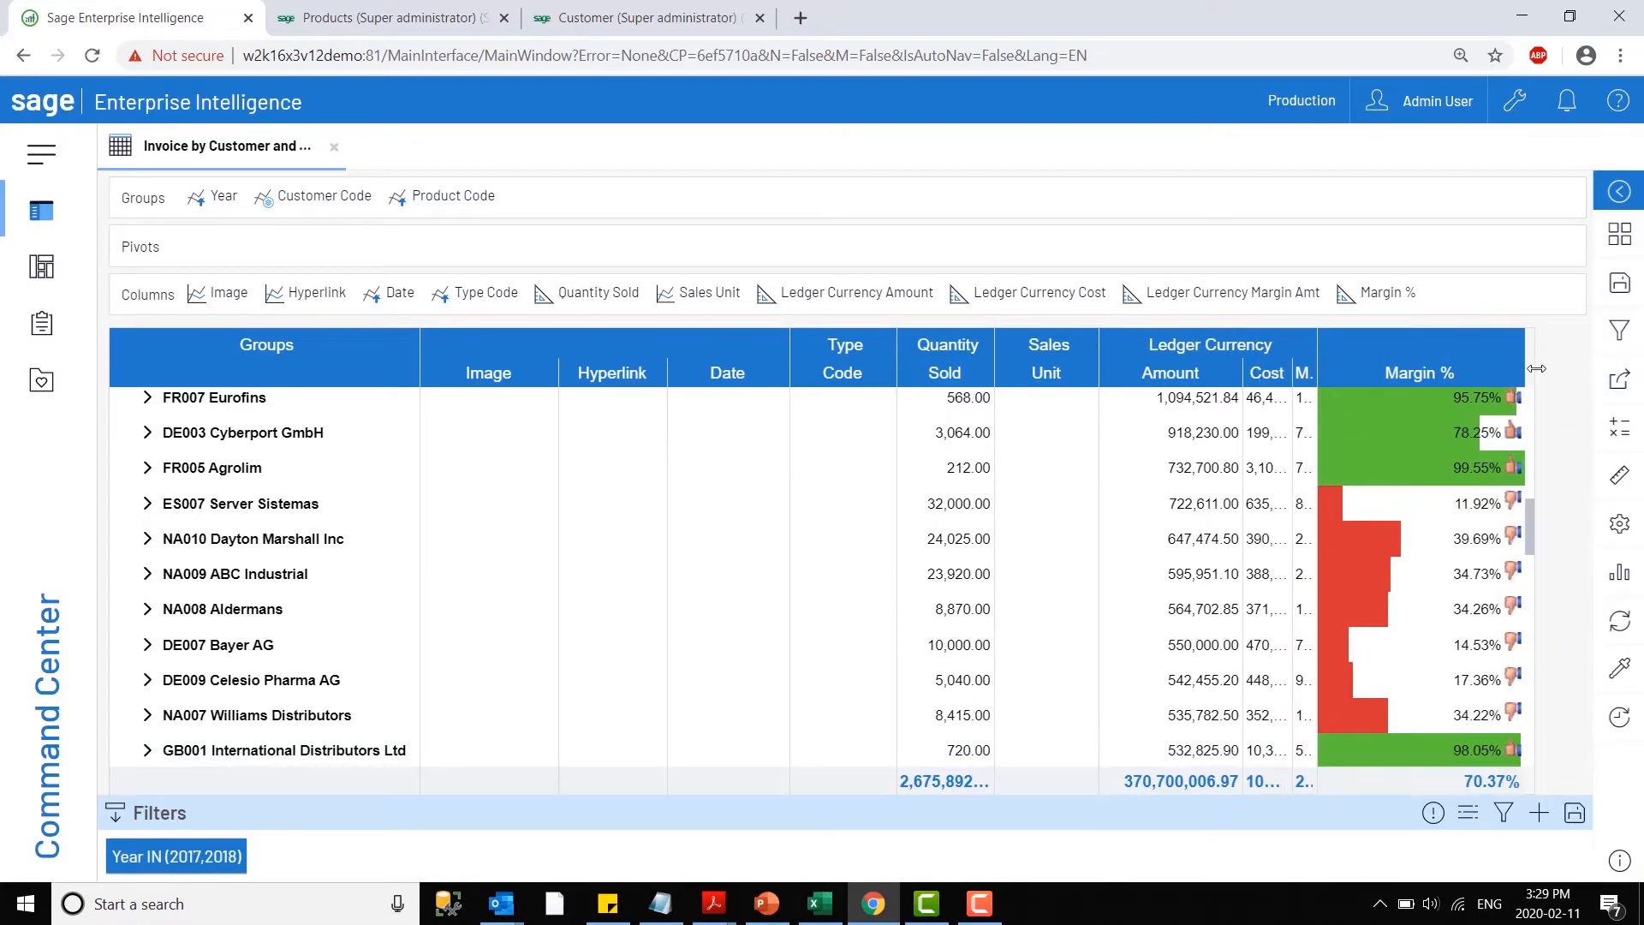
{"action": "left_click_drag", "start_coordinate": [1537, 368], "coordinate": [1594, 368]}
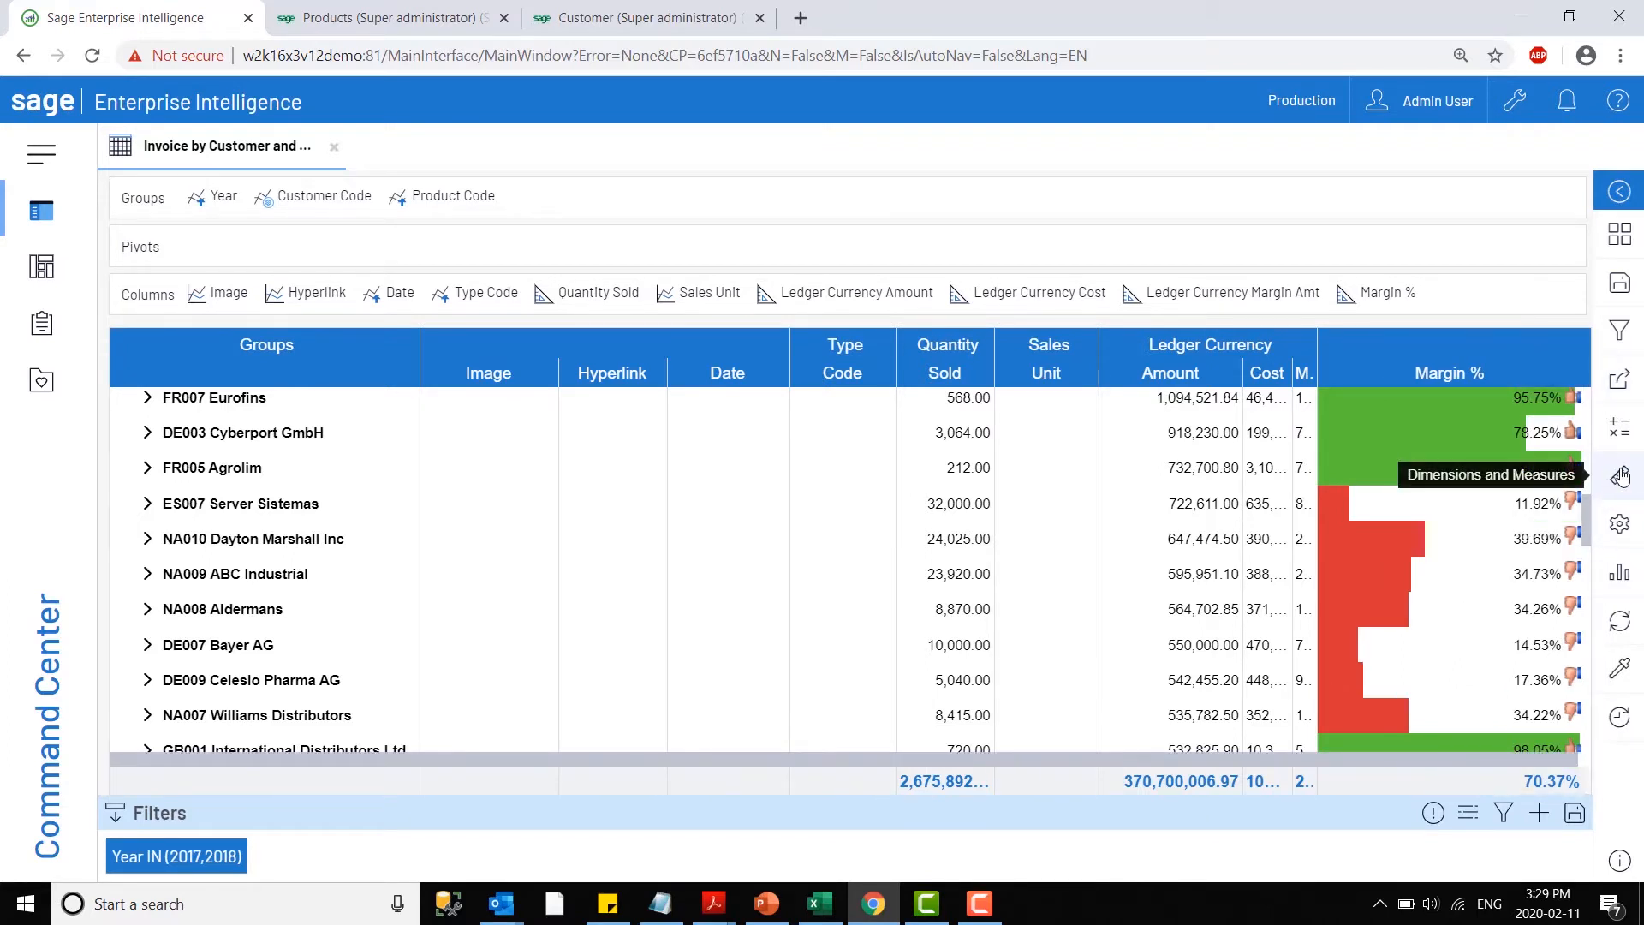
- Add the Quarter dimension from the Time folder to the view's pivots and close the dimensions and measures list
{"action": "left_click", "coordinate": [1621, 477]}
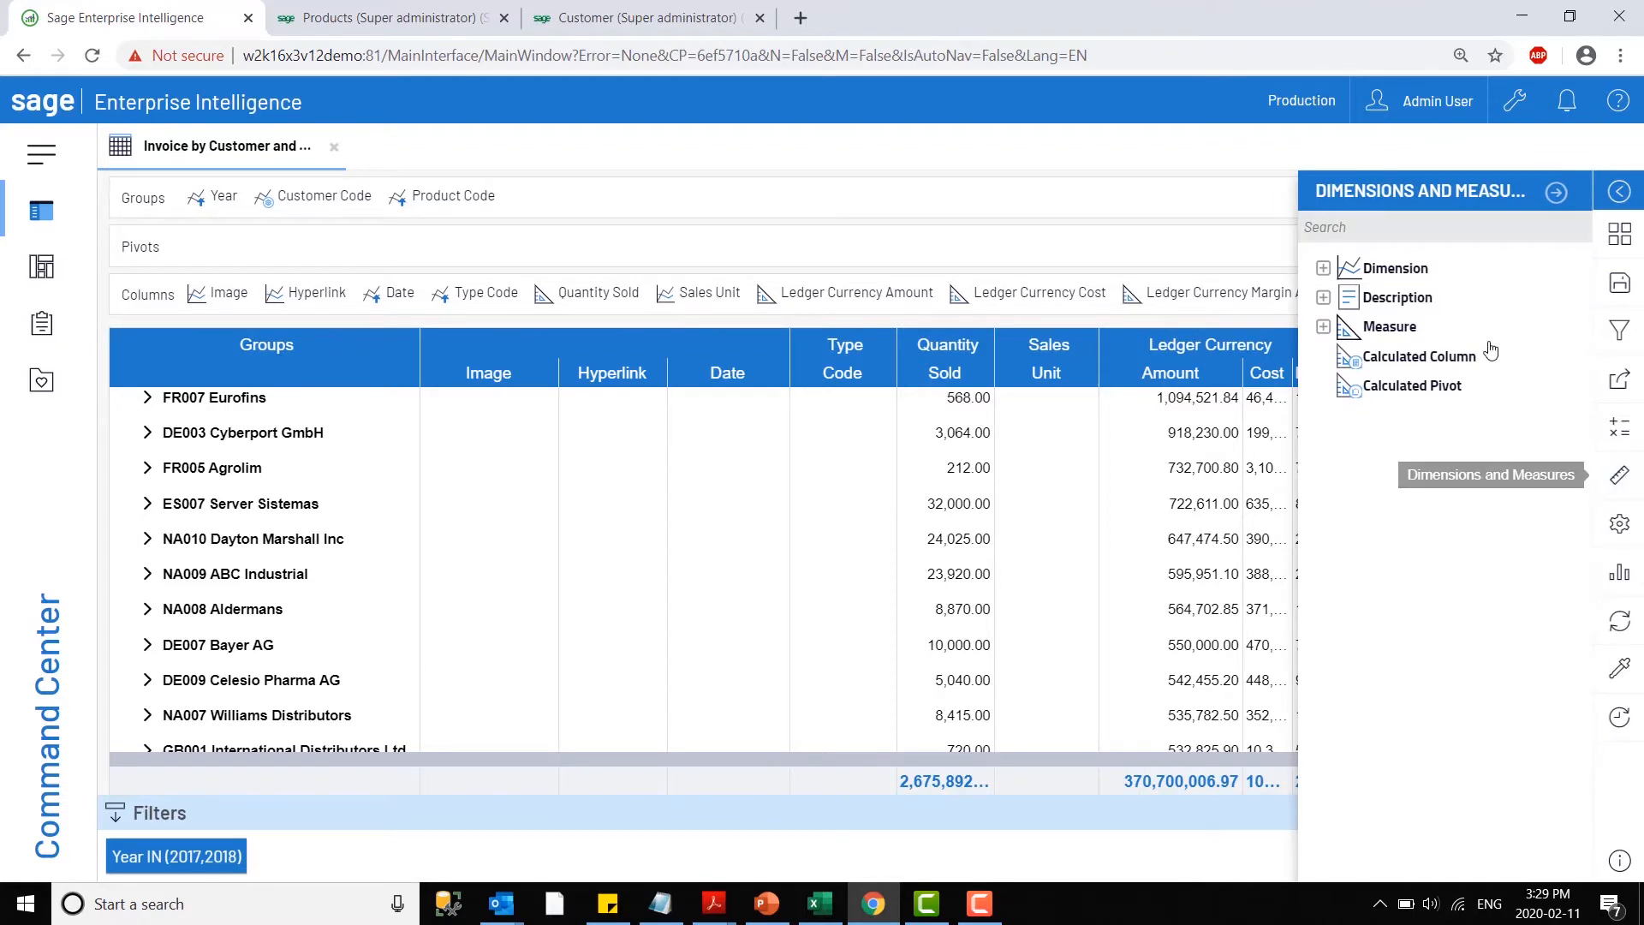
{"action": "left_click", "coordinate": [1323, 326]}
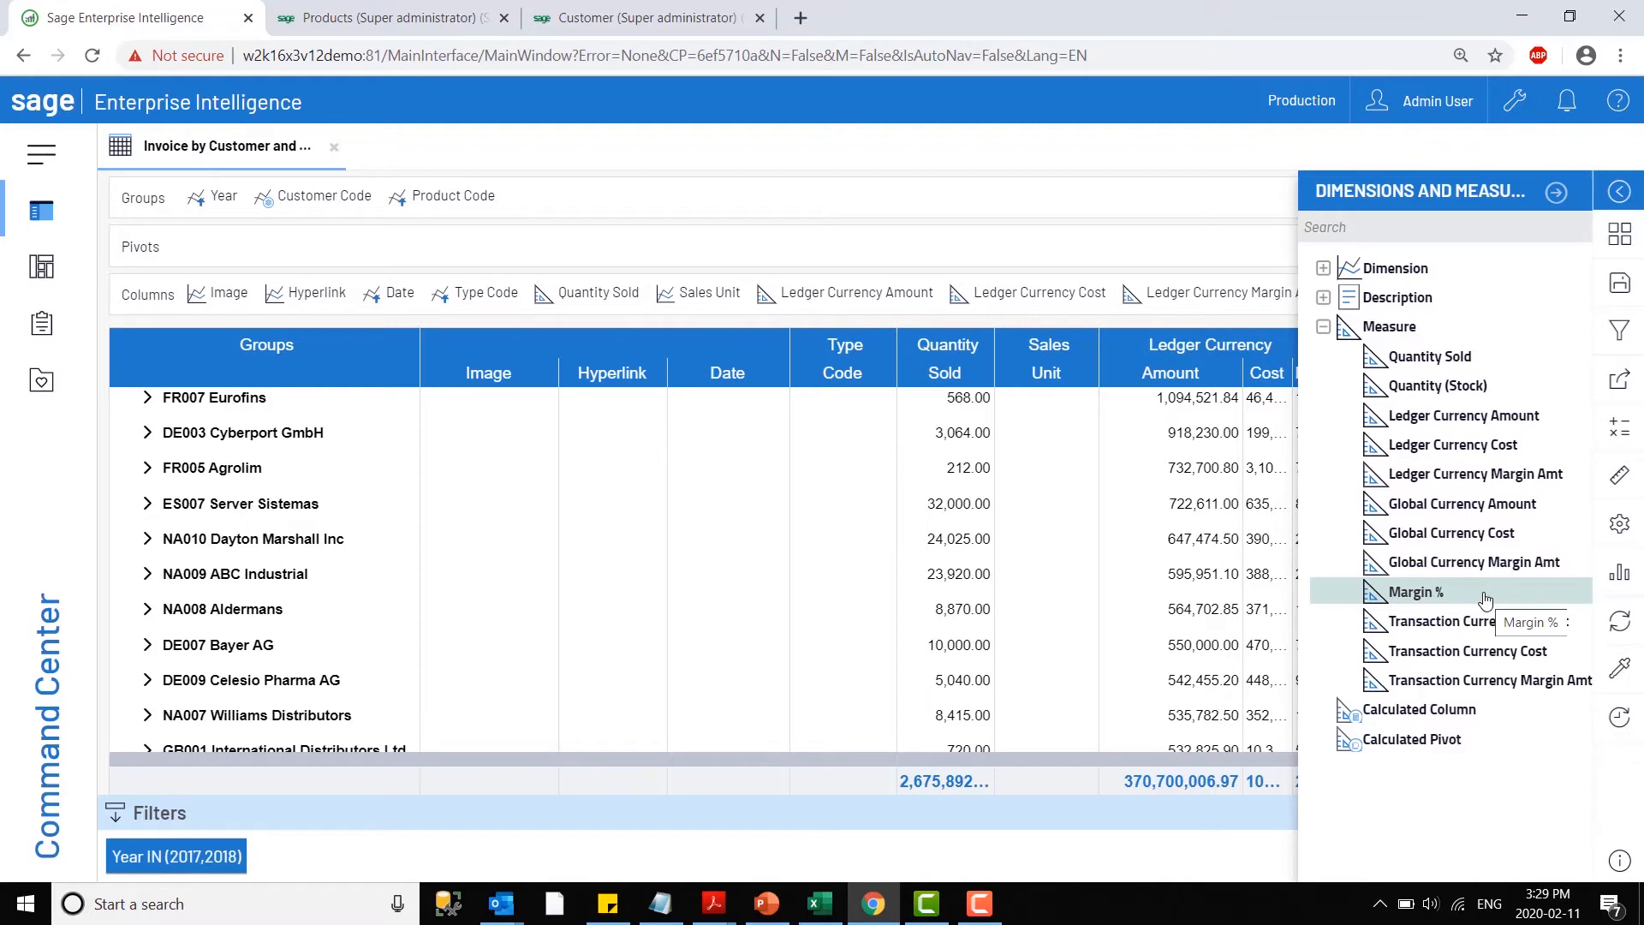
{"action": "left_click", "coordinate": [1323, 268]}
{"action": "scroll", "coordinate": [1370, 531], "scroll_direction": "down", "scroll_amount": 3}
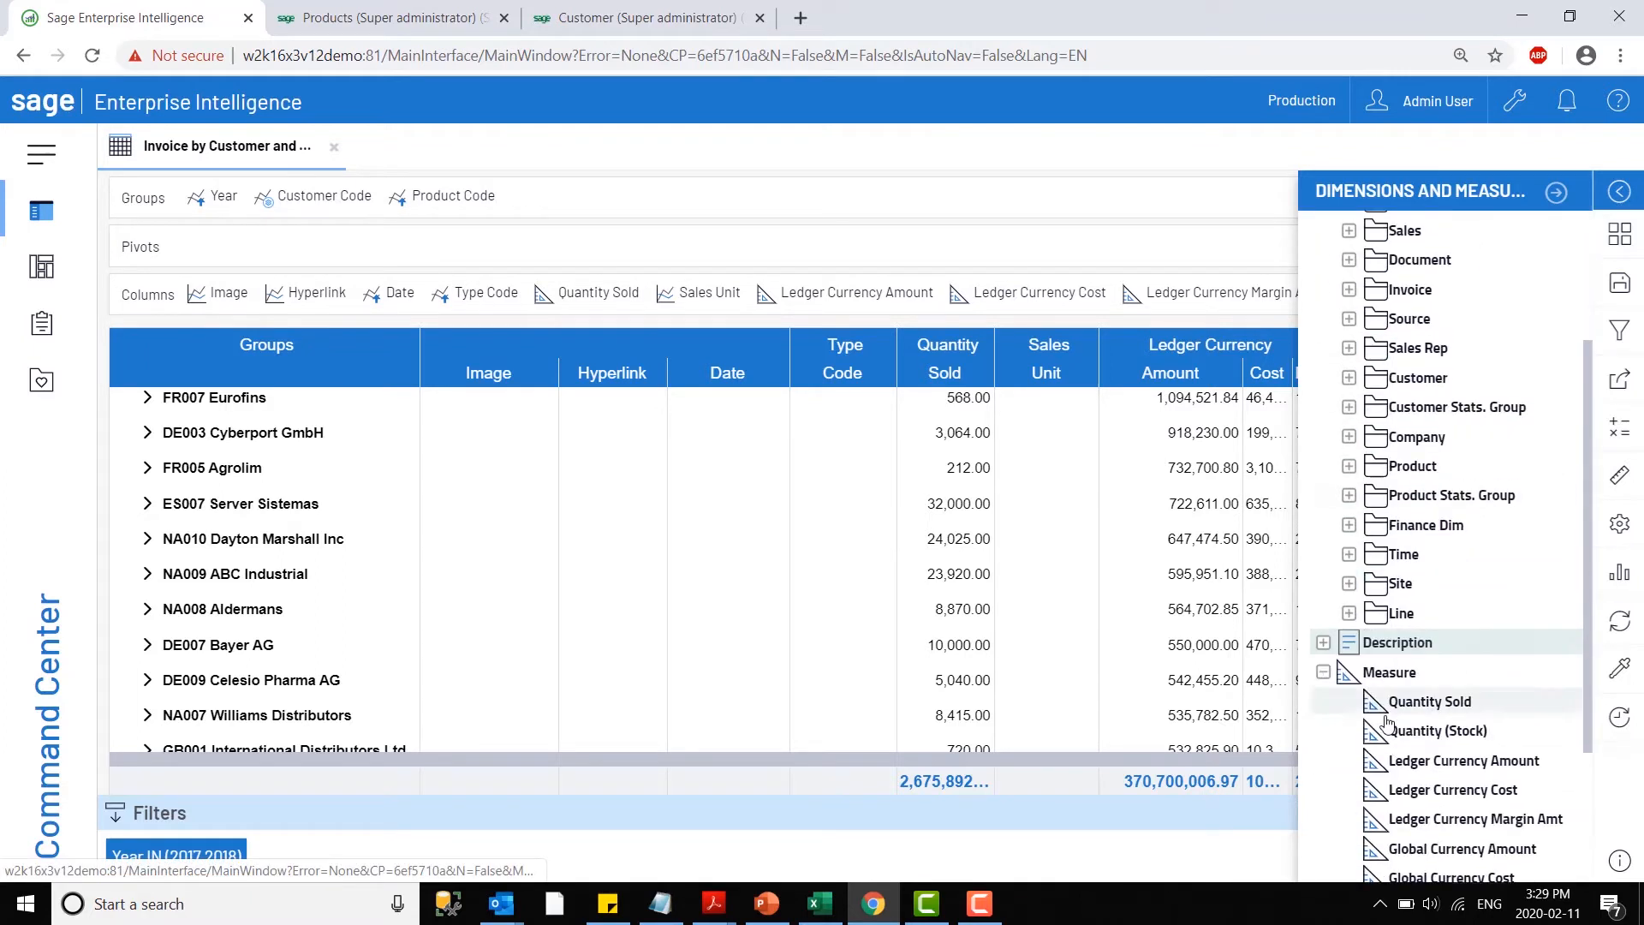
{"action": "left_click", "coordinate": [1348, 555]}
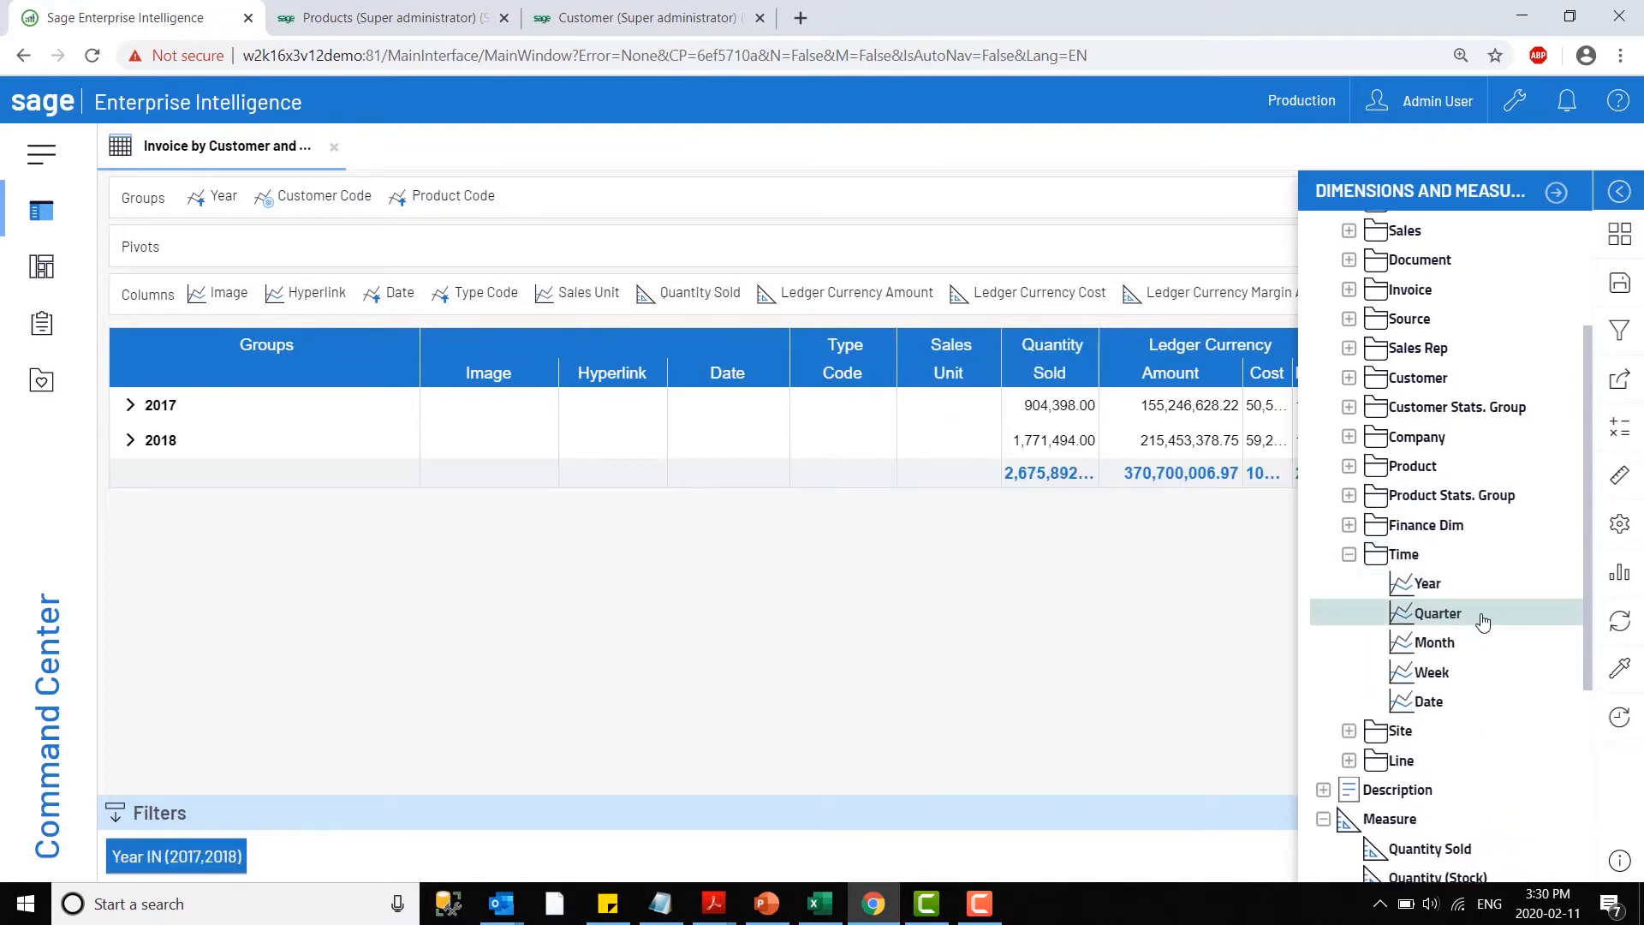
{"action": "left_click_drag", "start_coordinate": [1483, 618], "coordinate": [206, 240]}
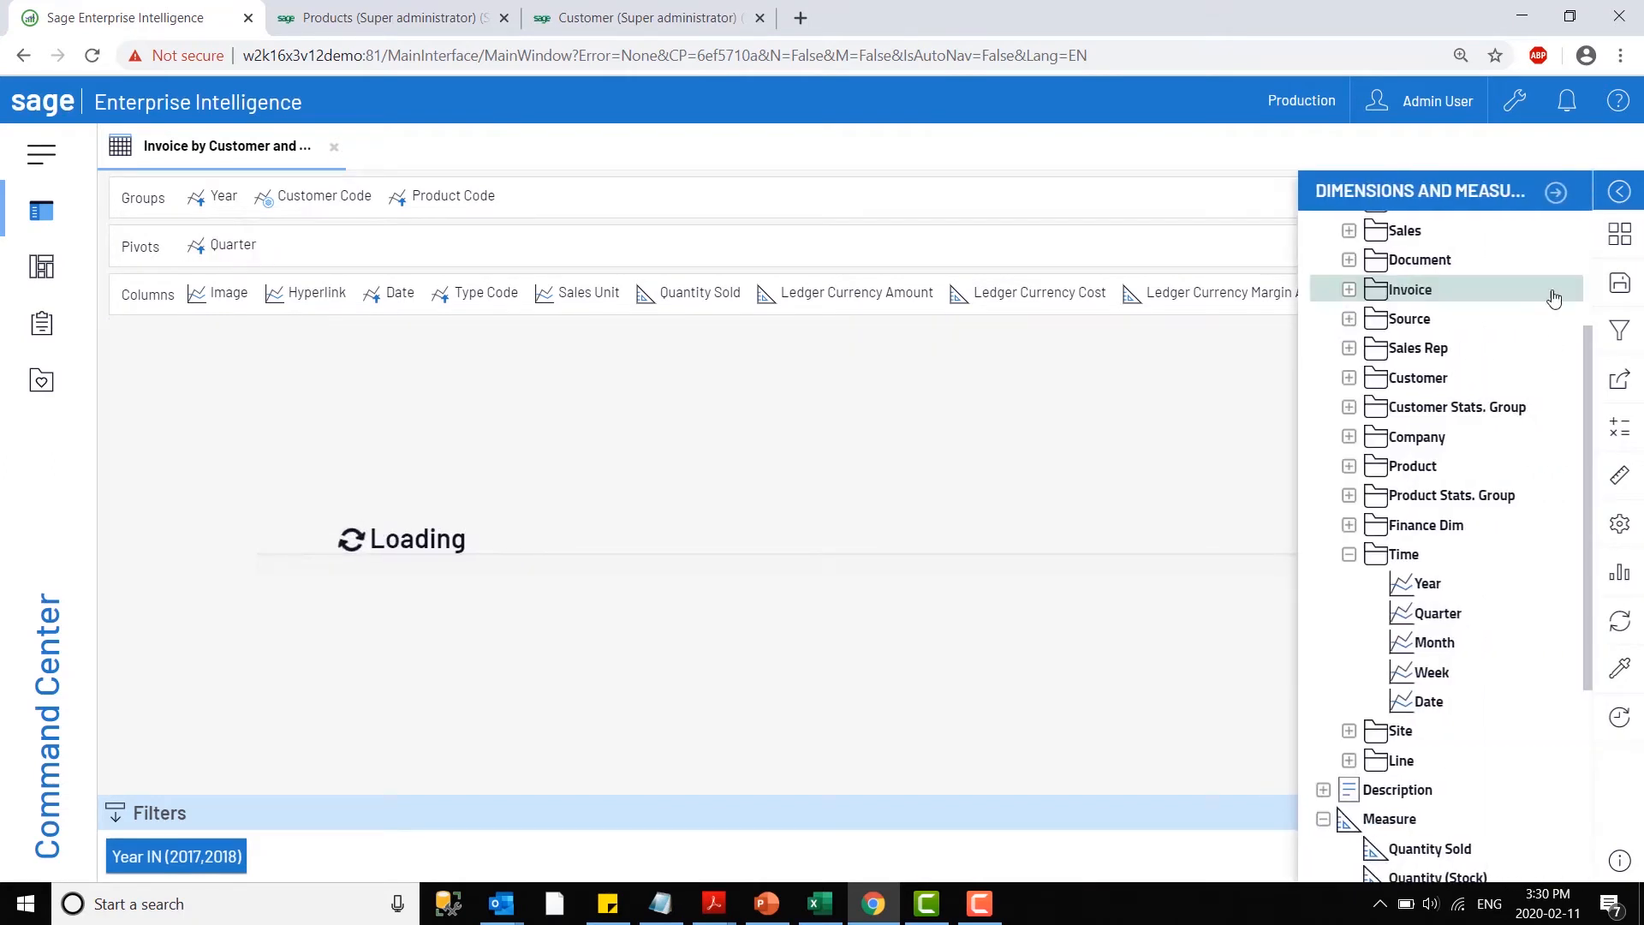
{"action": "left_click", "coordinate": [1557, 193]}
- With updates deferred, remove every column except Ledger Currency Amount and Margin %, and turn updating back on
{"action": "left_click", "coordinate": [1619, 717]}
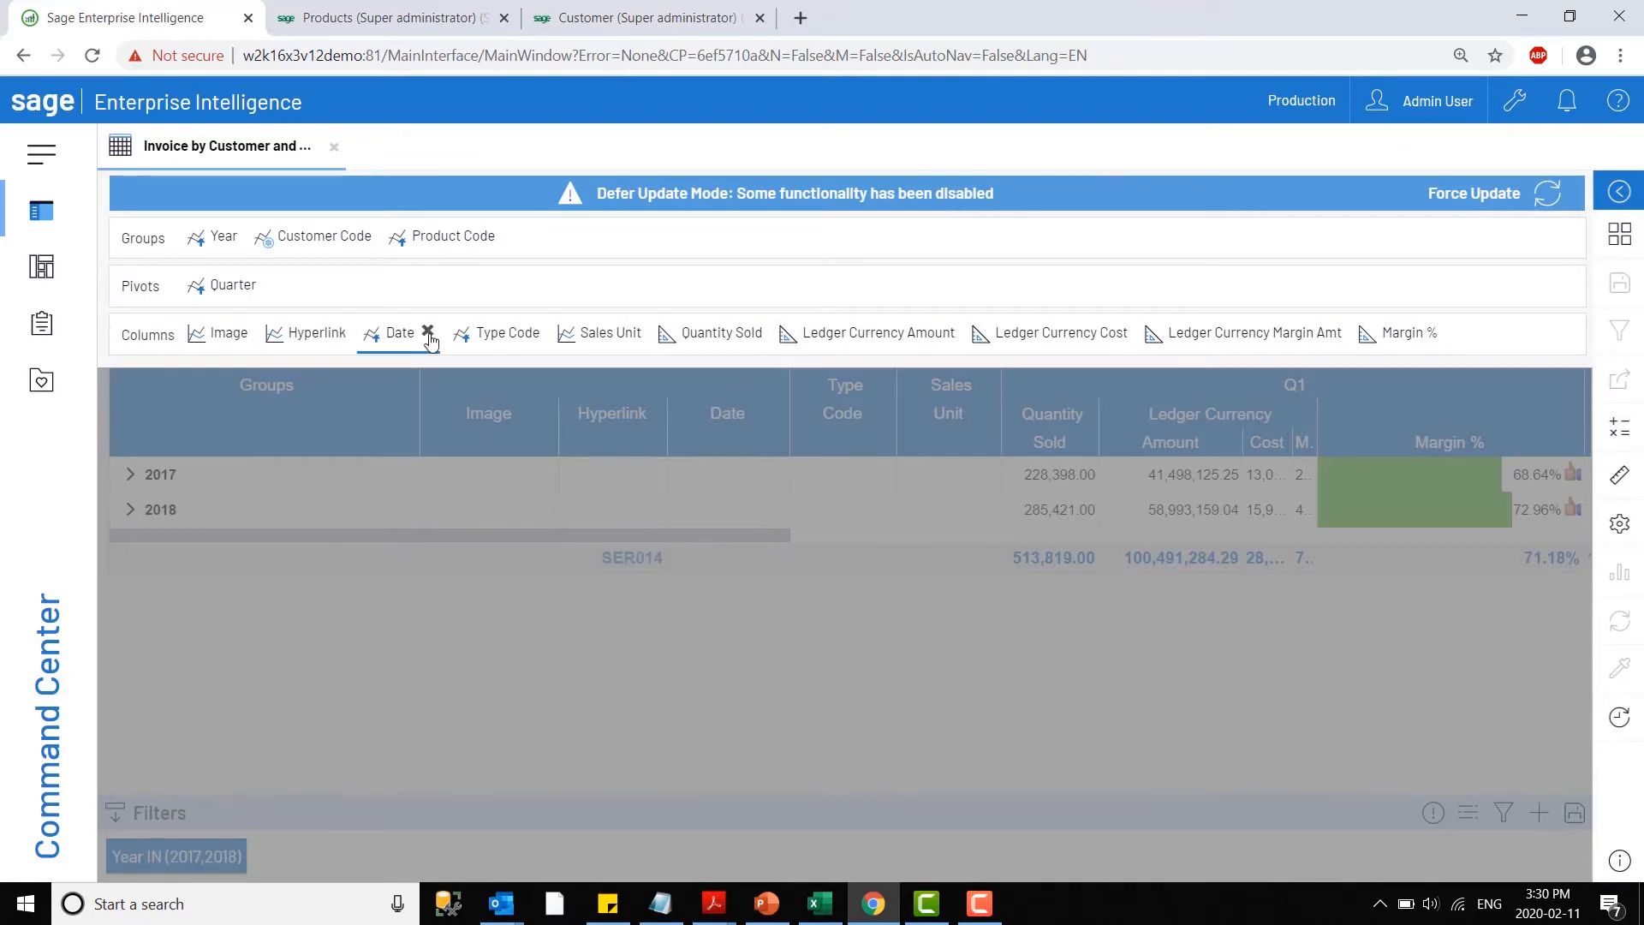
{"action": "left_click", "coordinate": [429, 335]}
{"action": "left_click", "coordinate": [461, 332]}
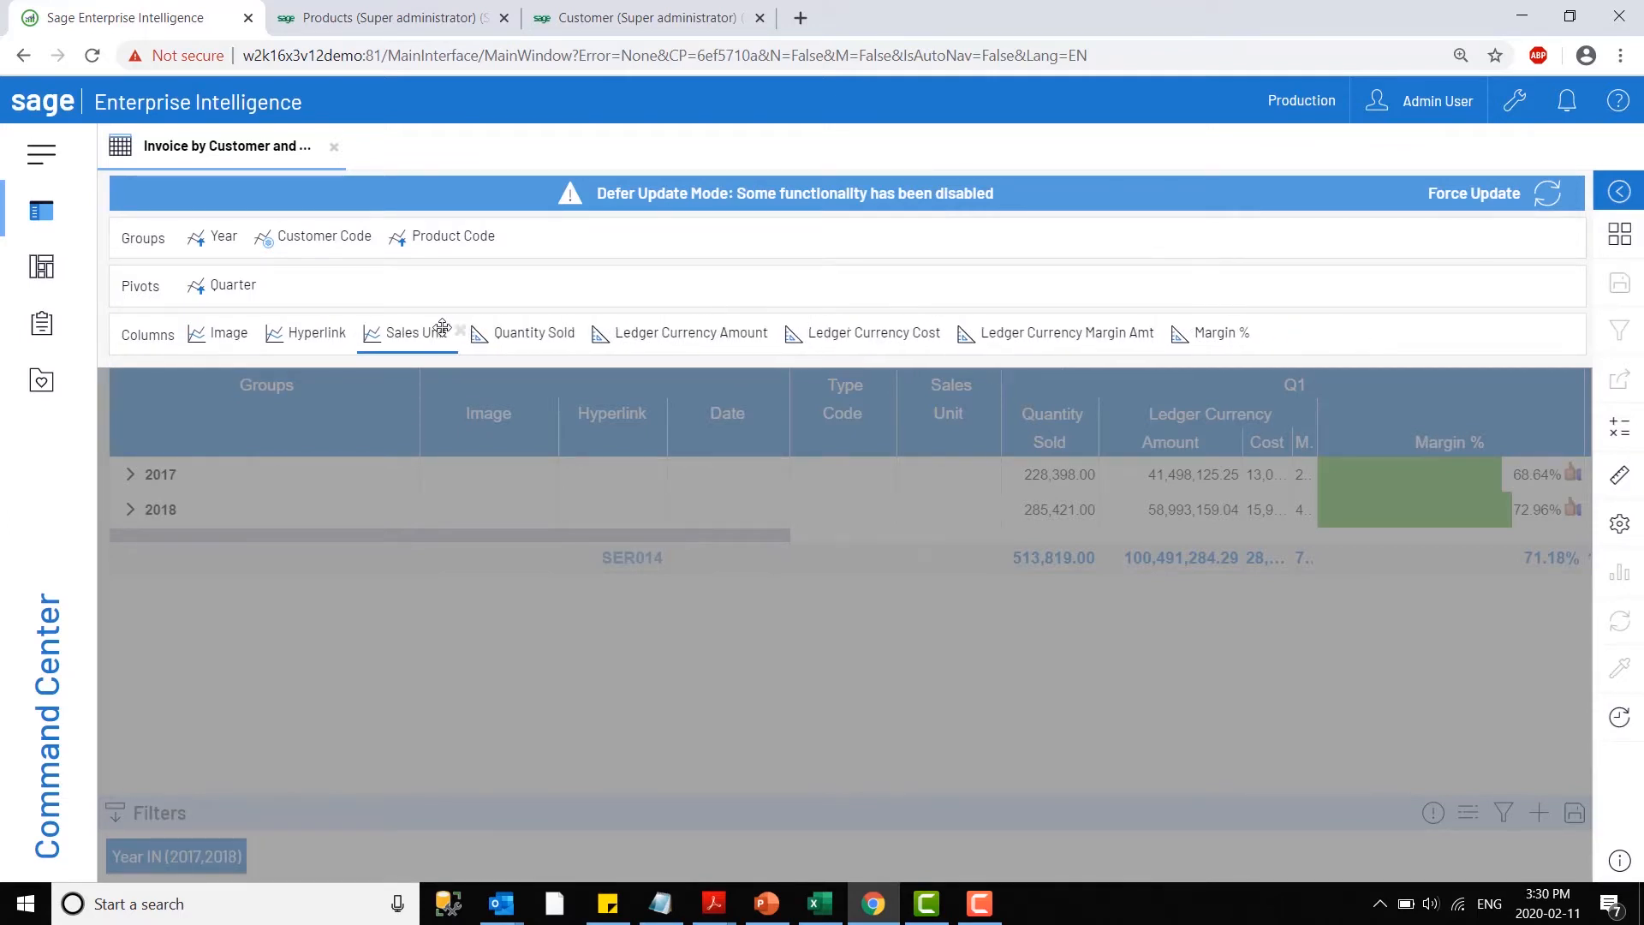
{"action": "left_click", "coordinate": [460, 331]}
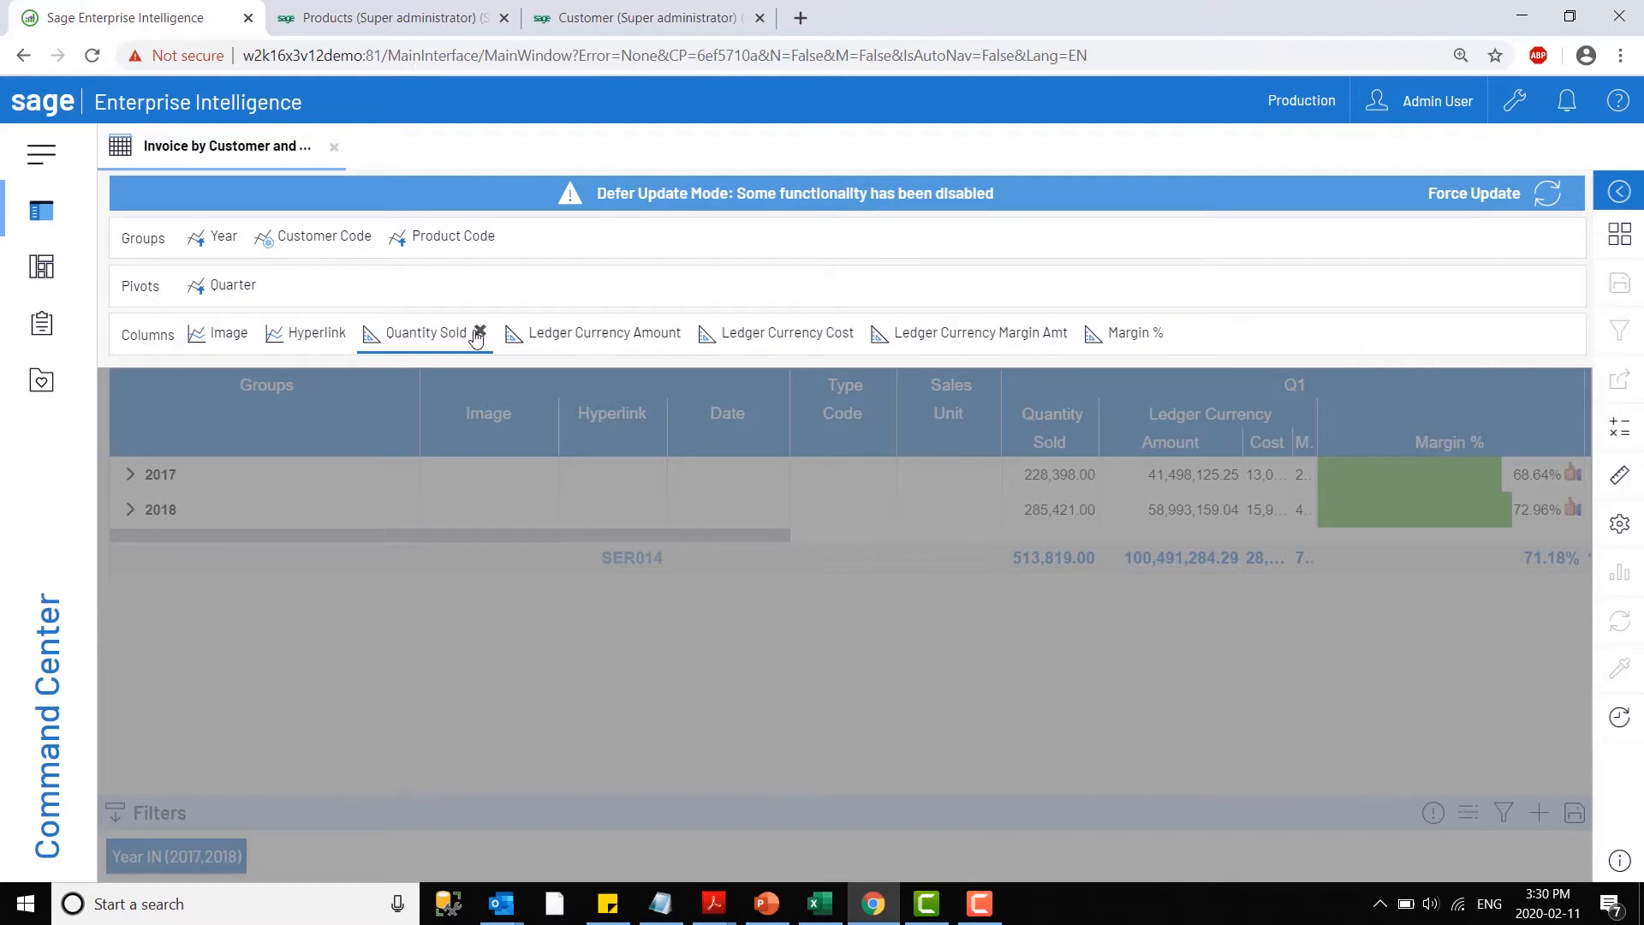
{"action": "left_click", "coordinate": [478, 333]}
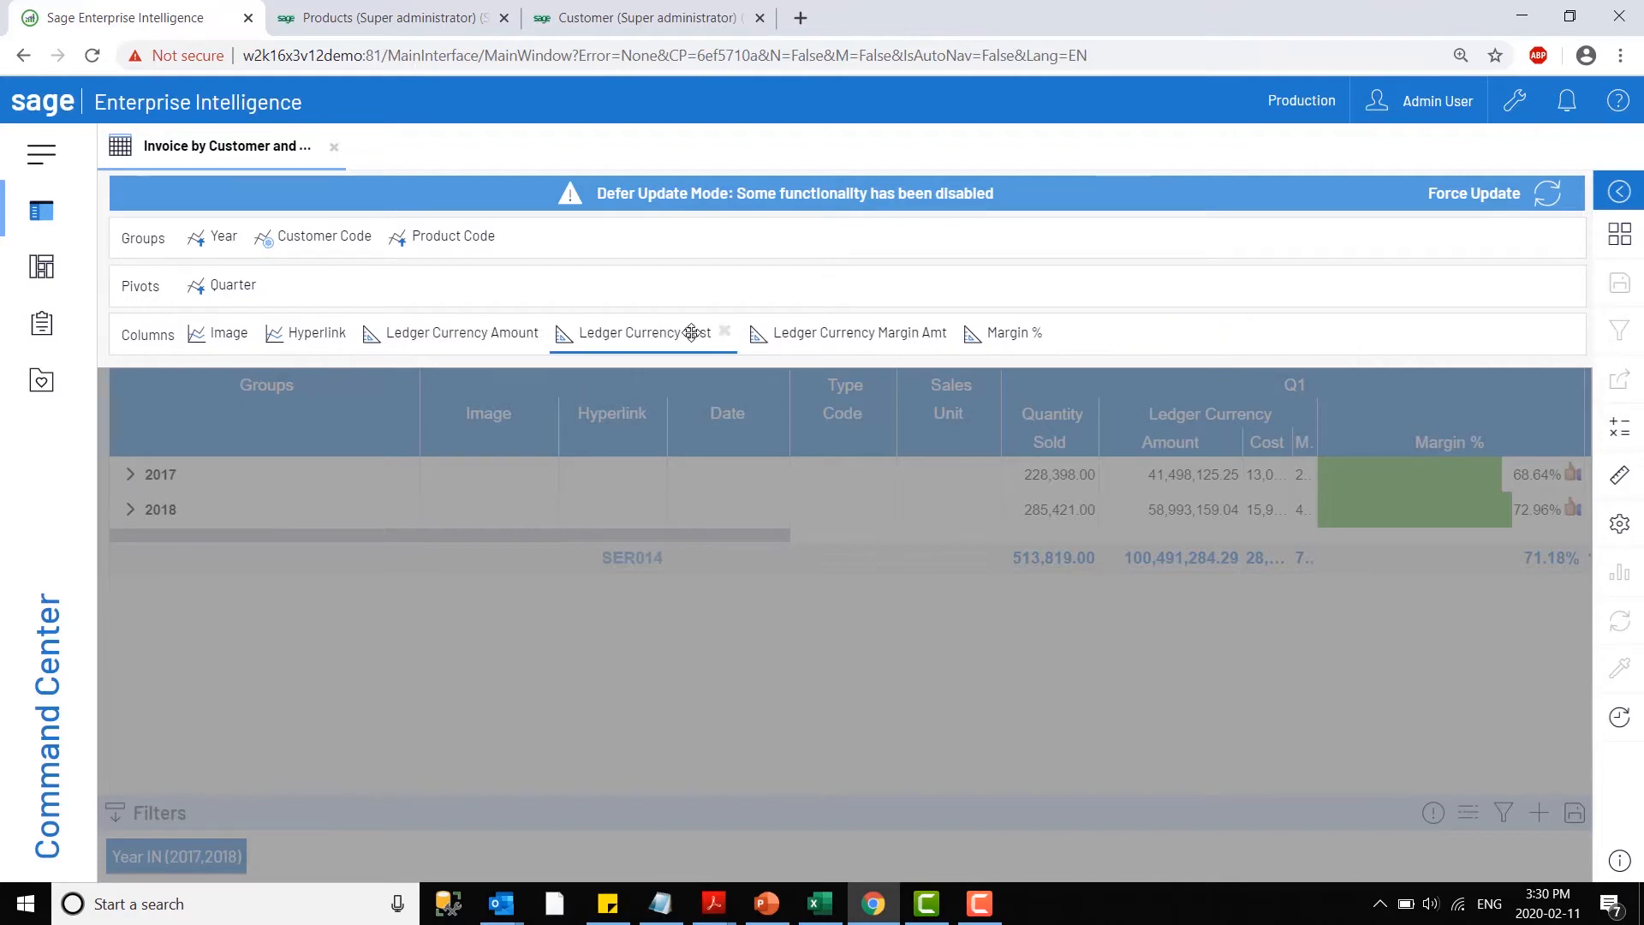
{"action": "left_click", "coordinate": [724, 331]}
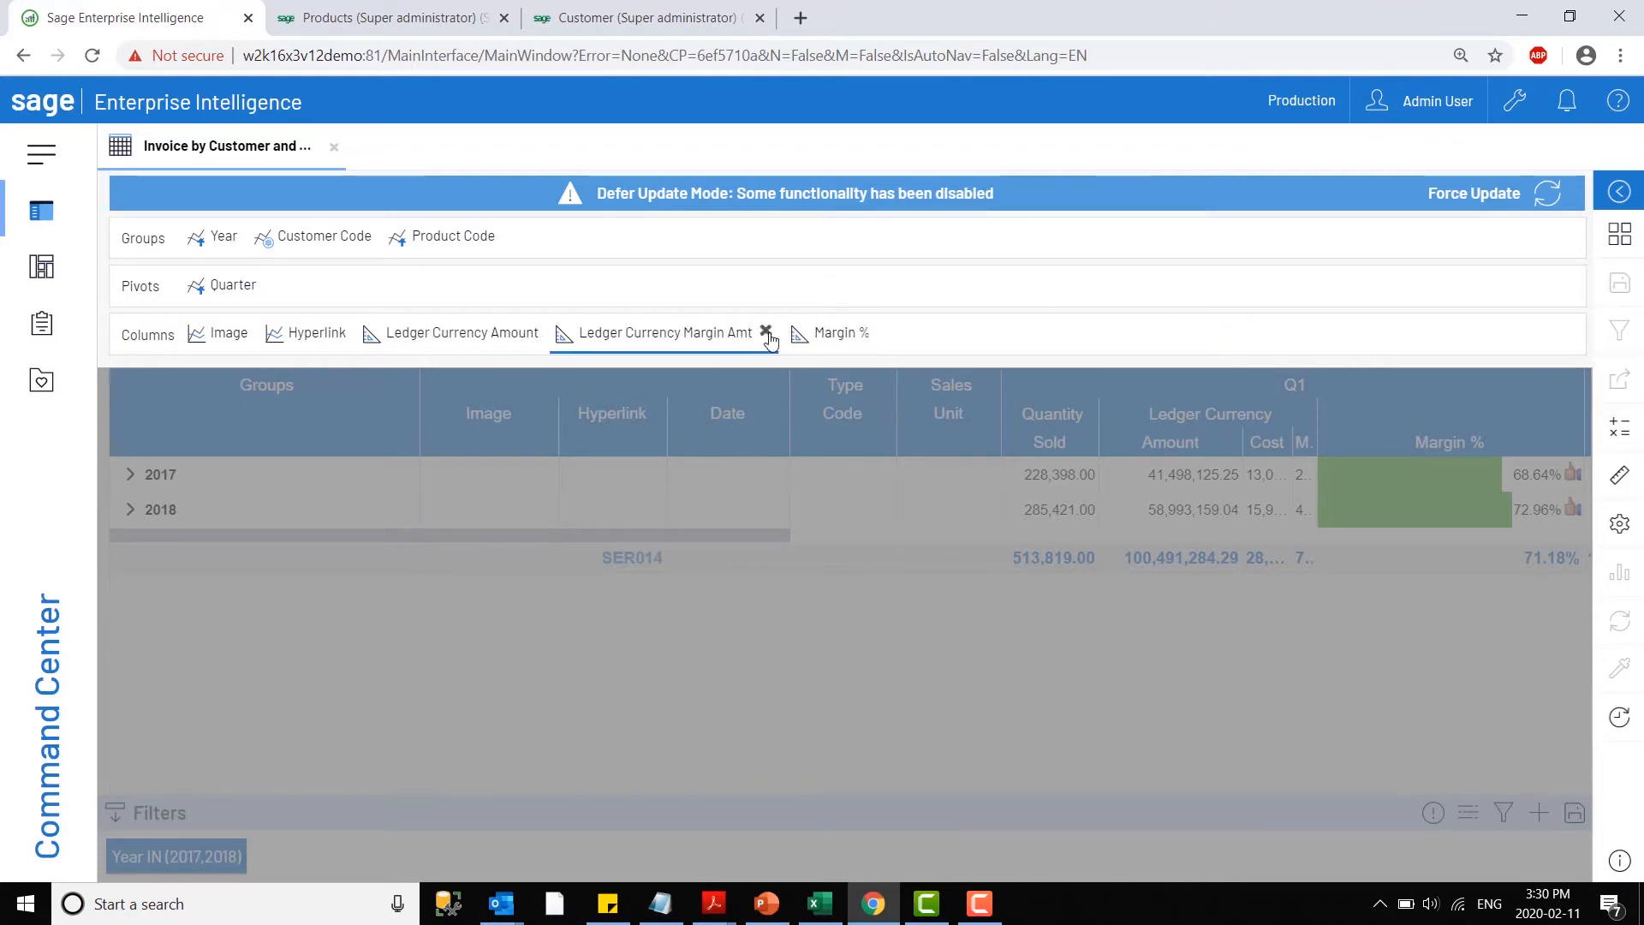
{"action": "left_click", "coordinate": [766, 332]}
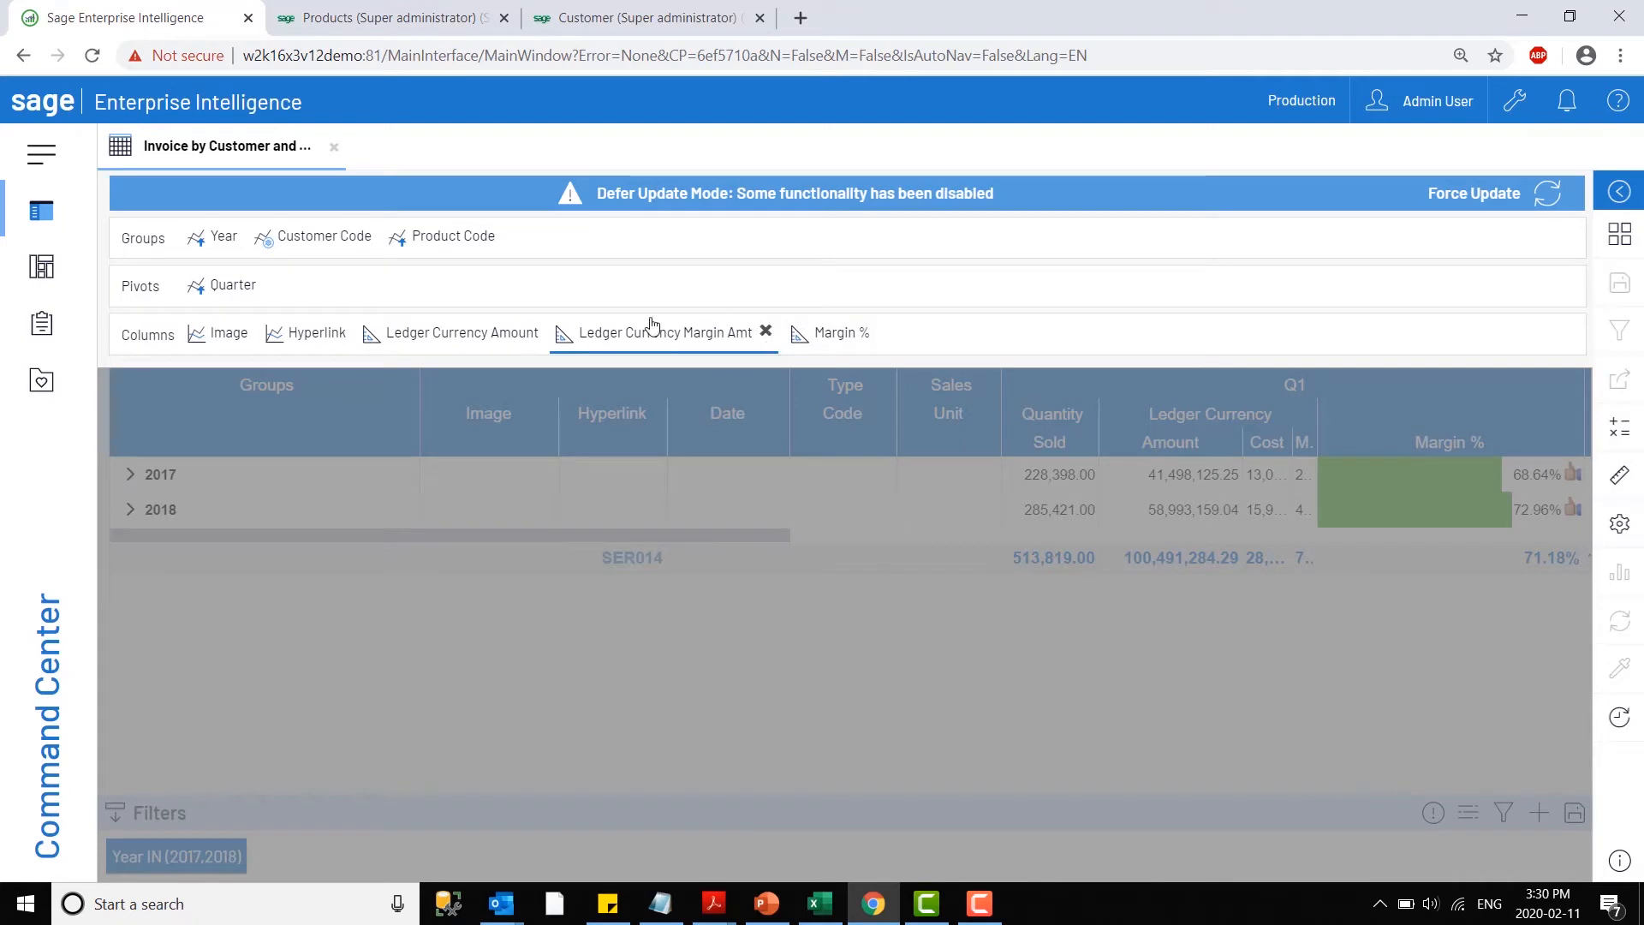
{"action": "left_click", "coordinate": [261, 332]}
{"action": "left_click", "coordinate": [275, 332]}
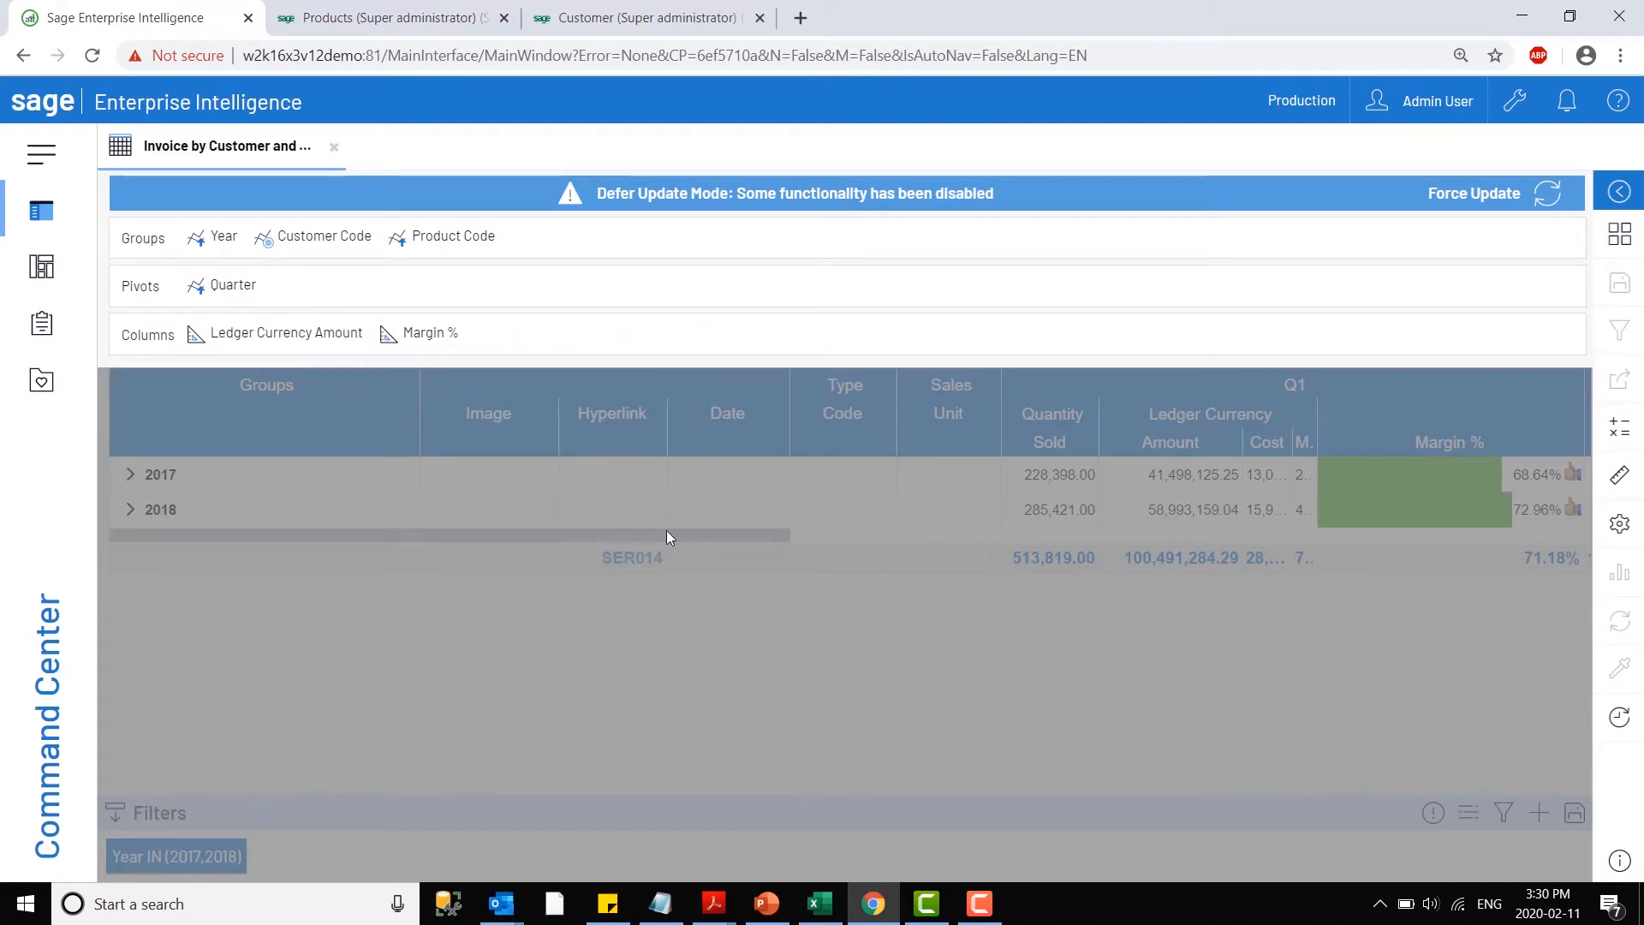
{"action": "left_click", "coordinate": [1631, 734]}
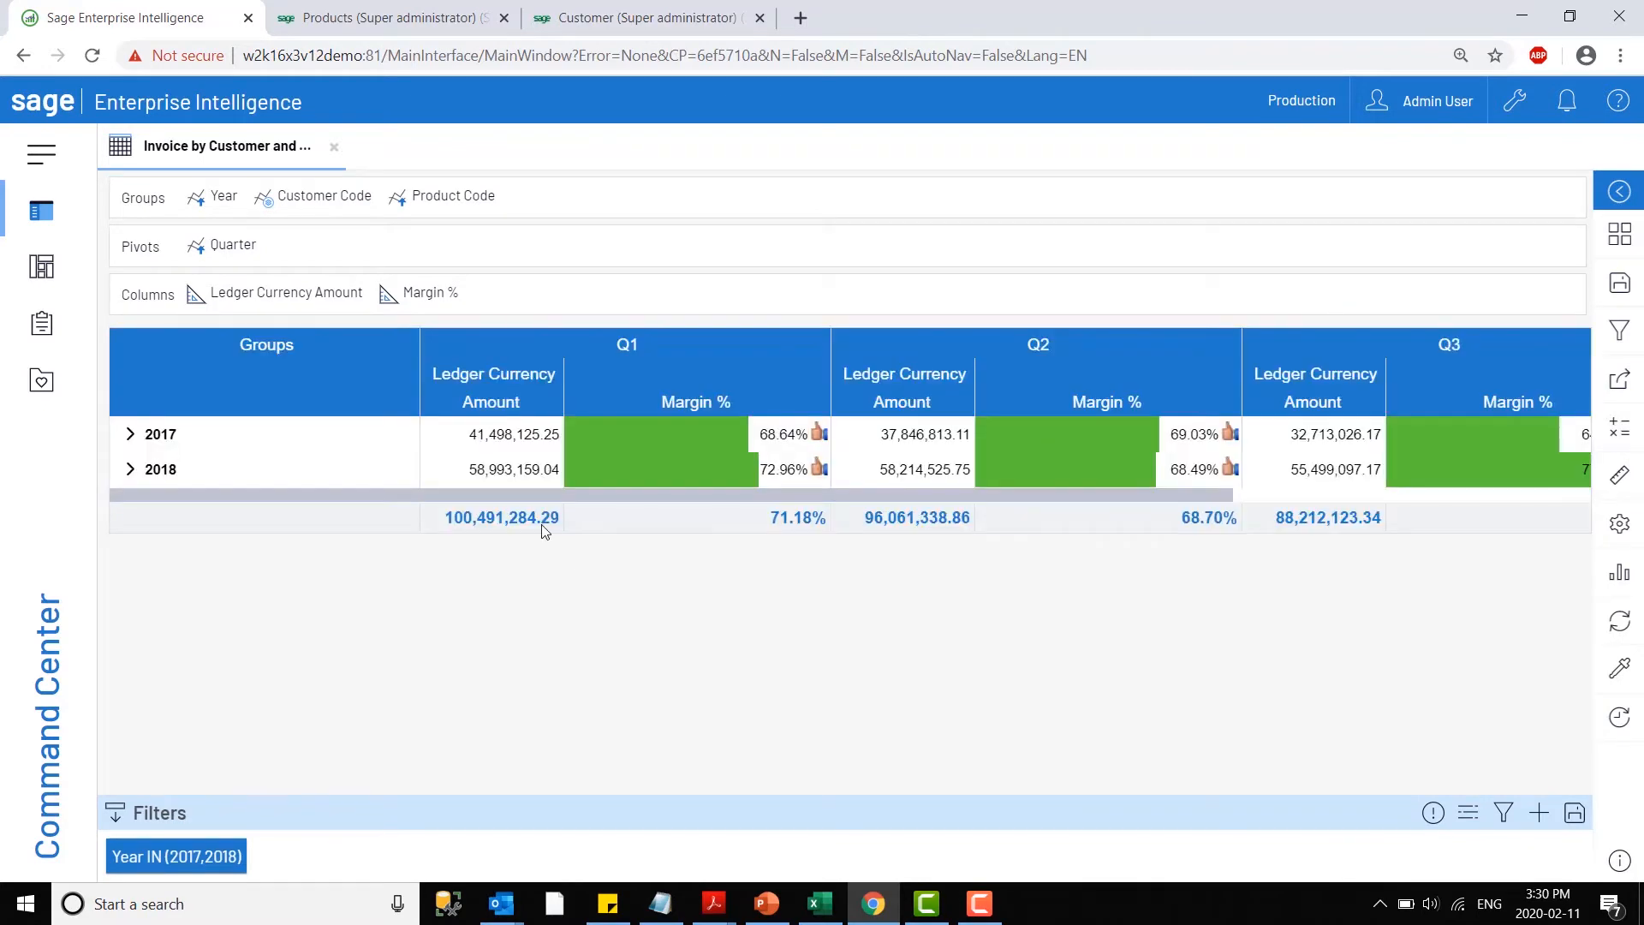
- Expand the 2018 group and review the quarterly amounts and margins of its customers
{"action": "left_click", "coordinate": [130, 468]}
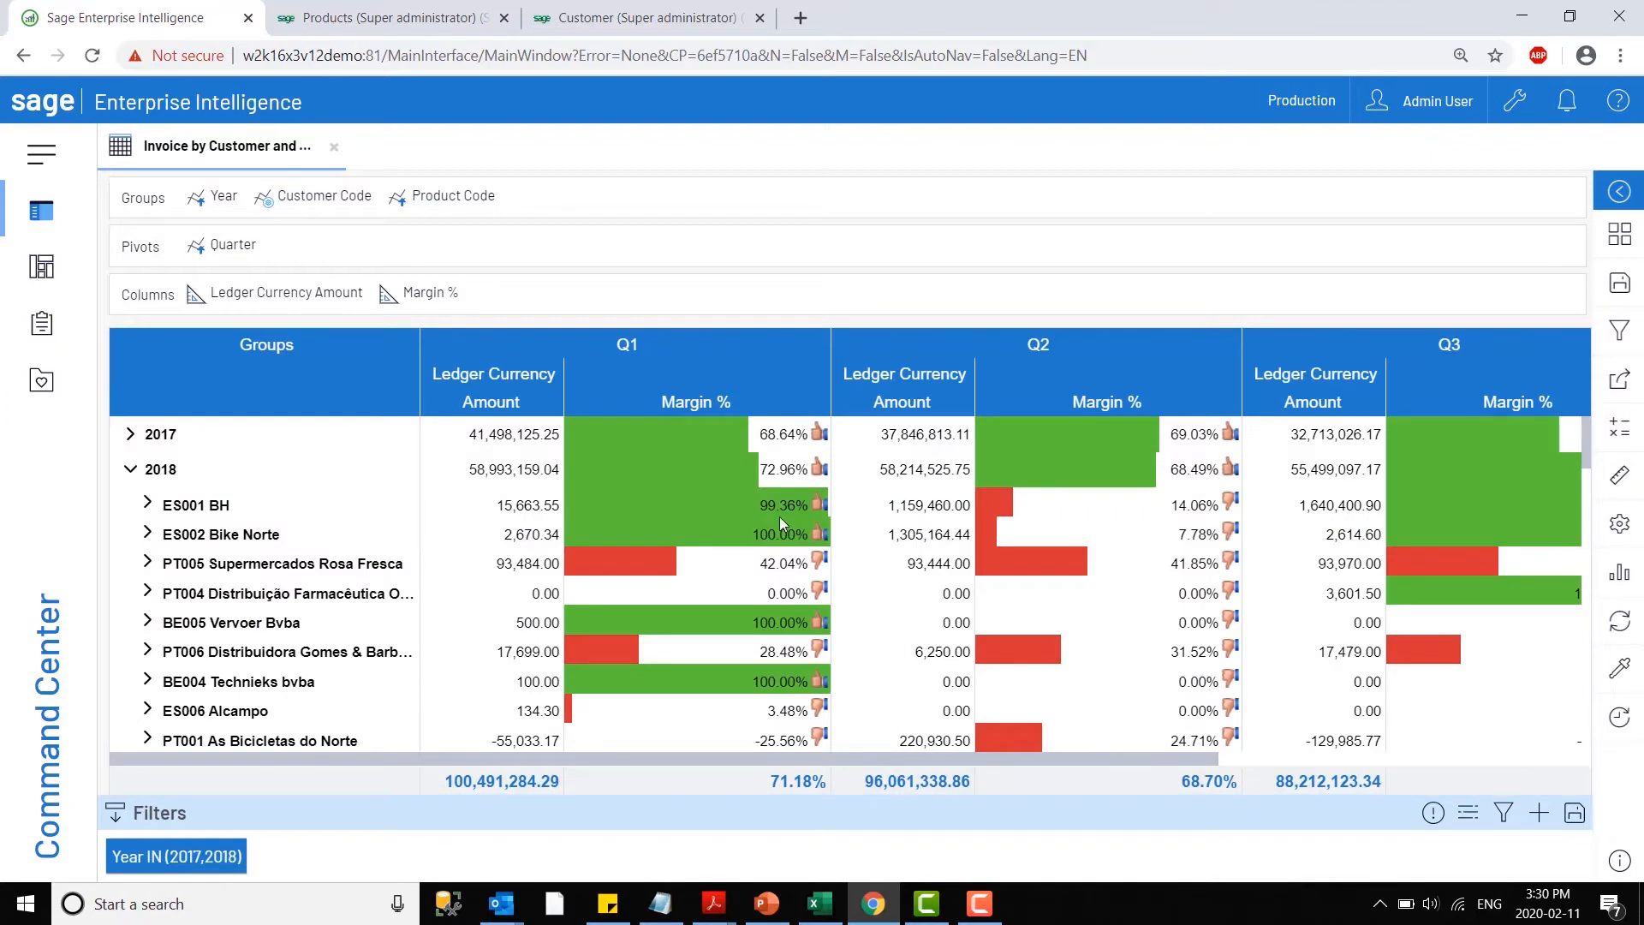
{"action": "left_click_drag", "start_coordinate": [644, 758], "coordinate": [608, 756]}
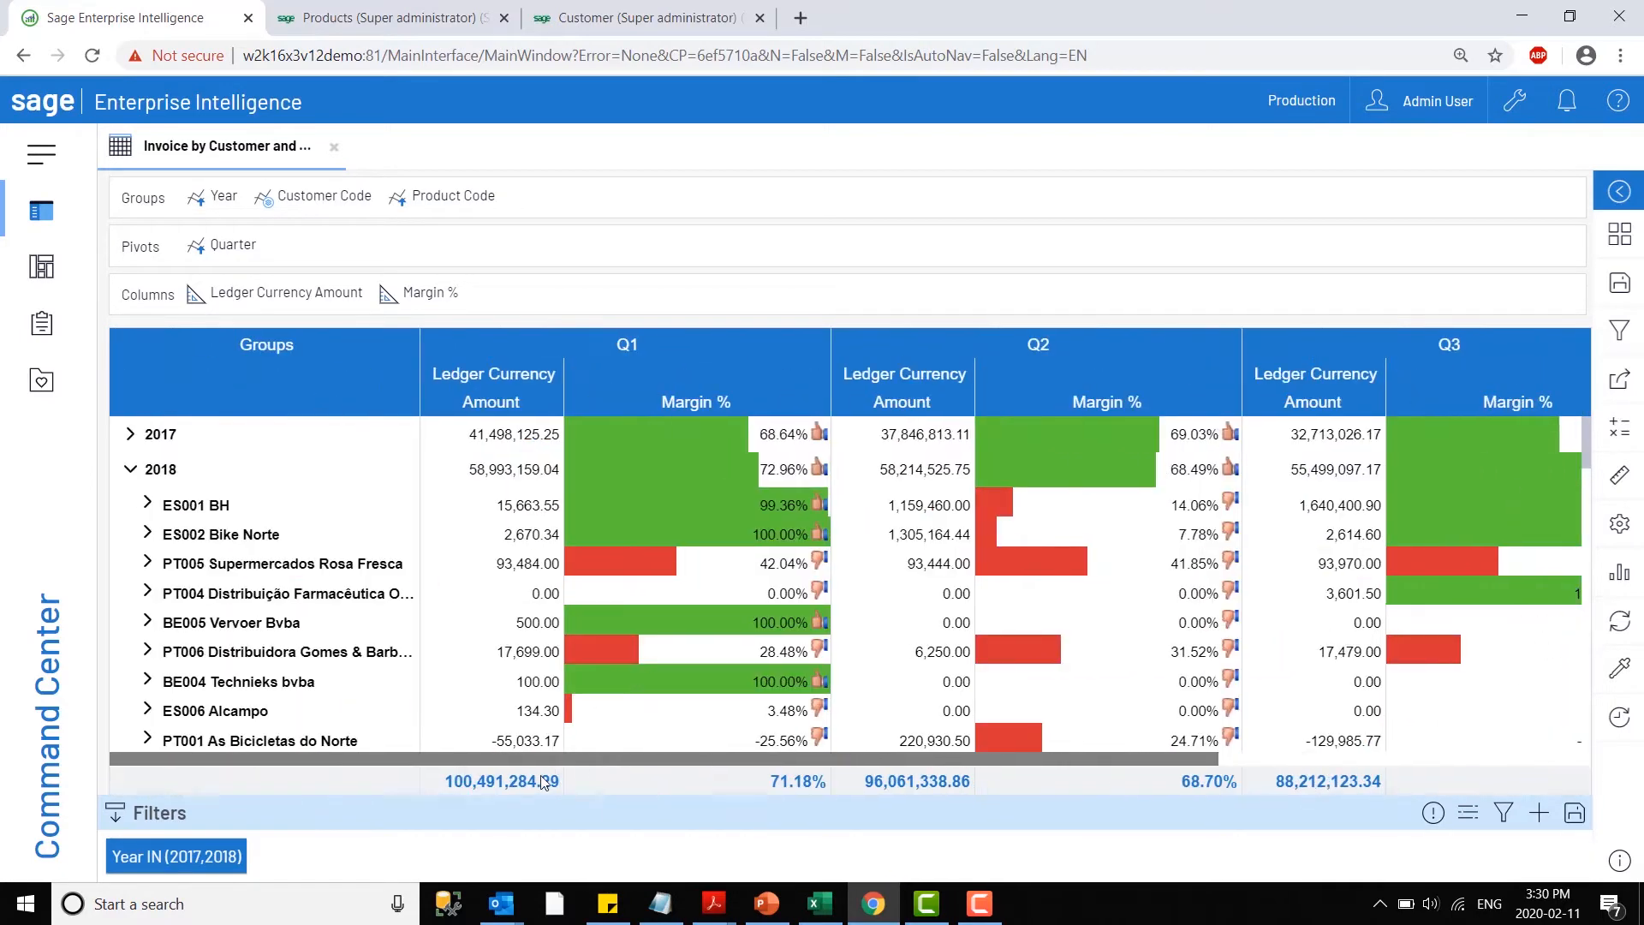
{"action": "scroll", "coordinate": [806, 632], "scroll_direction": "down", "scroll_amount": 3}
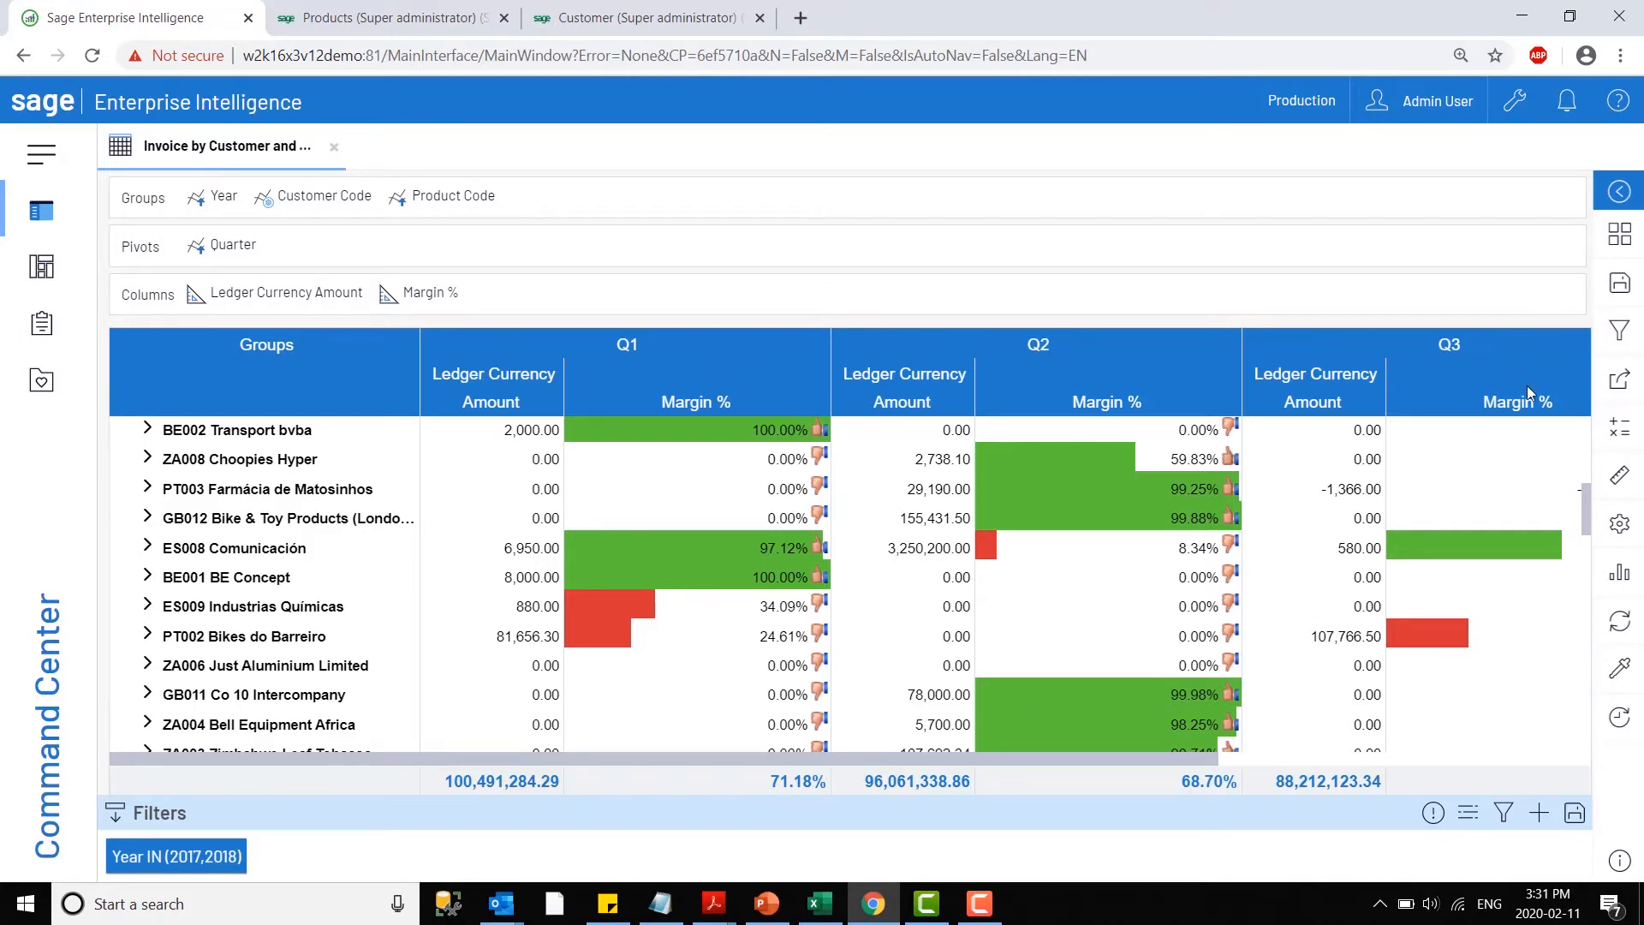
- Check the available export formats, export the view as PDF, and dismiss the download notice
{"action": "left_click", "coordinate": [1617, 386]}
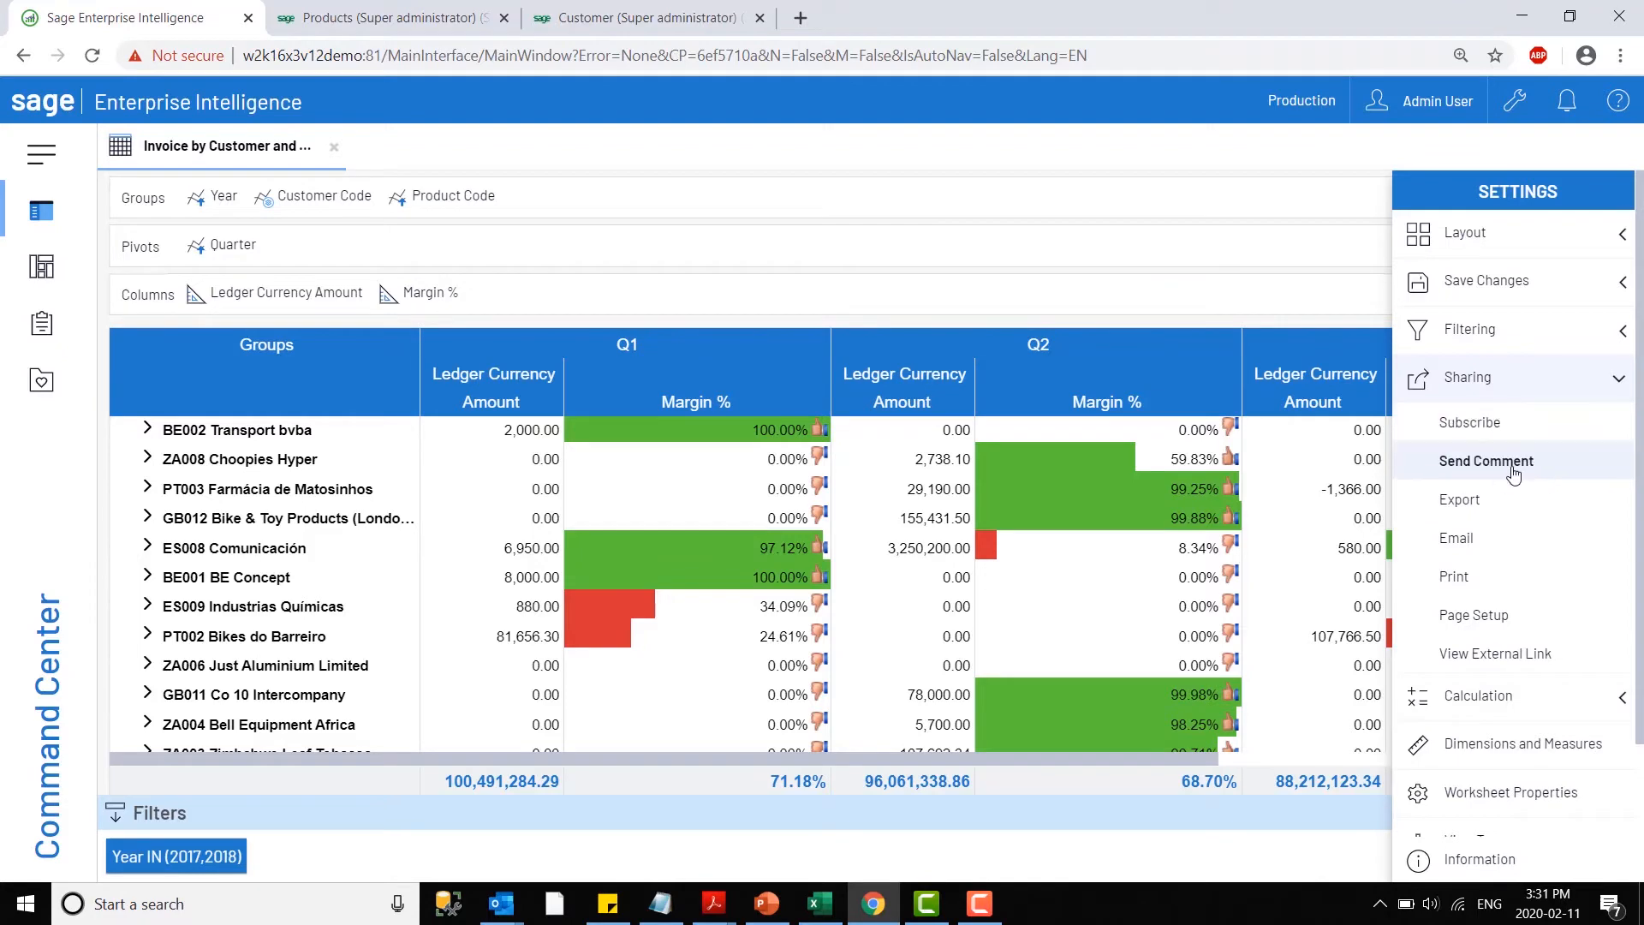
{"action": "left_click", "coordinate": [1497, 500]}
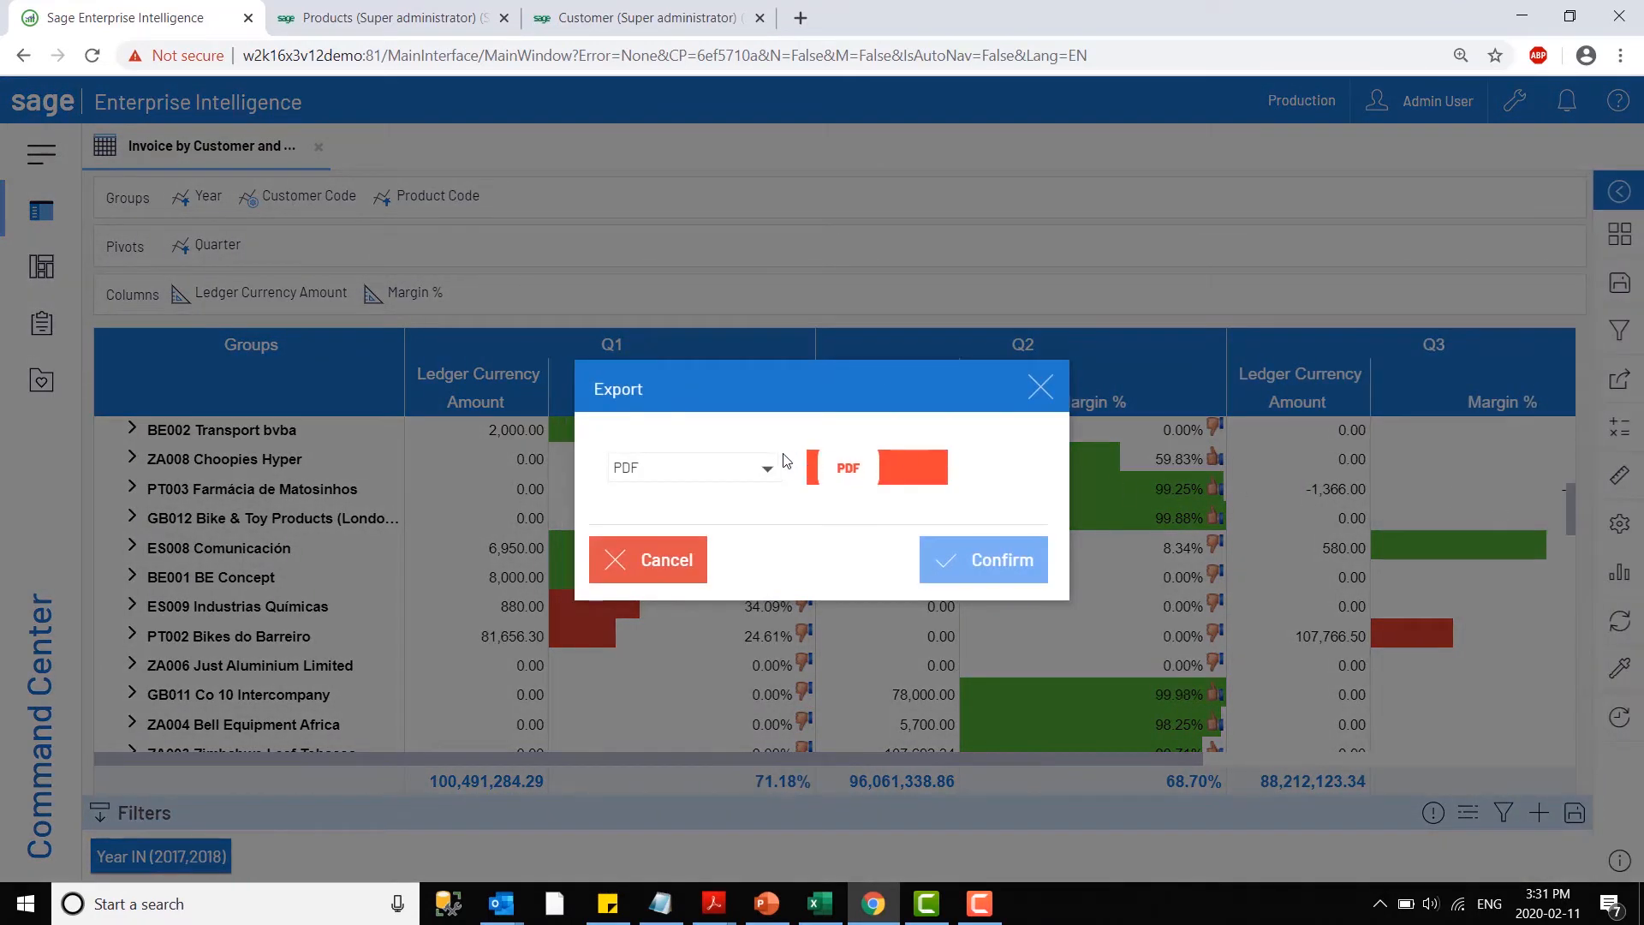
{"action": "left_click", "coordinate": [764, 474]}
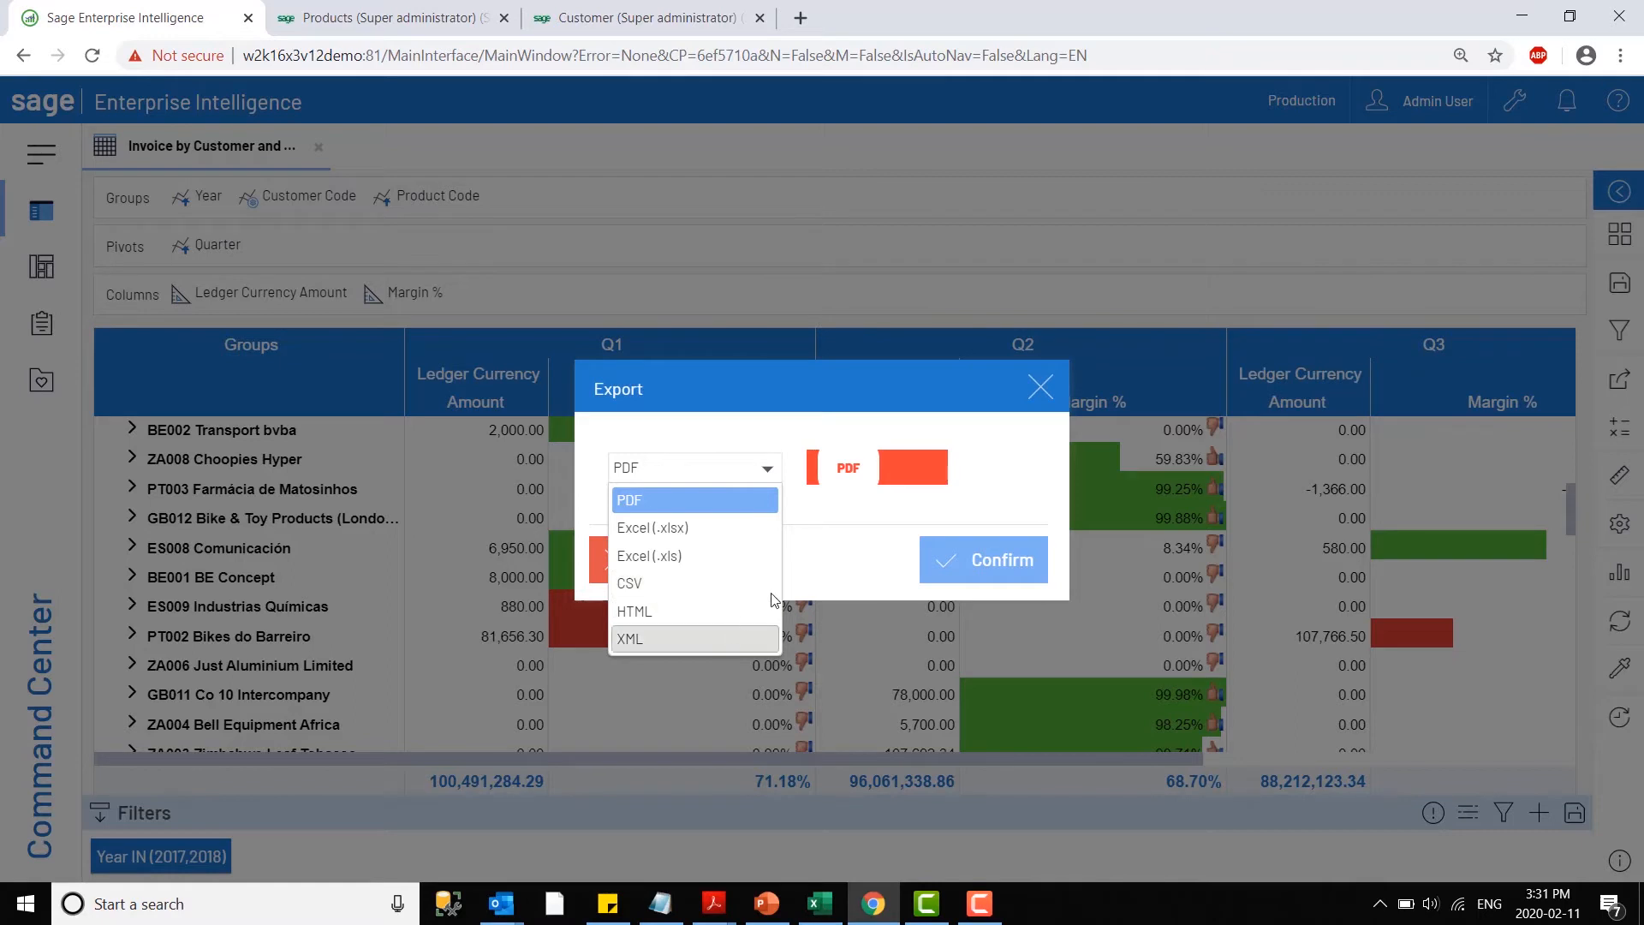
{"action": "left_click", "coordinate": [811, 536]}
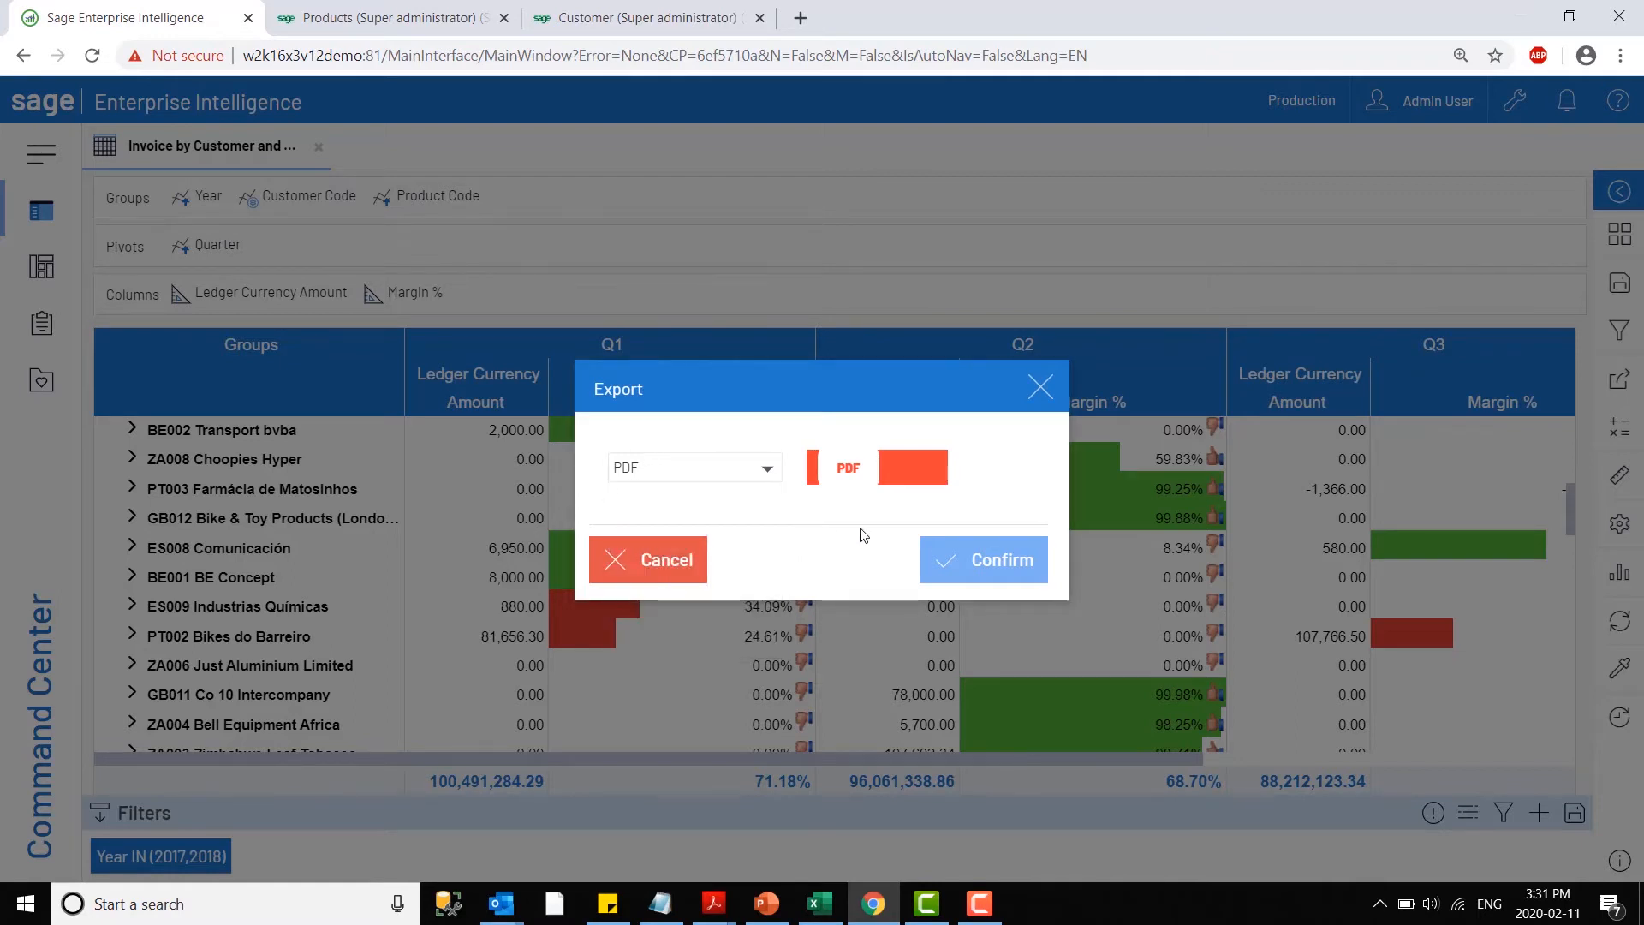
{"action": "left_click", "coordinate": [979, 566]}
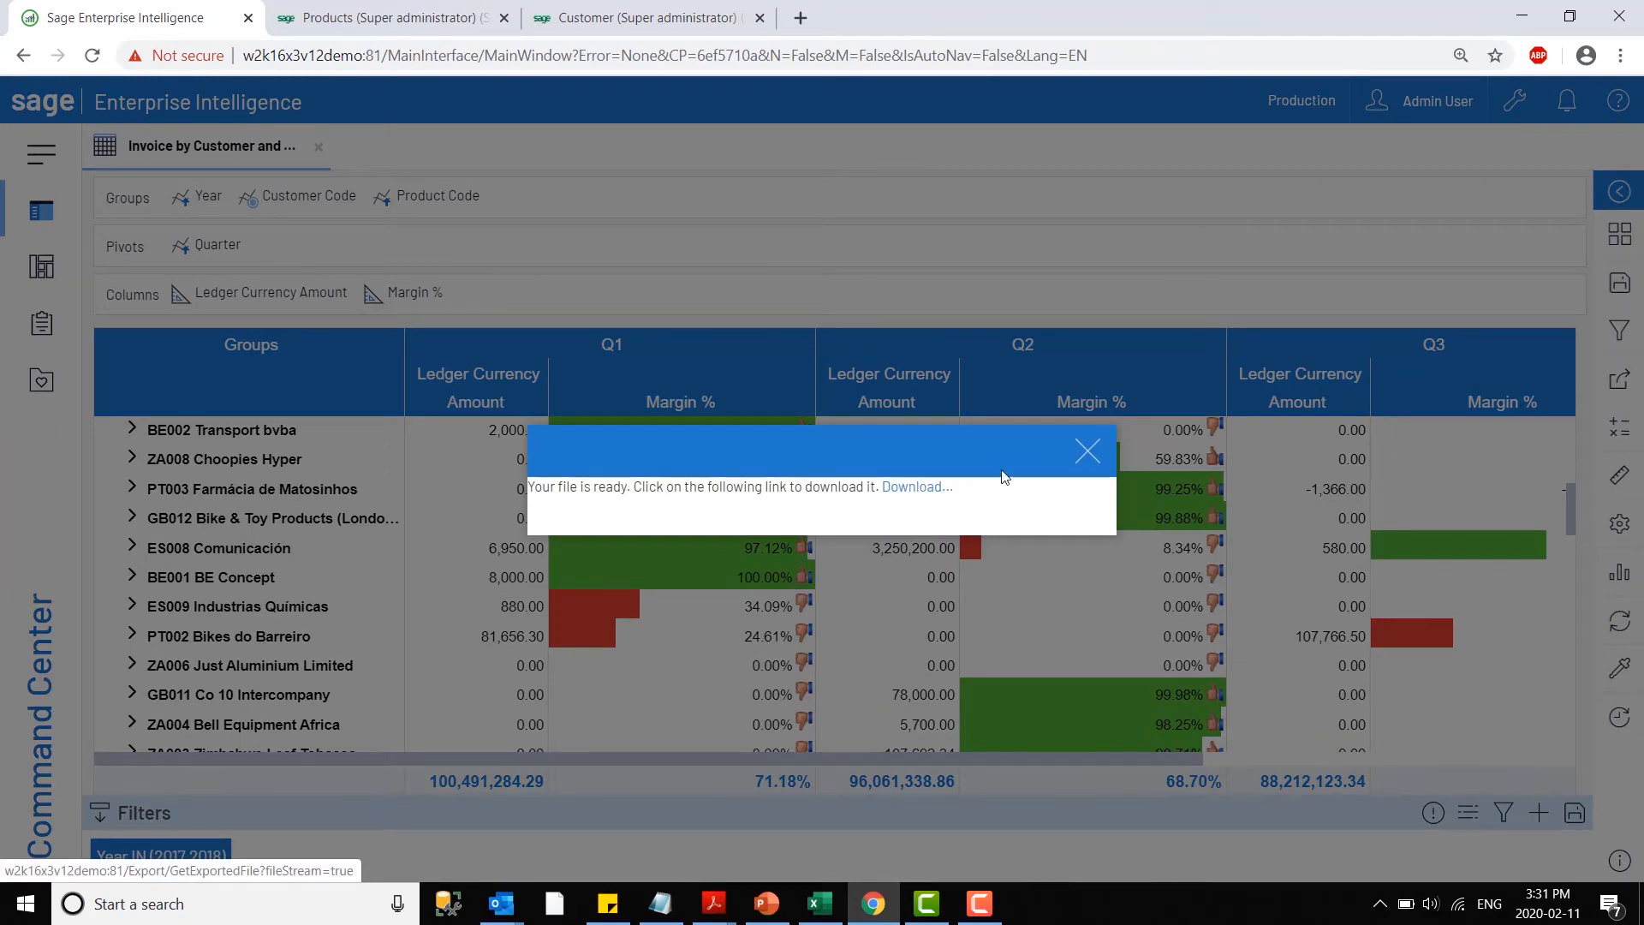
{"action": "left_click", "coordinate": [1082, 452]}
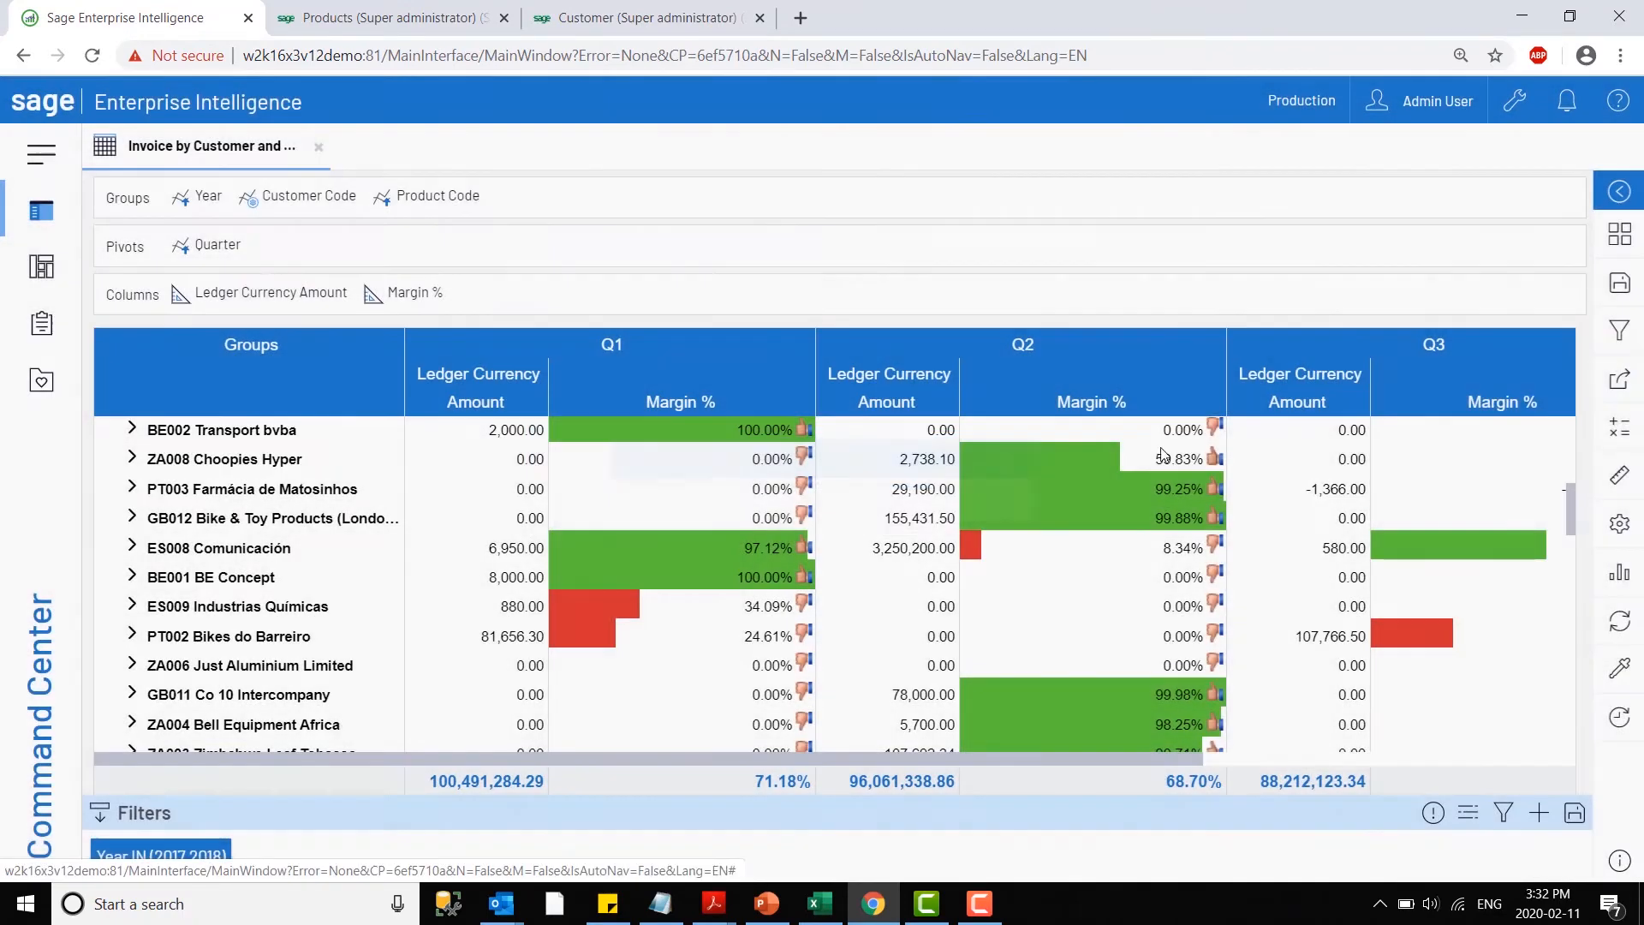
- Start a comment on the view and use the Marker to circle ES008 Comunicación's Q2 margin bar and draw an arrow to it
{"action": "left_click", "coordinate": [1621, 389]}
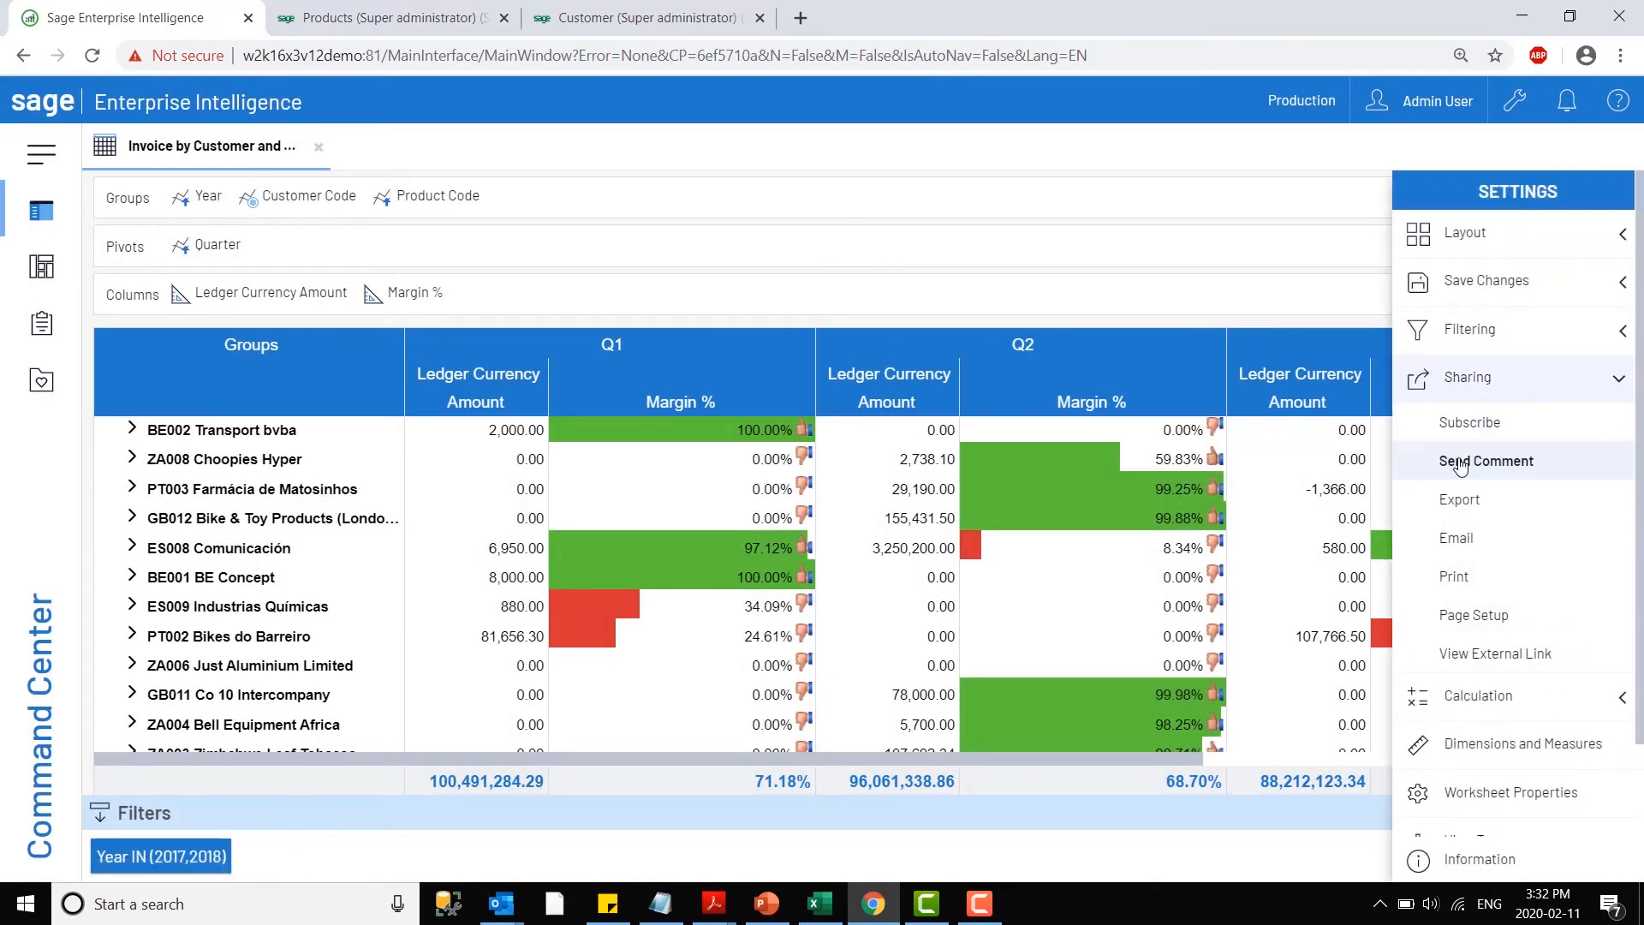
{"action": "left_click", "coordinate": [1460, 464]}
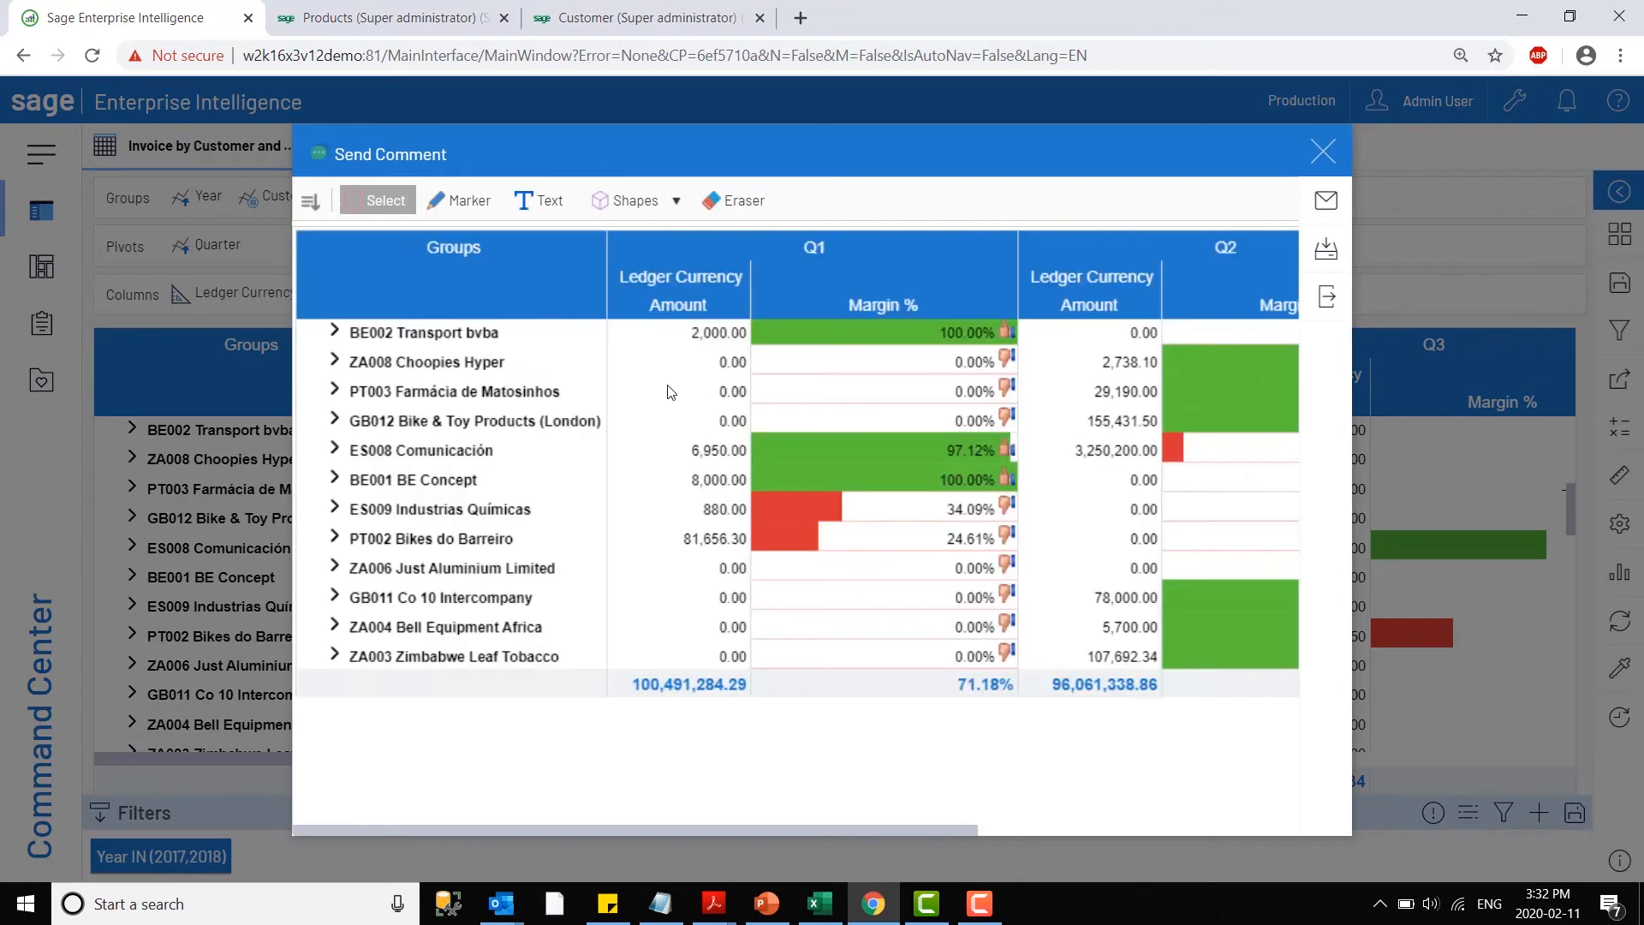
{"action": "left_click", "coordinate": [460, 200]}
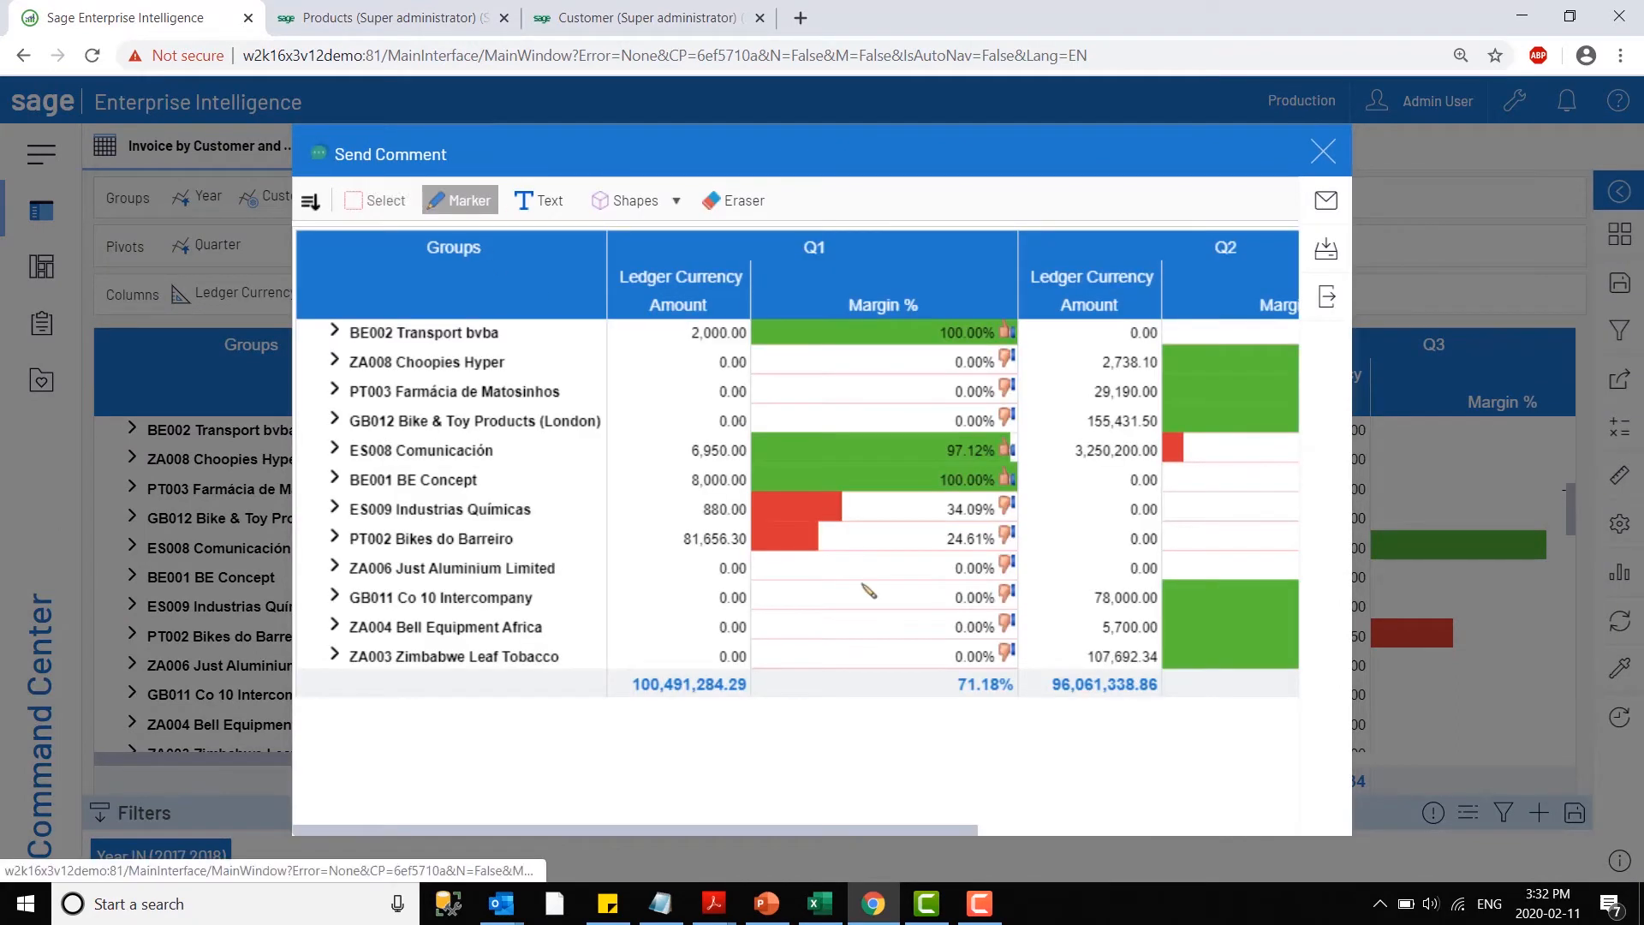
{"action": "mouse_move", "coordinate": [1166, 399]}
{"action": "left_mouse_down"}
{"action": "mouse_move", "coordinate": [1173, 497]}
{"action": "mouse_move", "coordinate": [1161, 402]}
{"action": "left_mouse_up"}
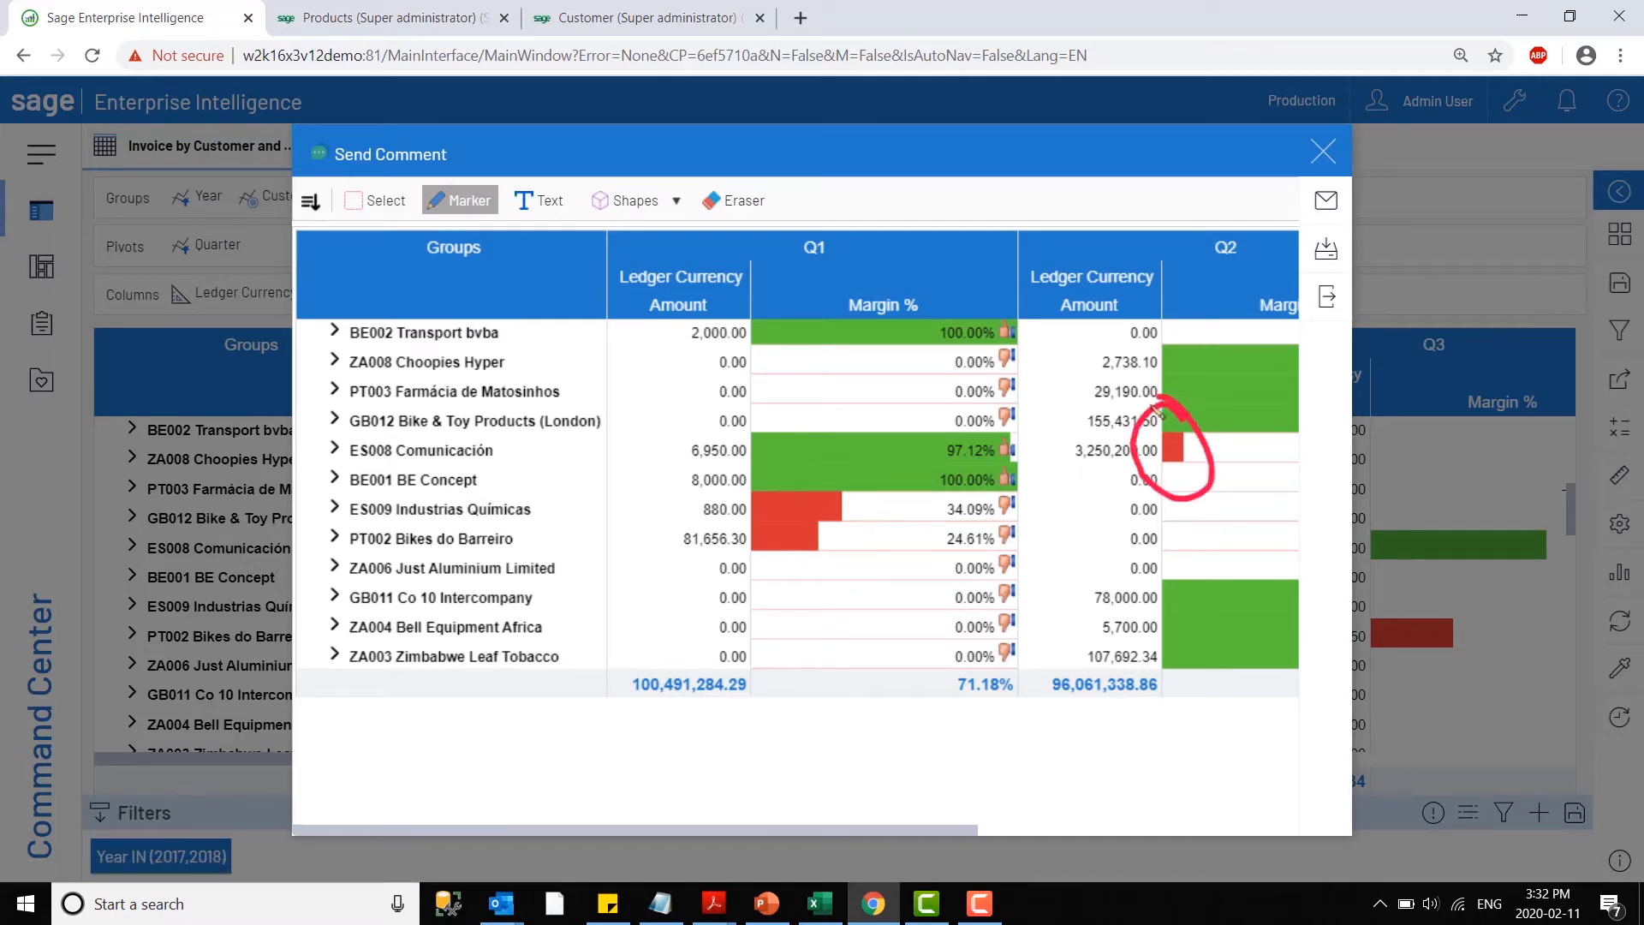
{"action": "left_click_drag", "start_coordinate": [1013, 400], "coordinate": [1117, 439]}
{"action": "mouse_move", "coordinate": [1075, 385]}
{"action": "left_mouse_down"}
{"action": "mouse_move", "coordinate": [1117, 438]}
{"action": "mouse_move", "coordinate": [1060, 459]}
{"action": "left_mouse_up"}
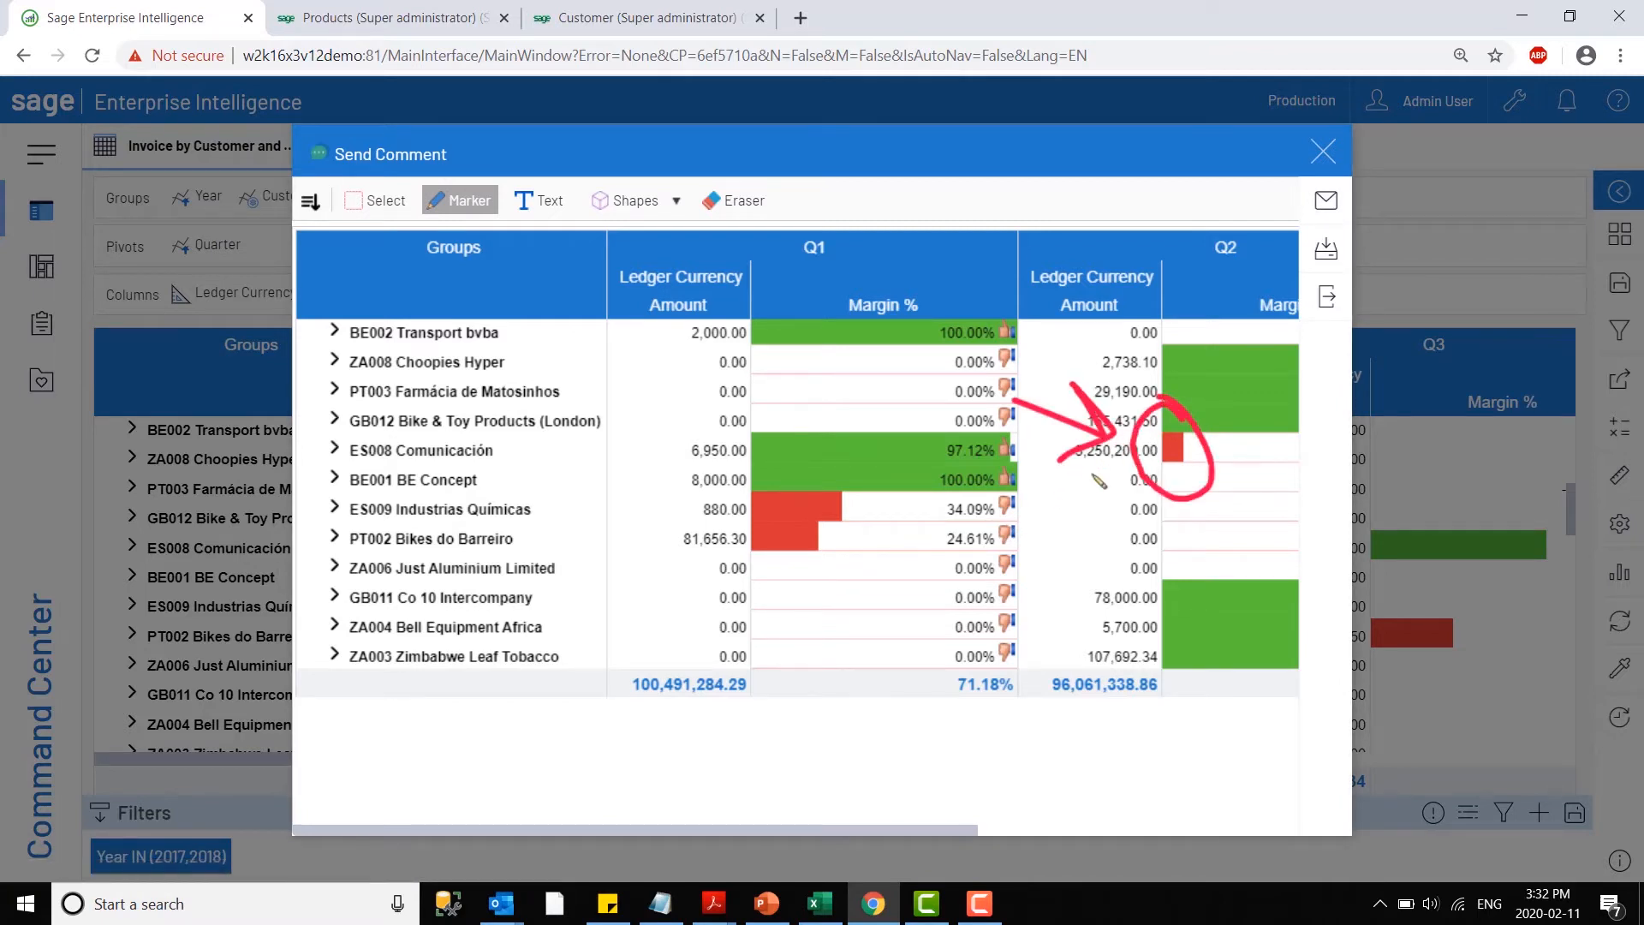
- Examine the comment's email fields and attachment preview, and close the comment without sending it
{"action": "left_click", "coordinate": [1325, 201]}
{"action": "left_click", "coordinate": [917, 252]}
{"action": "left_click", "coordinate": [840, 326]}
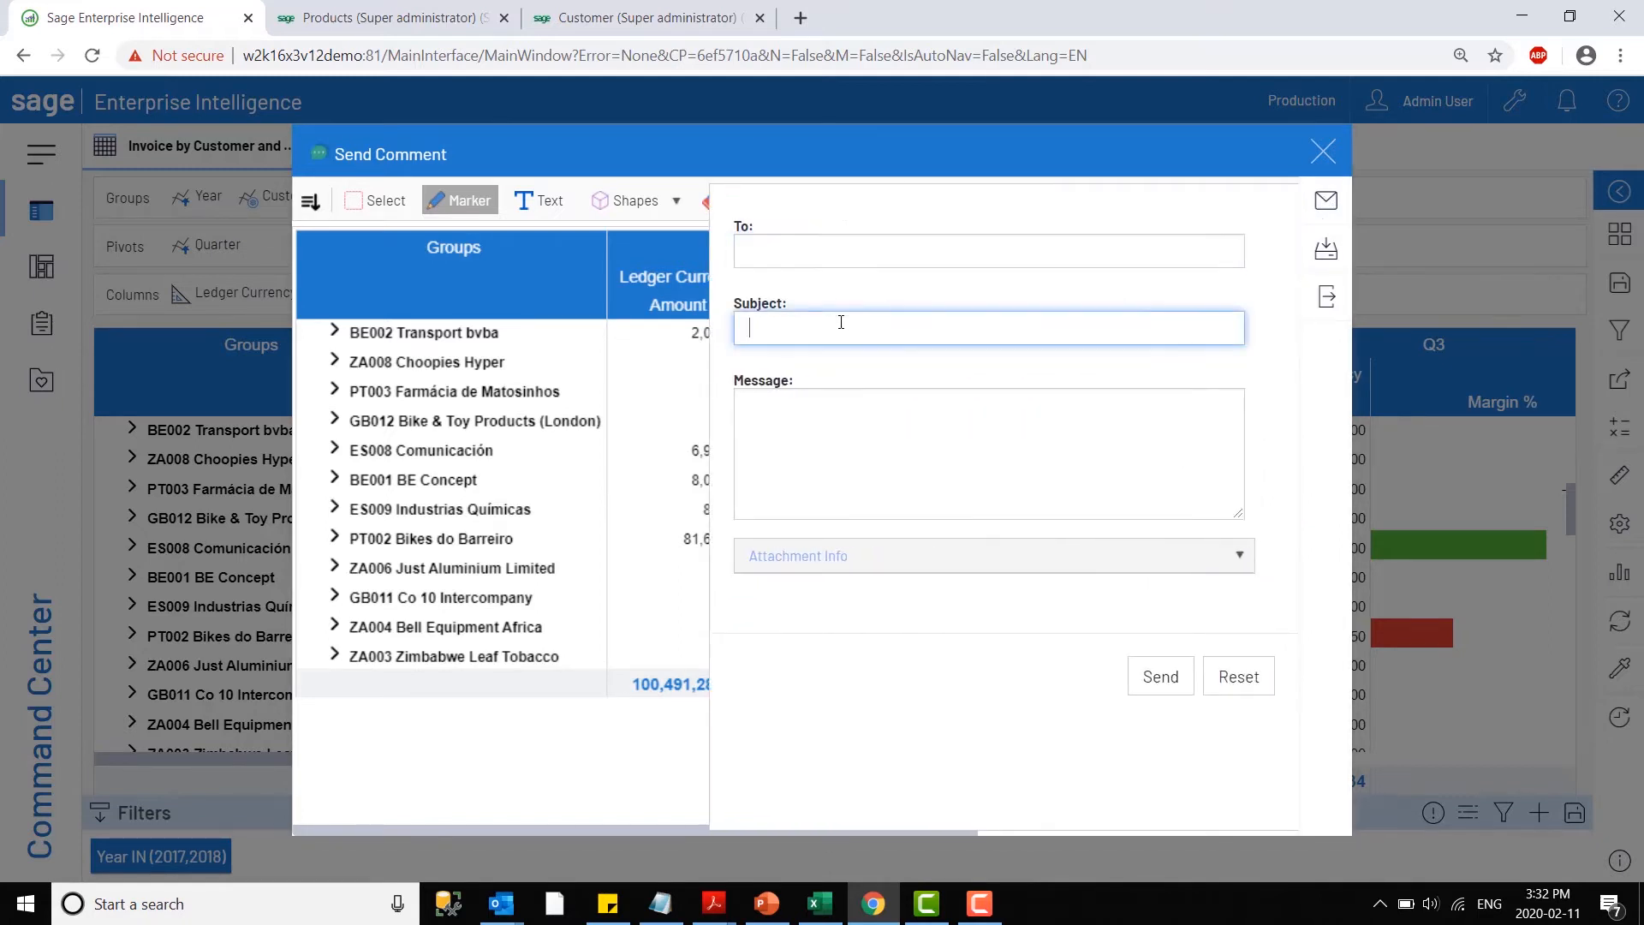
{"action": "left_click", "coordinate": [825, 432]}
{"action": "left_click", "coordinate": [916, 558]}
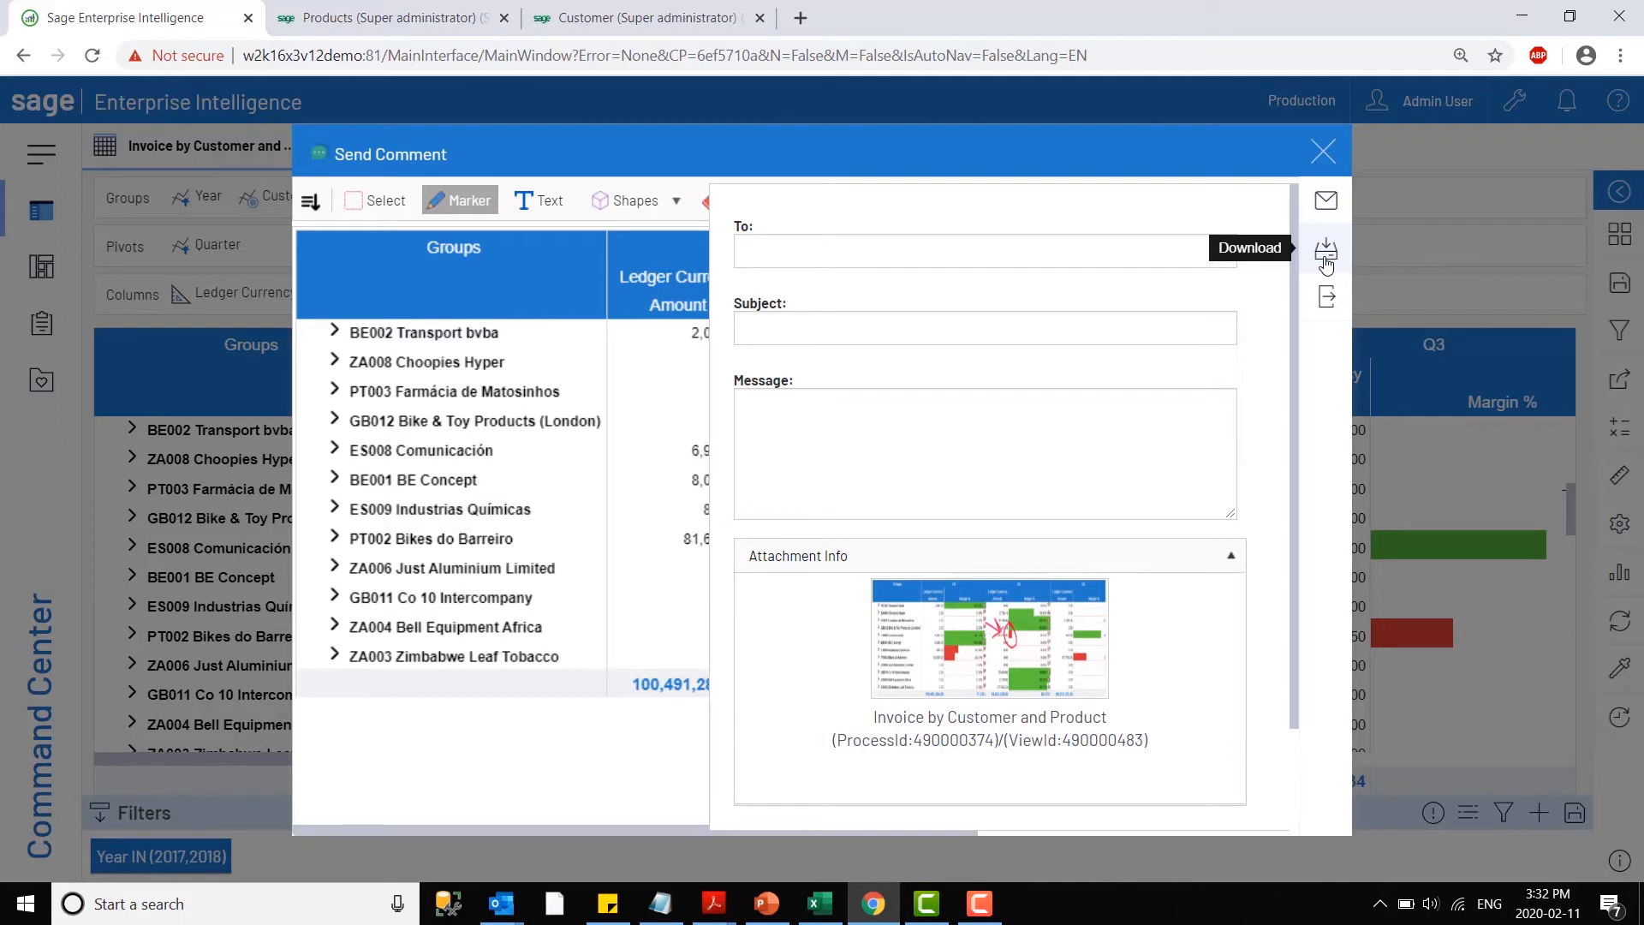
{"action": "left_click", "coordinate": [1323, 153]}
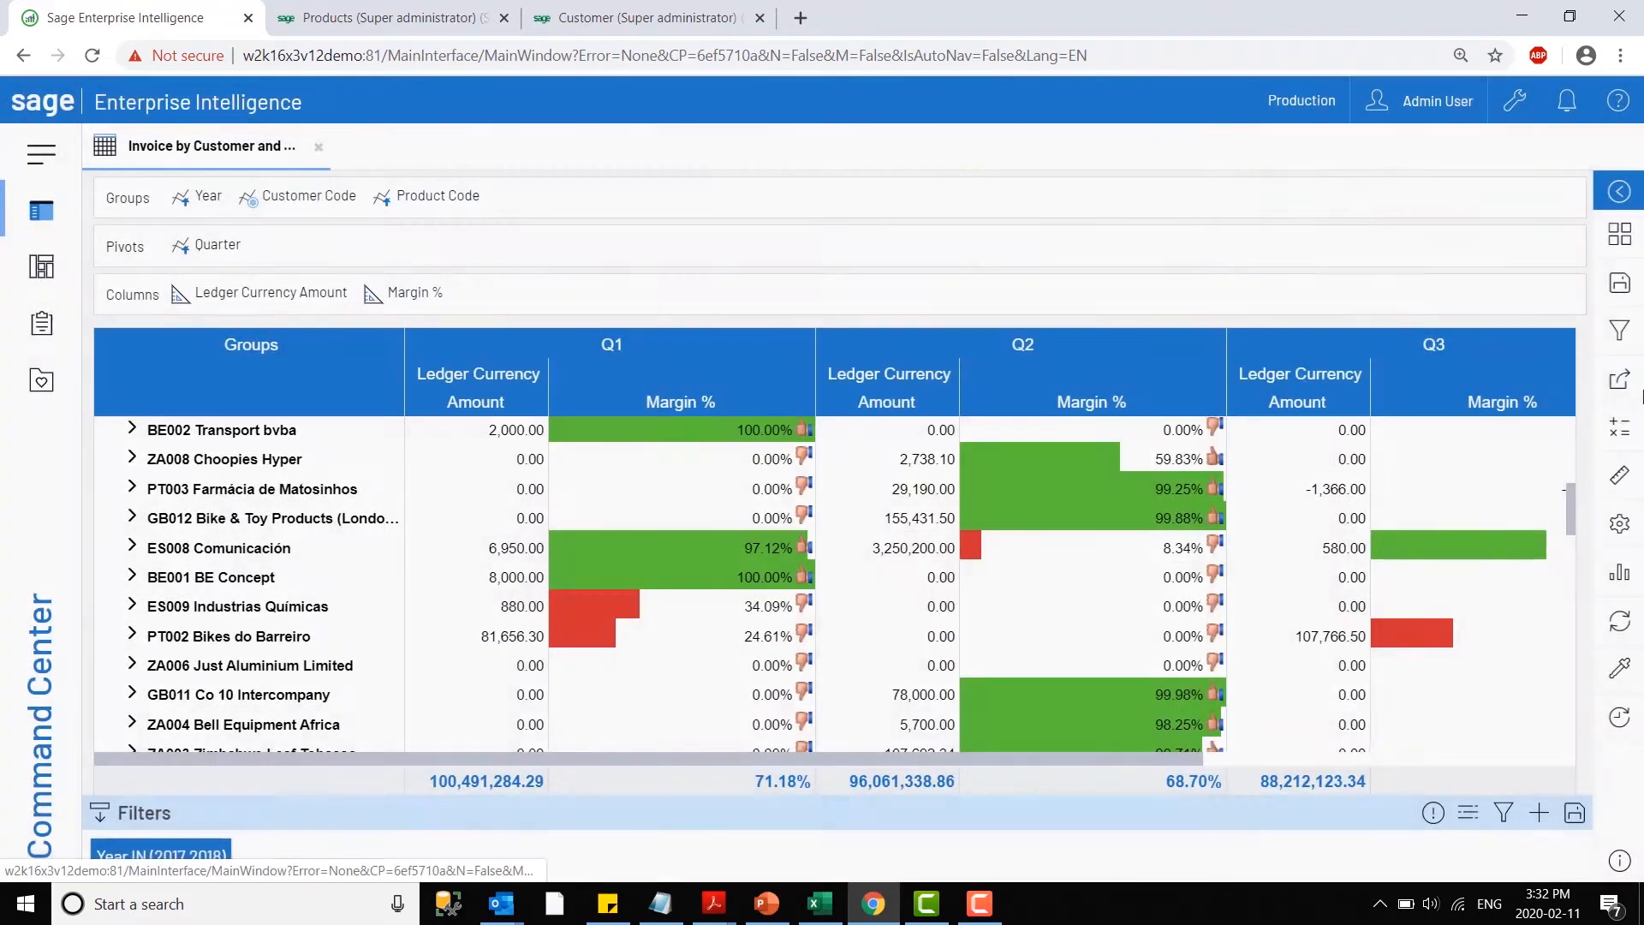
- Start a subscription to the view and check its available actions, keeping Export and Email
{"action": "left_click", "coordinate": [1616, 382]}
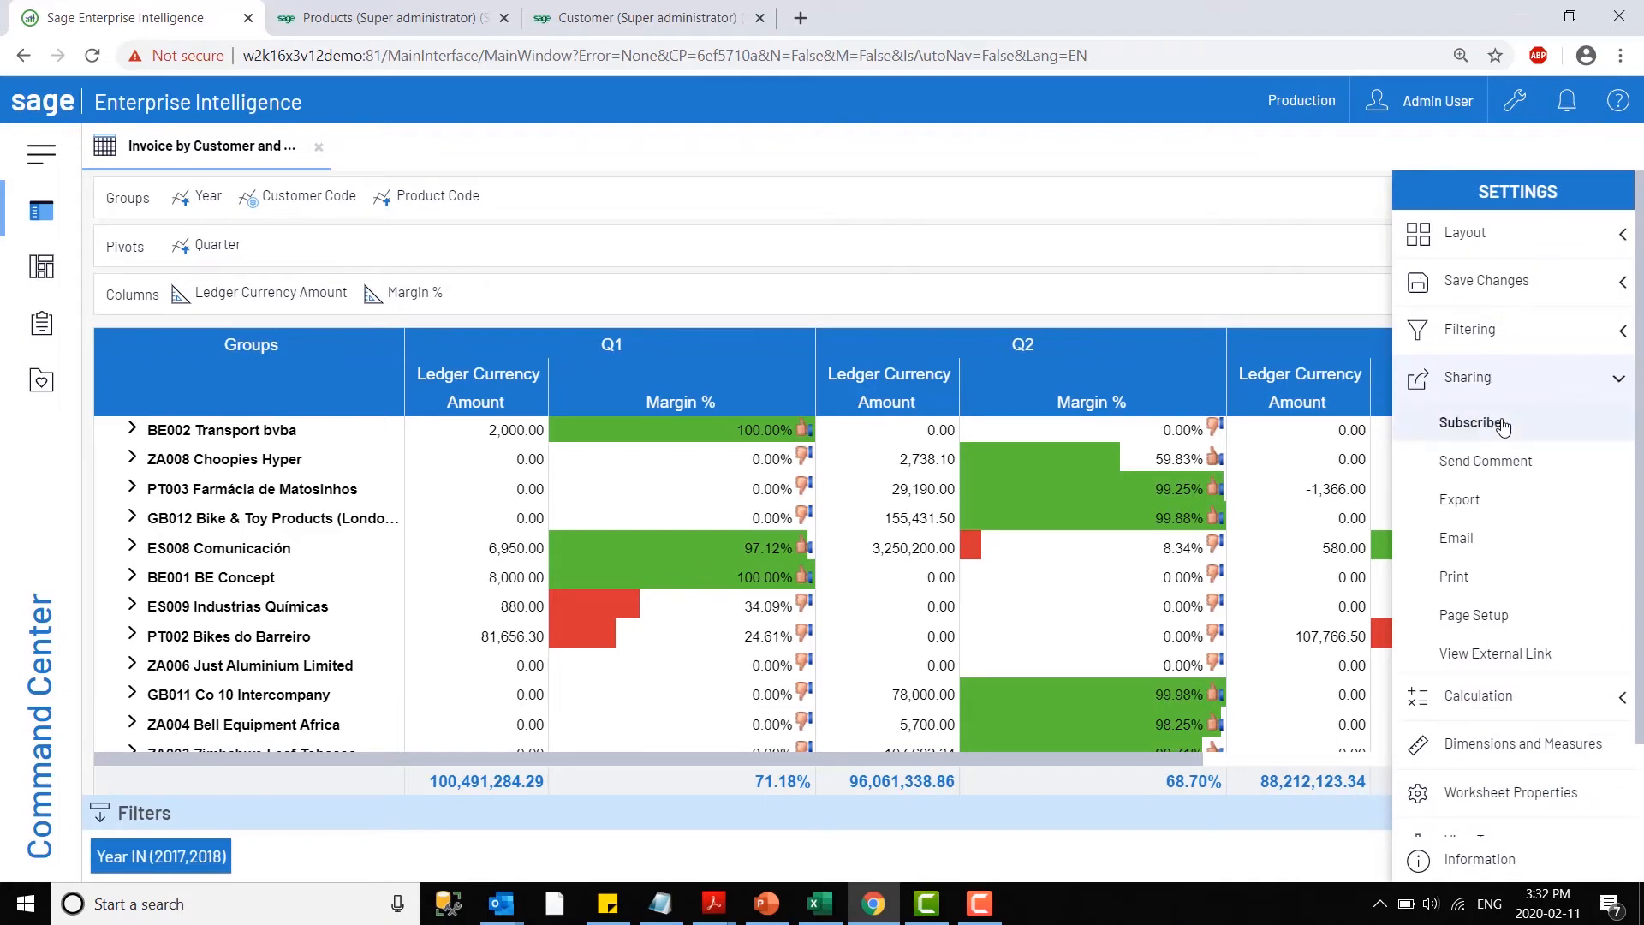
{"action": "left_click", "coordinate": [1470, 423]}
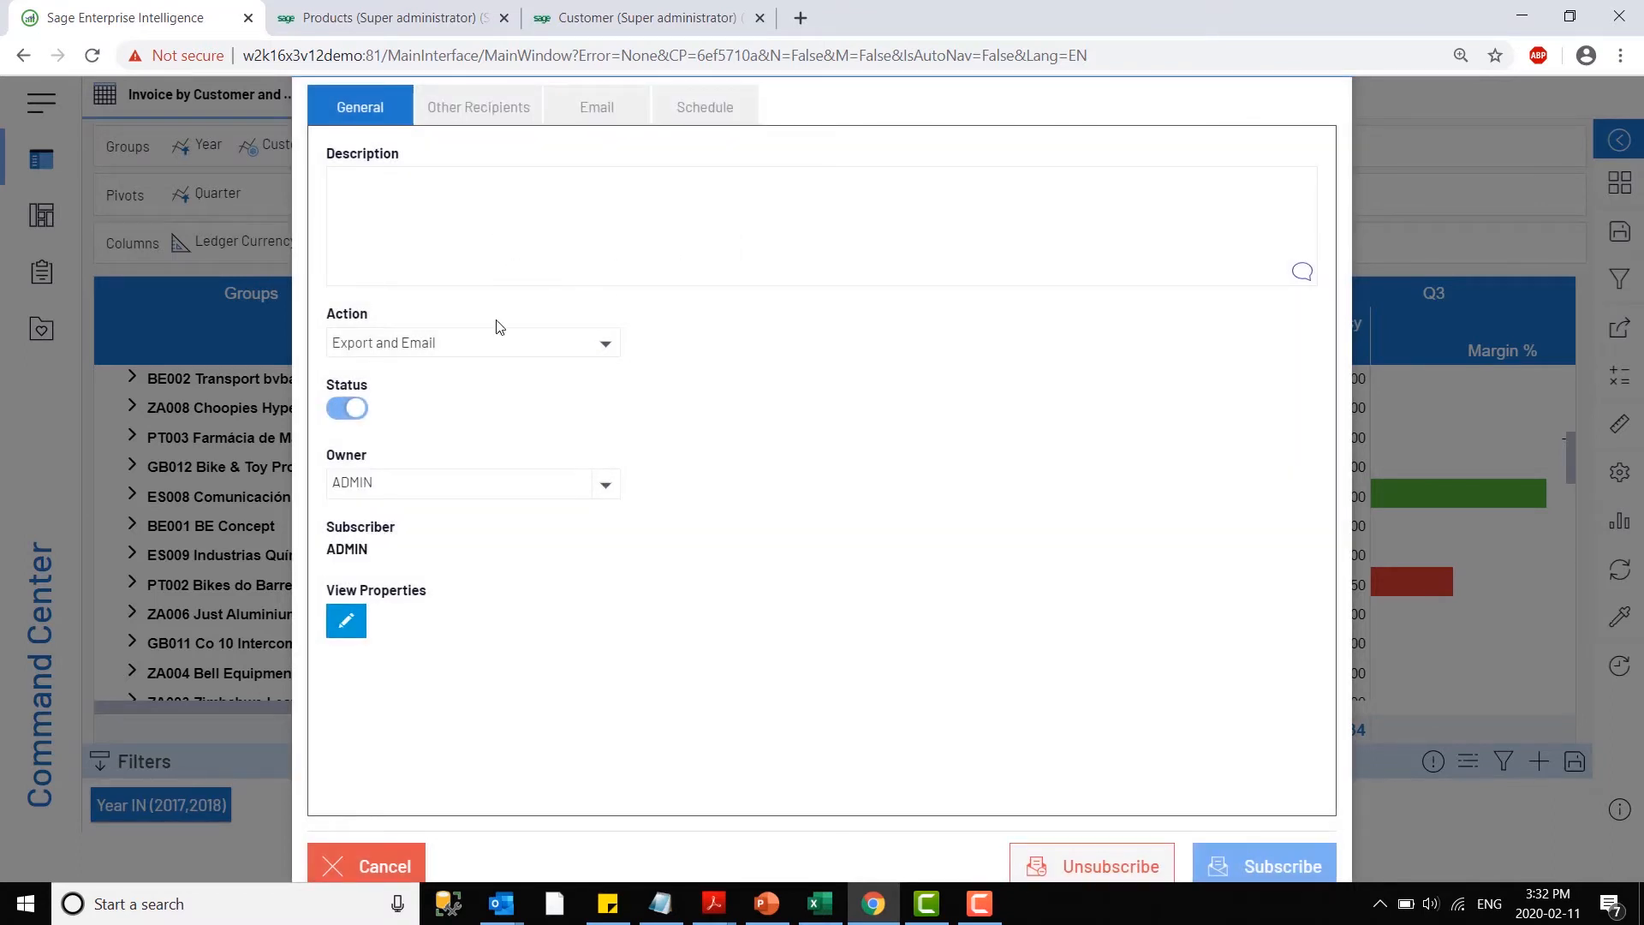
{"action": "left_click", "coordinate": [459, 250]}
{"action": "left_click", "coordinate": [525, 352]}
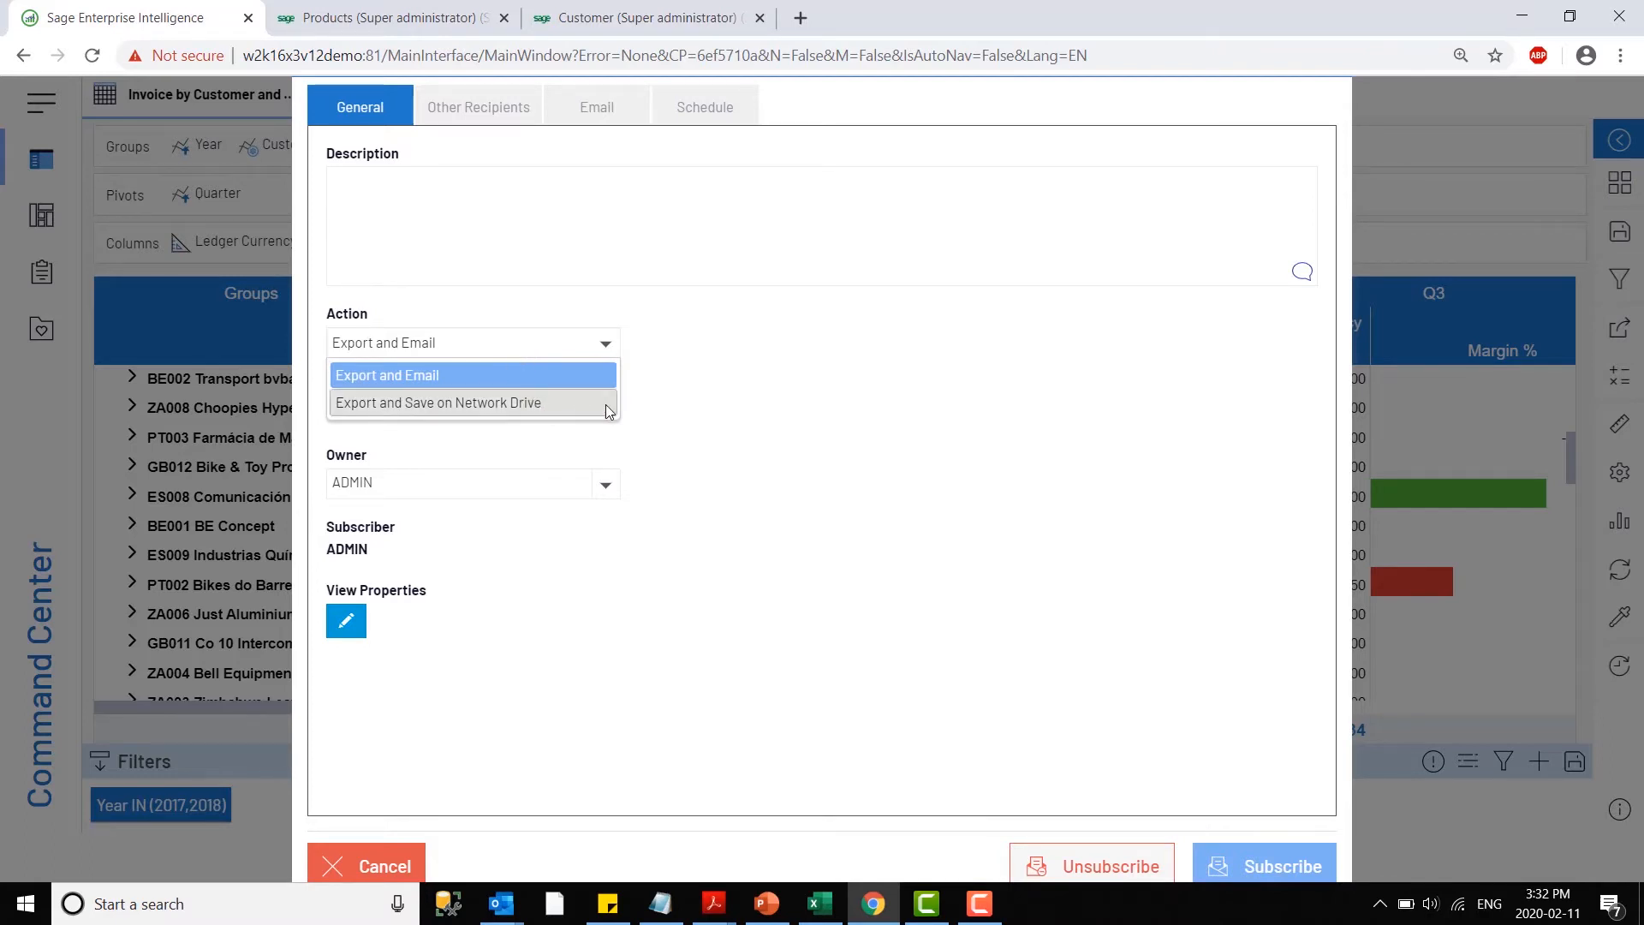
{"action": "left_click", "coordinate": [690, 398]}
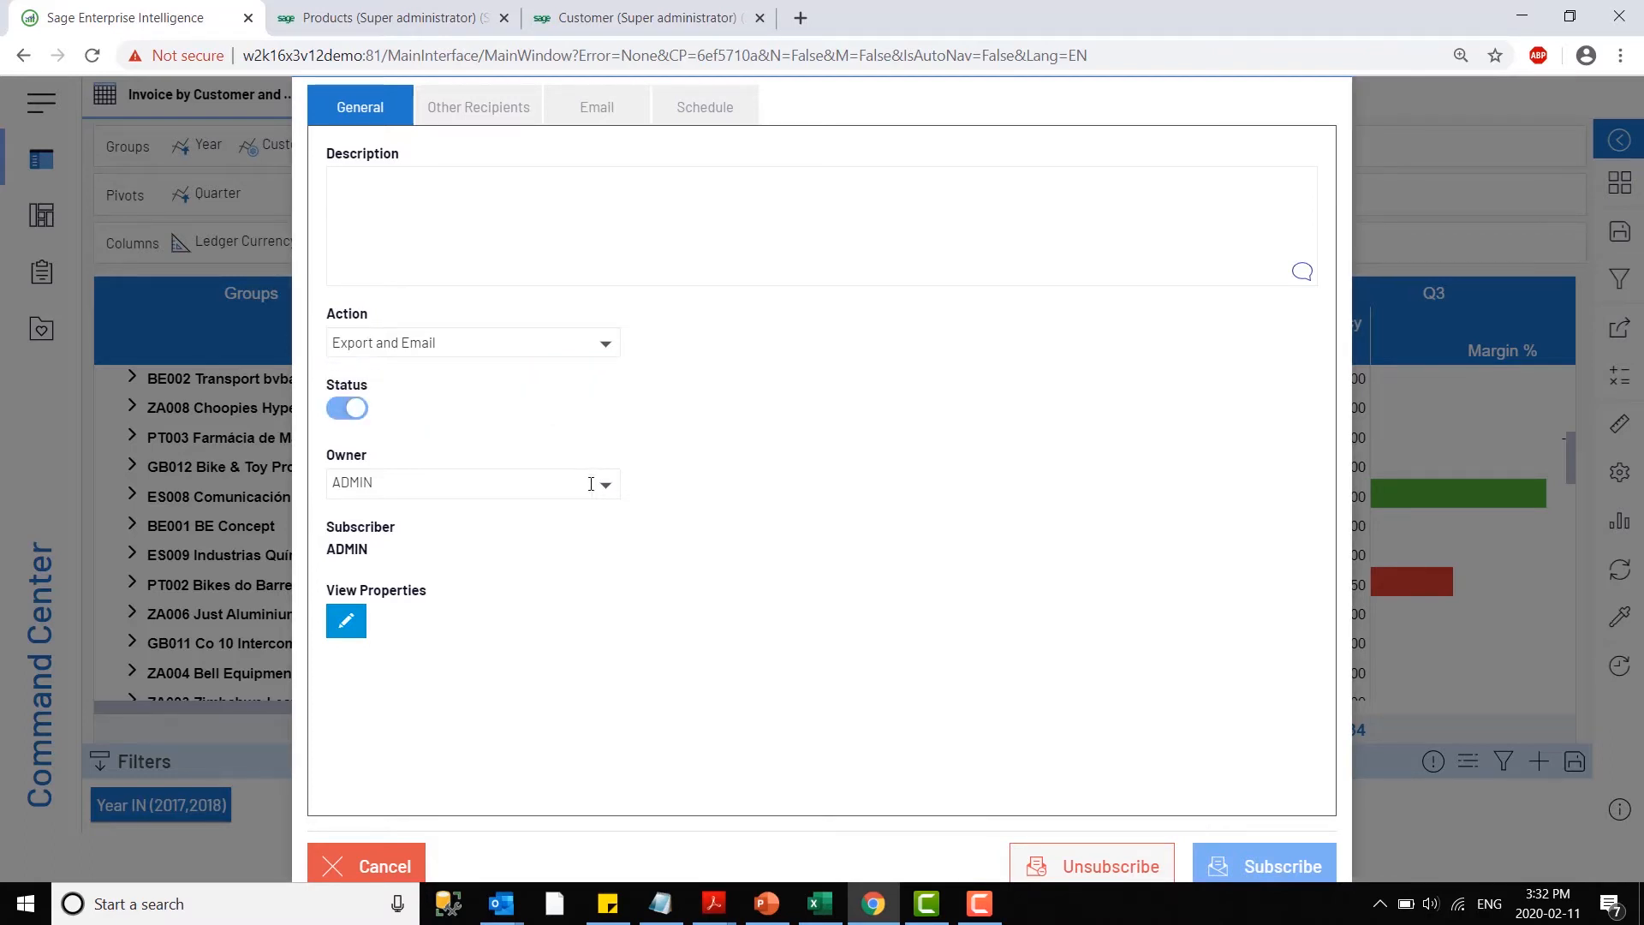
- Check the export formats in the subscription's view properties, close them, and review the other recipients and email fields
{"action": "left_click", "coordinate": [351, 622]}
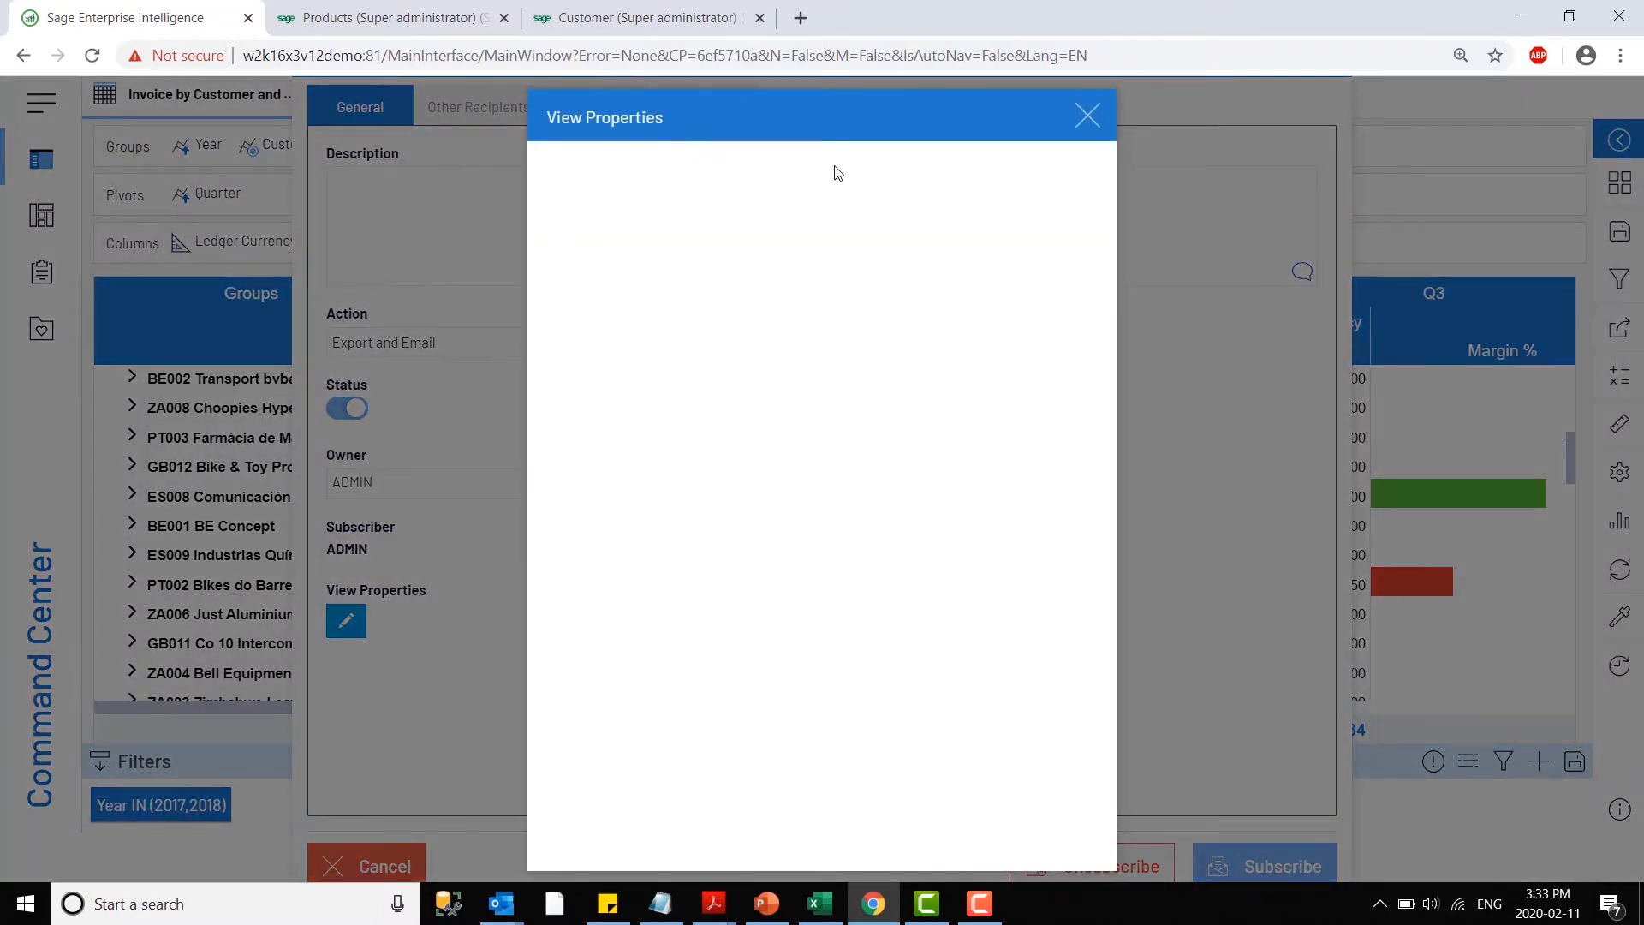
{"action": "left_click", "coordinate": [670, 195]}
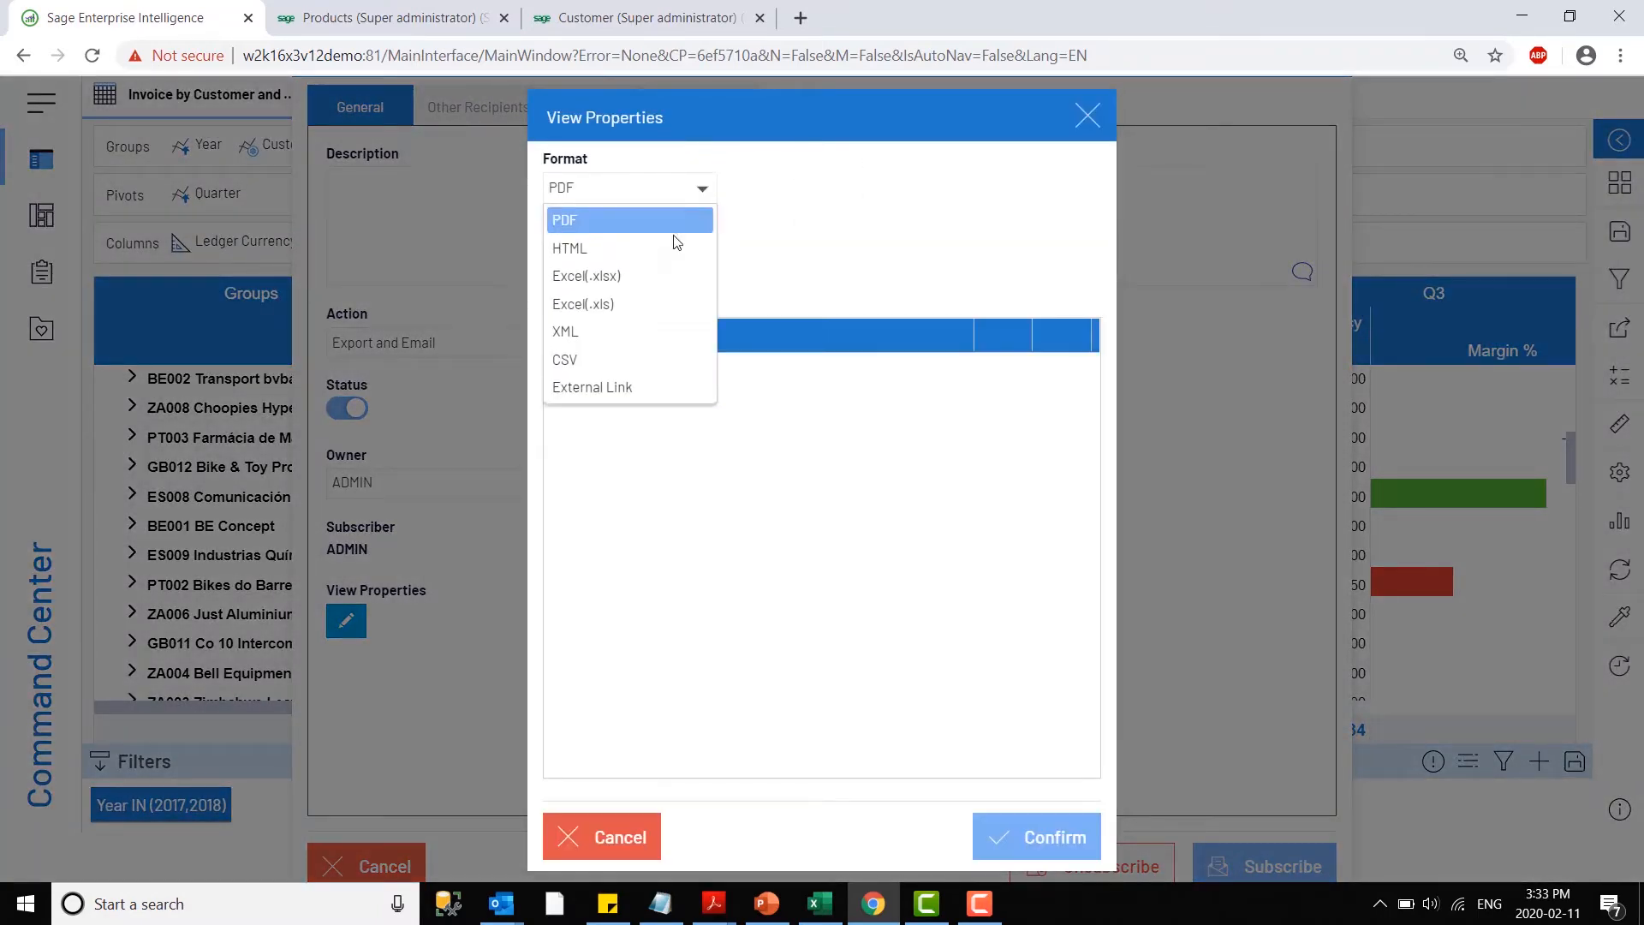
{"action": "left_click", "coordinate": [1087, 116]}
{"action": "left_click", "coordinate": [1087, 116]}
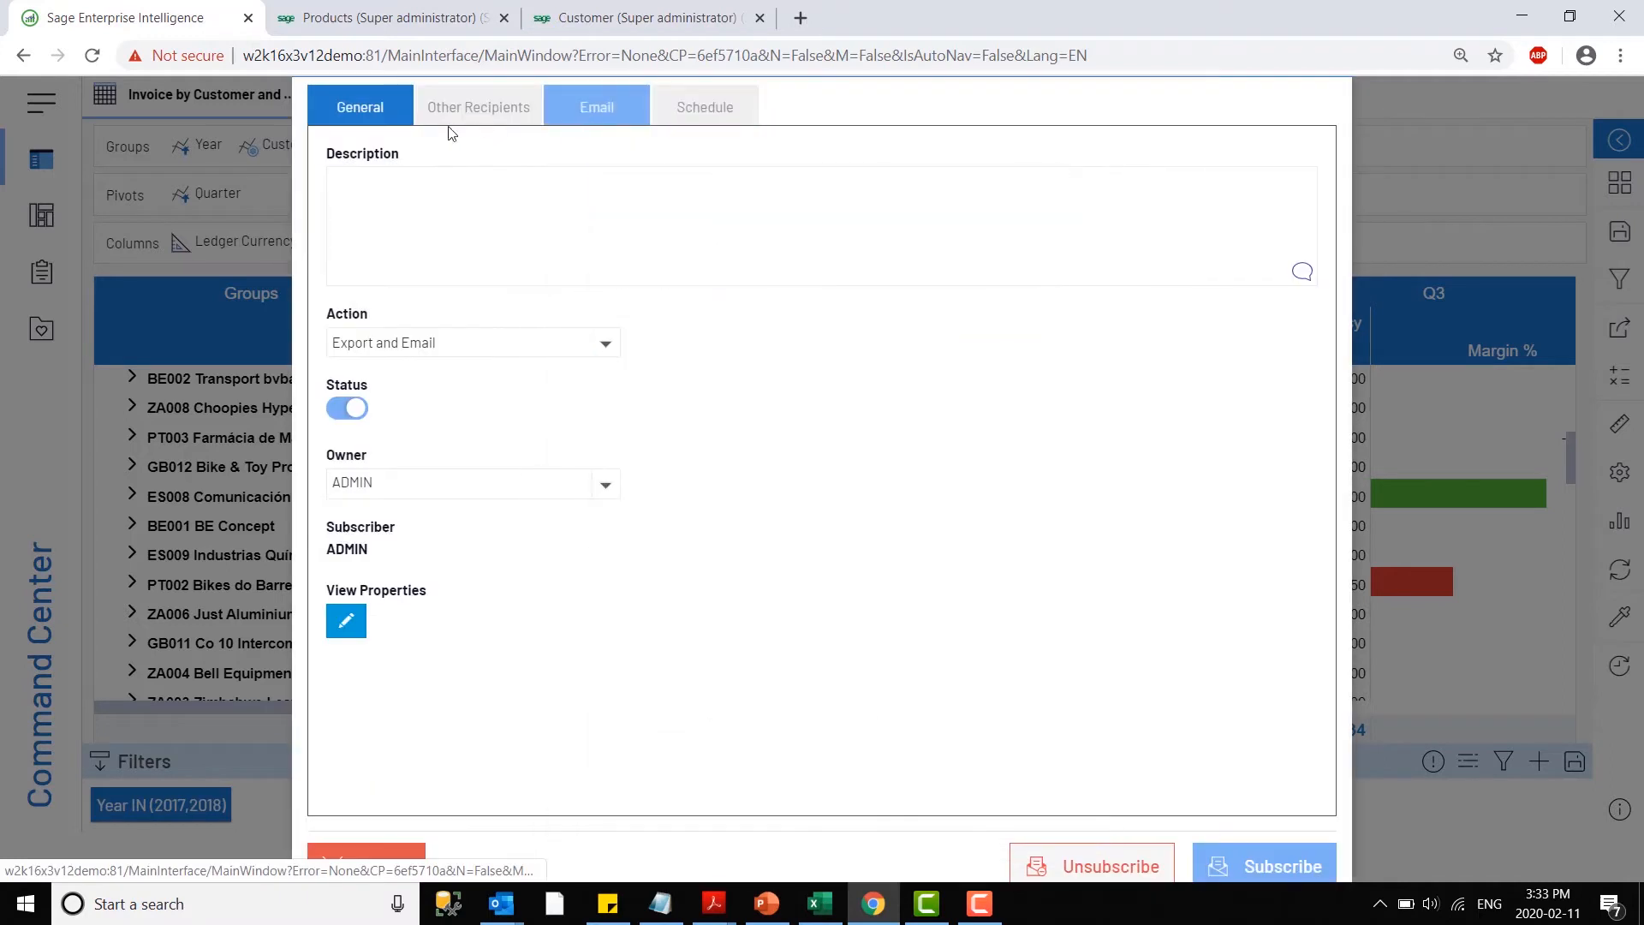
{"action": "left_click", "coordinate": [488, 111]}
{"action": "left_click", "coordinate": [603, 110]}
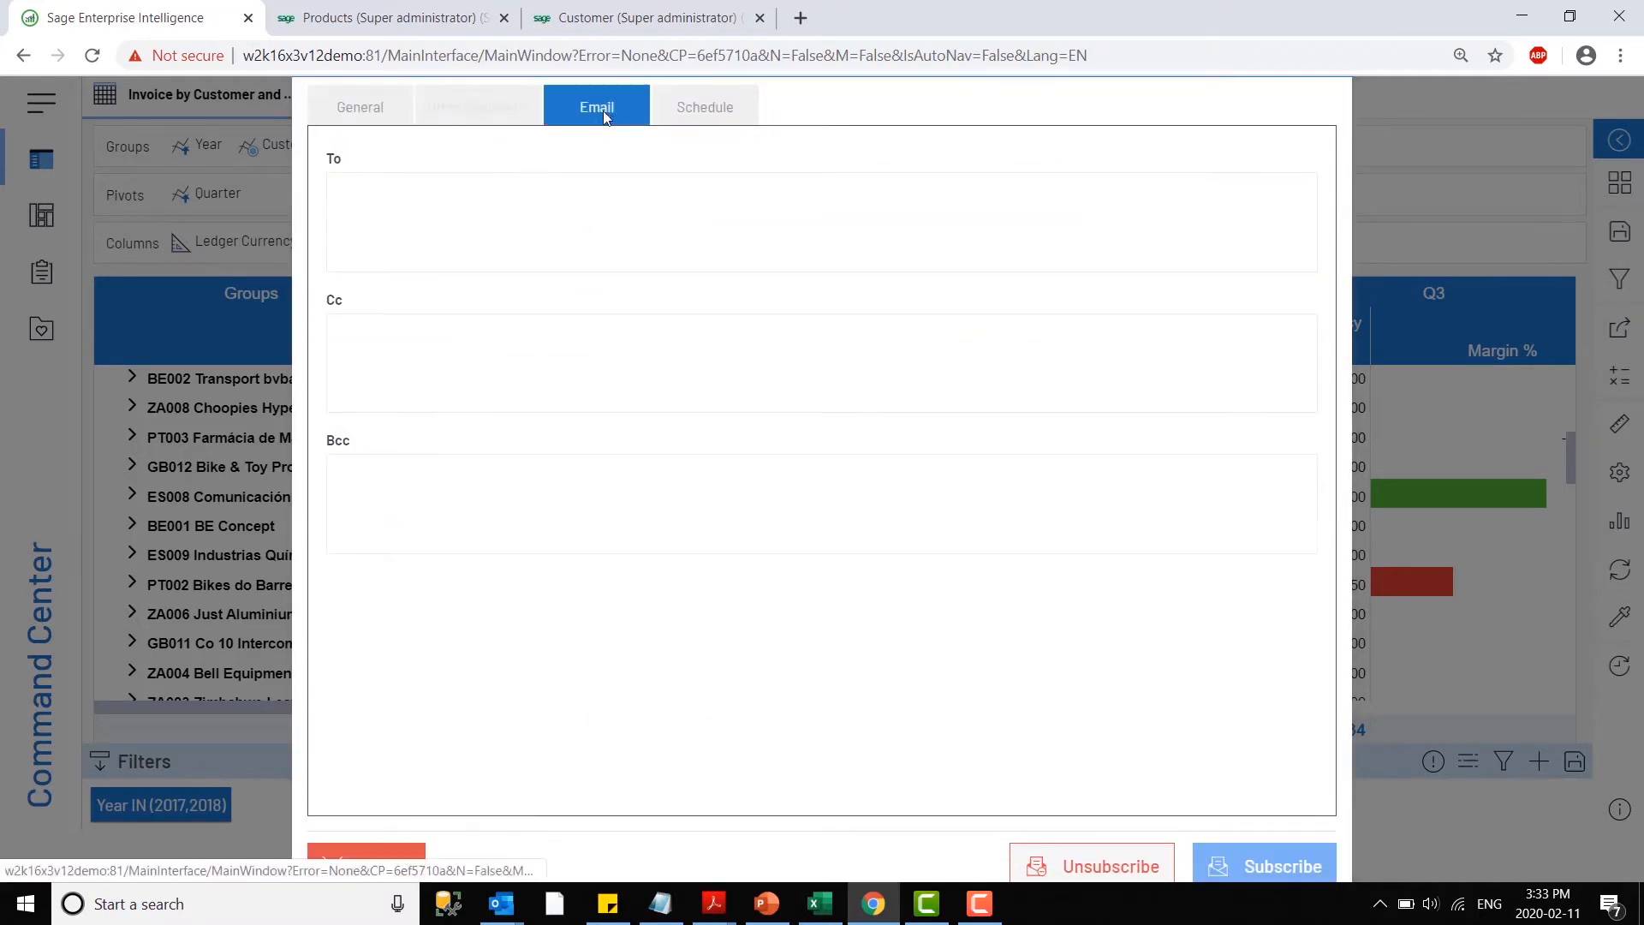
- Schedule the subscription to recur every week on Monday at 09:00, and cancel it without subscribing
{"action": "left_click", "coordinate": [707, 115]}
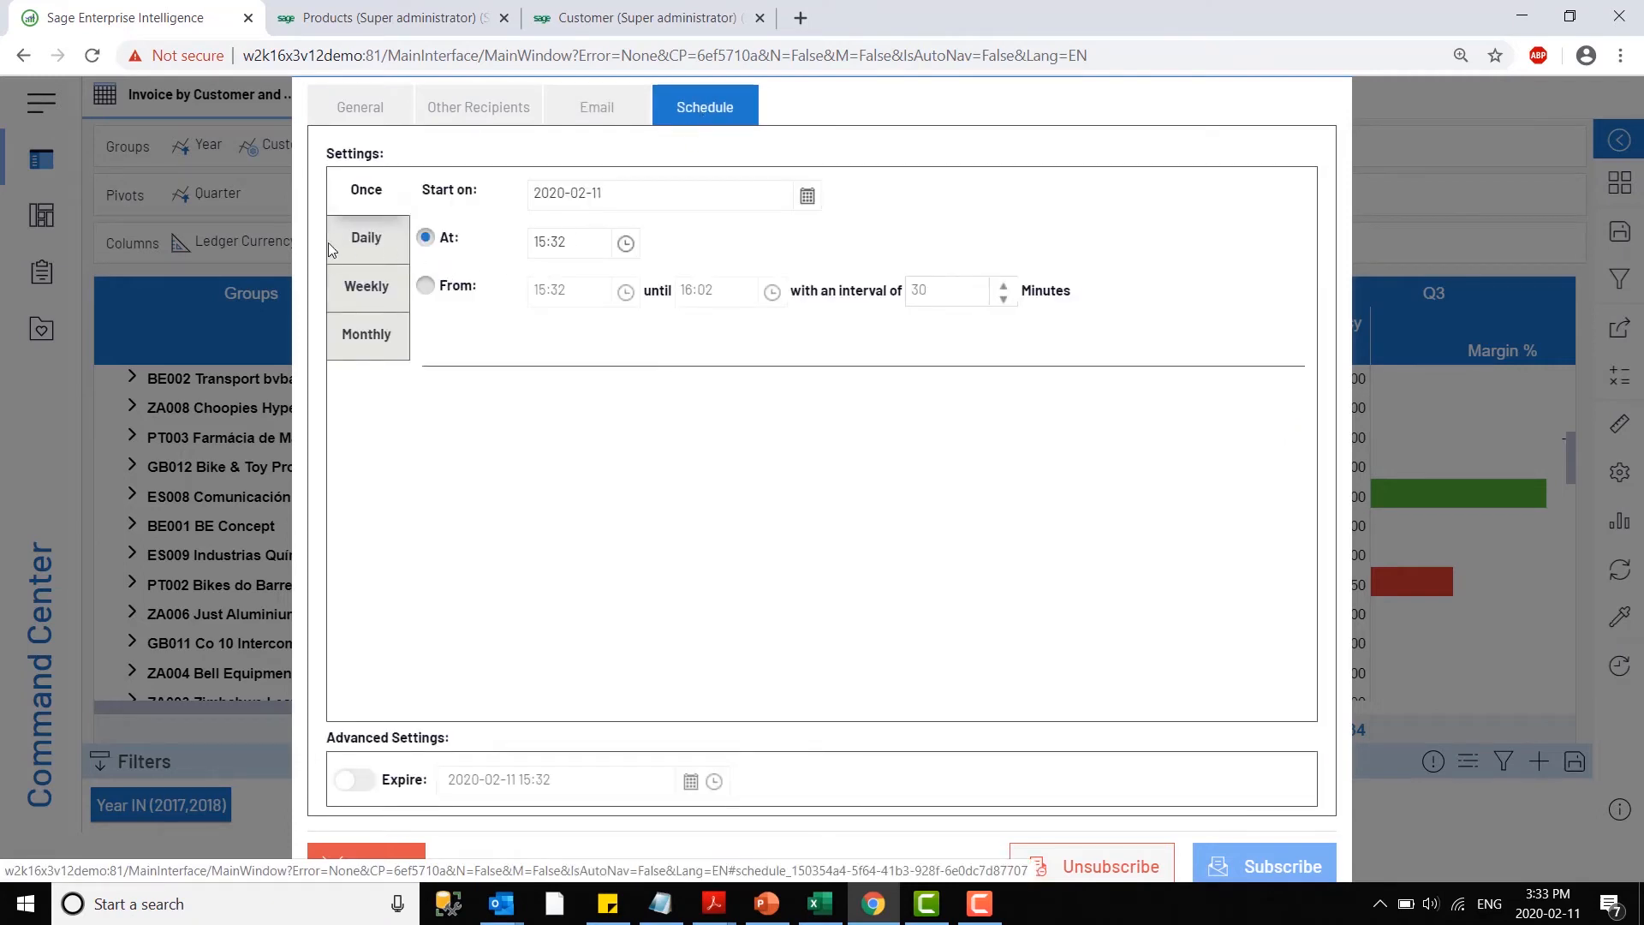
{"action": "left_click", "coordinate": [360, 292]}
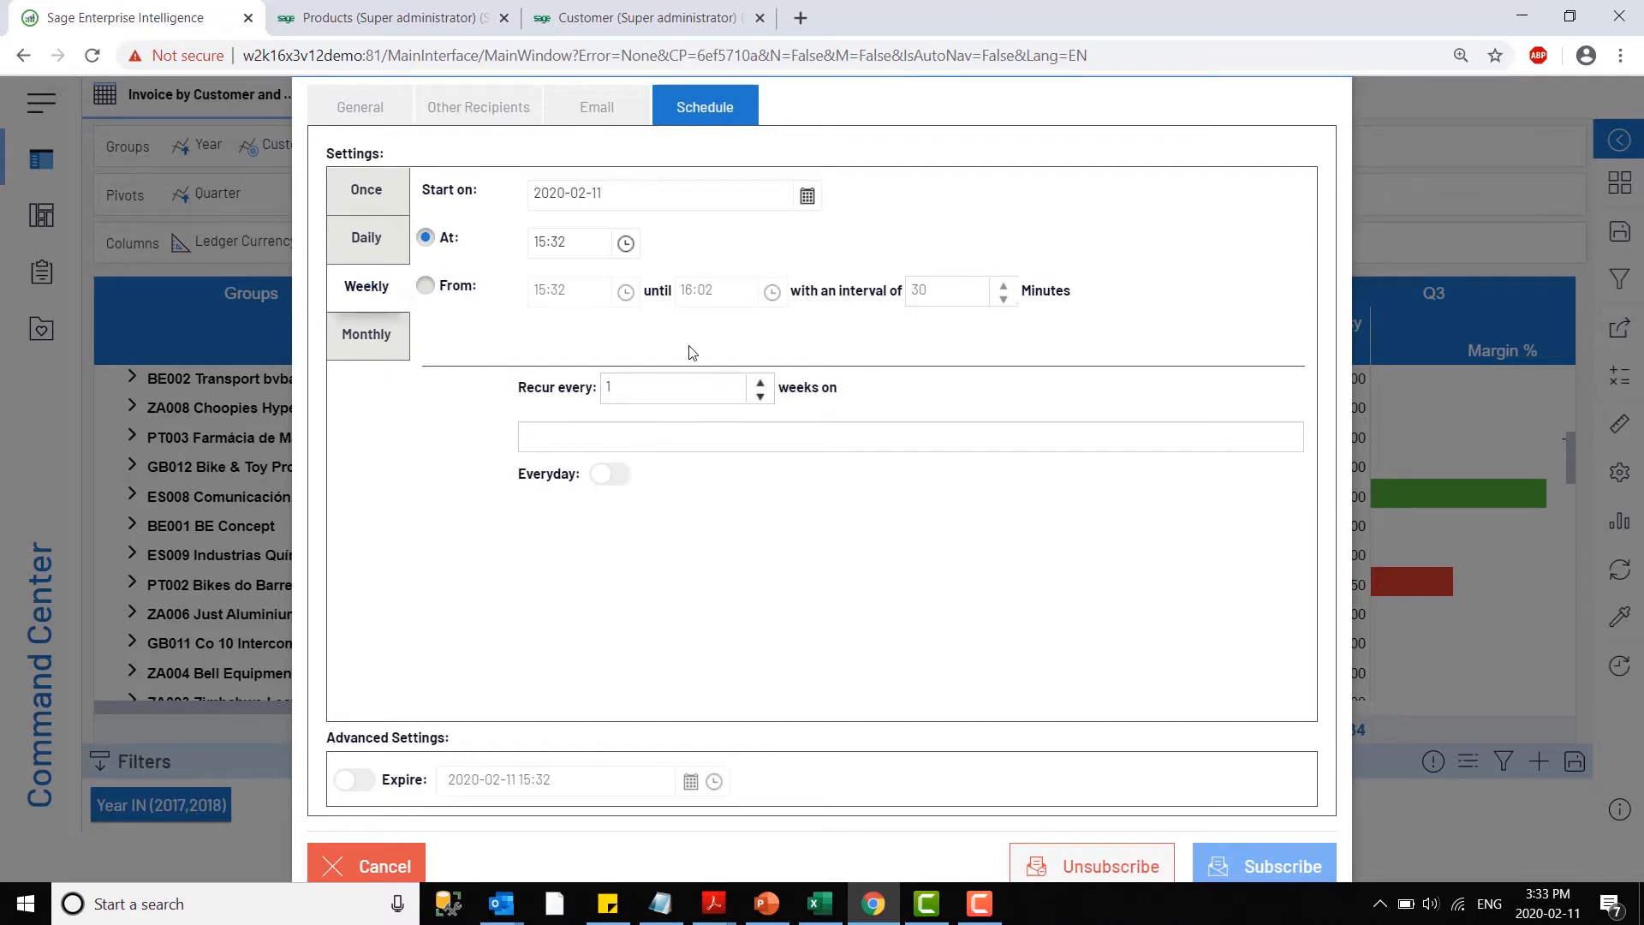
{"action": "double_click", "coordinate": [575, 240]}
{"action": "key", "text": "BackSpace"}
{"action": "key", "text": "BackSpace"}
{"action": "key", "text": "BackSpace"}
{"action": "key", "text": "BackSpace"}
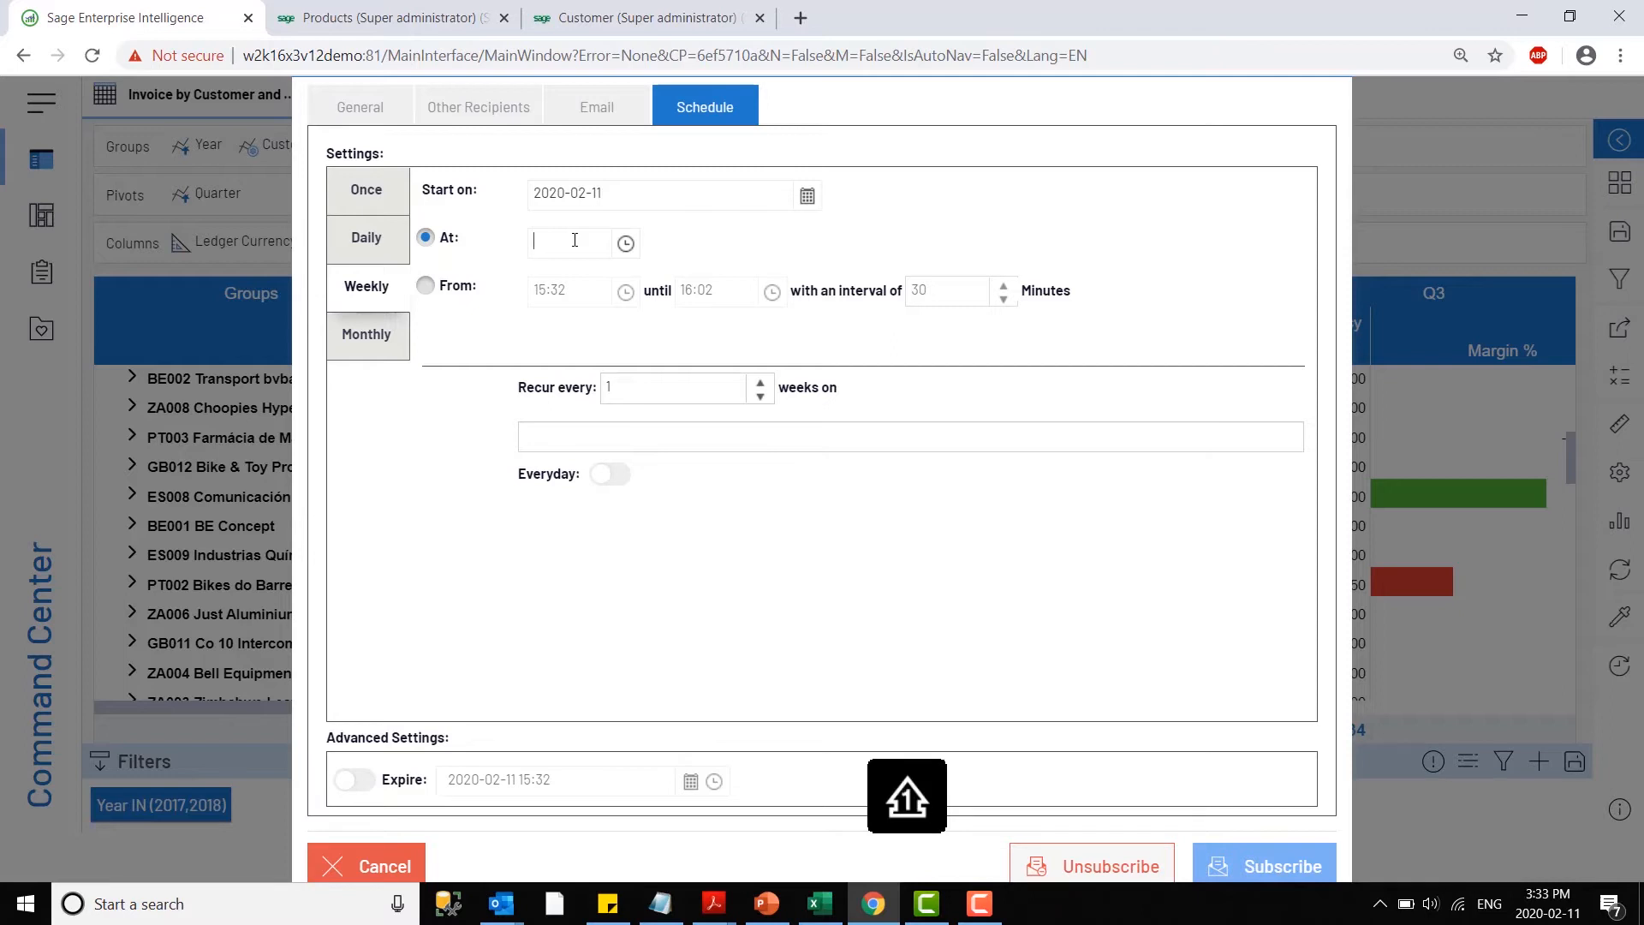
{"action": "type", "text": "9:00"}
{"action": "left_click", "coordinate": [666, 333]}
{"action": "left_click", "coordinate": [552, 450]}
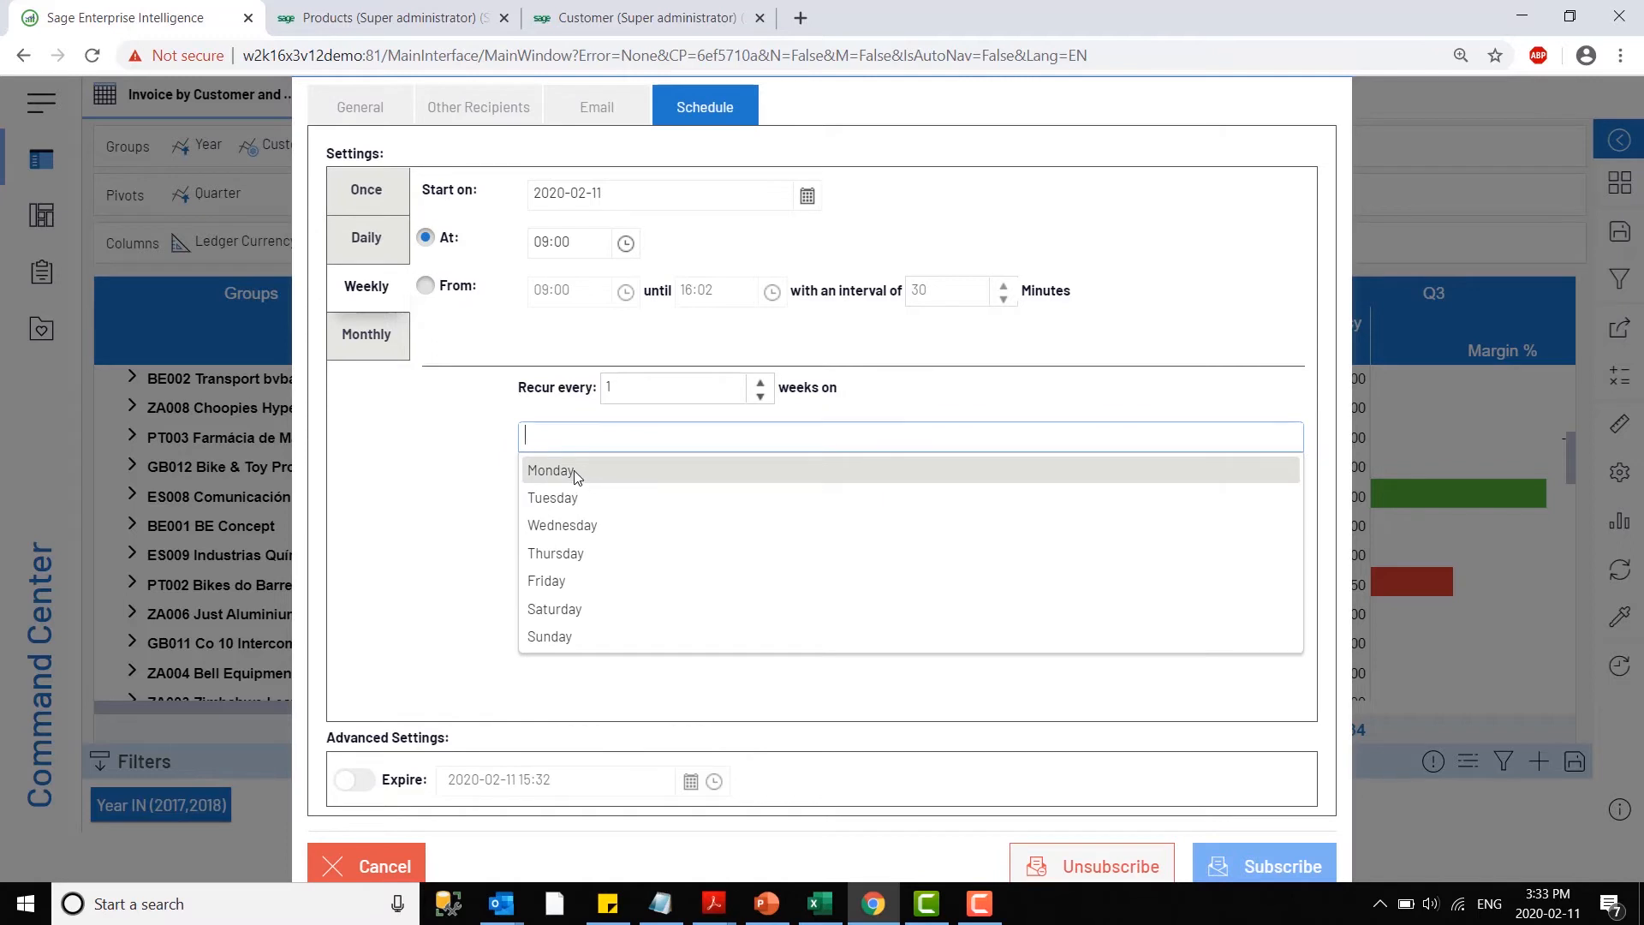
{"action": "left_click", "coordinate": [573, 472]}
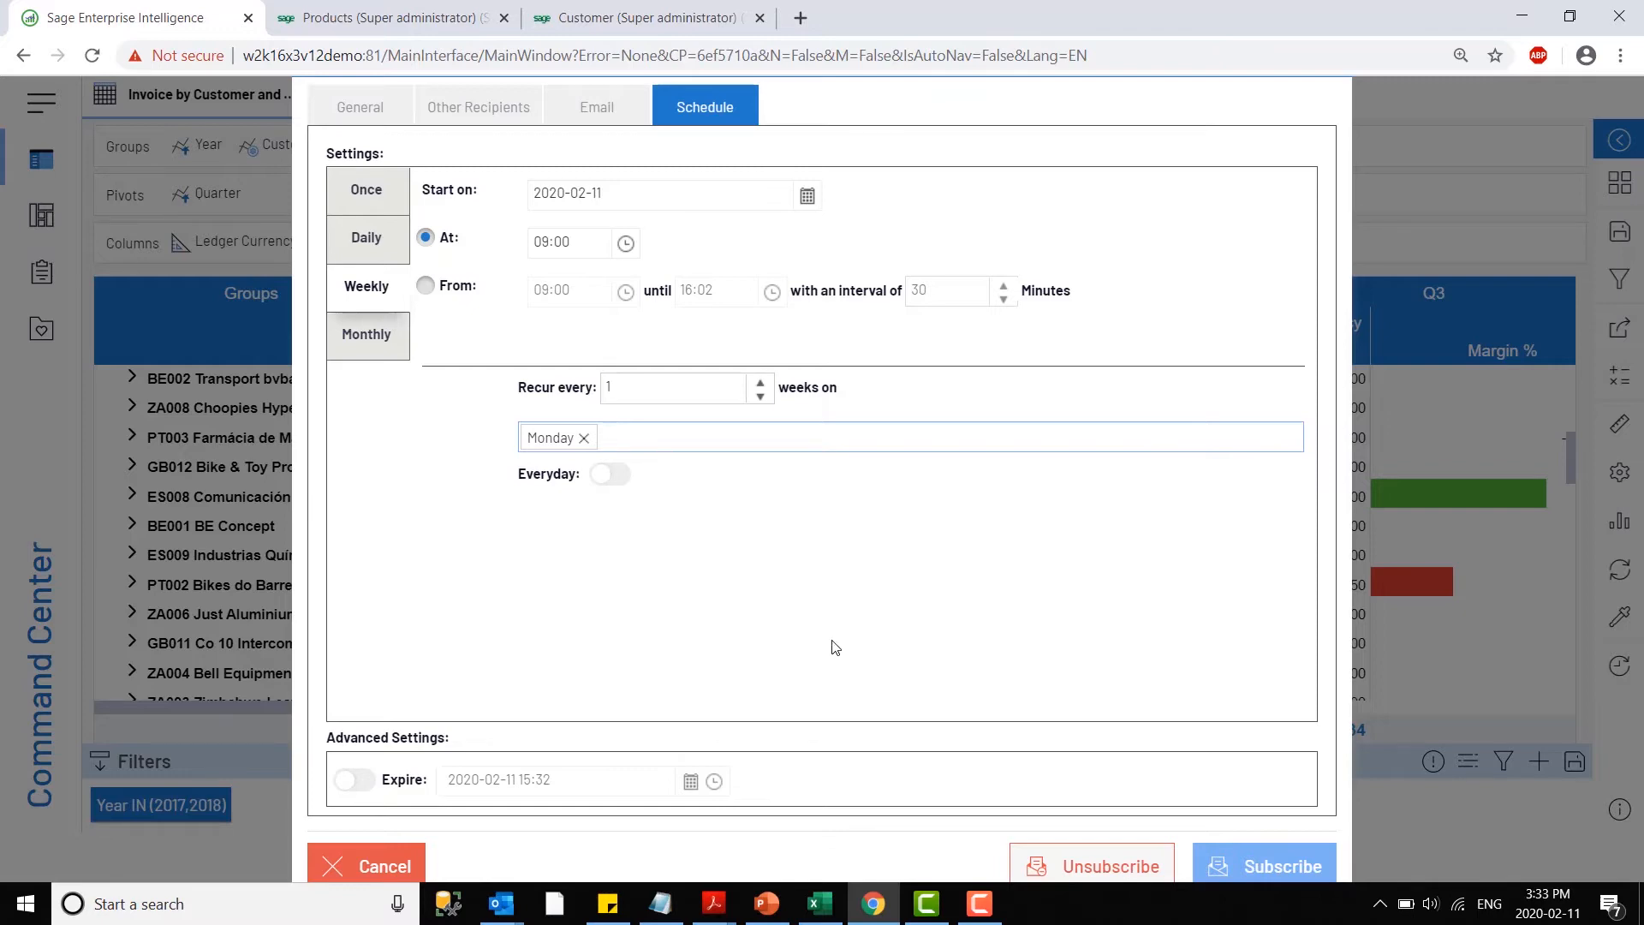
{"action": "left_click", "coordinate": [399, 870]}
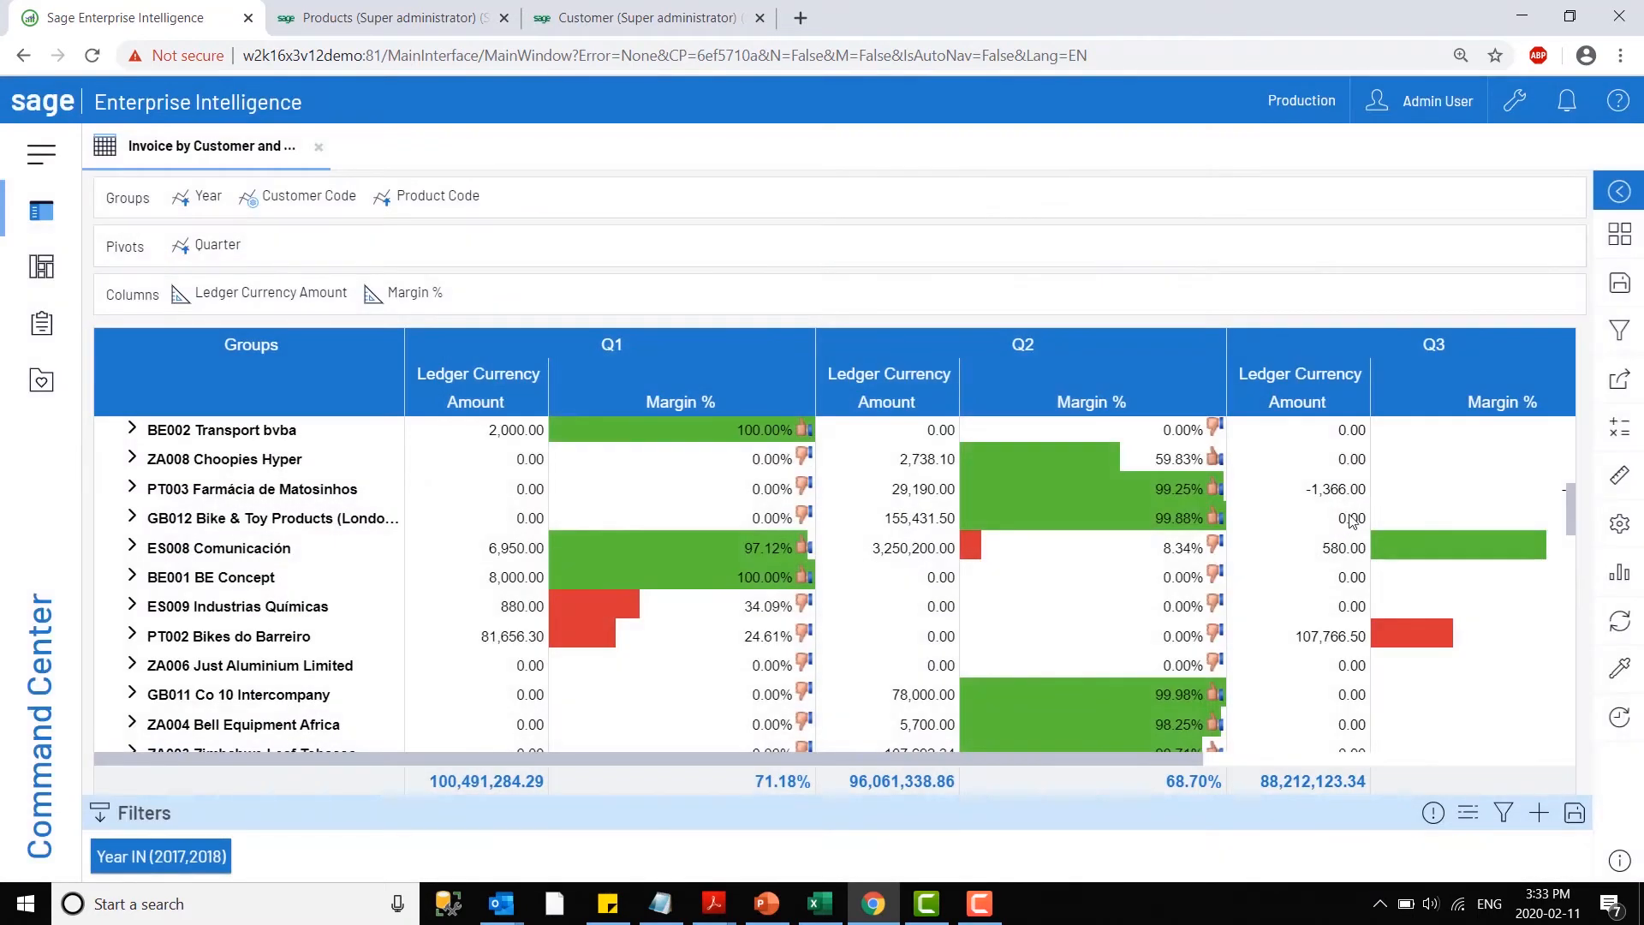
- Open the external link of the invoice view and select its web address
{"action": "left_click", "coordinate": [1617, 380]}
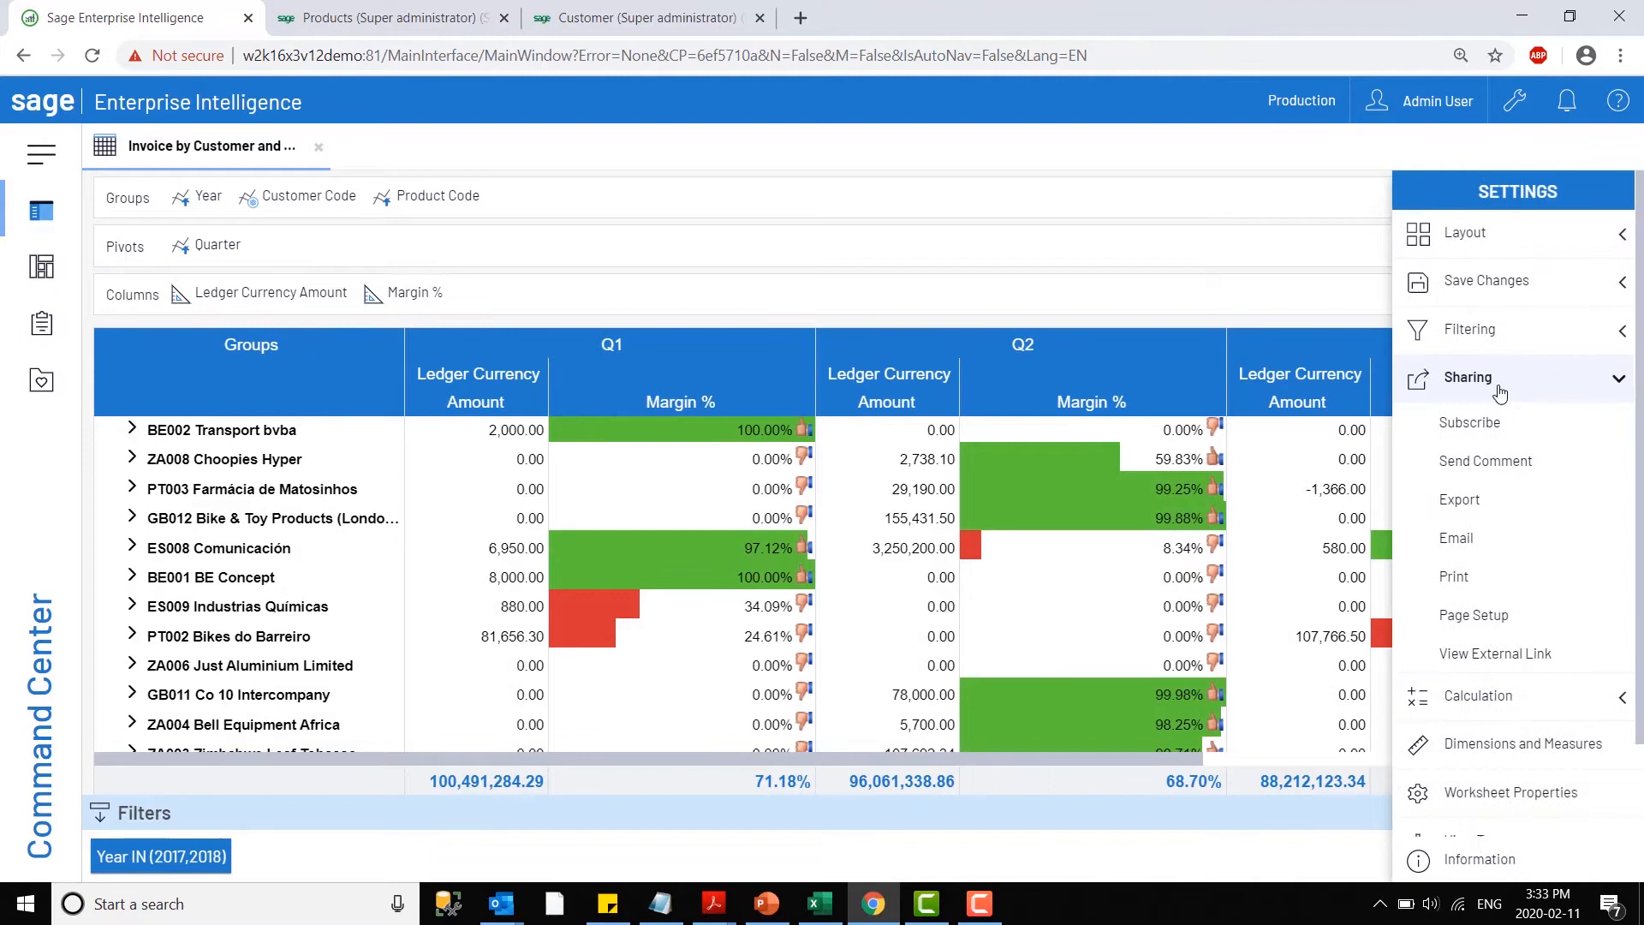
{"action": "left_click", "coordinate": [1498, 656]}
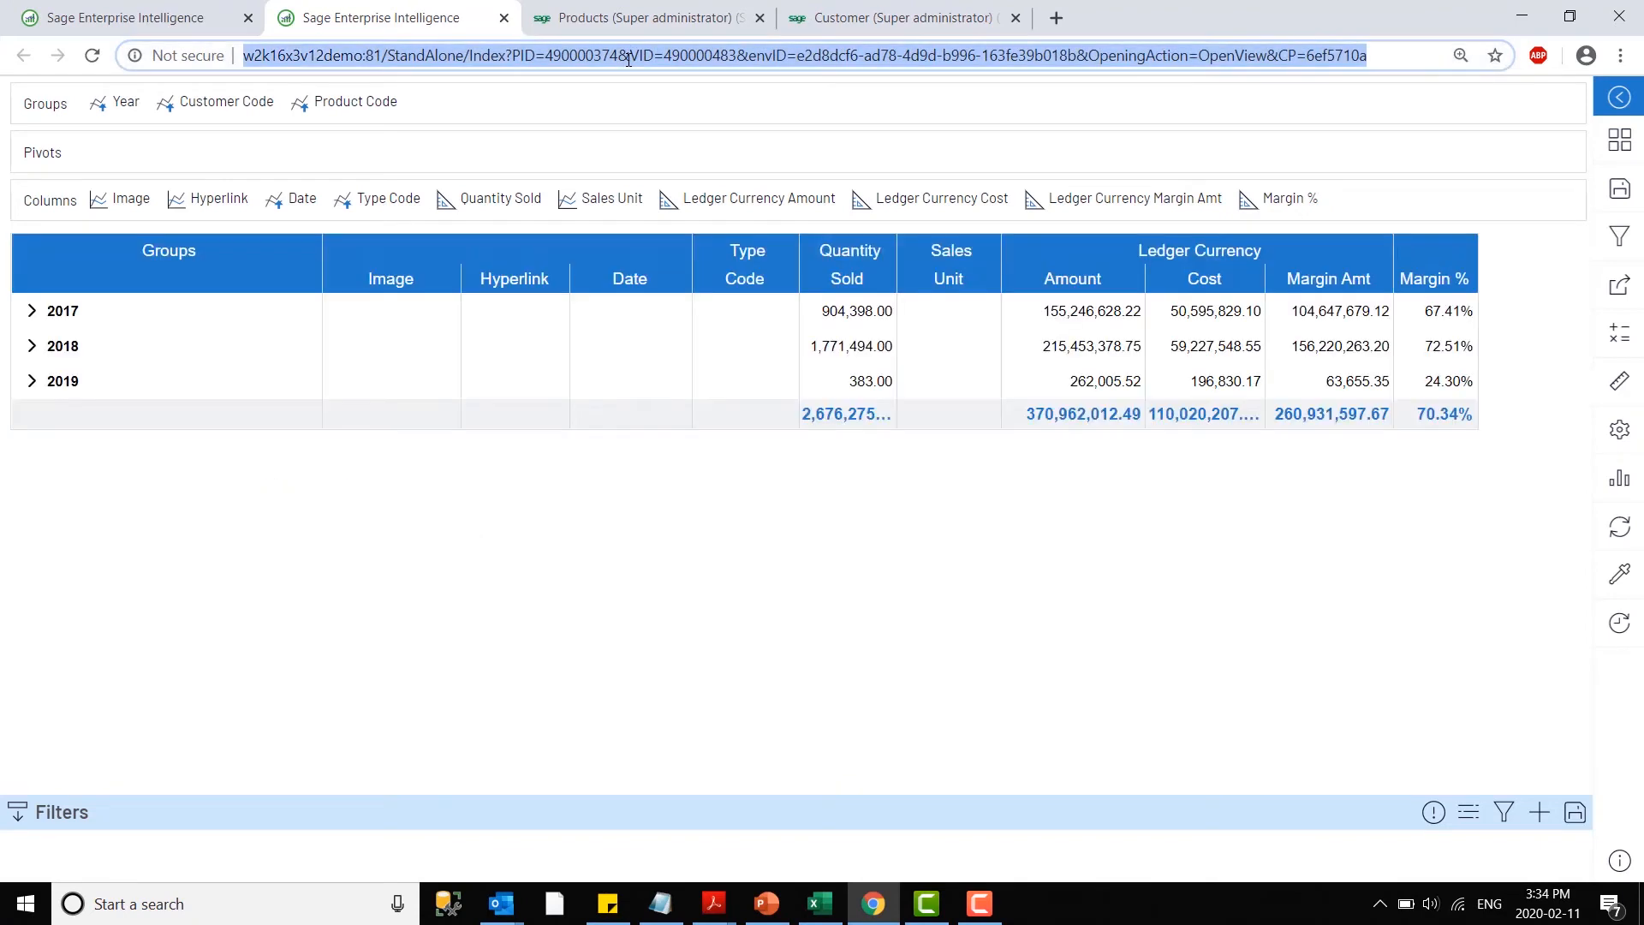
{"action": "left_click", "coordinate": [629, 56]}
- Look at the Sage X3 Customer page's embedded chart and the Products page, and return to the pivoted invoice view in Sage Enterprise Intelligence
{"action": "left_click", "coordinate": [660, 11]}
{"action": "left_click", "coordinate": [859, 8]}
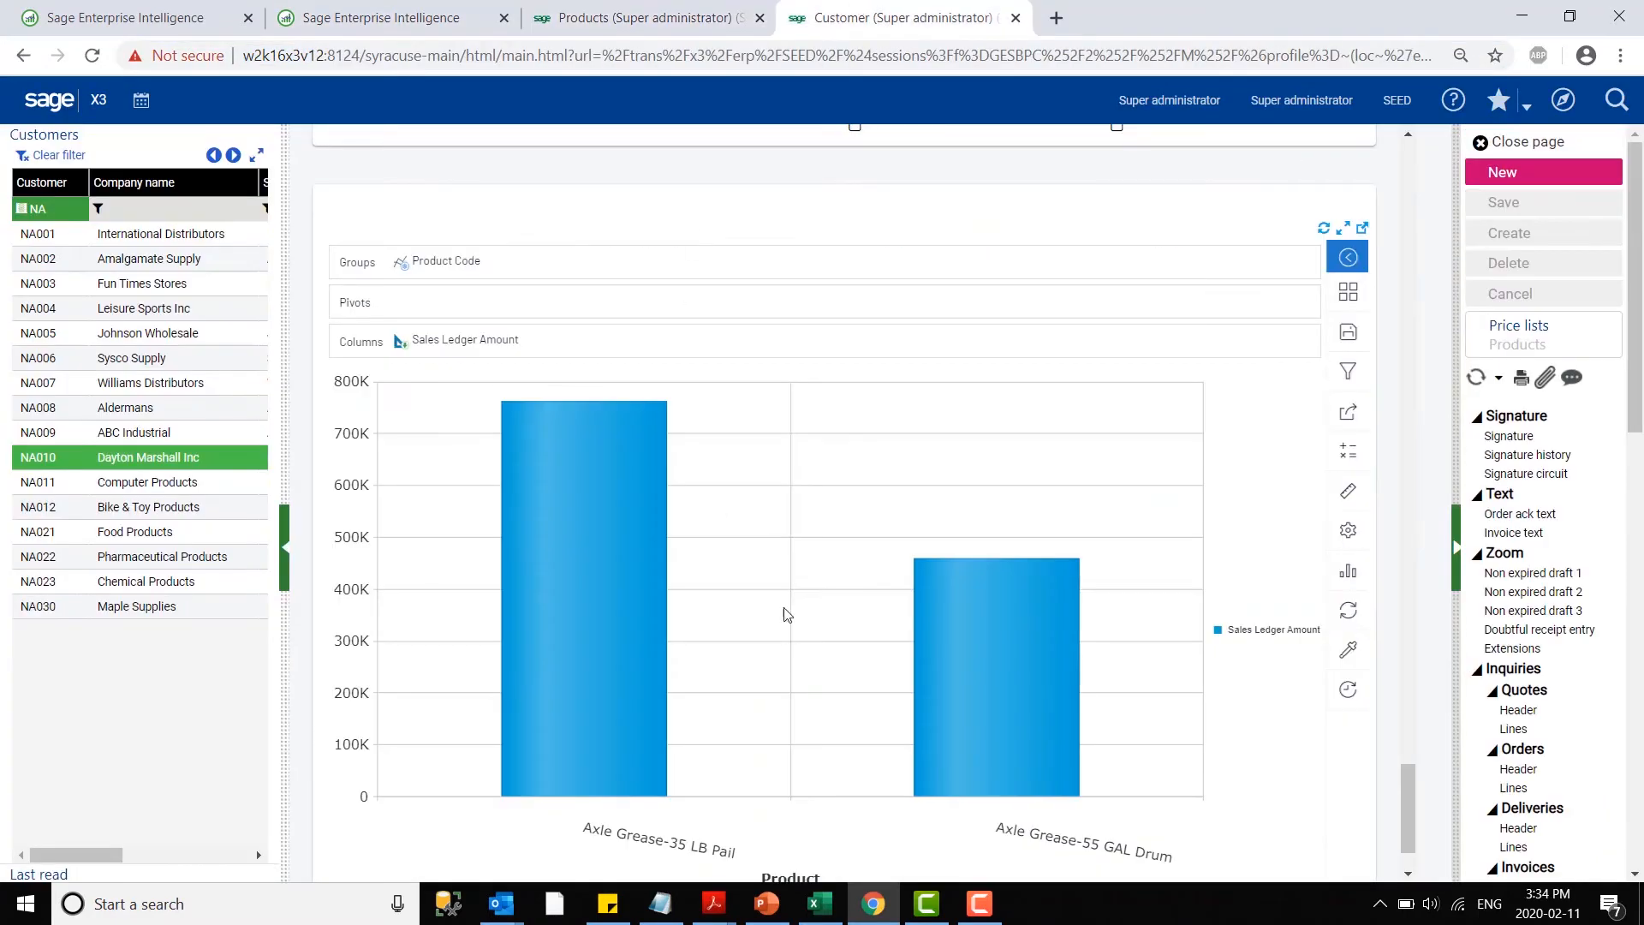
{"action": "mouse_move", "coordinate": [836, 525]}
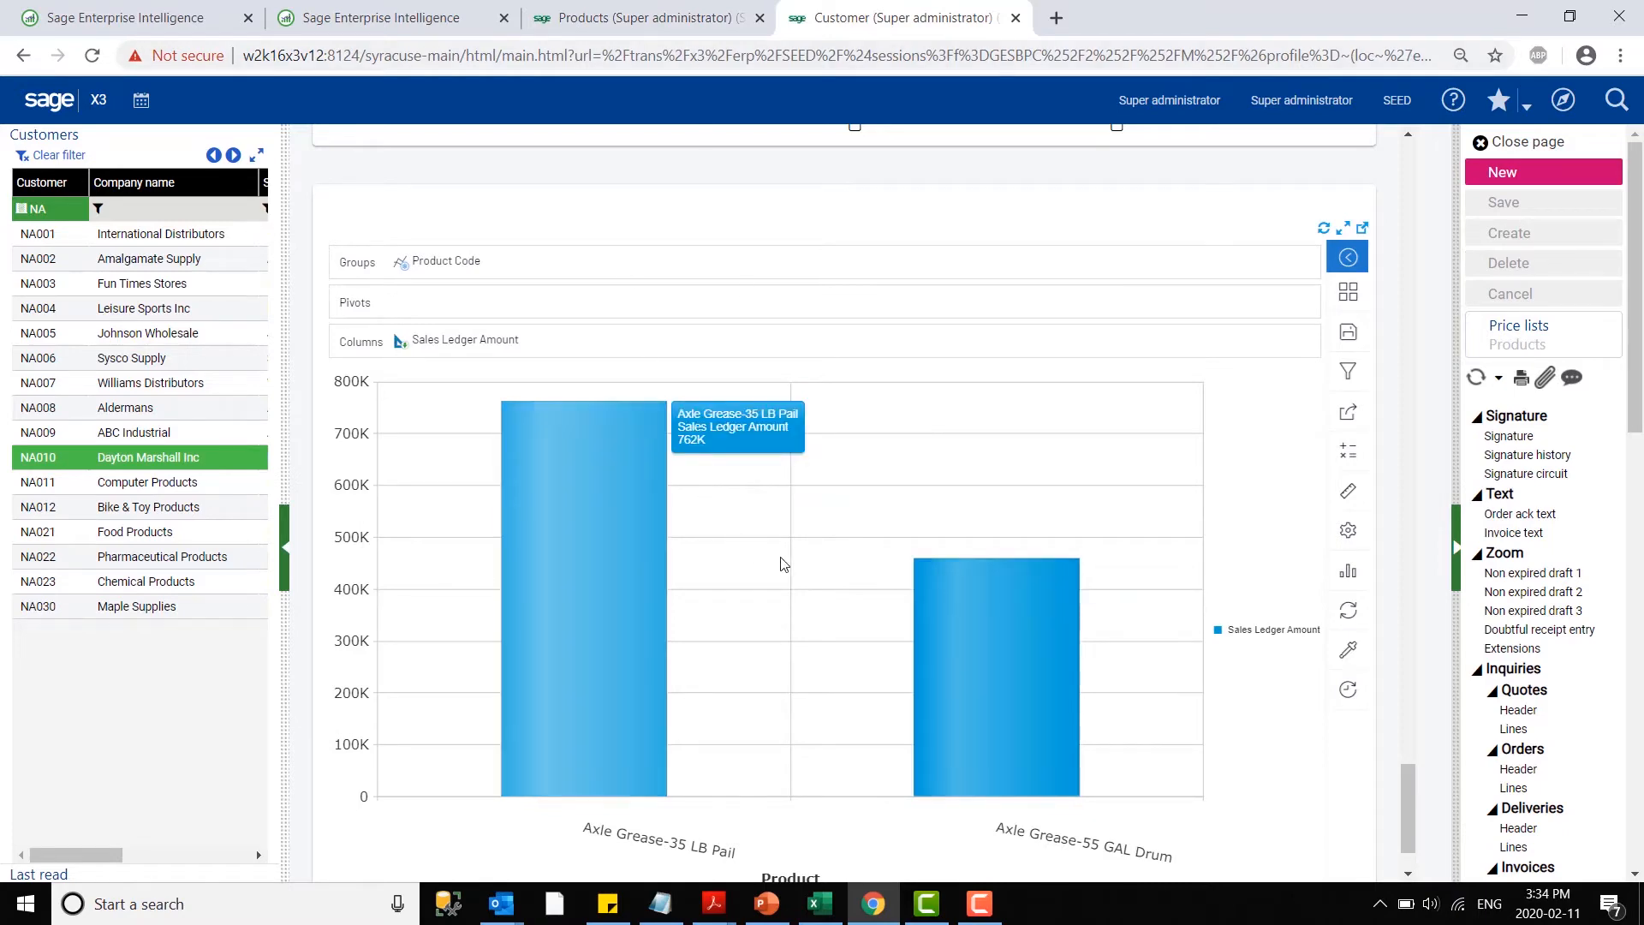
{"action": "left_click", "coordinate": [608, 18]}
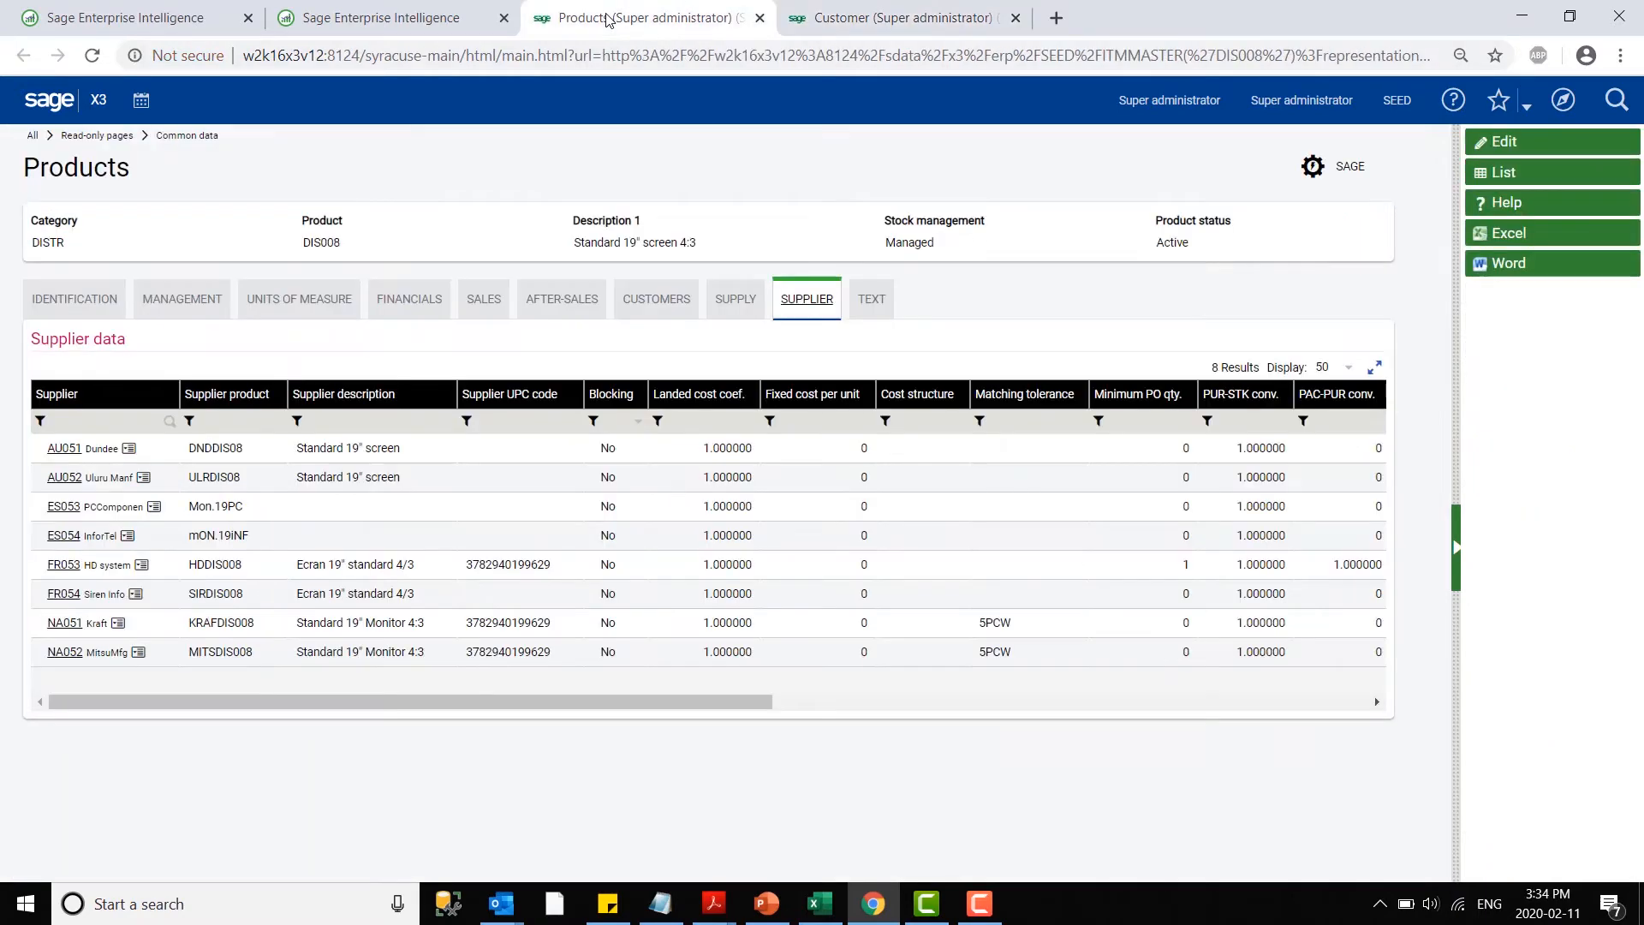
{"action": "left_click", "coordinate": [477, 15]}
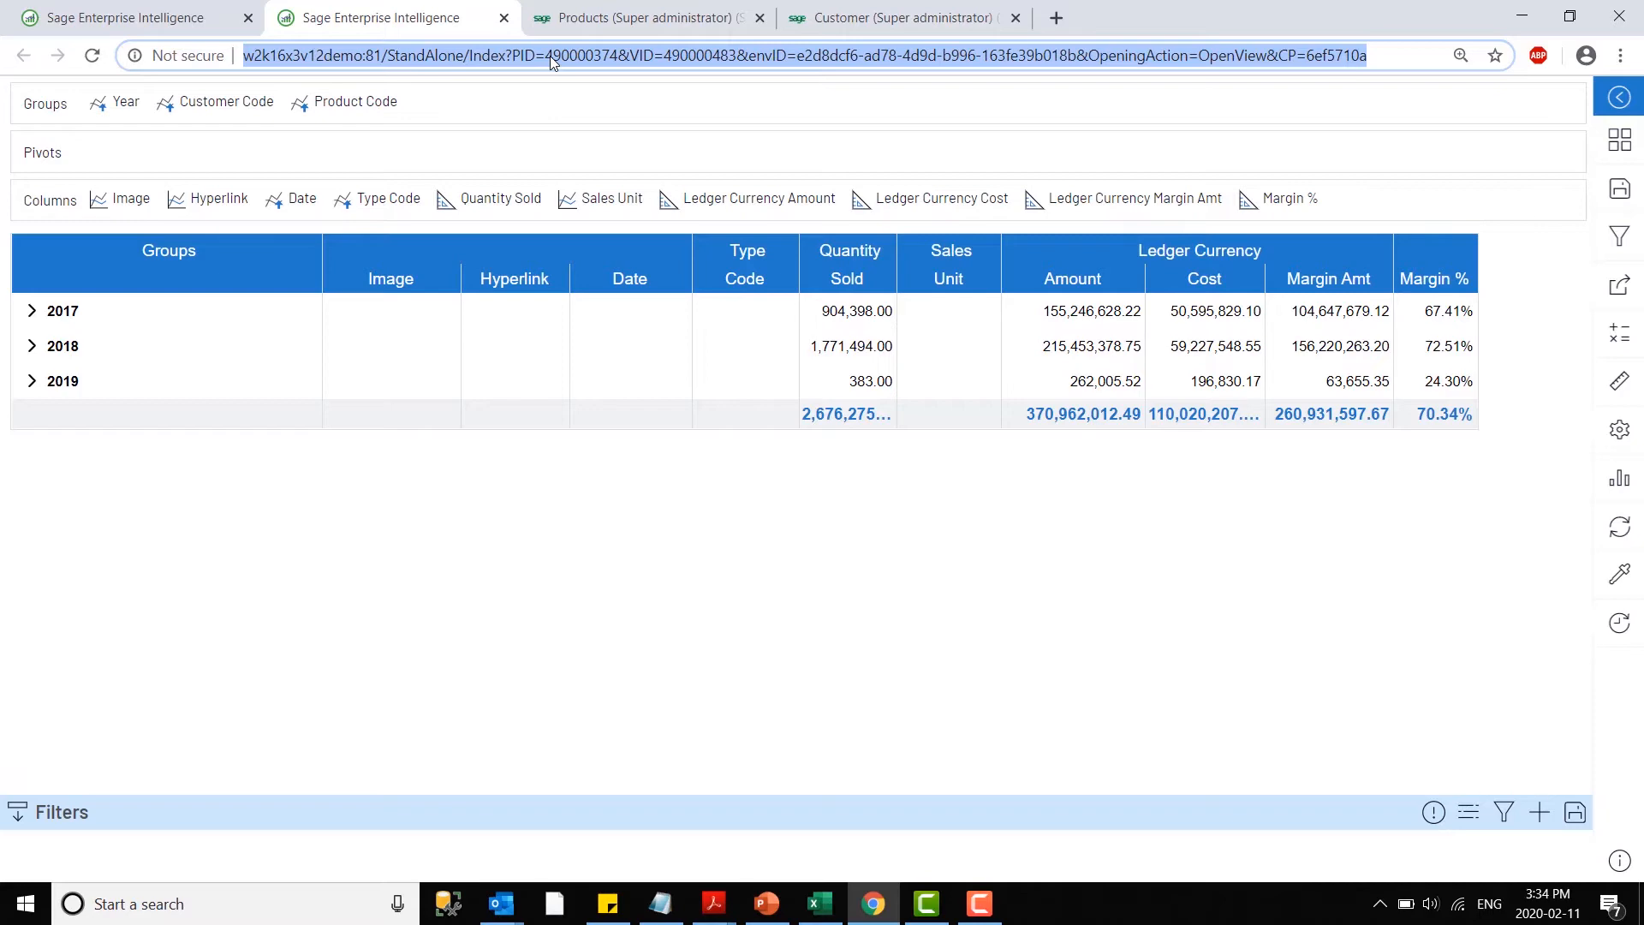
{"action": "left_click", "coordinate": [127, 15]}
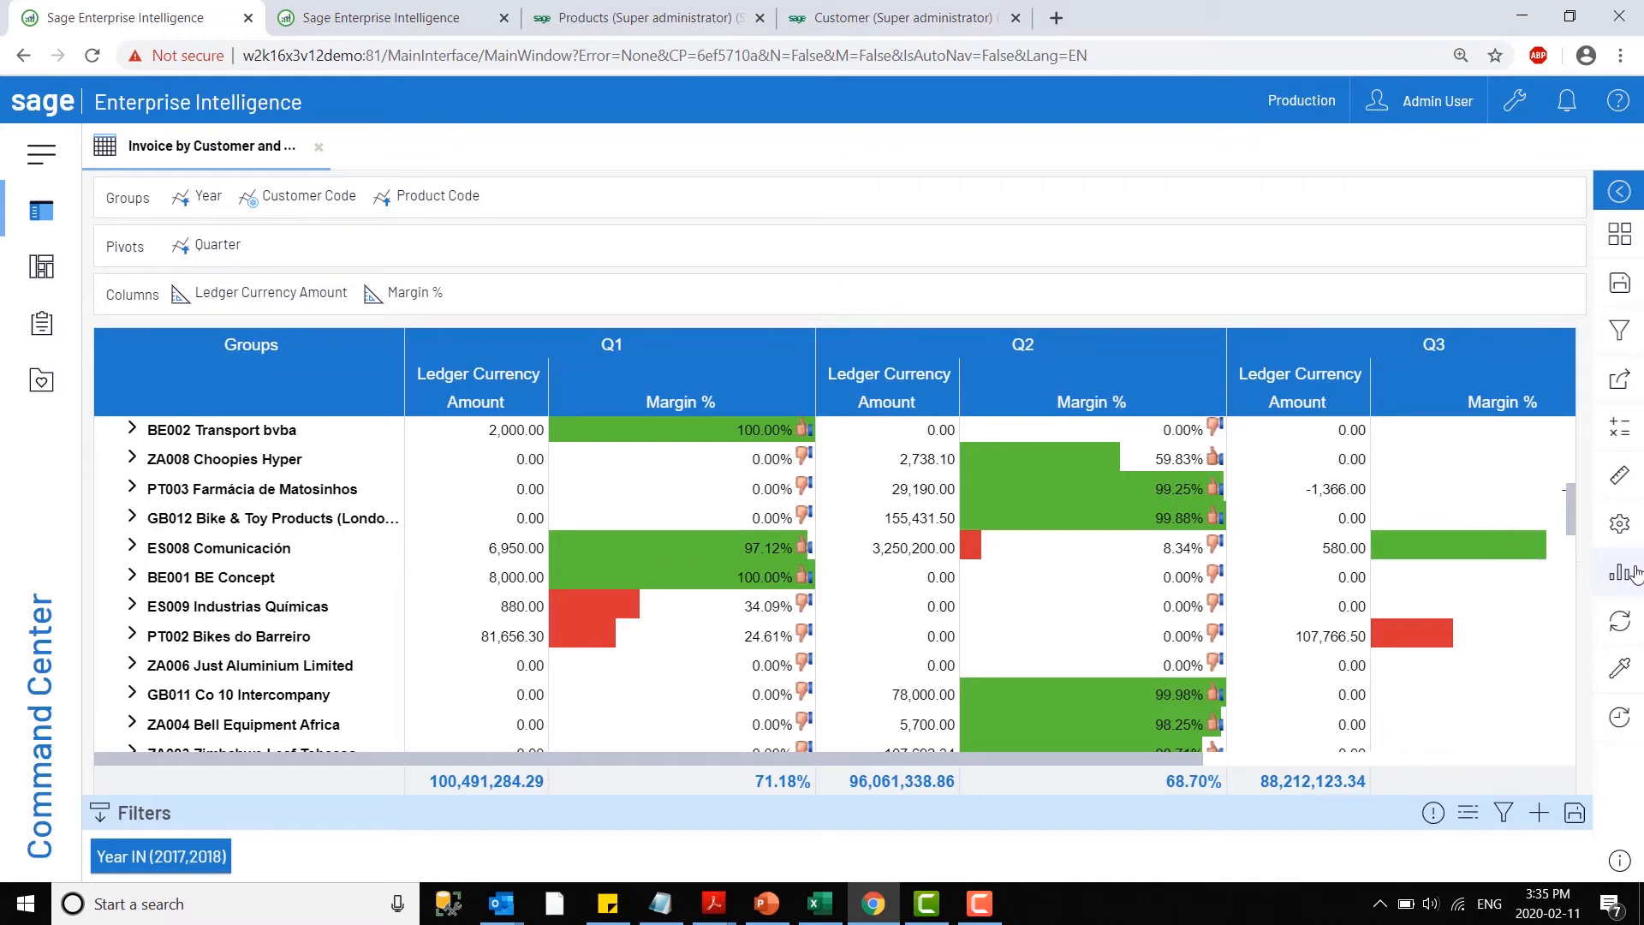
- Examine the view types available for the invoice data, including line, pie, worksheet, map, scatter, combination and financial
{"action": "left_click", "coordinate": [1615, 582]}
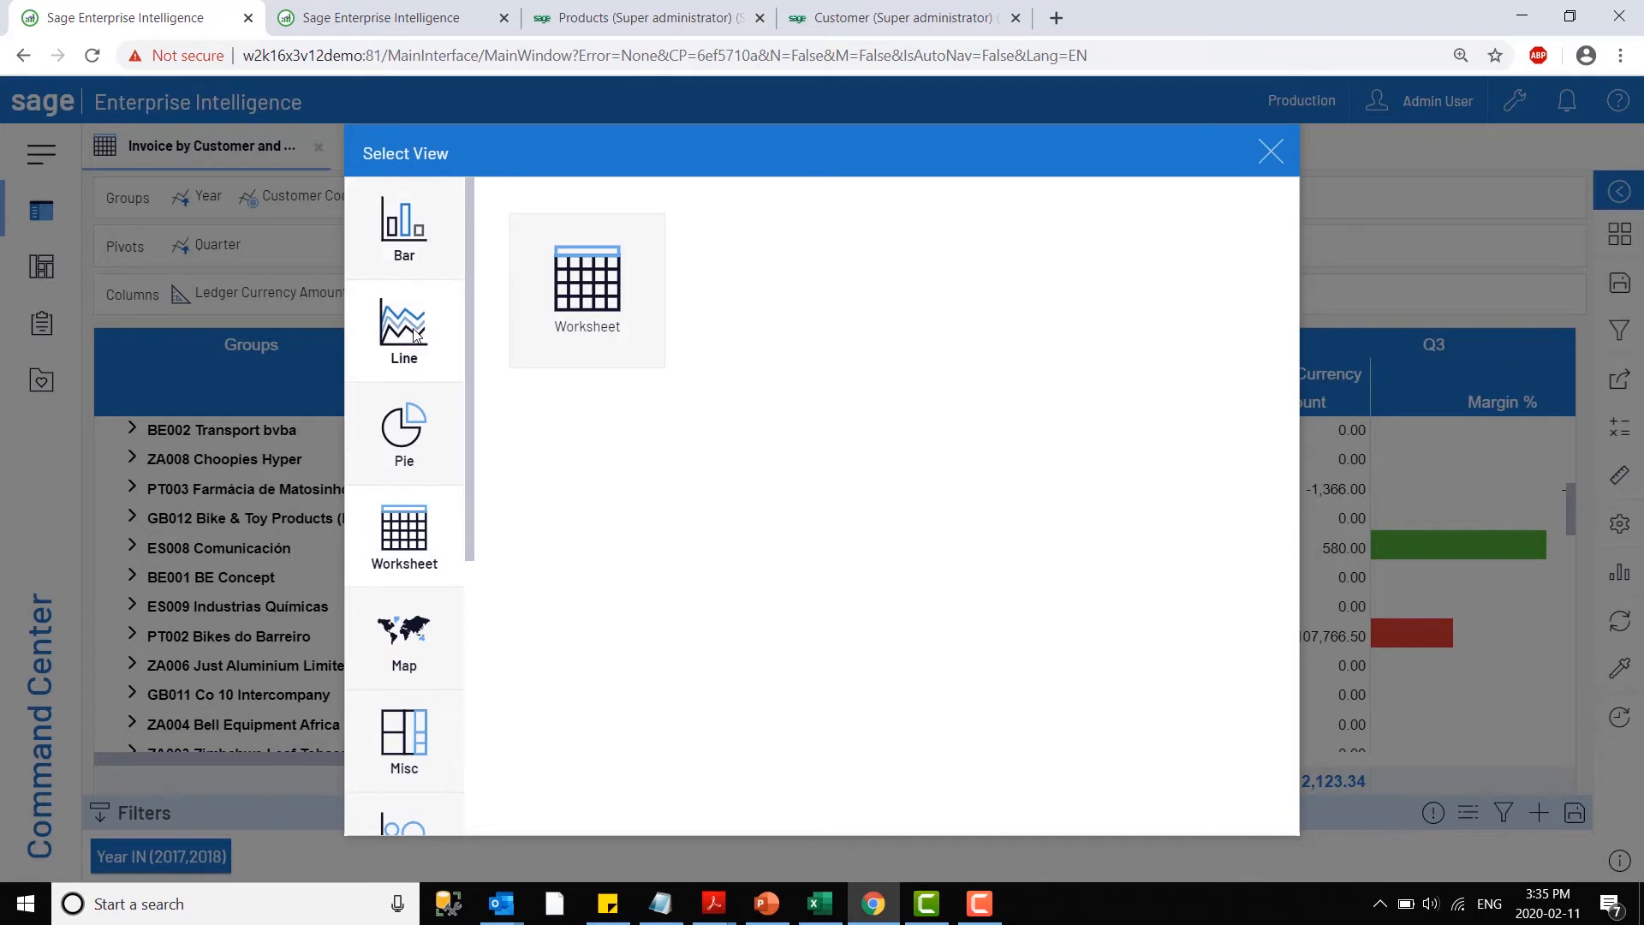
{"action": "left_click", "coordinate": [404, 227]}
{"action": "left_click", "coordinate": [404, 329]}
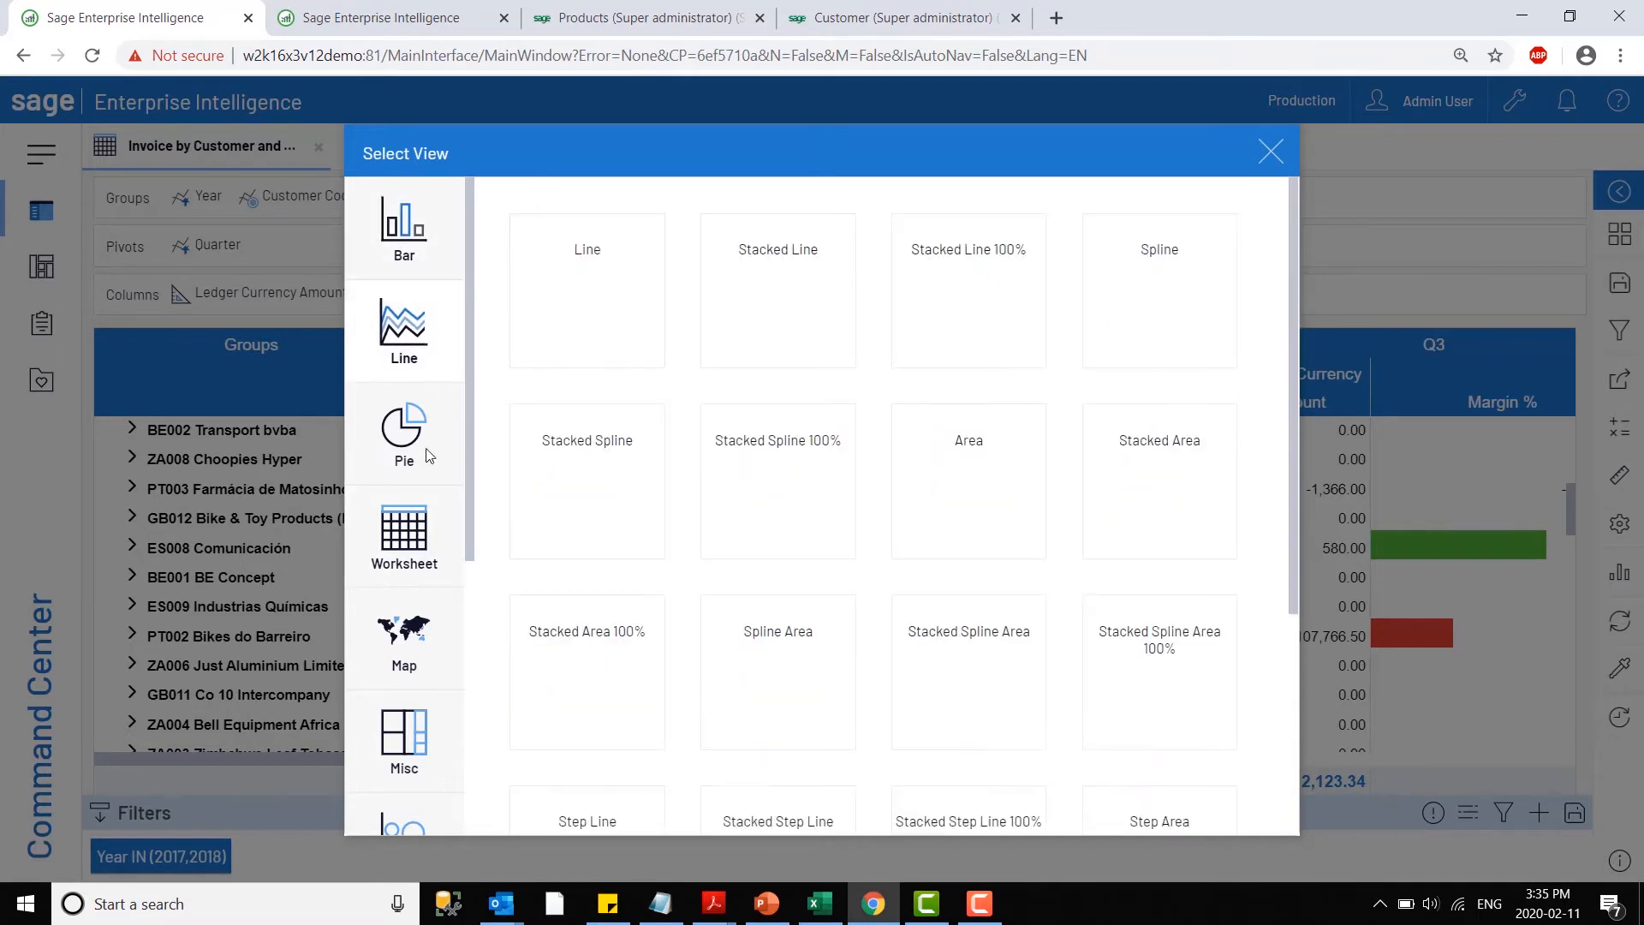
{"action": "left_click", "coordinate": [432, 459]}
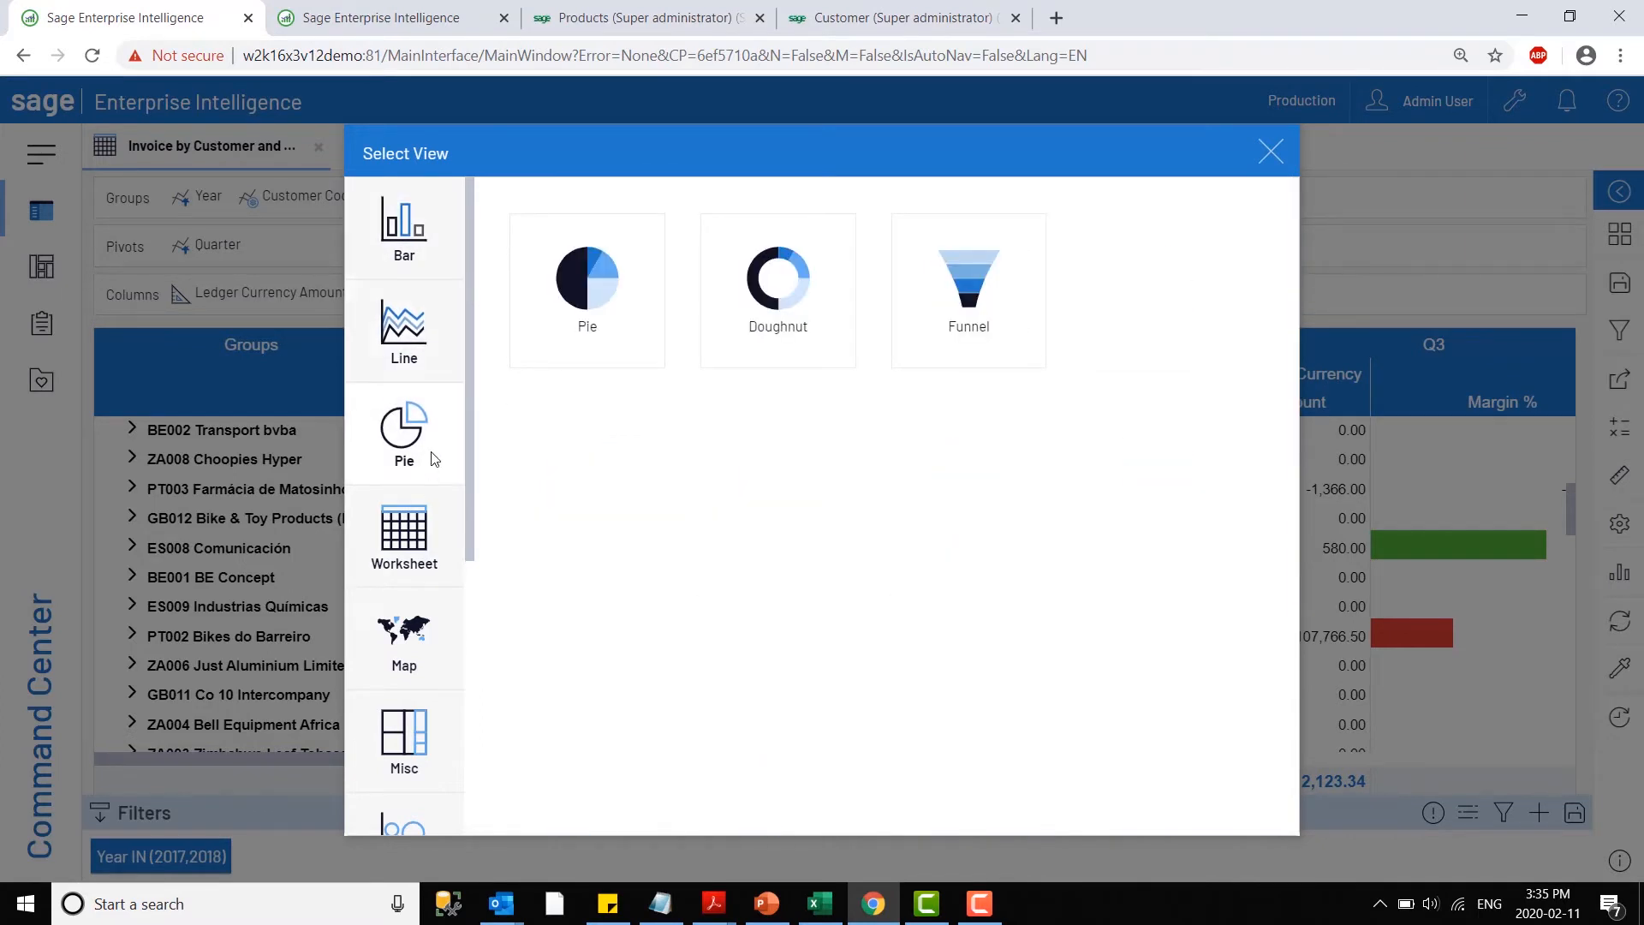
{"action": "left_click", "coordinate": [406, 236]}
{"action": "left_click", "coordinate": [404, 330]}
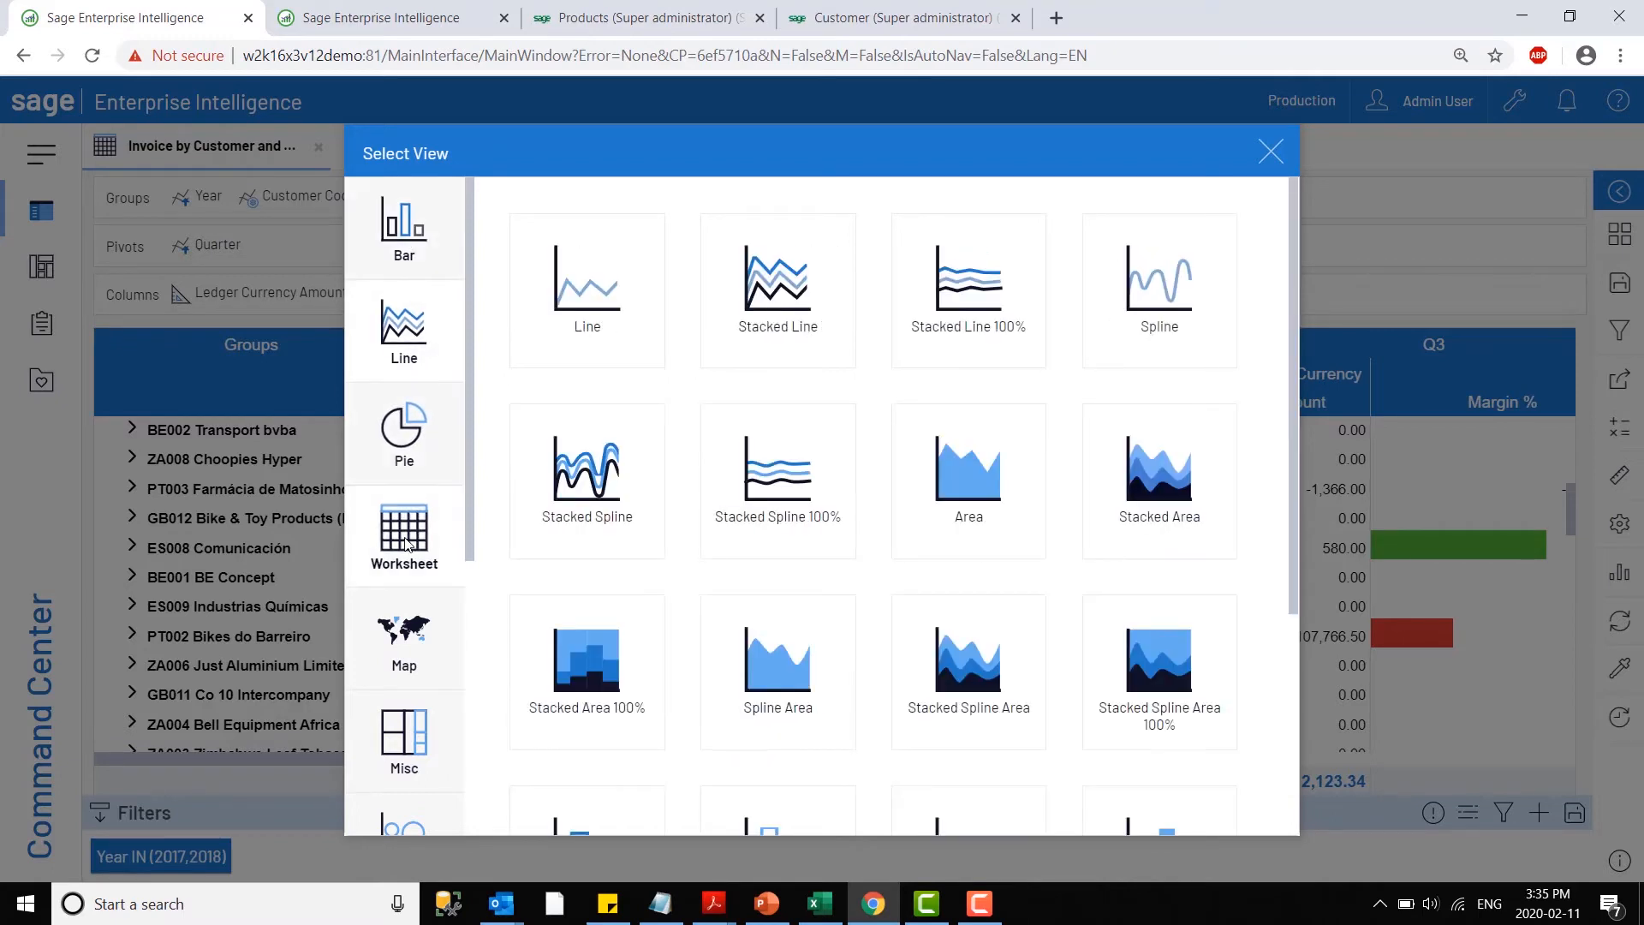
{"action": "left_click", "coordinate": [413, 575]}
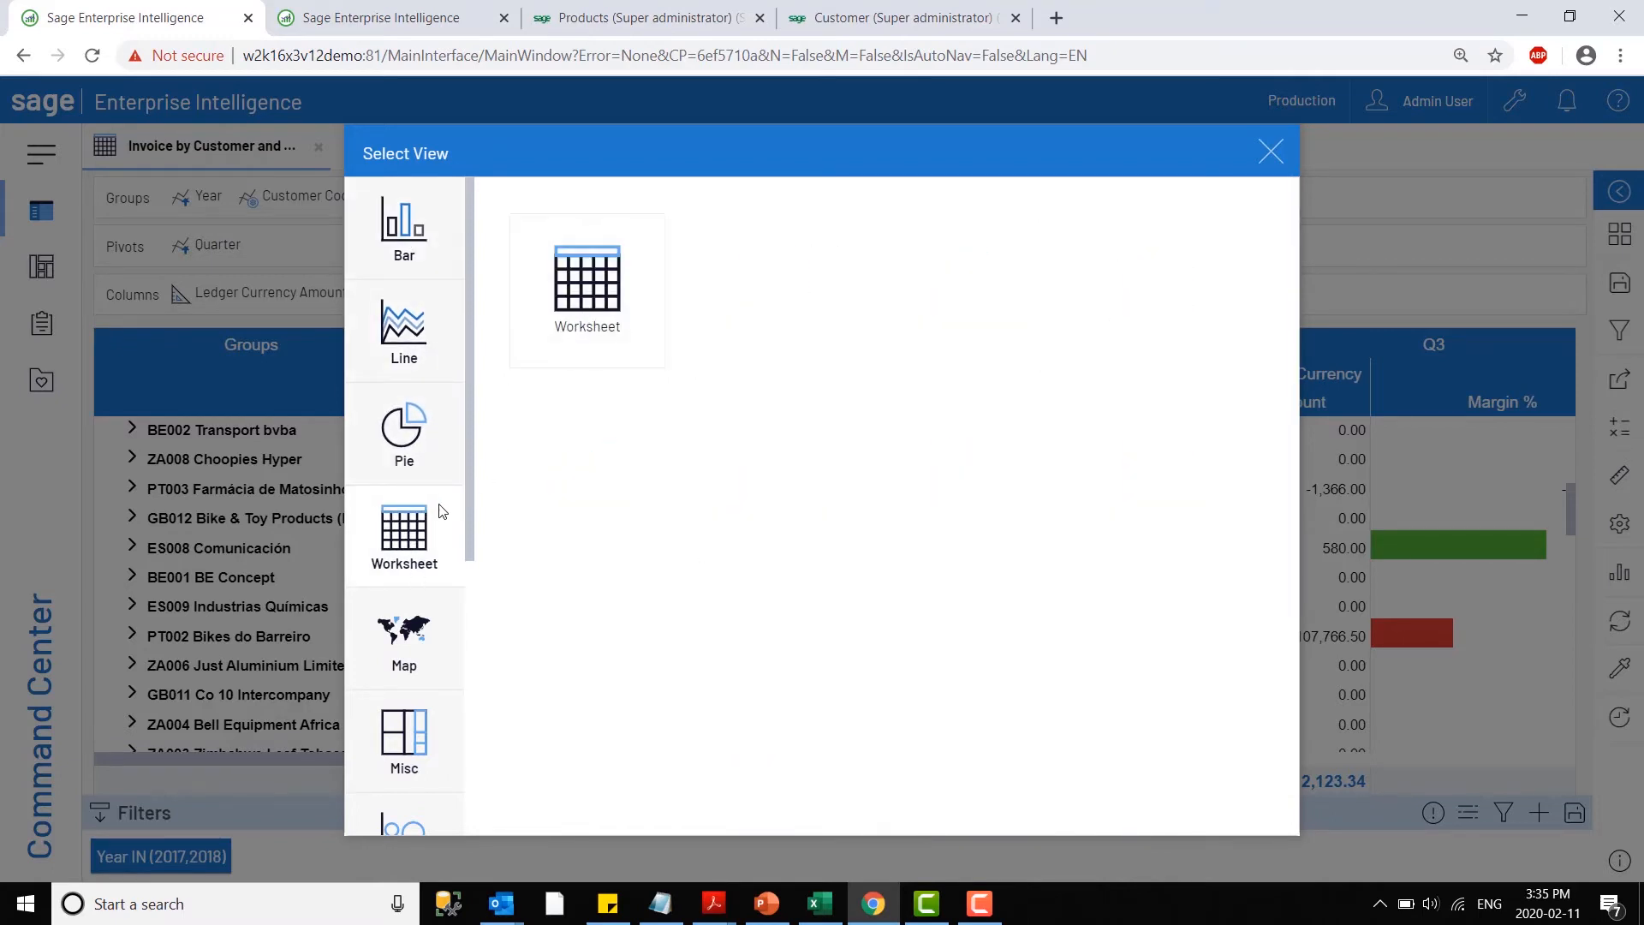
{"action": "scroll", "coordinate": [409, 512], "scroll_direction": "down", "scroll_amount": 3}
{"action": "left_click", "coordinate": [444, 406]}
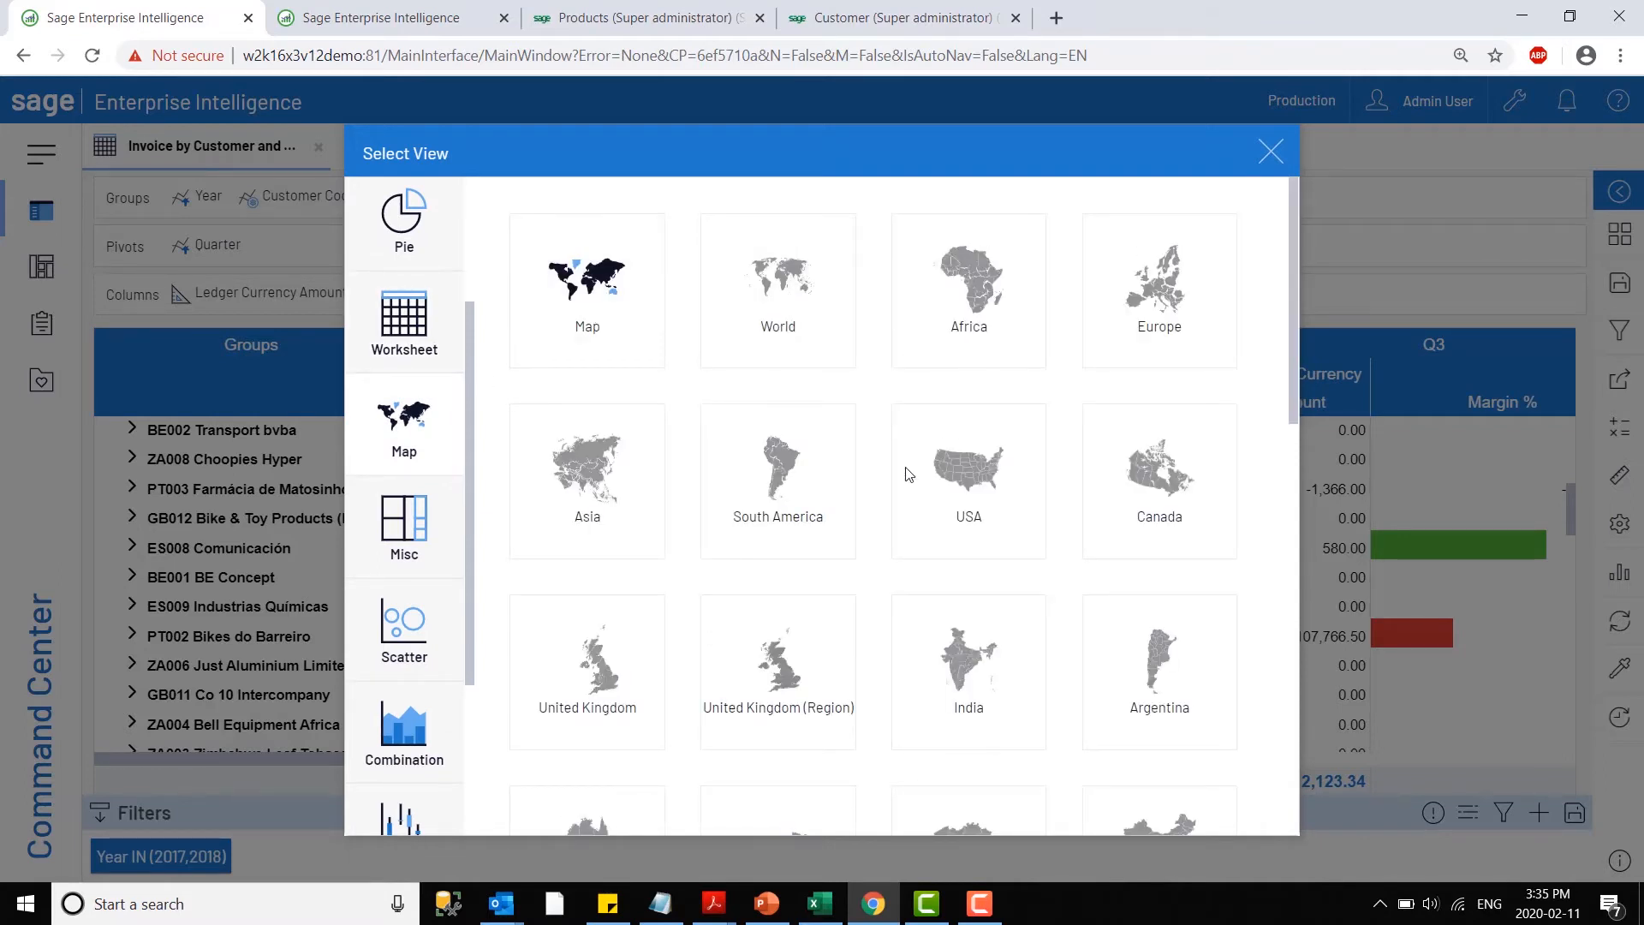
{"action": "scroll", "coordinate": [931, 587], "scroll_direction": "down", "scroll_amount": 3}
{"action": "scroll", "coordinate": [932, 591], "scroll_direction": "down", "scroll_amount": 3}
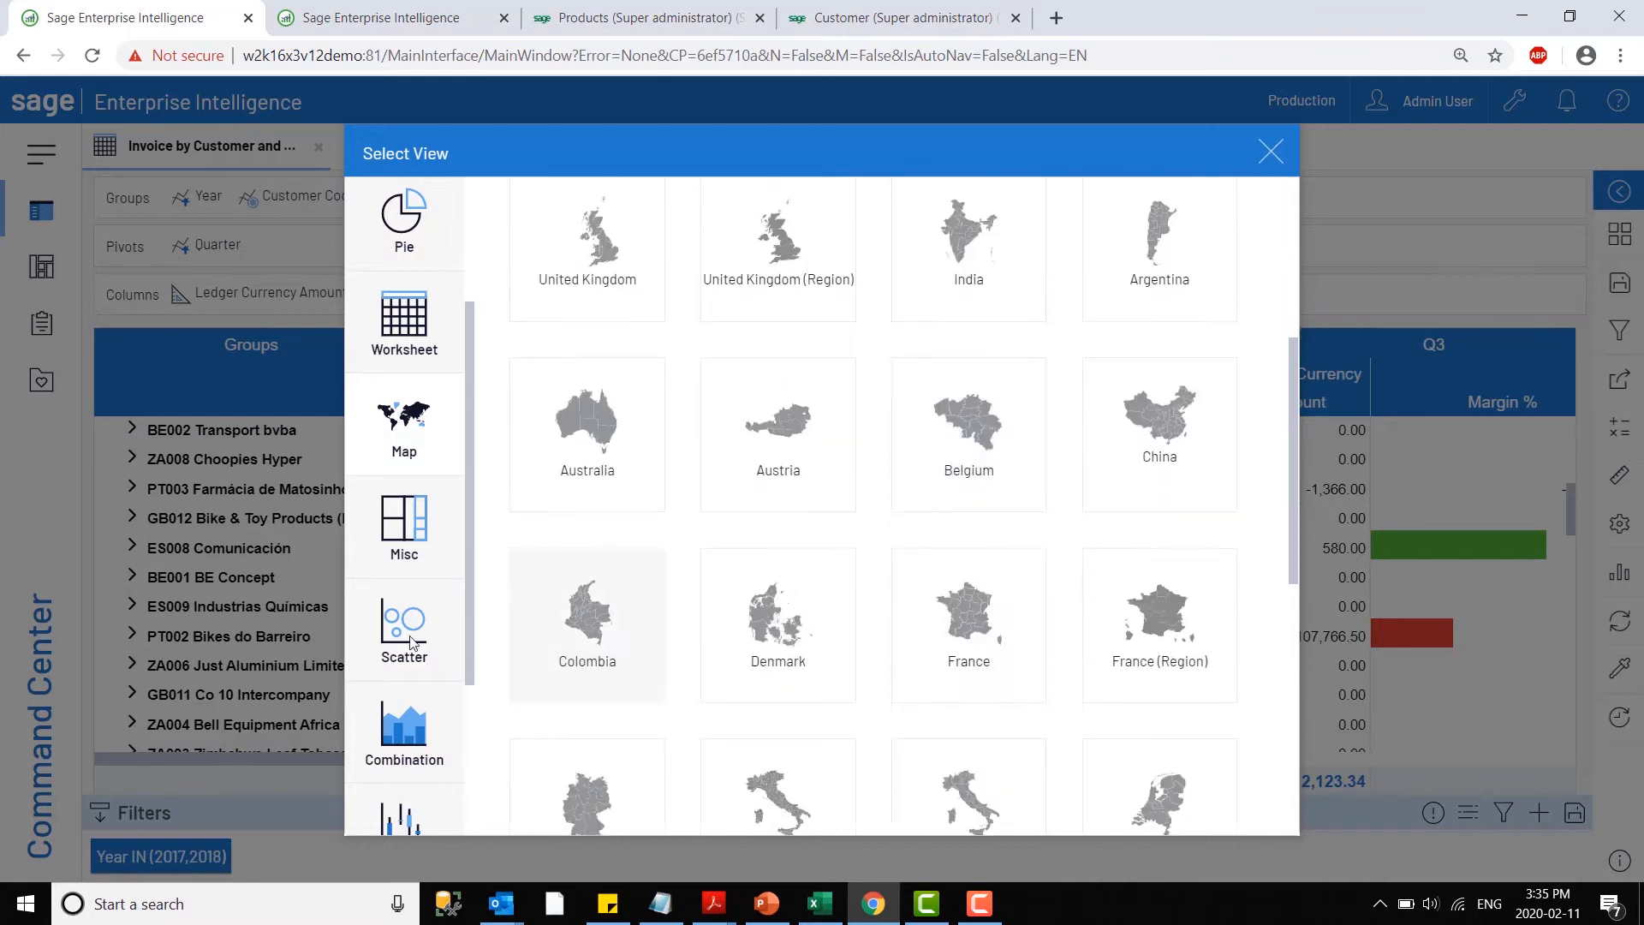
{"action": "scroll", "coordinate": [417, 518], "scroll_direction": "down", "scroll_amount": 3}
{"action": "left_click", "coordinate": [407, 419]}
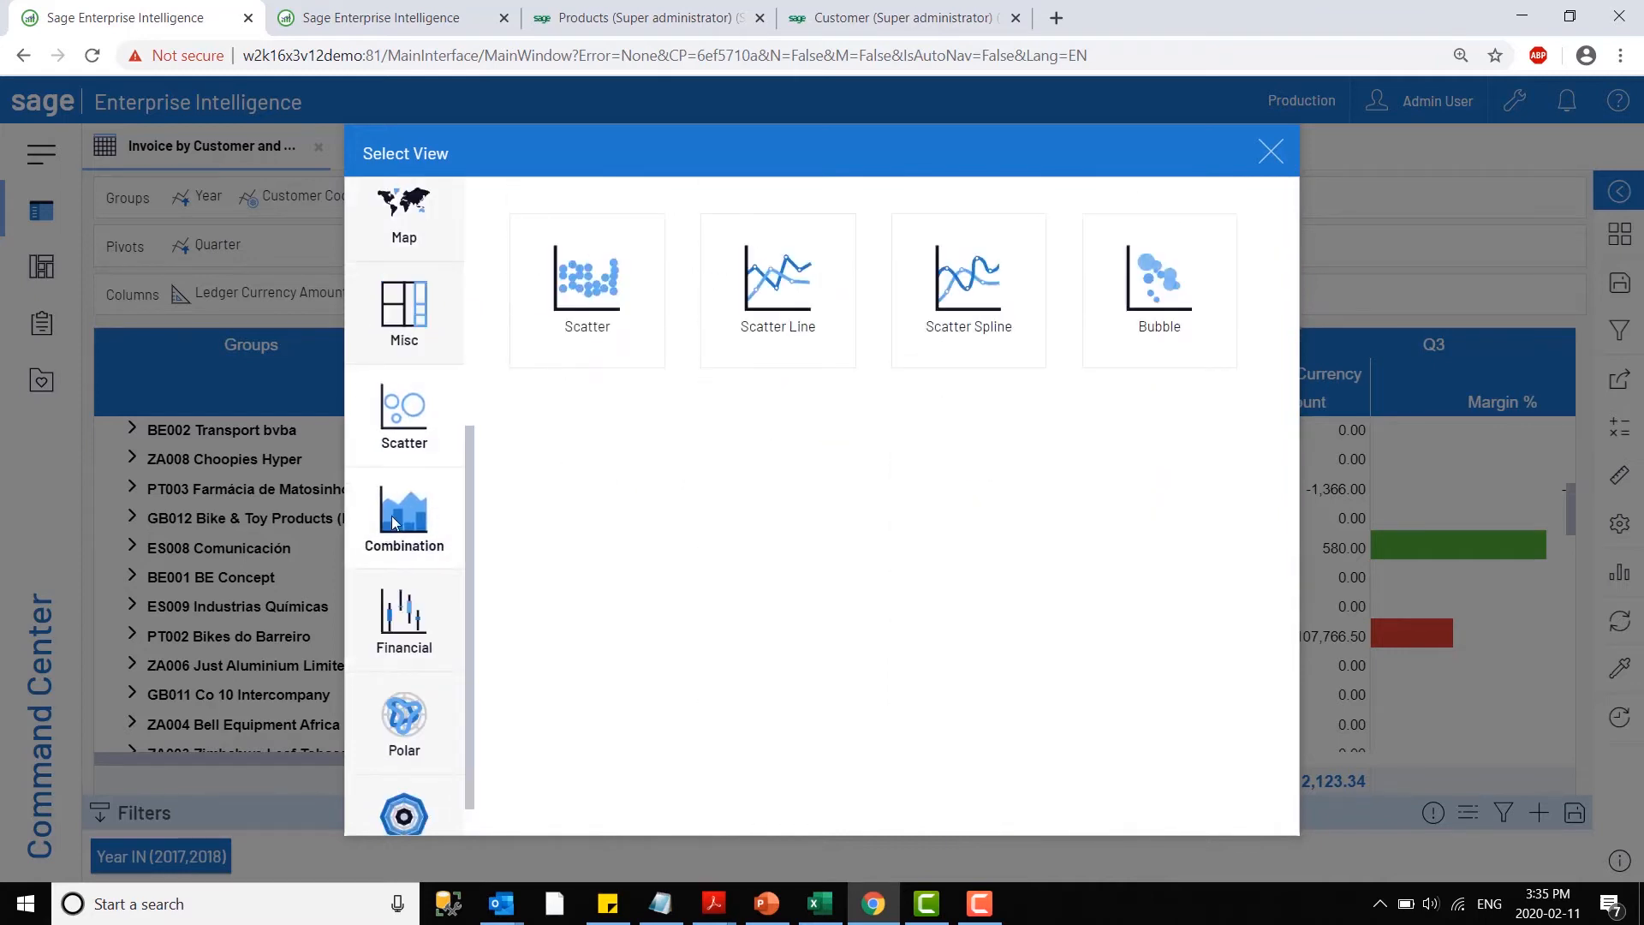
{"action": "left_click", "coordinate": [405, 514]}
{"action": "left_click", "coordinate": [417, 666]}
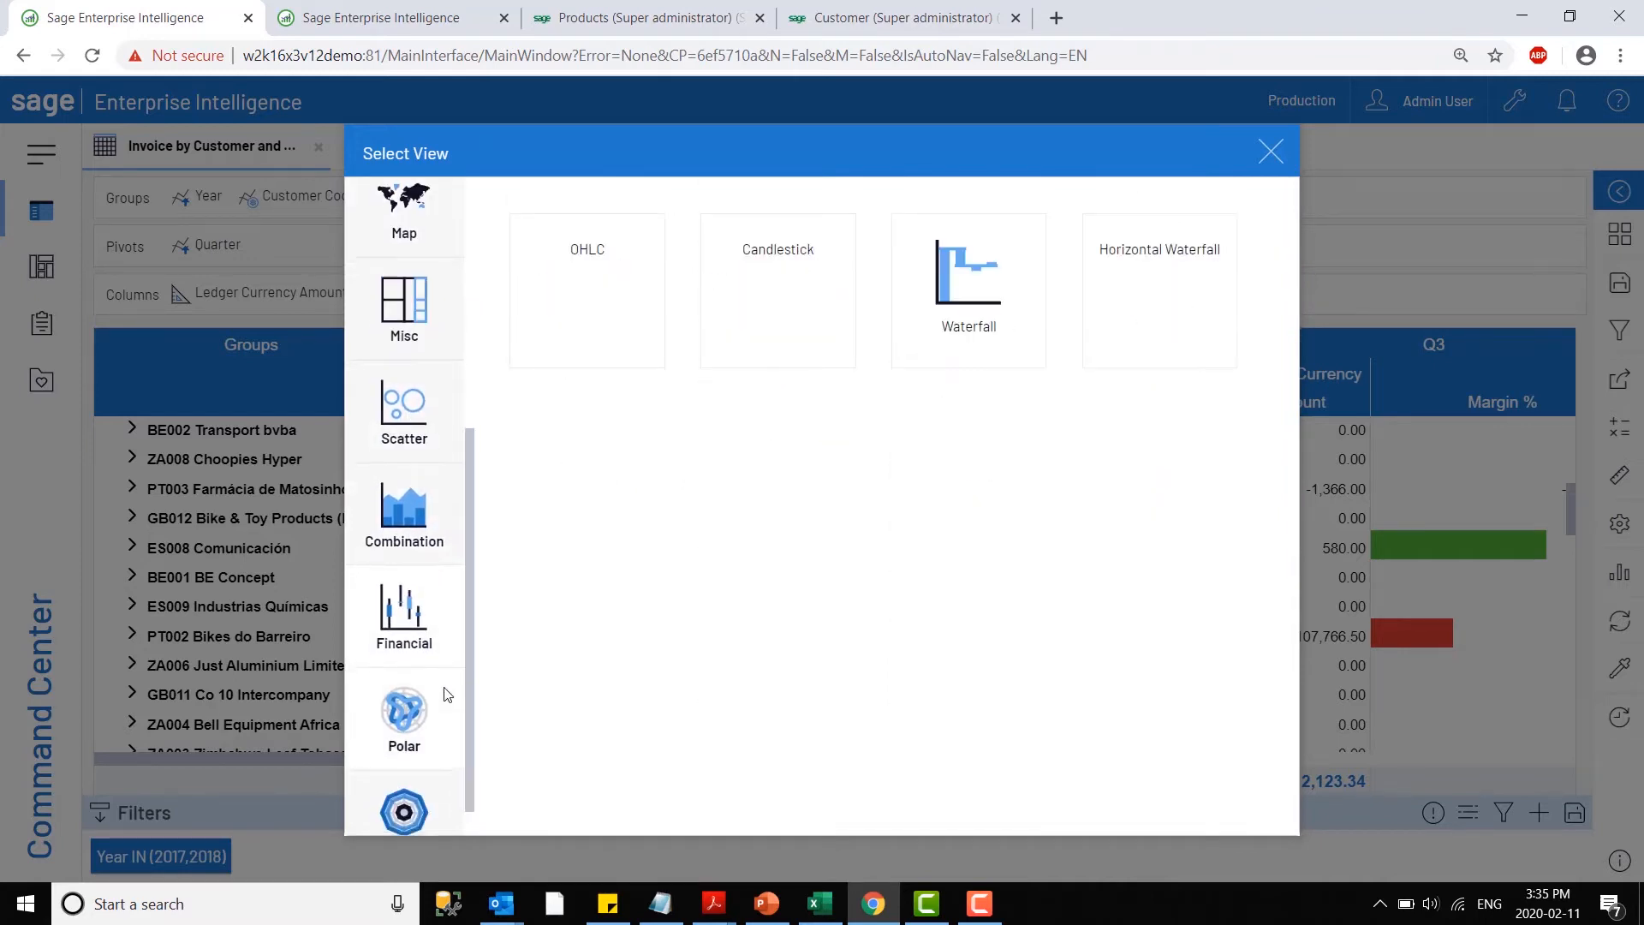
{"action": "scroll", "coordinate": [440, 715], "scroll_direction": "down", "scroll_amount": 1}
{"action": "scroll", "coordinate": [436, 711], "scroll_direction": "up", "scroll_amount": 5}
- Display the invoice view as a bar chart and move Quarter from the pivots to the groups, ahead of Year
{"action": "left_click", "coordinate": [409, 227]}
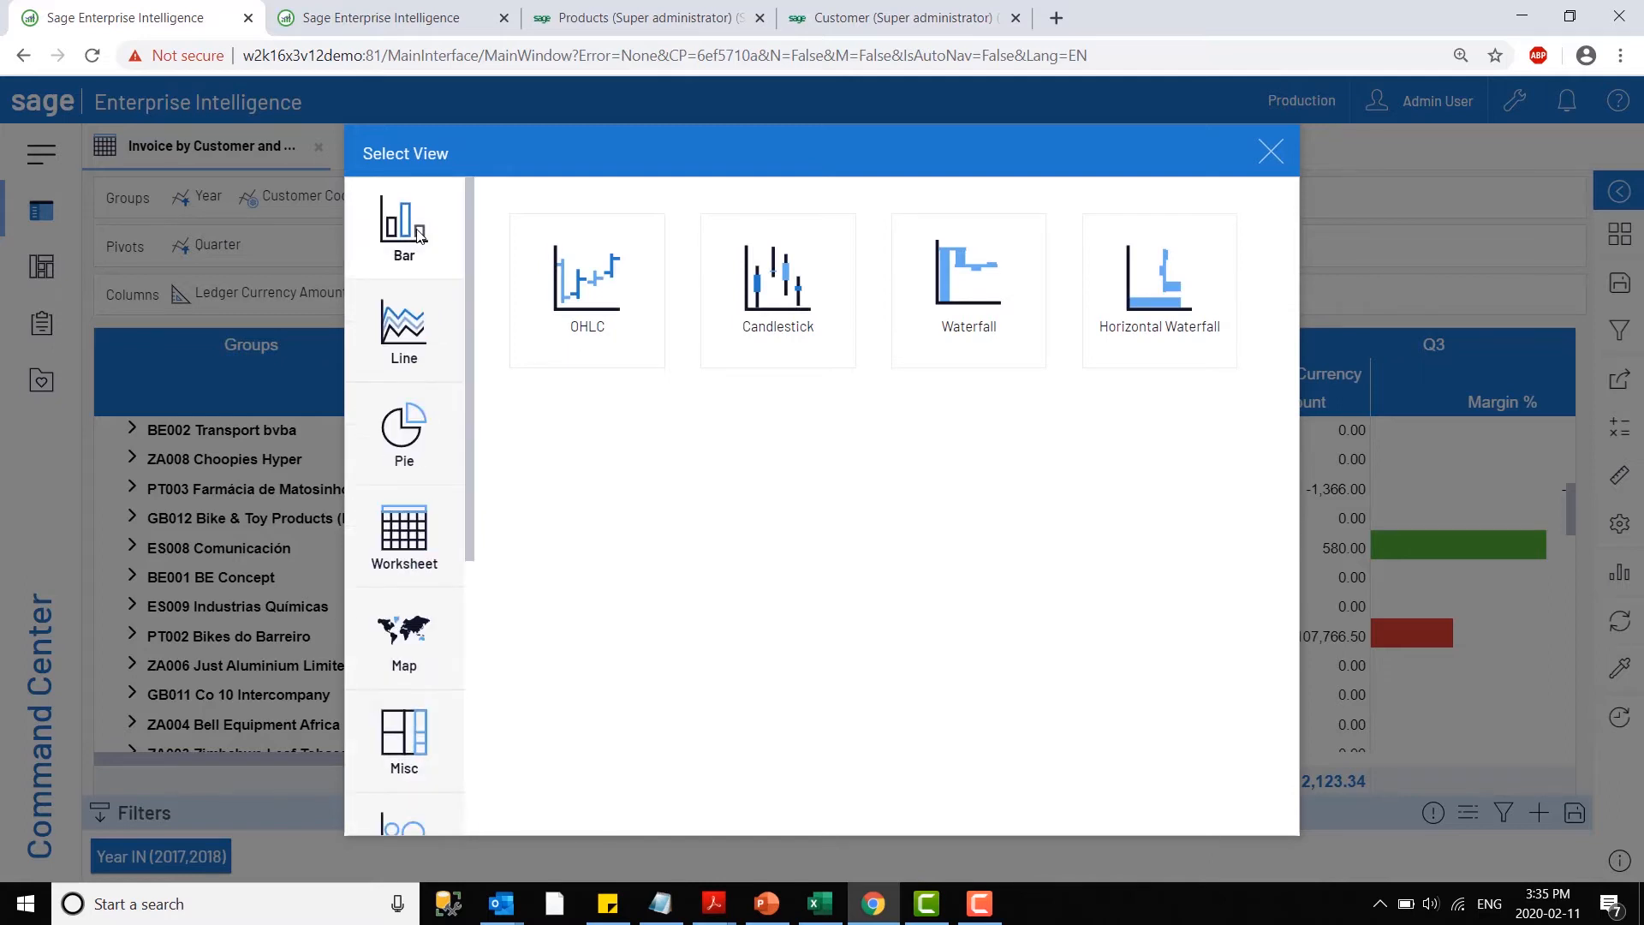
{"action": "left_click", "coordinate": [613, 498]}
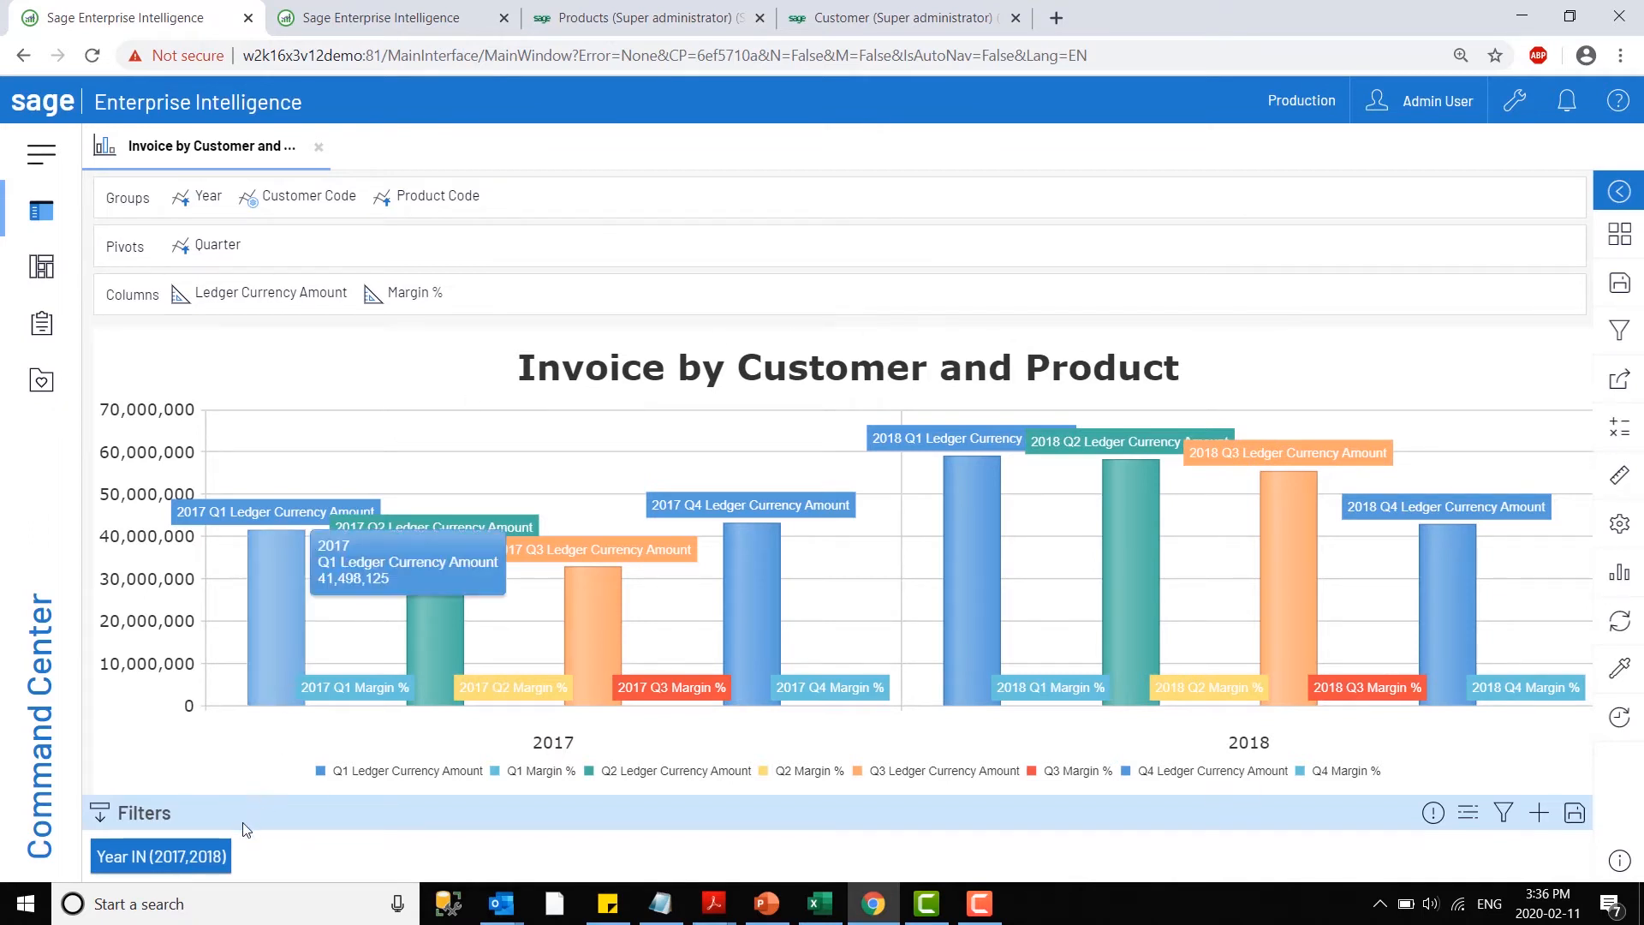
{"action": "left_click", "coordinate": [154, 859]}
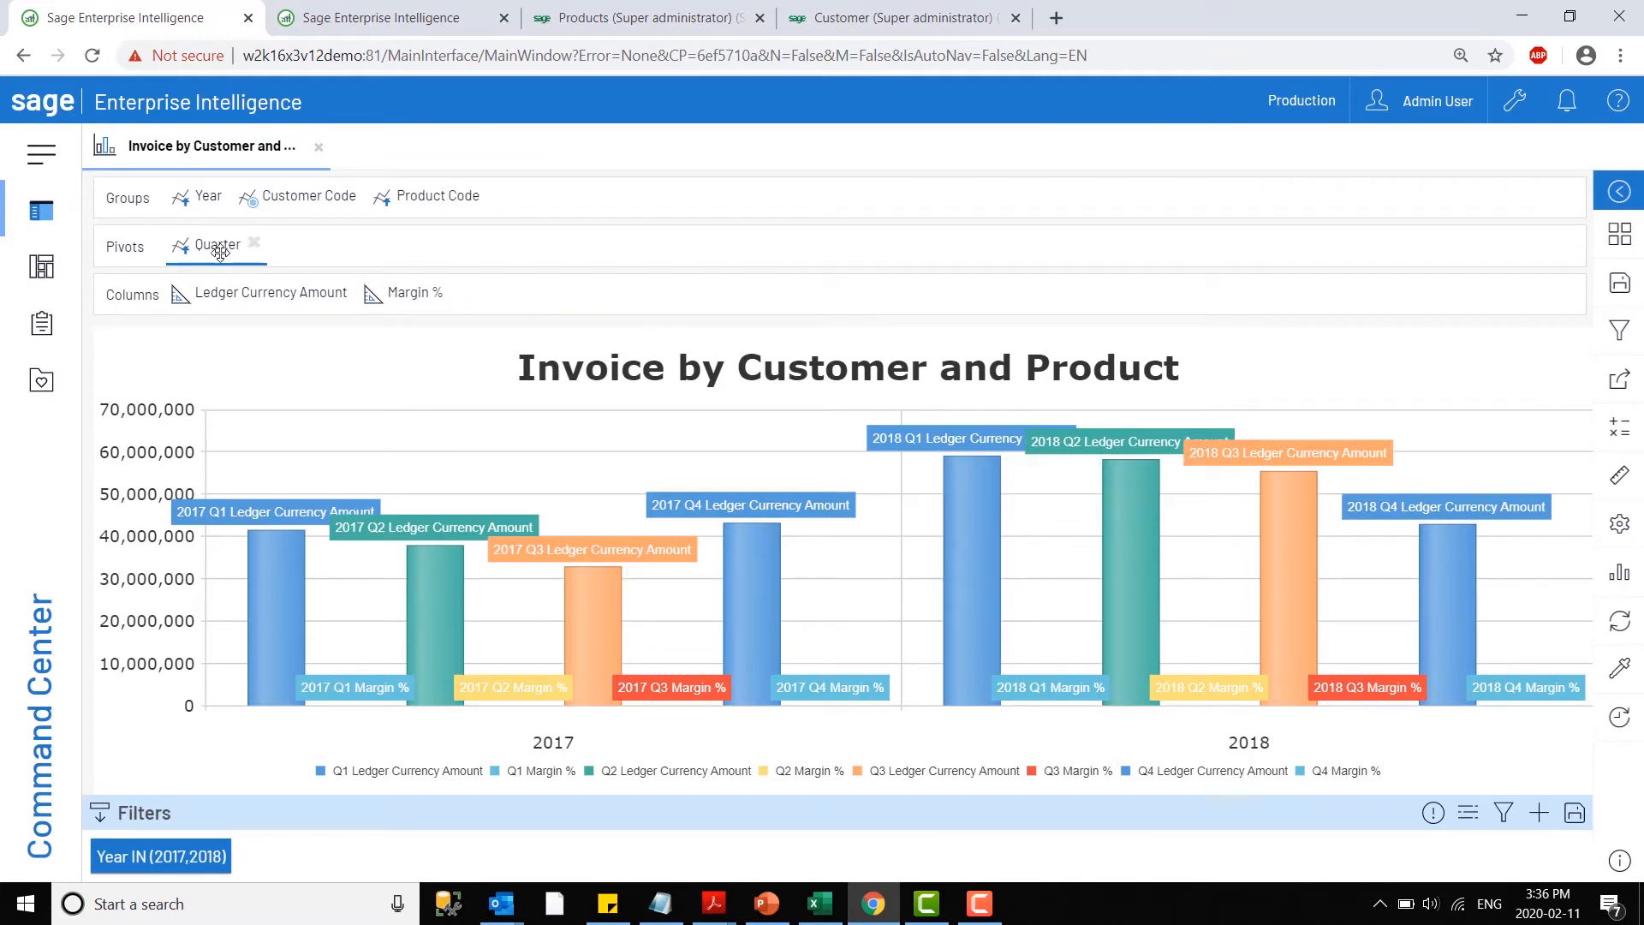
{"action": "left_click_drag", "start_coordinate": [216, 253], "coordinate": [184, 190]}
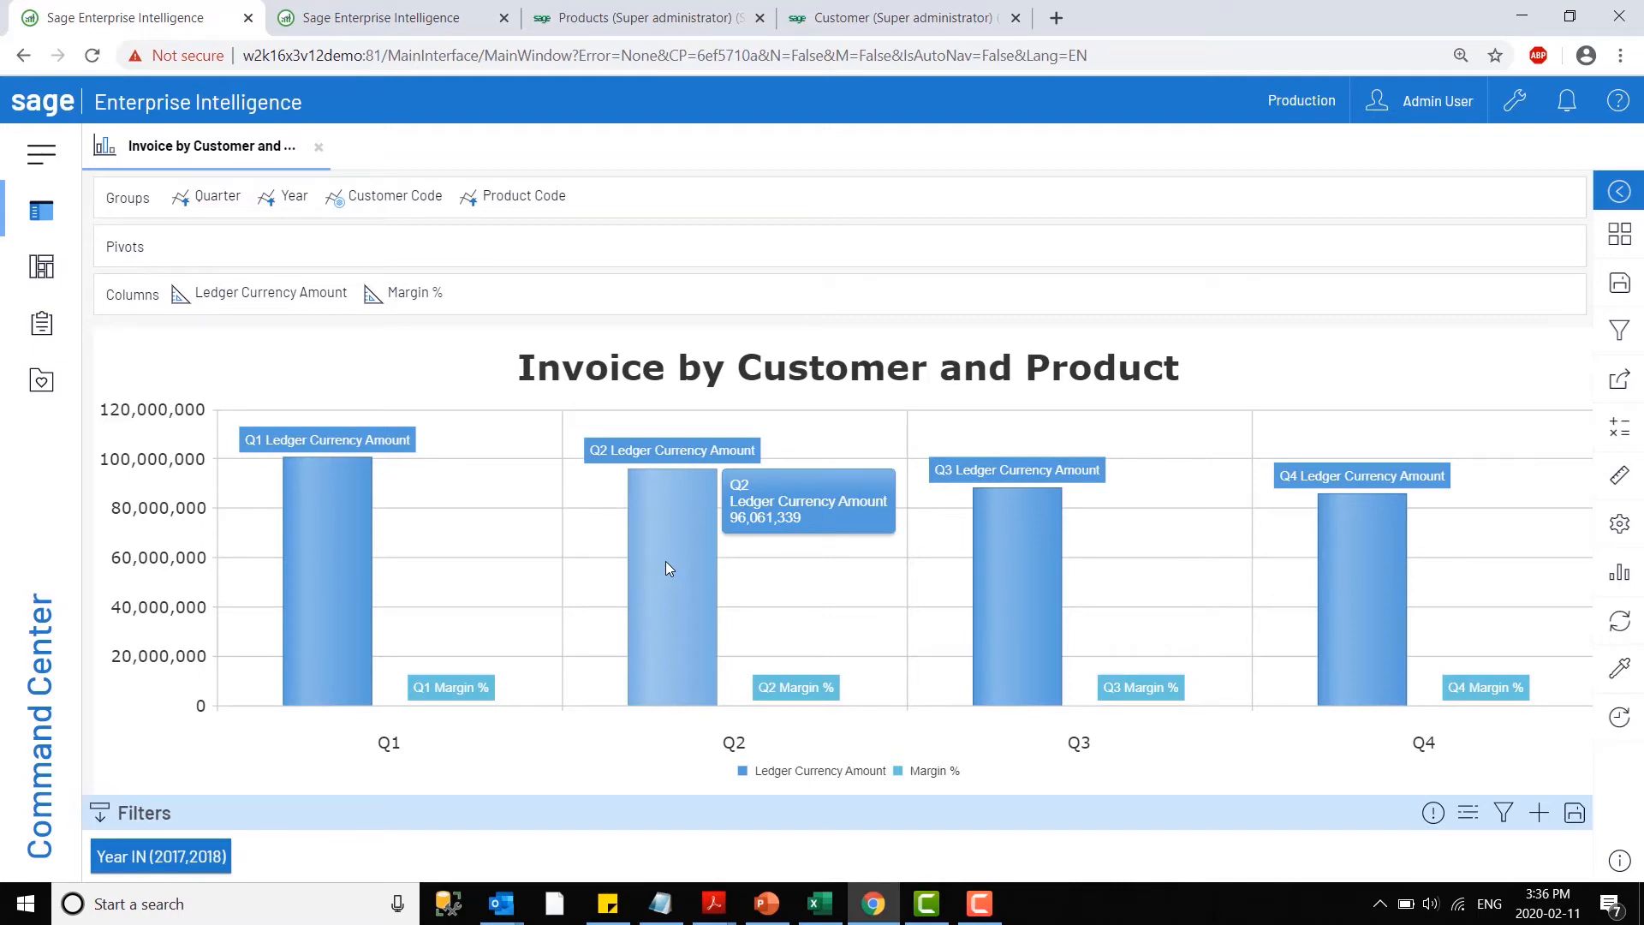
- Remove Year from the chart's groups and drill down on the Q2 ledger currency amount bar to its customers
{"action": "left_click", "coordinate": [323, 201]}
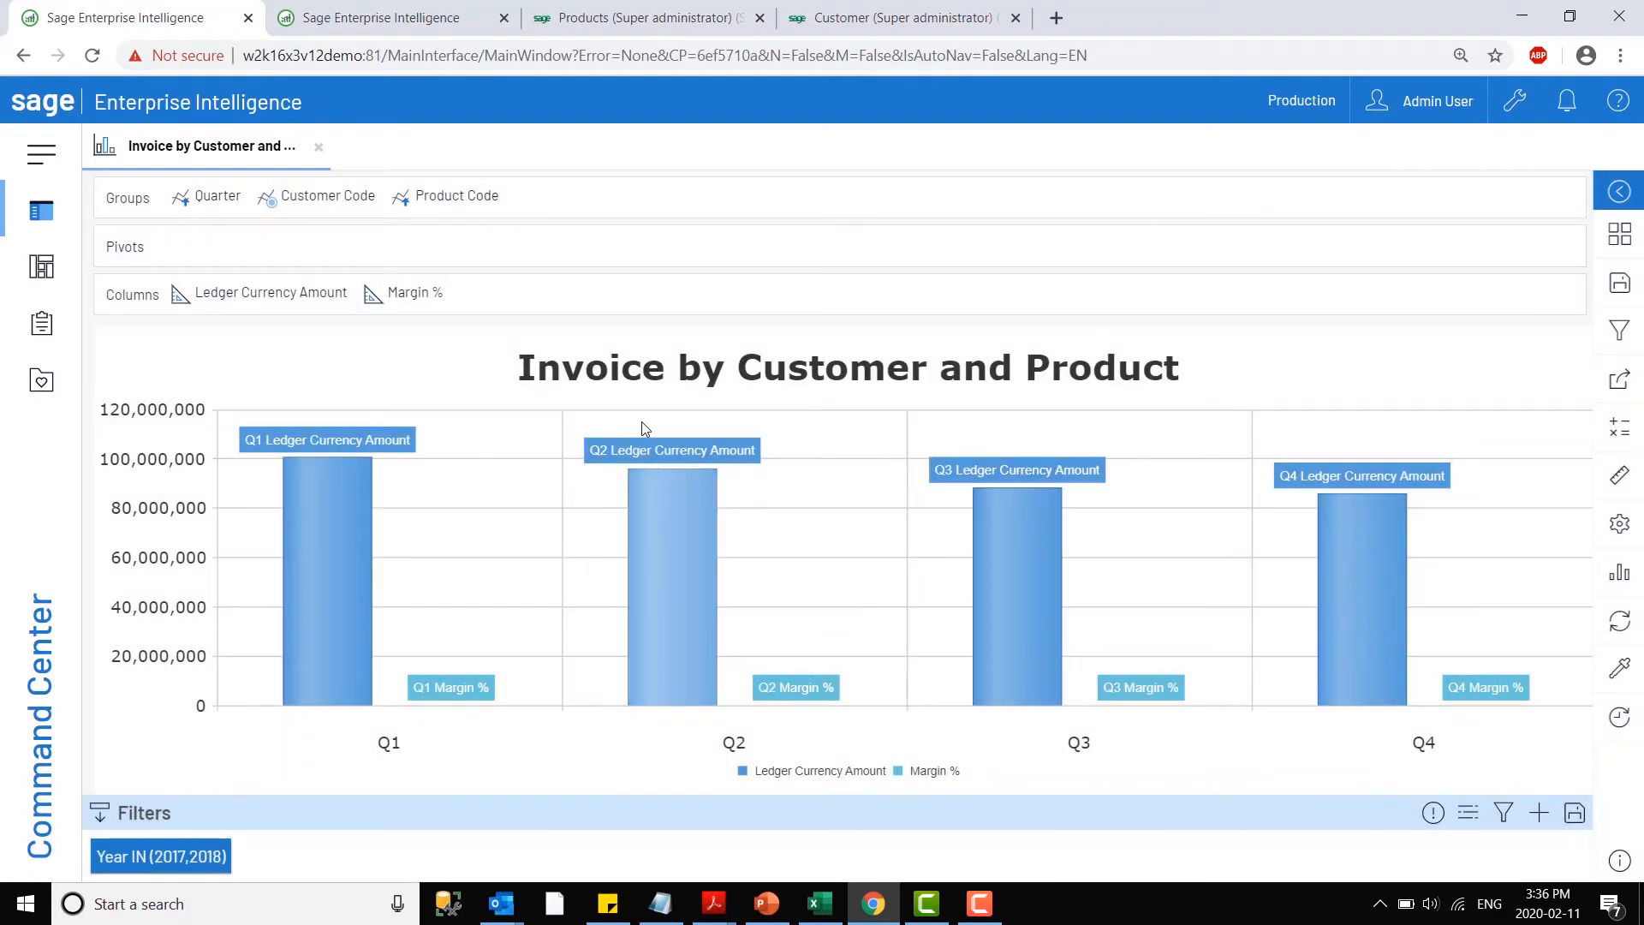
{"action": "mouse_move", "coordinate": [706, 543]}
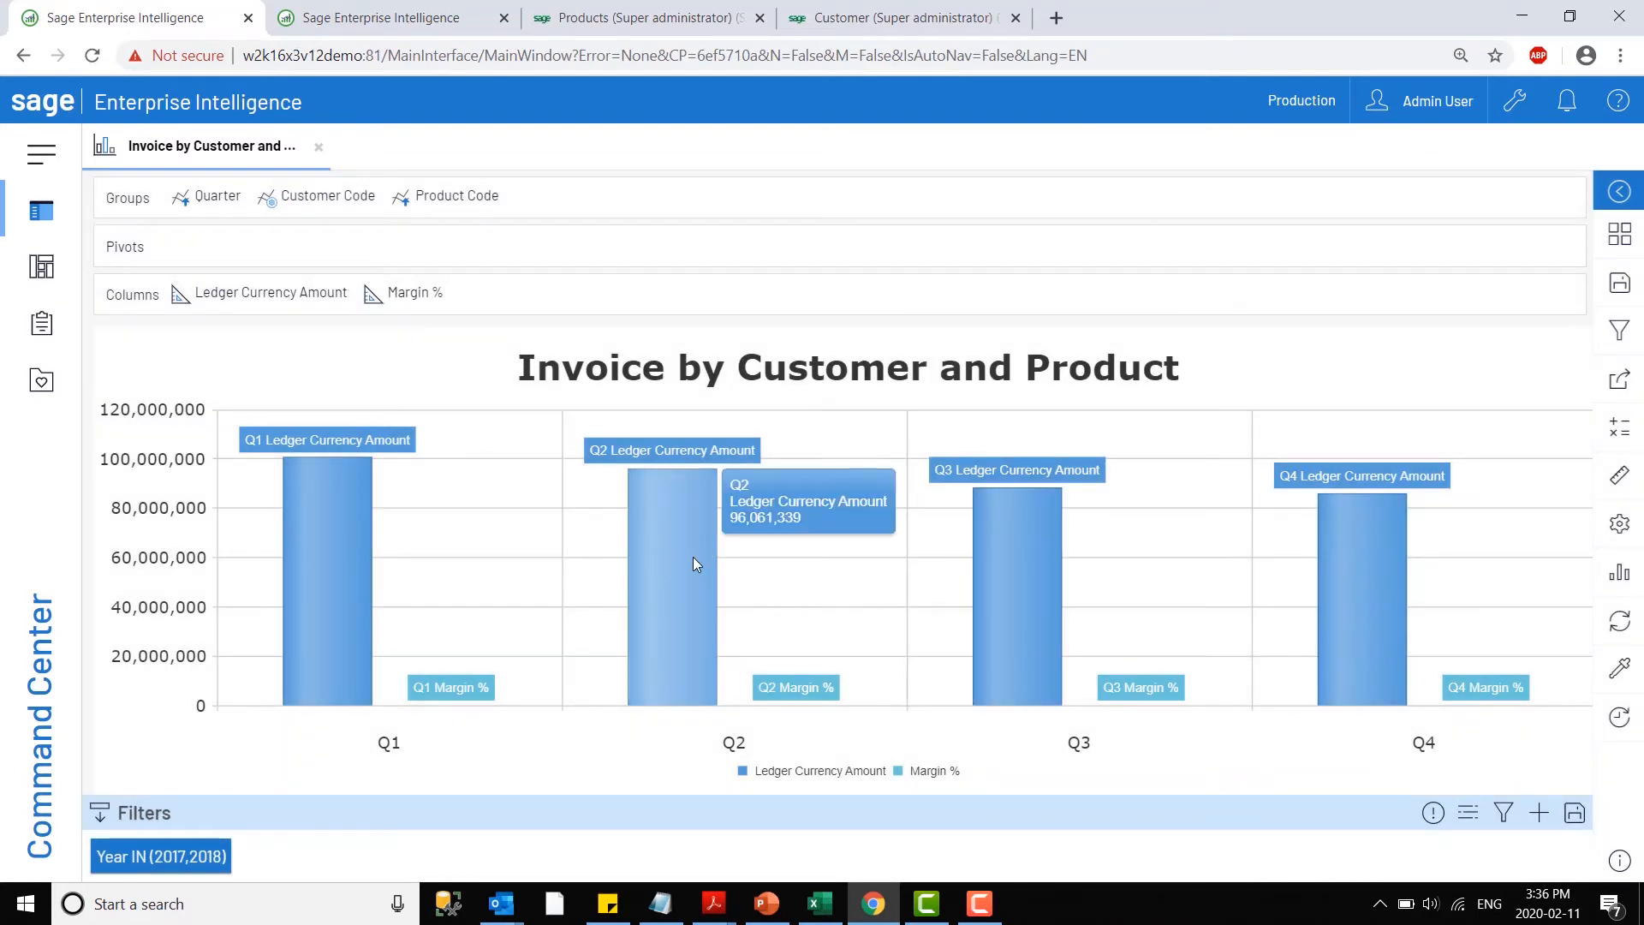
{"action": "left_click", "coordinate": [693, 561]}
{"action": "left_click", "coordinate": [687, 446]}
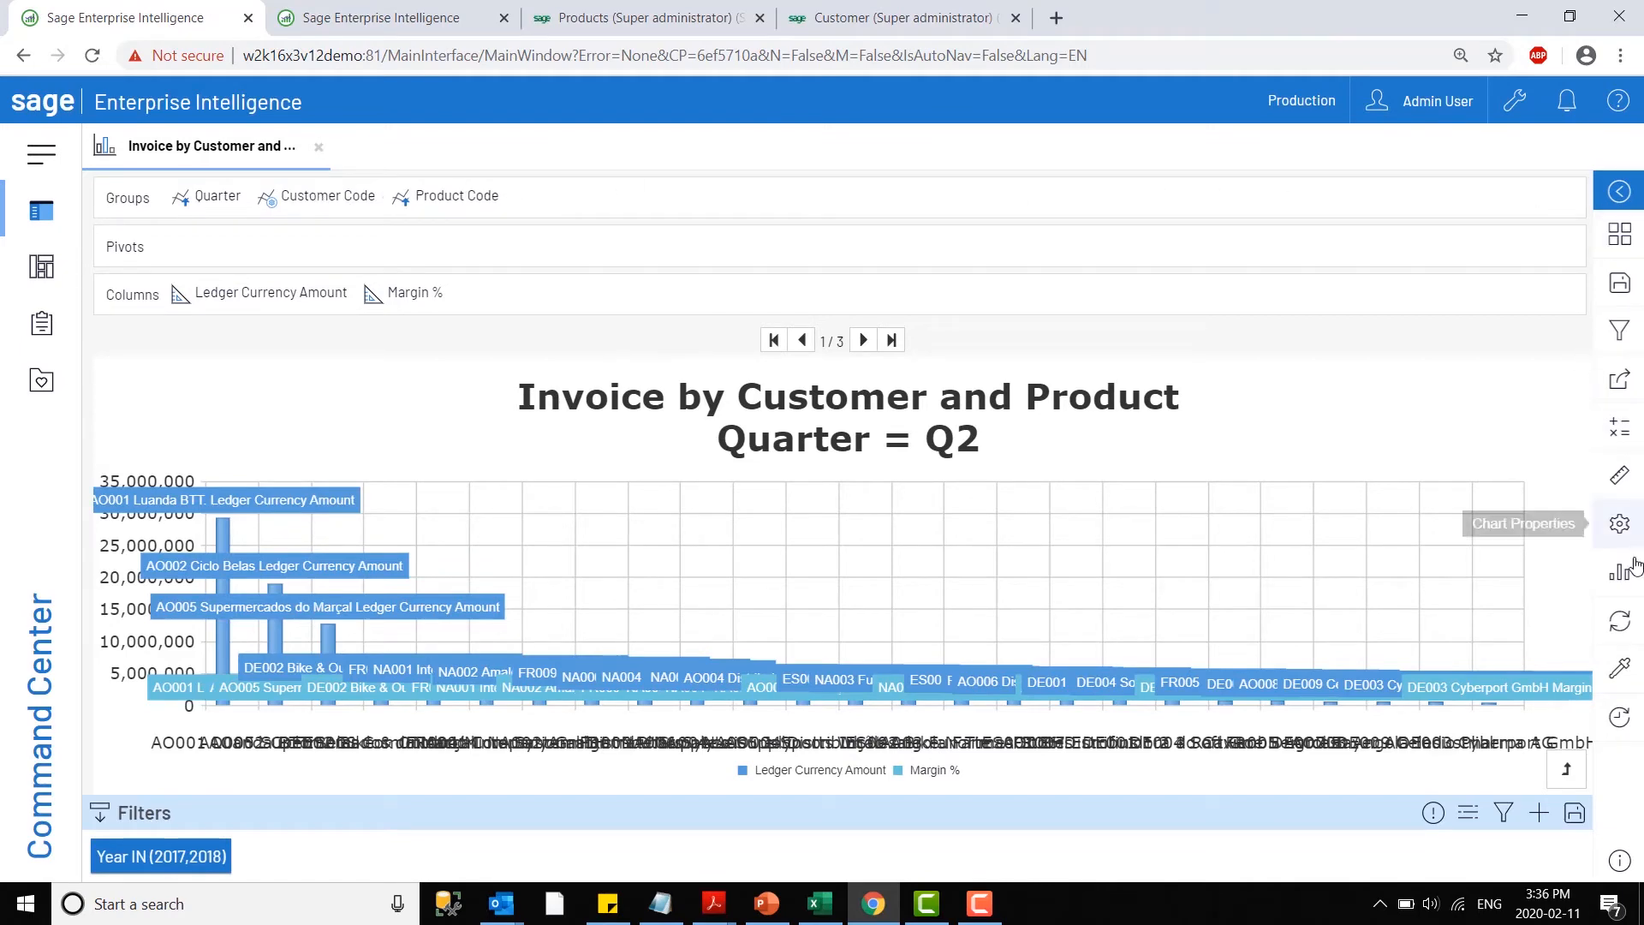
- Set the chart's general properties to 5 items per page and apply the change
{"action": "left_click", "coordinate": [1614, 527]}
{"action": "left_click", "coordinate": [1450, 233]}
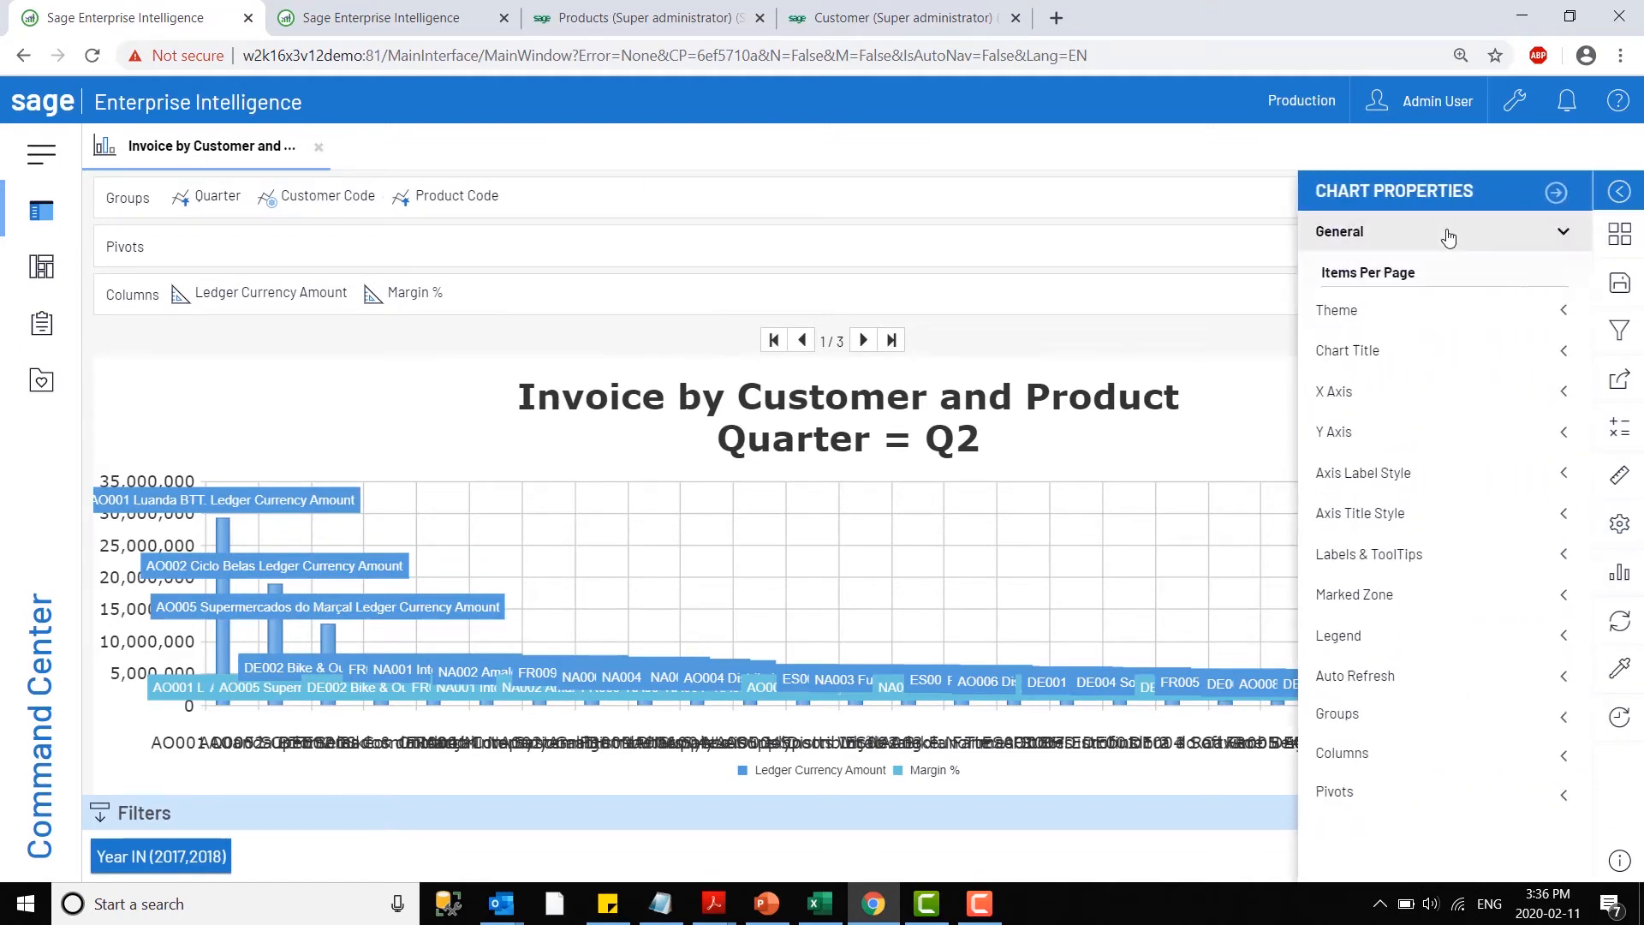
{"action": "double_click", "coordinate": [1431, 302]}
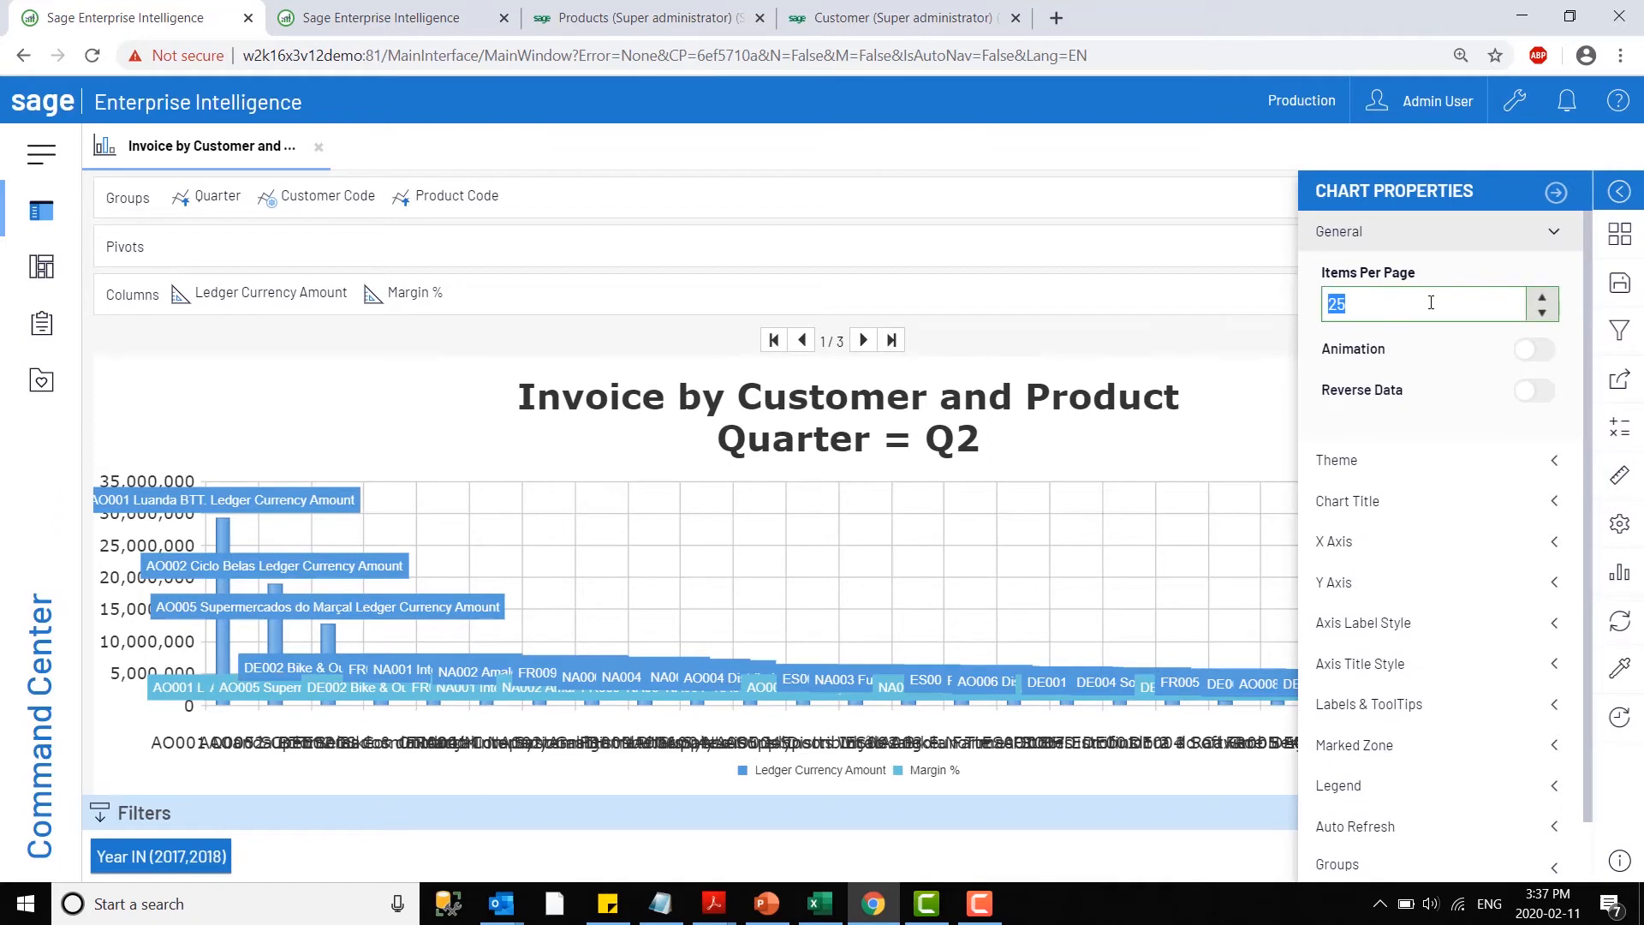
{"action": "type", "text": "5"}
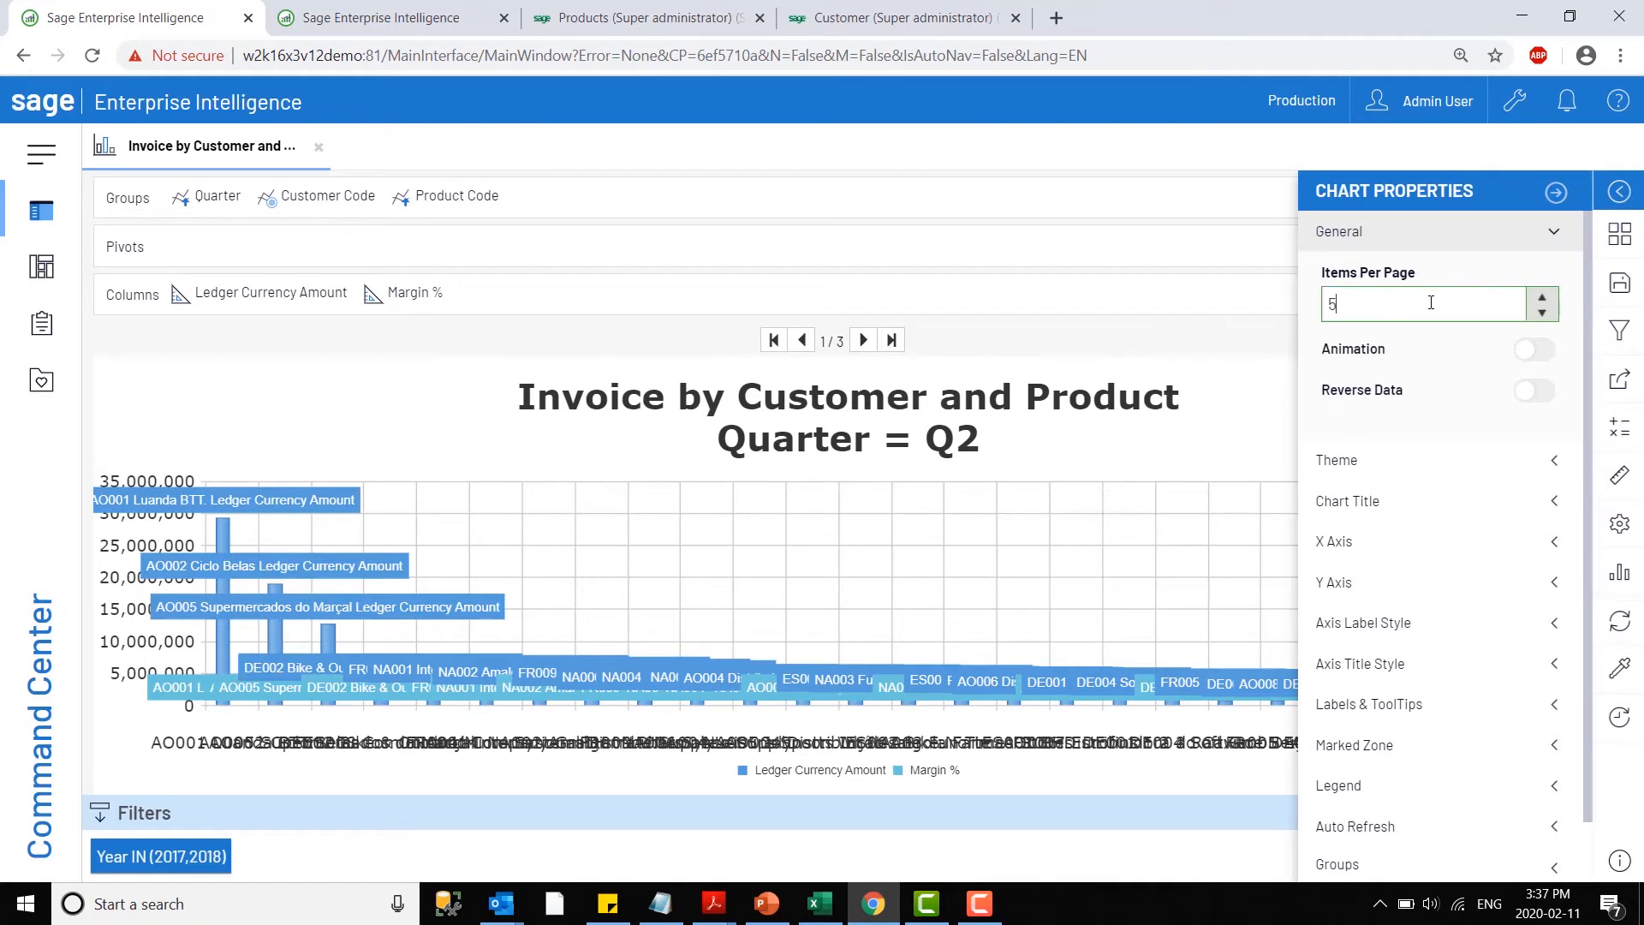
{"action": "left_click", "coordinate": [1554, 196]}
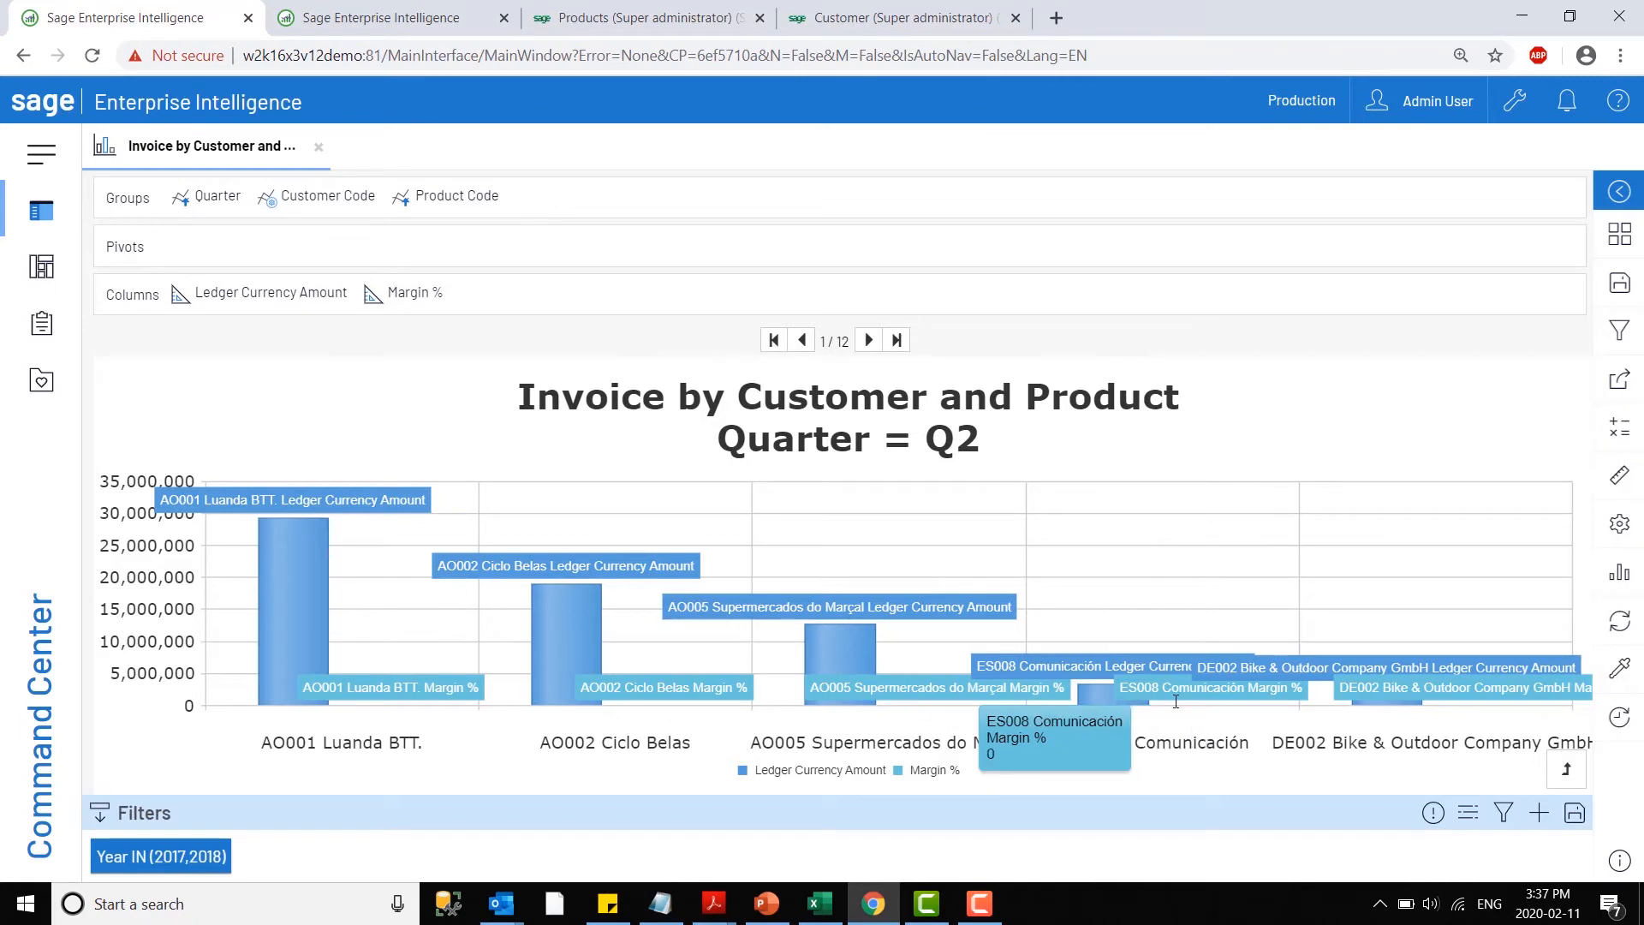
- Page forward through the Q2 customer bars as far as page 6
{"action": "left_click", "coordinate": [870, 341]}
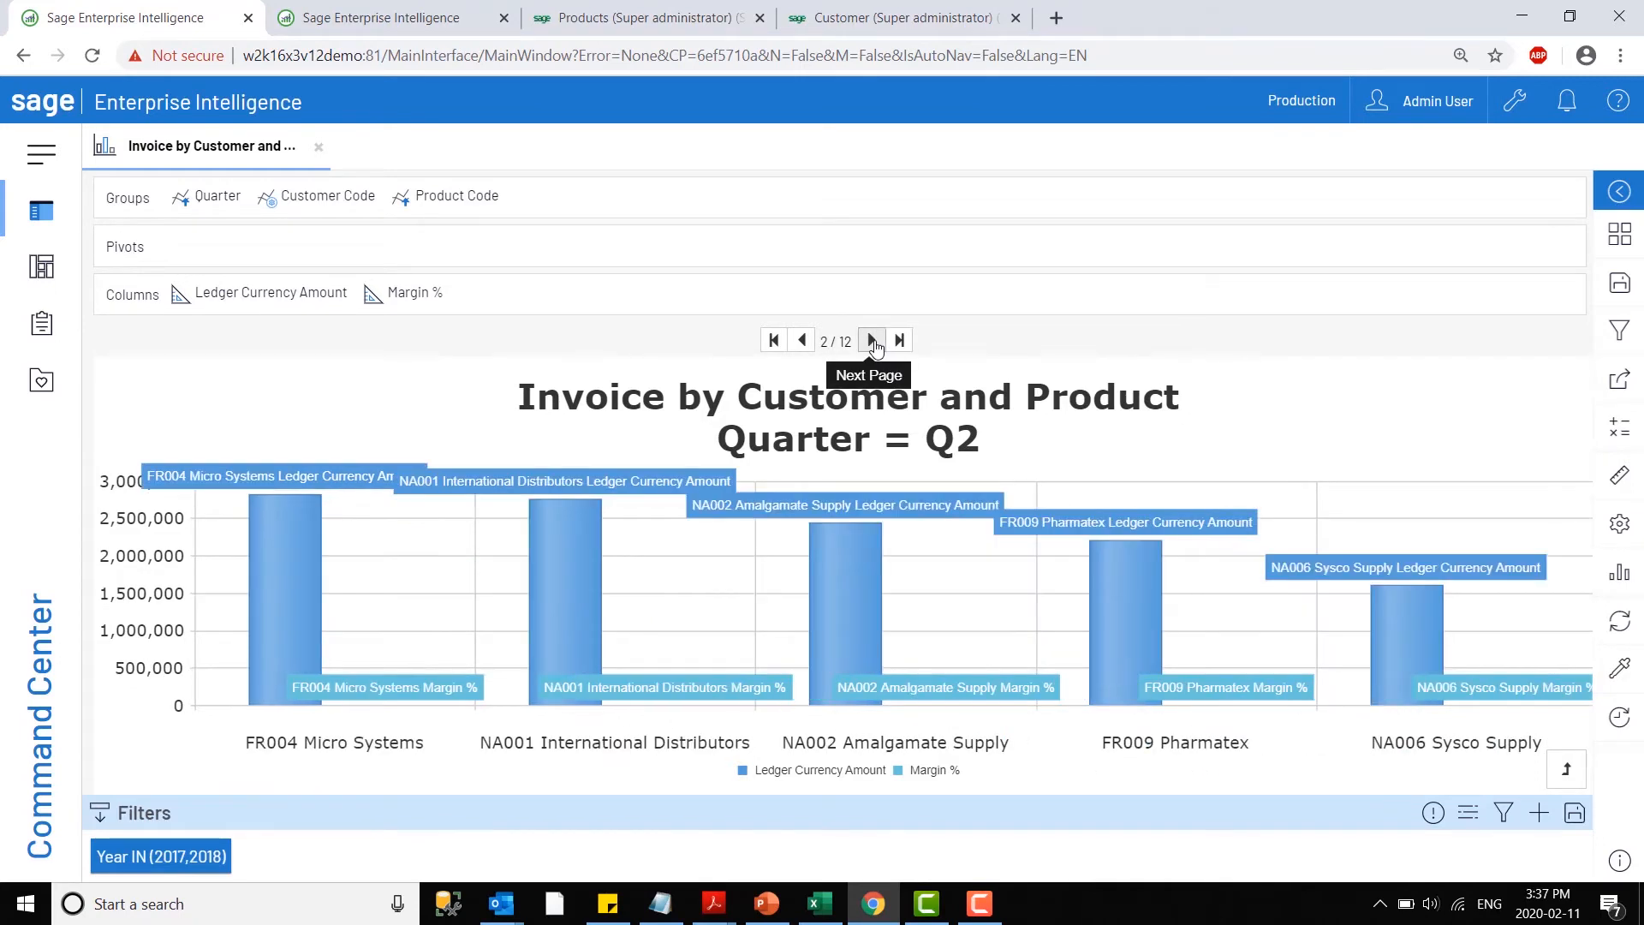
{"action": "left_click", "coordinate": [872, 341]}
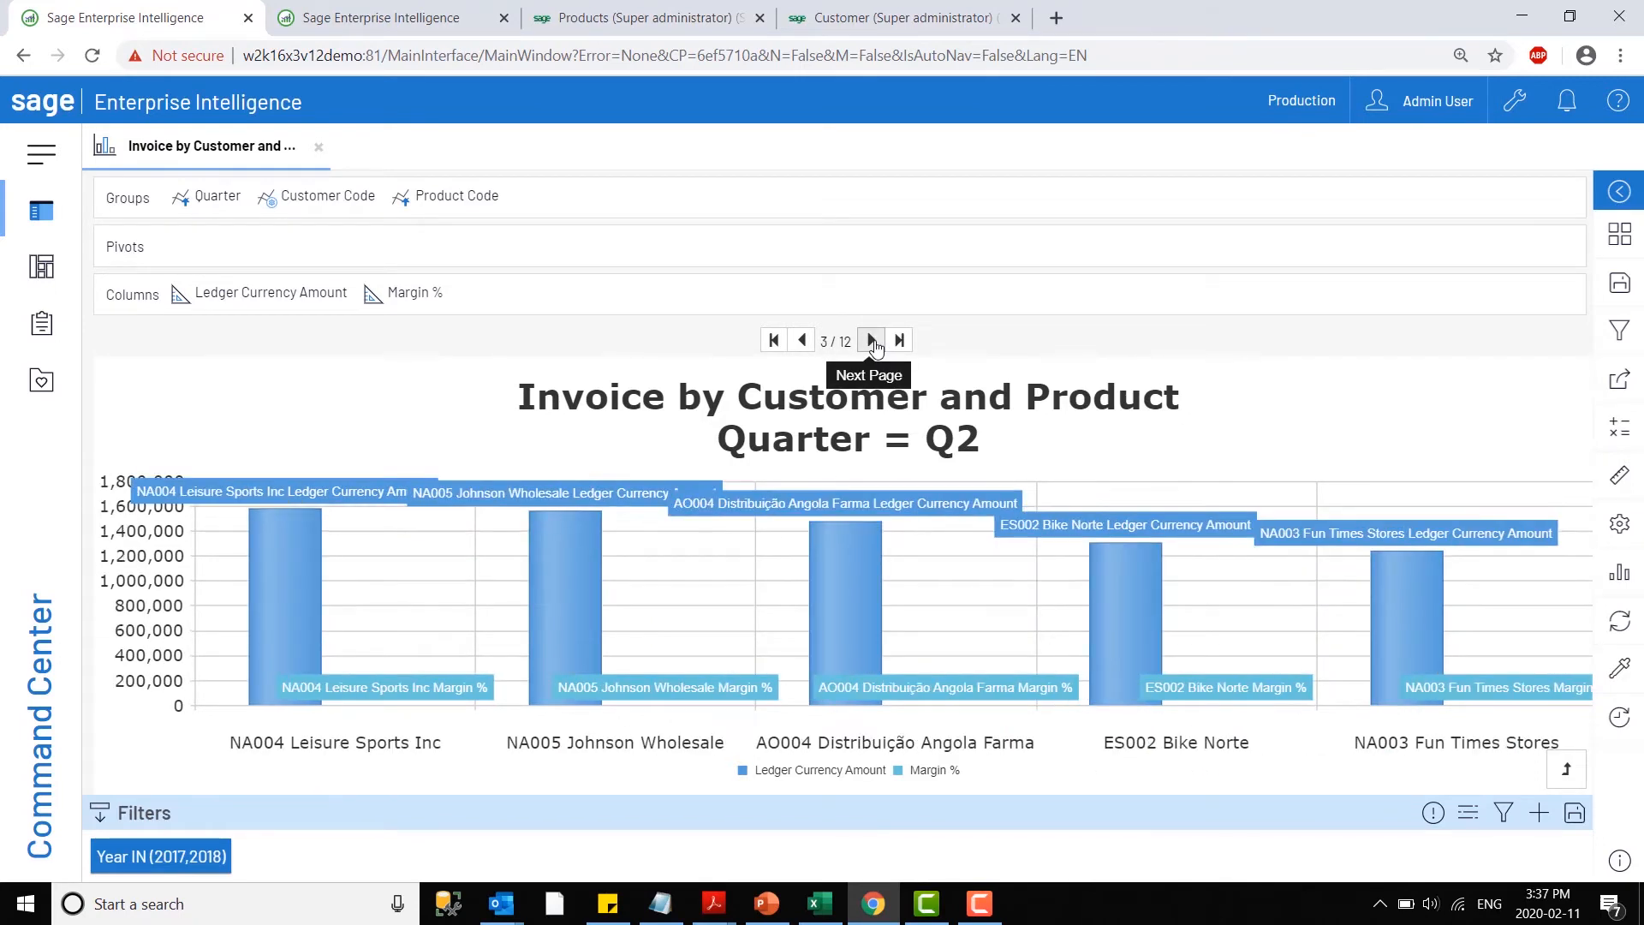
{"action": "left_click", "coordinate": [872, 342]}
{"action": "left_click", "coordinate": [872, 341]}
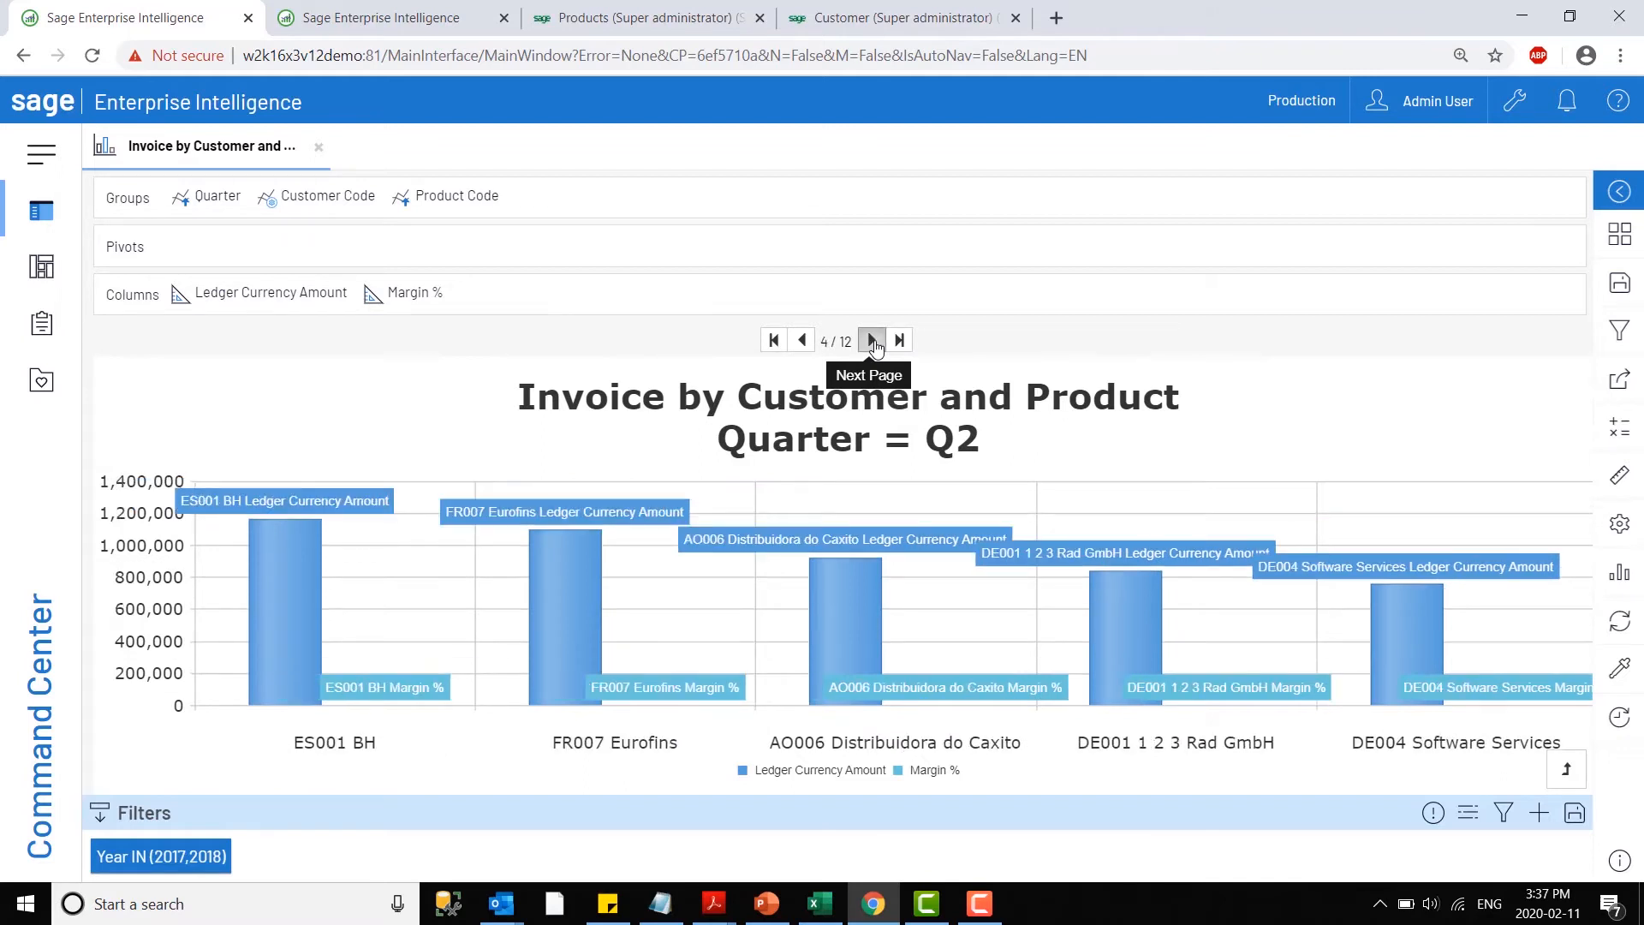
{"action": "left_click", "coordinate": [872, 342]}
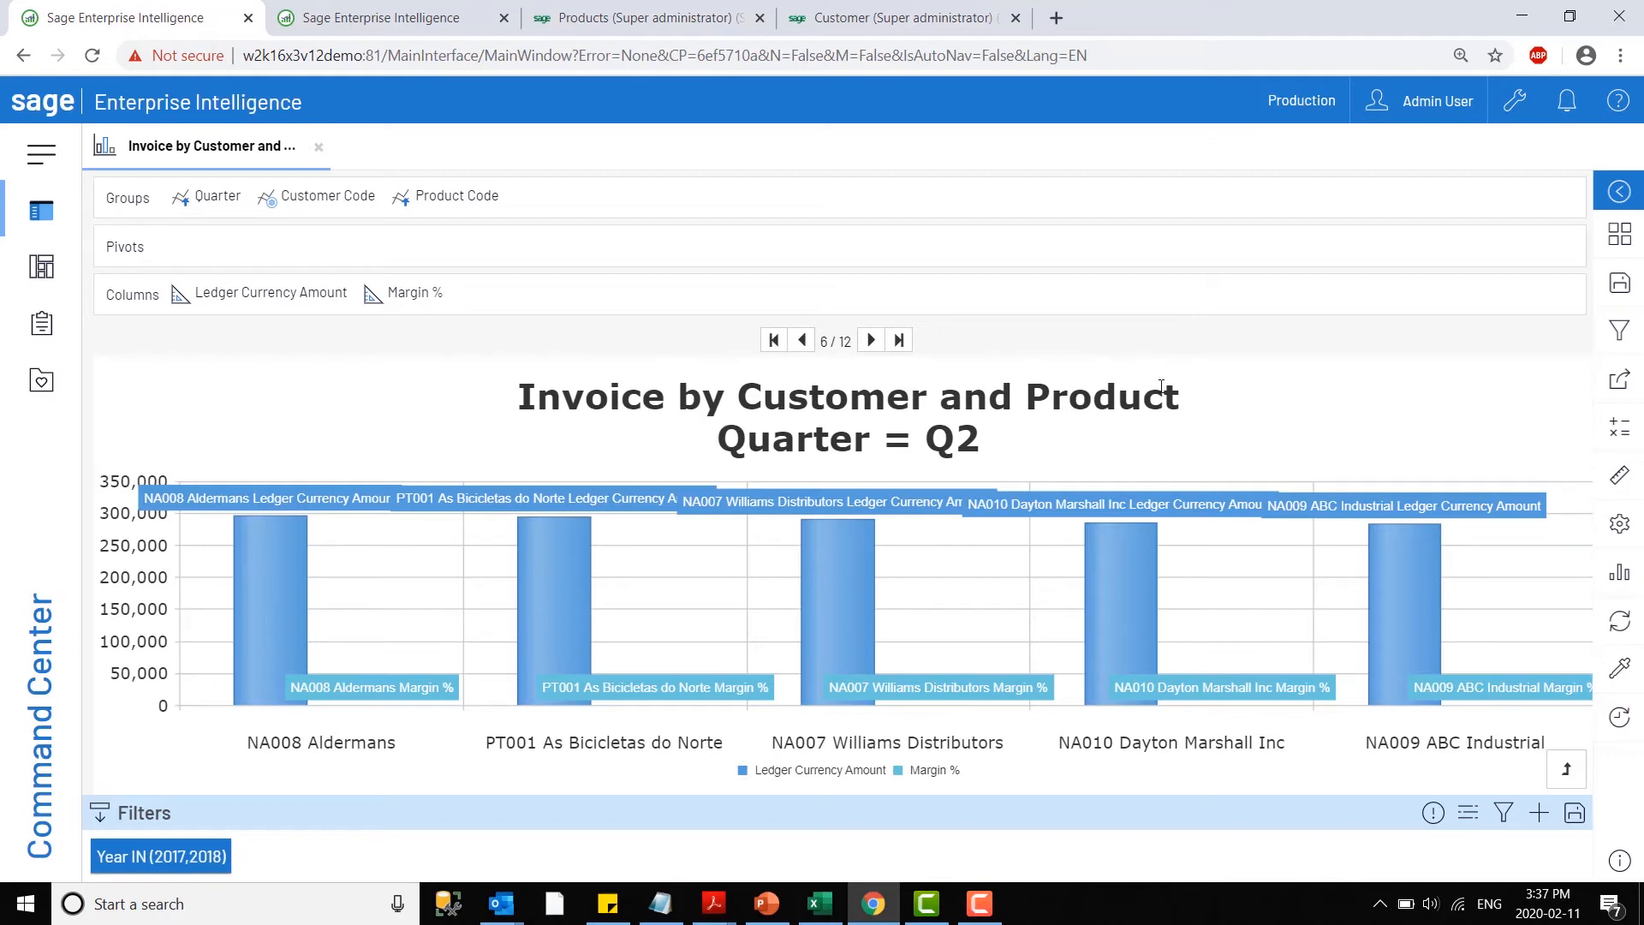
- Link from the Dayton Marshall Inc bar to the Invoice by Customer view in the Invoice Analysis navigation links
{"action": "mouse_move", "coordinate": [1164, 591]}
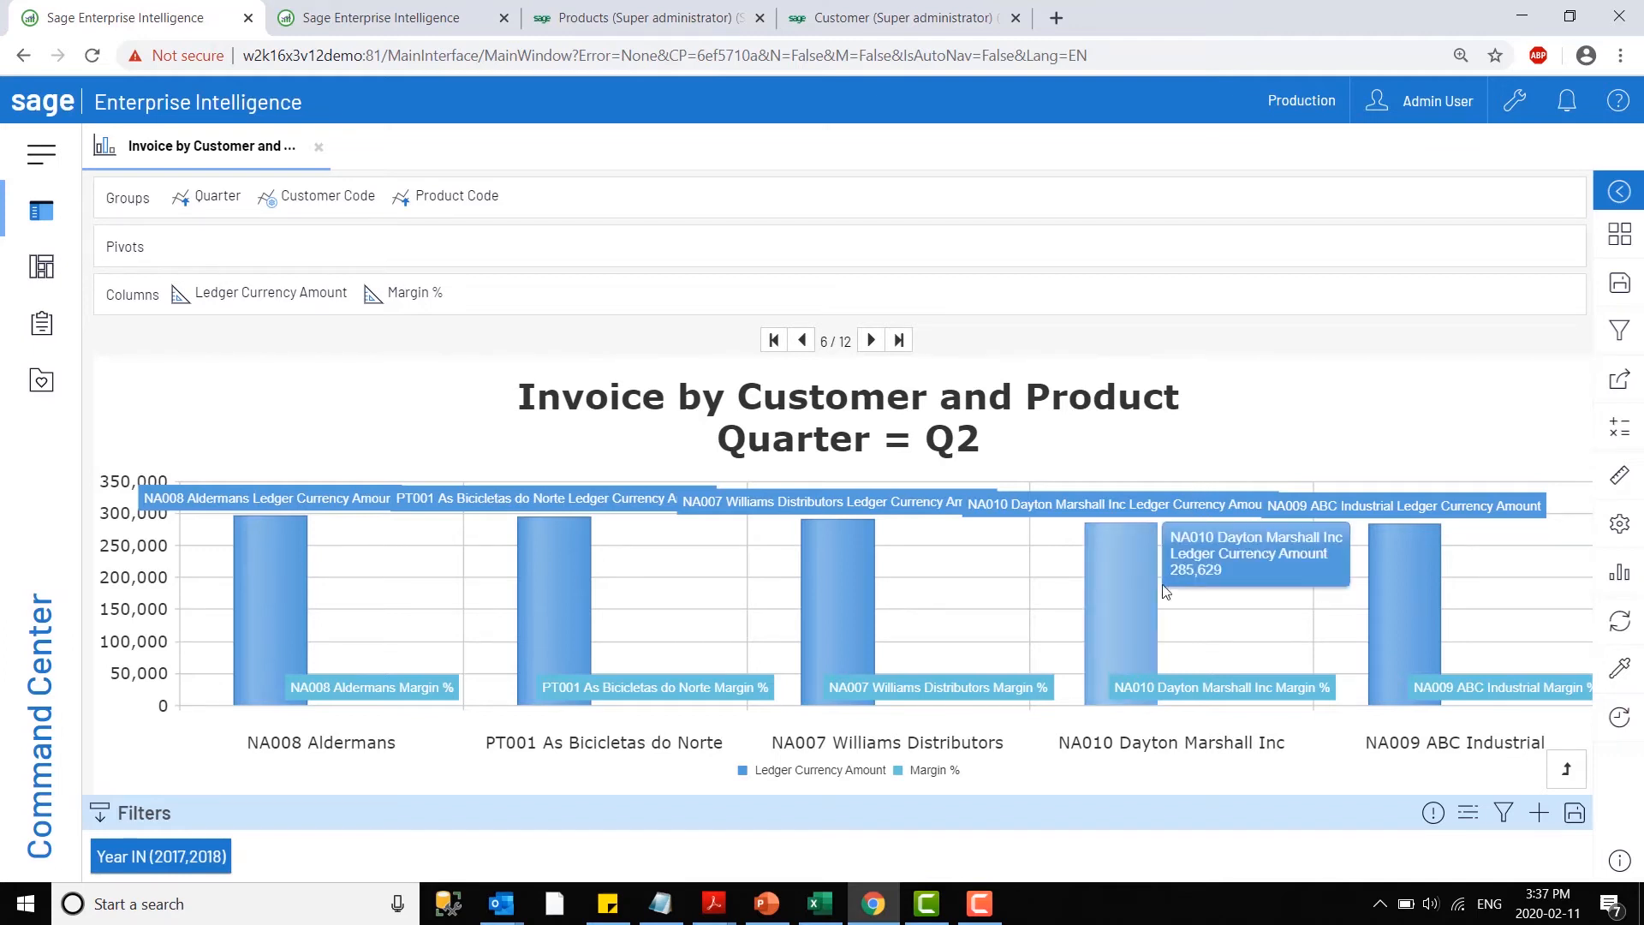
{"action": "left_click", "coordinate": [1116, 583]}
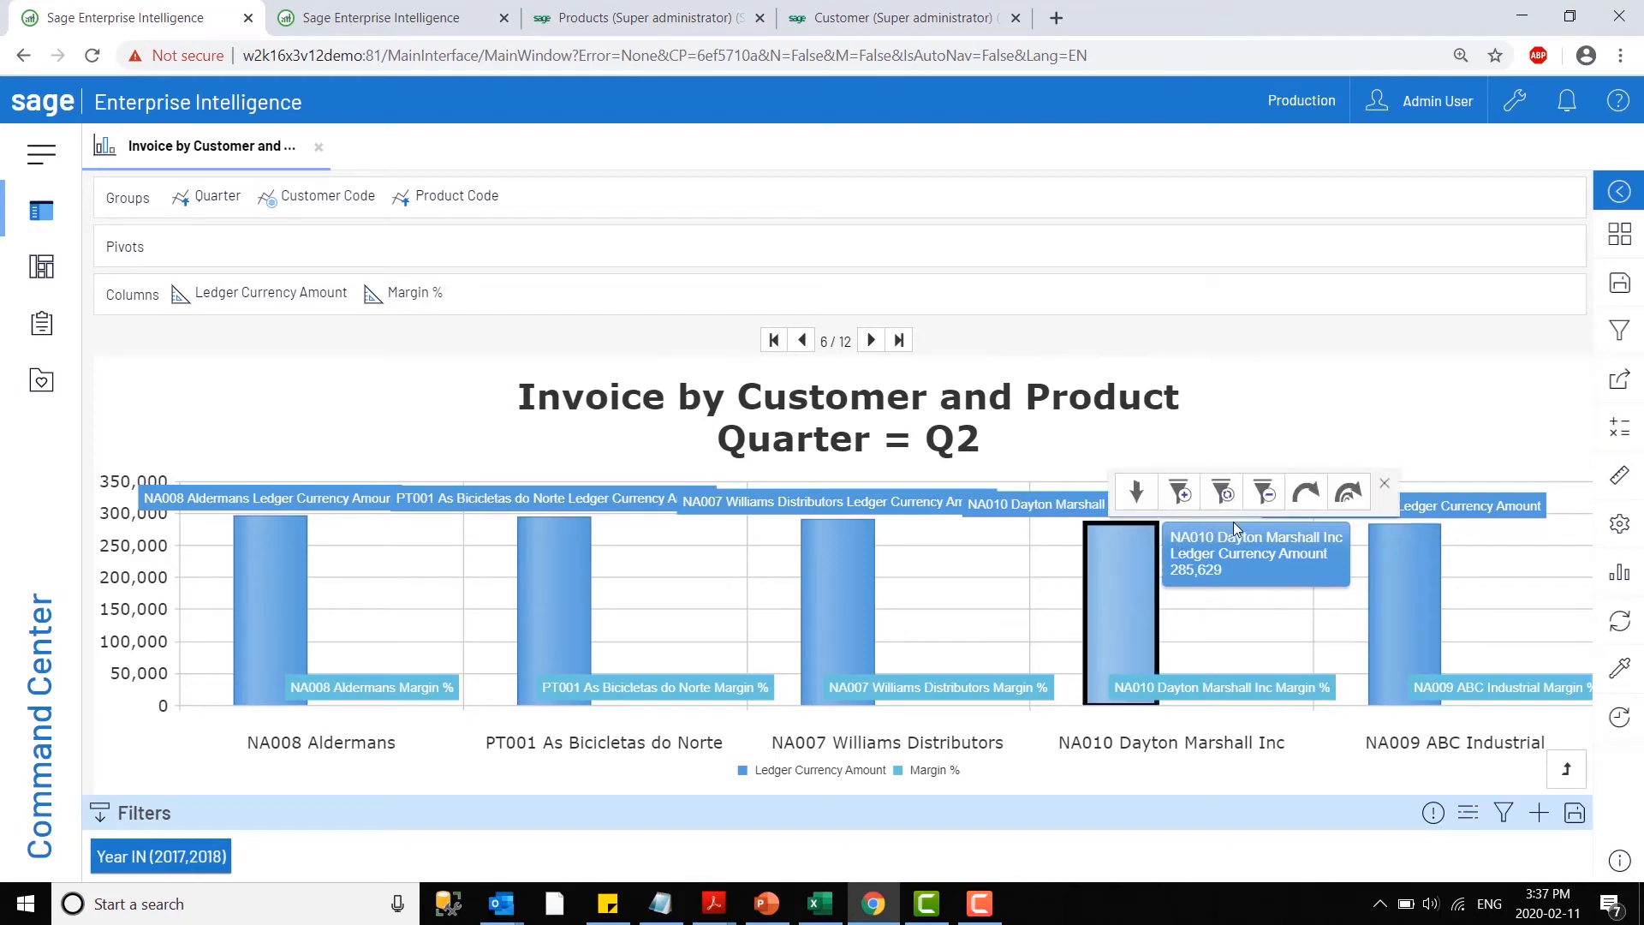
{"action": "left_click", "coordinate": [1299, 499]}
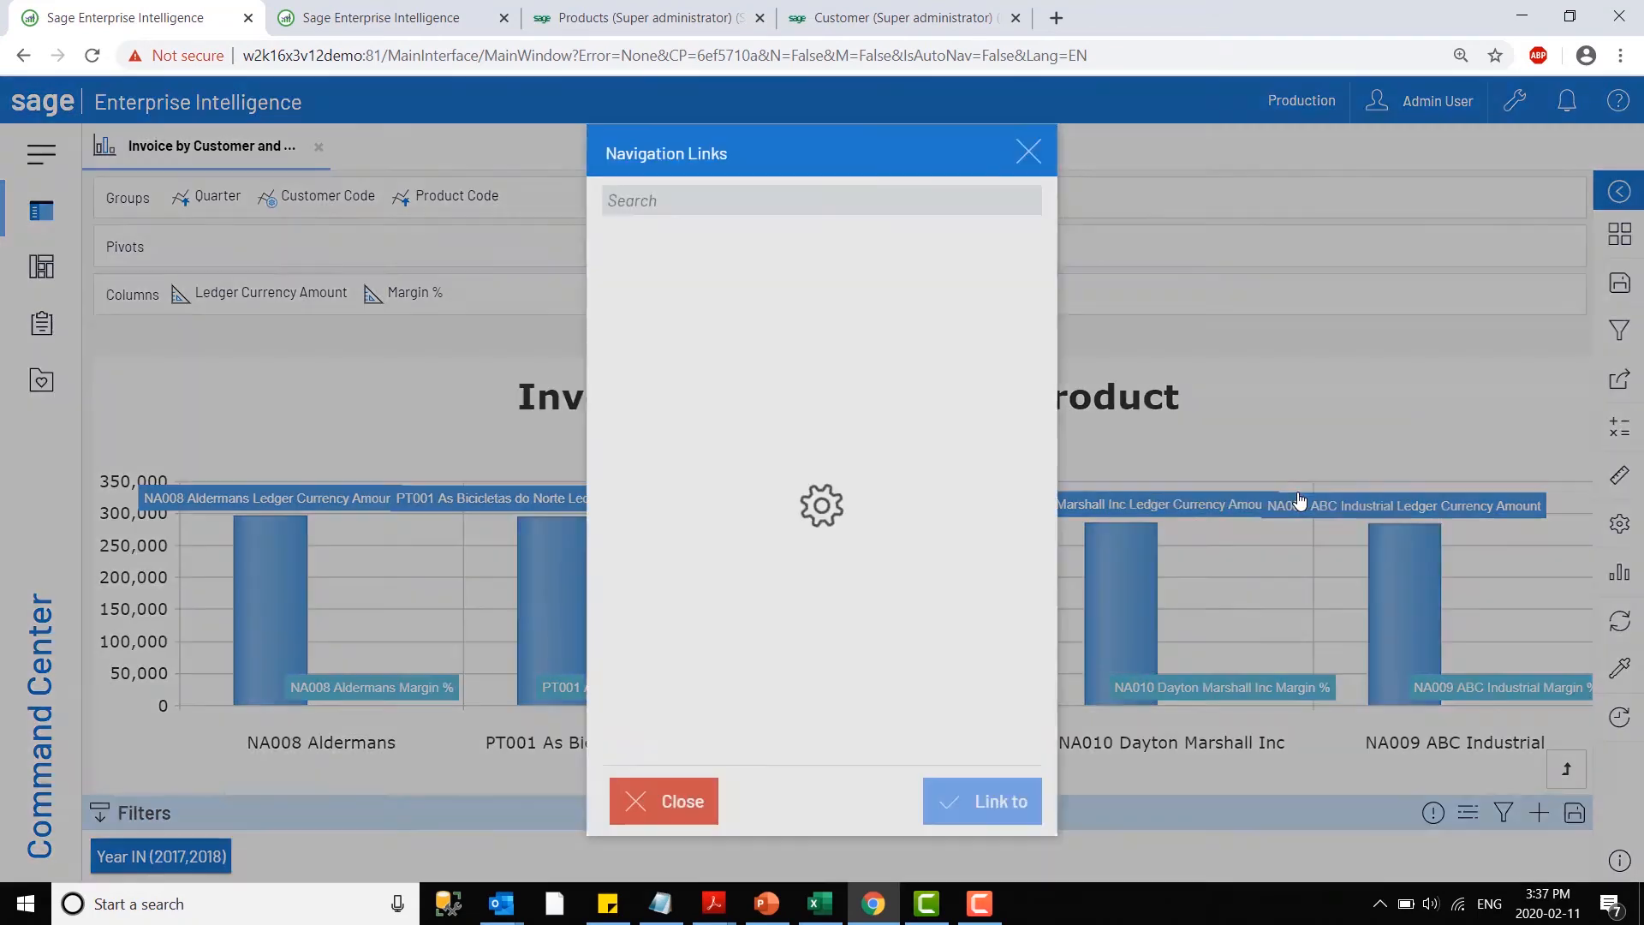
{"action": "left_click", "coordinate": [827, 270]}
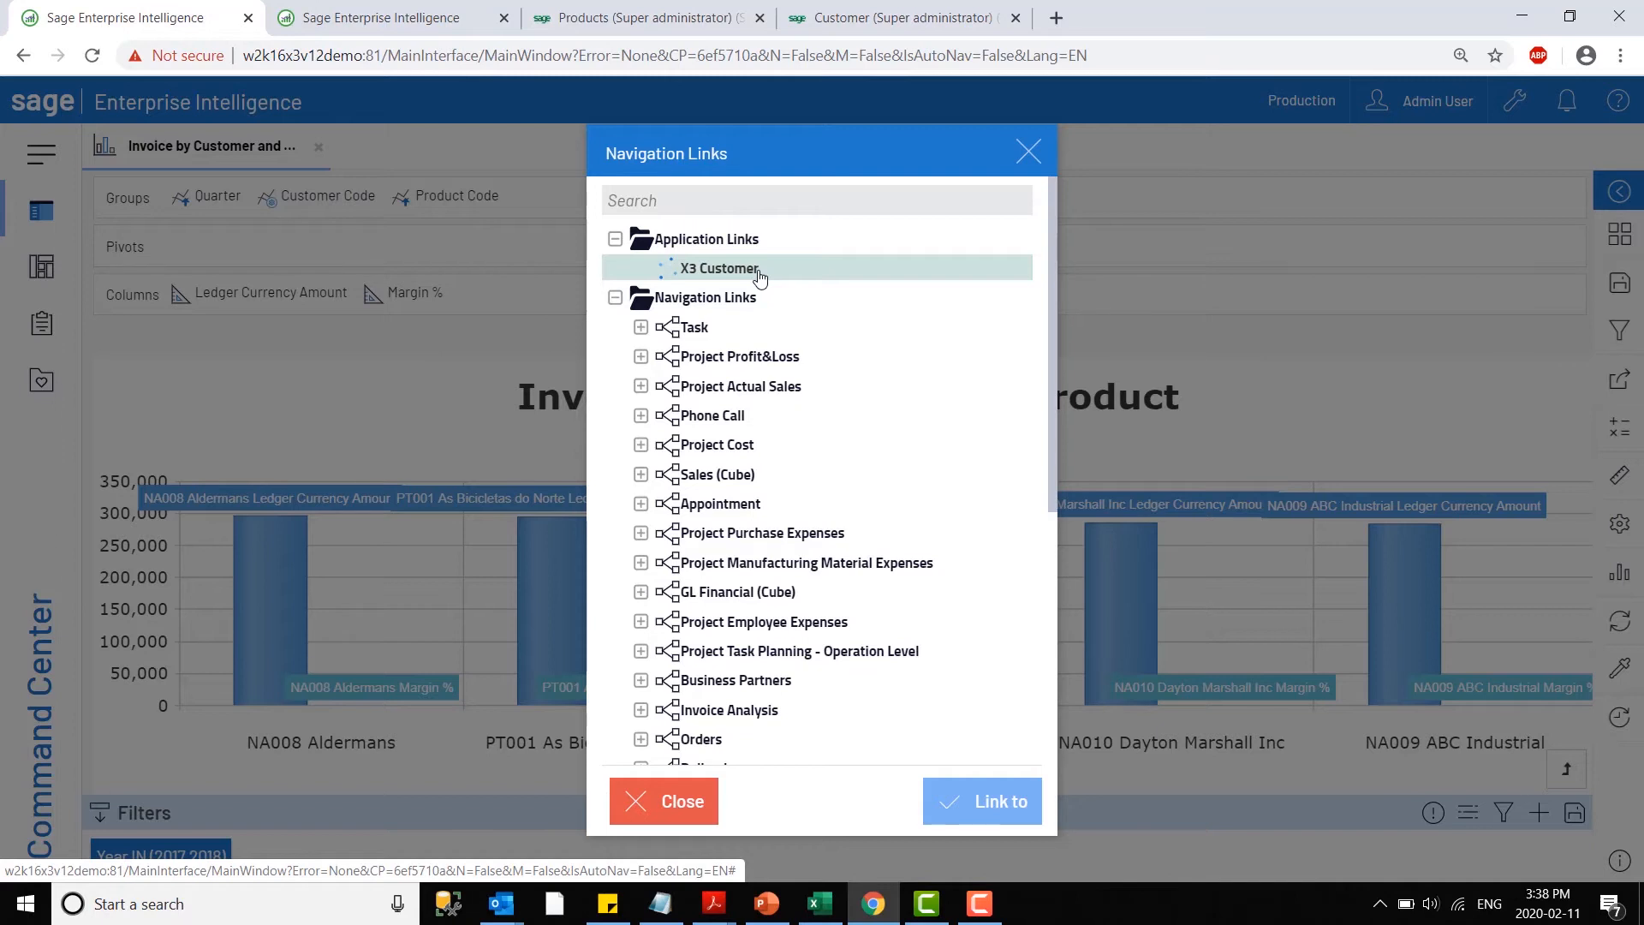
{"action": "scroll", "coordinate": [762, 469], "scroll_direction": "down", "scroll_amount": 3}
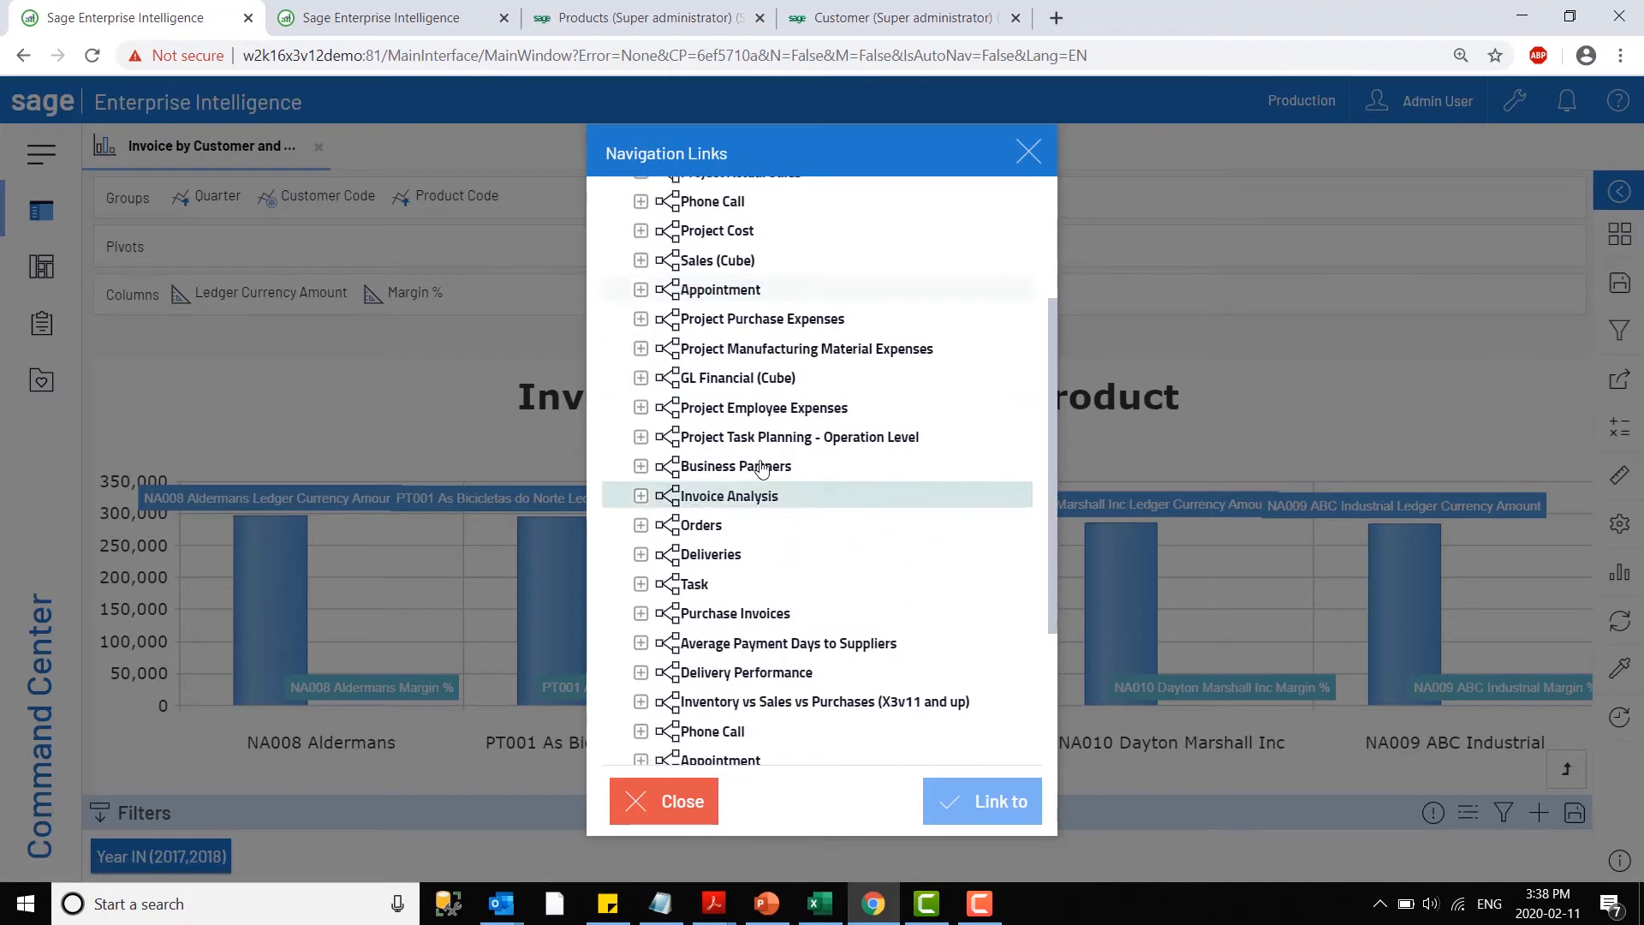
{"action": "scroll", "coordinate": [745, 433], "scroll_direction": "up", "scroll_amount": 5}
{"action": "scroll", "coordinate": [730, 532], "scroll_direction": "down", "scroll_amount": 3}
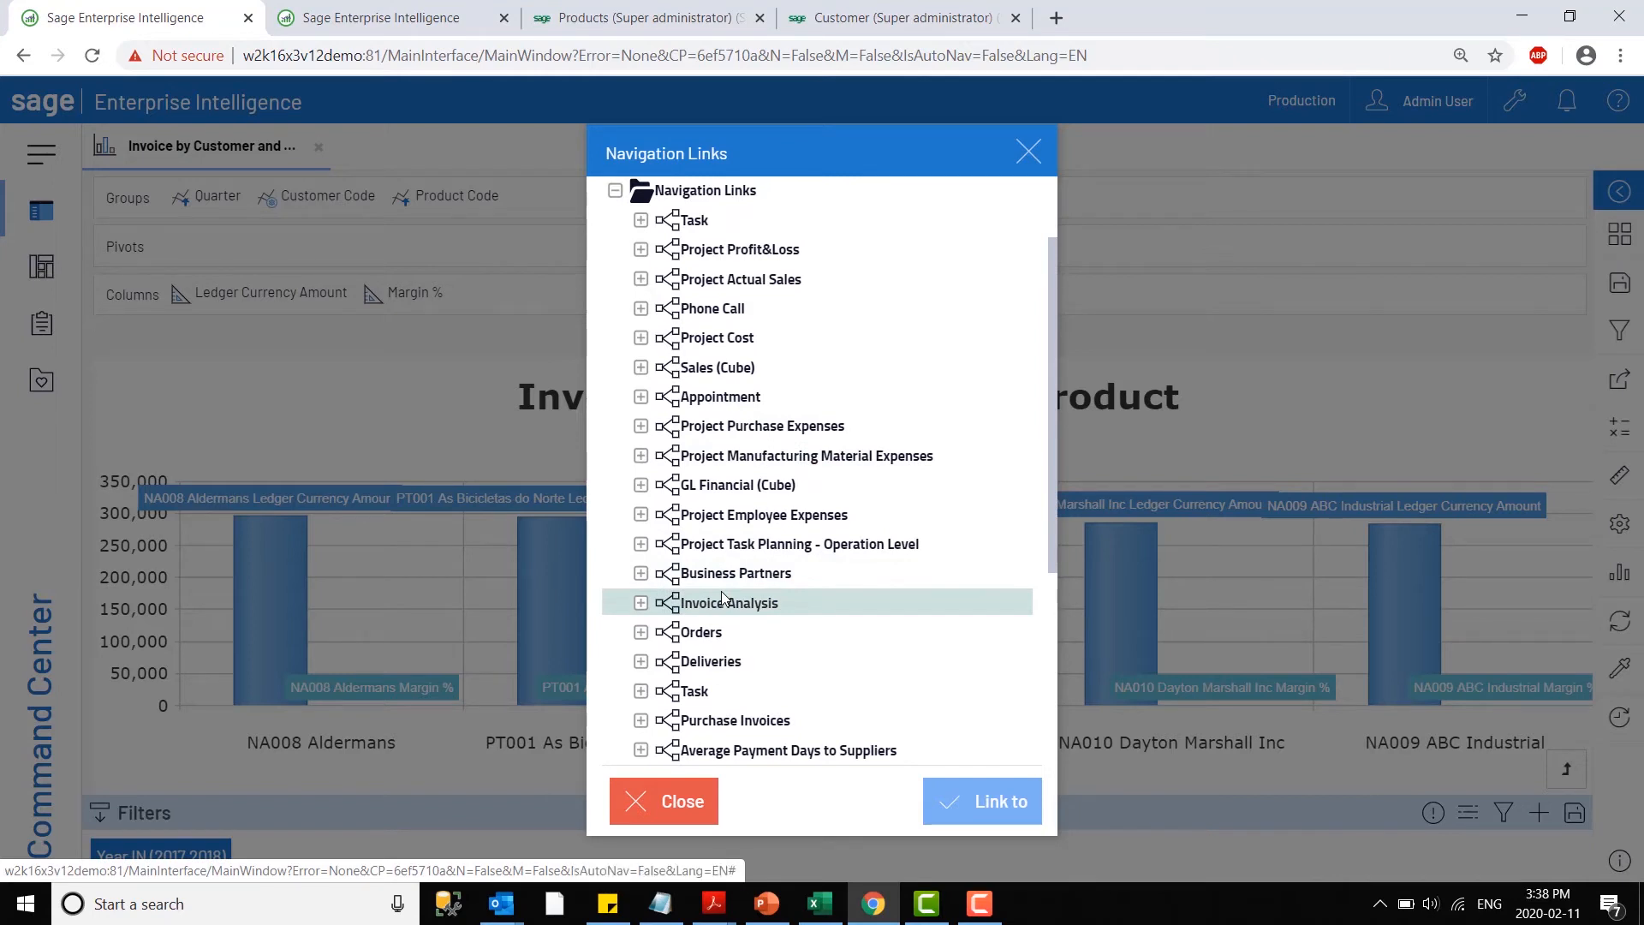
{"action": "left_click", "coordinate": [734, 574]}
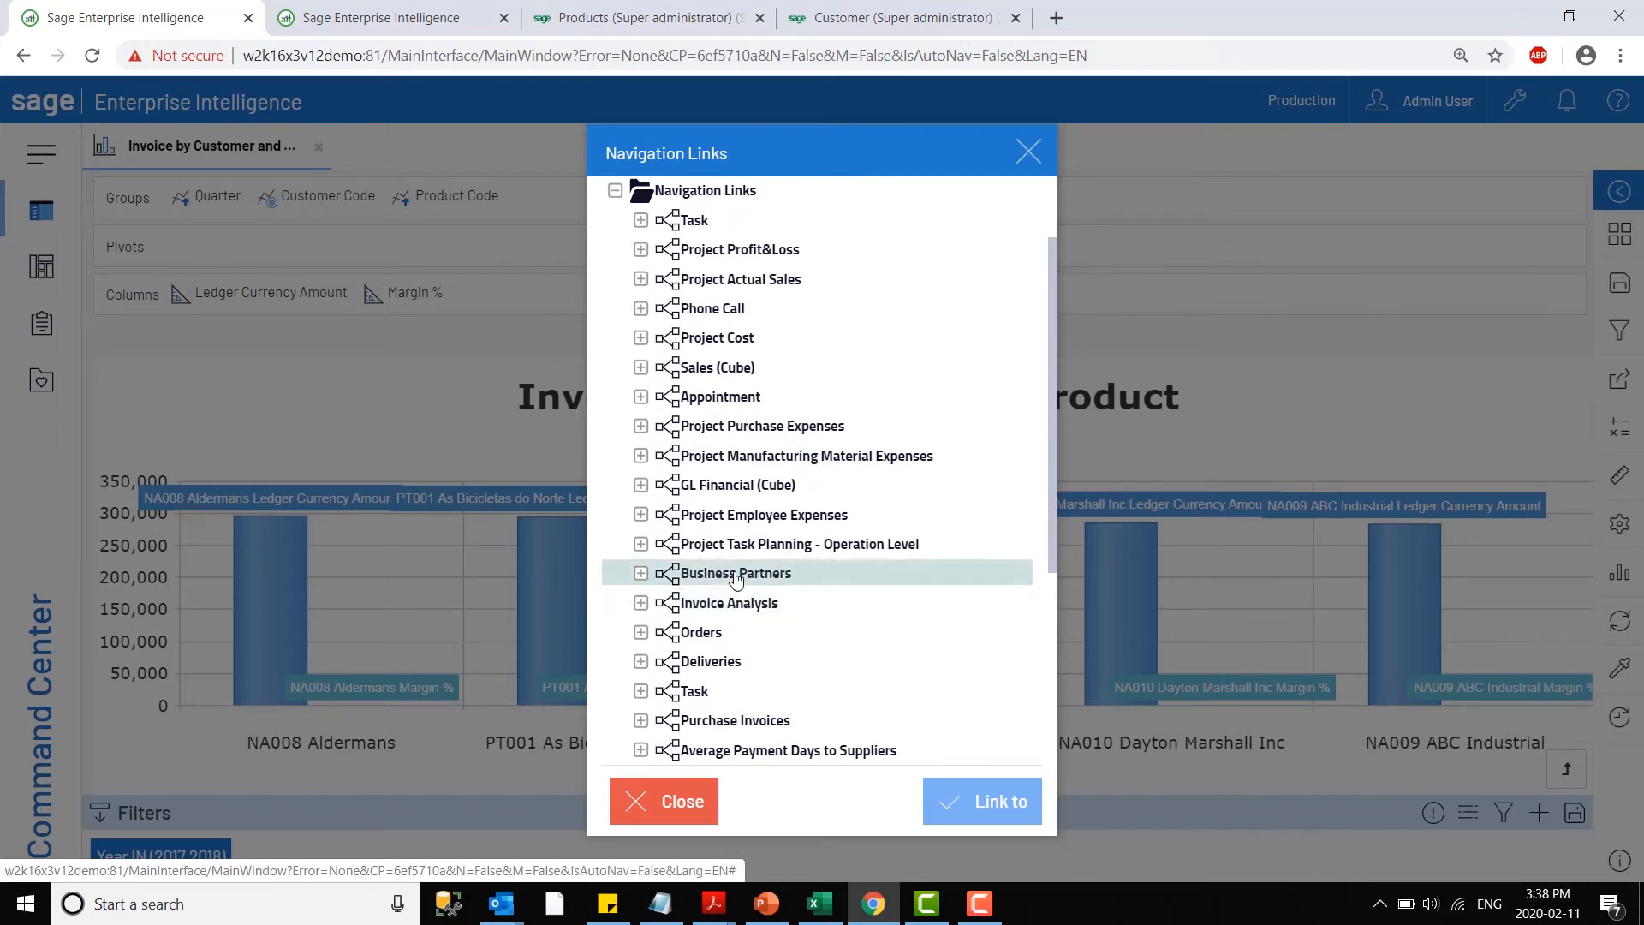
{"action": "left_click", "coordinate": [641, 605]}
{"action": "scroll", "coordinate": [801, 625], "scroll_direction": "down", "scroll_amount": 3}
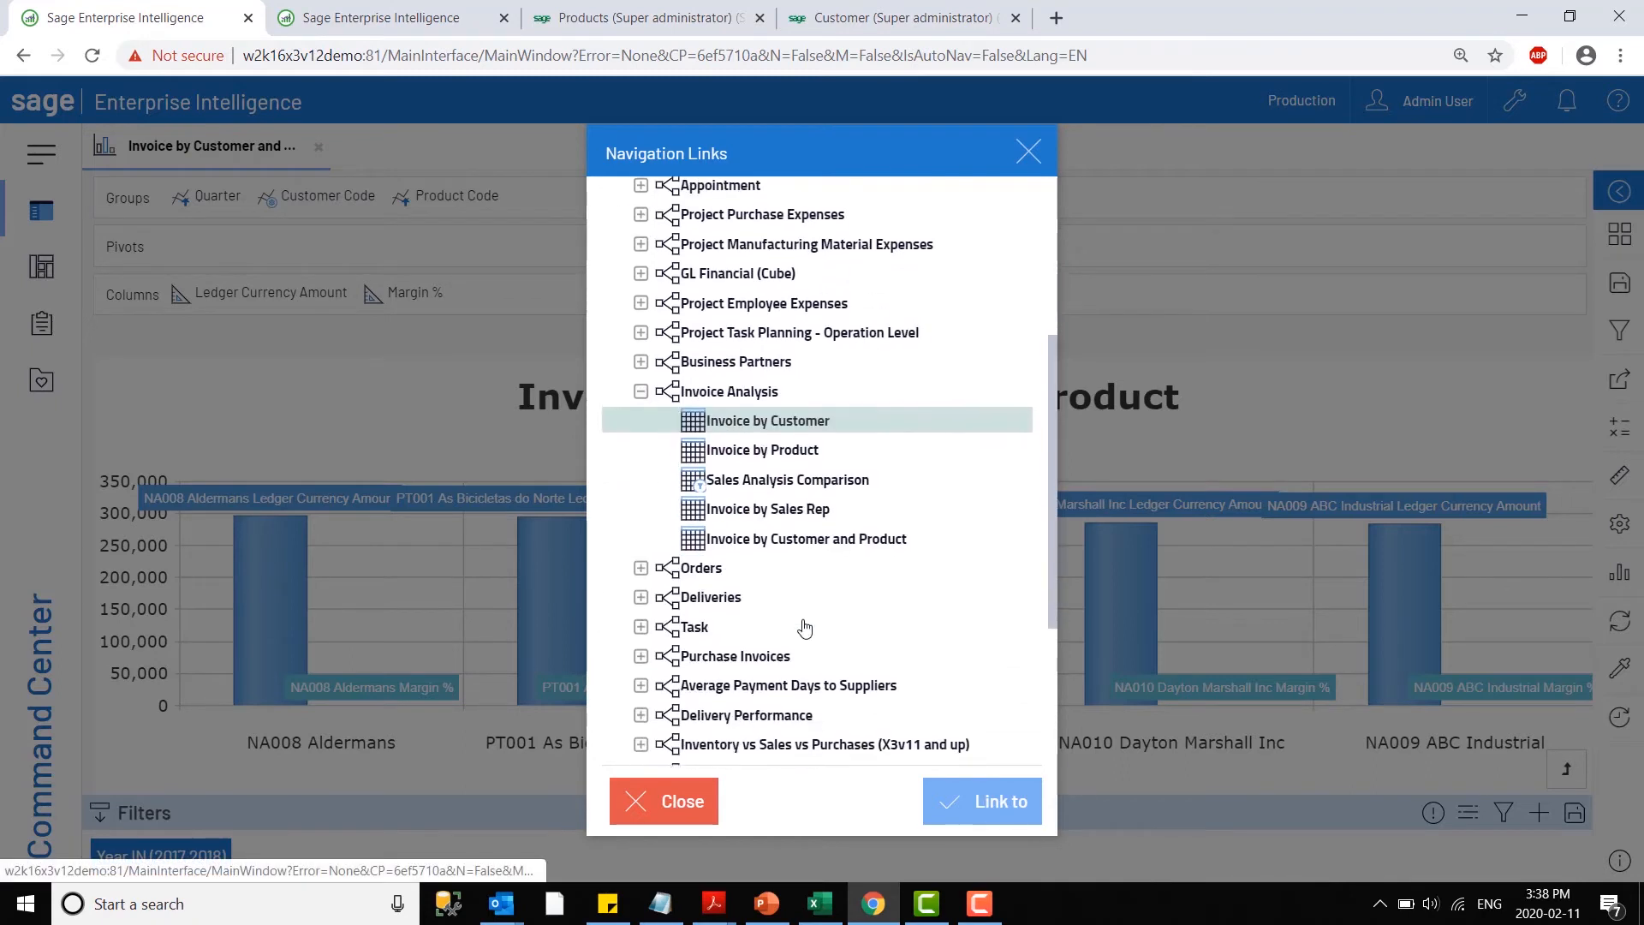
{"action": "left_click", "coordinate": [795, 423]}
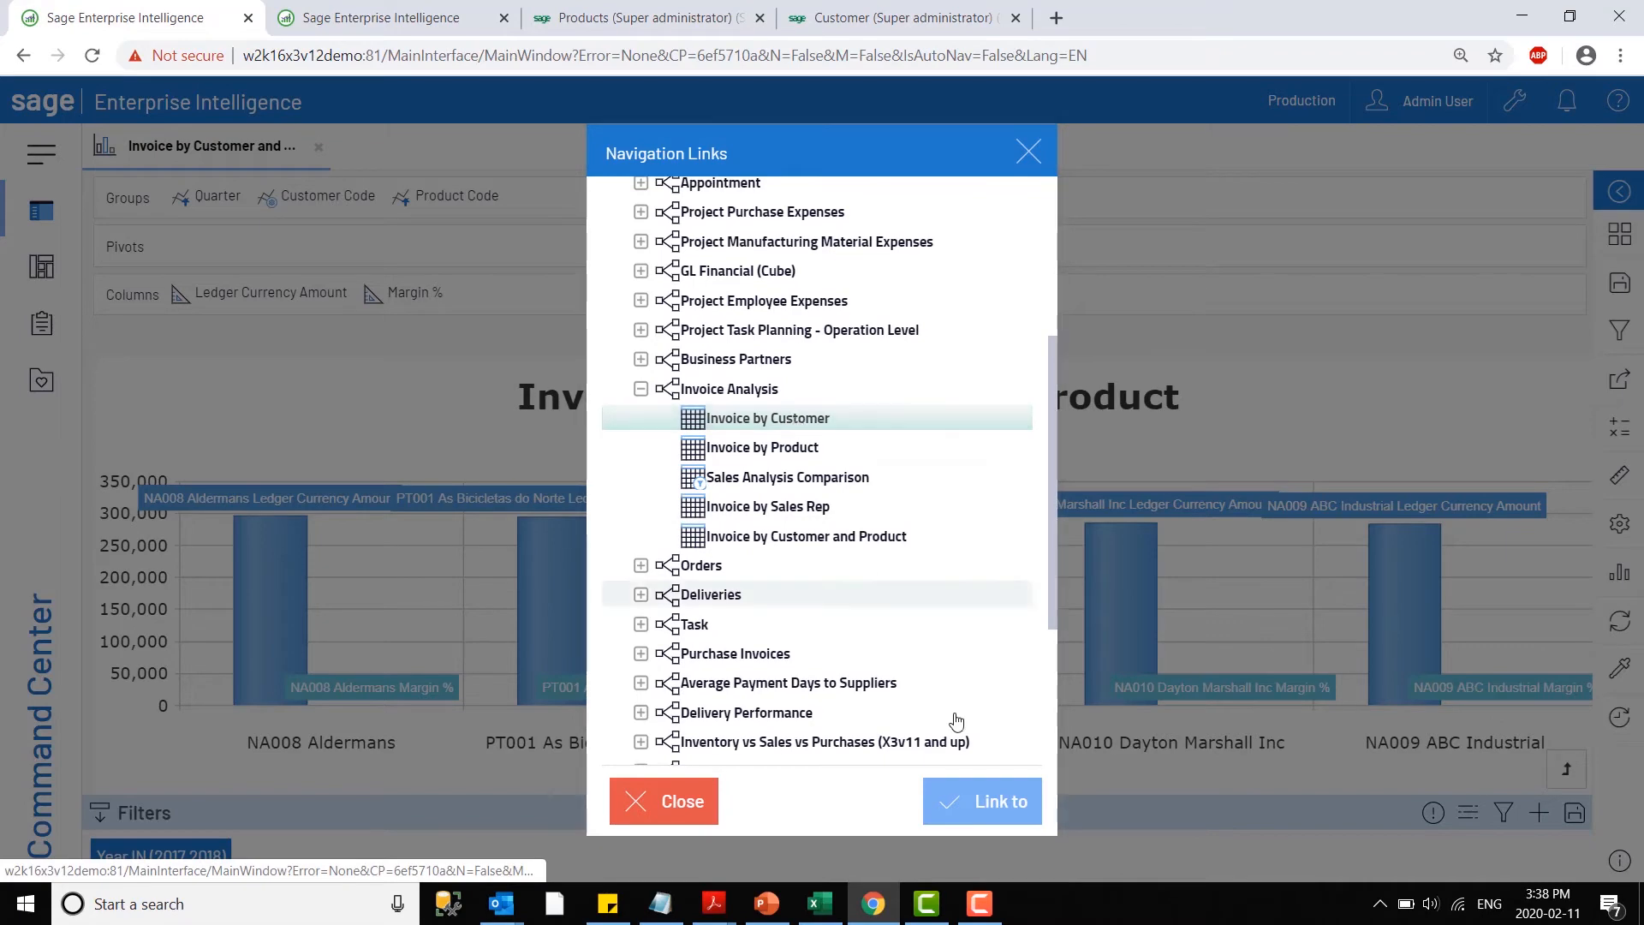
{"action": "left_click", "coordinate": [970, 797]}
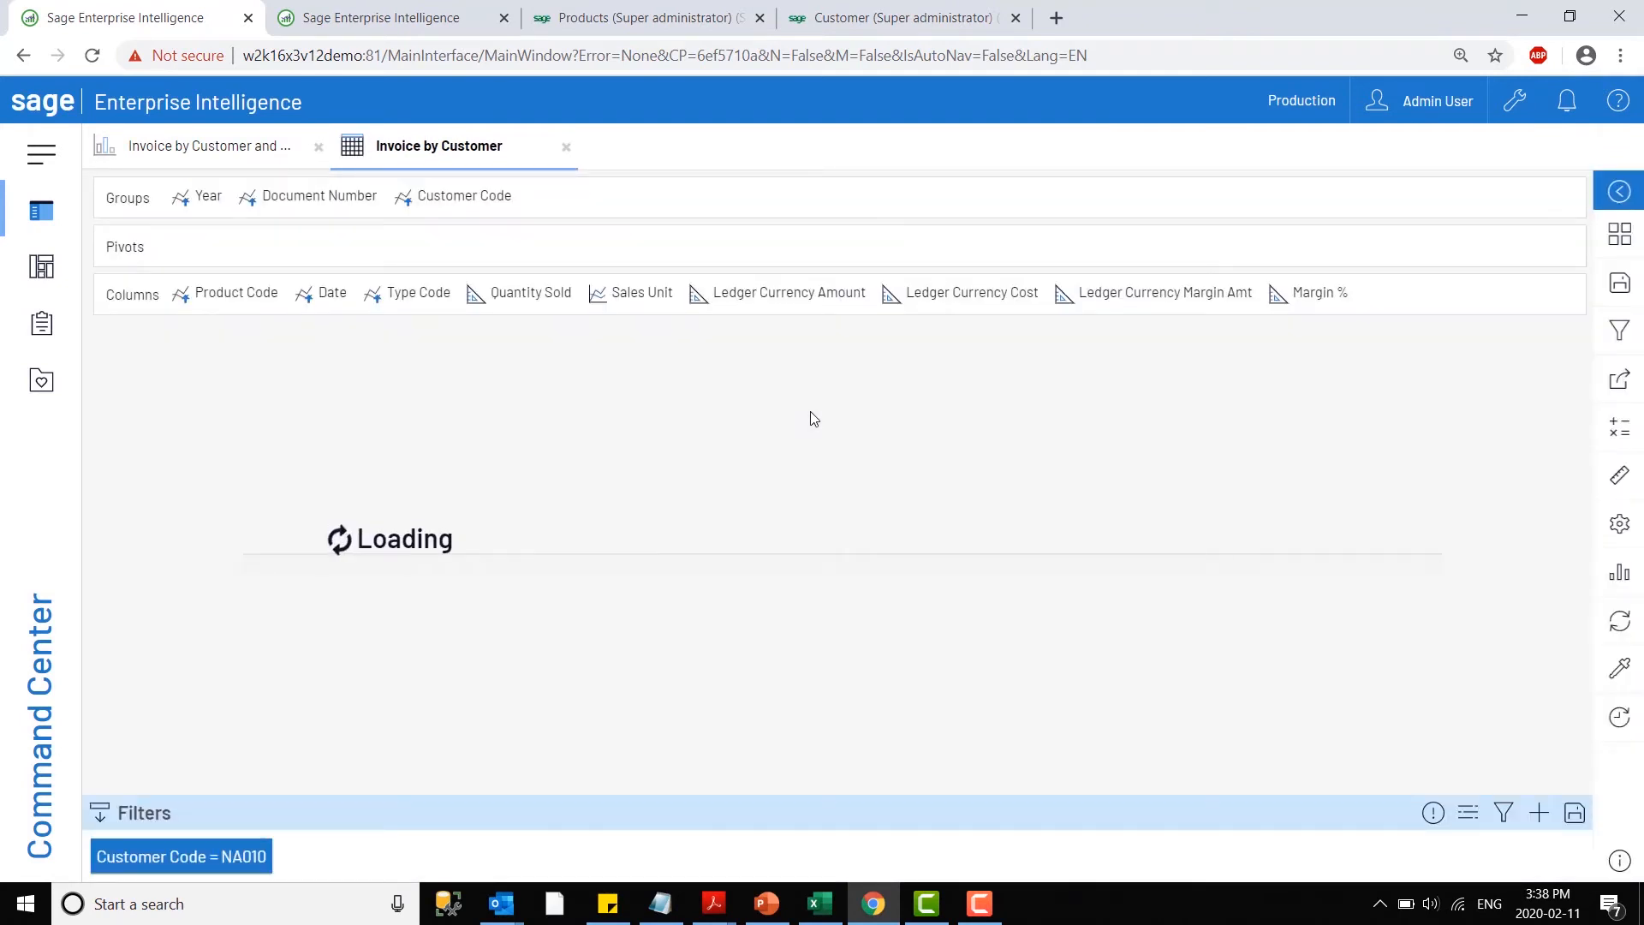
- Expand 2017 and its first invoice in the Invoice by Customer view to examine the linked customer's invoice details
{"action": "mouse_move", "coordinate": [183, 874]}
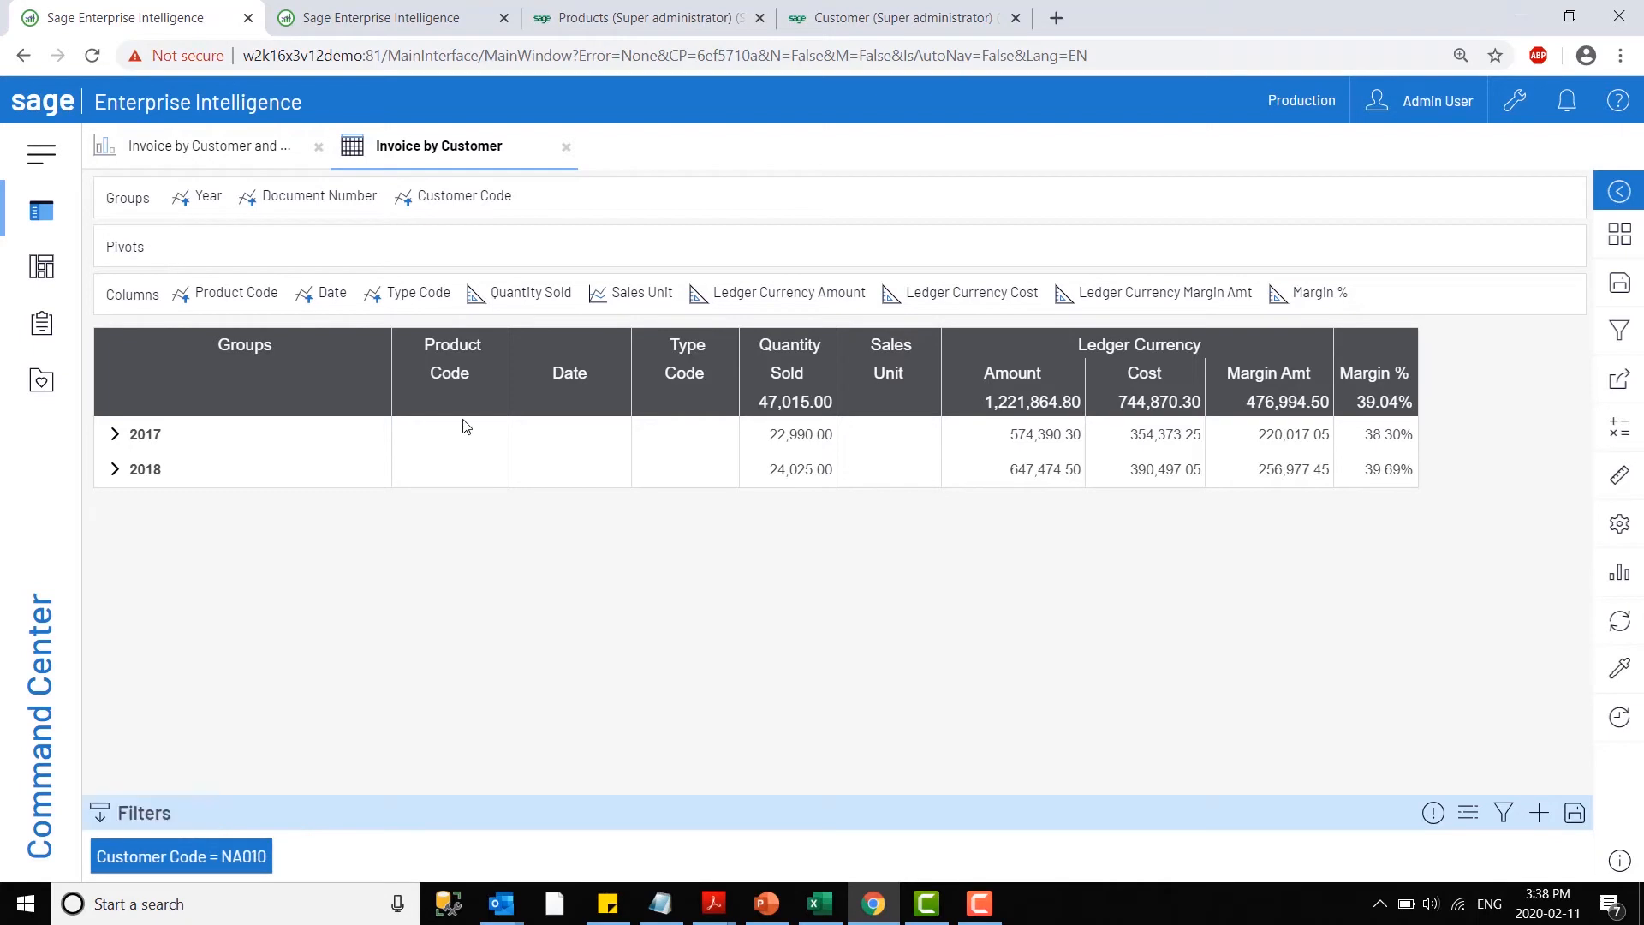
{"action": "left_click", "coordinate": [115, 434]}
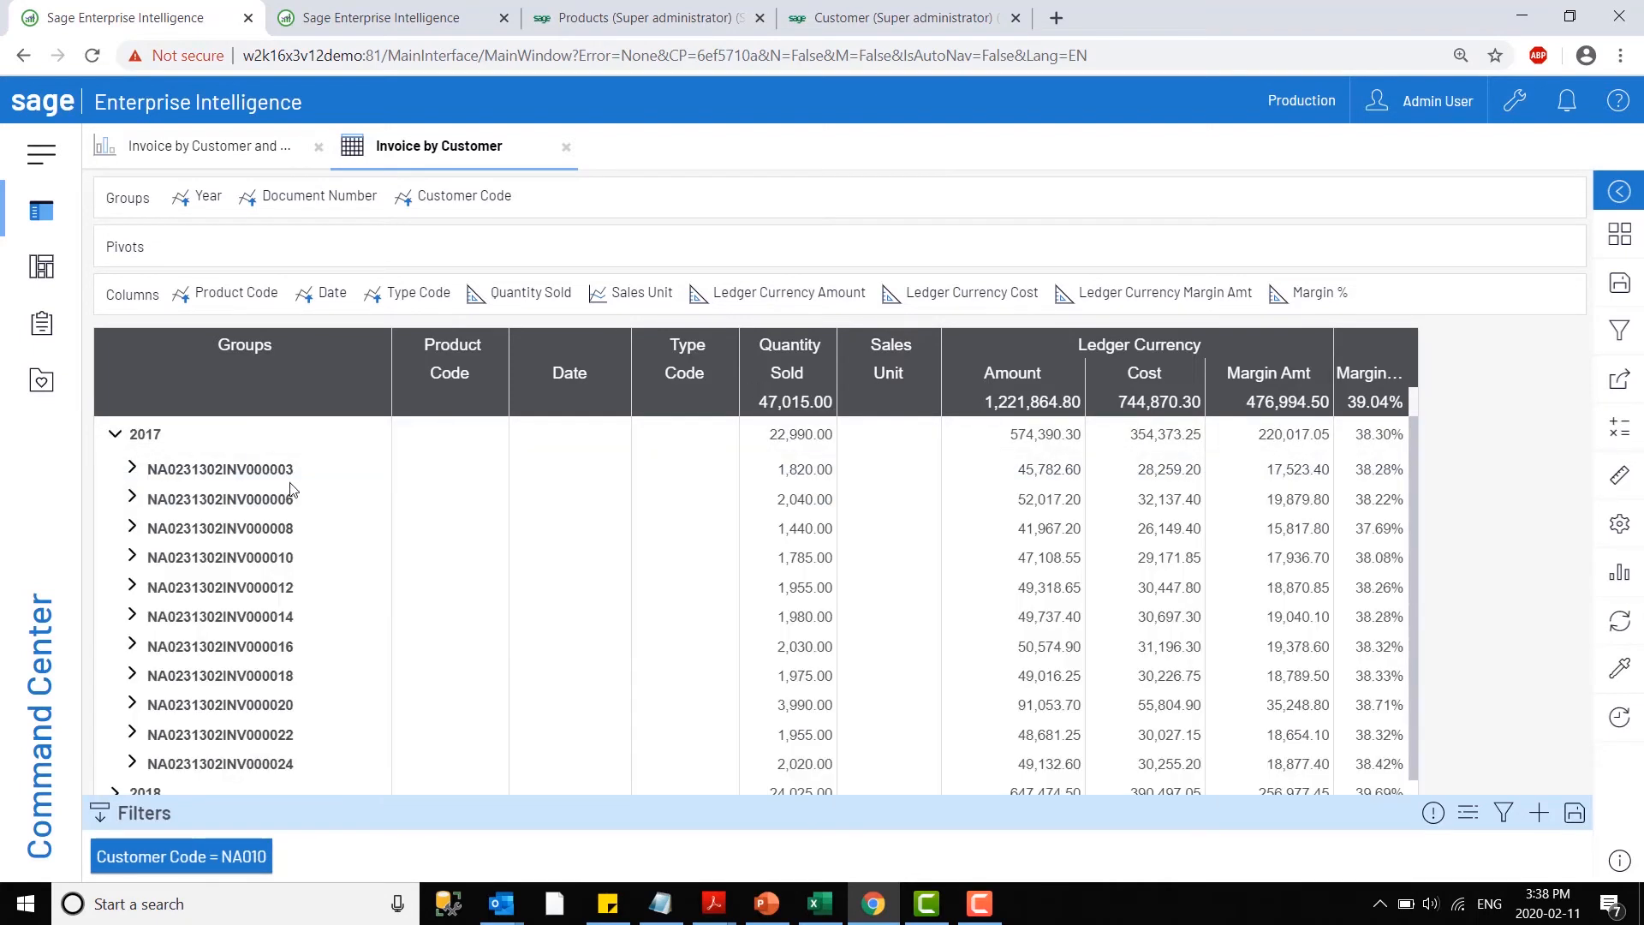
{"action": "left_click", "coordinate": [131, 469]}
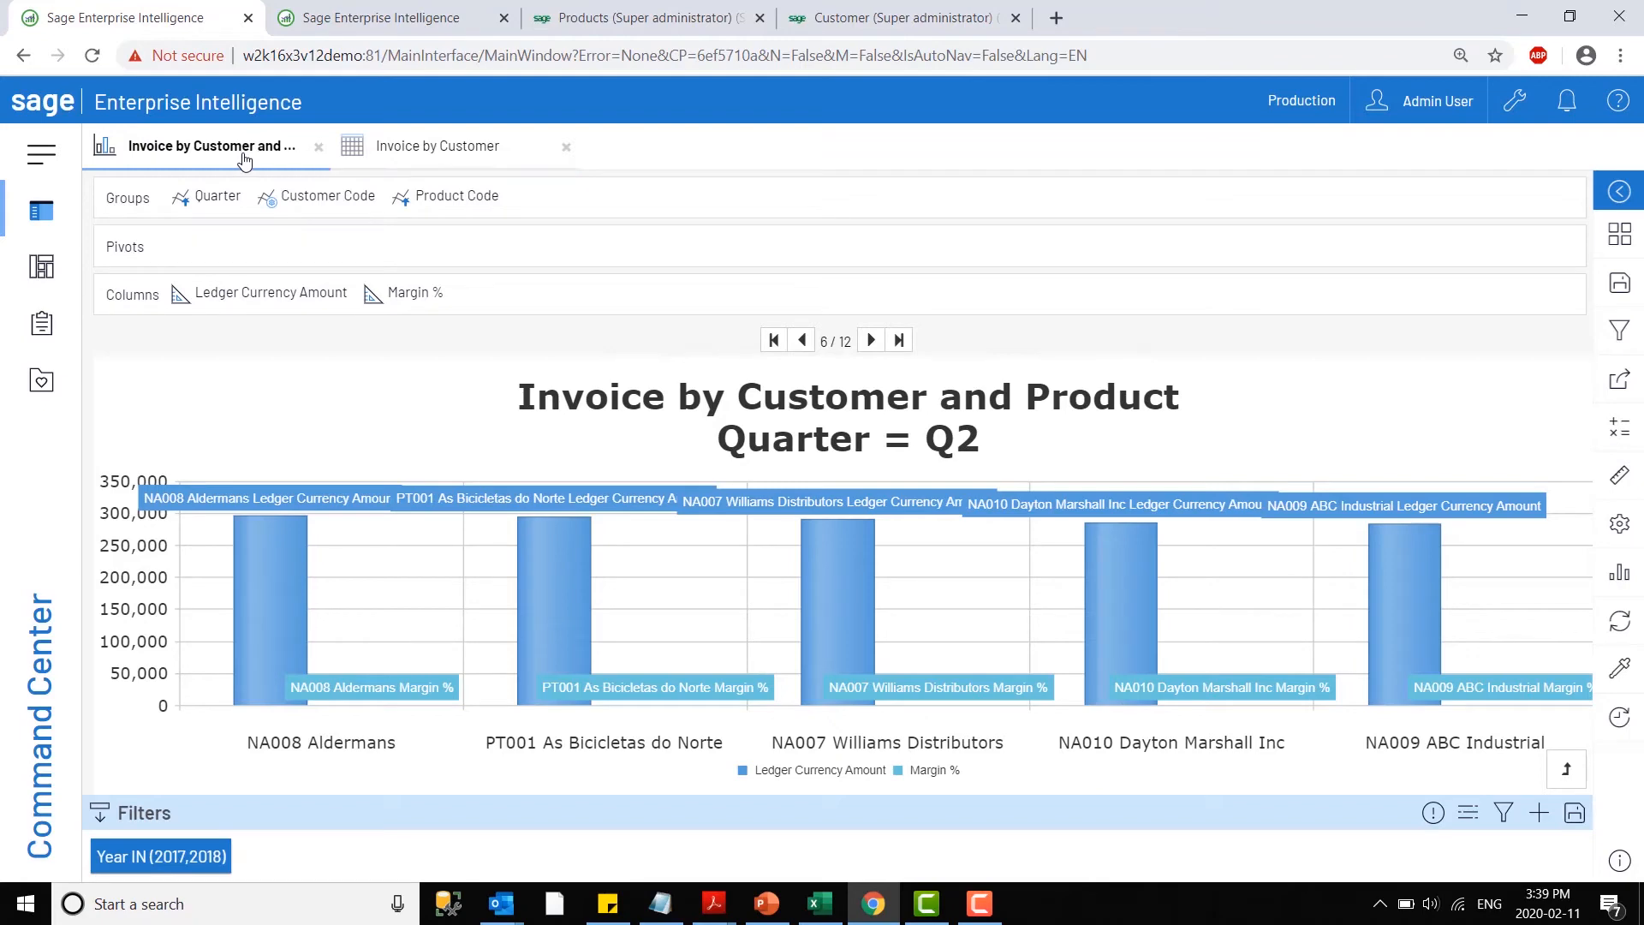
{"action": "left_click", "coordinate": [420, 130]}
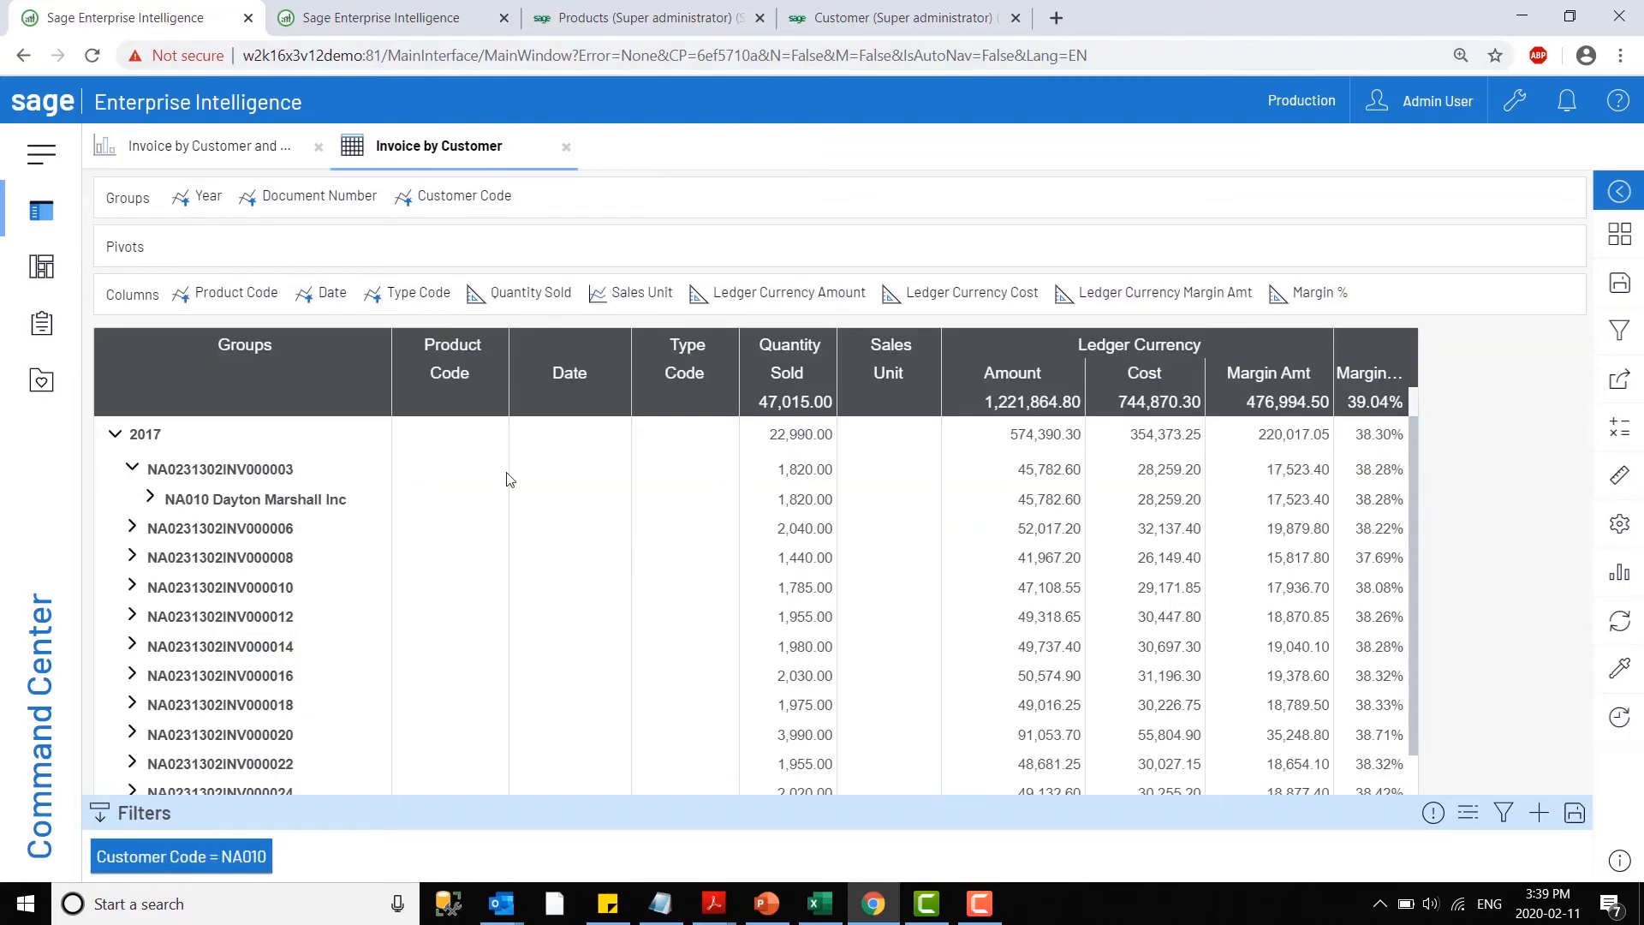
- Examine the chart's navigation links for Dayton Marshall Inc, including Appointment, Task, Deliveries and Invoice Analysis, and close the Invoice by Customer view
{"action": "left_click", "coordinate": [197, 145]}
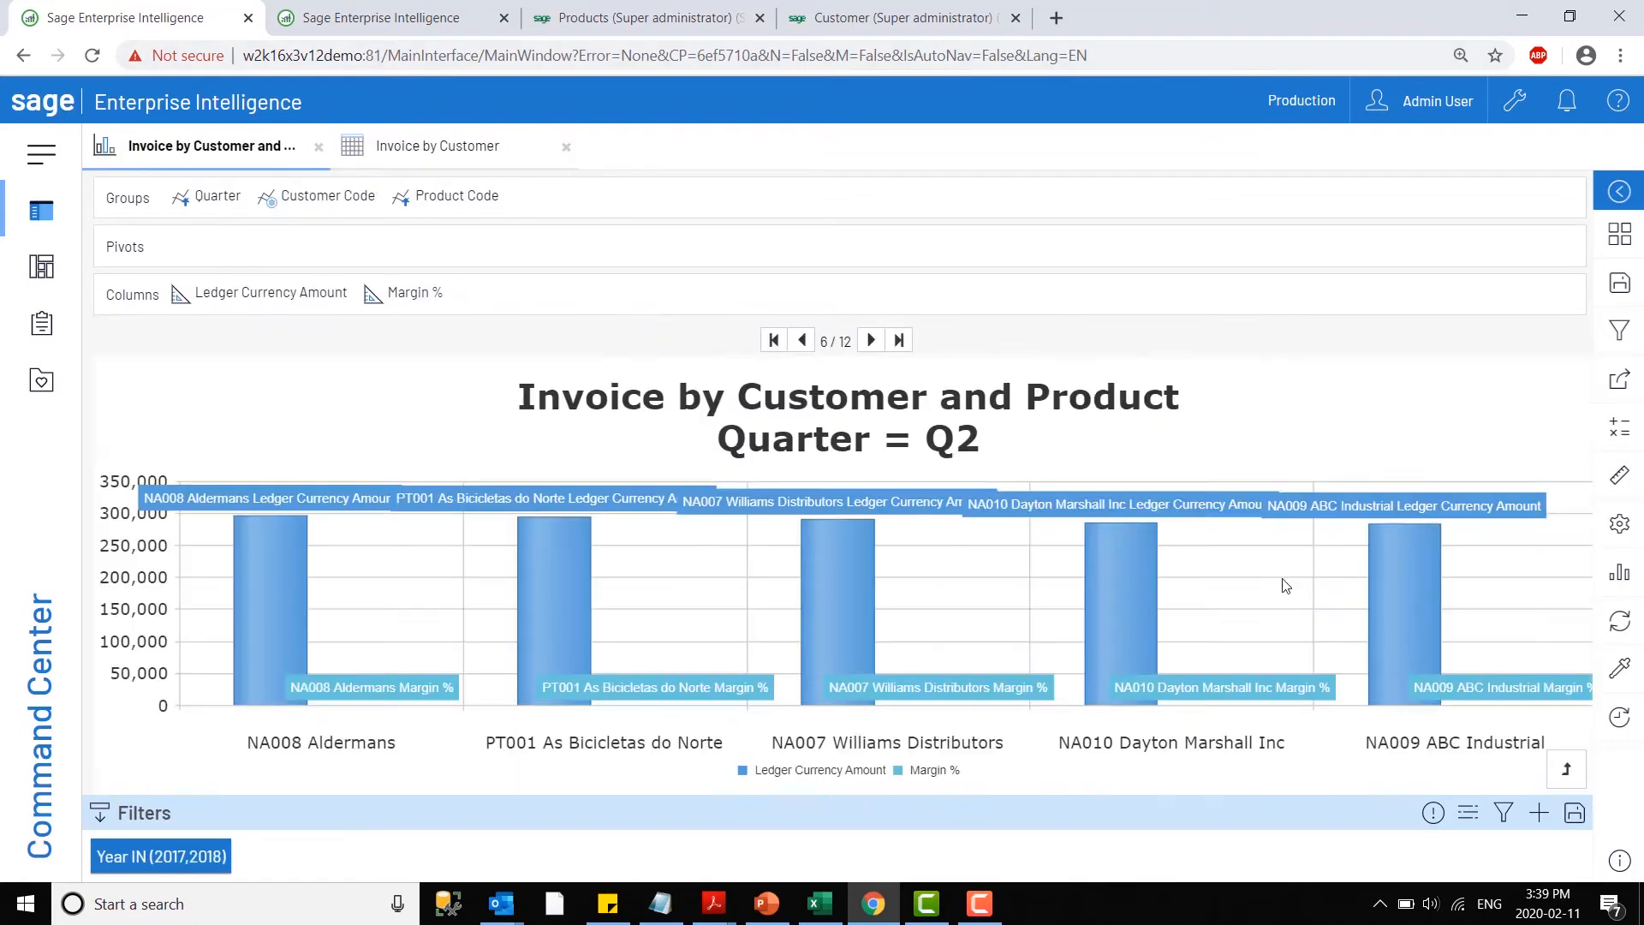
{"action": "left_click", "coordinate": [1108, 565]}
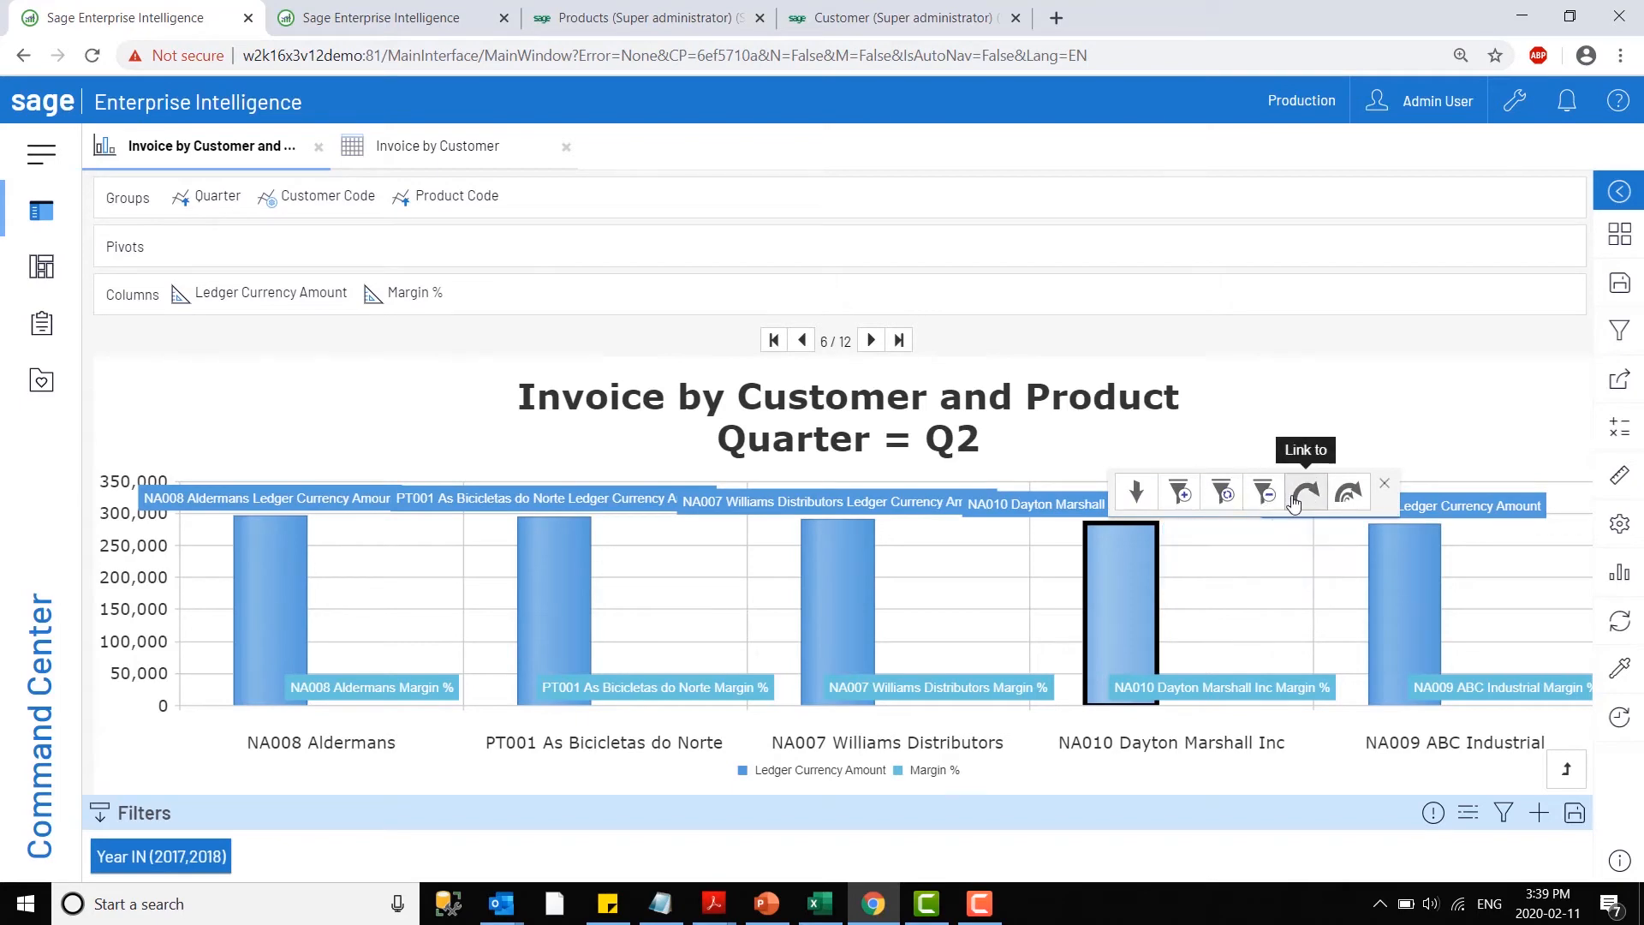
{"action": "left_click", "coordinate": [1305, 494]}
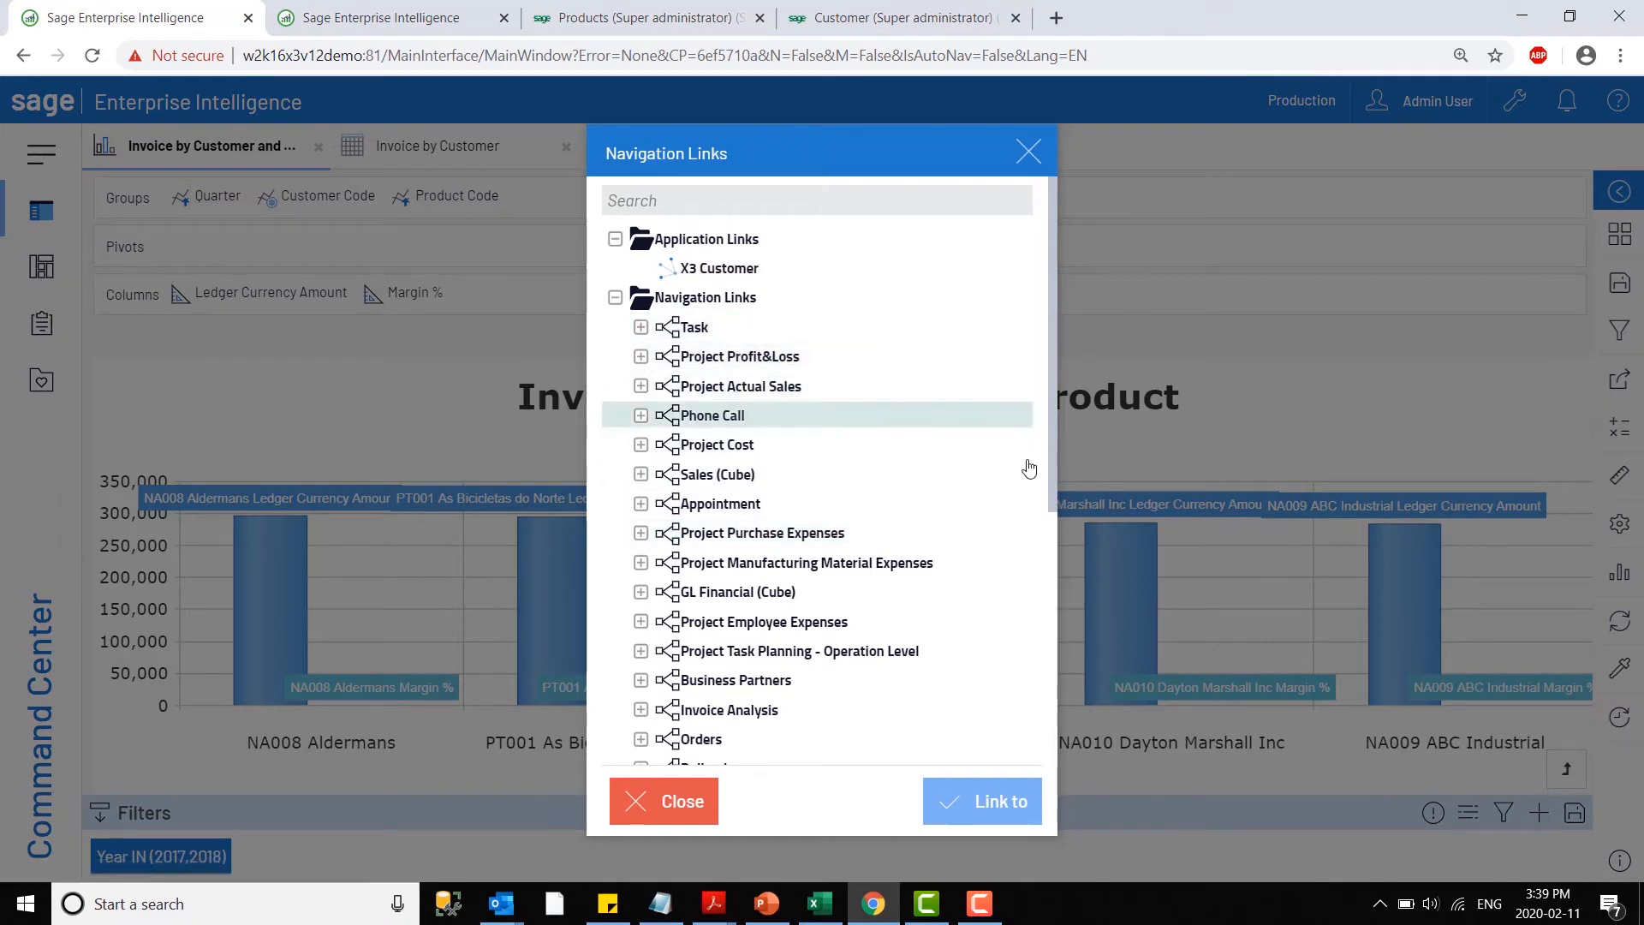
{"action": "left_click_drag", "start_coordinate": [1051, 411], "coordinate": [998, 737]}
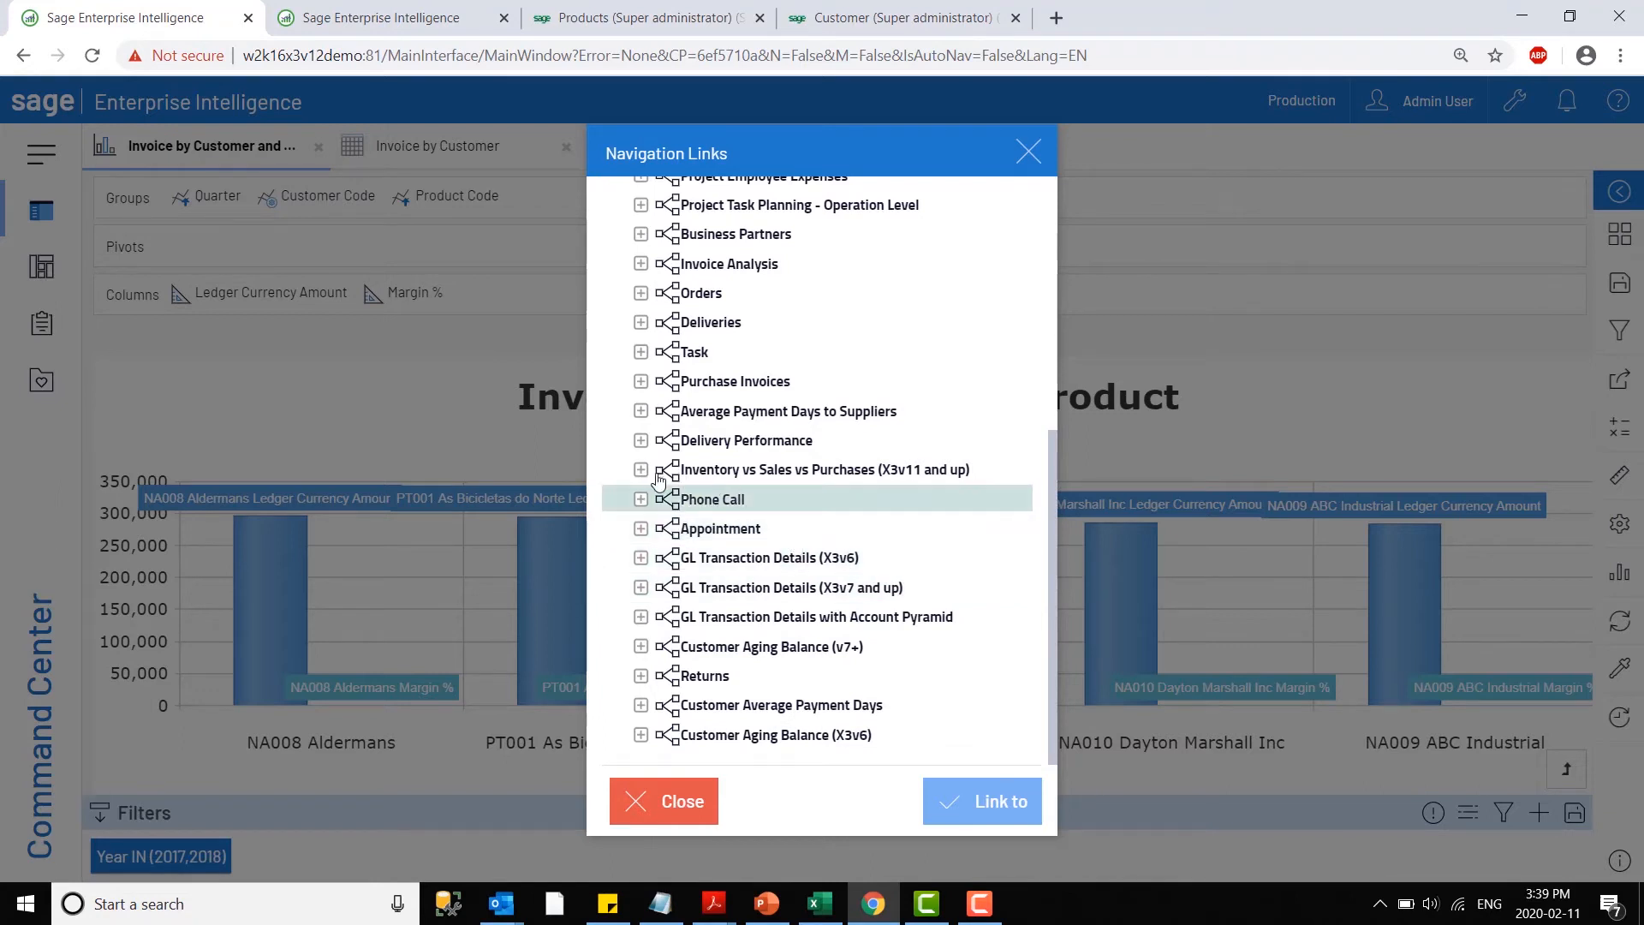
{"action": "left_click", "coordinate": [639, 529]}
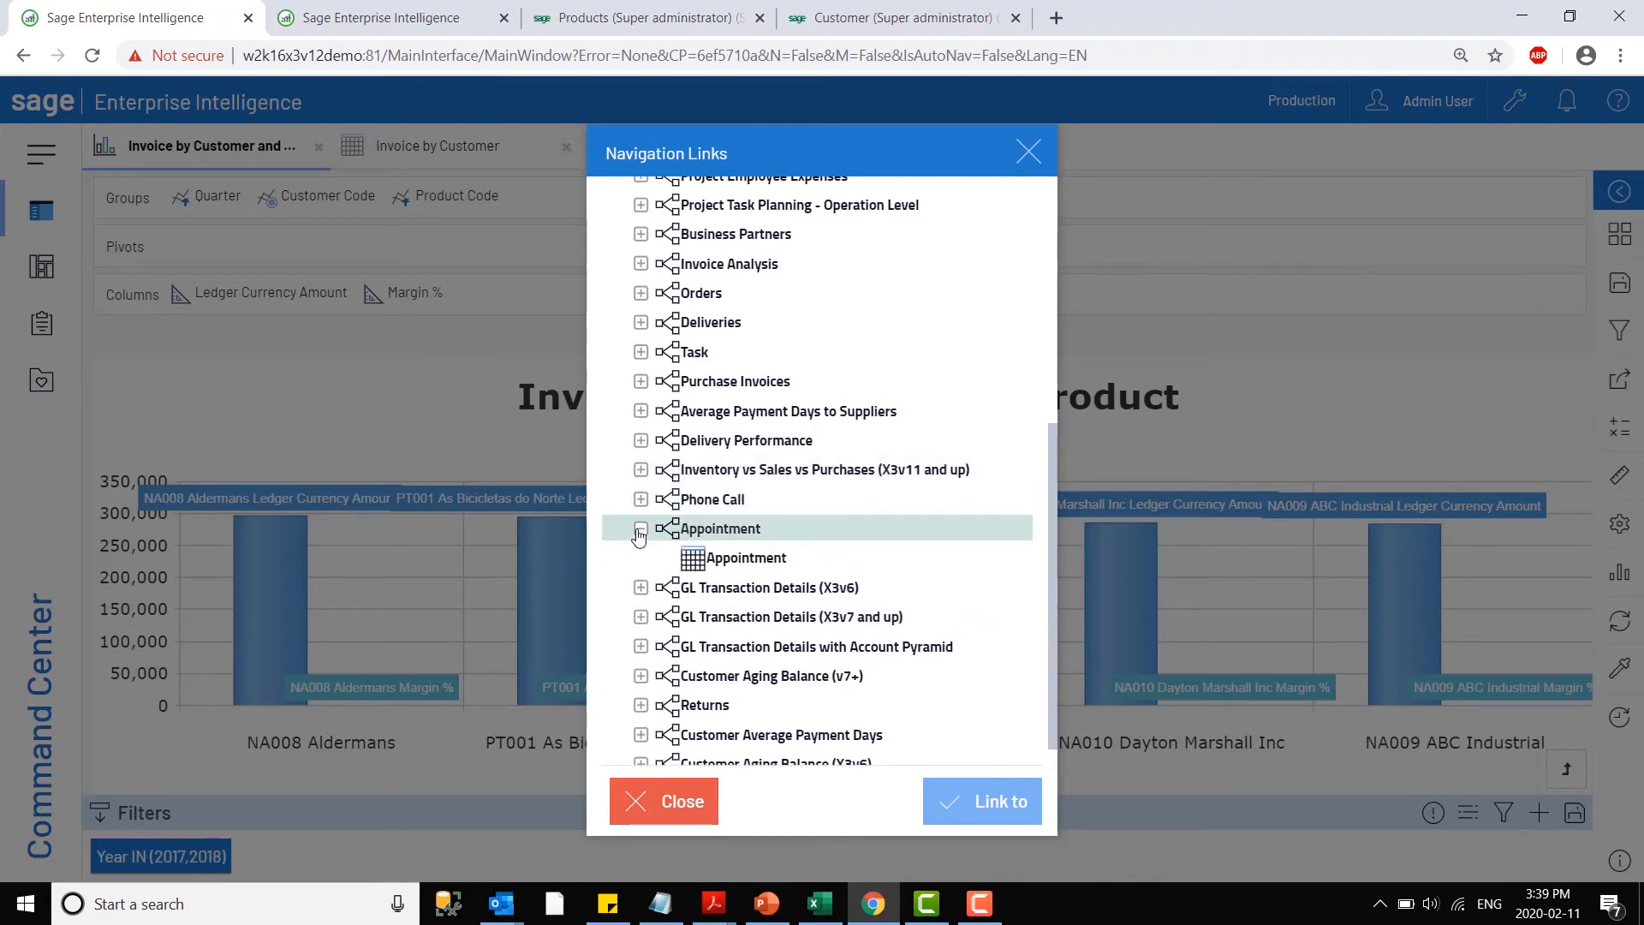
{"action": "left_click", "coordinate": [640, 529]}
{"action": "left_click", "coordinate": [640, 352]}
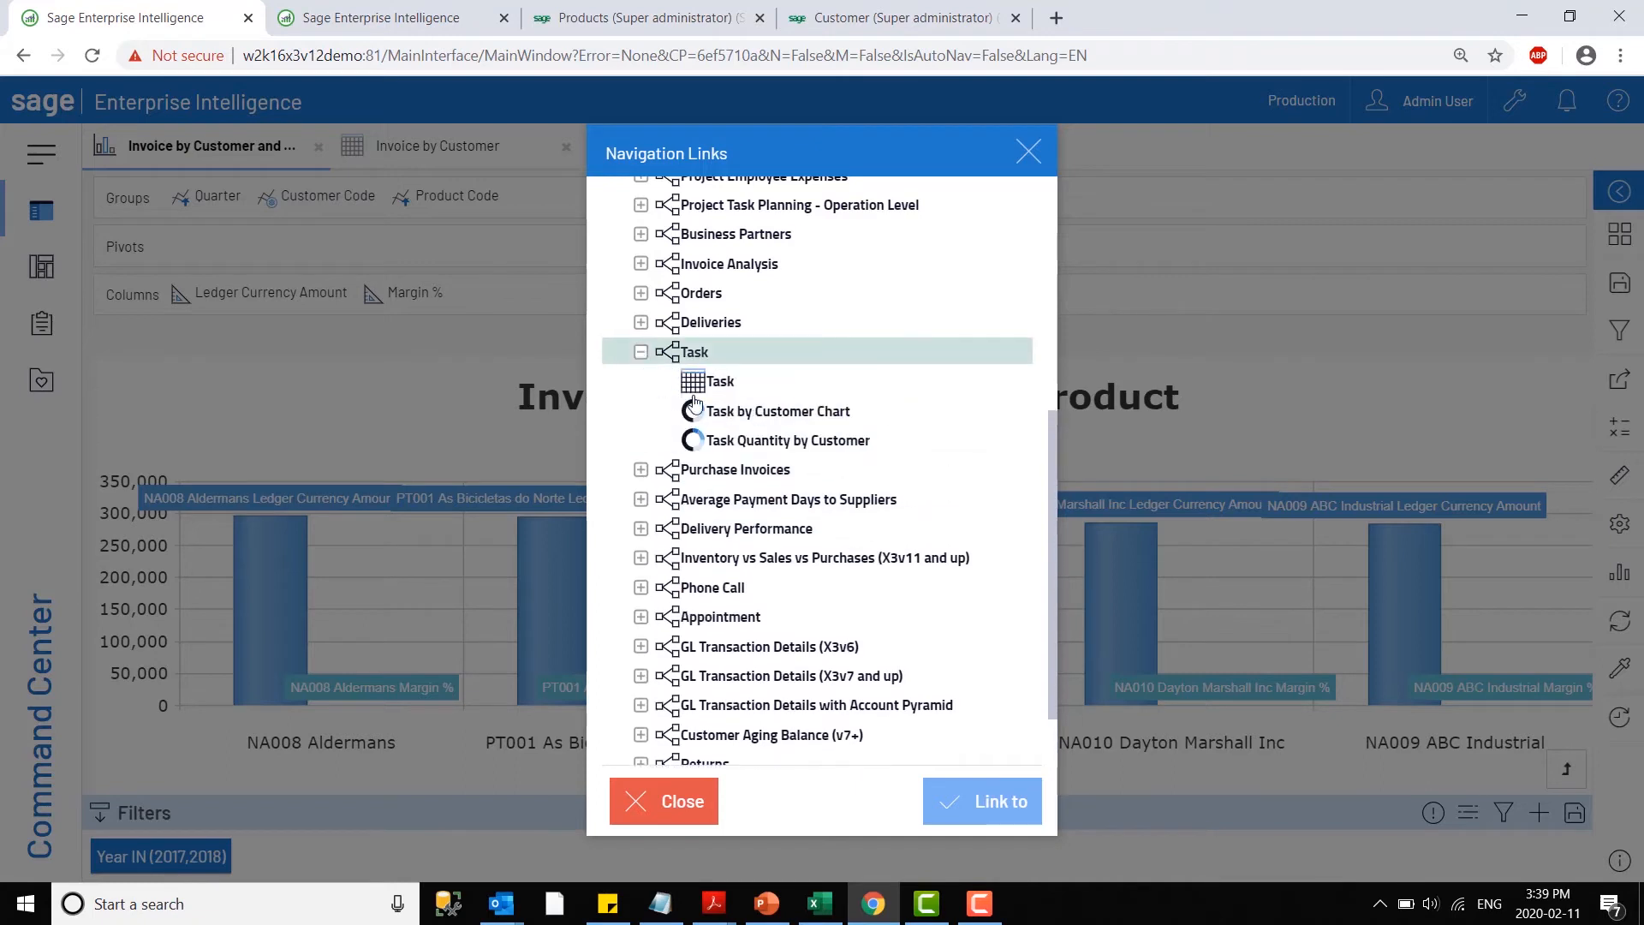
{"action": "left_click", "coordinate": [641, 324]}
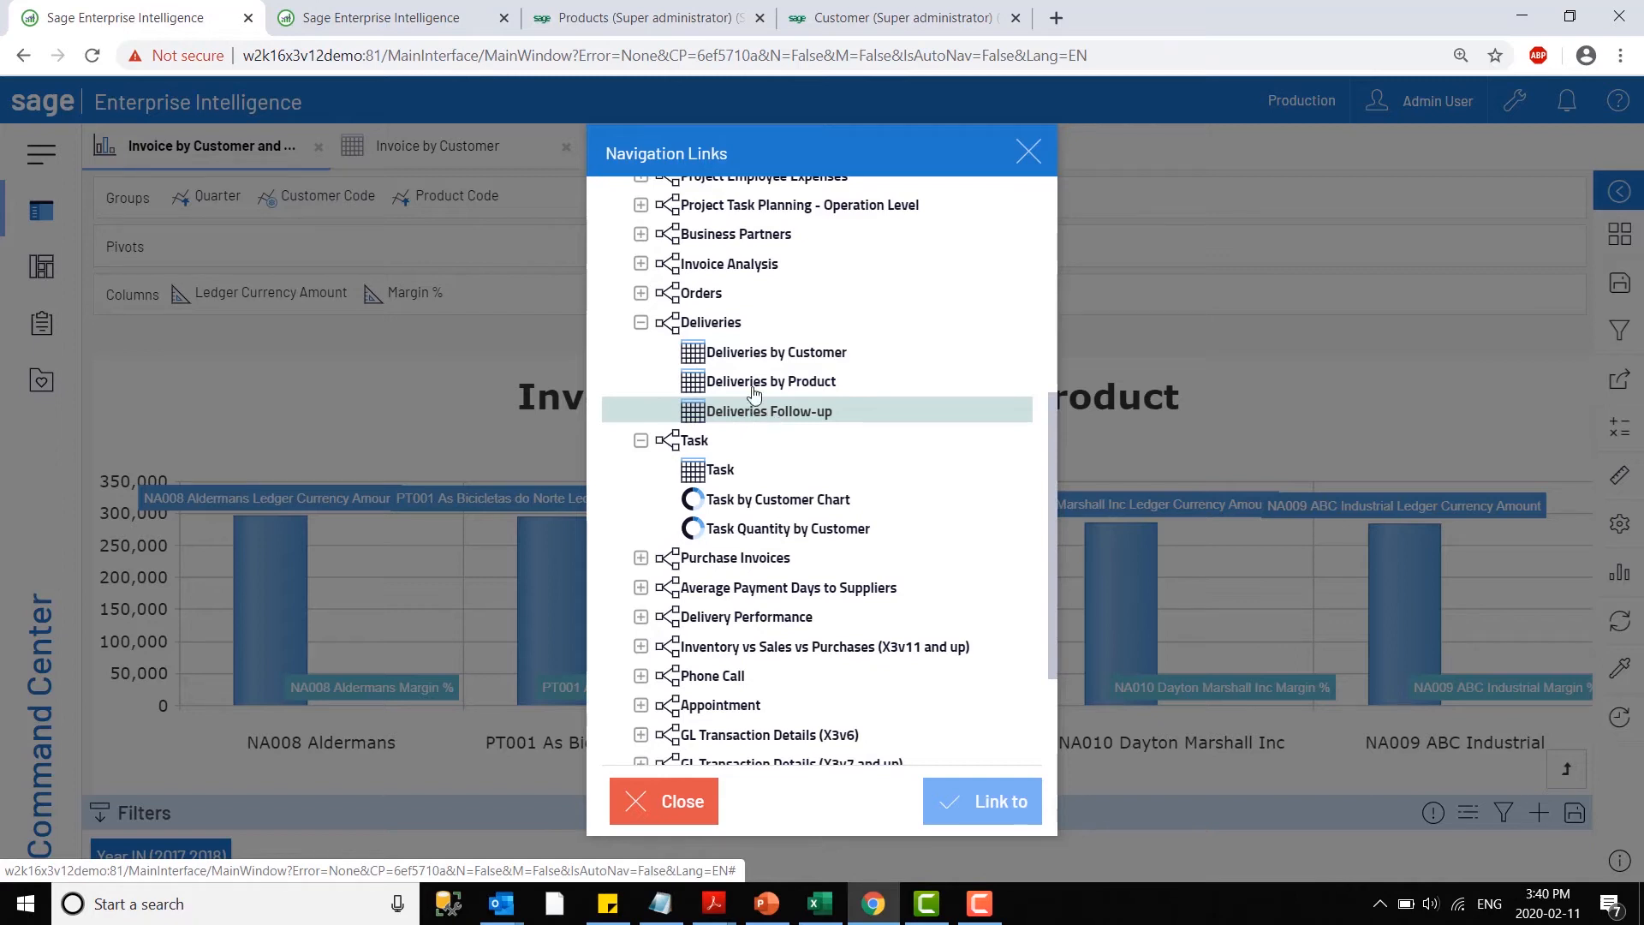
{"action": "scroll", "coordinate": [685, 360], "scroll_direction": "up", "scroll_amount": 3}
{"action": "left_click", "coordinate": [640, 478]}
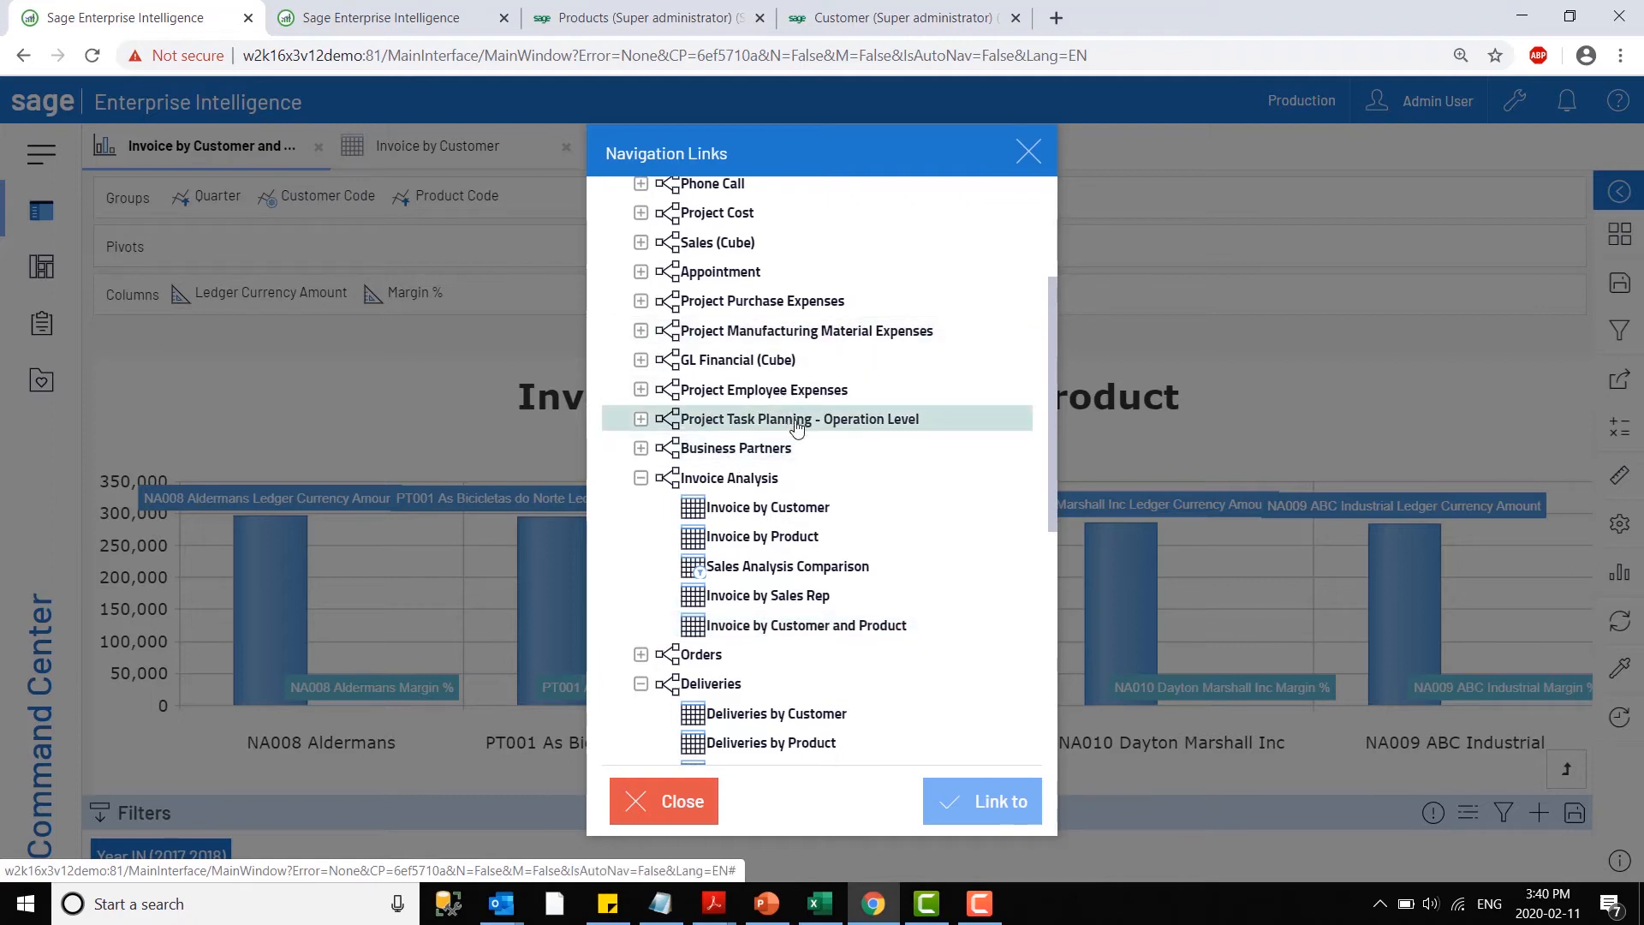
{"action": "left_click", "coordinate": [685, 803]}
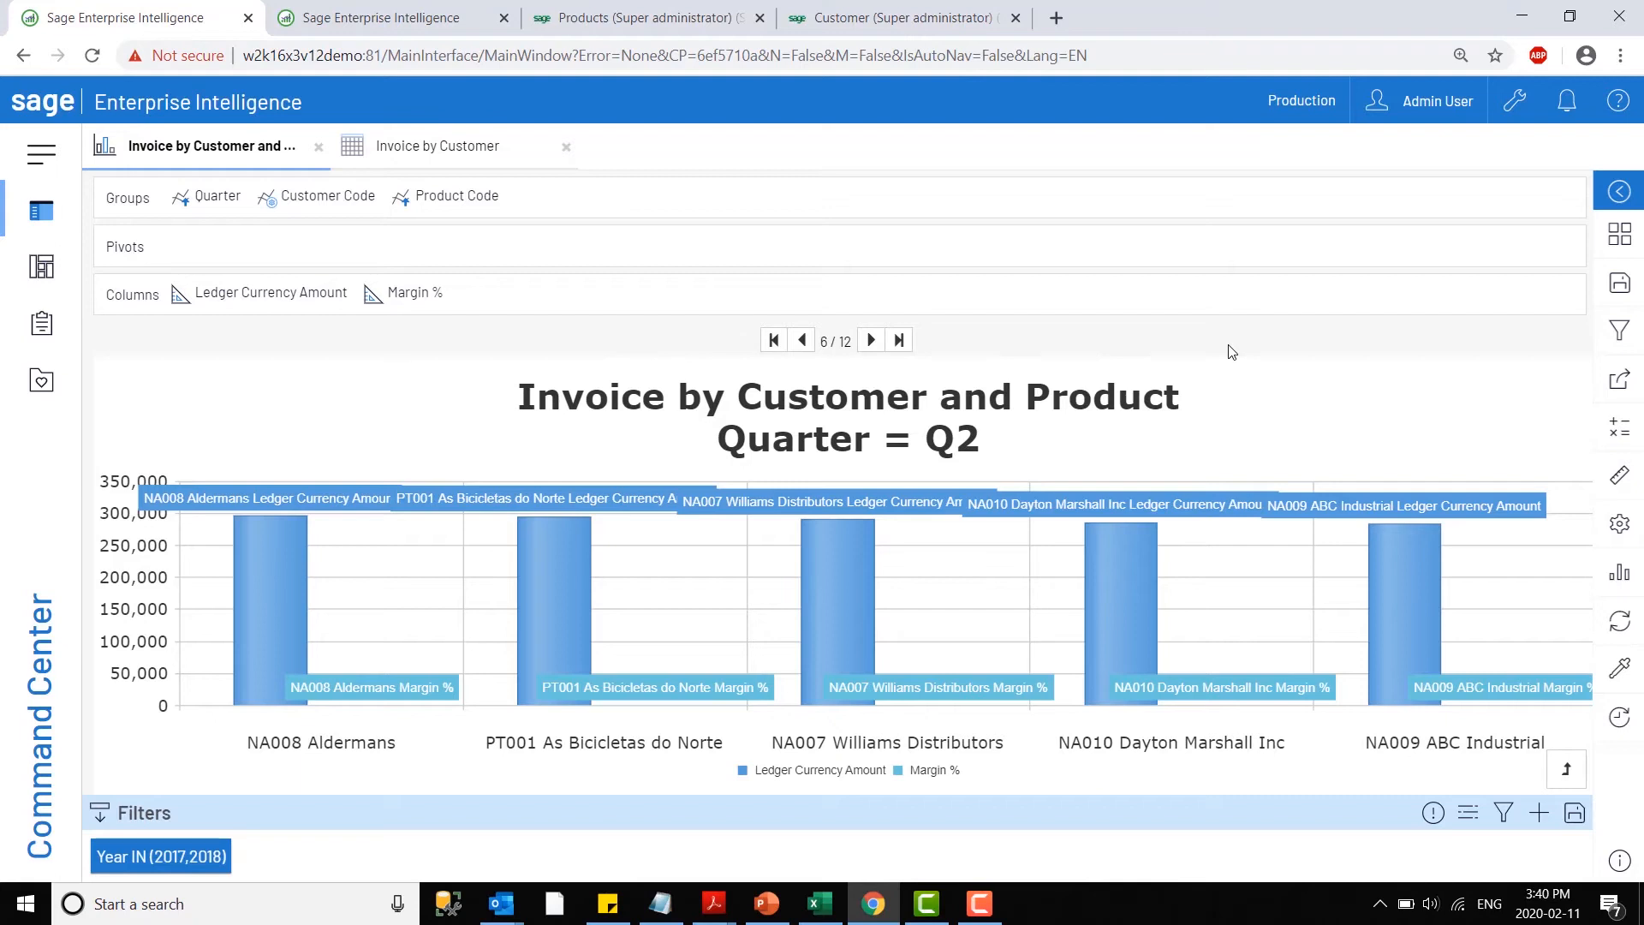
{"action": "left_click", "coordinate": [566, 147]}
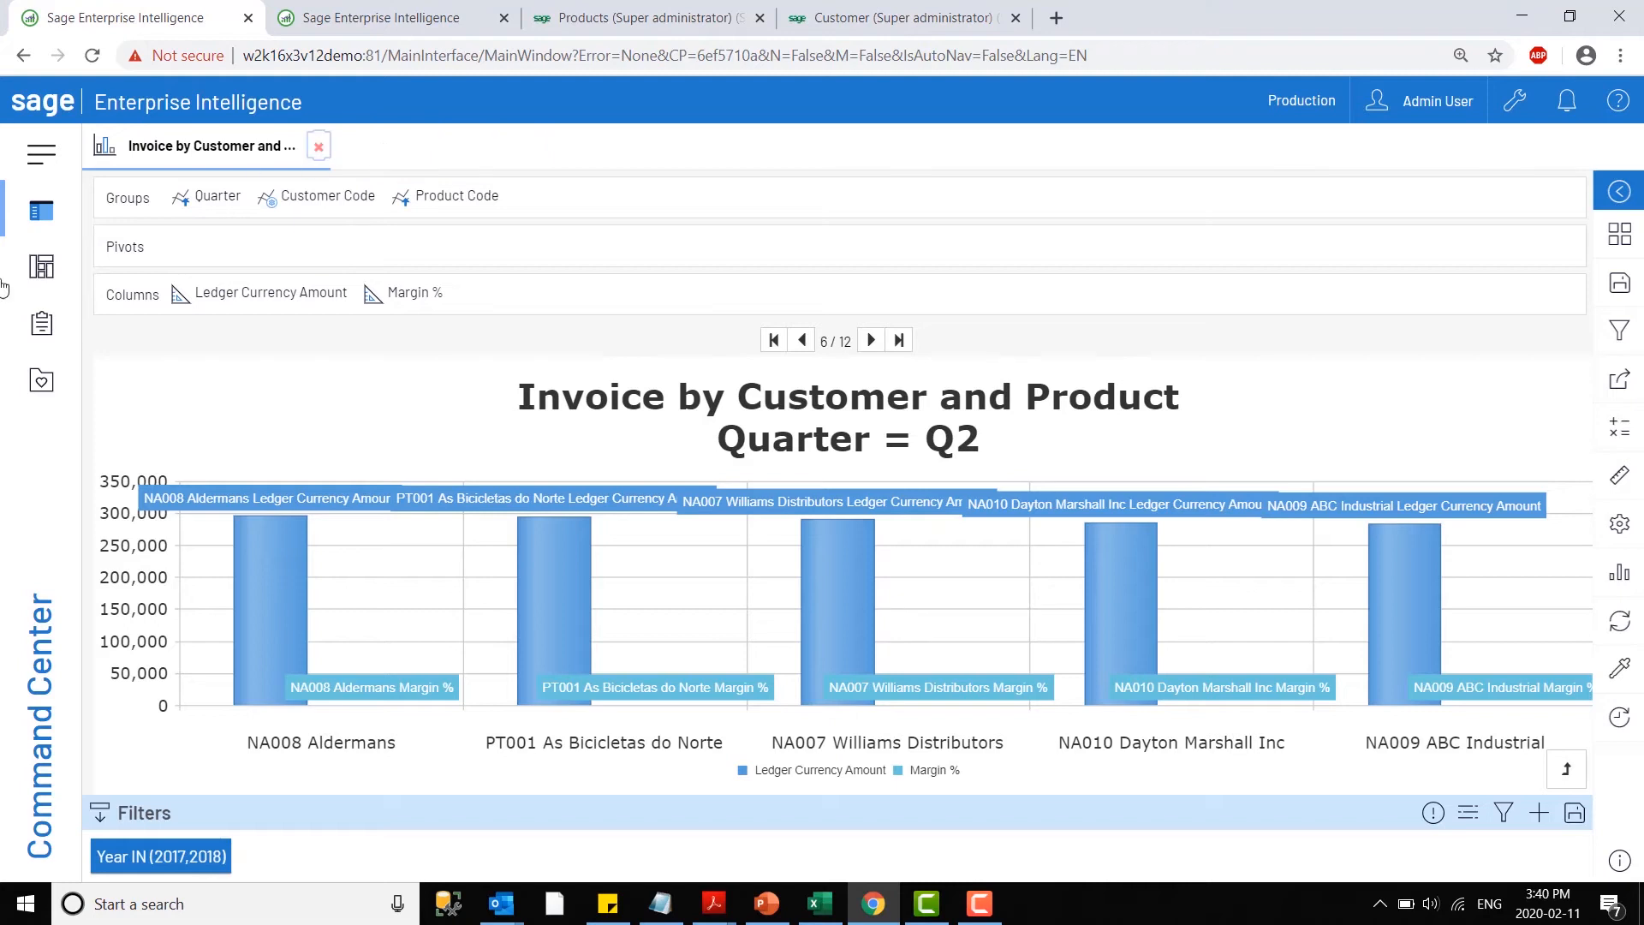
- List the dashboards in the Finance folder of the Universal Data Model
{"action": "left_click", "coordinate": [33, 268]}
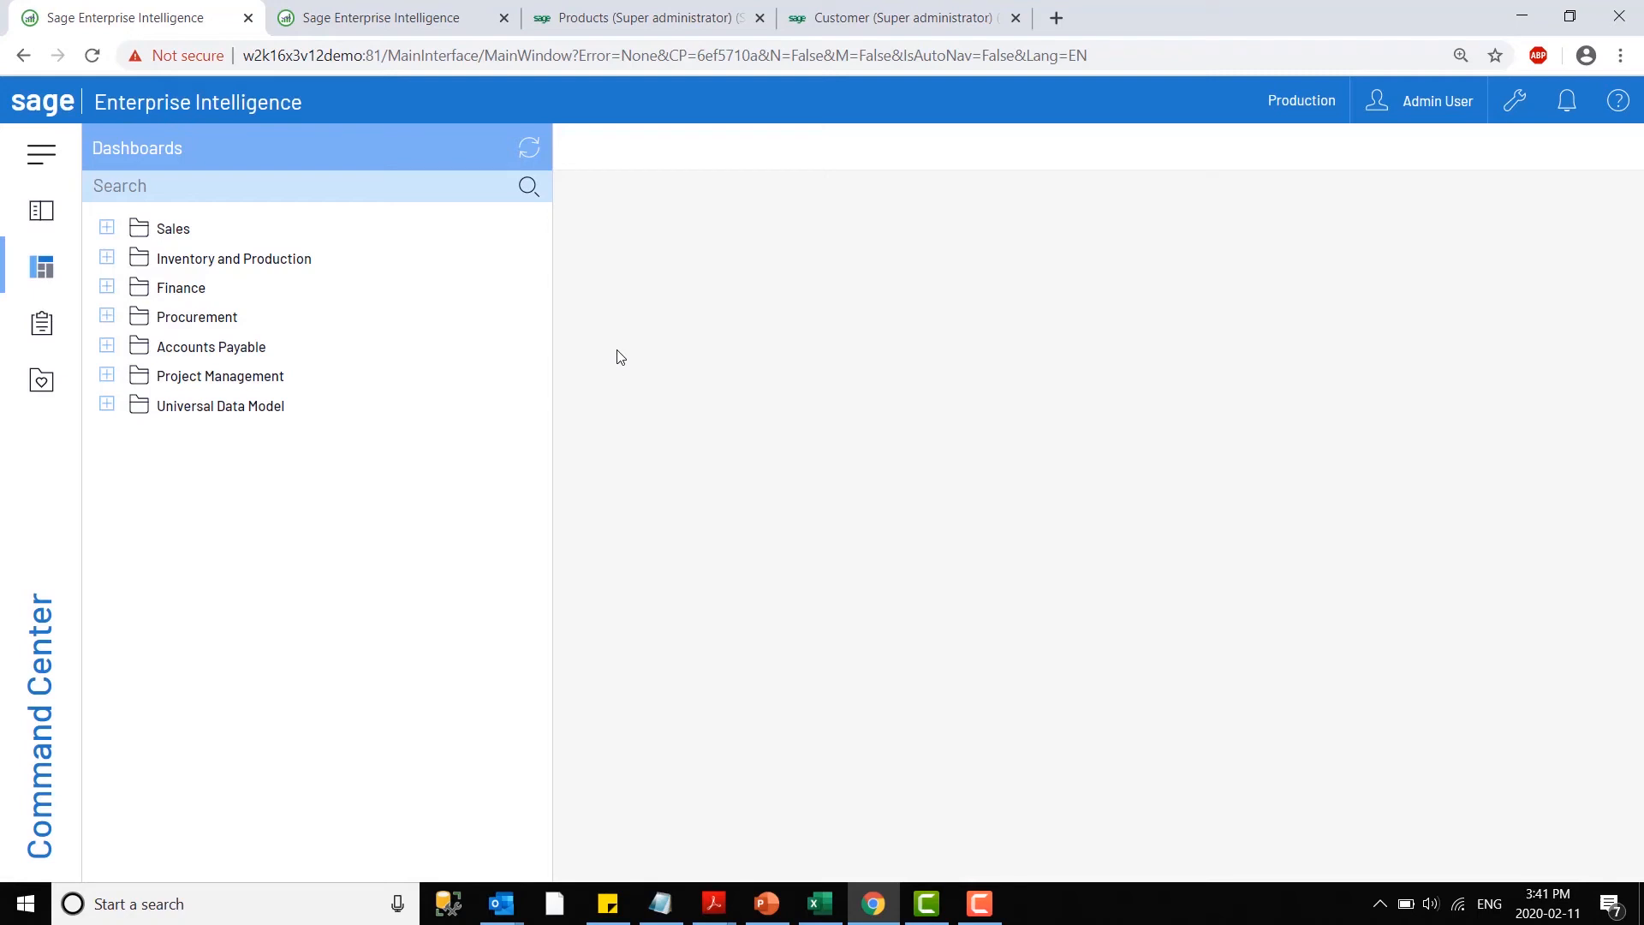
{"action": "left_click", "coordinate": [104, 408]}
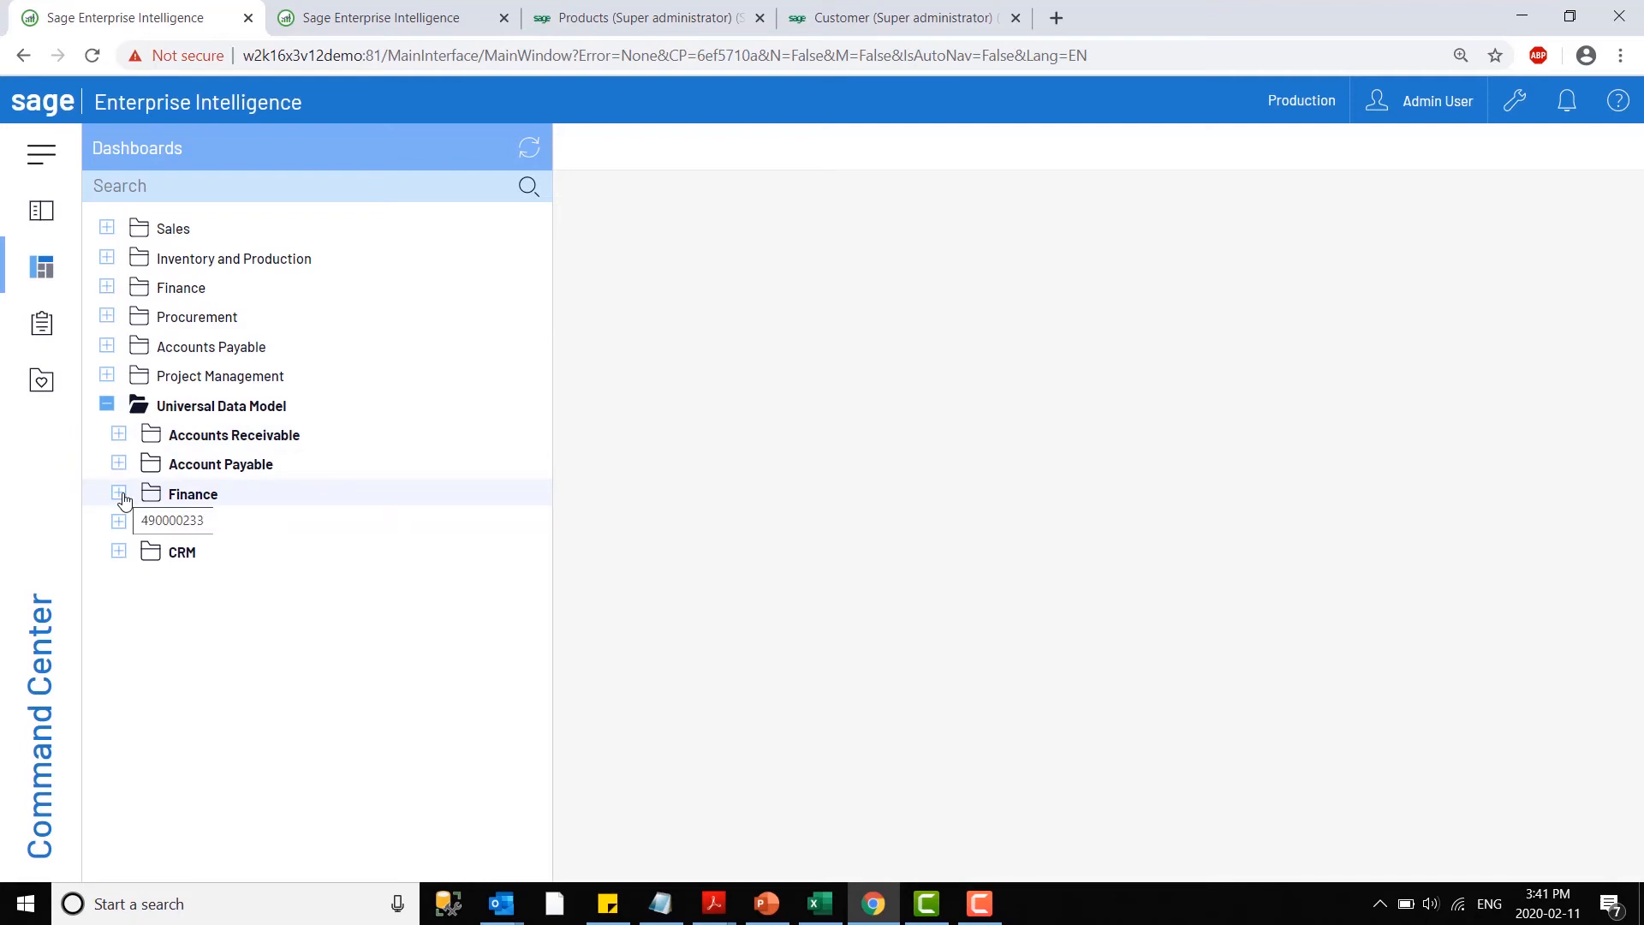
{"action": "left_click", "coordinate": [120, 495]}
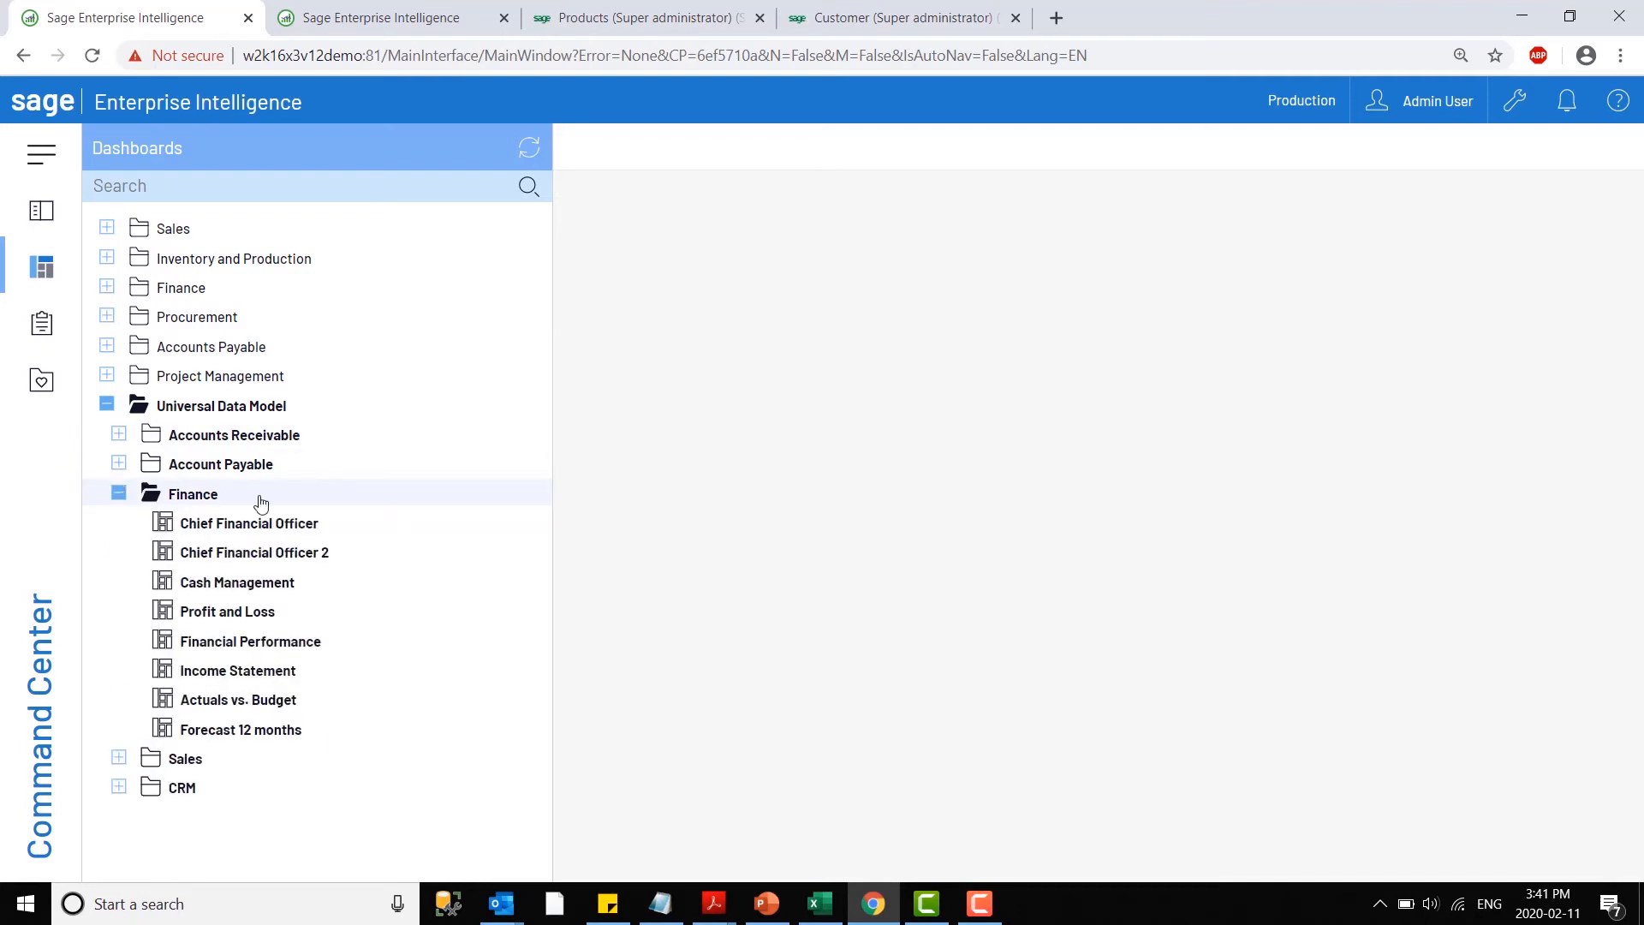
{"action": "mouse_move", "coordinate": [253, 558]}
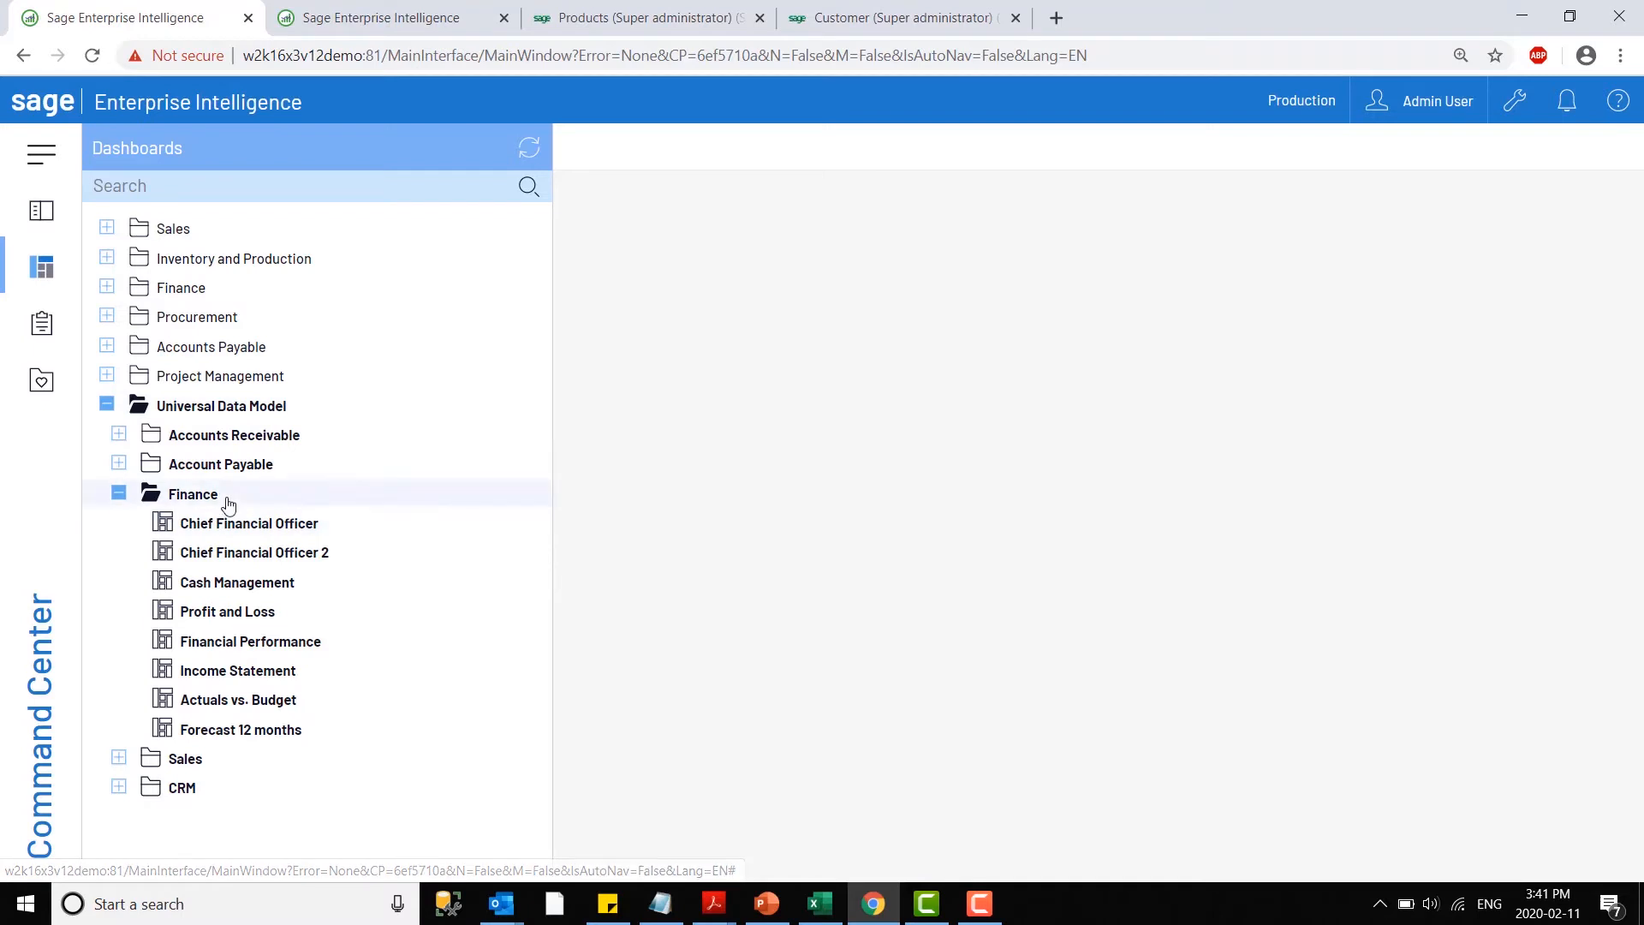
- Browse the Sales and CRM dashboards of the Universal Data Model and open the Chief Financial Officer 2 dashboard under Finance
{"action": "left_click", "coordinate": [119, 757]}
{"action": "scroll", "coordinate": [180, 775], "scroll_direction": "down", "scroll_amount": 2}
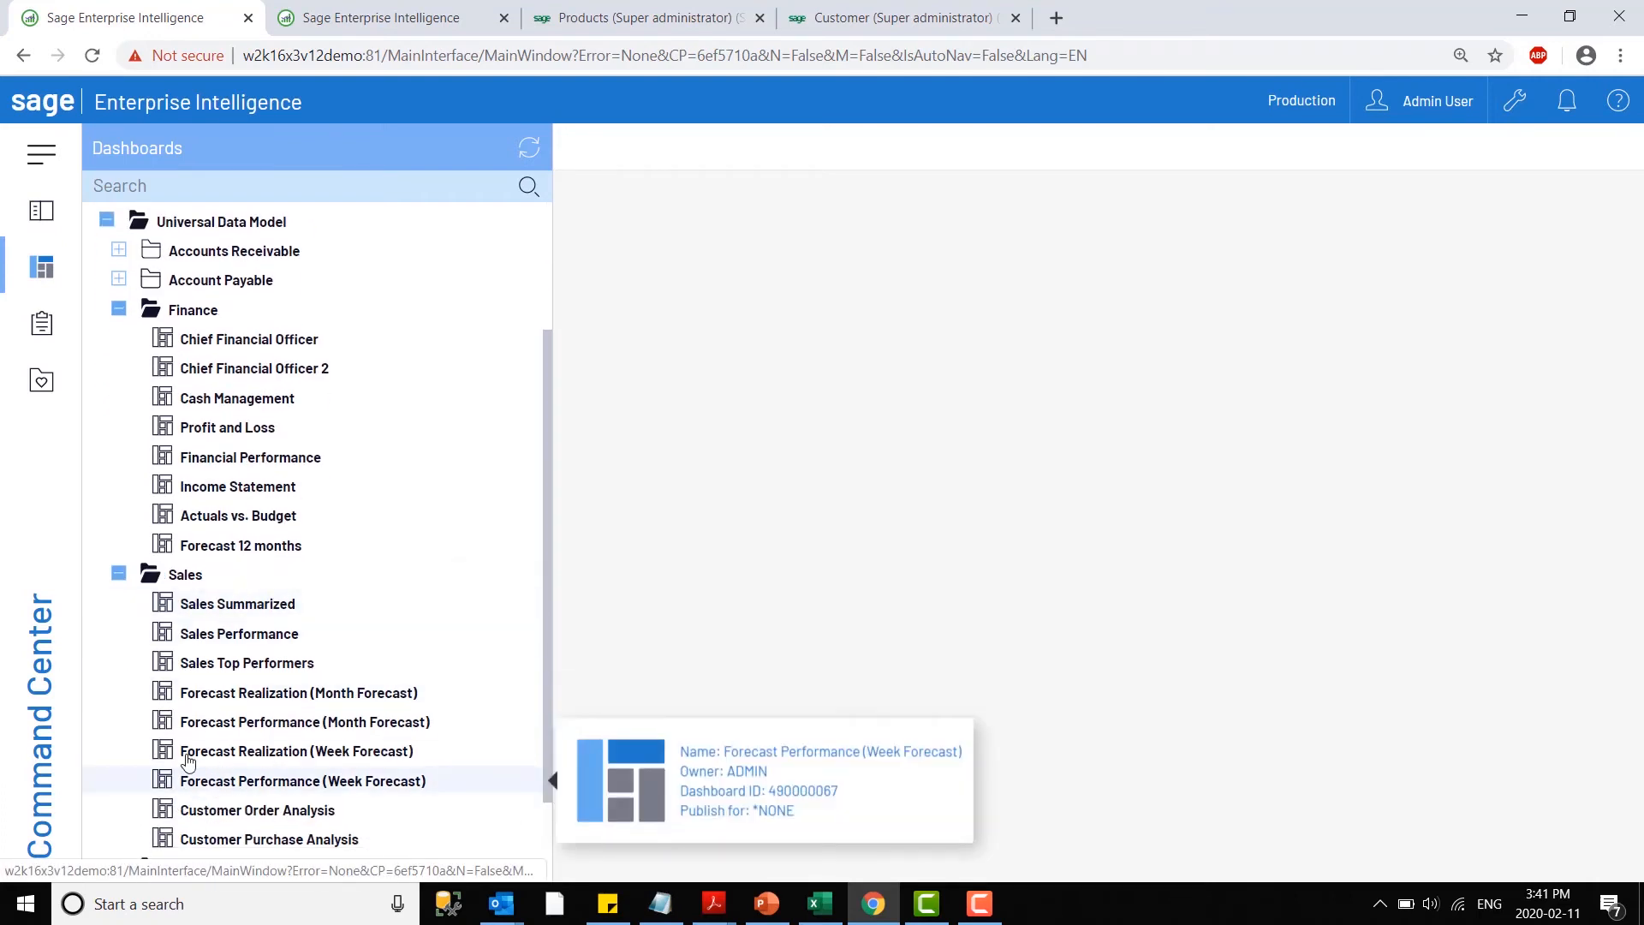
{"action": "scroll", "coordinate": [256, 775], "scroll_direction": "down", "scroll_amount": 2}
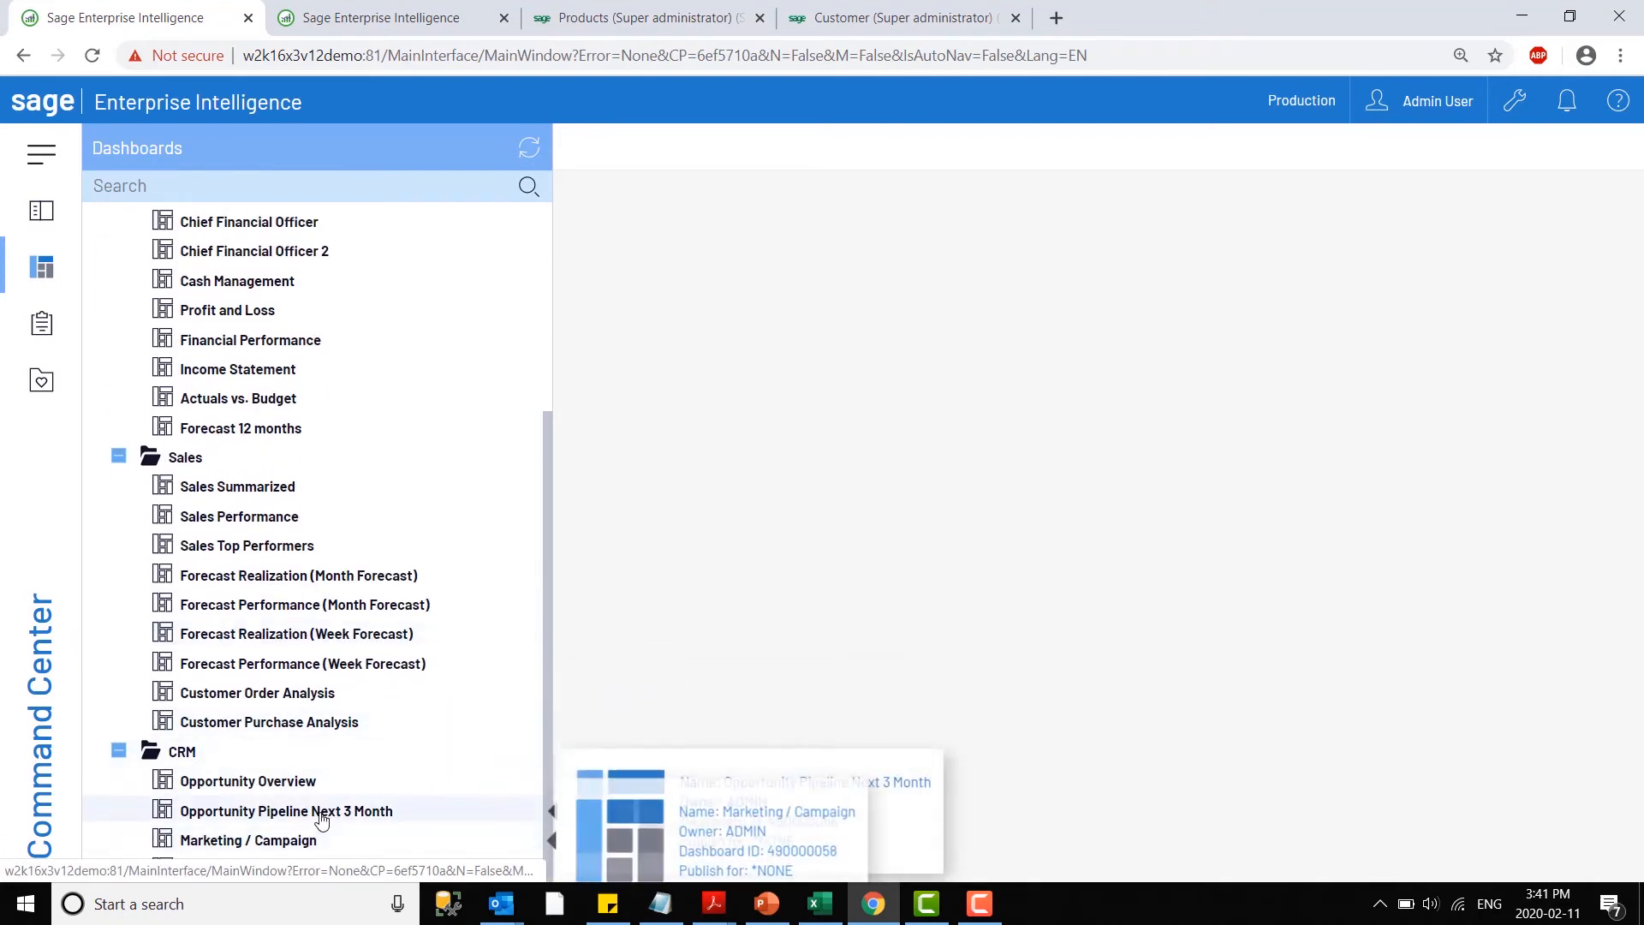
{"action": "scroll", "coordinate": [292, 618], "scroll_direction": "up", "scroll_amount": 2}
{"action": "scroll", "coordinate": [292, 618], "scroll_direction": "up", "scroll_amount": 2}
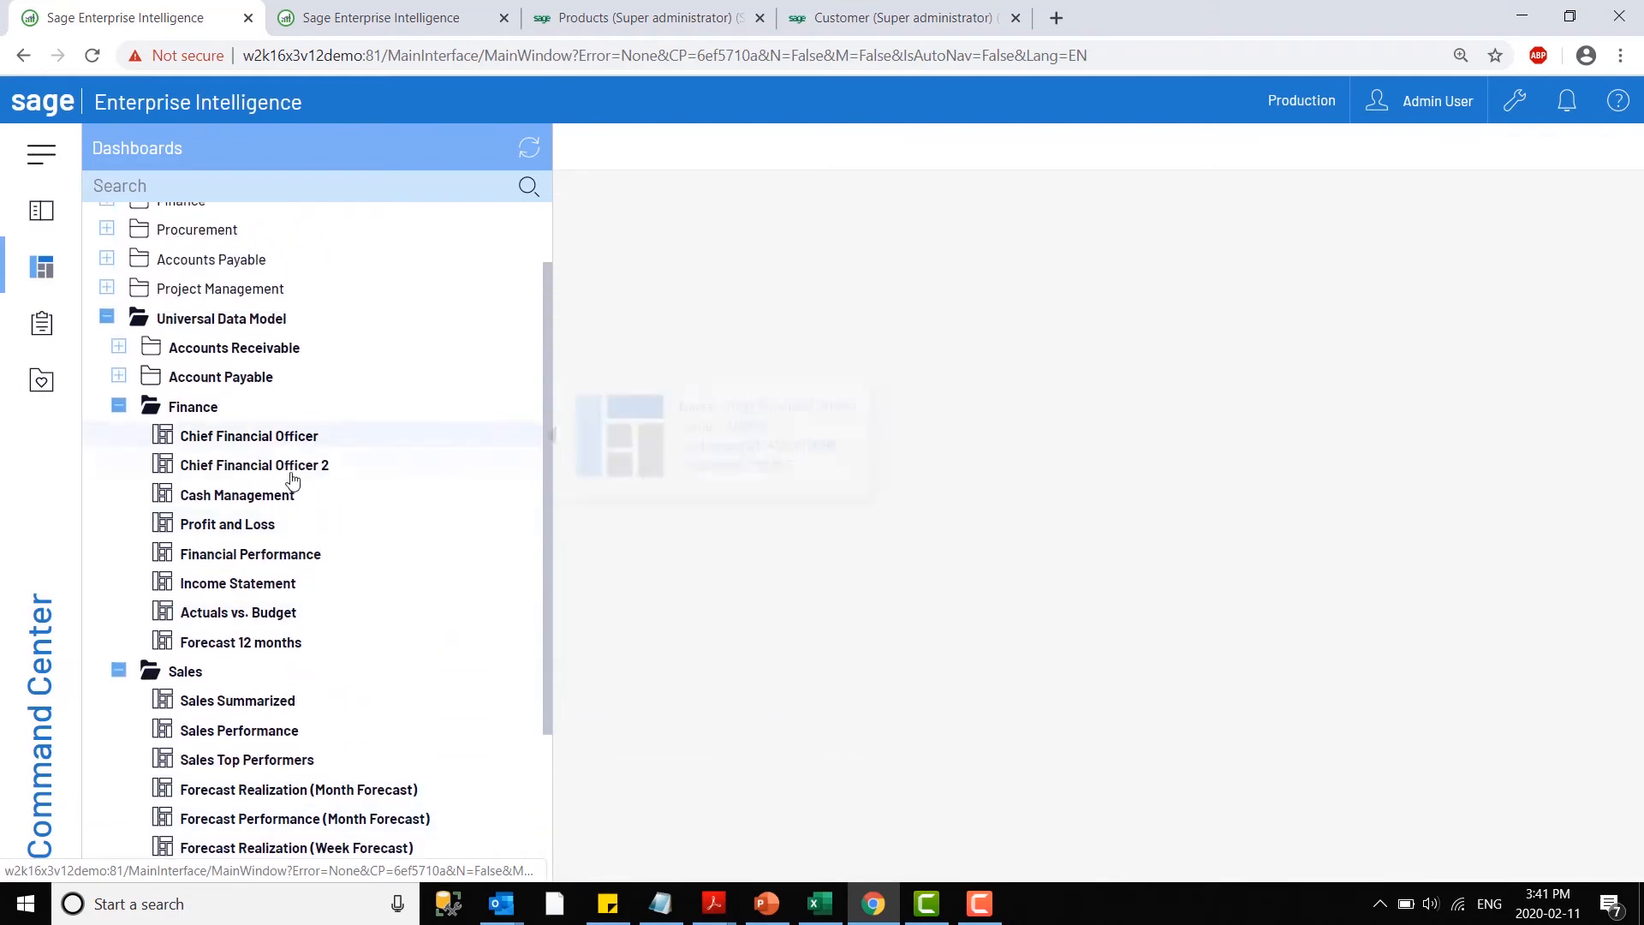
{"action": "left_click", "coordinate": [243, 467]}
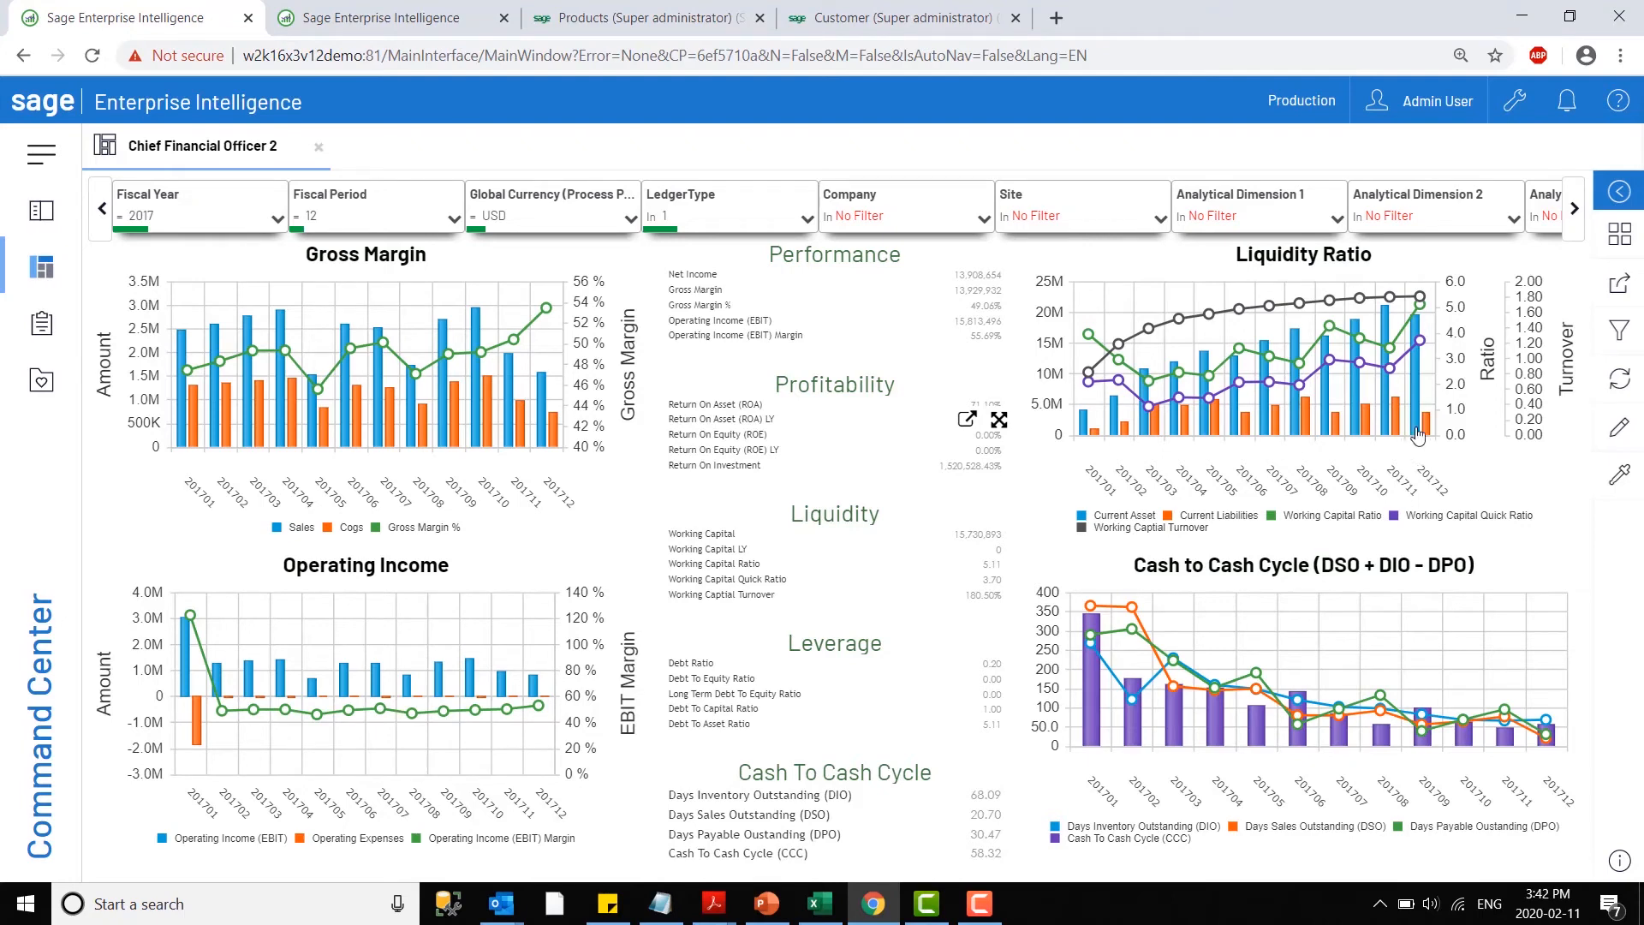
- Put the Chief Financial Officer 2 dashboard in edit mode and narrow the Gross Margin chart to free space beside it
{"action": "left_click", "coordinate": [1621, 428]}
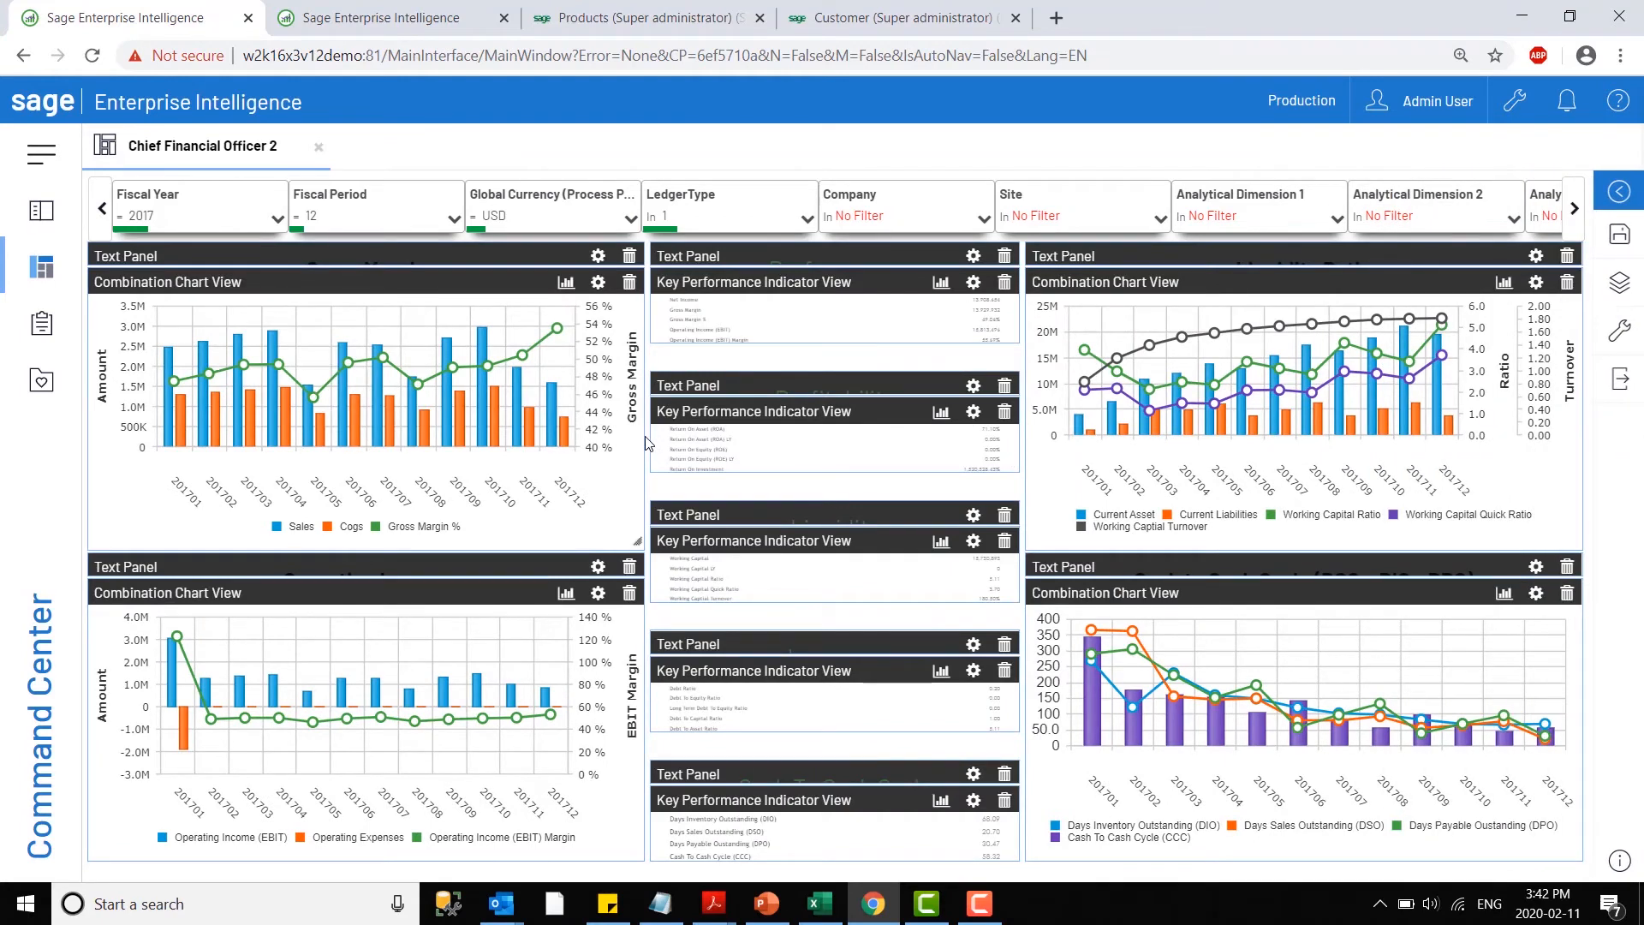
{"action": "left_click_drag", "start_coordinate": [645, 435], "coordinate": [457, 441]}
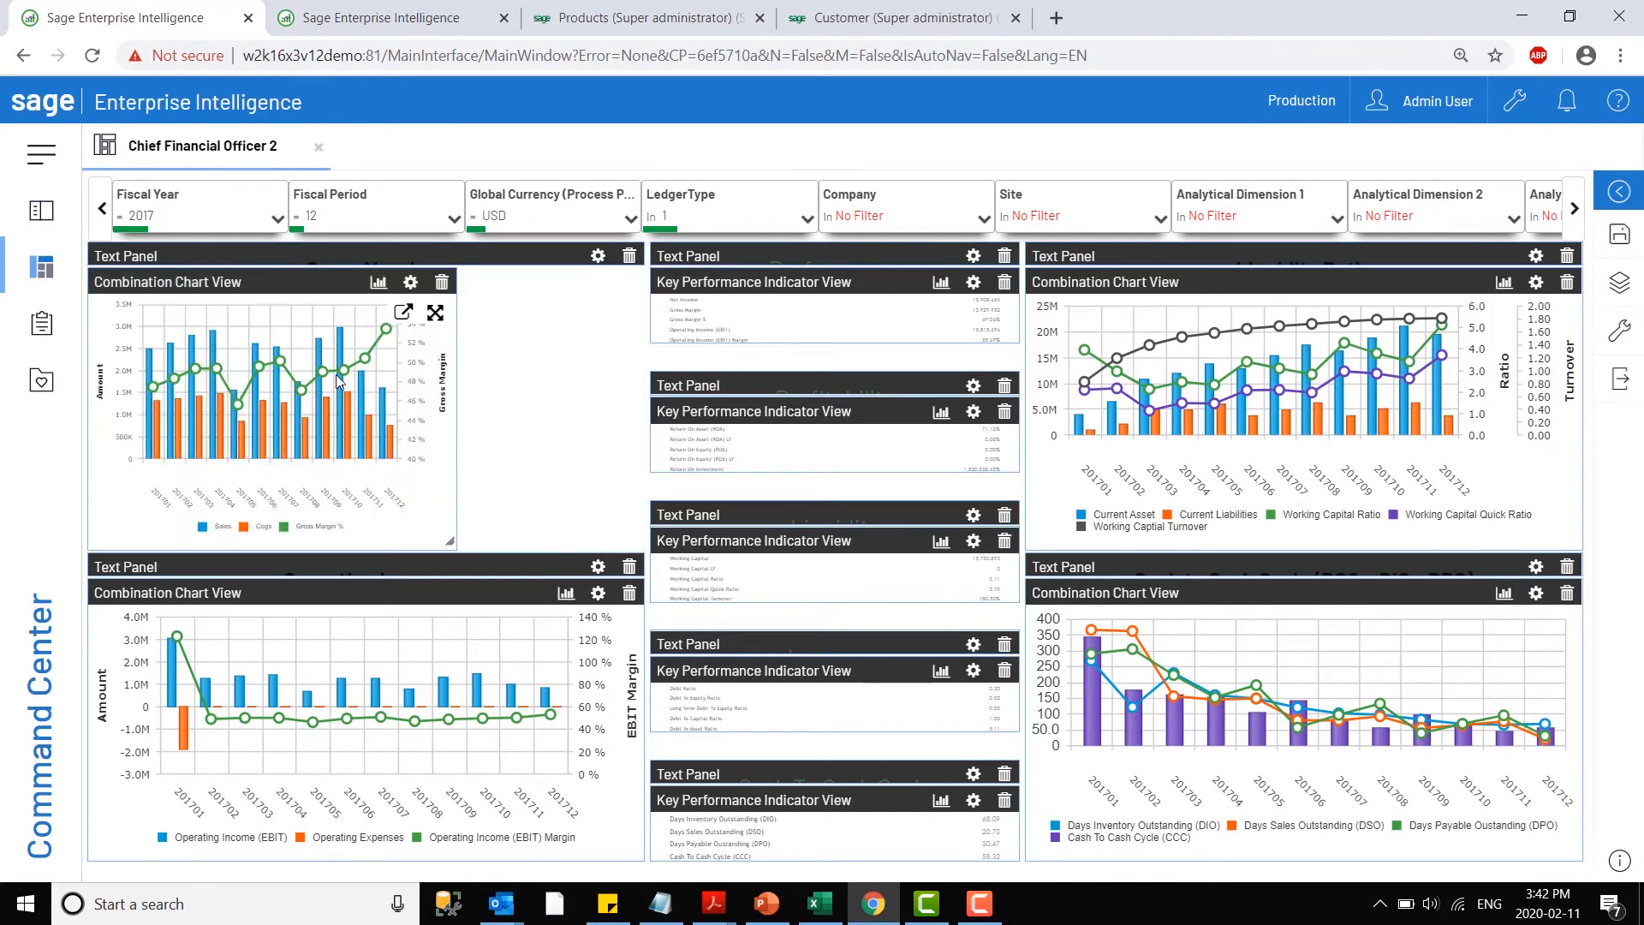
- Place the Top 5 Payment Methods view from Customer Aging Balance (v7+) beside the Gross Margin chart and leave edit mode
{"action": "left_click", "coordinate": [41, 210]}
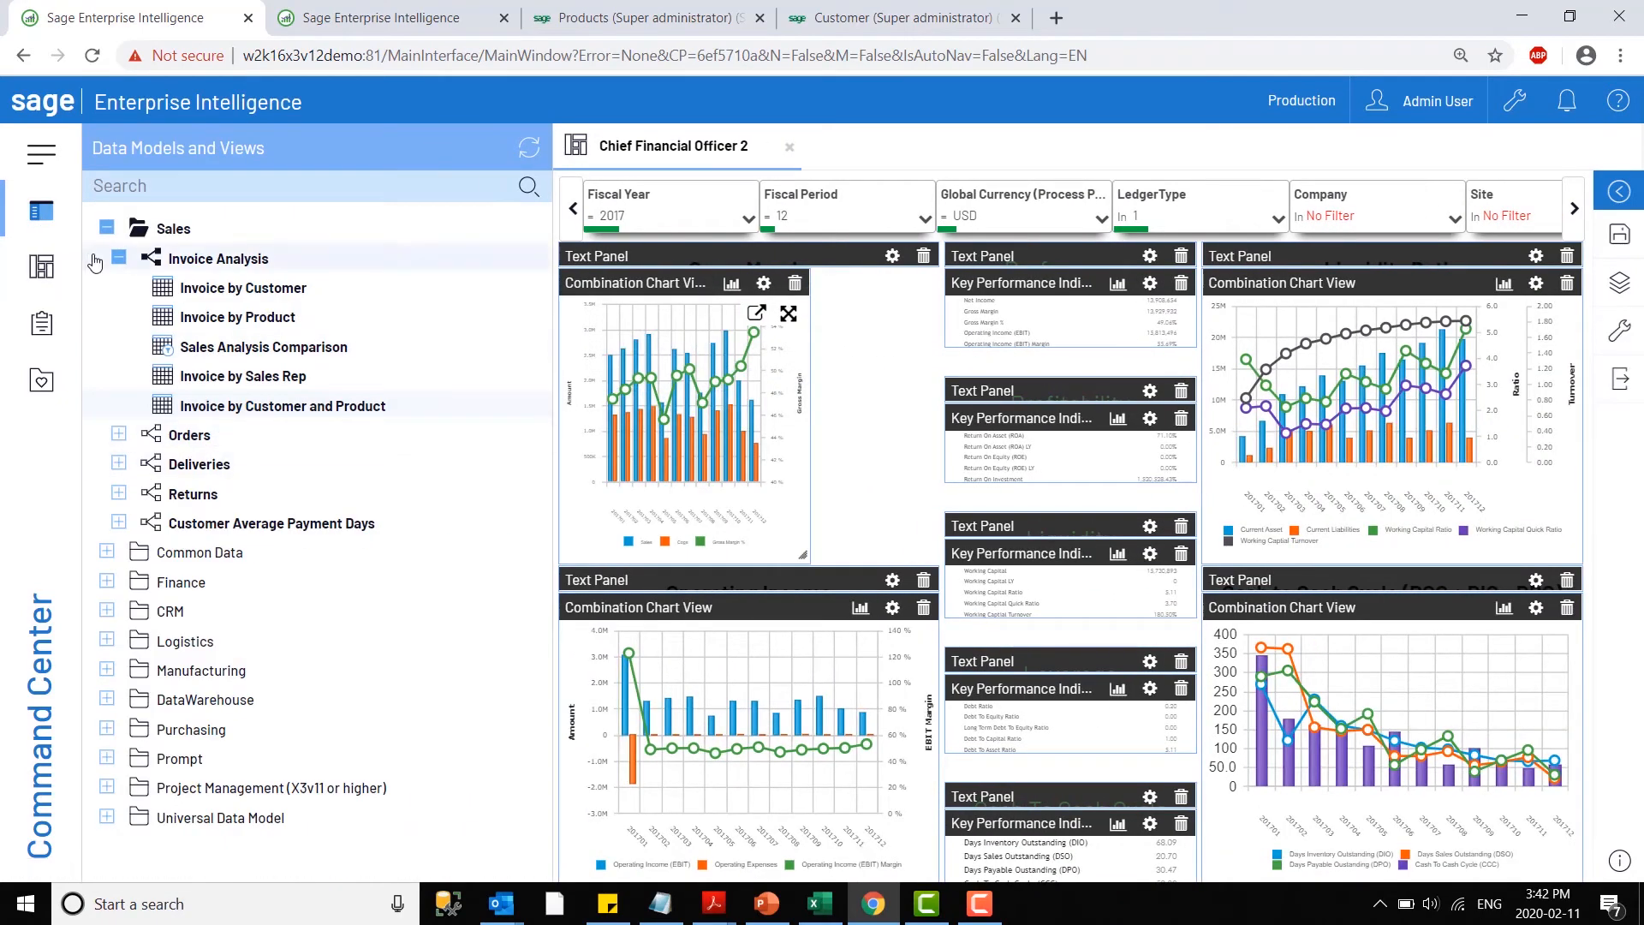
{"action": "left_click", "coordinate": [118, 257]}
{"action": "left_click", "coordinate": [106, 435]}
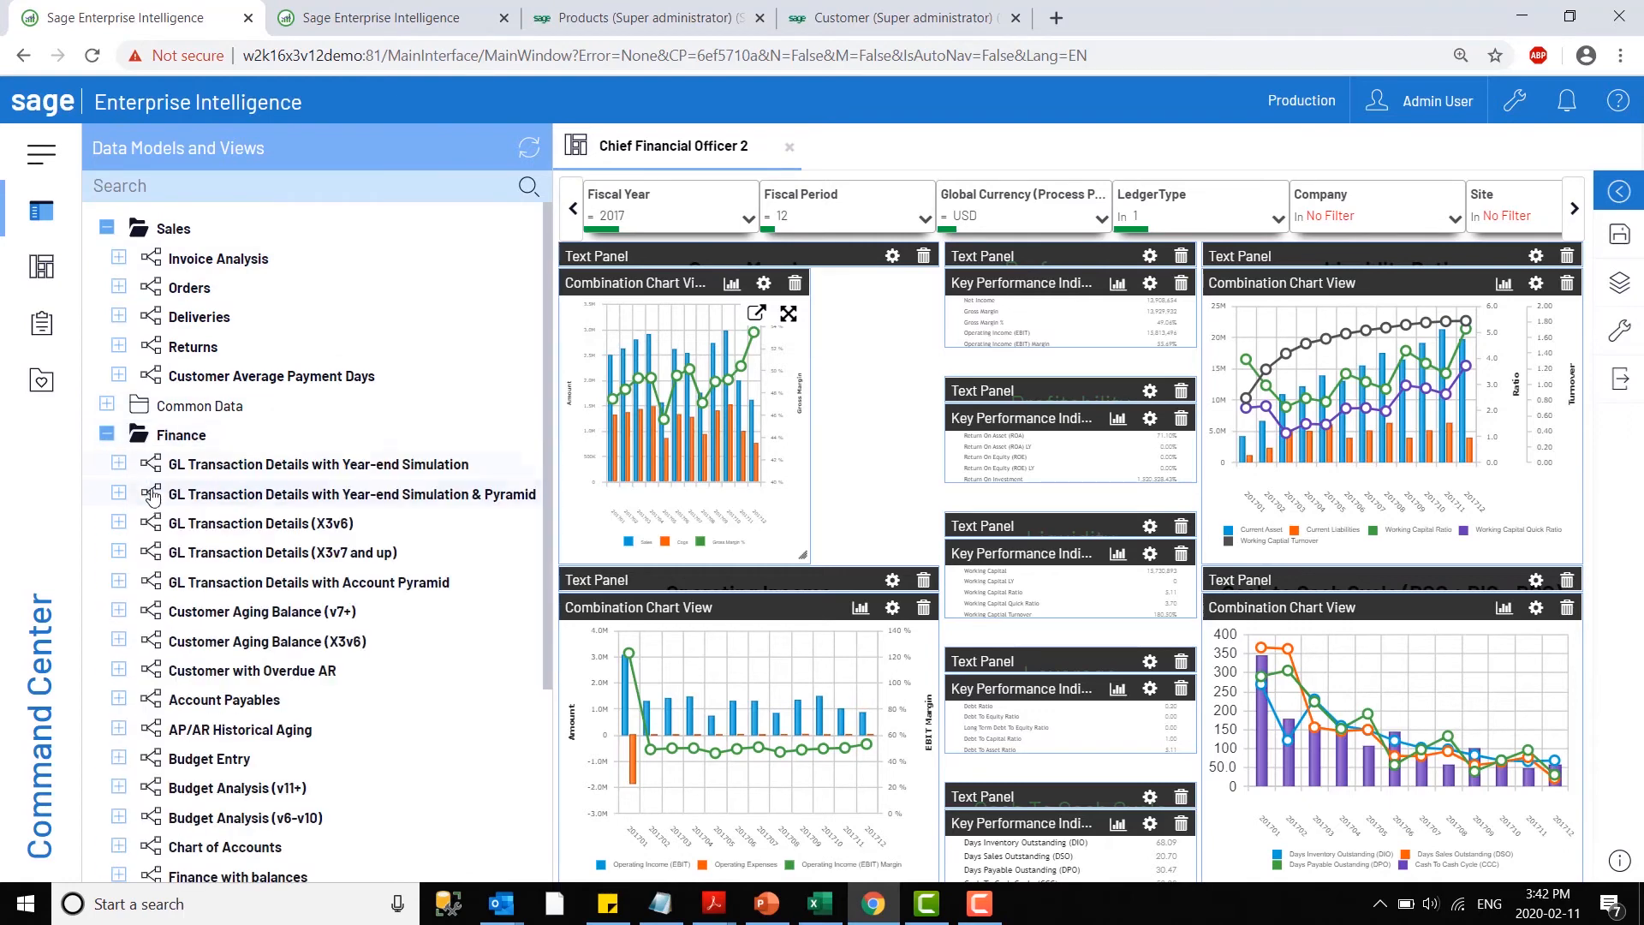
{"action": "left_click", "coordinate": [118, 611]}
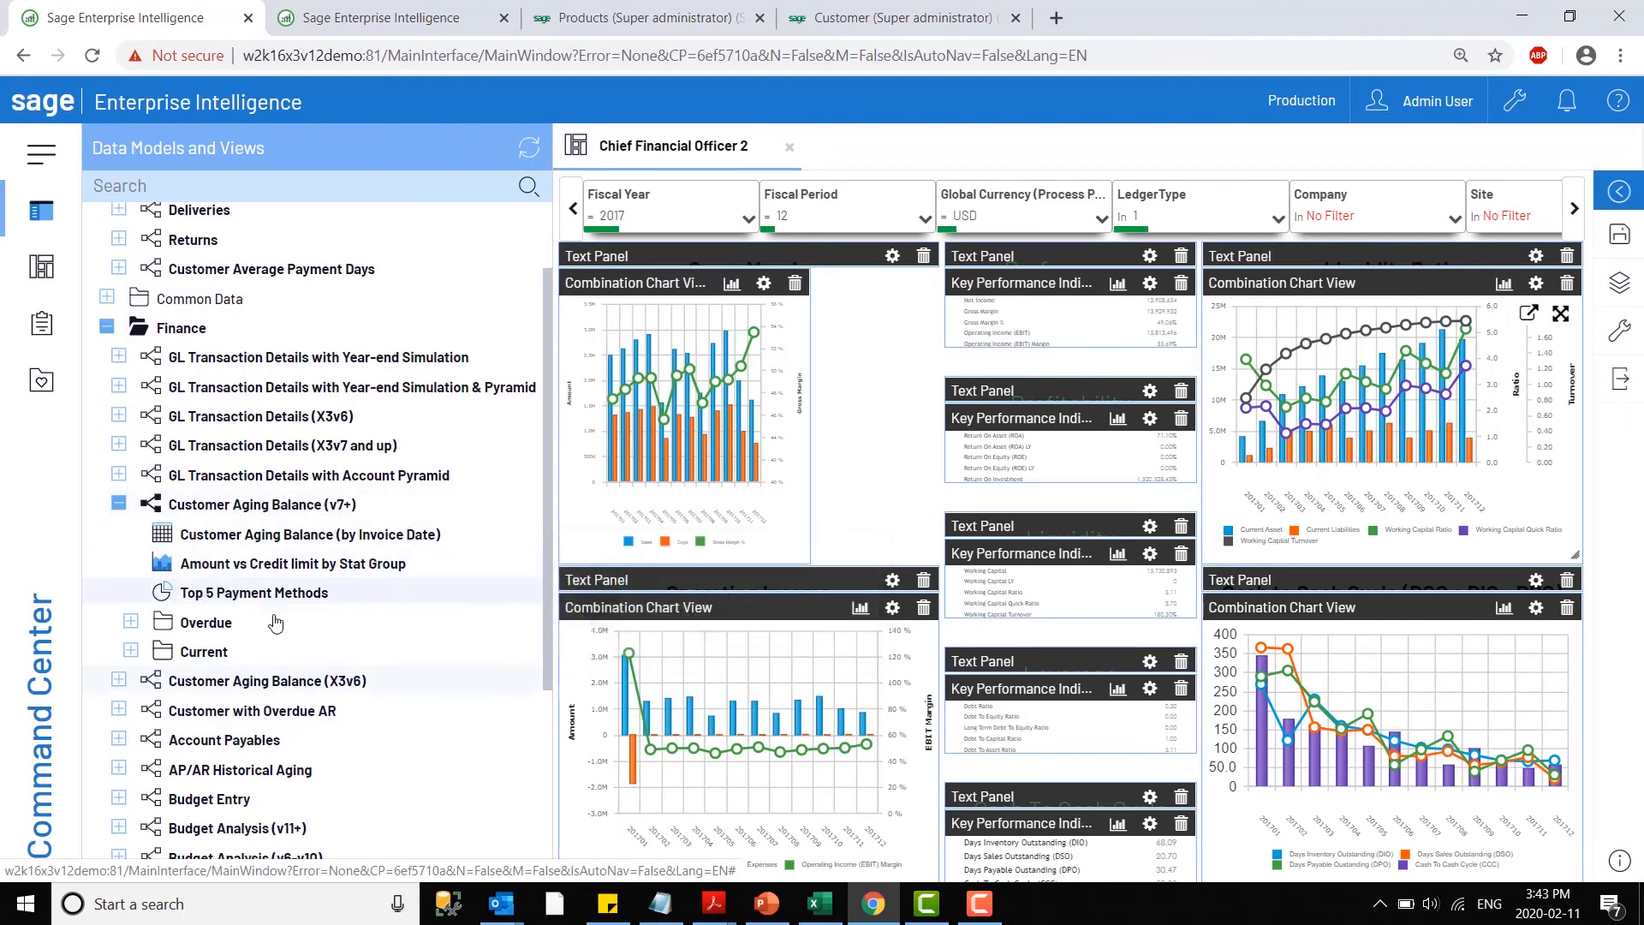
{"action": "left_click_drag", "start_coordinate": [274, 599], "coordinate": [867, 432]}
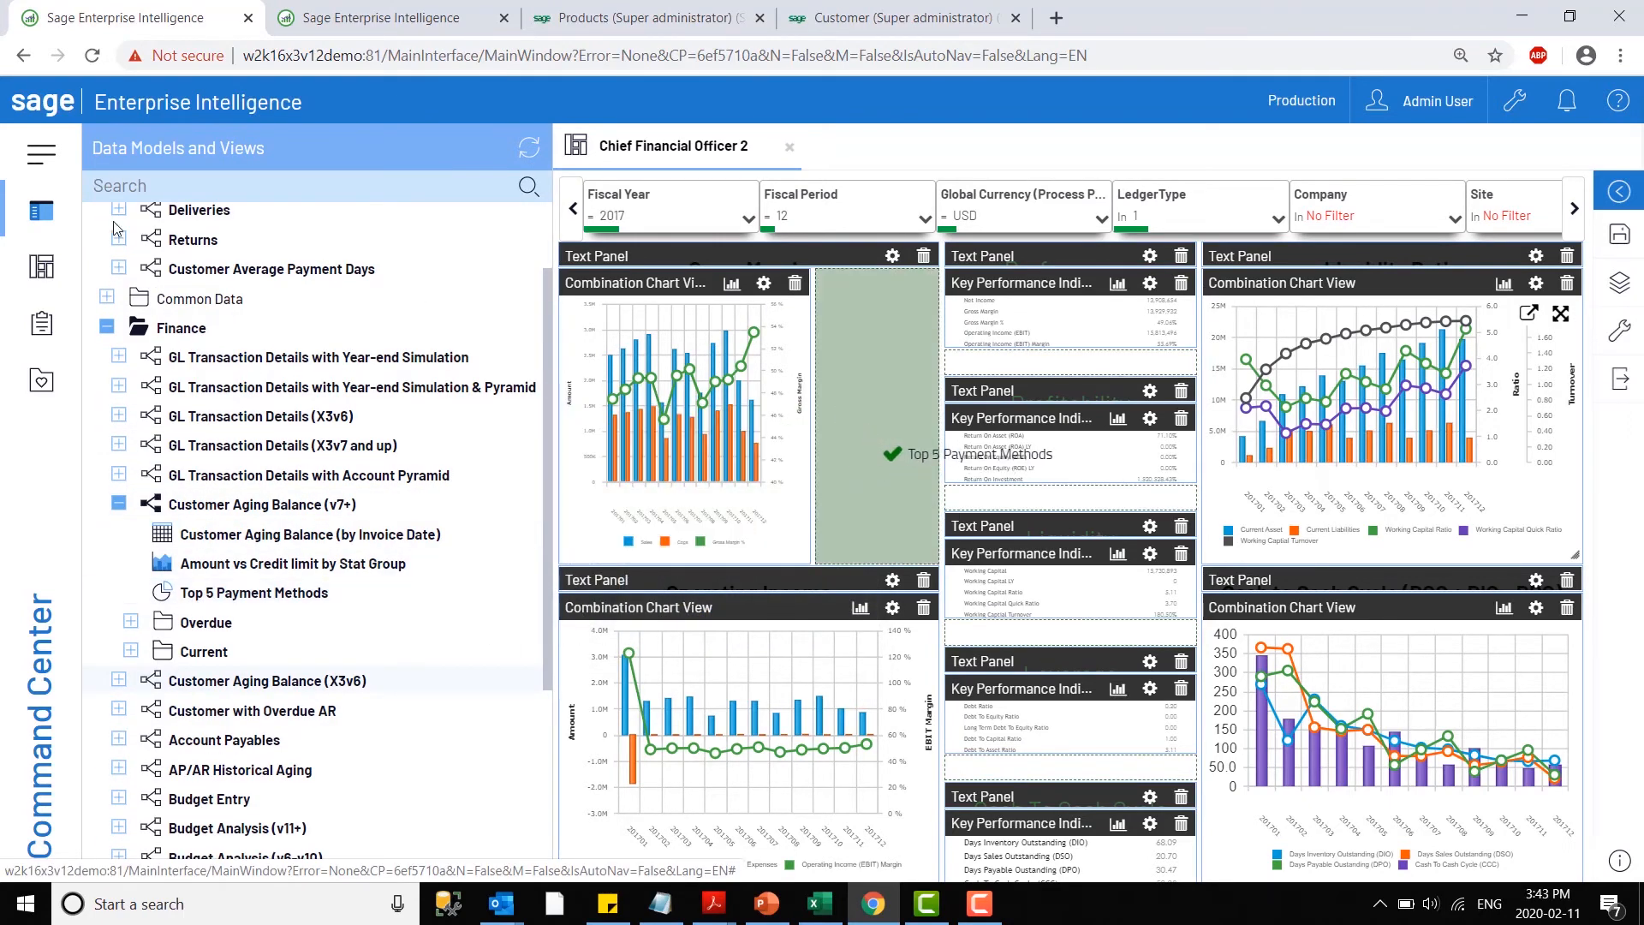
{"action": "left_click", "coordinate": [45, 211]}
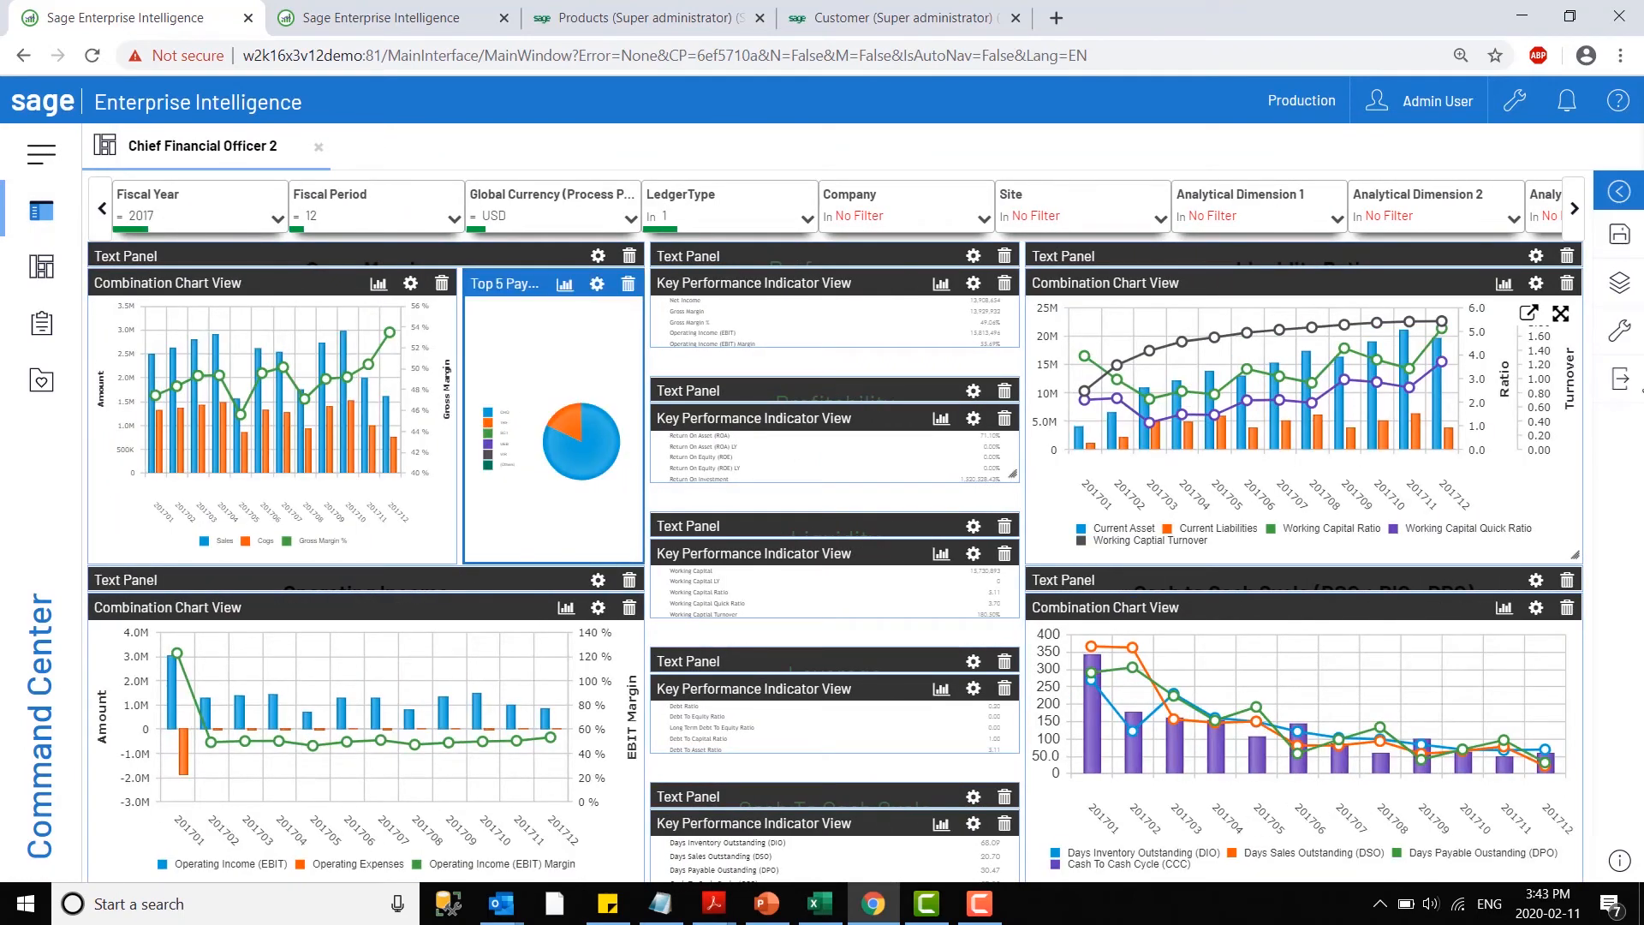
{"action": "left_click", "coordinate": [1621, 380]}
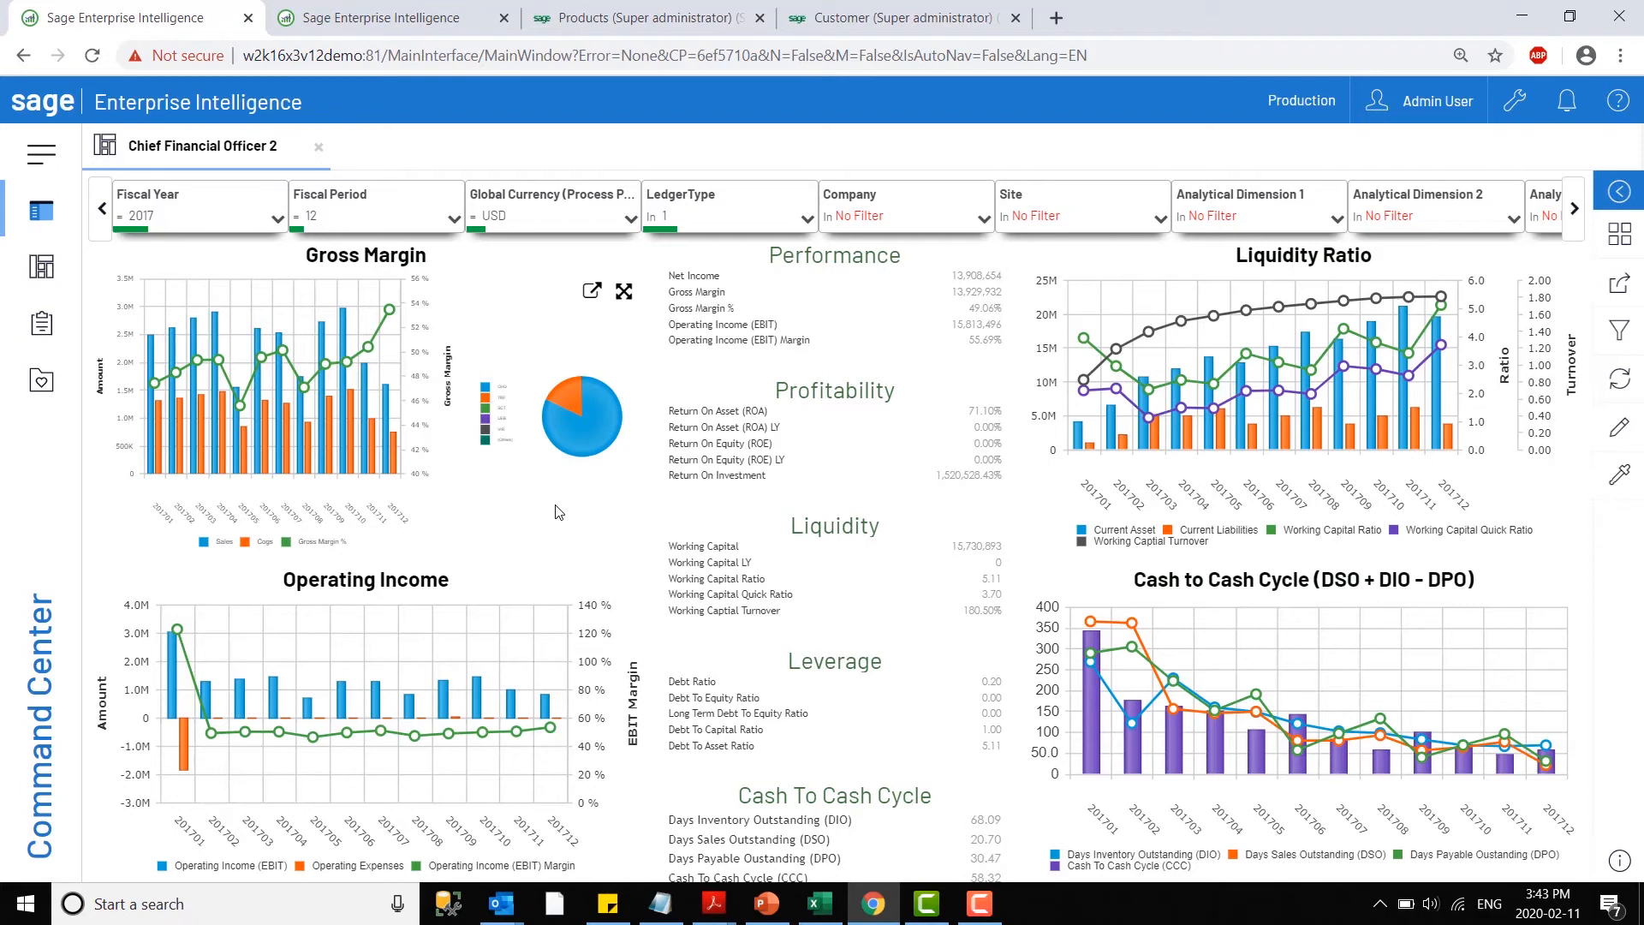
- Collapse the Customer Aging Balance (v7+) model and the Finance dashboards, and open the Sales Performance dashboard of the Universal Data Model
{"action": "left_click", "coordinate": [42, 219]}
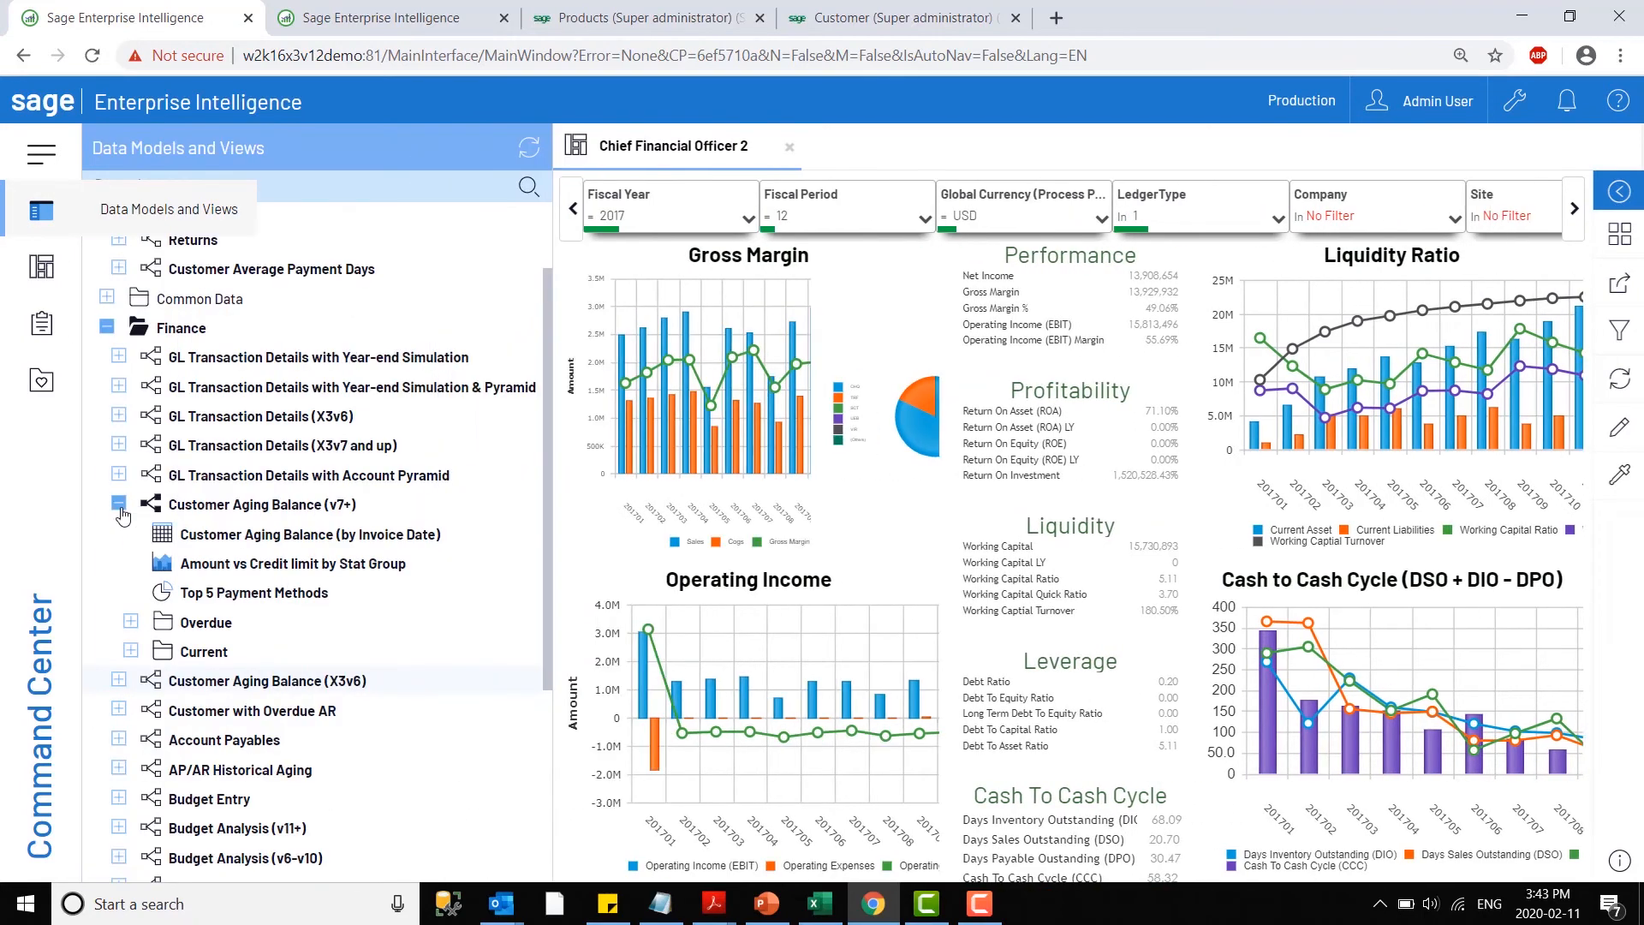
{"action": "left_click", "coordinate": [119, 504]}
{"action": "left_click", "coordinate": [42, 263]}
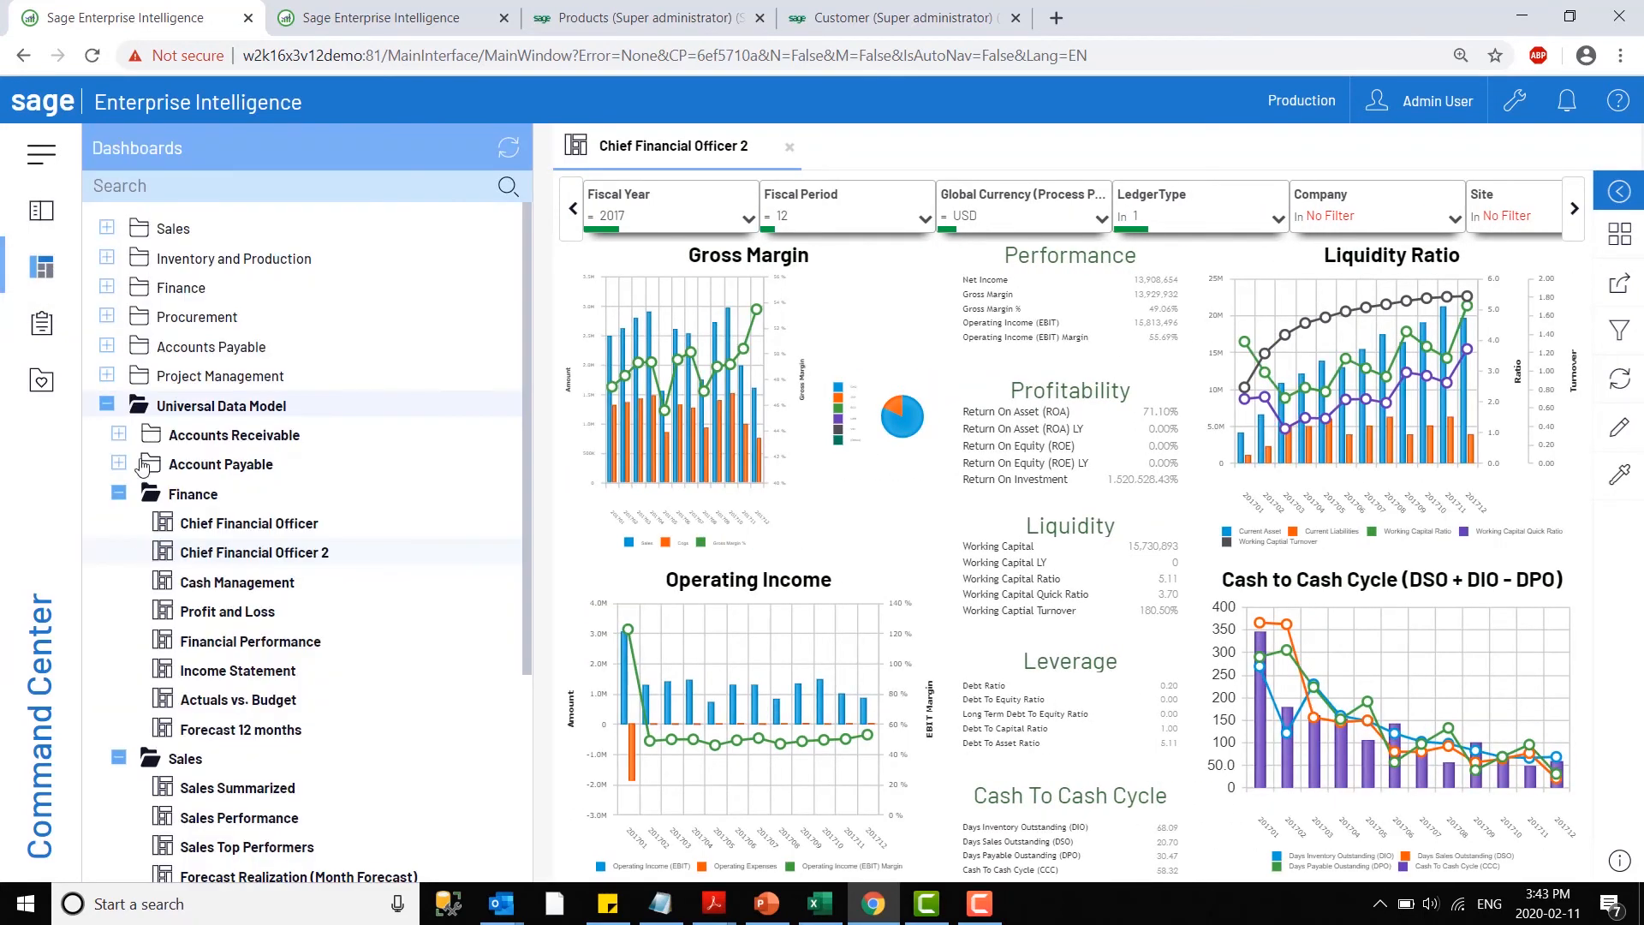
{"action": "left_click", "coordinate": [119, 493]}
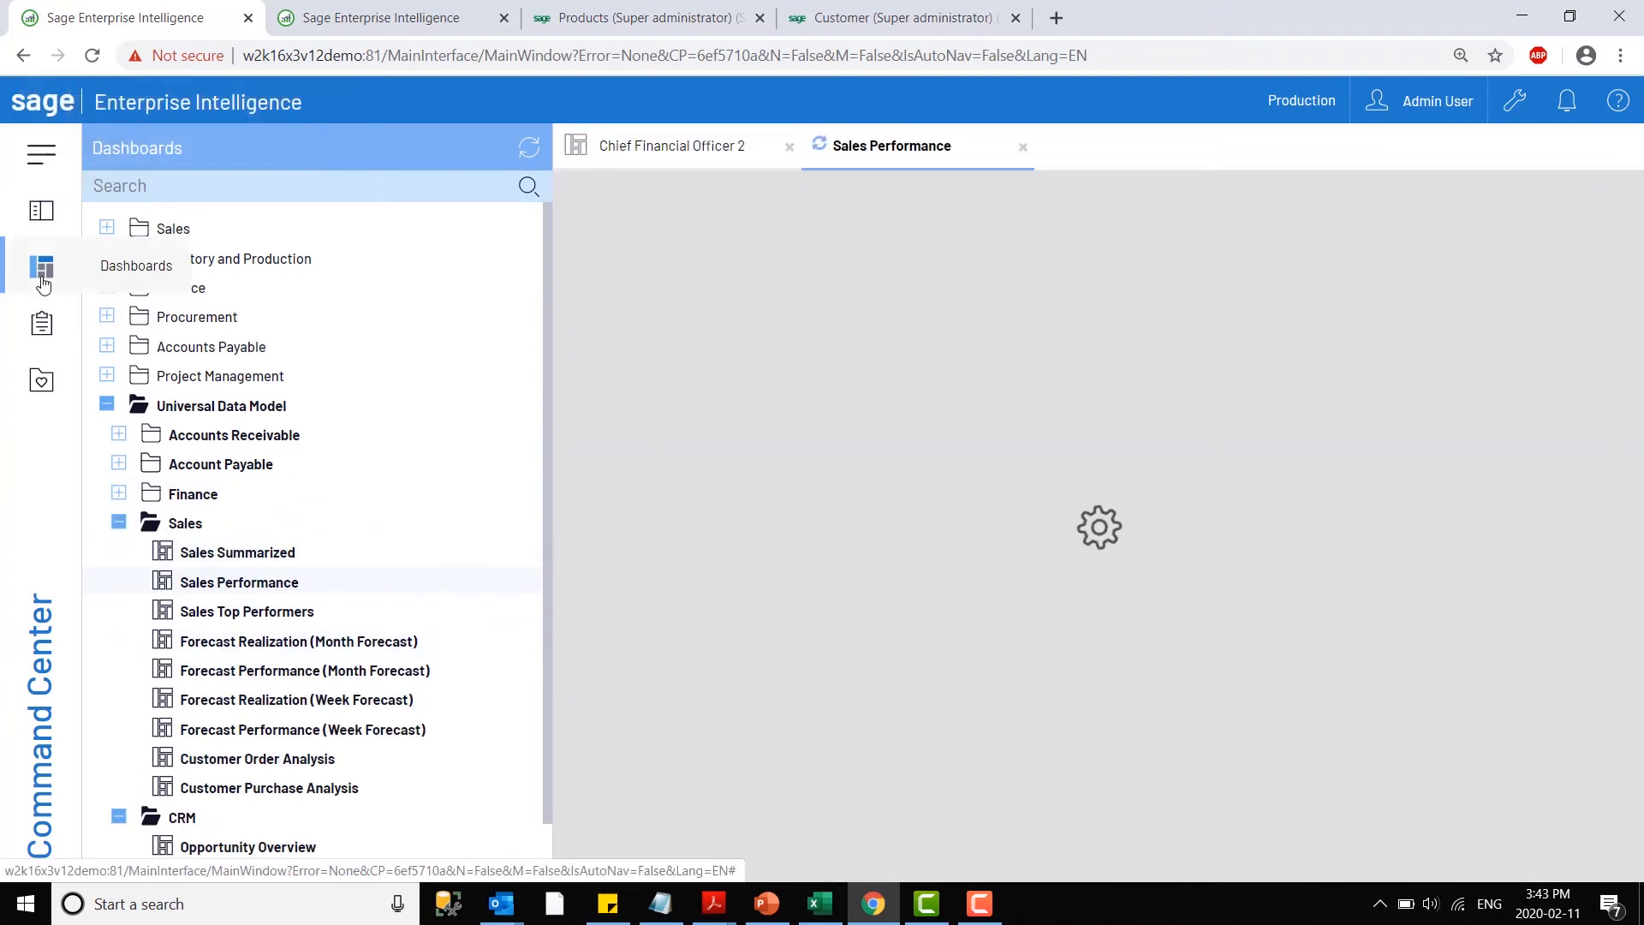
{"action": "left_click", "coordinate": [41, 270]}
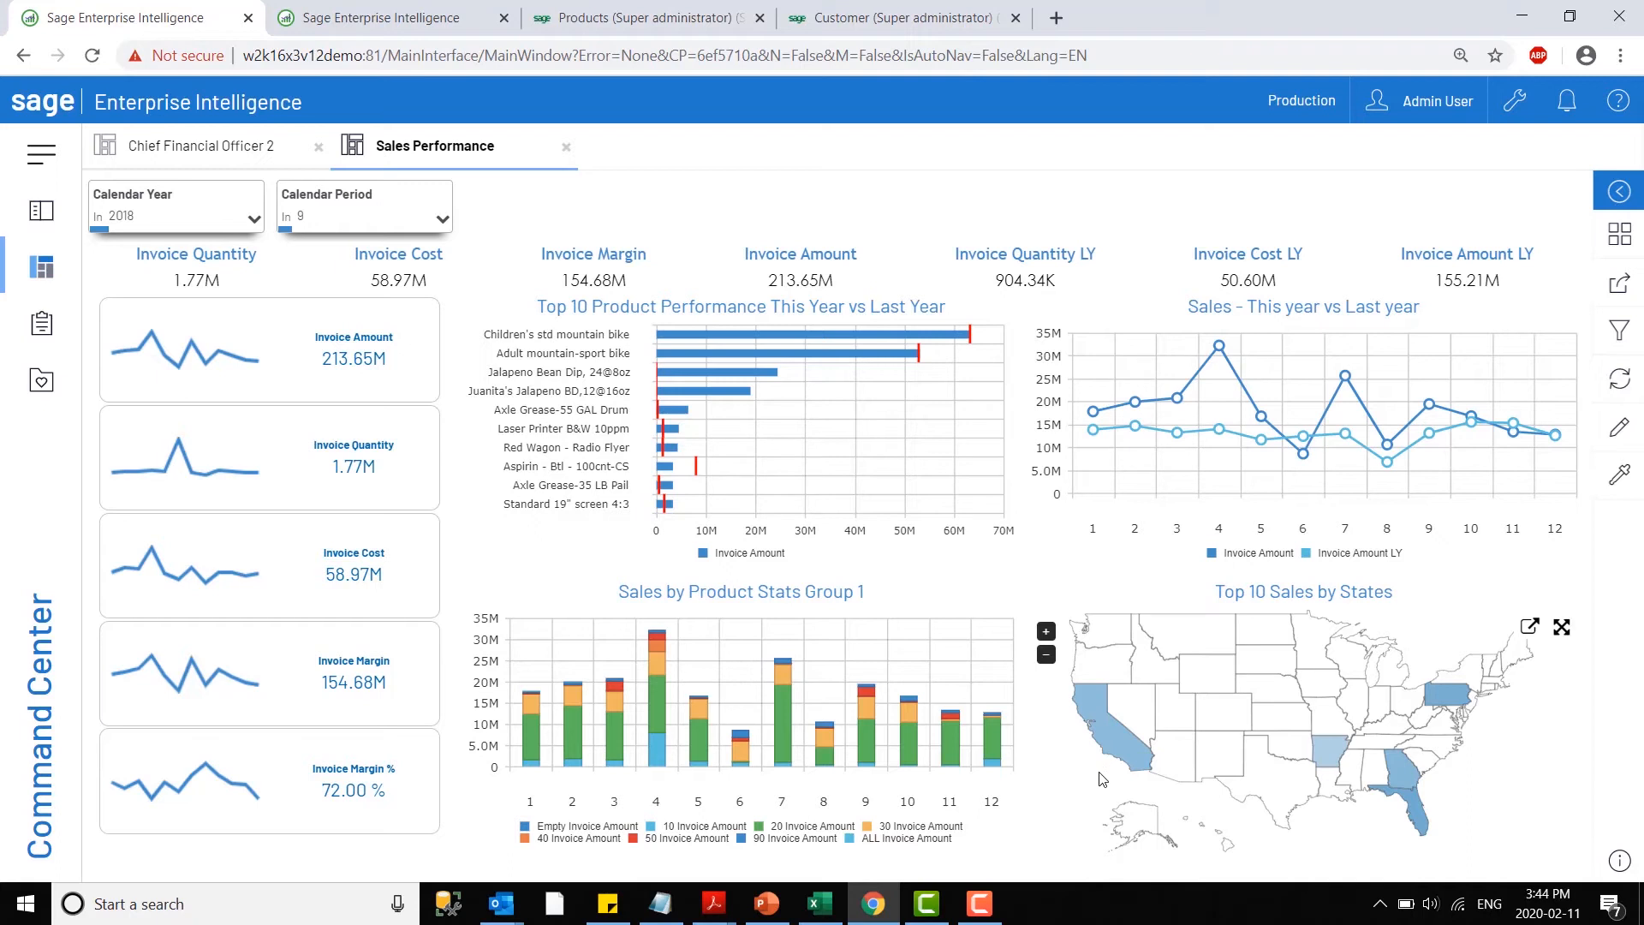
- Filter the Sales Performance dashboard to California using the Top 10 Sales by States map
{"action": "mouse_move", "coordinate": [1125, 747]}
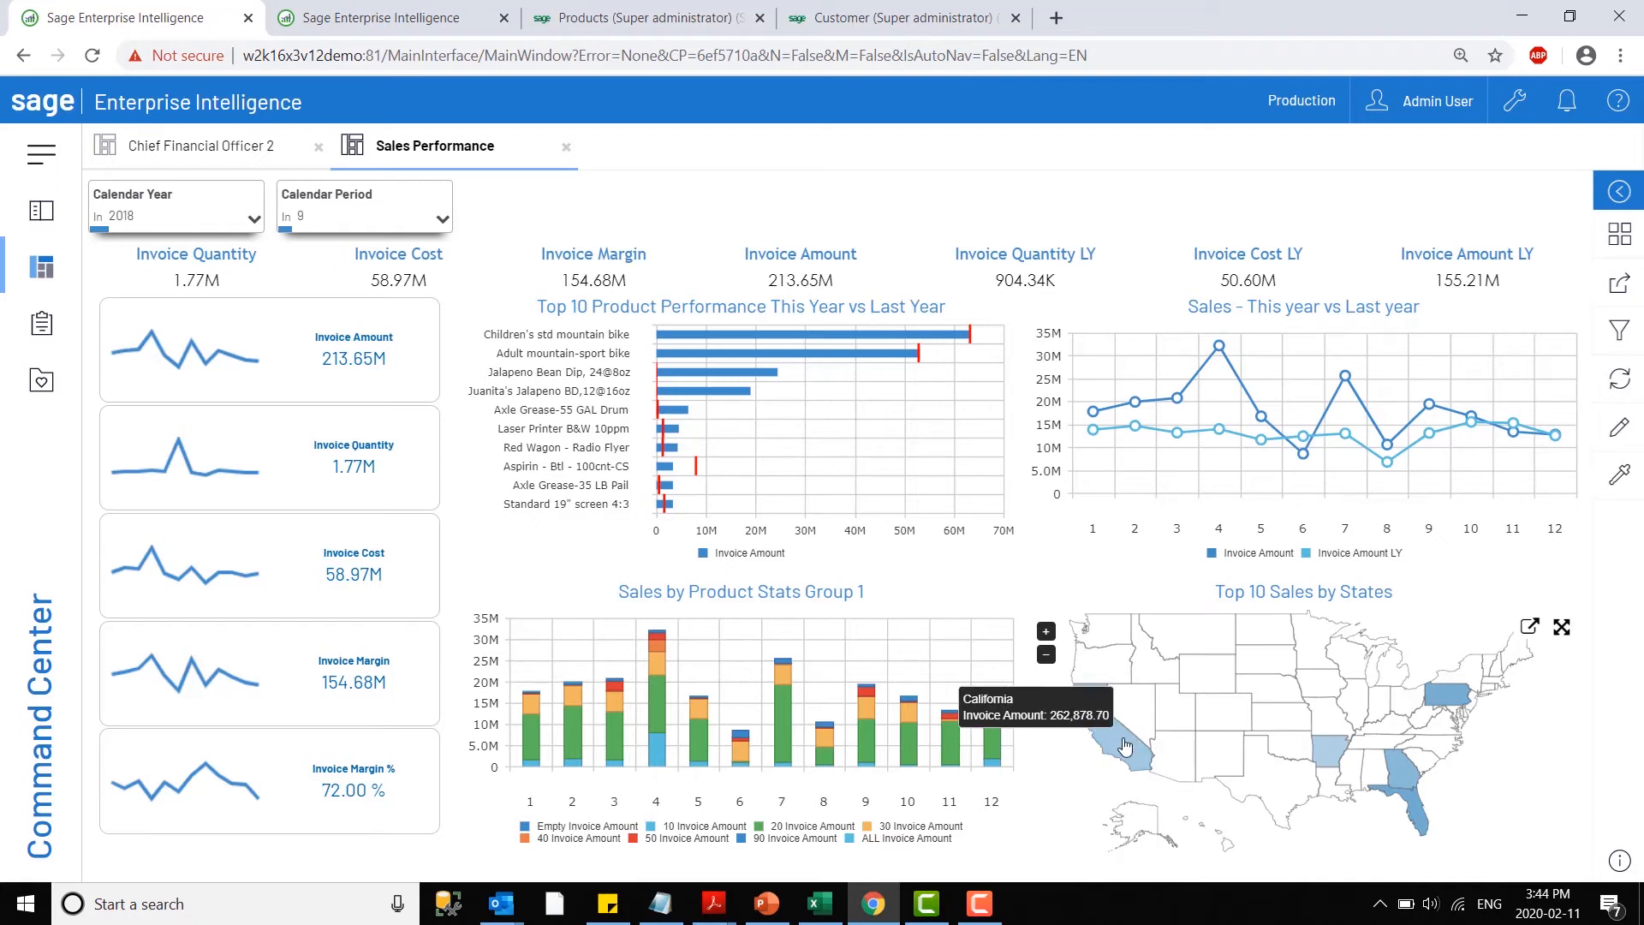
{"action": "left_click", "coordinate": [1125, 746]}
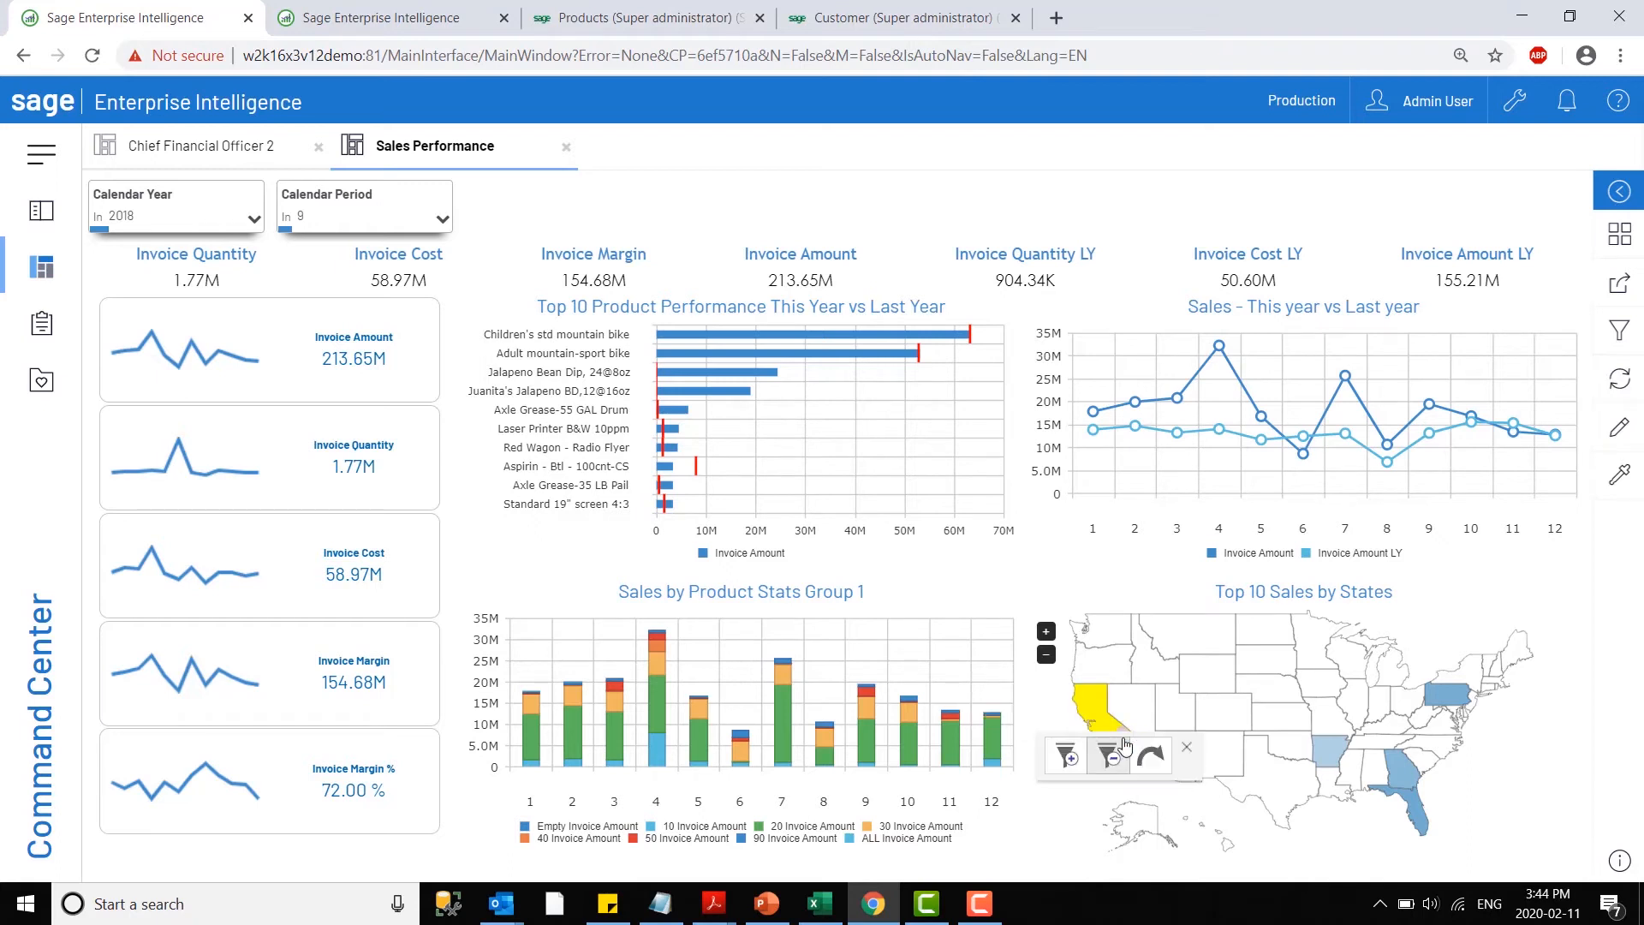
{"action": "left_click", "coordinate": [1067, 757]}
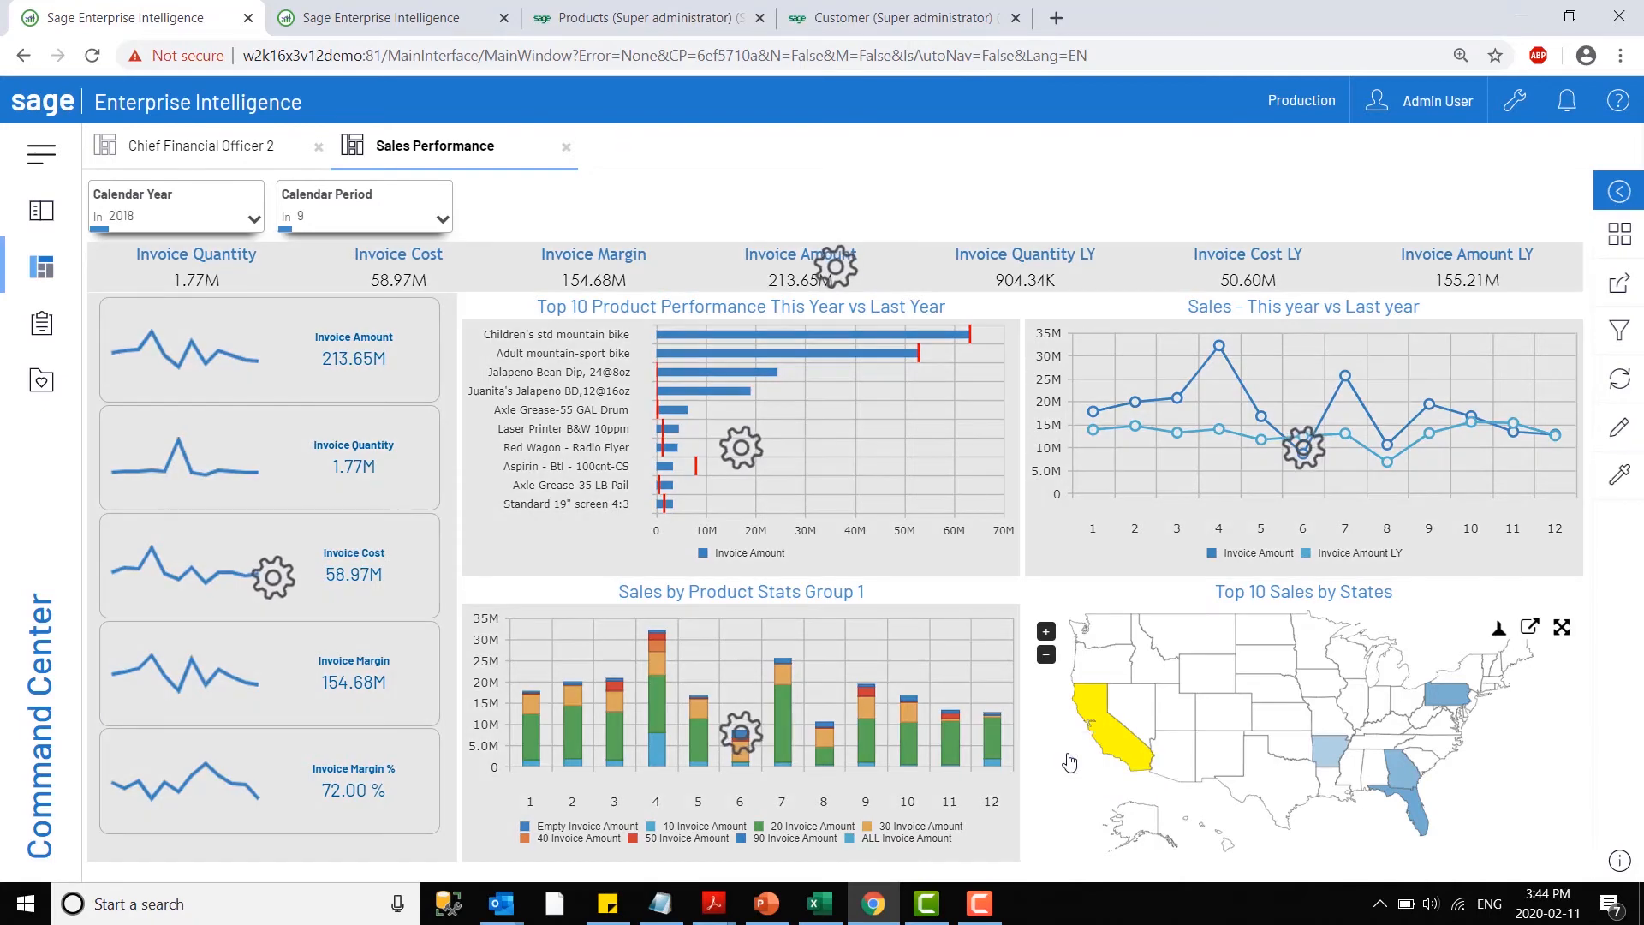
{"action": "mouse_move", "coordinate": [1121, 741]}
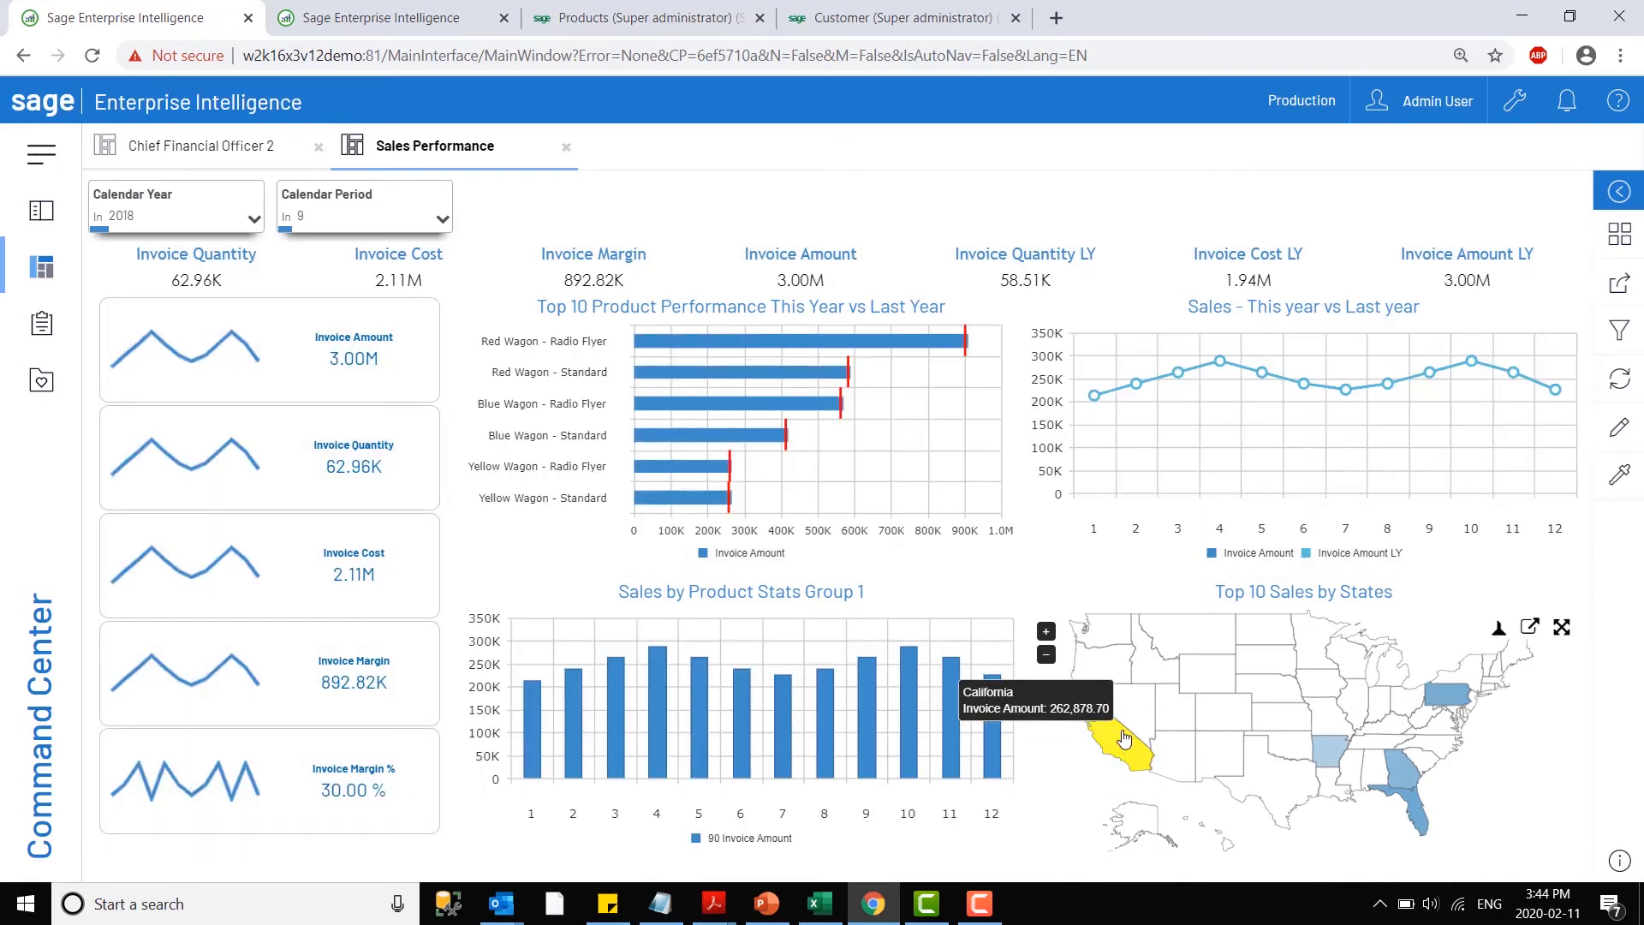
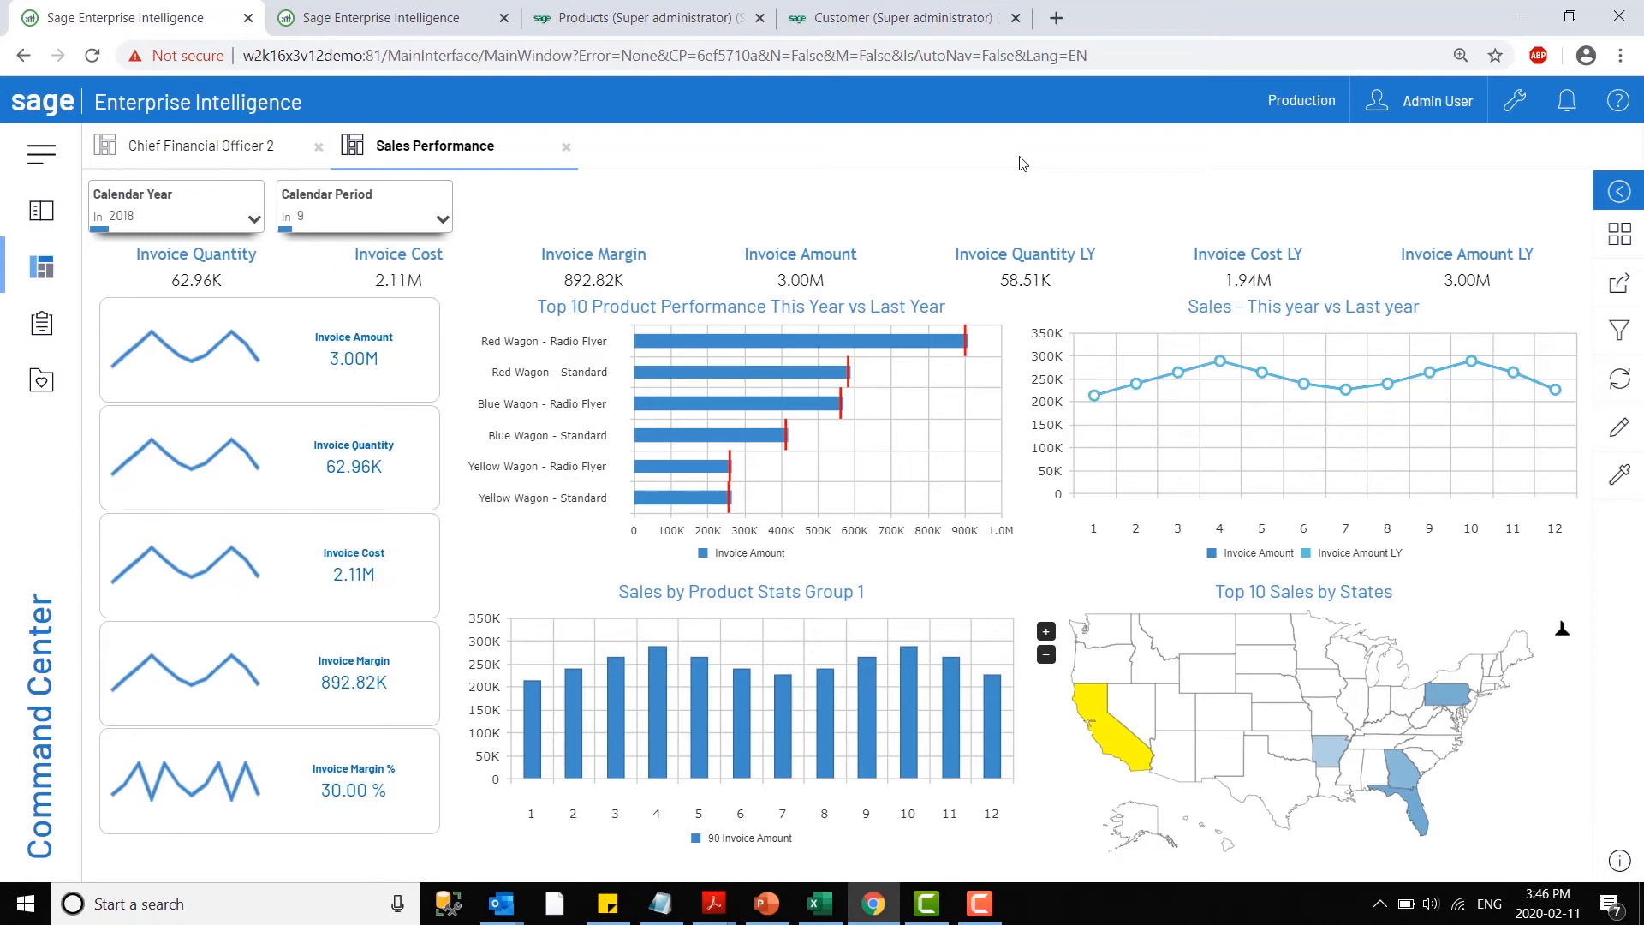
- Check the choices of the Calendar Year filter without changing it and show the list of dashboards
{"action": "left_click", "coordinate": [171, 209]}
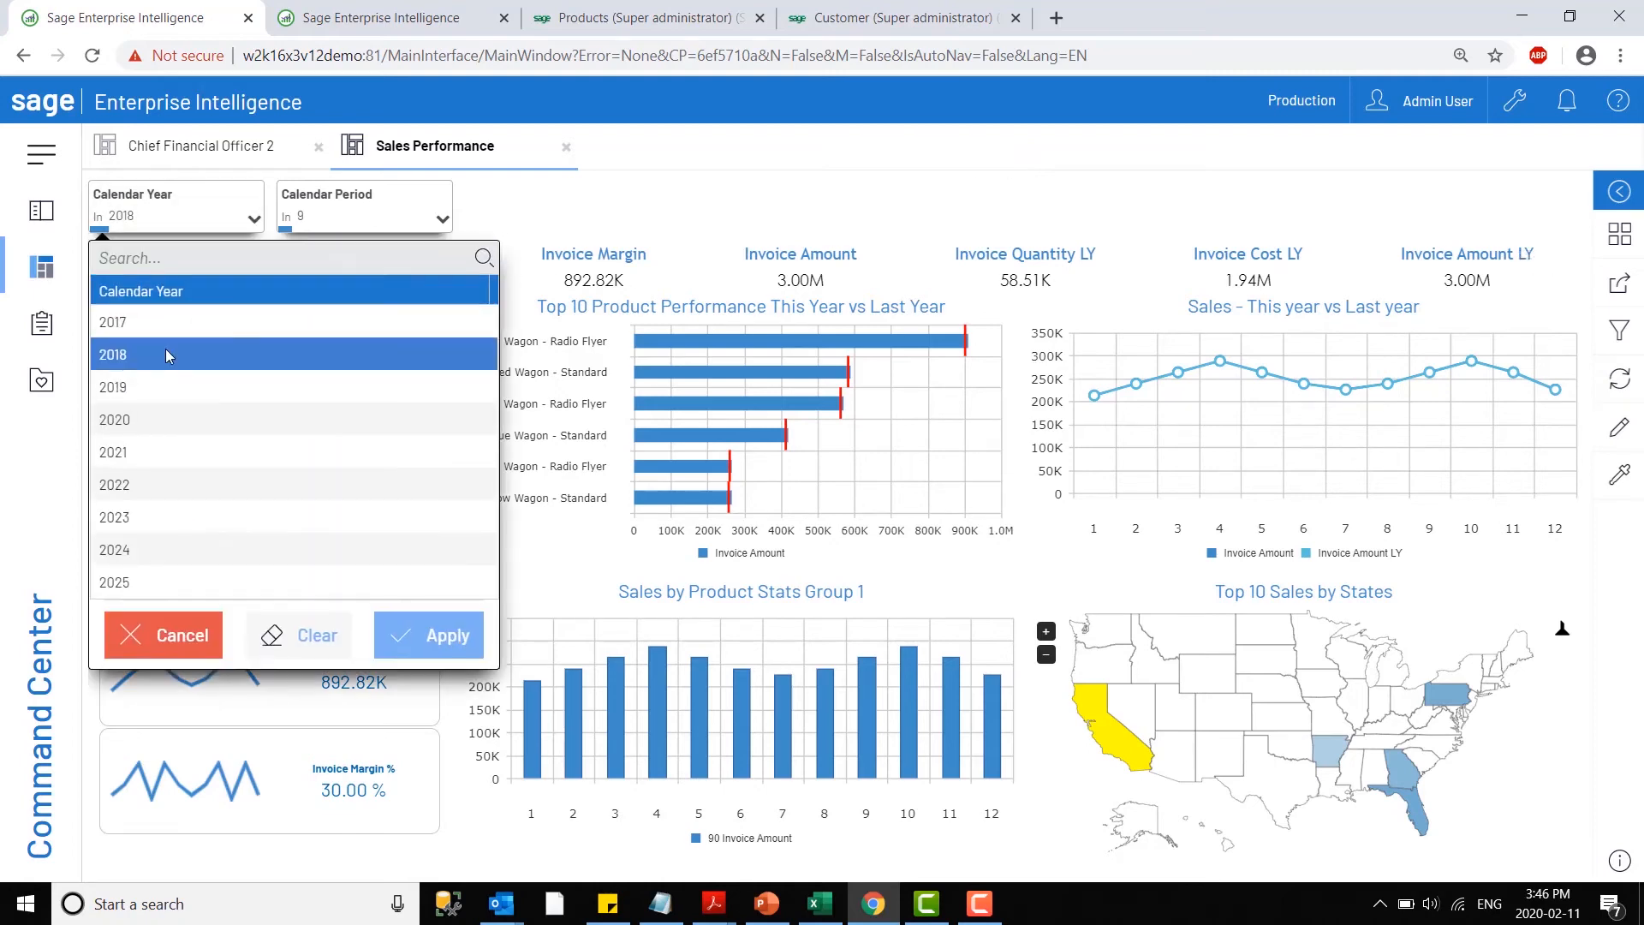
{"action": "left_click", "coordinate": [212, 227]}
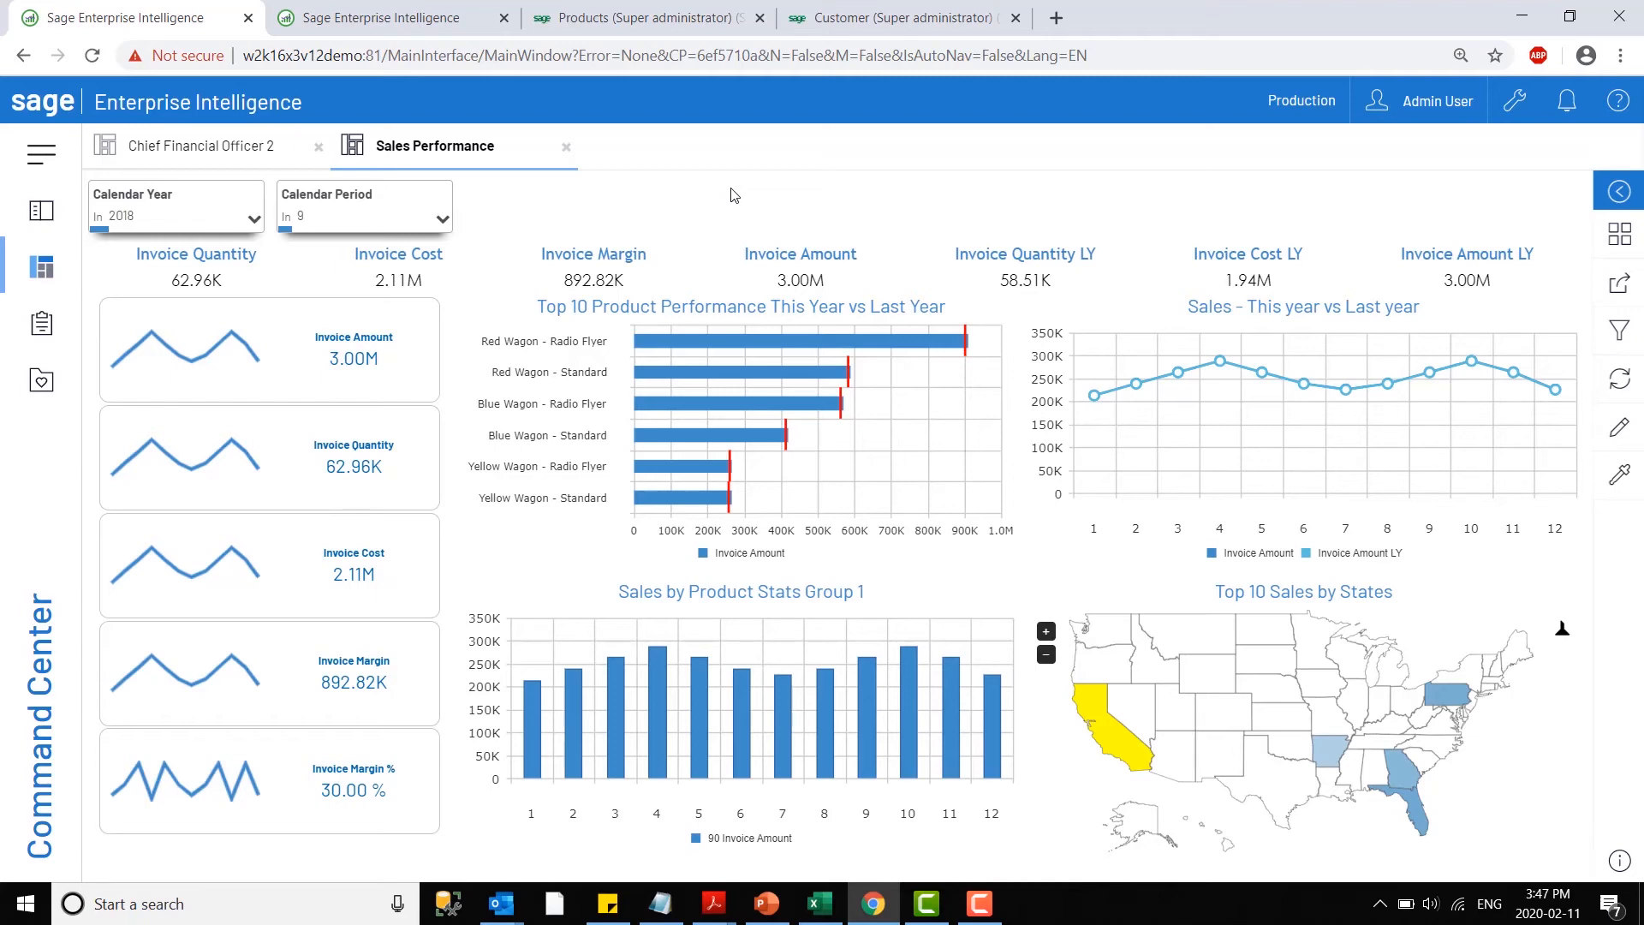
{"action": "left_click", "coordinate": [41, 266]}
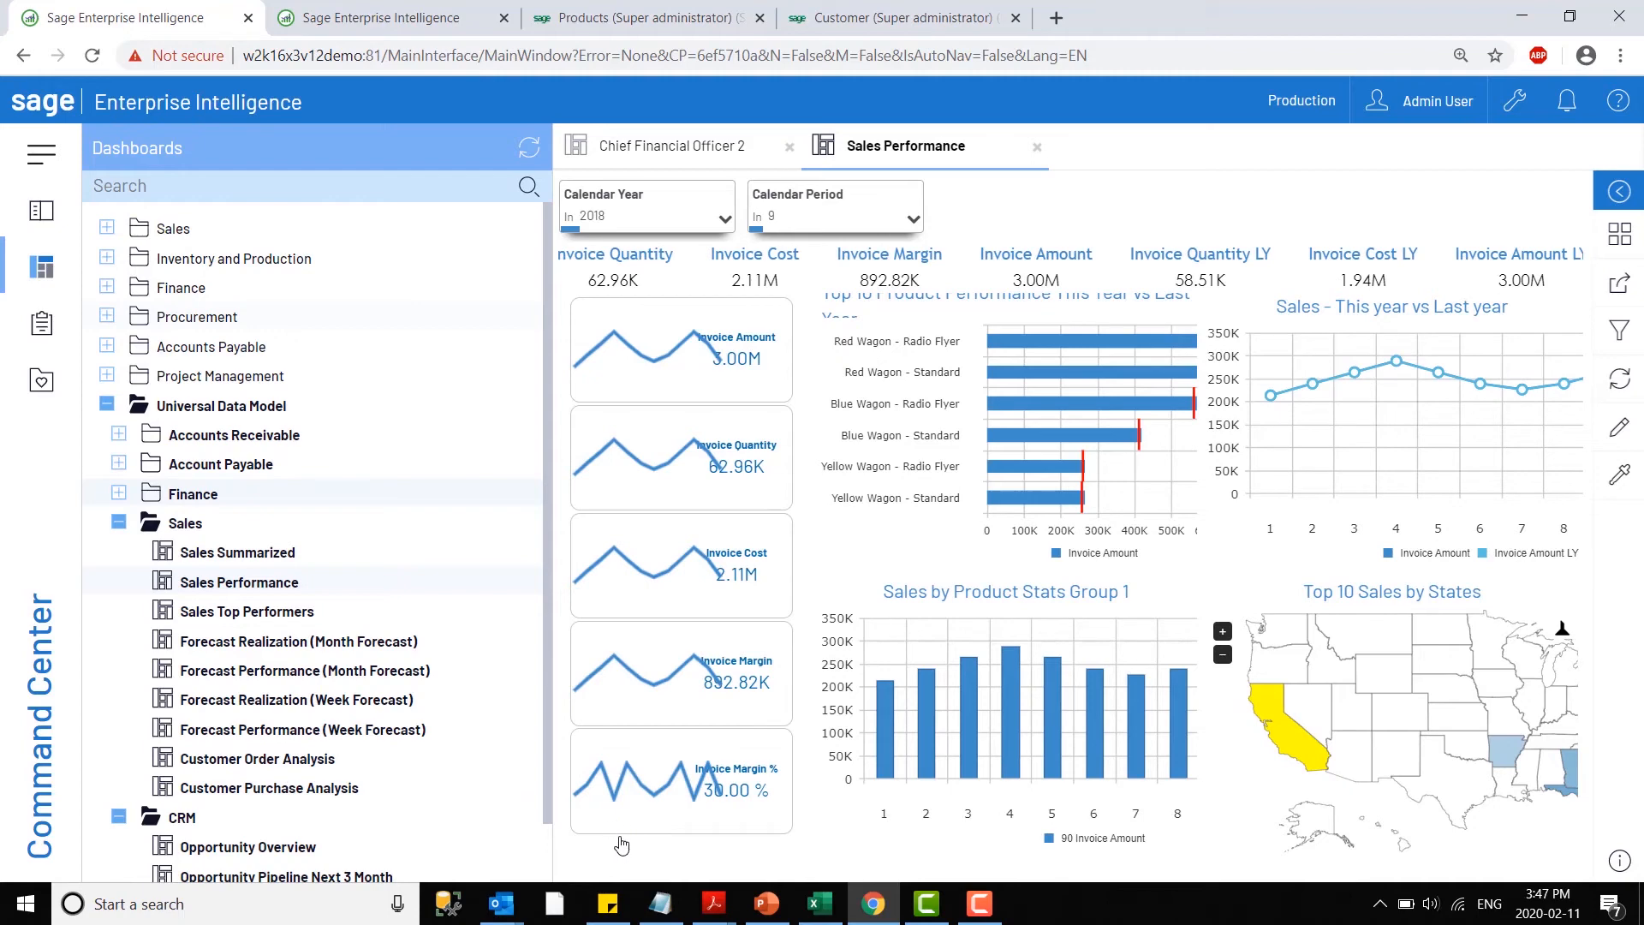
- Switch to UDM Finance.pdf in Adobe Acrobat Reader and page through the contents and introduction to the Chief Financial Officer dashboard page
{"action": "mouse_move", "coordinate": [714, 903]}
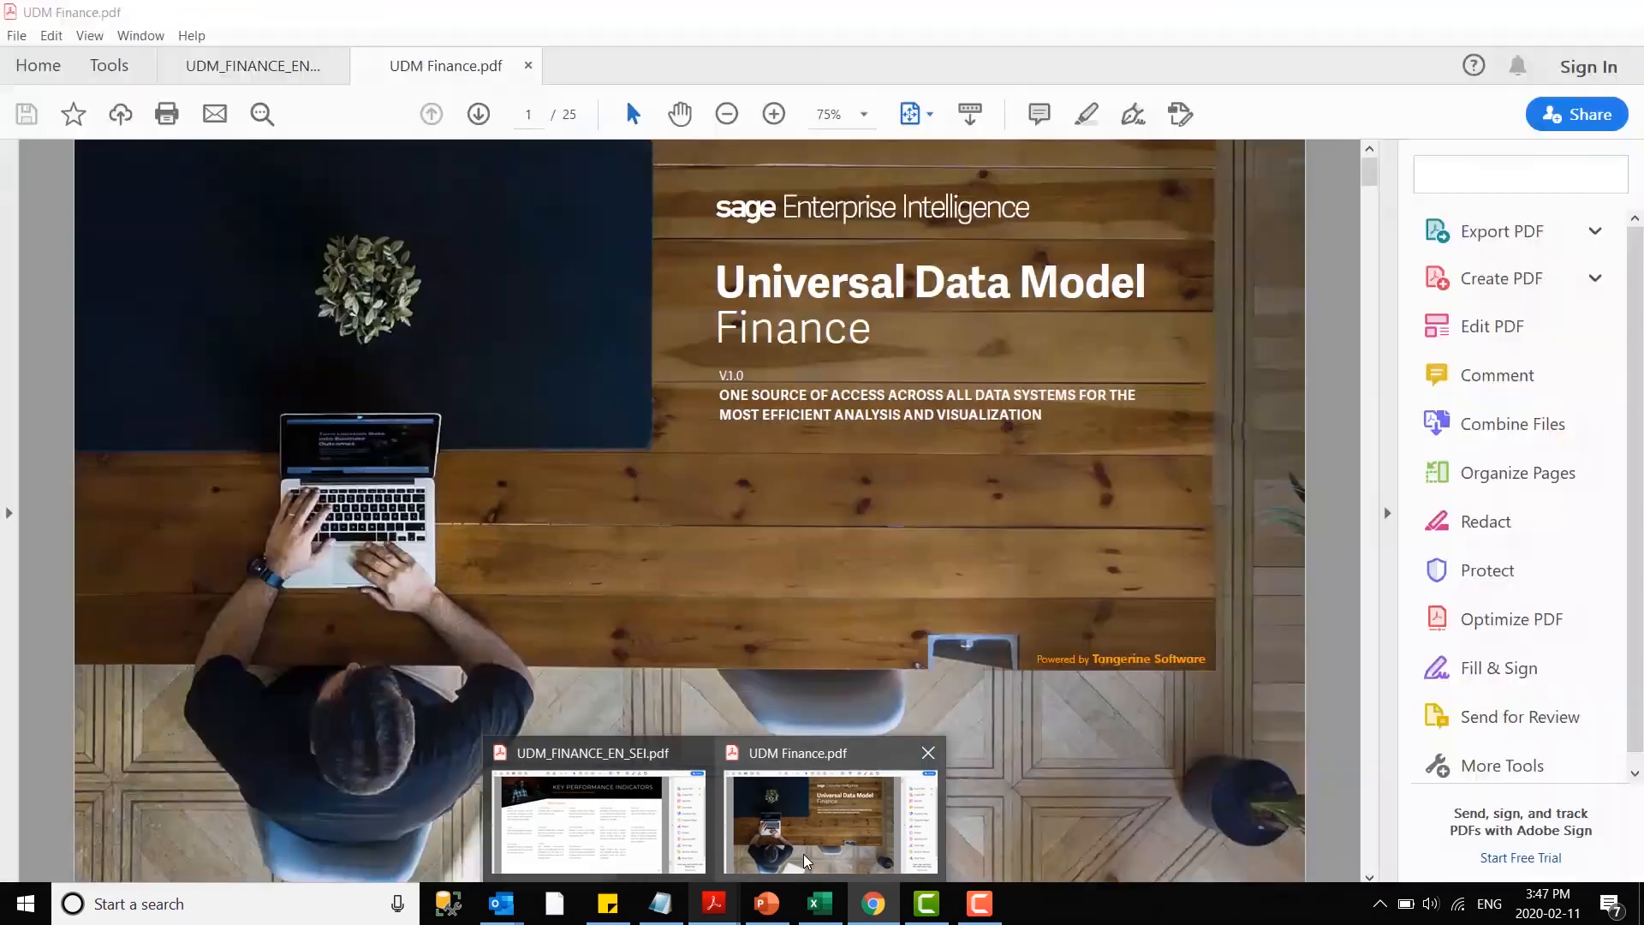
{"action": "left_click", "coordinate": [803, 857]}
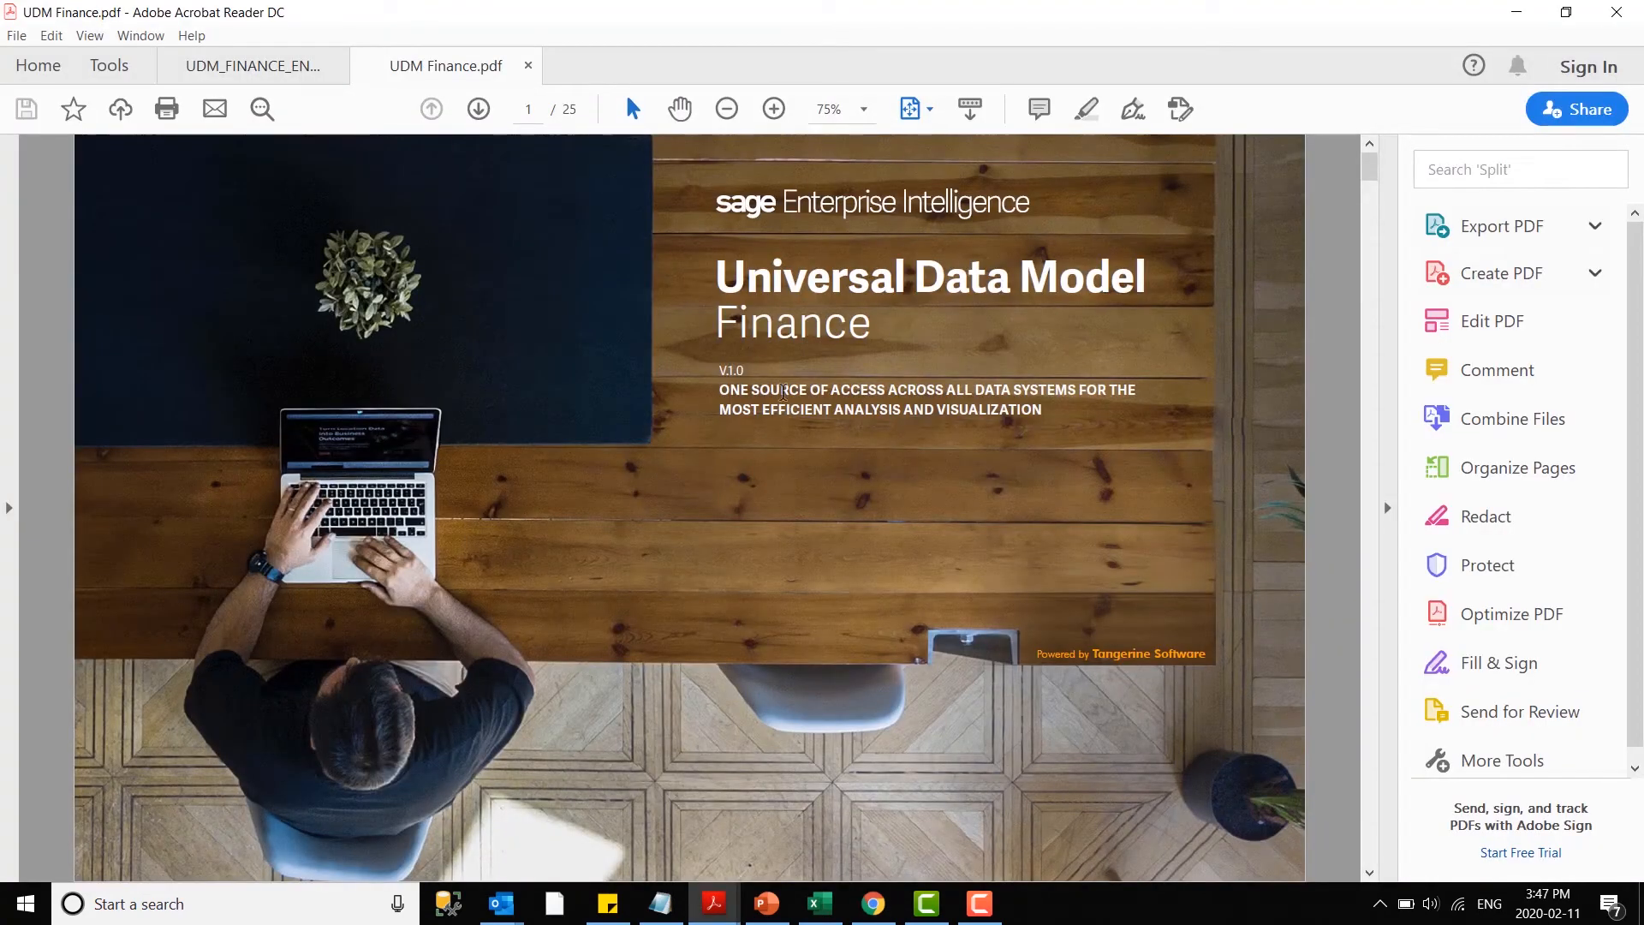
{"action": "scroll", "coordinate": [742, 605], "scroll_direction": "down", "scroll_amount": 1}
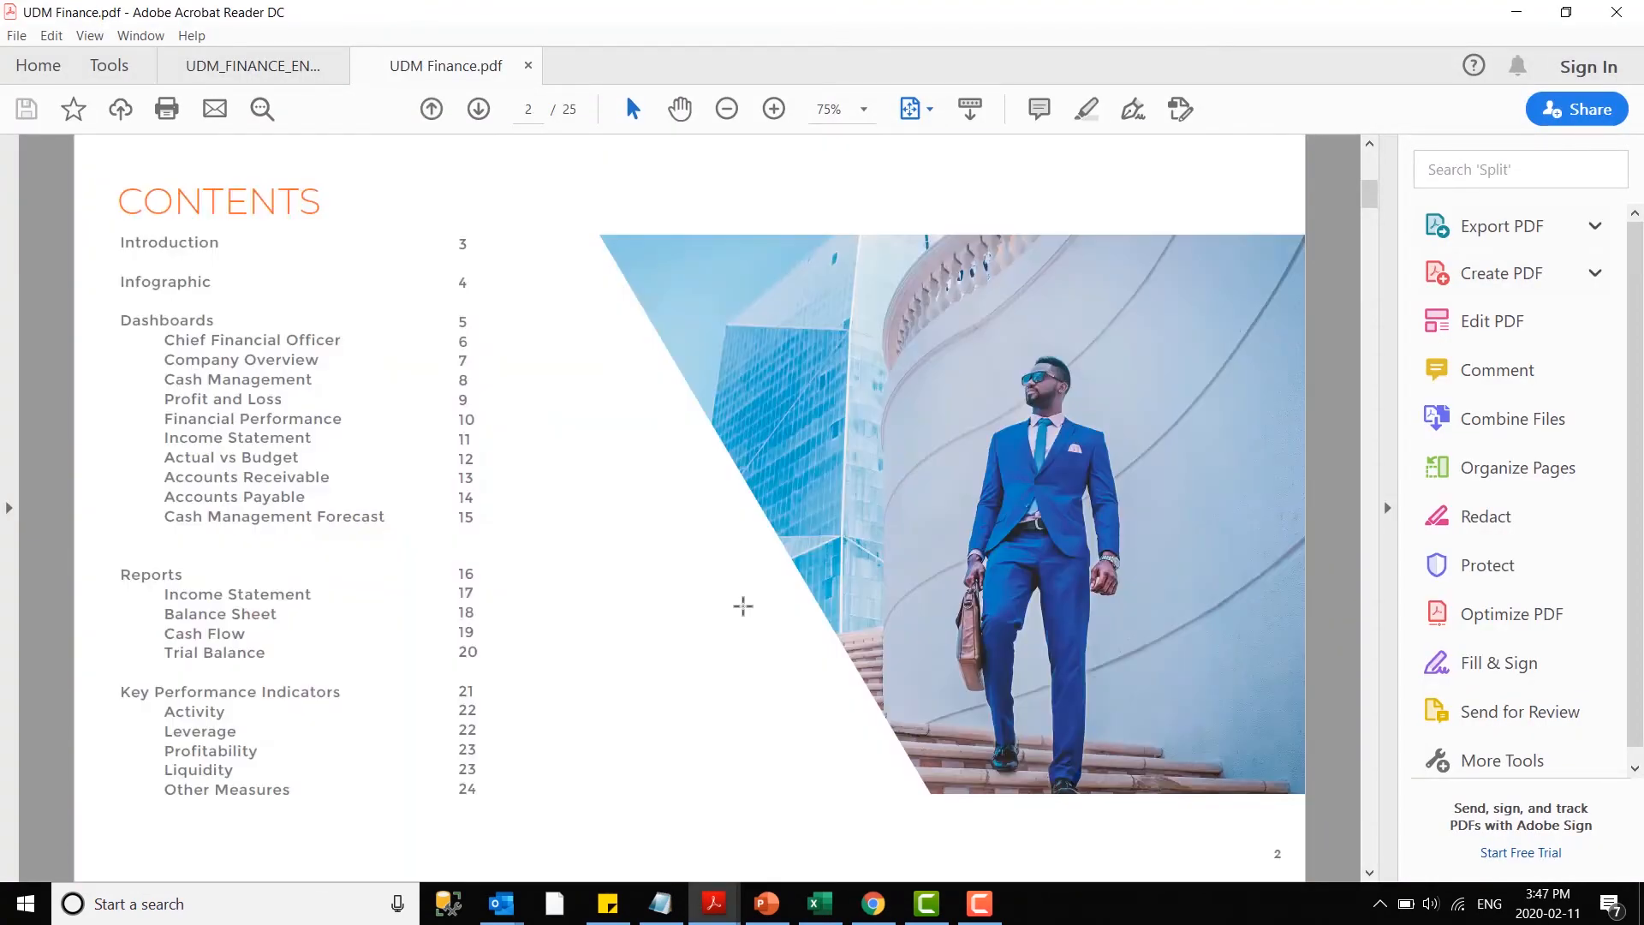
{"action": "scroll", "coordinate": [742, 605], "scroll_direction": "down", "scroll_amount": 1}
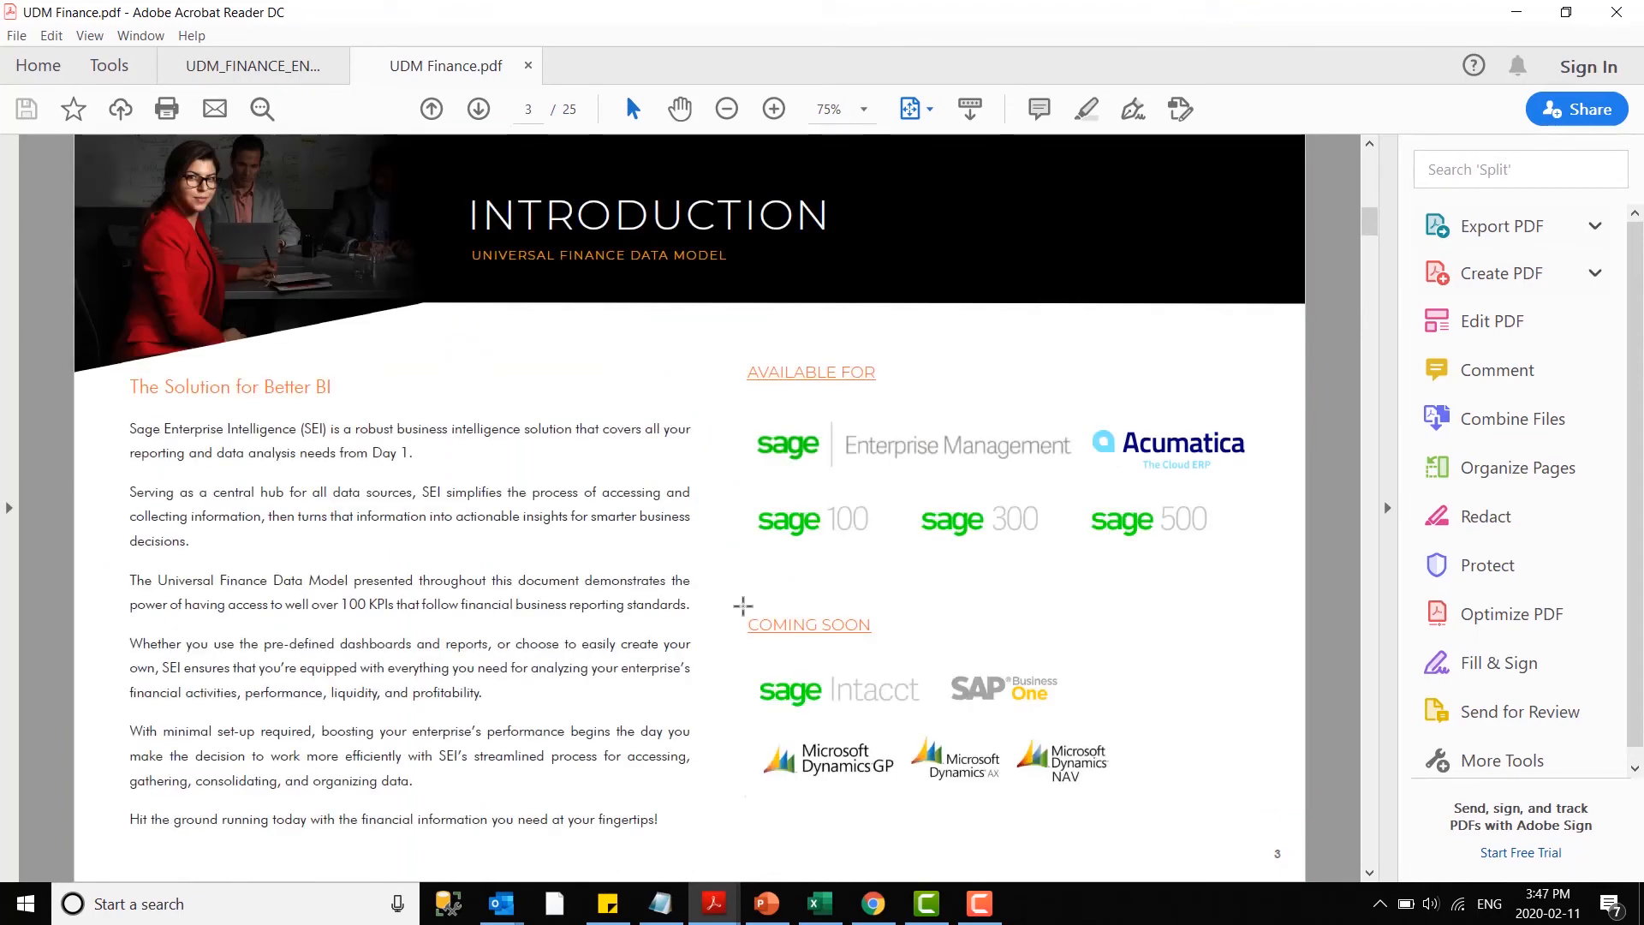
{"action": "scroll", "coordinate": [742, 605], "scroll_direction": "down", "scroll_amount": 2}
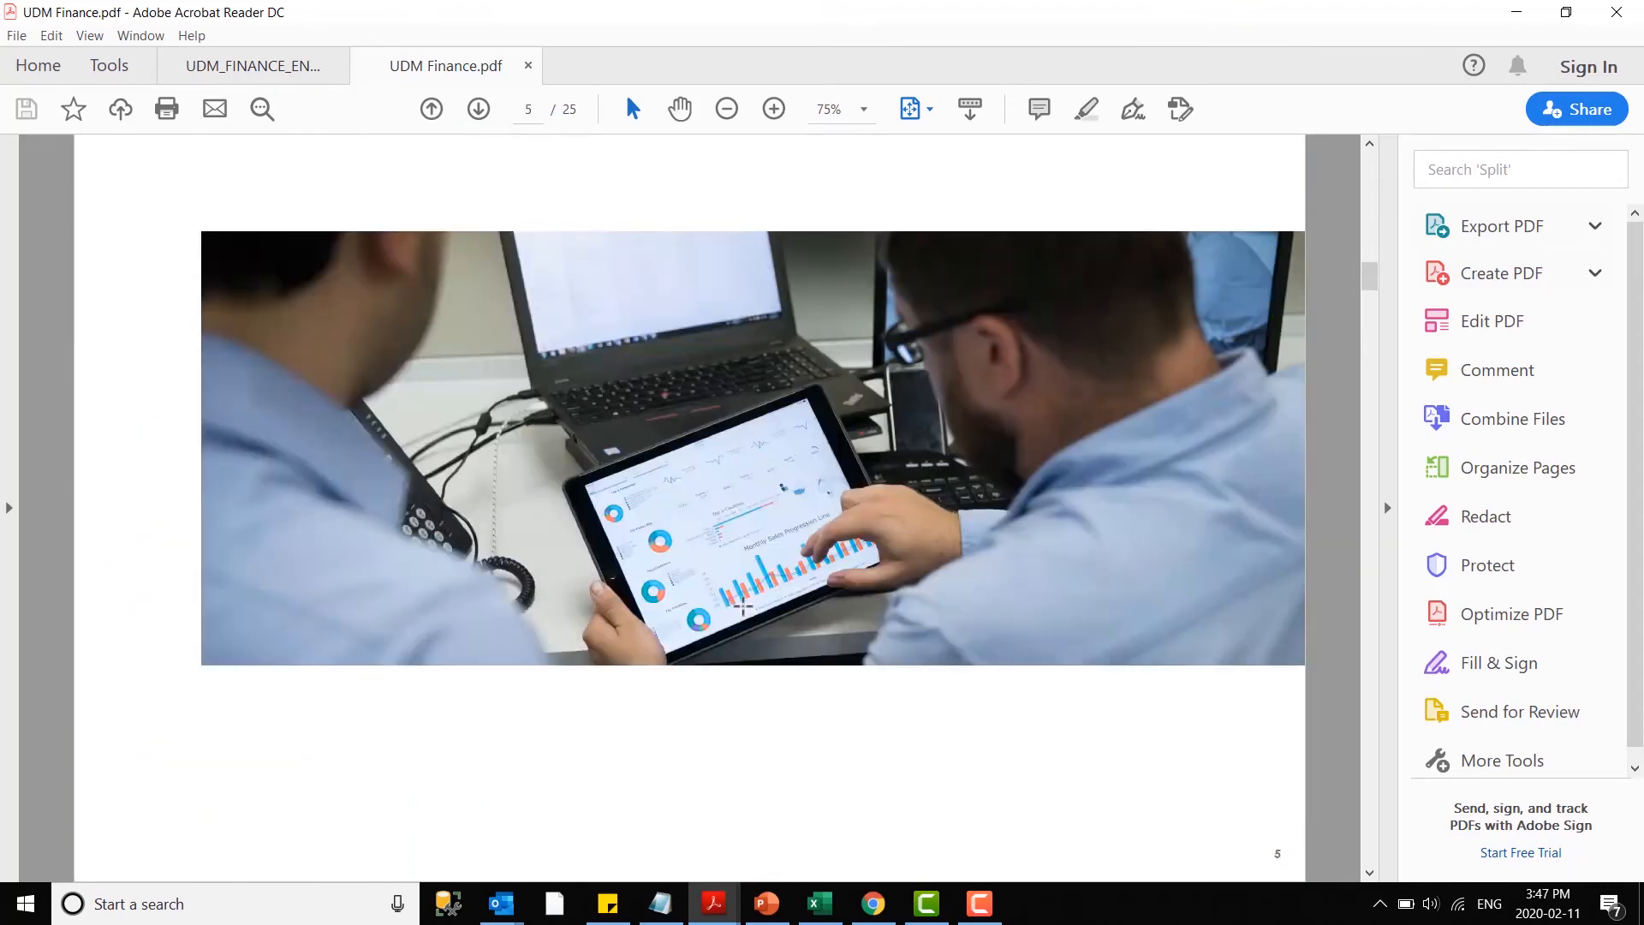
{"action": "scroll", "coordinate": [638, 593], "scroll_direction": "down", "scroll_amount": 1}
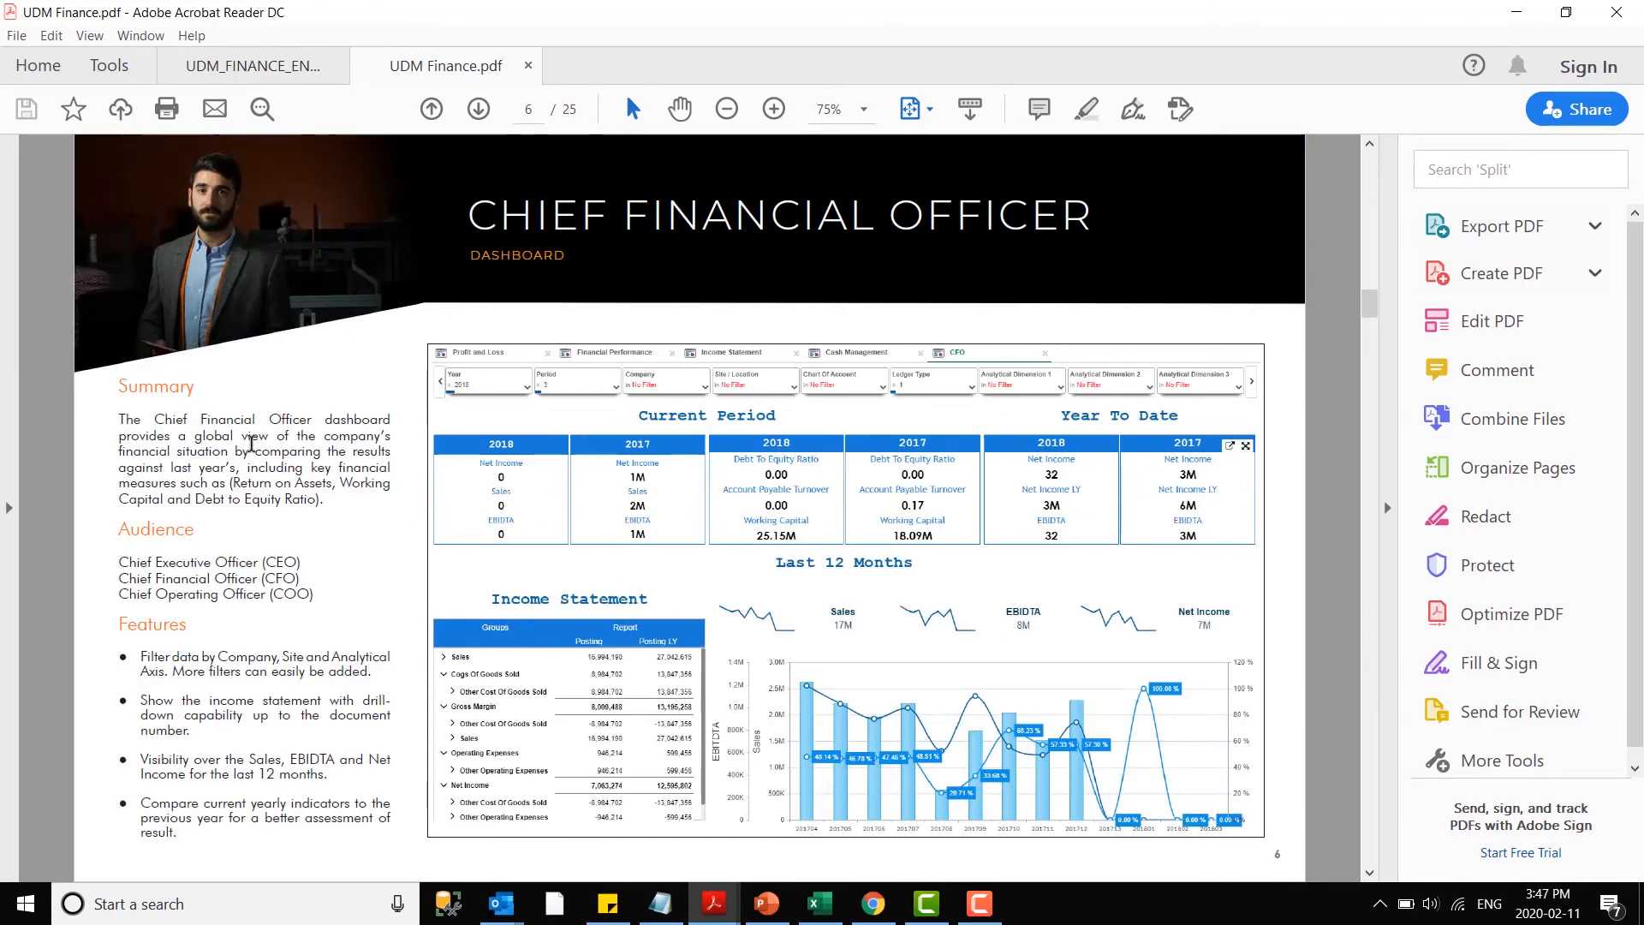
- Page through the Company Overview, Cash Management and Key Performance Indicators pages and return to Sage Enterprise Intelligence
{"action": "scroll", "coordinate": [252, 437], "scroll_direction": "down", "scroll_amount": 1}
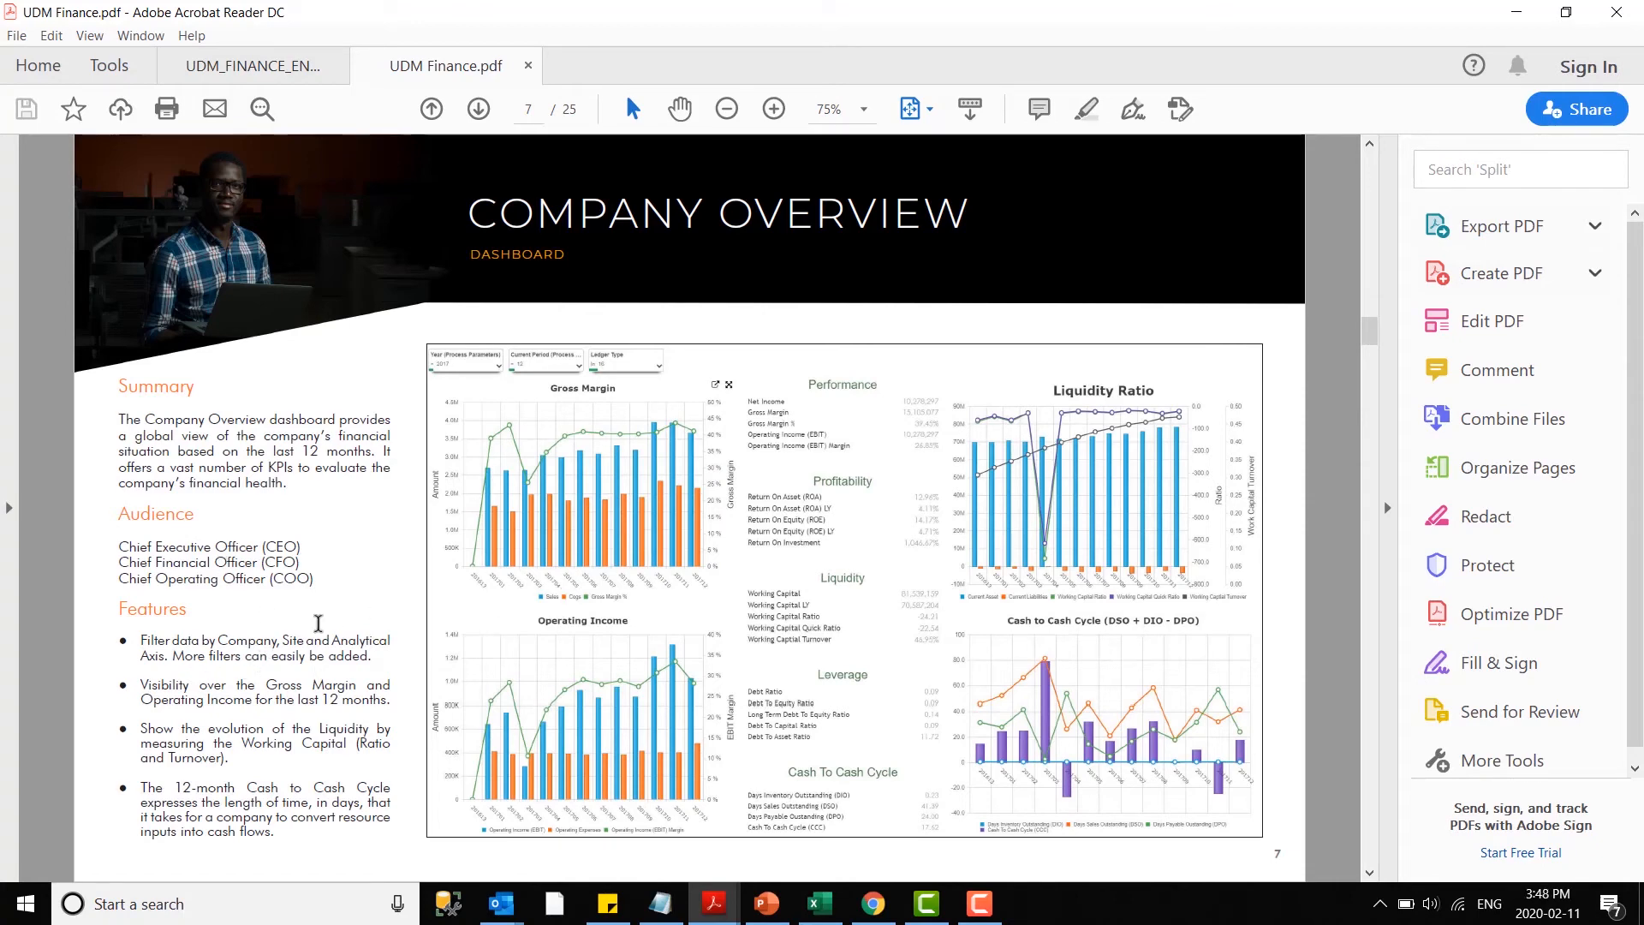
{"action": "scroll", "coordinate": [253, 659], "scroll_direction": "down", "scroll_amount": 1}
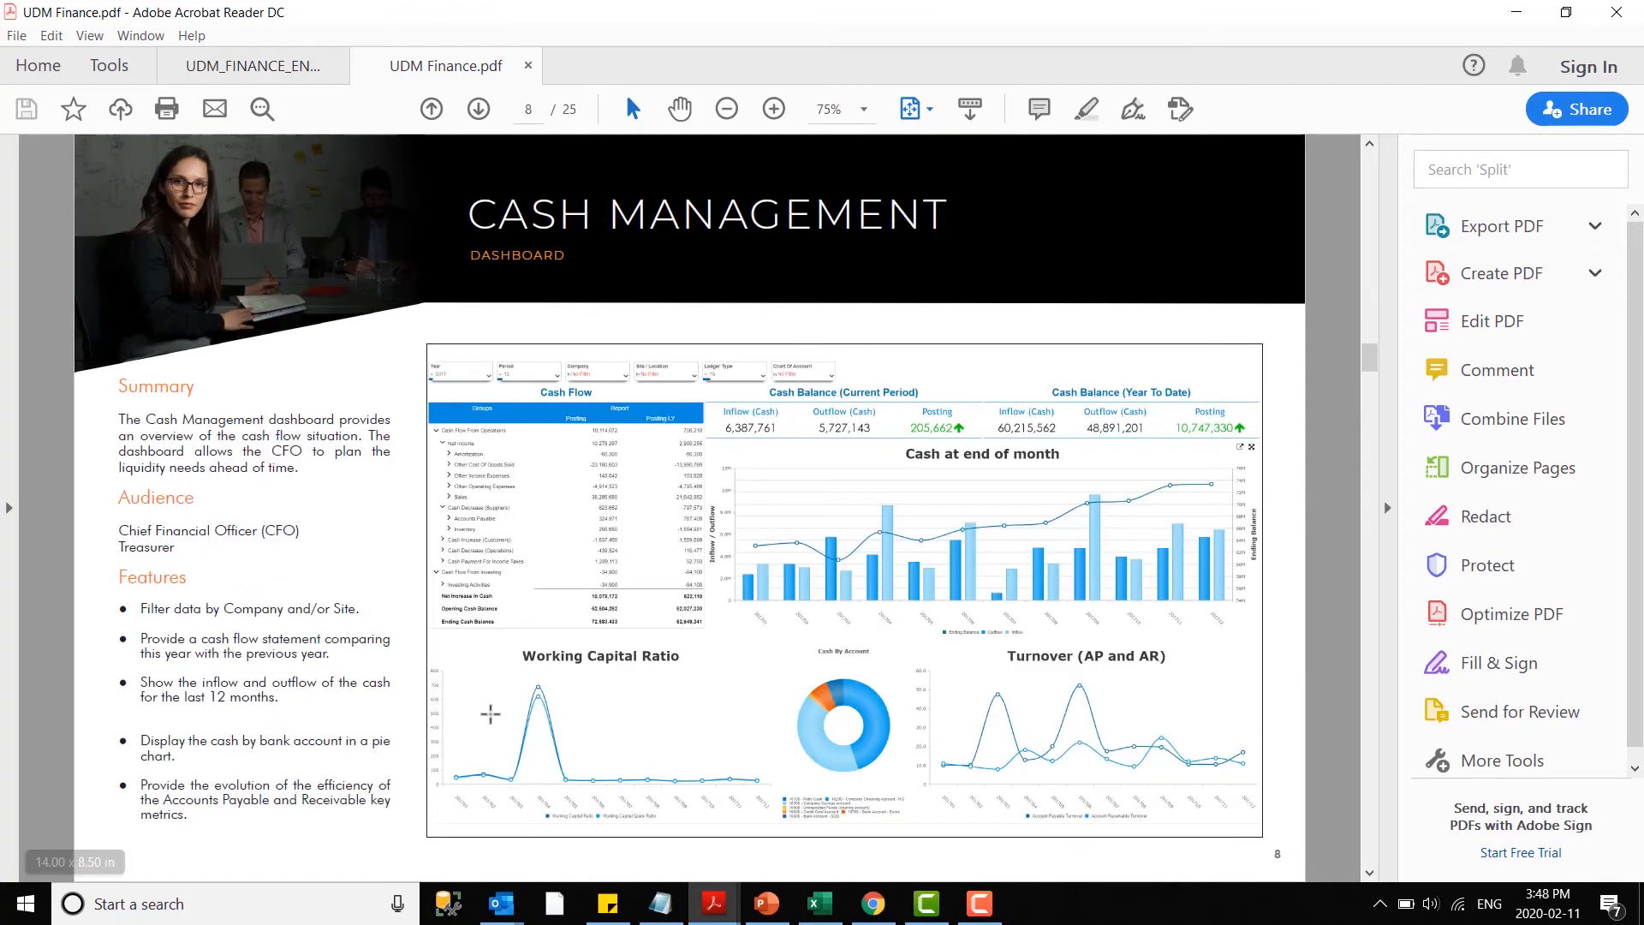
{"action": "scroll", "coordinate": [407, 697], "scroll_direction": "down", "scroll_amount": 1}
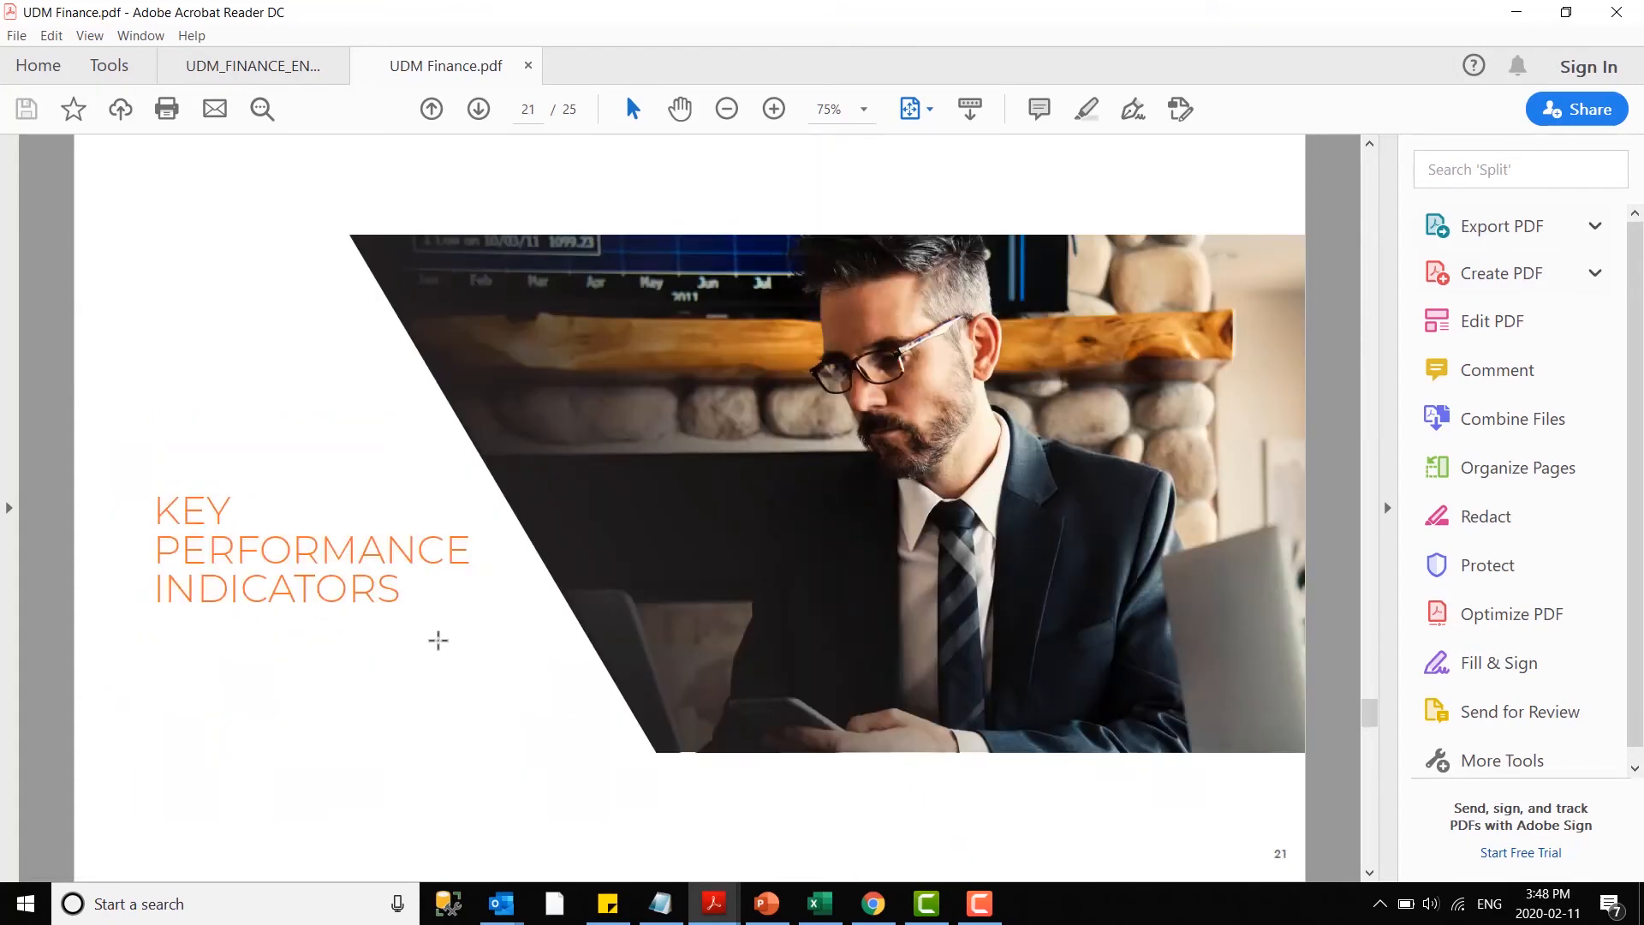
{"action": "scroll", "coordinate": [437, 640], "scroll_direction": "down", "scroll_amount": 1}
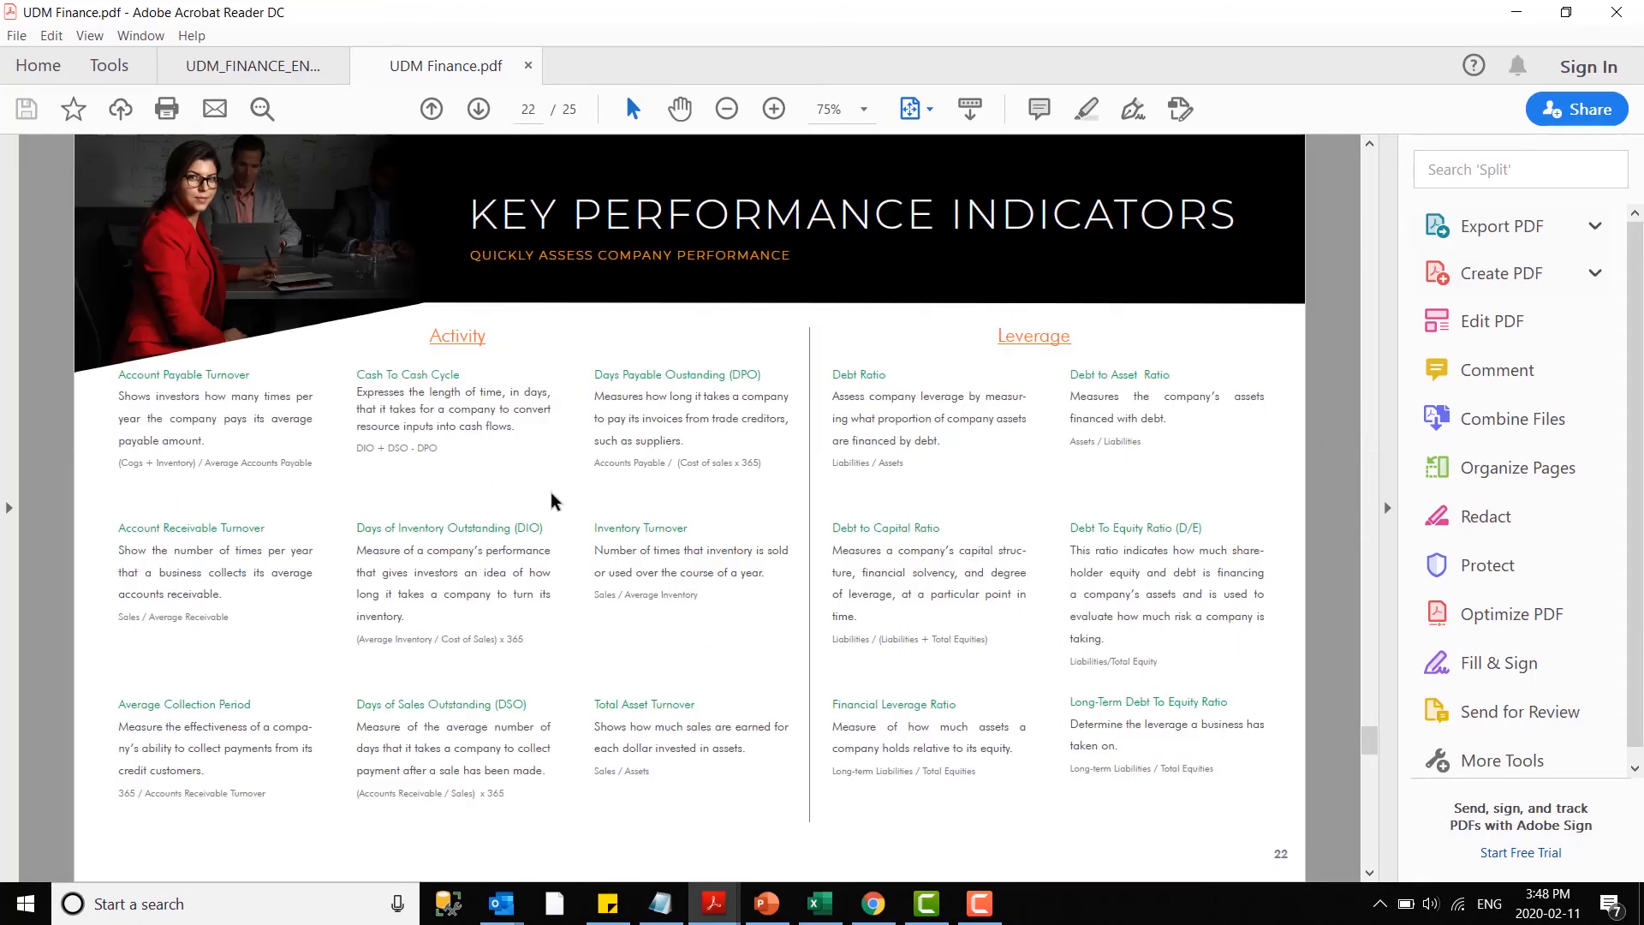
{"action": "scroll", "coordinate": [548, 572], "scroll_direction": "down", "scroll_amount": 1}
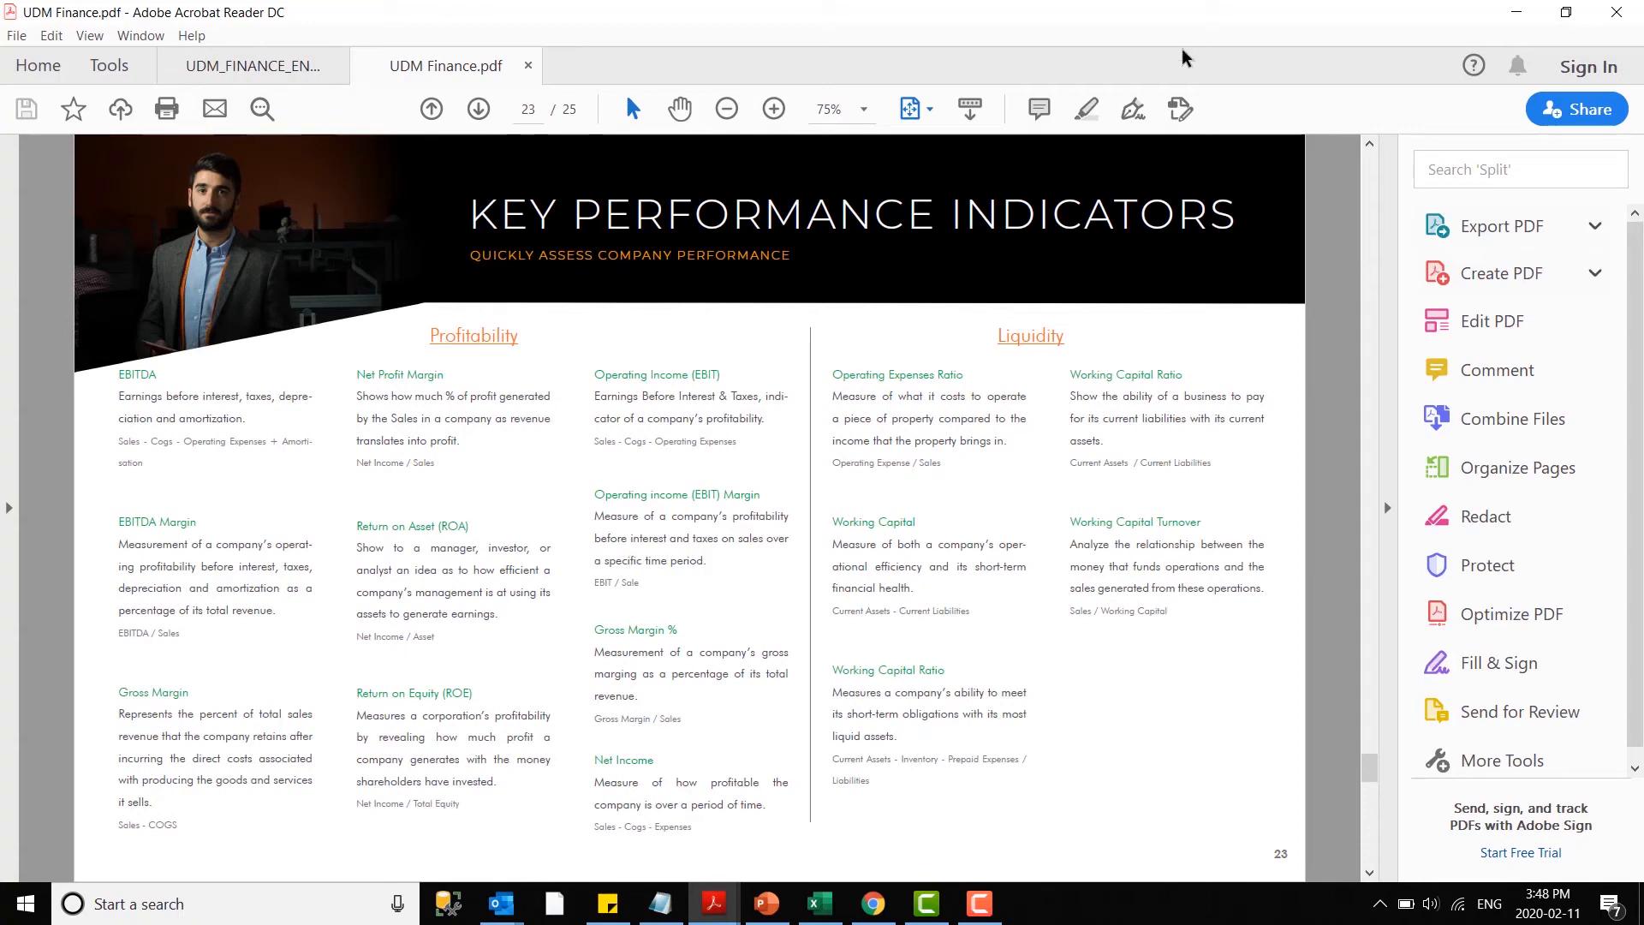
{"action": "left_click", "coordinate": [1516, 12]}
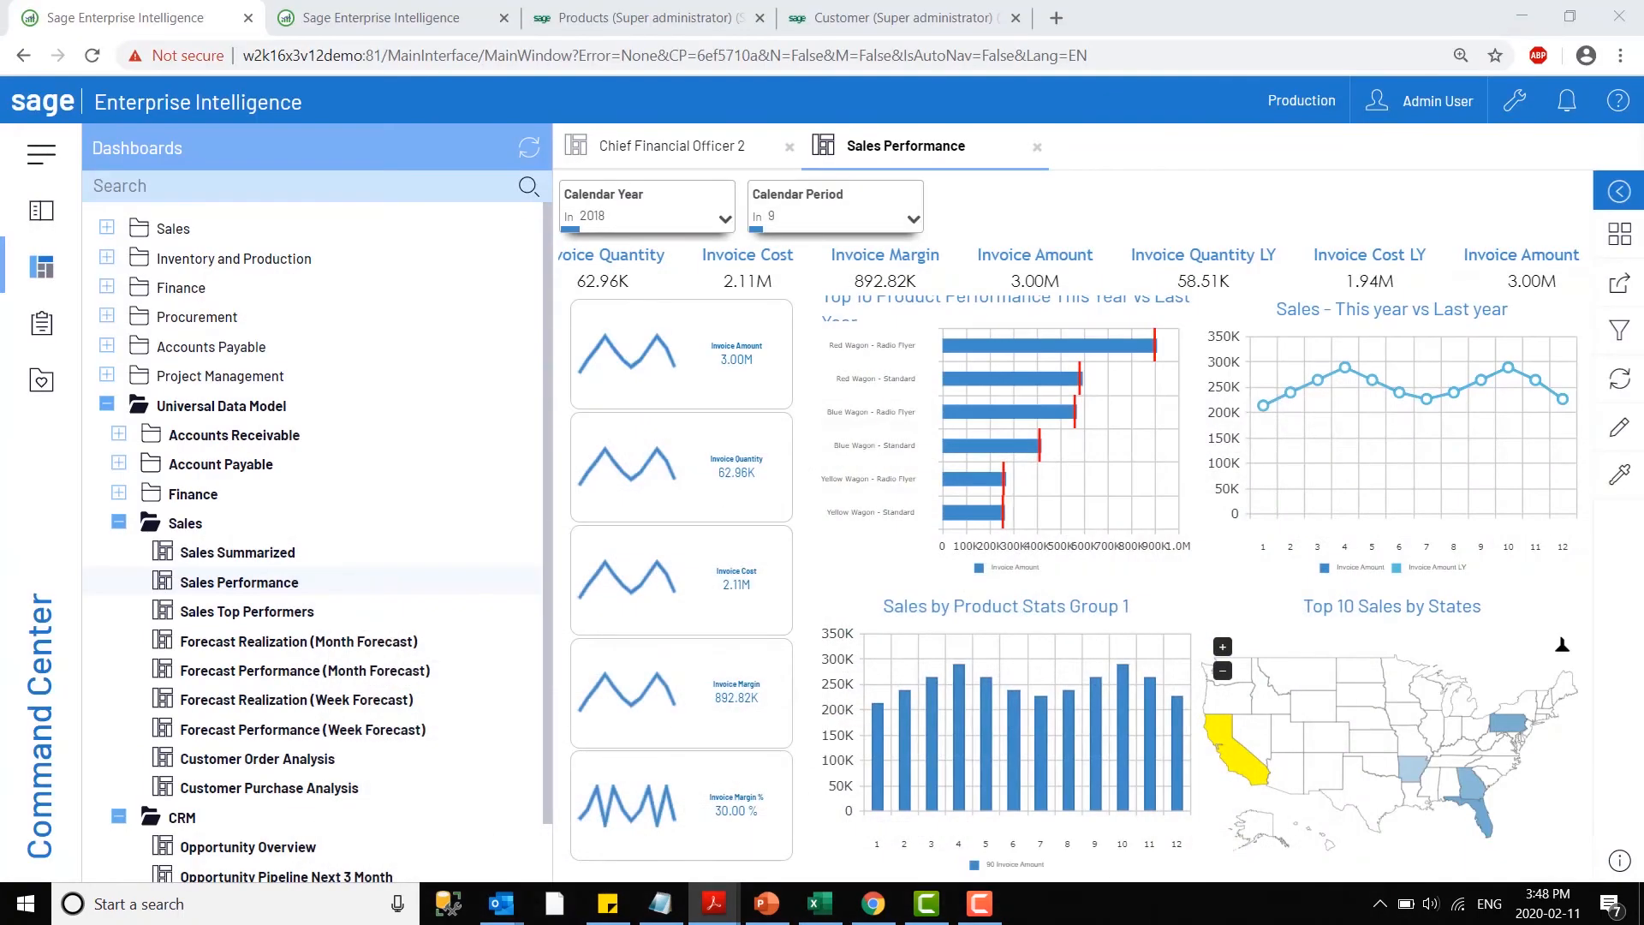
- Open the Income Statemenmt report from the Finance folder of the Universal Data Model reports and hide the report list
{"action": "left_click", "coordinate": [50, 290]}
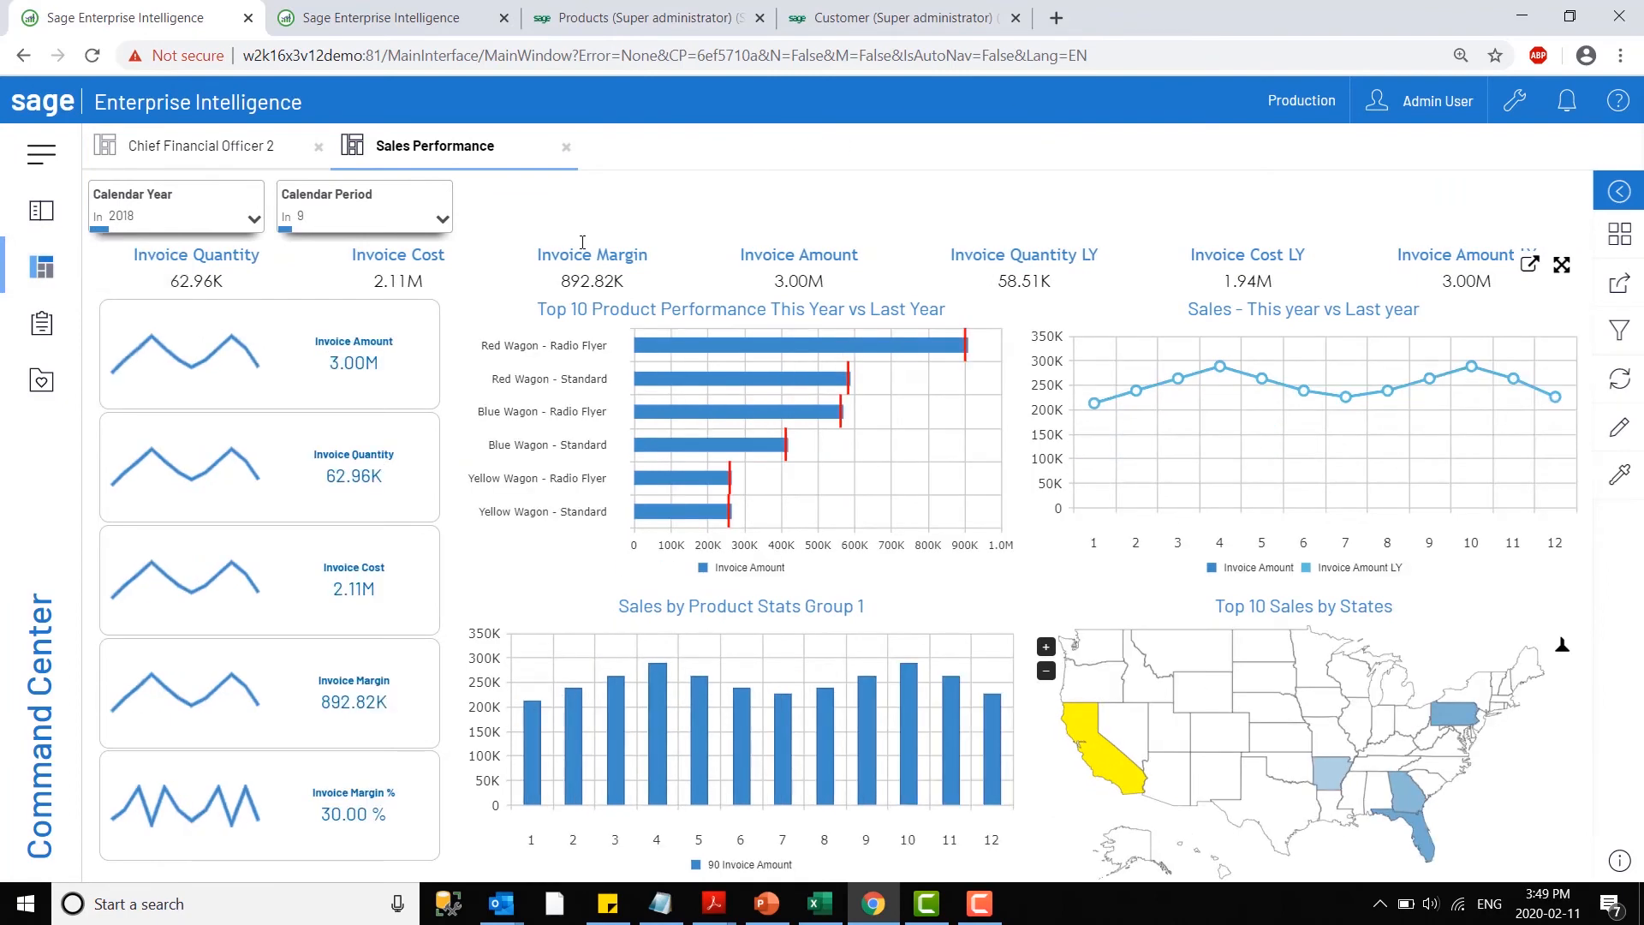
{"action": "left_click", "coordinate": [32, 337]}
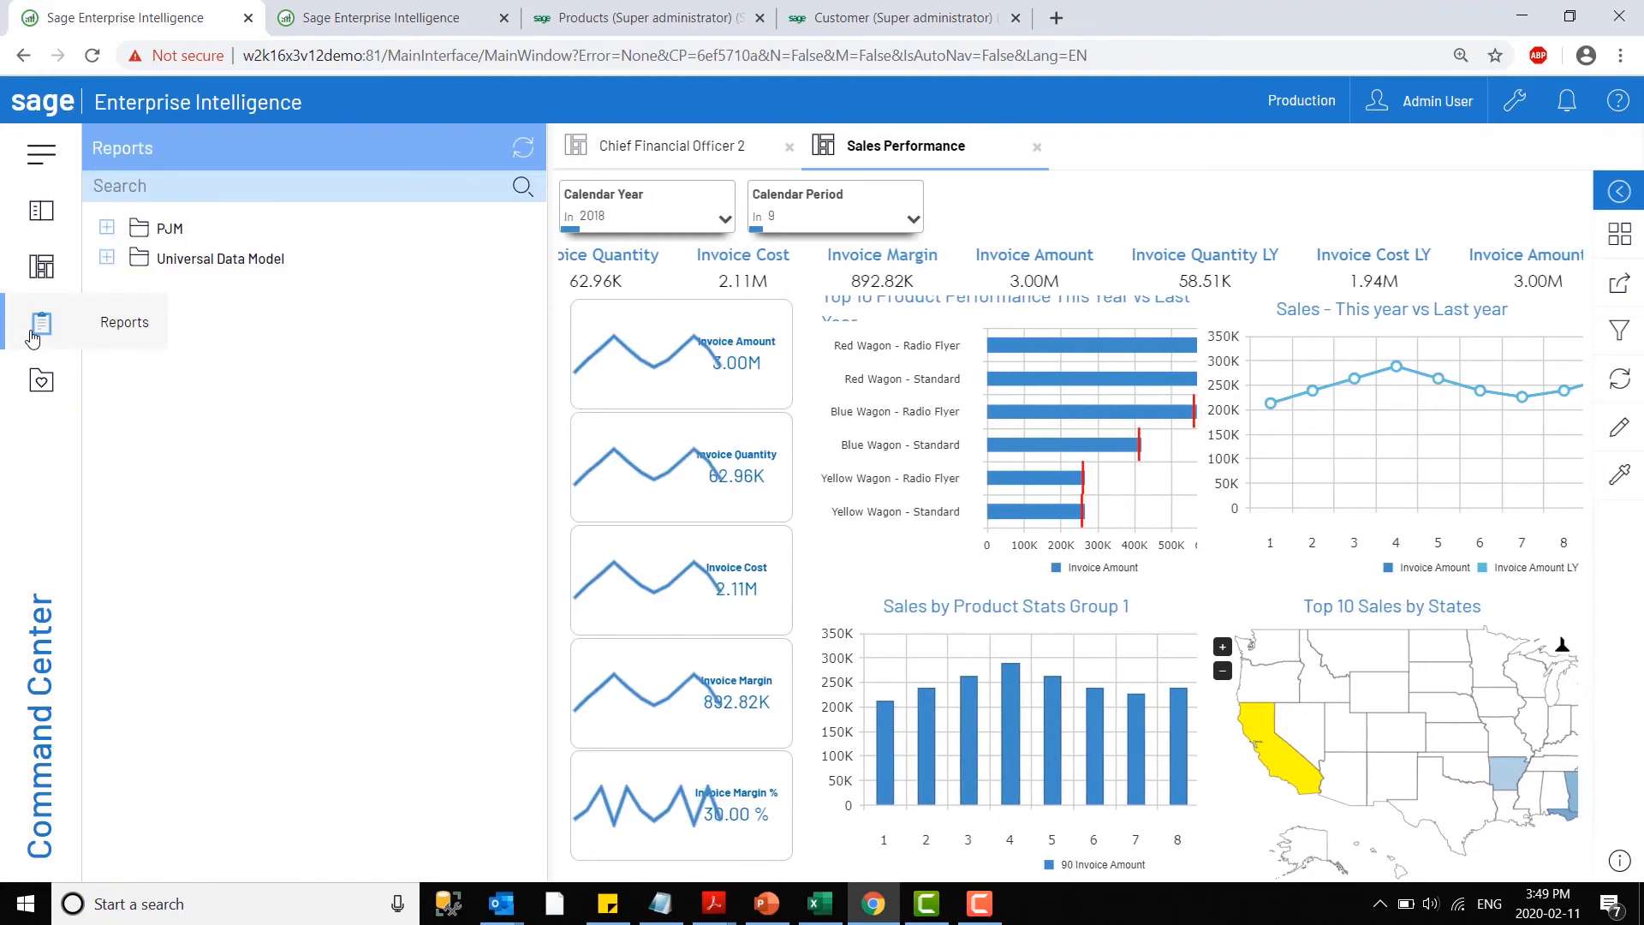
{"action": "left_click", "coordinate": [107, 258]}
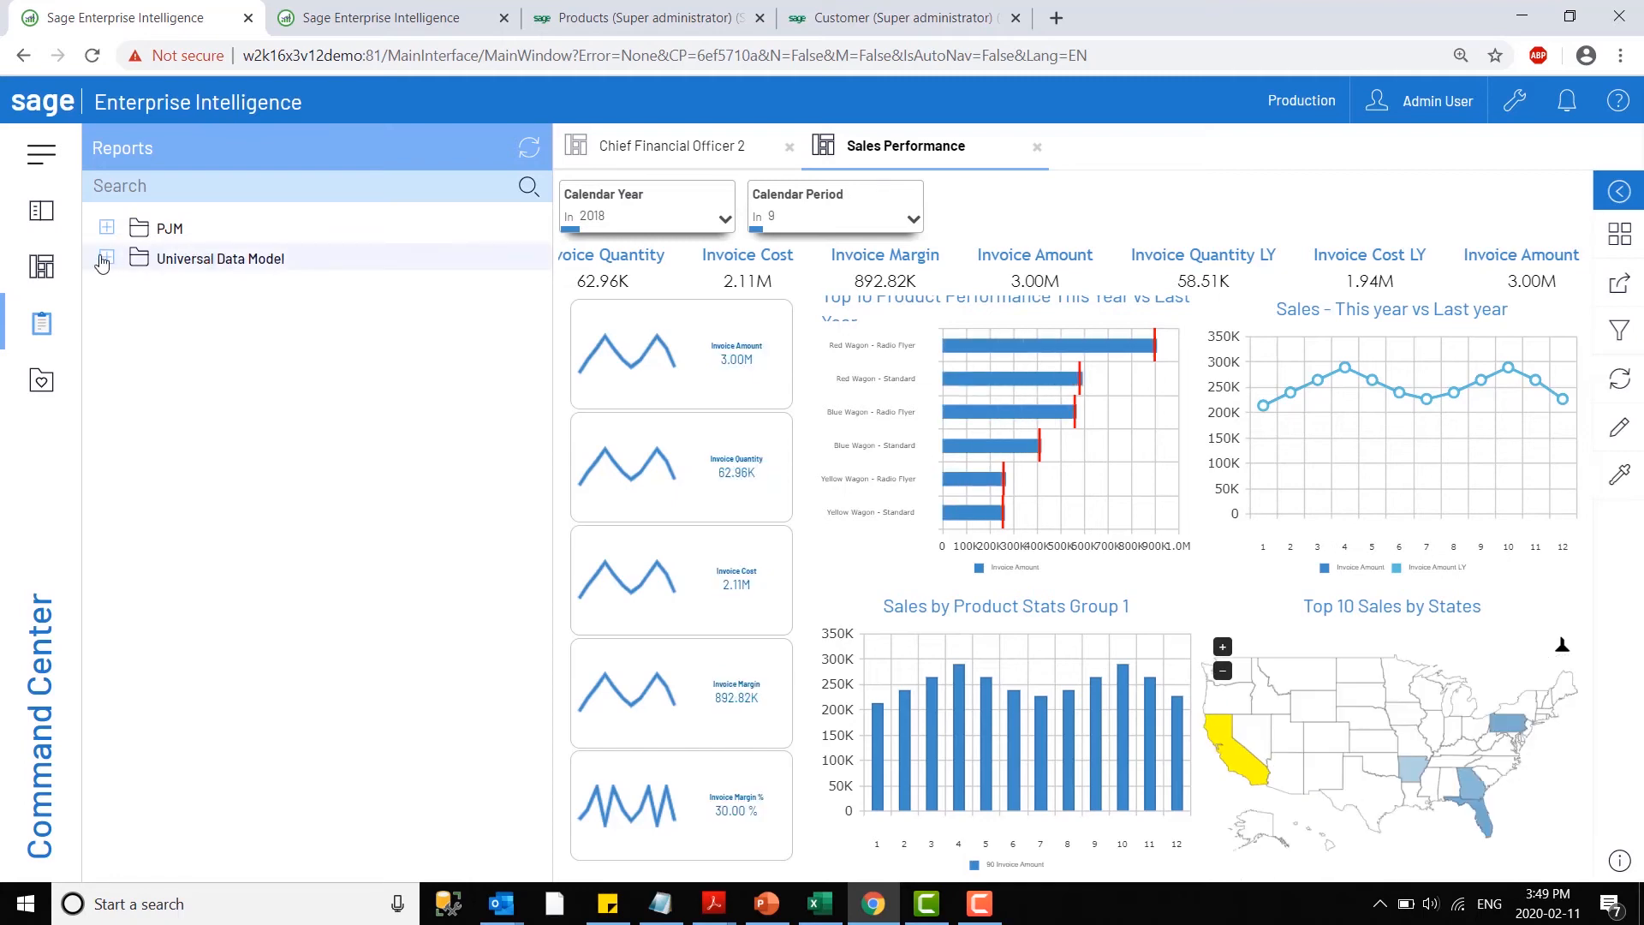
{"action": "left_click", "coordinate": [120, 288]}
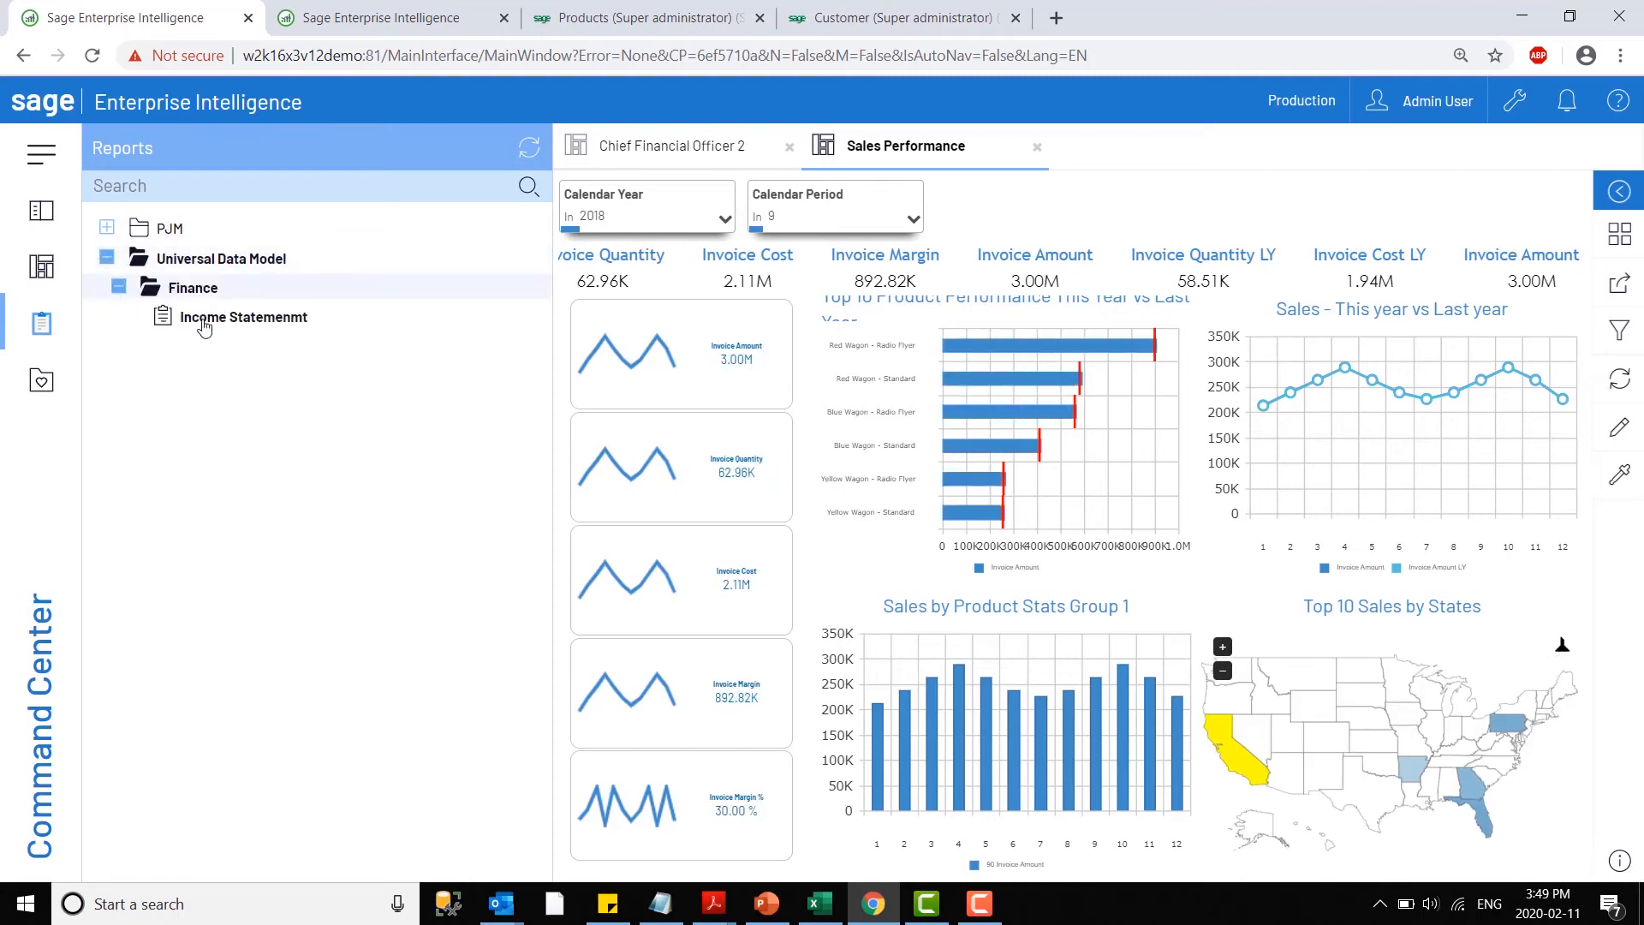
{"action": "left_click", "coordinate": [199, 318]}
{"action": "left_click", "coordinate": [72, 343]}
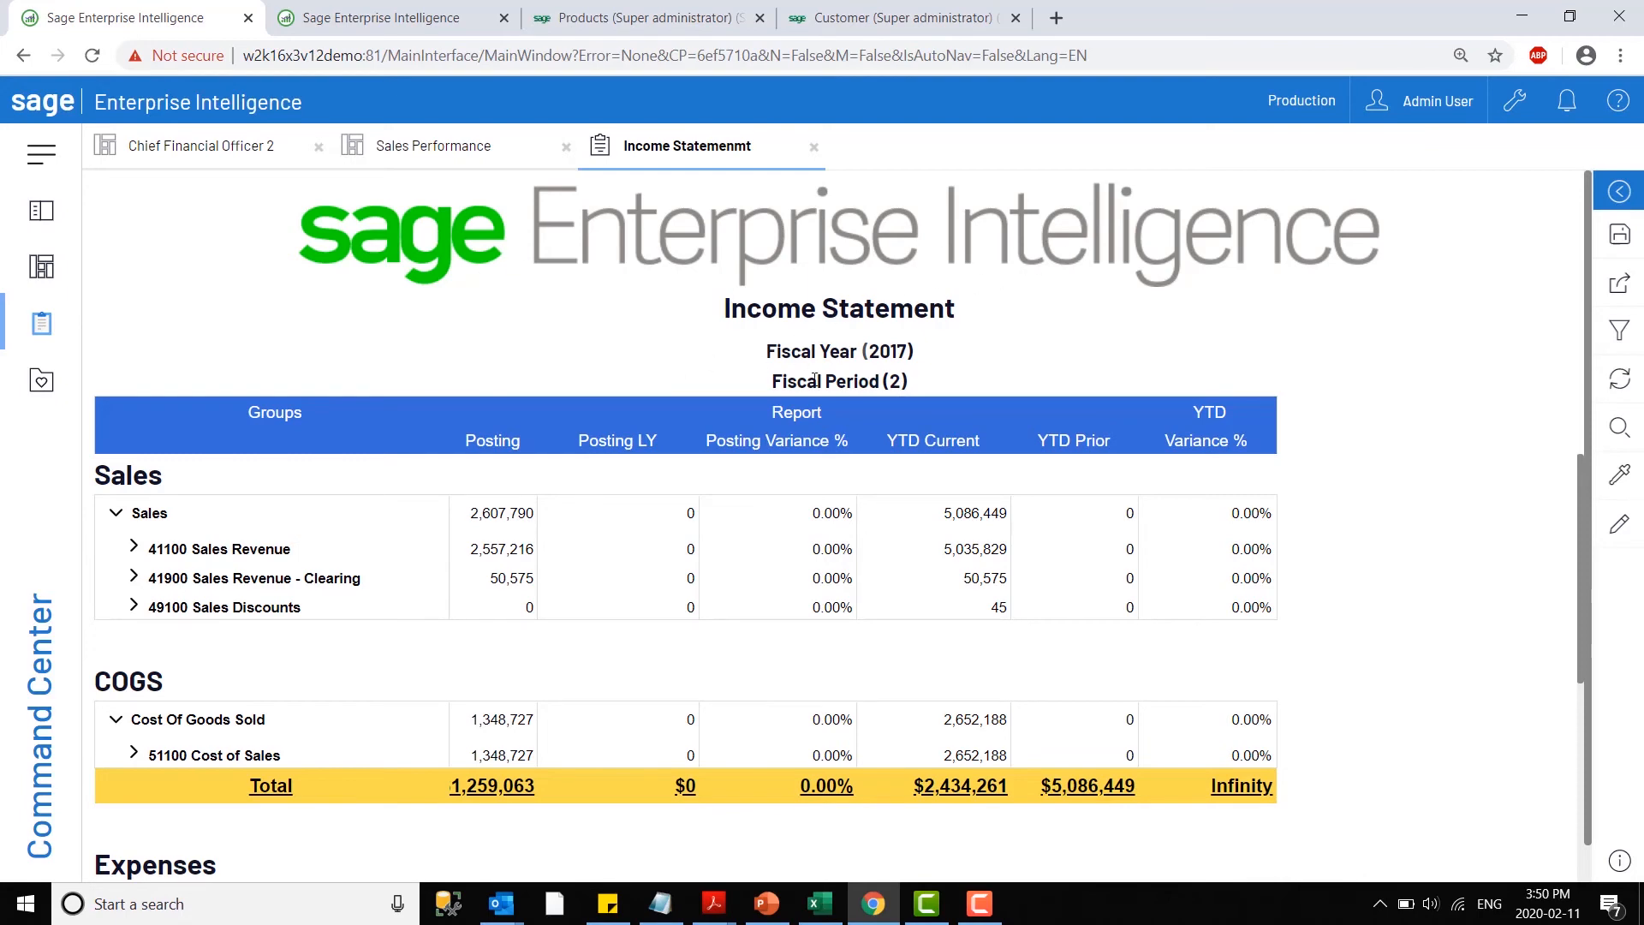
- Look through the COGS and Expenses sections of the income statement and put the report in edit mode
{"action": "scroll", "coordinate": [638, 544], "scroll_direction": "down", "scroll_amount": 2}
{"action": "scroll", "coordinate": [473, 602], "scroll_direction": "down", "scroll_amount": 1}
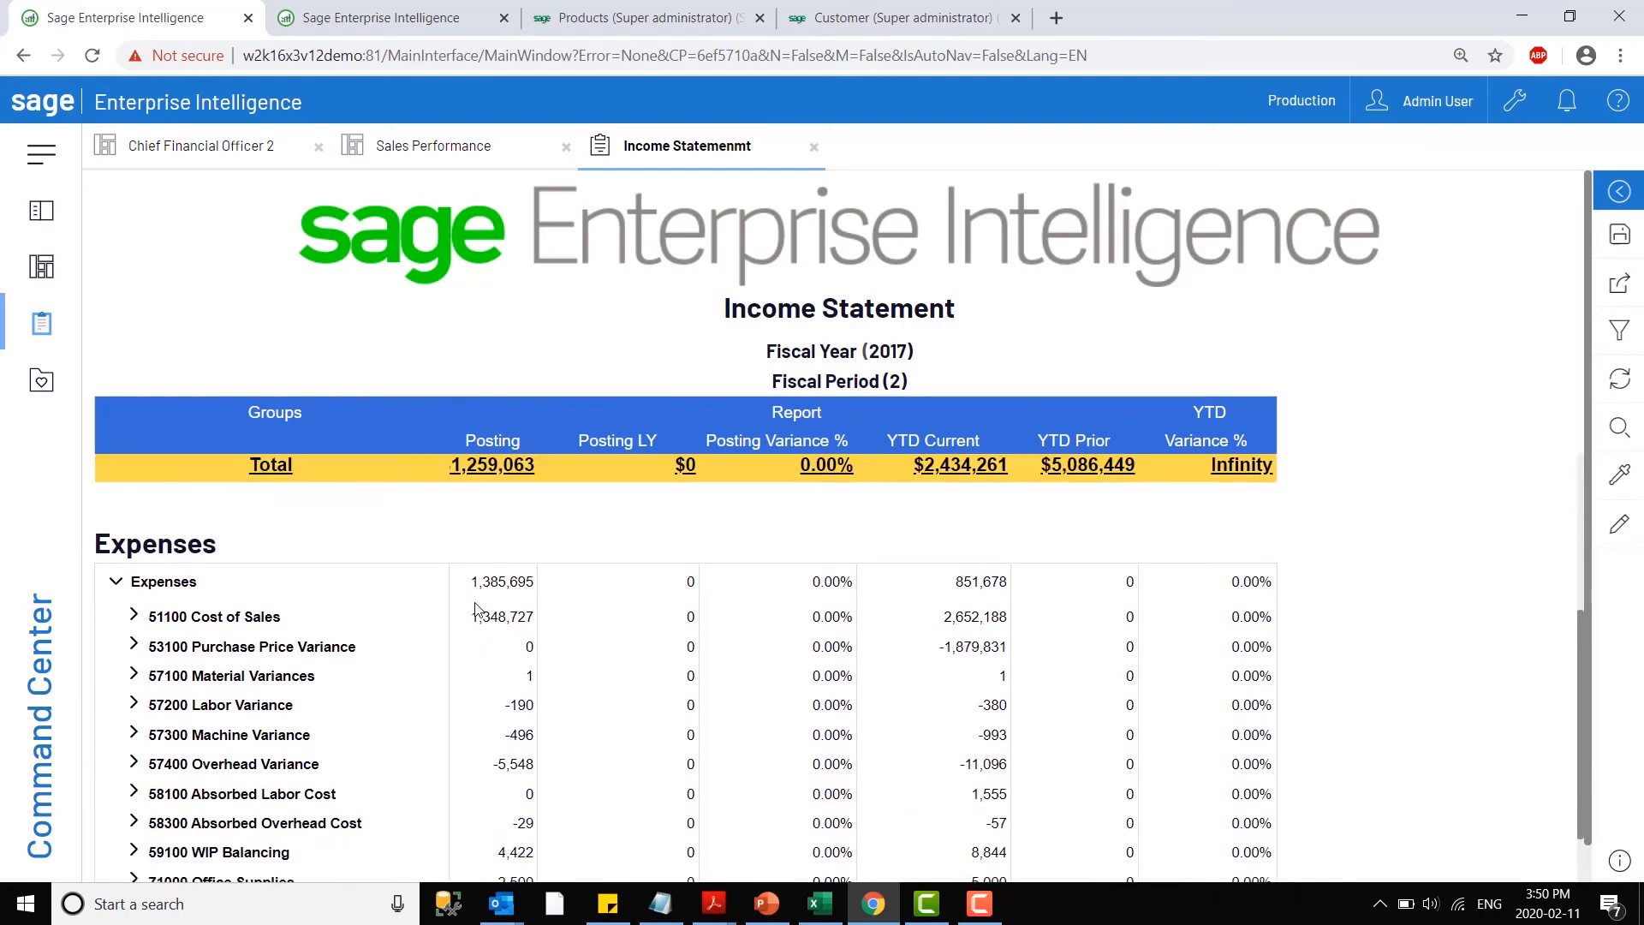
{"action": "scroll", "coordinate": [482, 613], "scroll_direction": "down", "scroll_amount": 2}
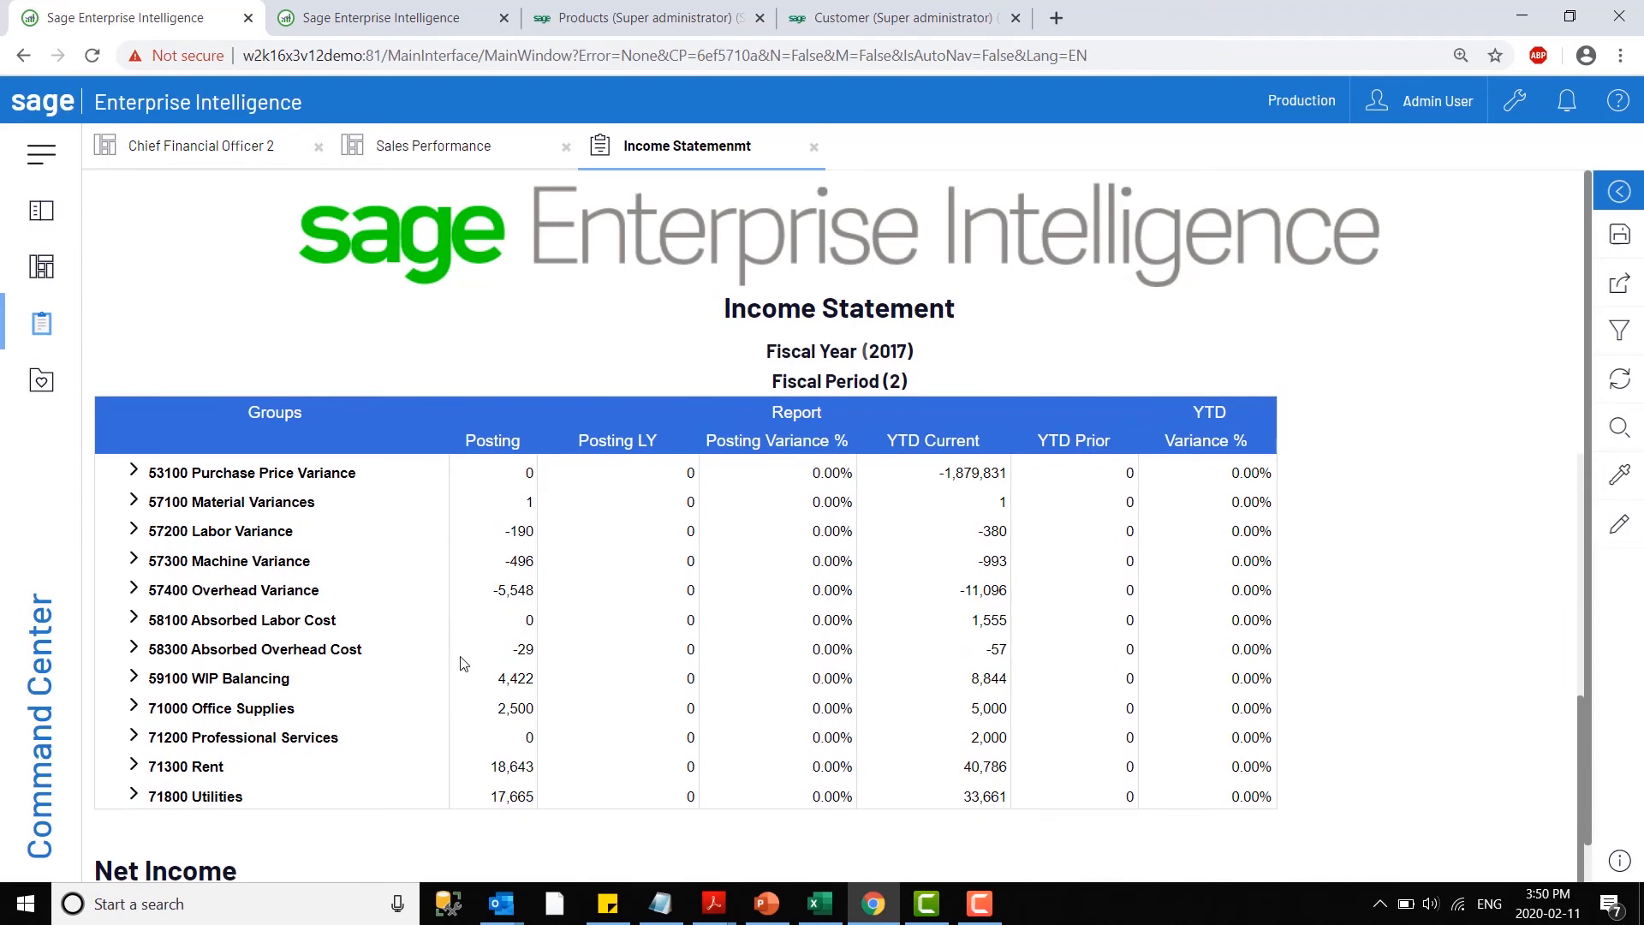
{"action": "scroll", "coordinate": [437, 642], "scroll_direction": "up", "scroll_amount": 3}
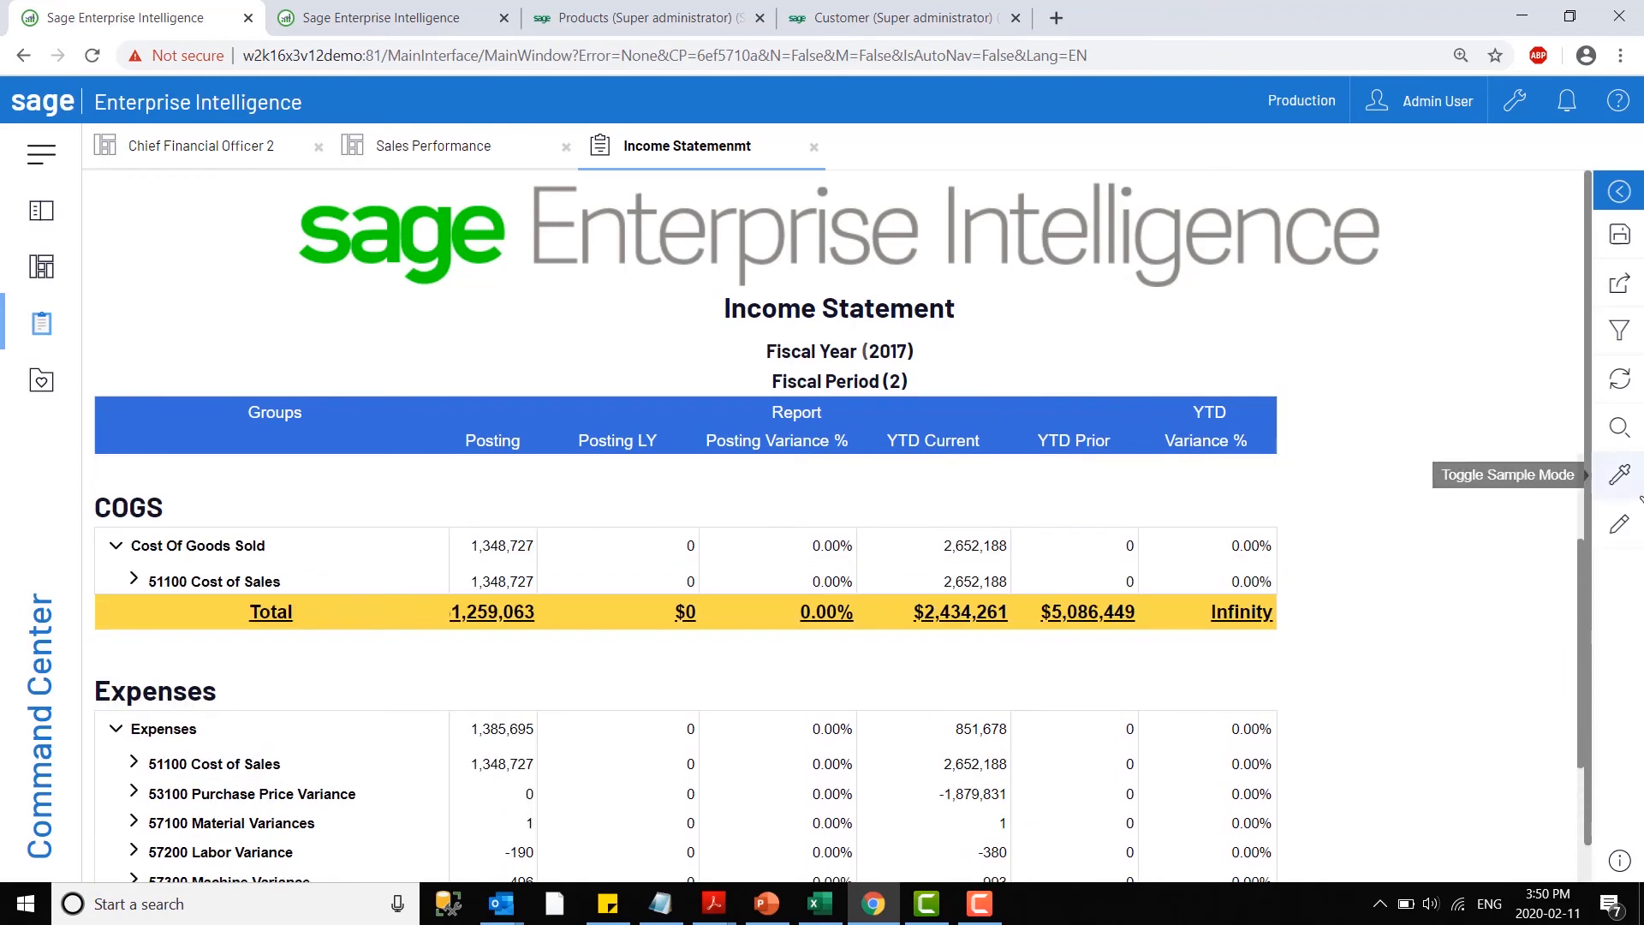
{"action": "left_click", "coordinate": [1619, 525]}
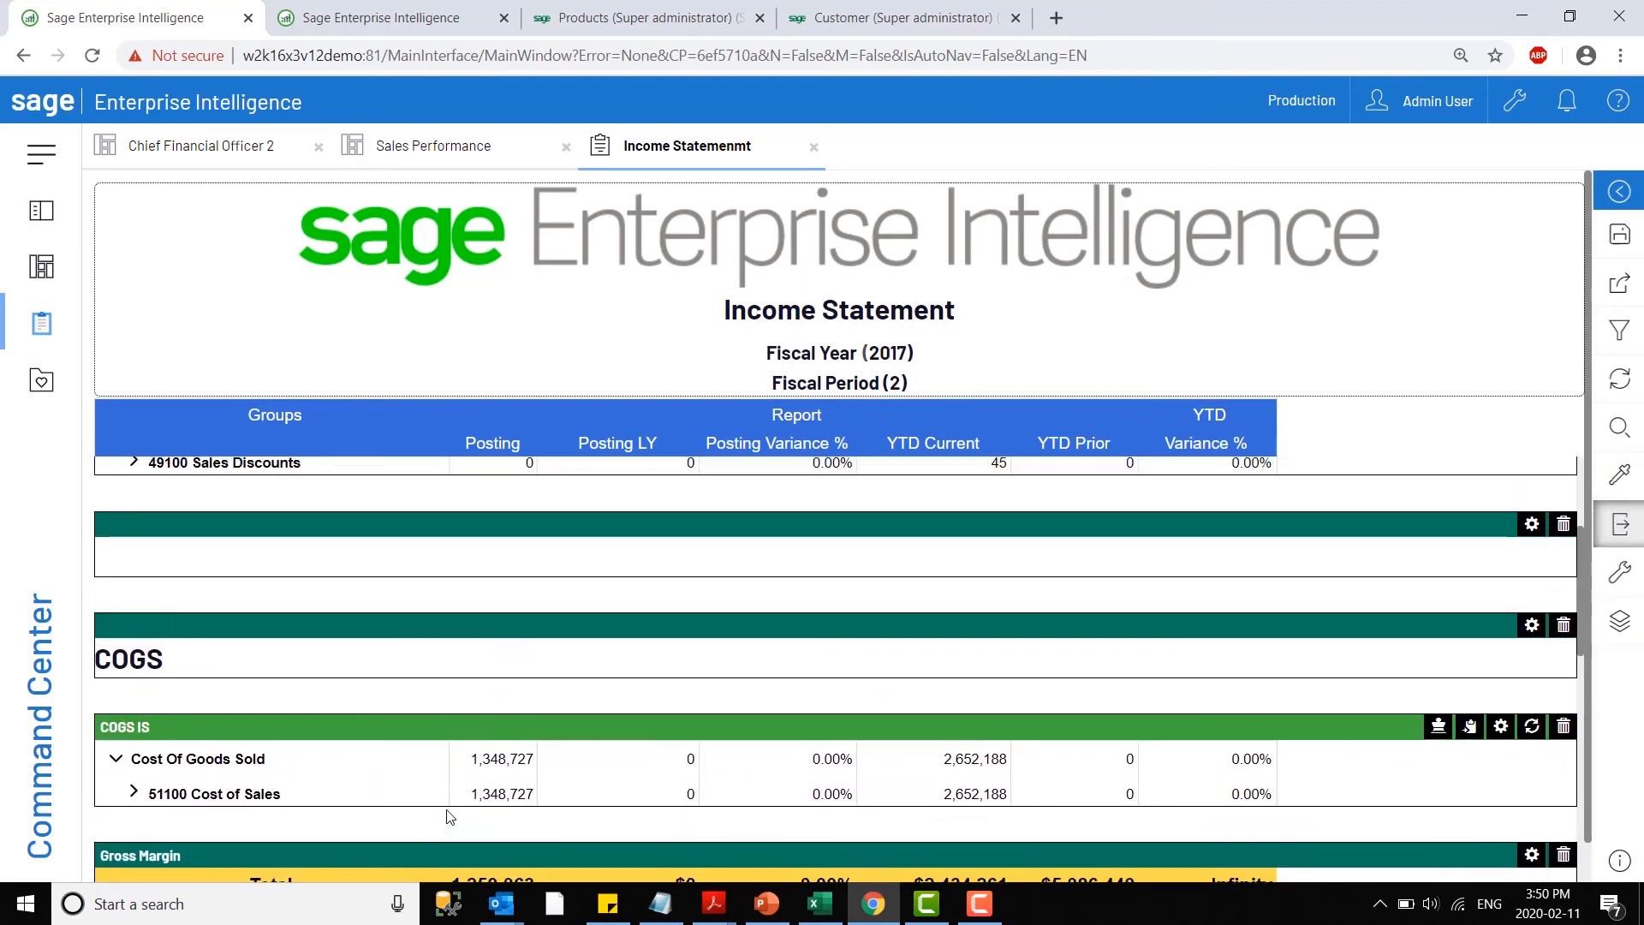
- Inspect the format and script of Report Posting Variance % in the Gross Margin total and leave edit mode without changes
{"action": "scroll", "coordinate": [531, 715], "scroll_direction": "down", "scroll_amount": 1}
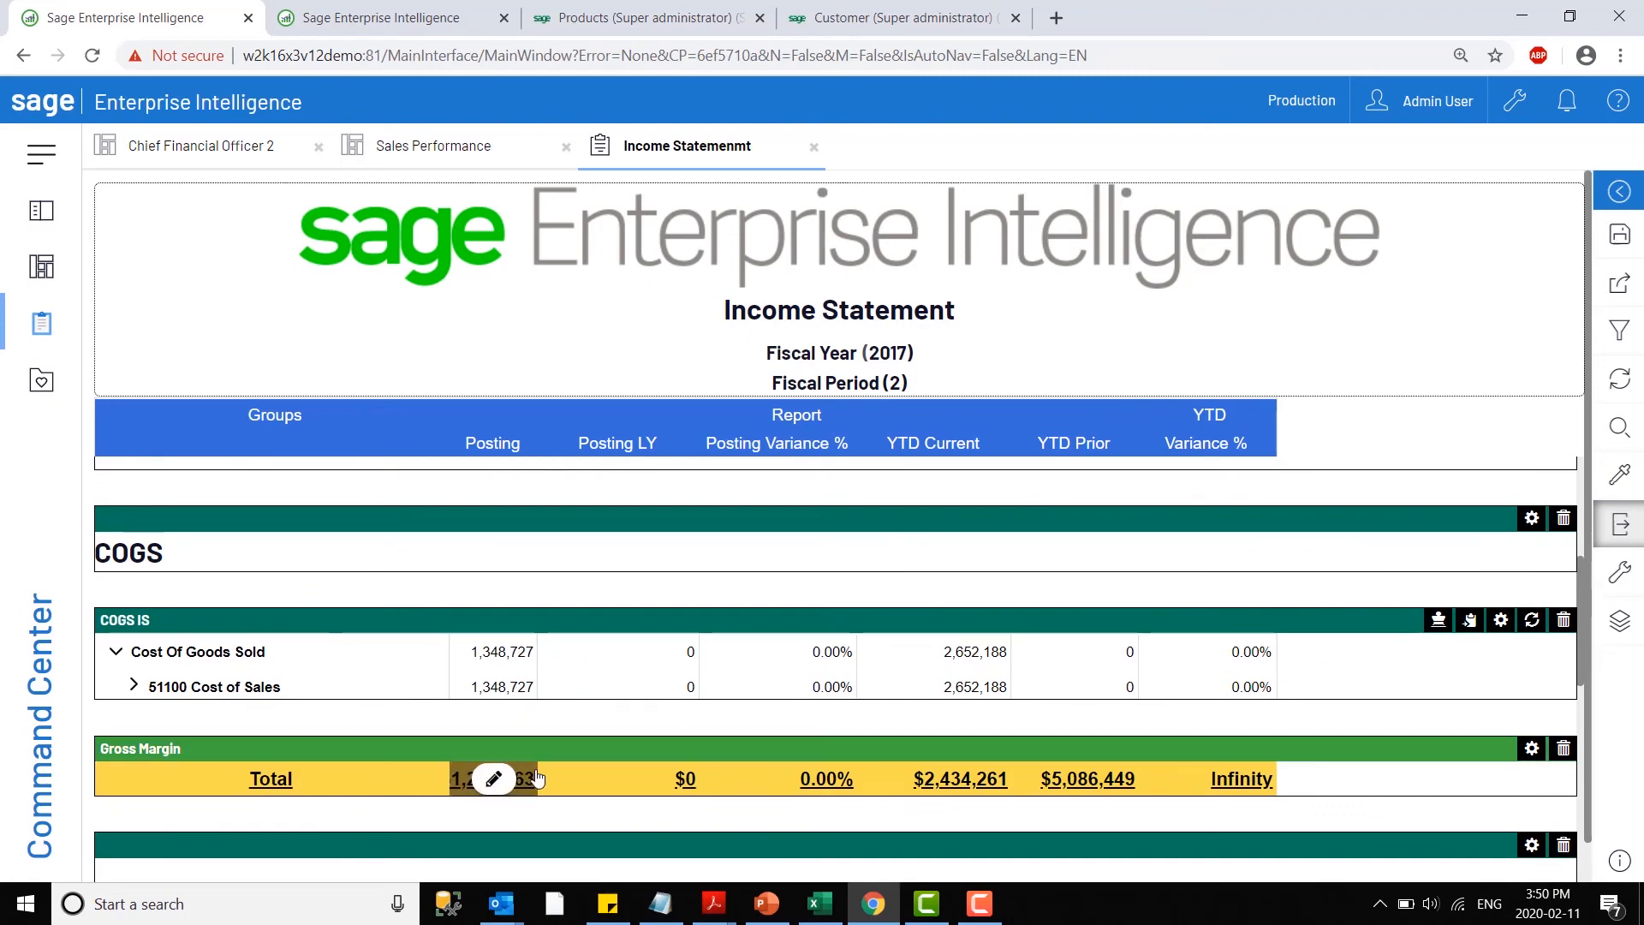
{"action": "mouse_move", "coordinate": [623, 779]}
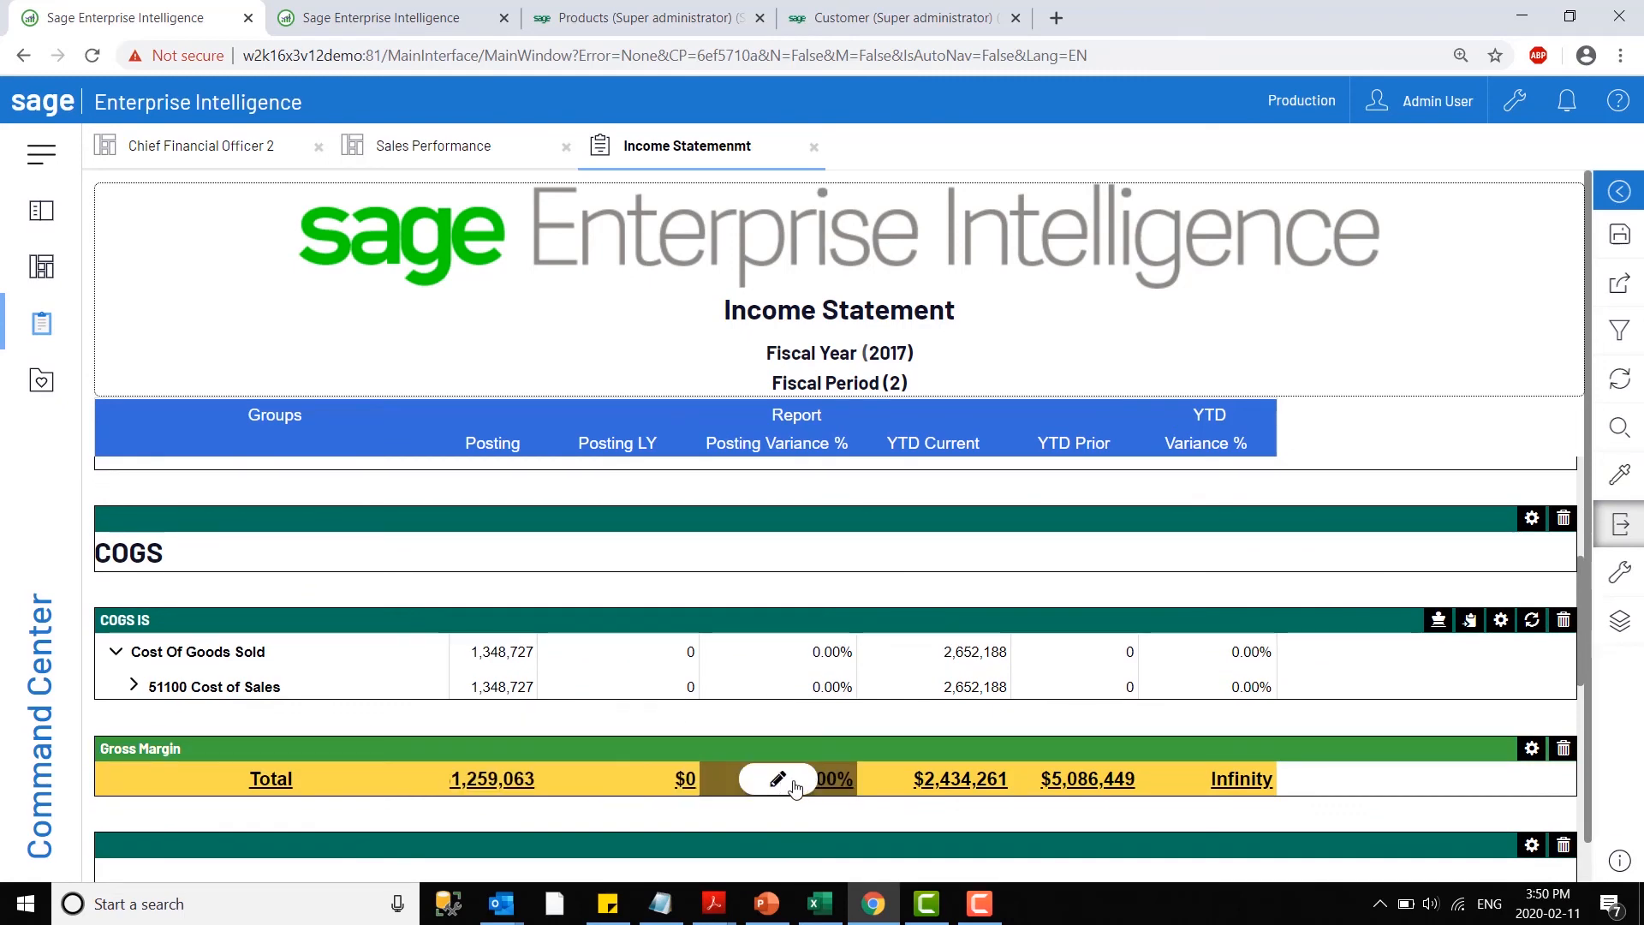
{"action": "left_click", "coordinate": [778, 781]}
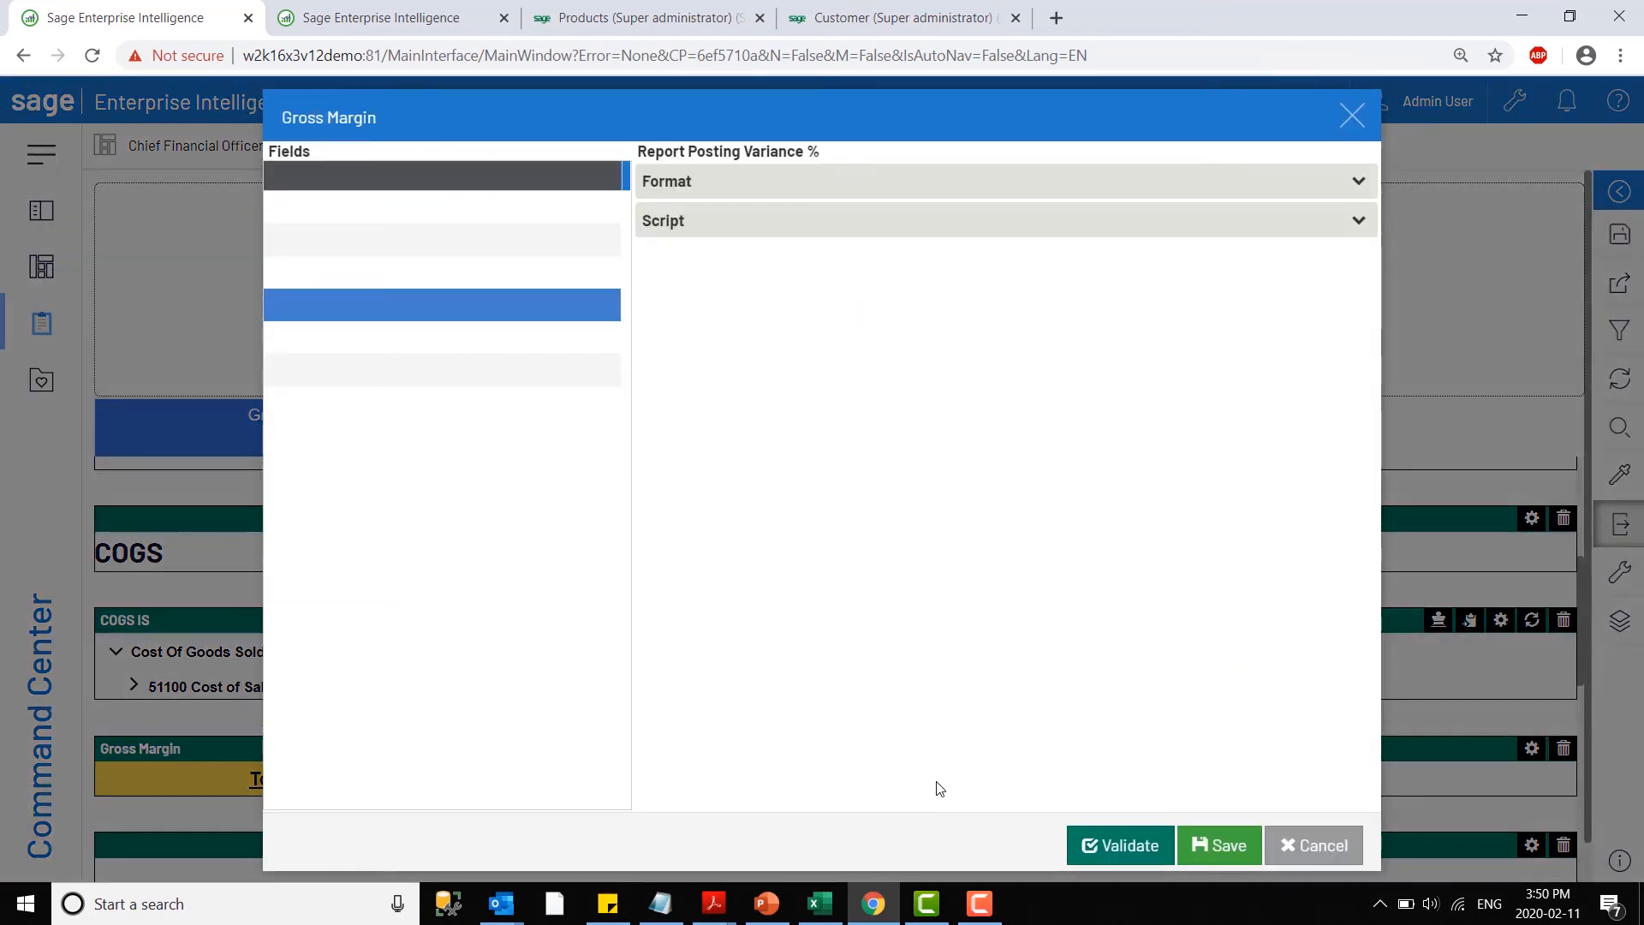
{"action": "left_click", "coordinate": [779, 199]}
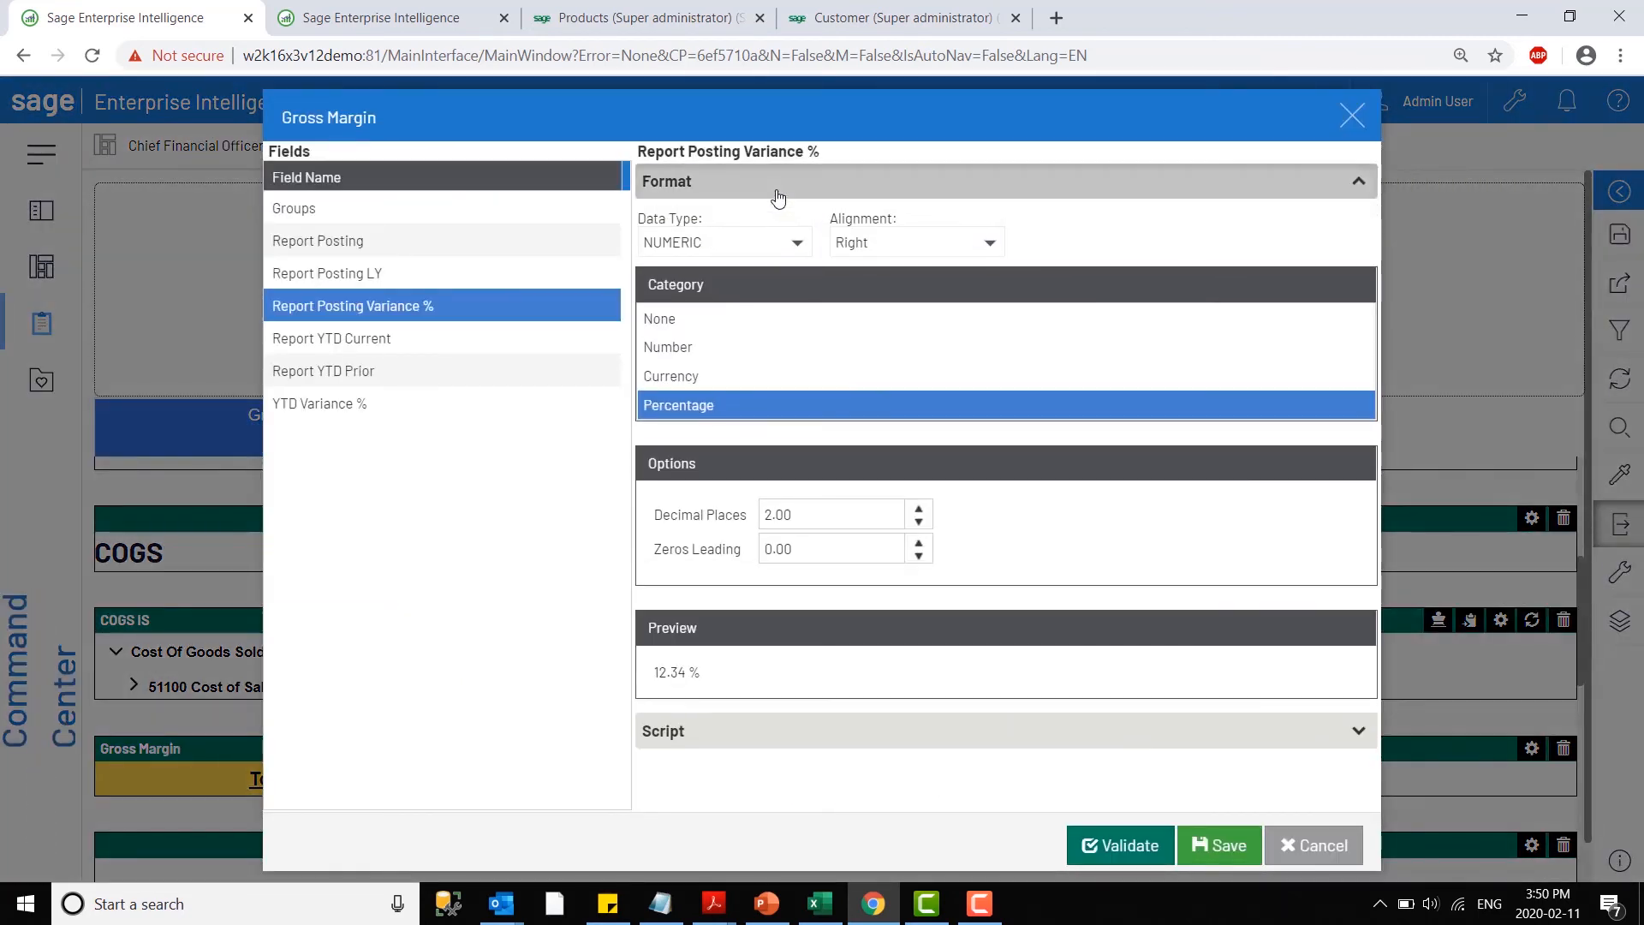
{"action": "left_click", "coordinate": [774, 195]}
{"action": "left_click", "coordinate": [733, 224]}
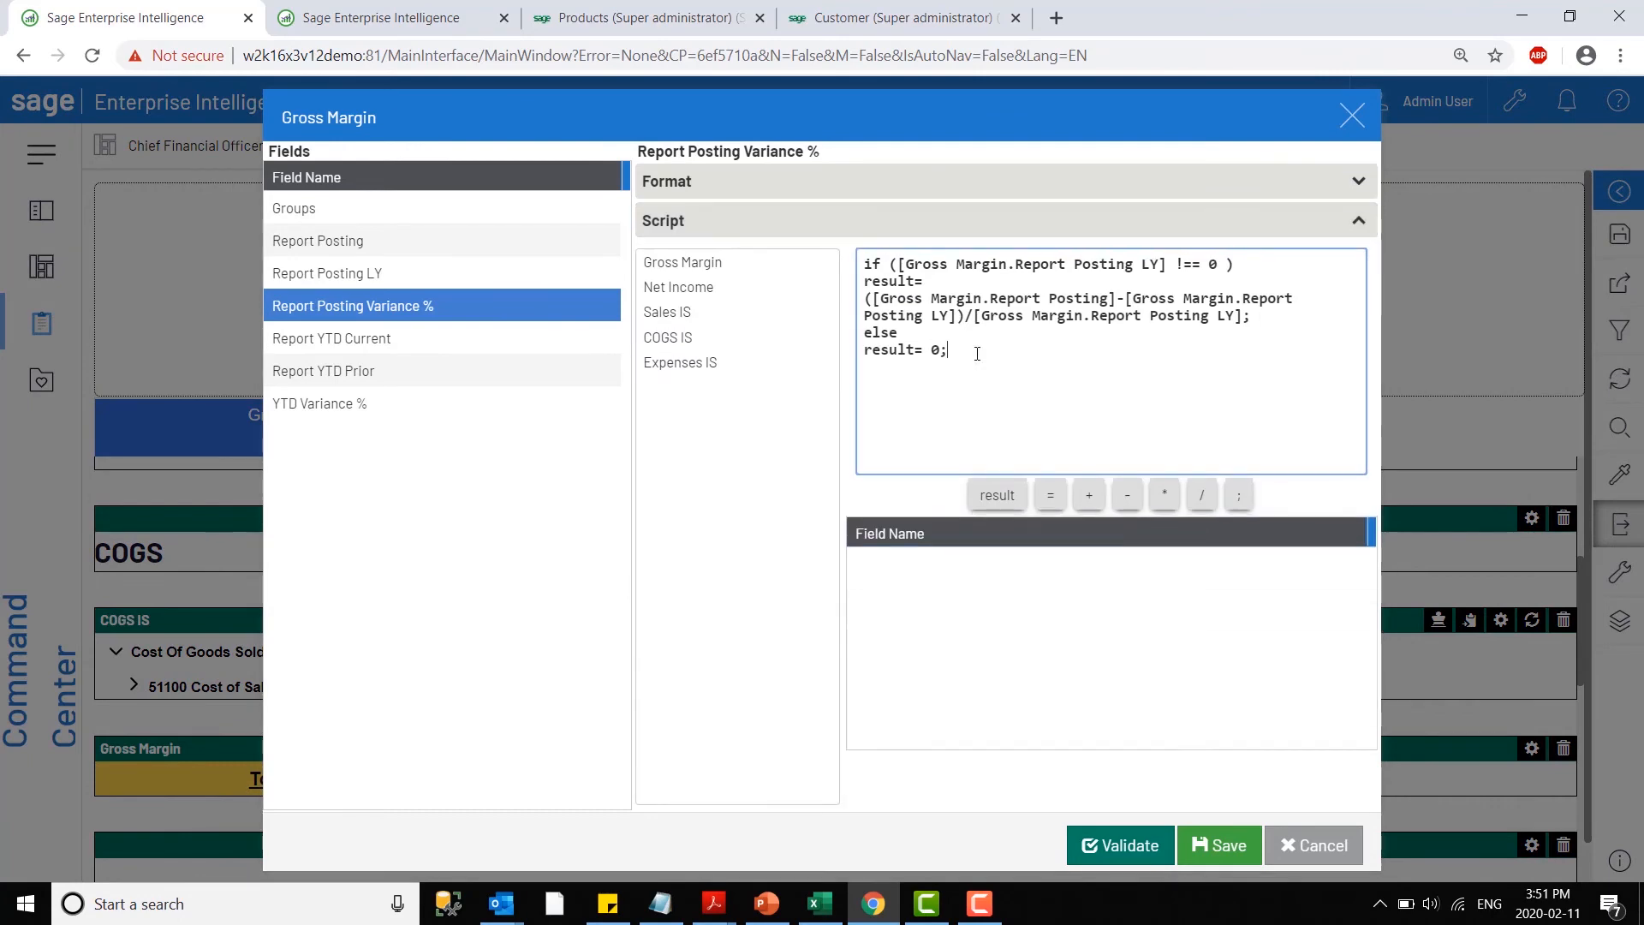
{"action": "left_click", "coordinate": [1352, 116]}
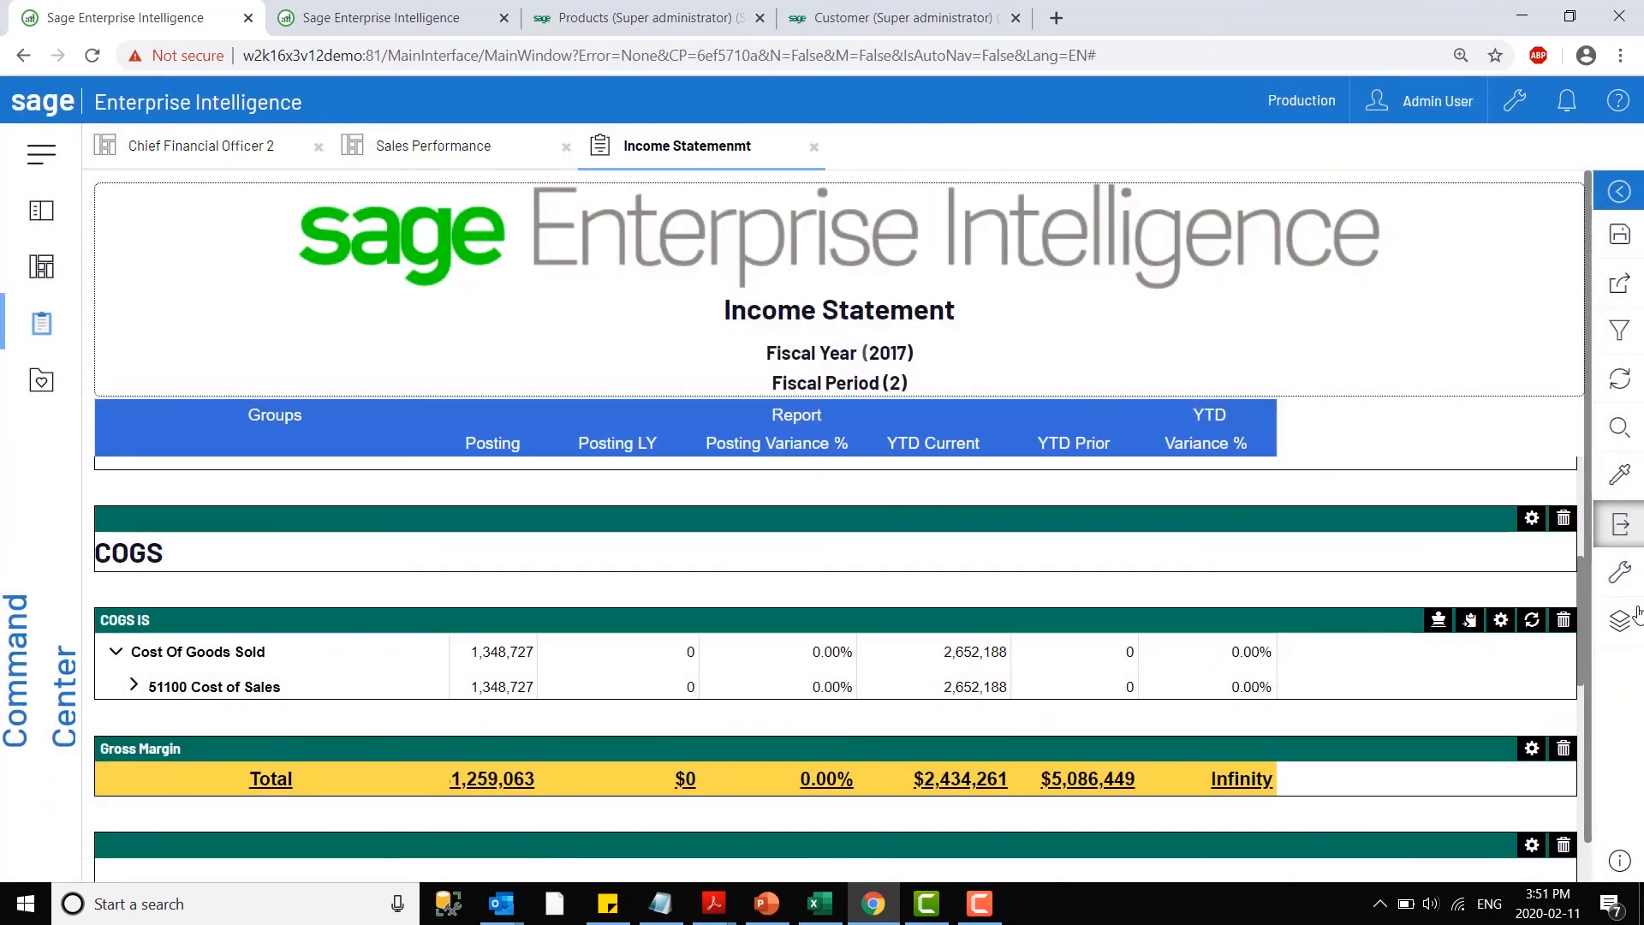
{"action": "left_click", "coordinate": [1623, 526]}
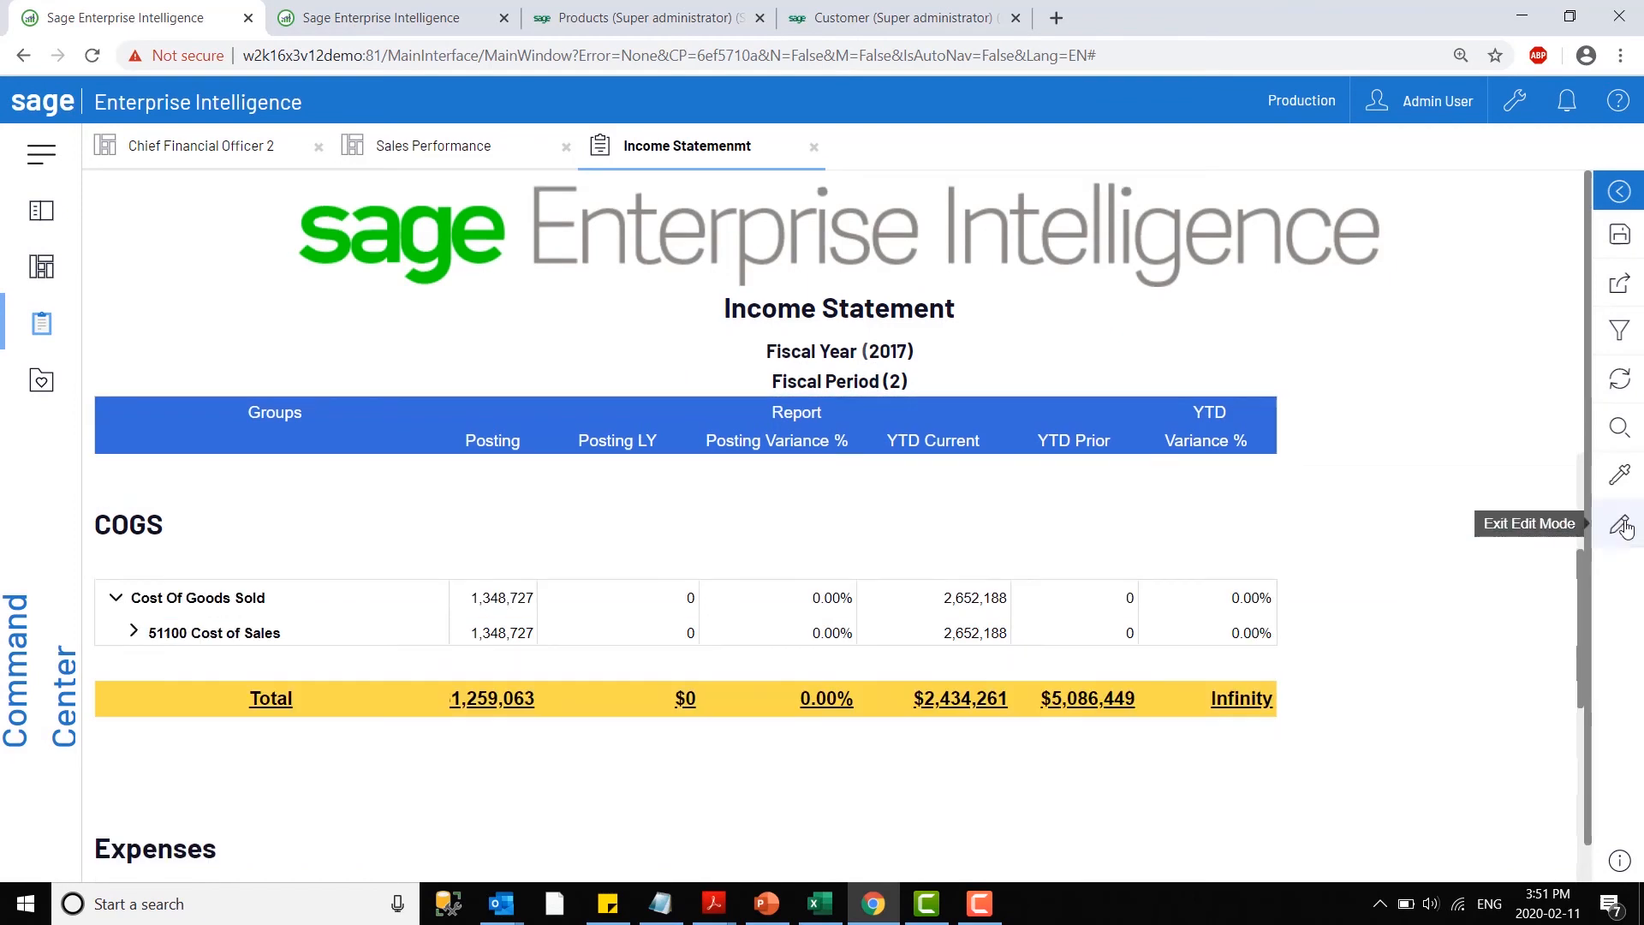
- Review the sharing options available for the income statement report and collapse the settings
{"action": "scroll", "coordinate": [1532, 343], "scroll_direction": "down", "scroll_amount": 2}
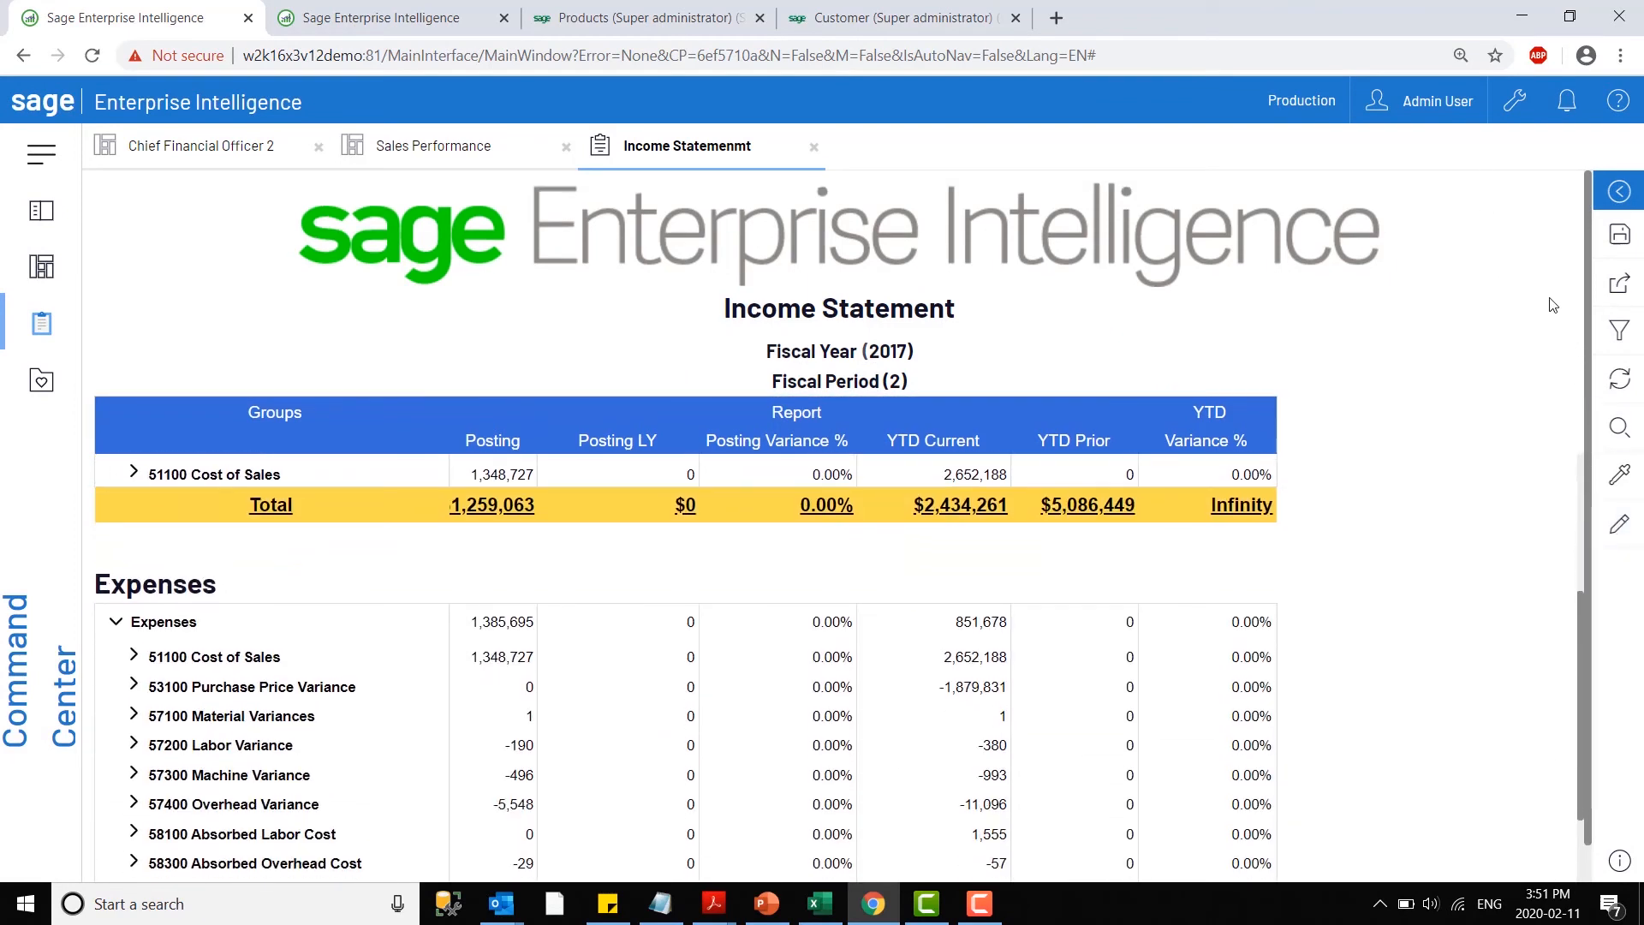
{"action": "left_click", "coordinate": [1614, 284]}
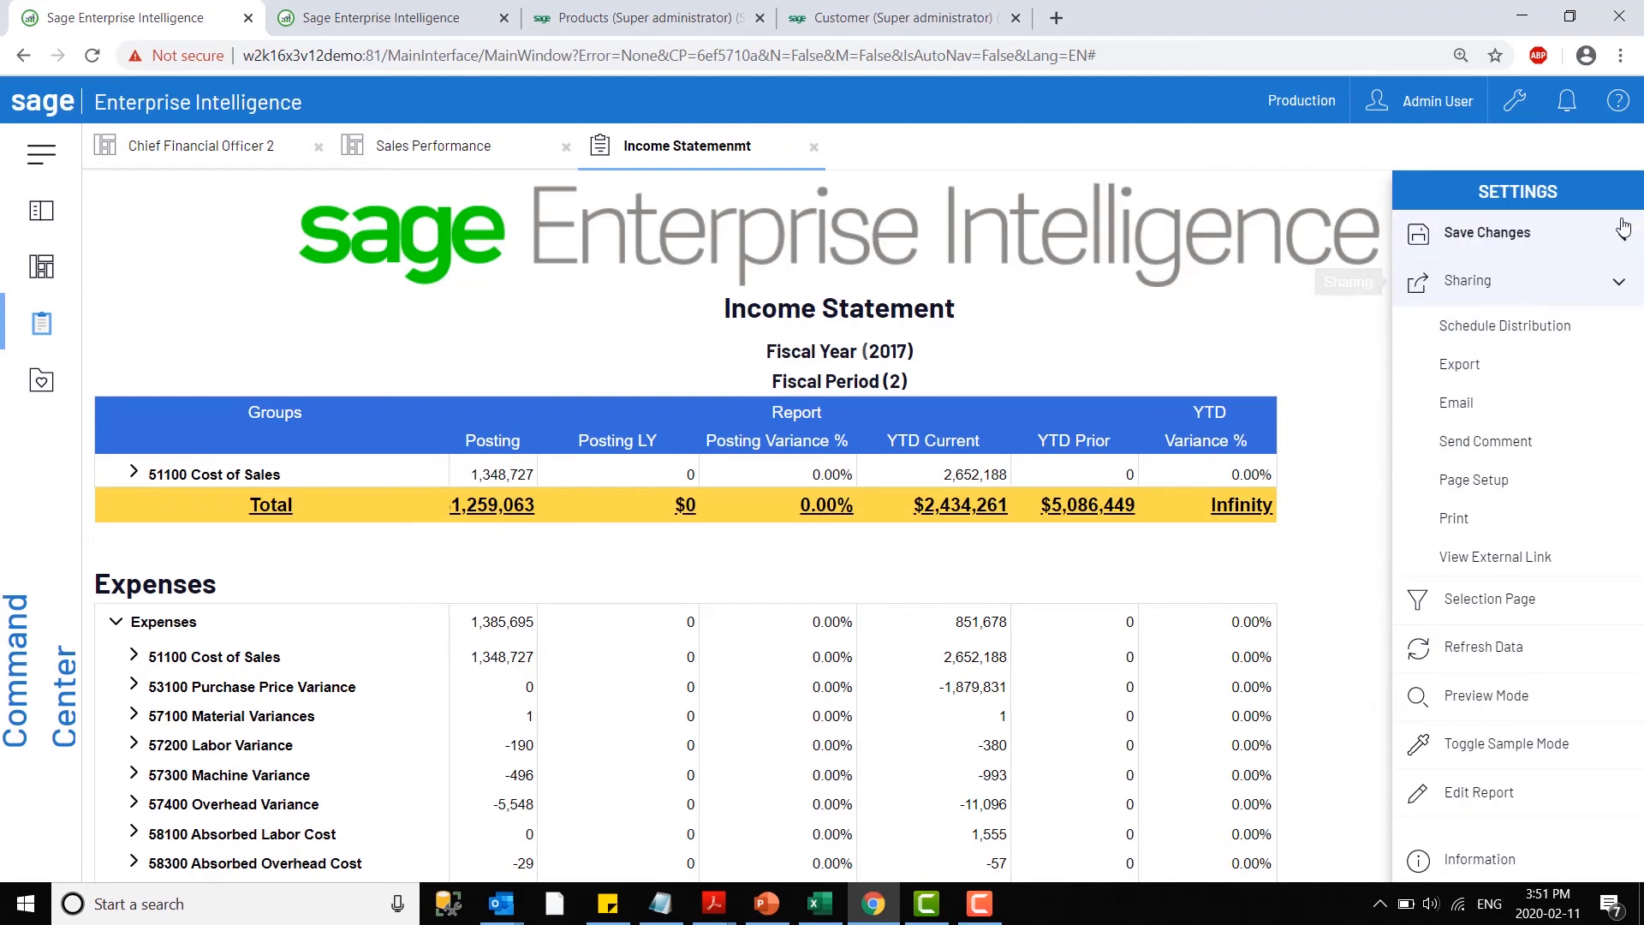
{"action": "left_click", "coordinate": [1601, 201]}
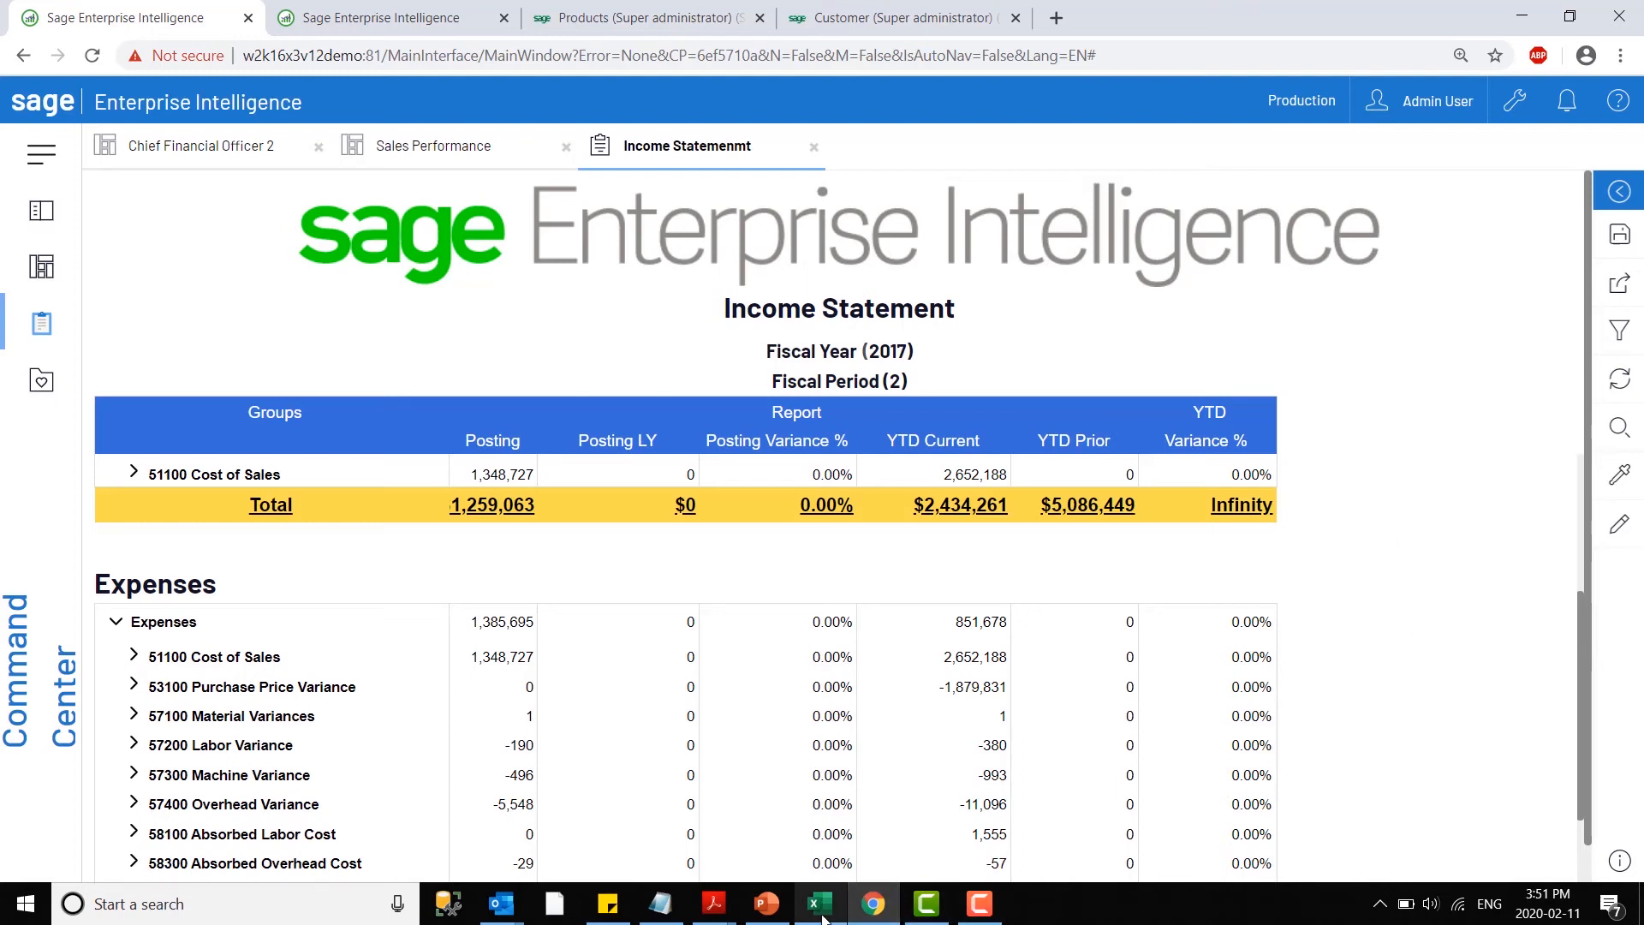
- Switch to the SEI Financial Reports for Sage X3 workbook in Excel
{"action": "mouse_move", "coordinate": [820, 904]}
{"action": "left_click", "coordinate": [889, 848]}
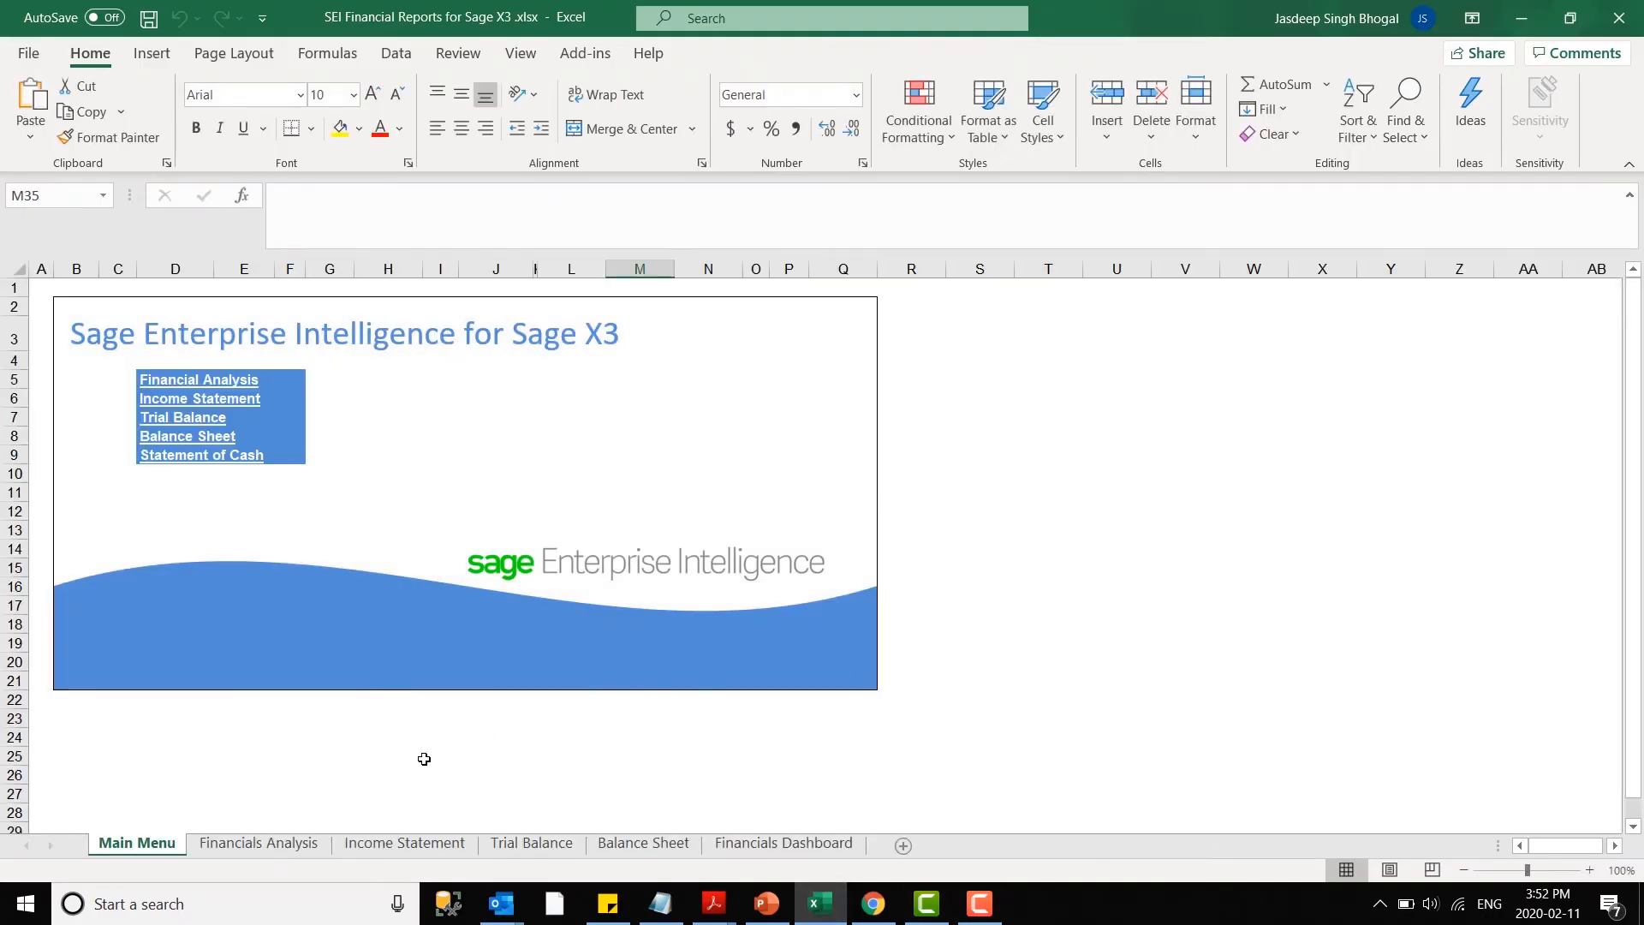
- Look through the analysis, income statement, trial balance, balance sheet and dashboard sheets, and return to Financials Analysis
{"action": "left_click", "coordinate": [249, 843]}
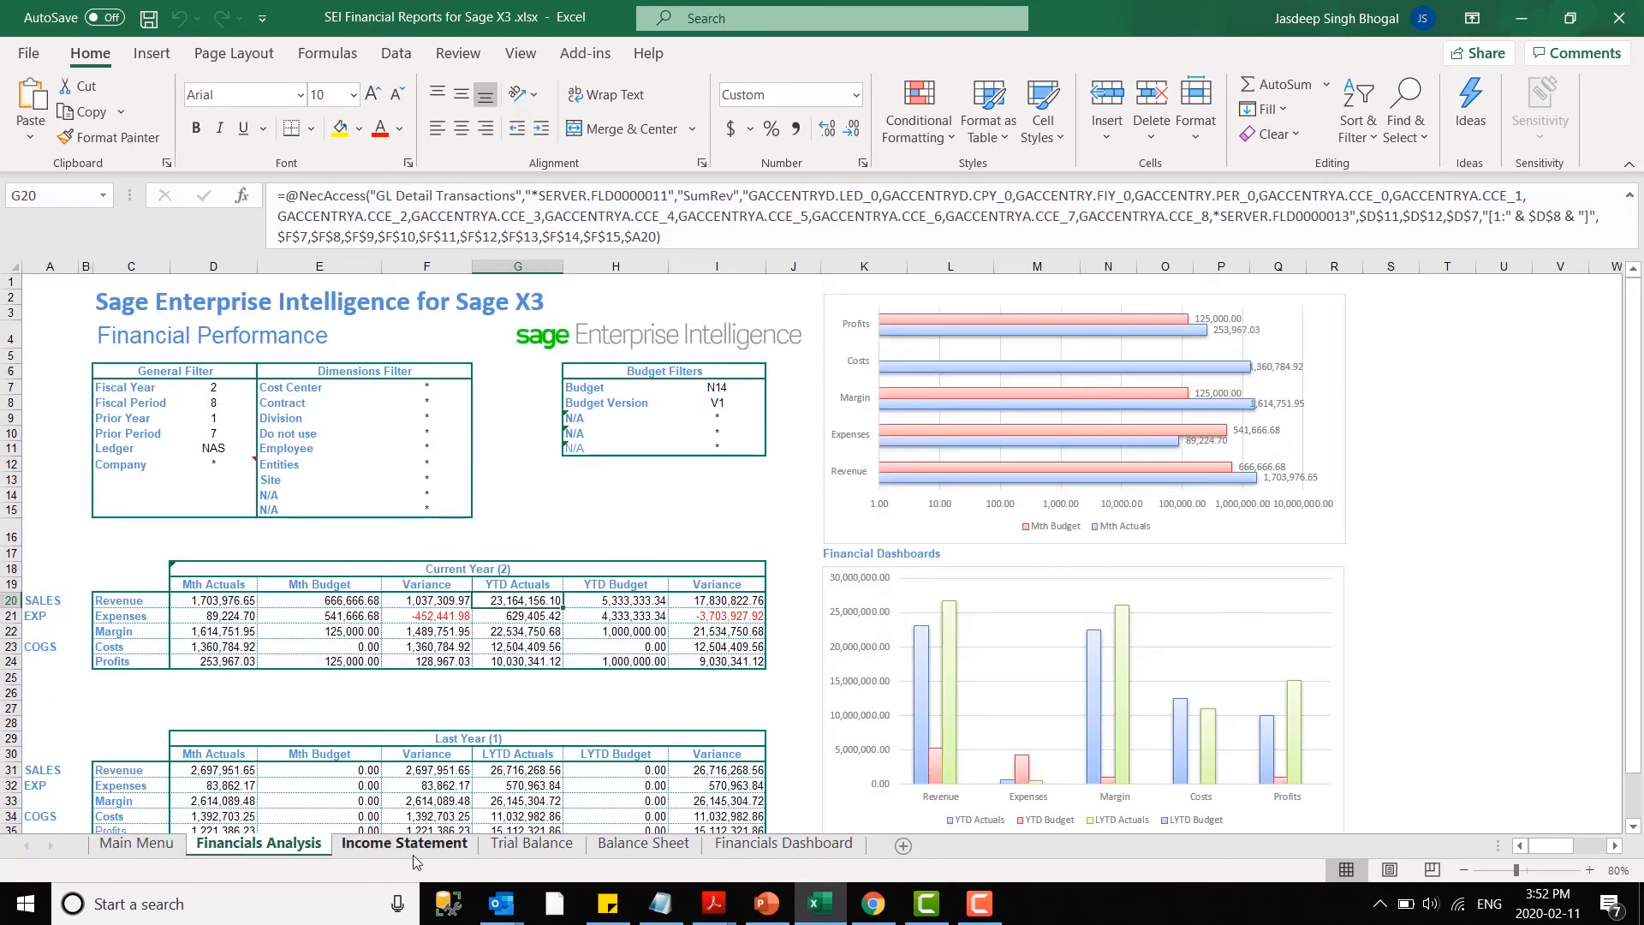
{"action": "left_click", "coordinate": [413, 850]}
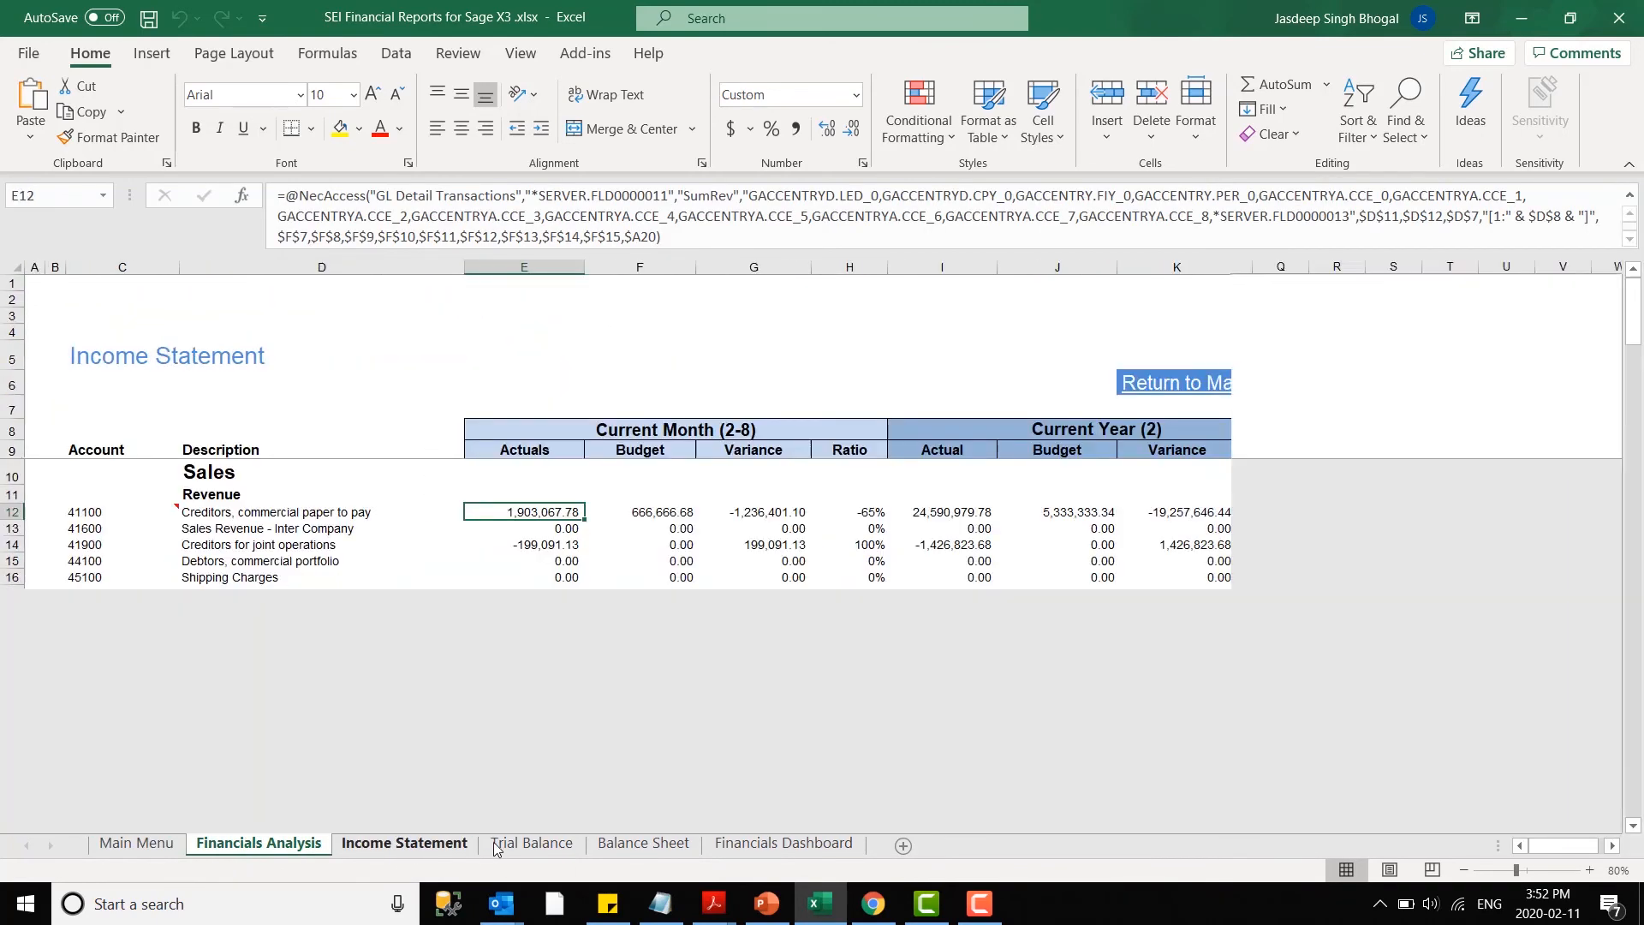
{"action": "left_click", "coordinate": [539, 844]}
{"action": "left_click", "coordinate": [642, 844]}
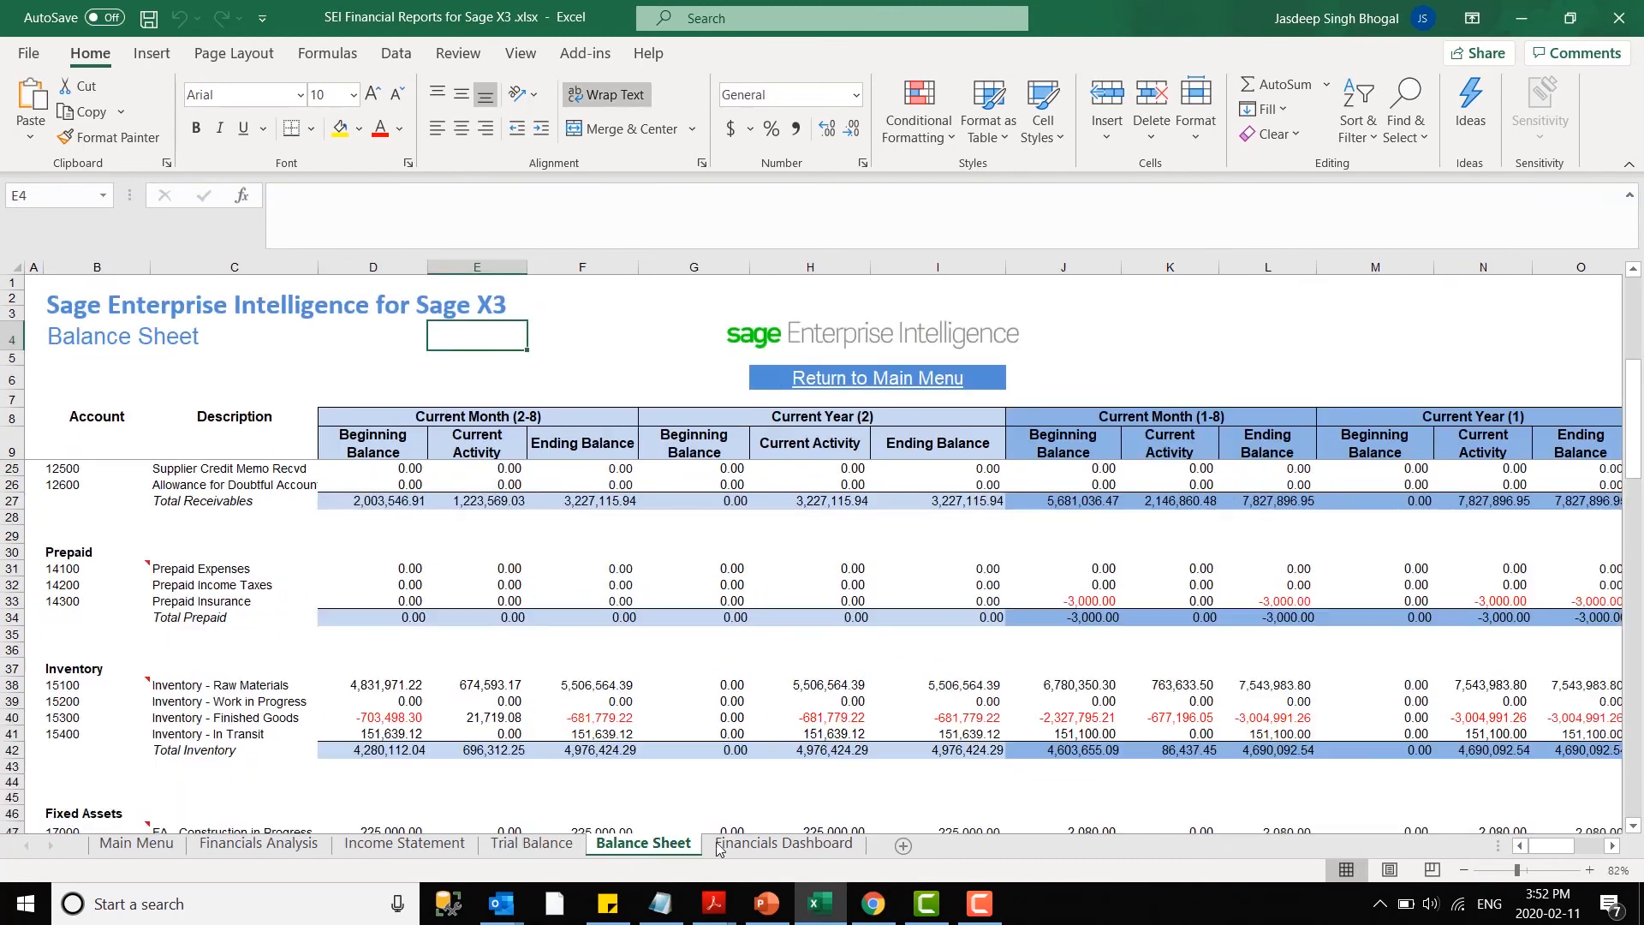
{"action": "left_click", "coordinate": [783, 843]}
{"action": "left_click", "coordinate": [256, 843]}
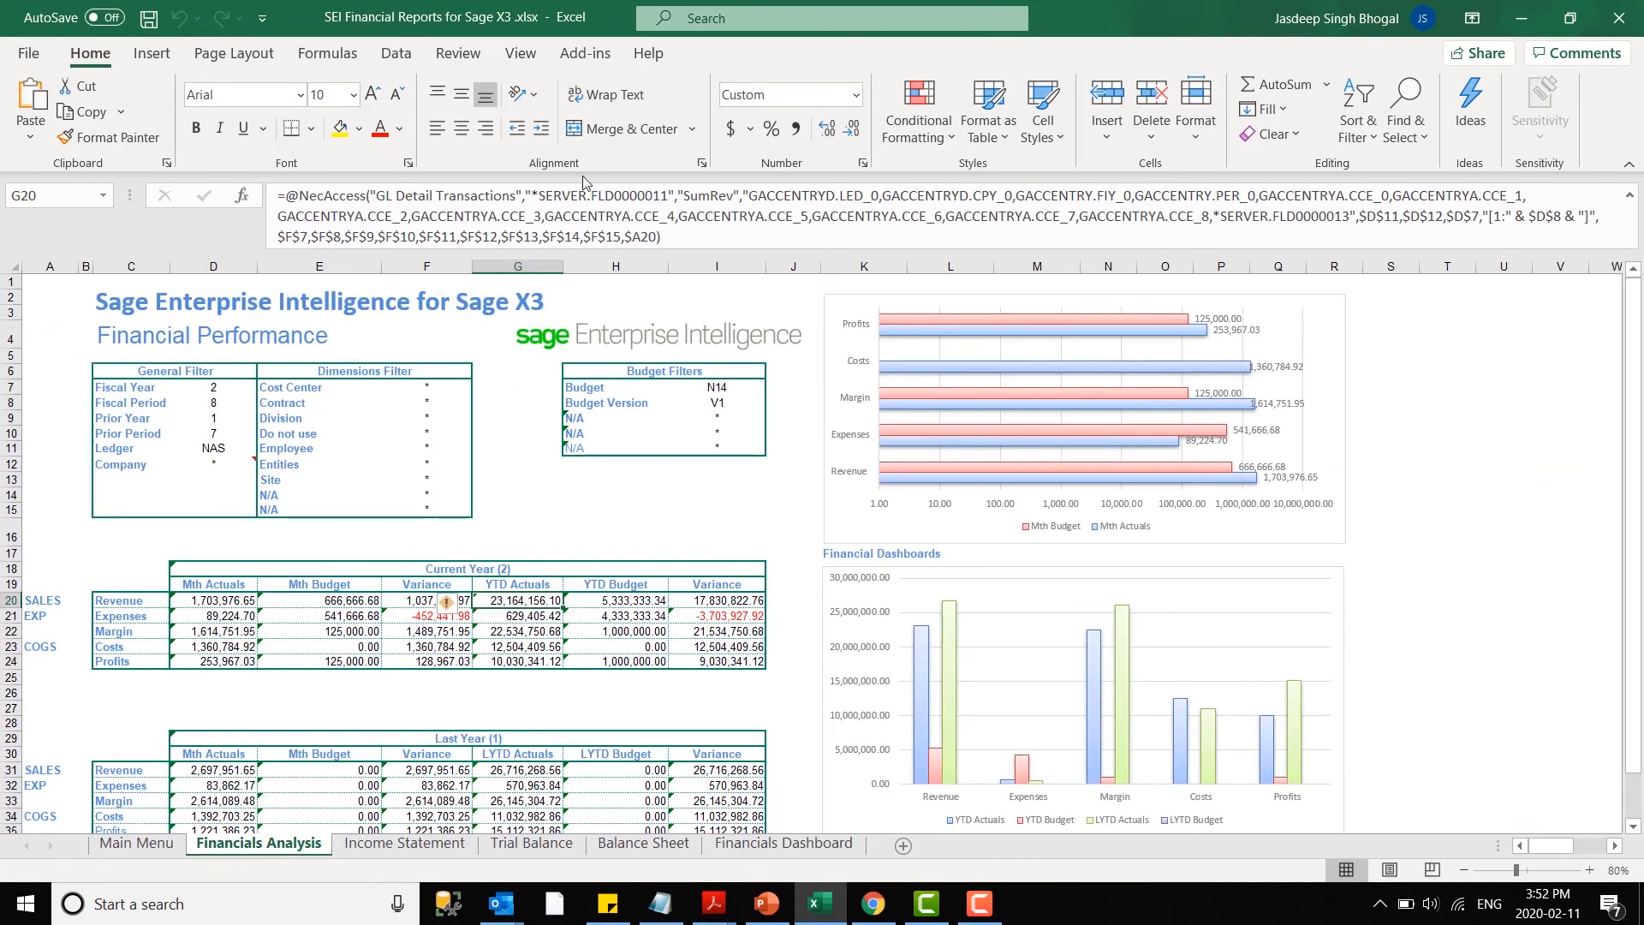
- Display the SEI add-in commands and look over the Income Statement and Trial Balance sheets
{"action": "left_click", "coordinate": [583, 60]}
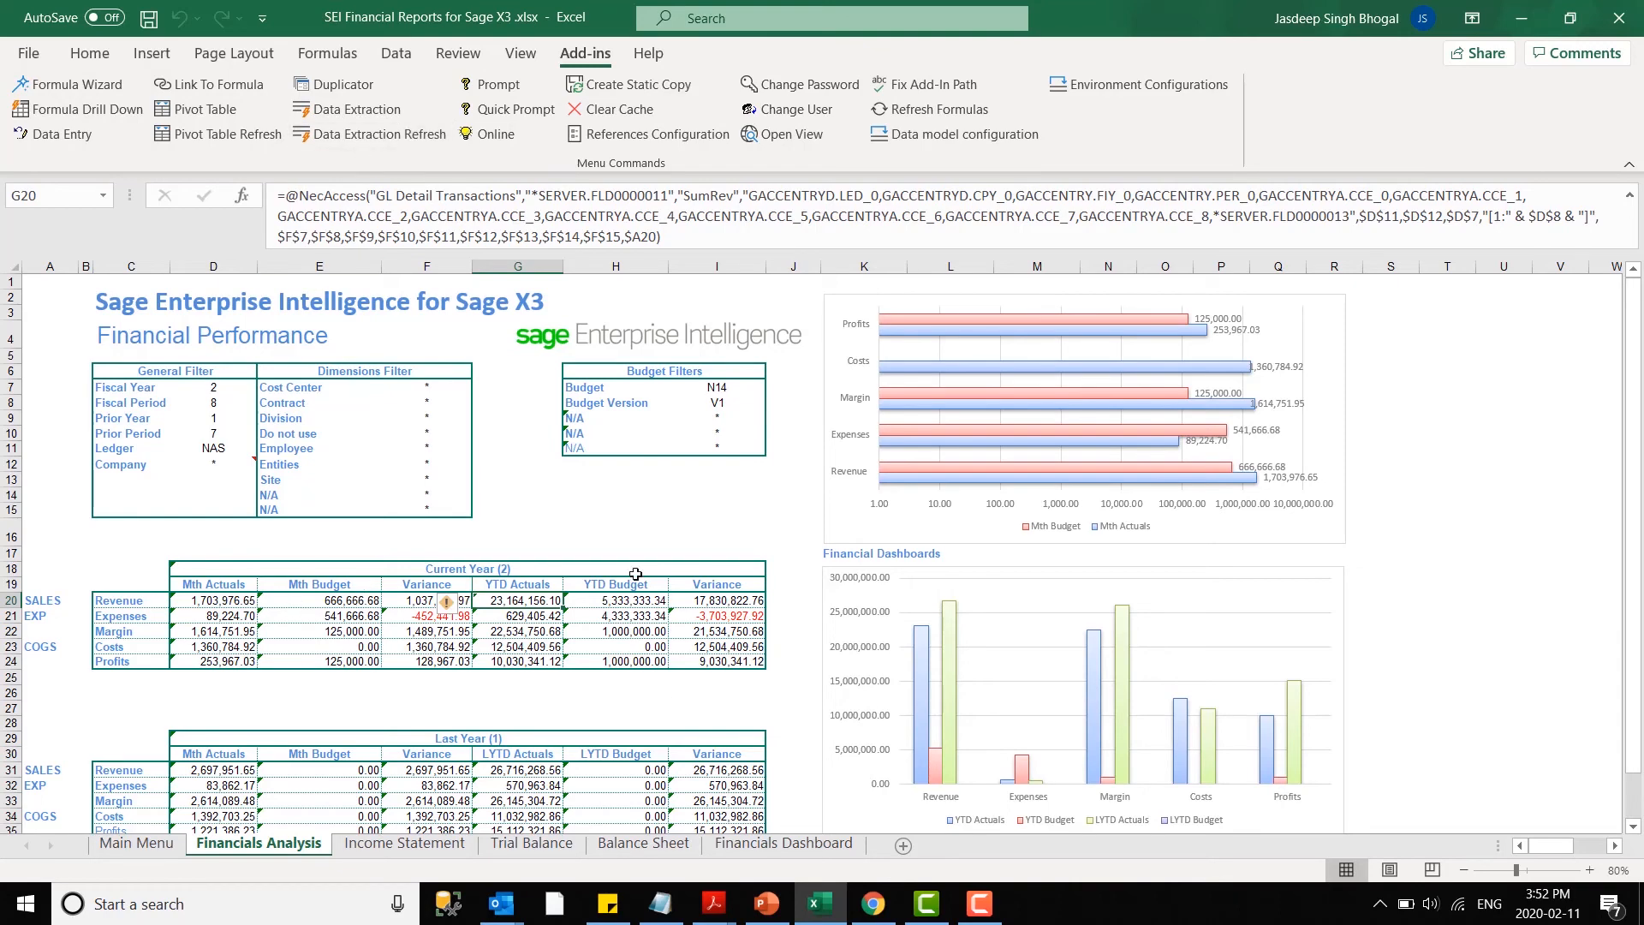
{"action": "left_click", "coordinate": [417, 845]}
{"action": "left_click", "coordinate": [516, 845]}
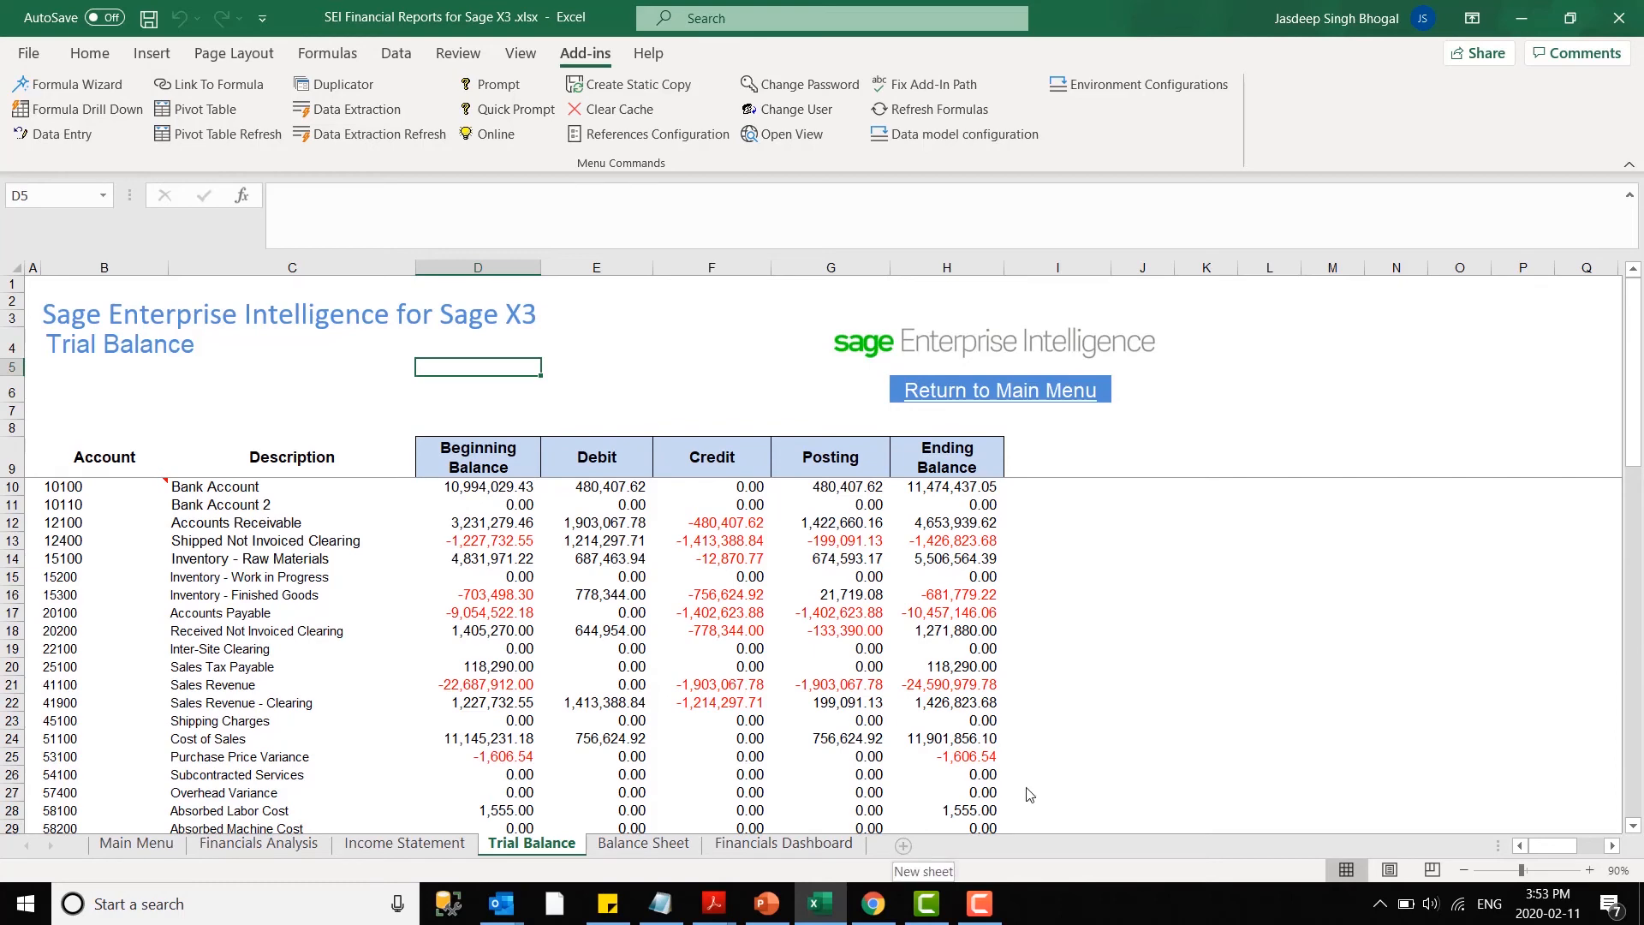
- Minimise the open windows and open the Demo Excel.xlsx workbook
{"action": "left_click", "coordinate": [1519, 16]}
{"action": "left_click", "coordinate": [1517, 12]}
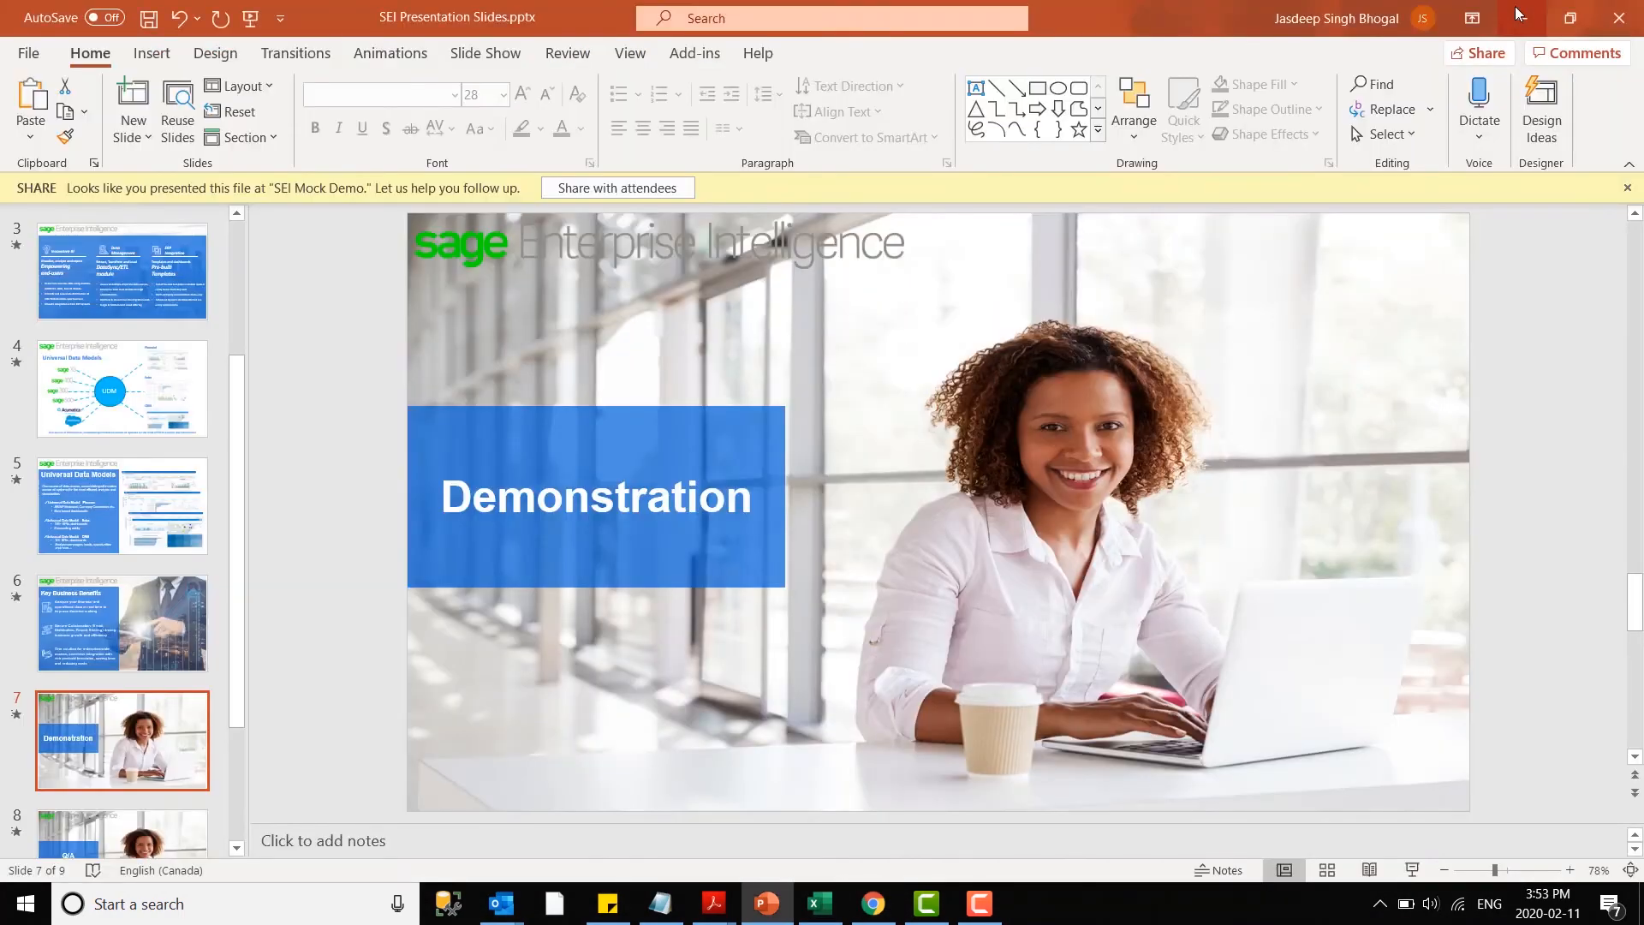
{"action": "left_click", "coordinate": [1514, 8]}
{"action": "right_click", "coordinate": [813, 184]}
{"action": "left_click", "coordinate": [886, 251]}
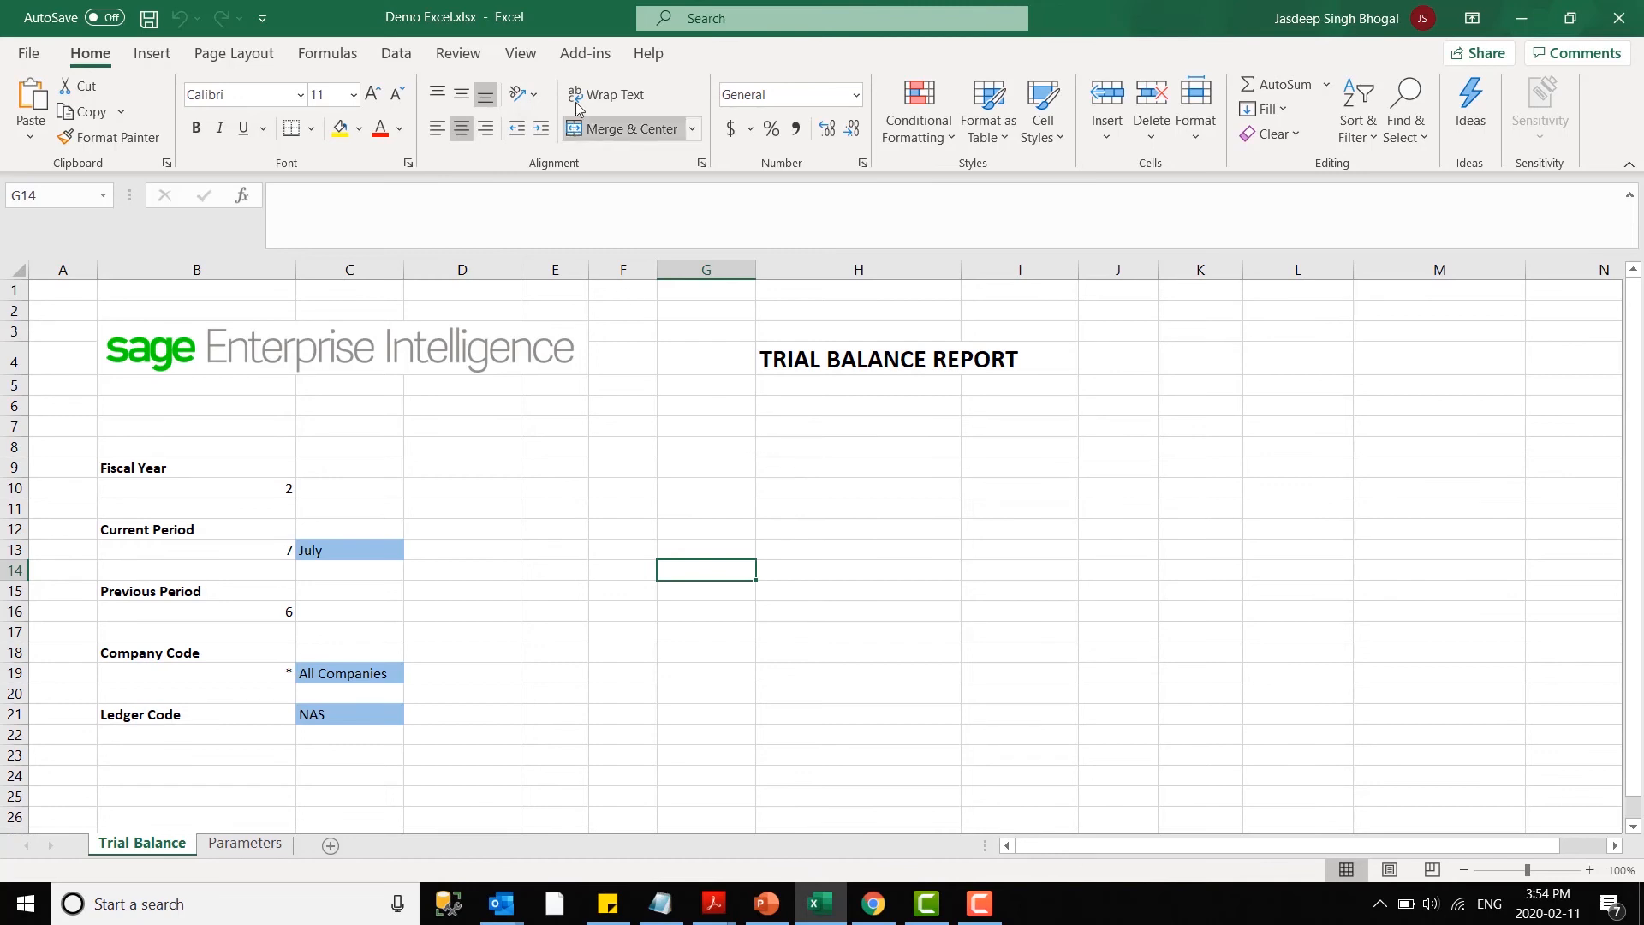
- Start a Data Extraction at cell G8 of the Trial Balance sheet
{"action": "left_click", "coordinate": [566, 52]}
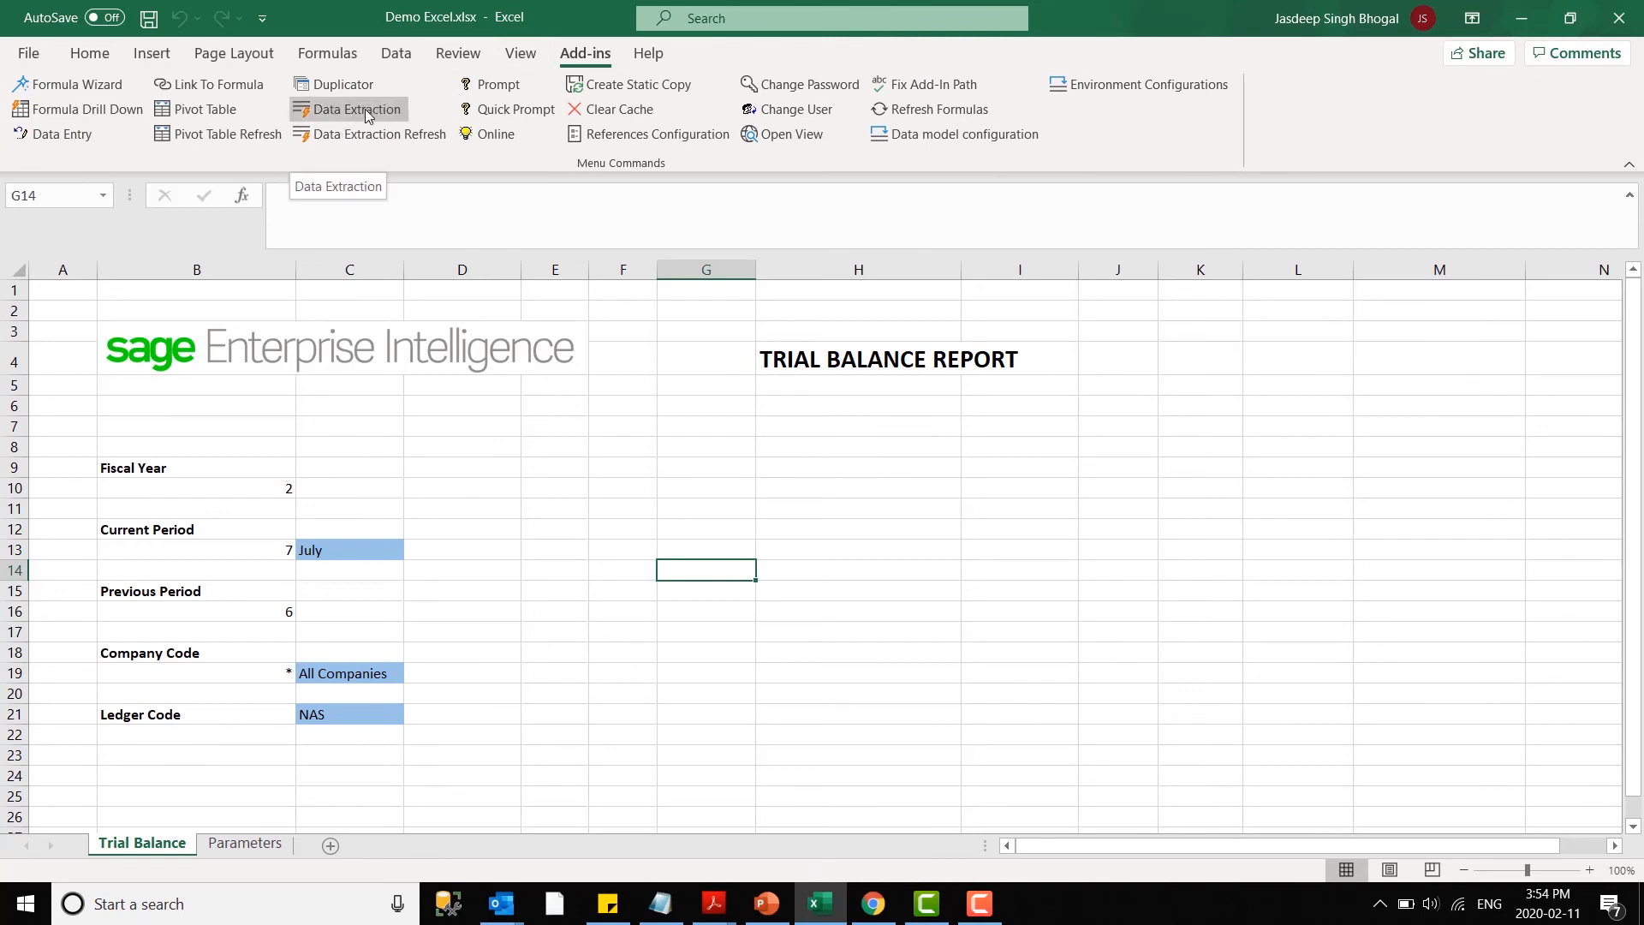
{"action": "left_click", "coordinate": [767, 445]}
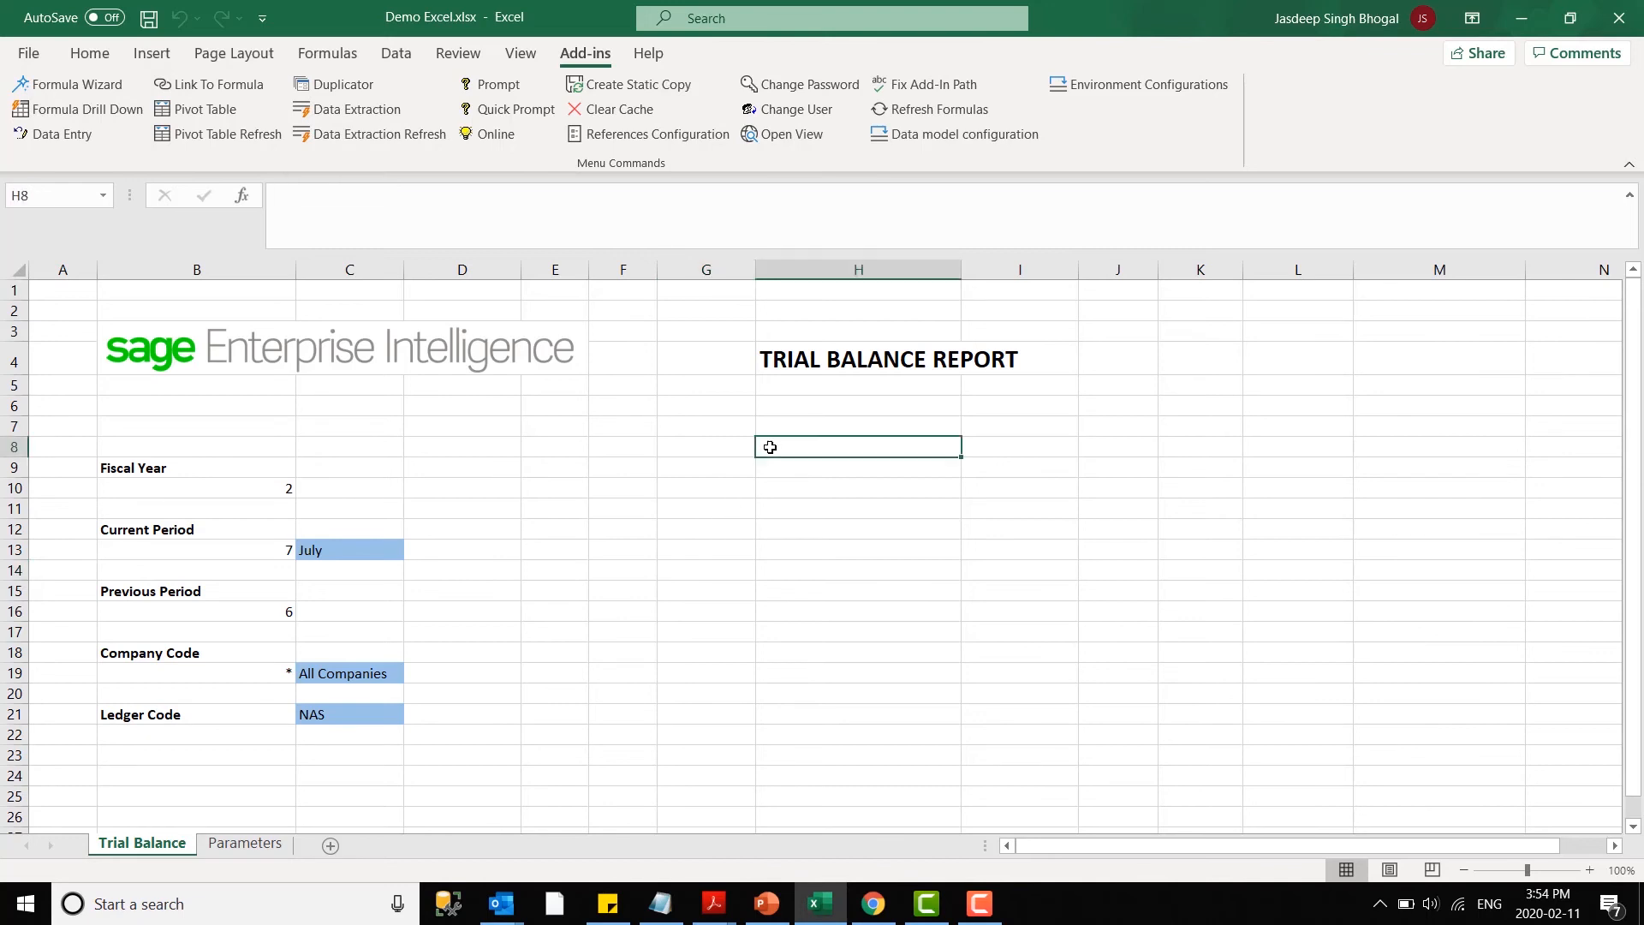
{"action": "left_click", "coordinate": [705, 444]}
{"action": "left_click", "coordinate": [358, 113]}
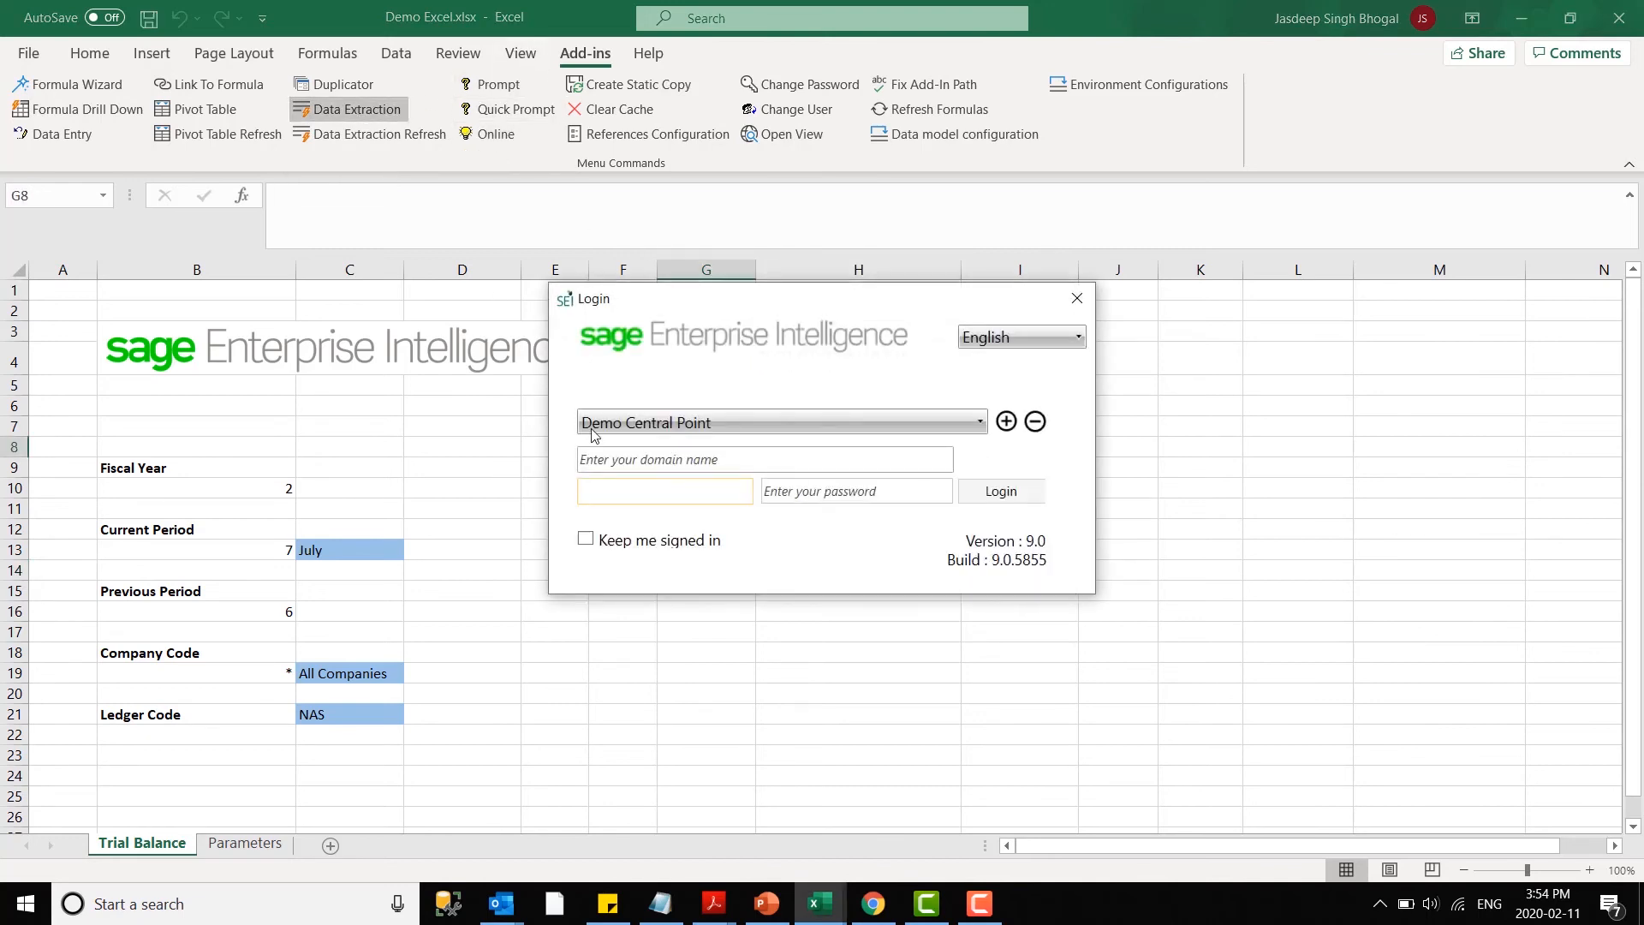
- Log in to Demo Central Point as ADMIN with the account password
{"action": "left_click", "coordinate": [606, 497]}
{"action": "type", "text": "DMIN"}
{"action": "key", "text": "Tab"}
{"action": "type", "text": "****"}
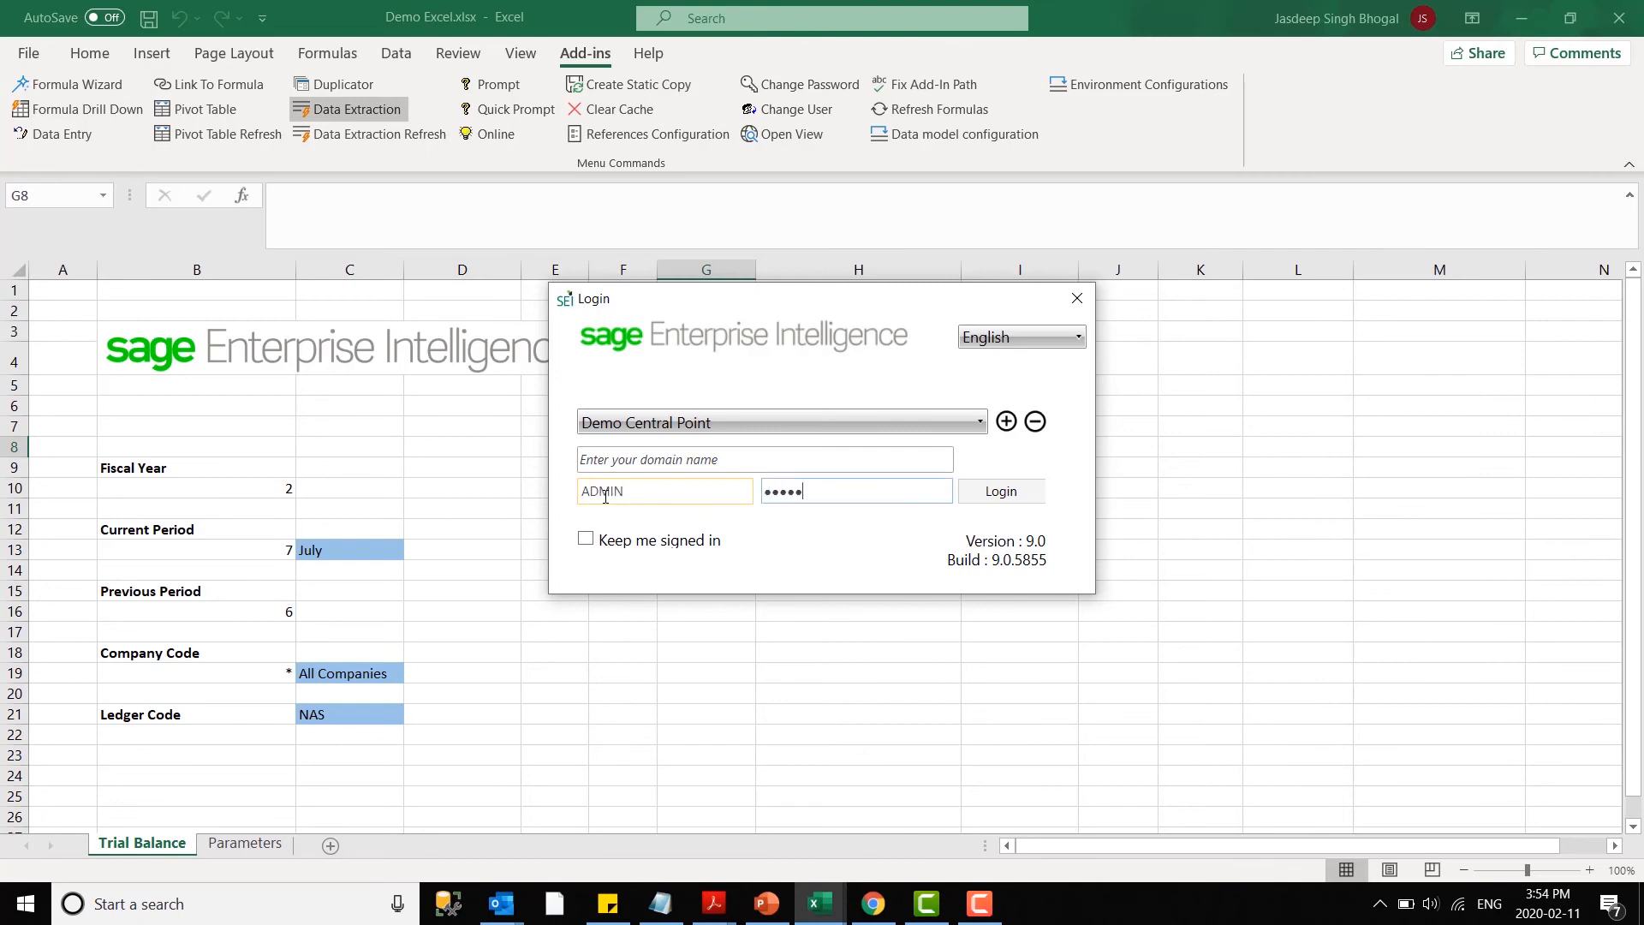
{"action": "left_click", "coordinate": [995, 489]}
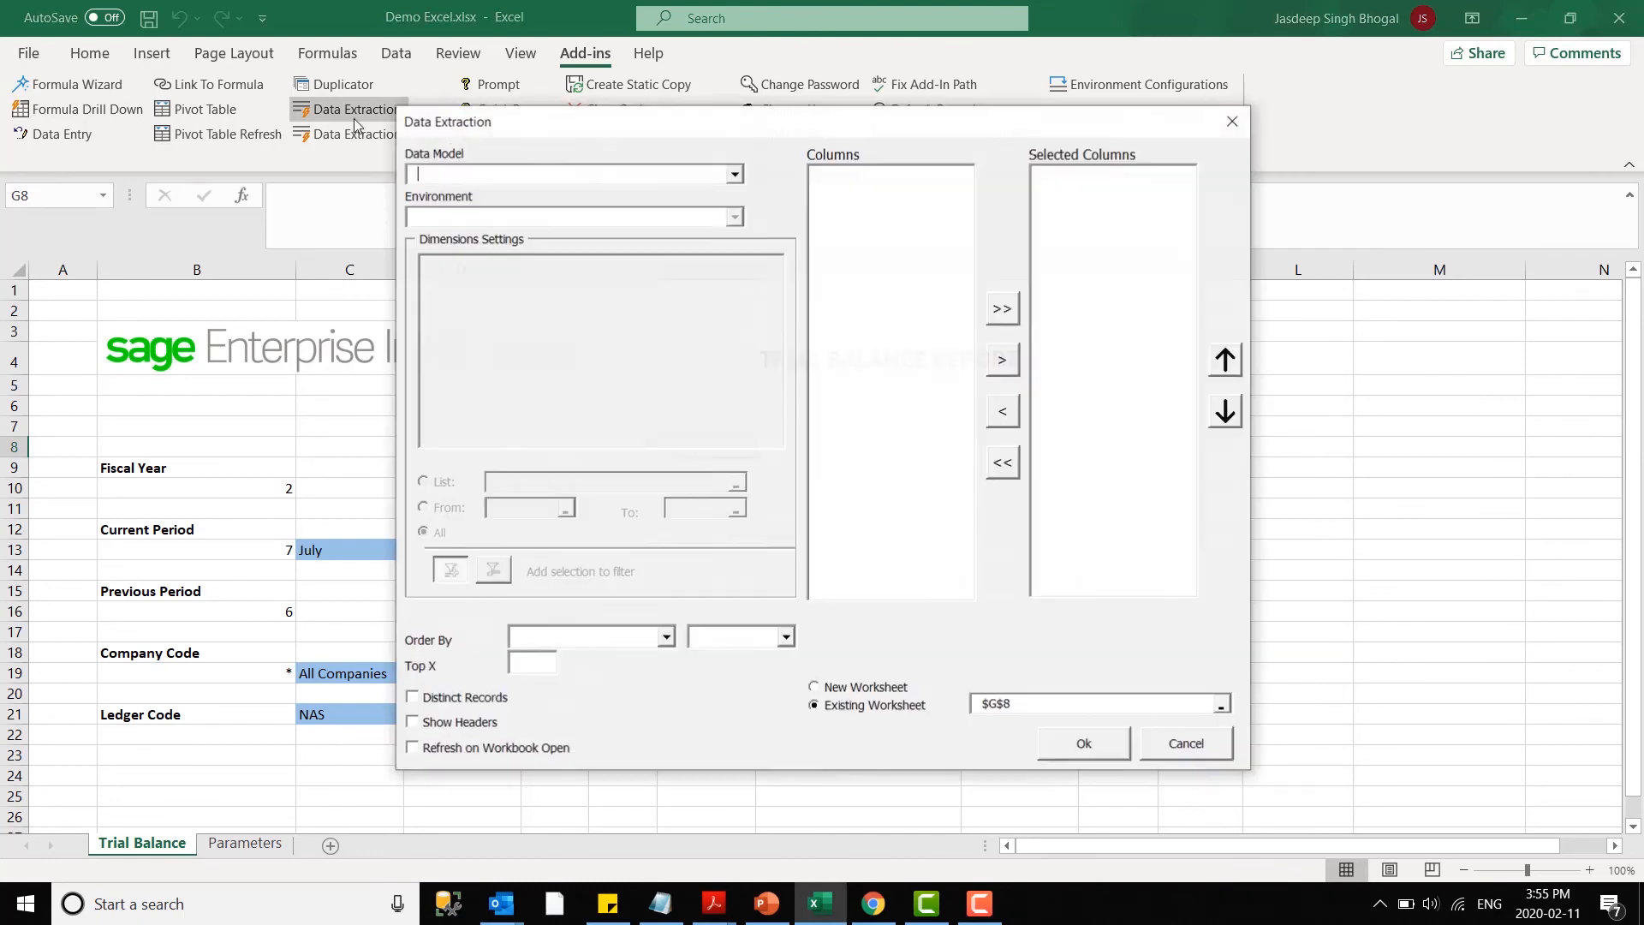
- Choose the GL Transaction Details (X3v7 and up) data model and the Production environment for the extraction
{"action": "left_click", "coordinate": [706, 182]}
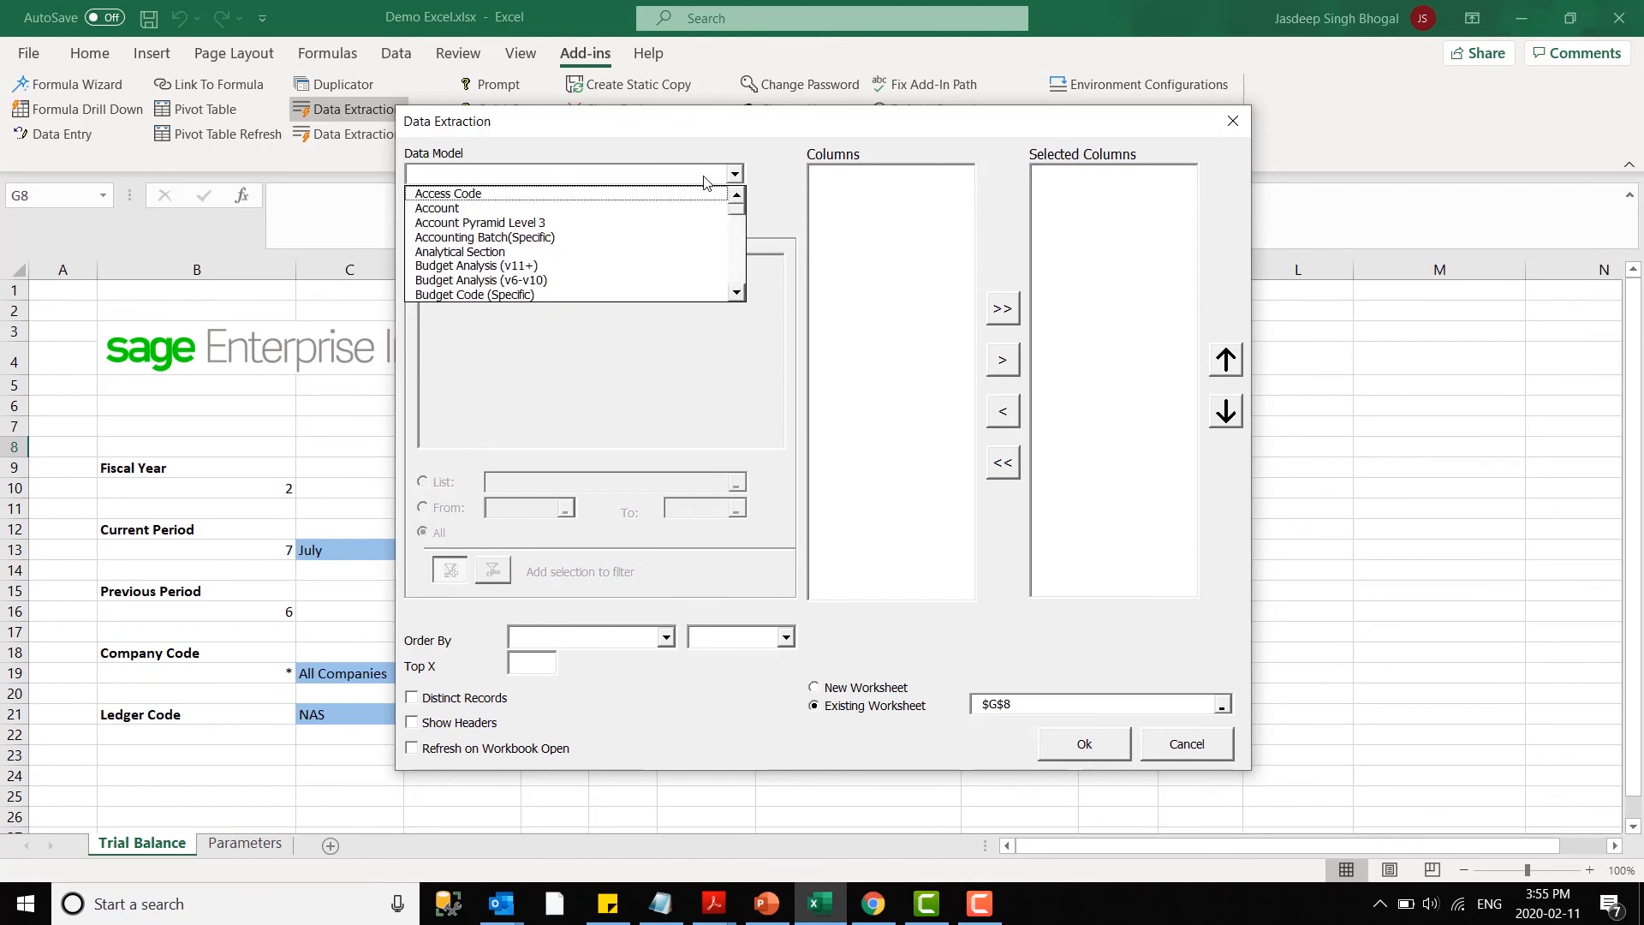
{"action": "left_click", "coordinate": [737, 268]}
{"action": "left_click", "coordinate": [736, 268]}
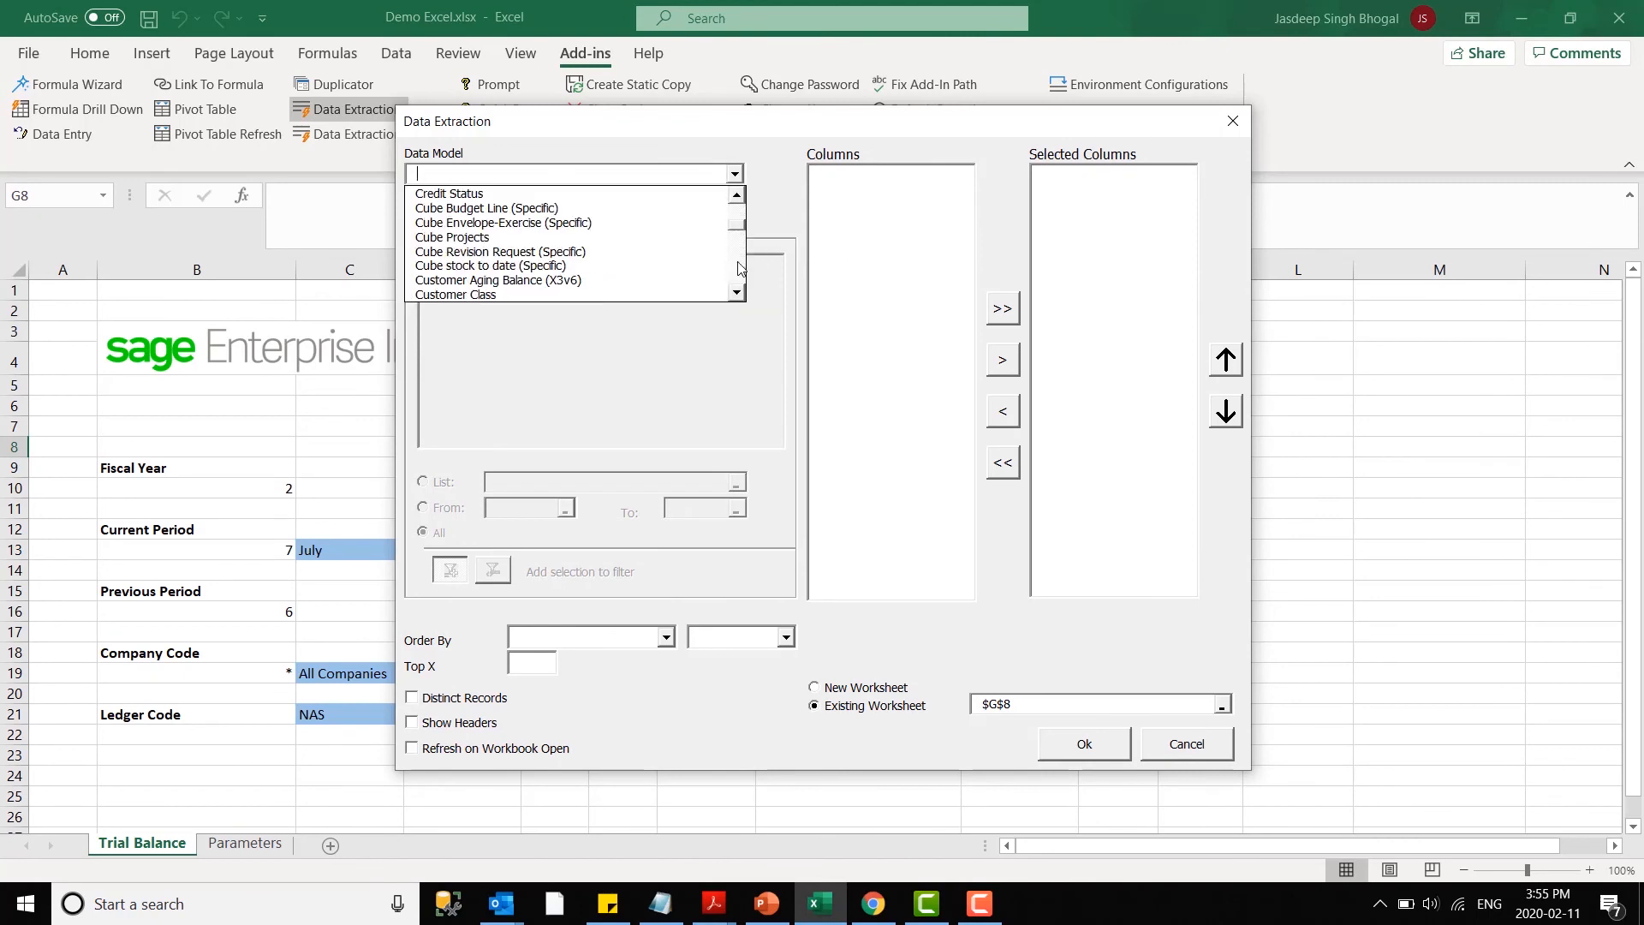
{"action": "left_click", "coordinate": [737, 268]}
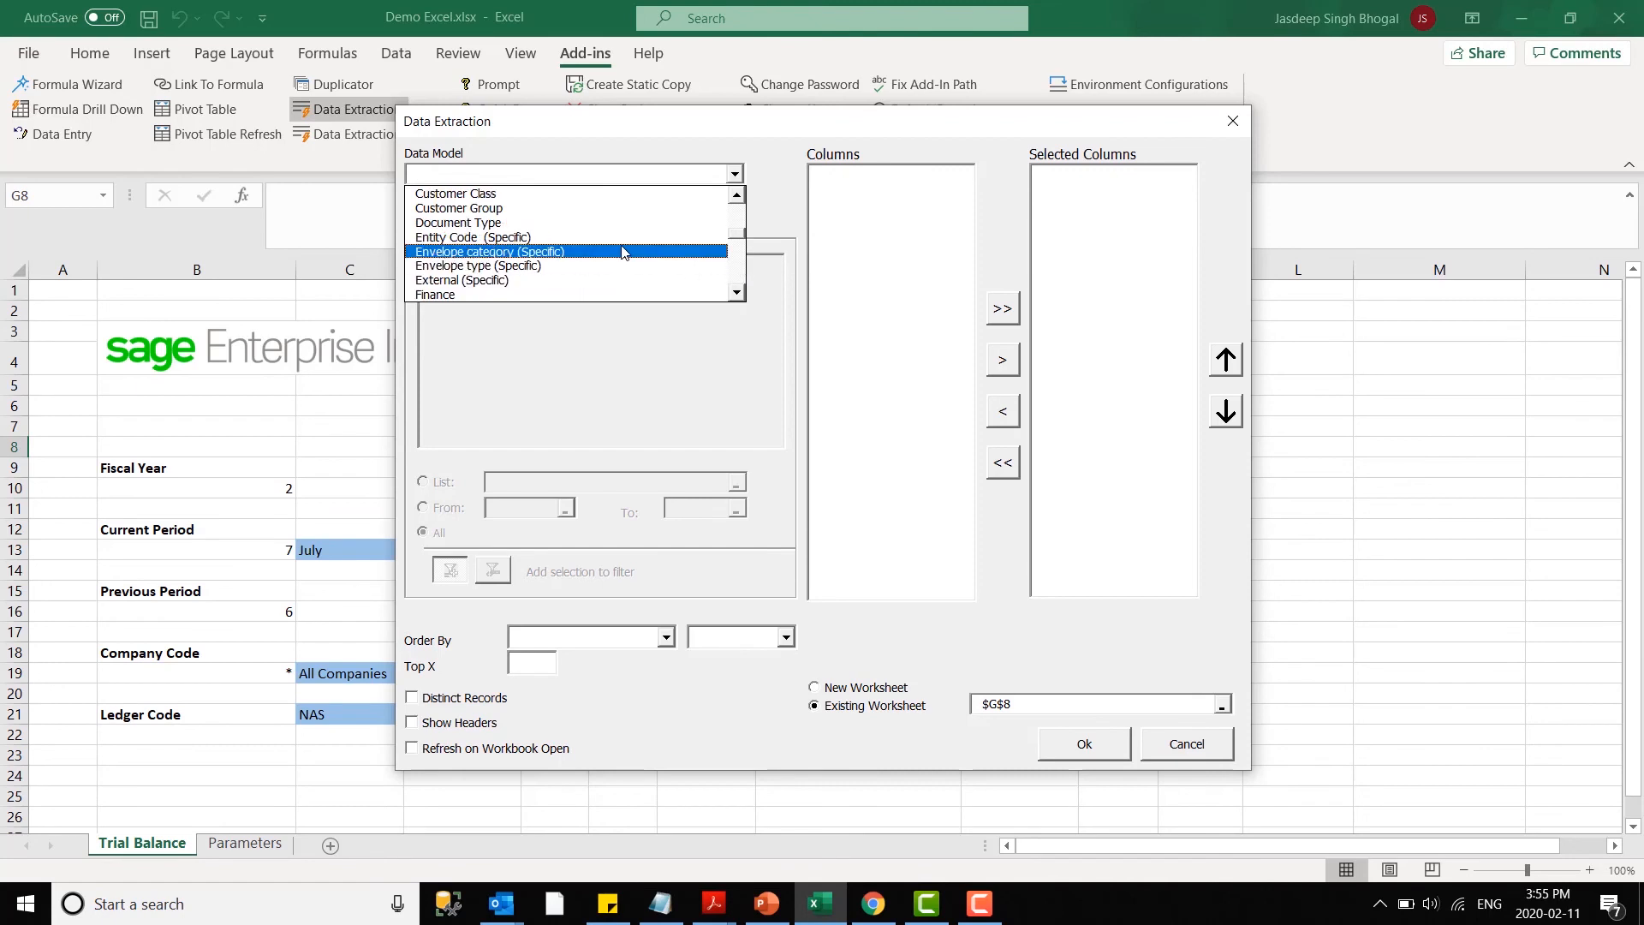
{"action": "left_click", "coordinate": [736, 276]}
{"action": "left_click", "coordinate": [610, 293]}
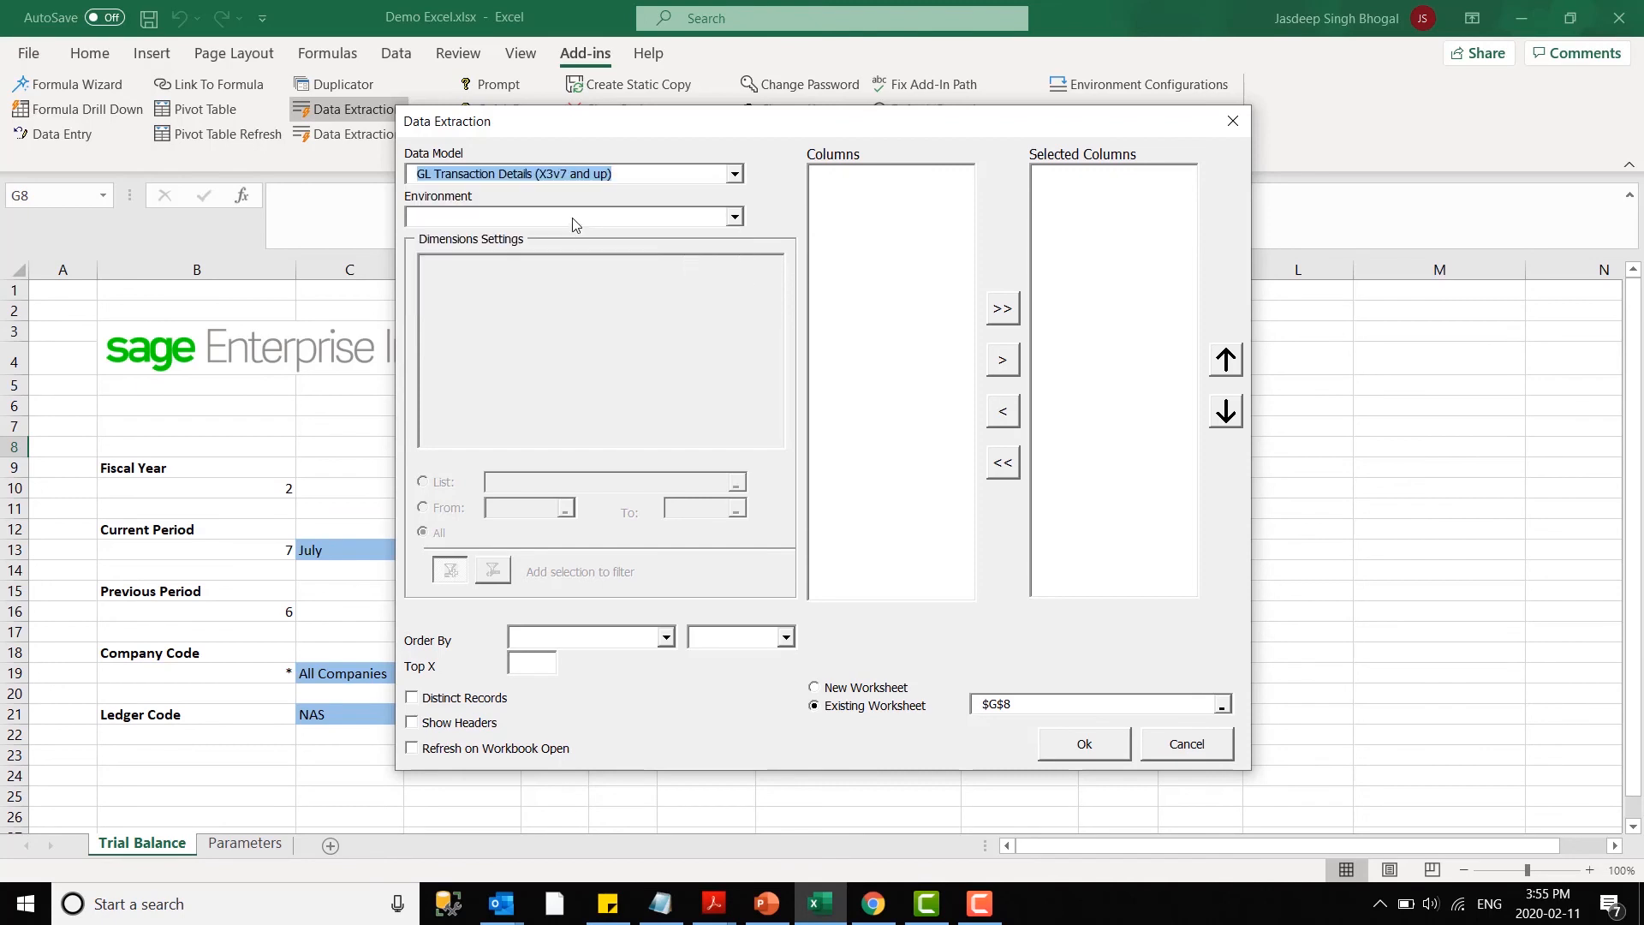
{"action": "left_click", "coordinate": [525, 237]}
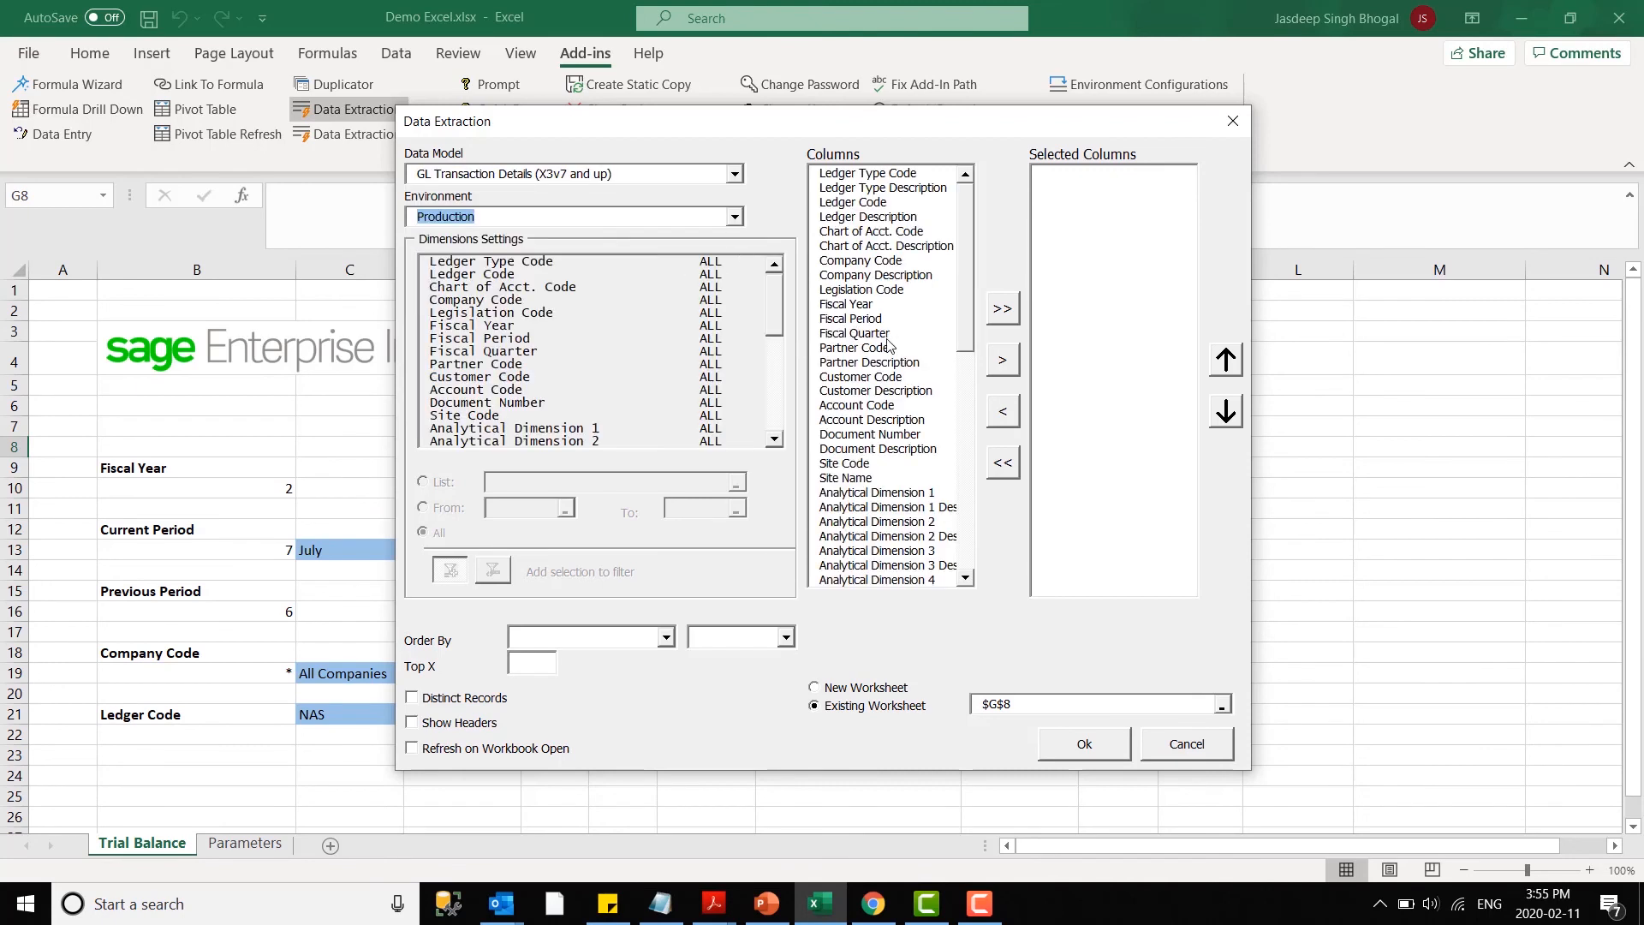
- Add Account Code and Account Description to the extraction's selected columns
{"action": "left_click", "coordinate": [850, 405]}
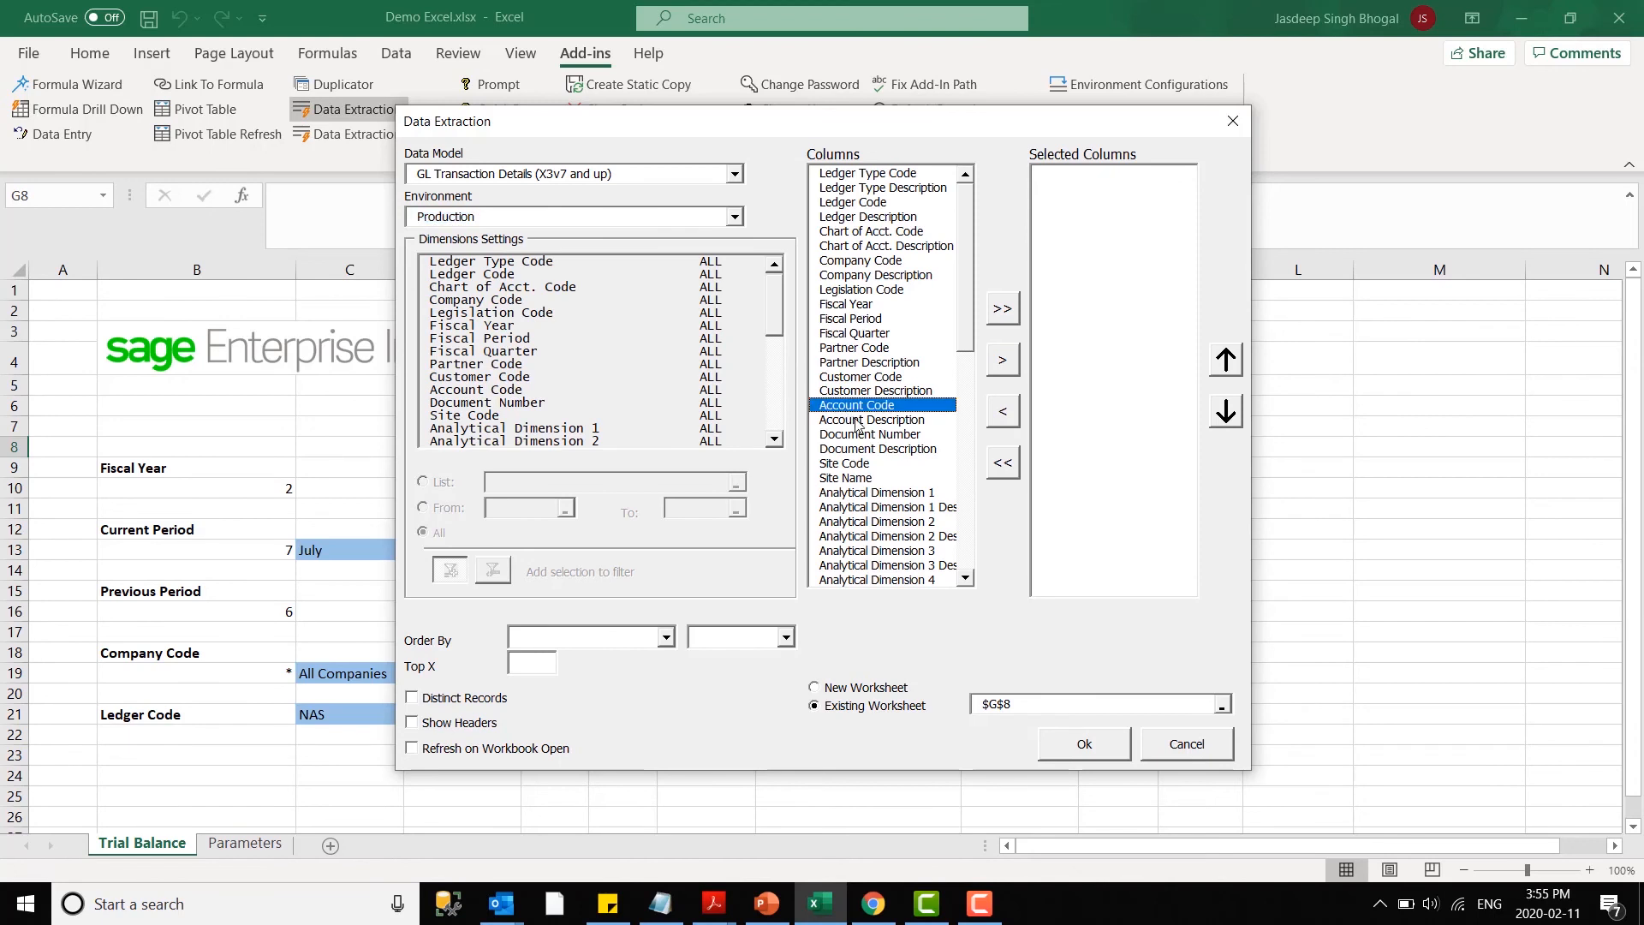
{"action": "left_click", "coordinate": [882, 419], "text": "shift"}
{"action": "left_click", "coordinate": [1003, 360]}
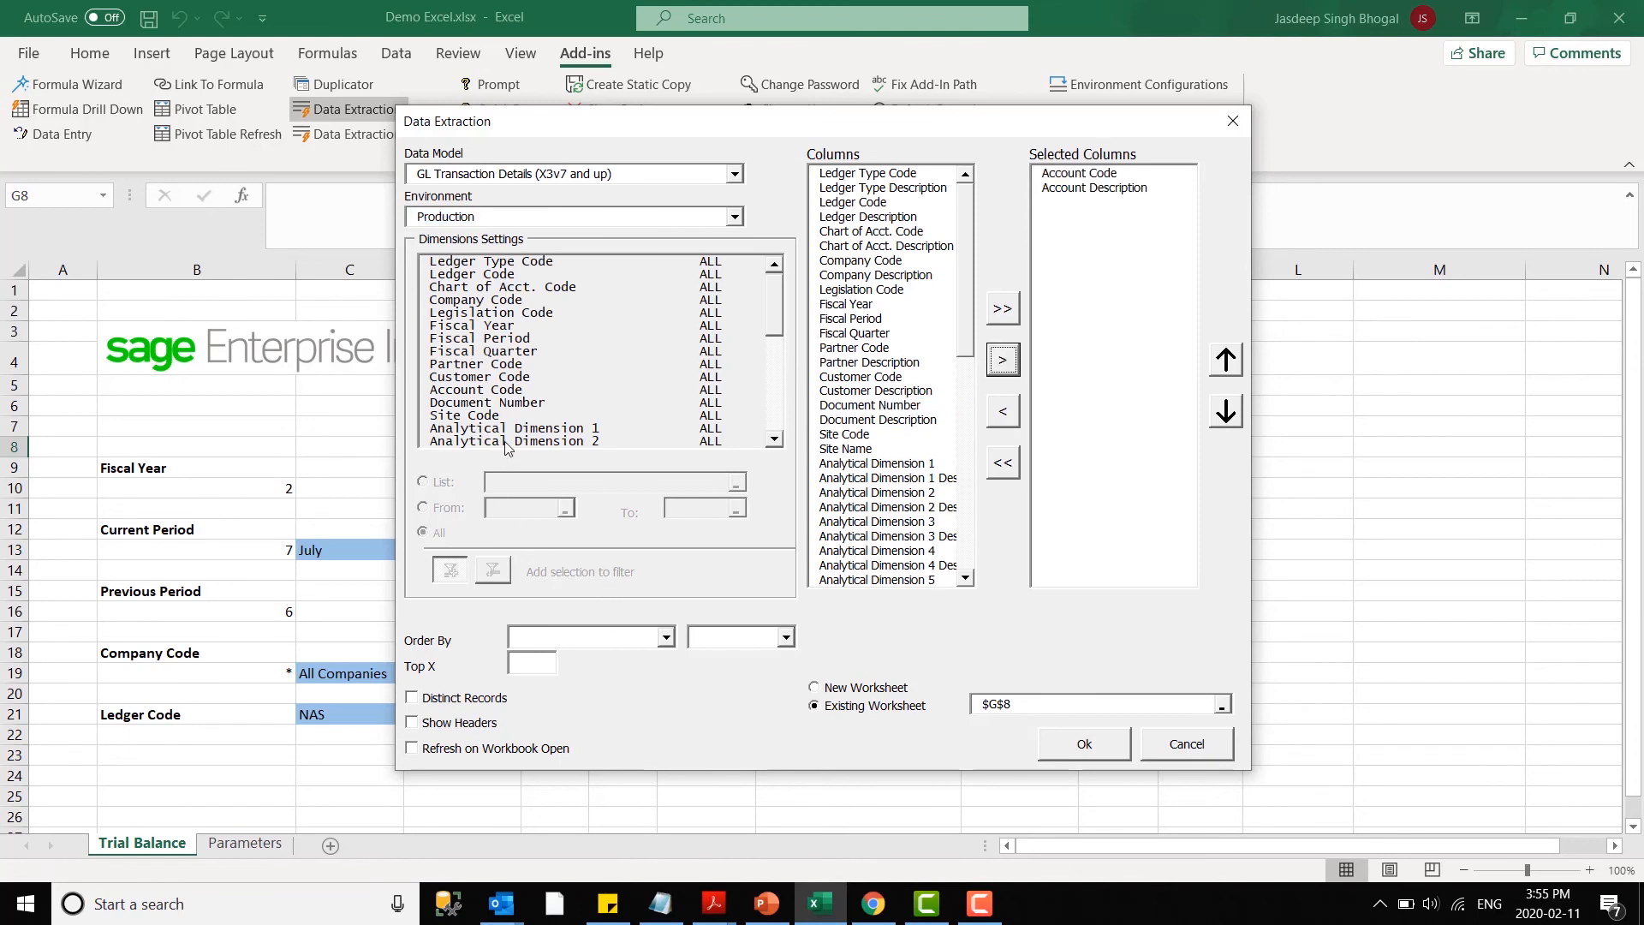
- Filter the extraction's Fiscal Year by cell B10 and its Fiscal Period by cell B13
{"action": "left_click", "coordinate": [473, 330]}
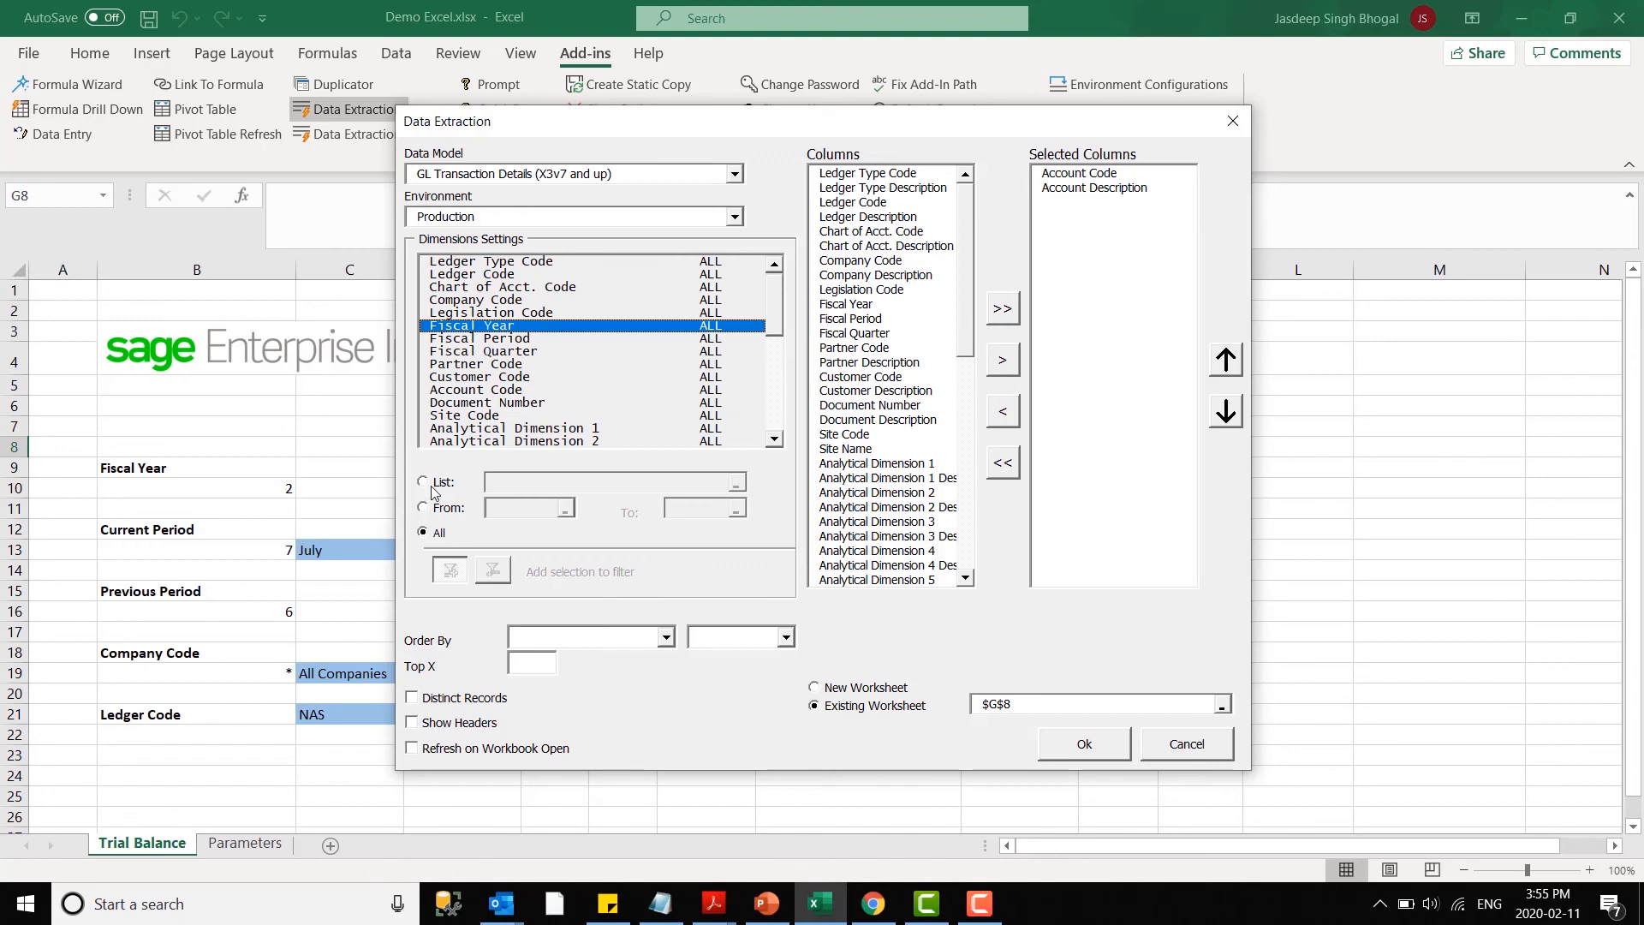
{"action": "left_click", "coordinate": [425, 482]}
{"action": "left_click", "coordinate": [268, 496]}
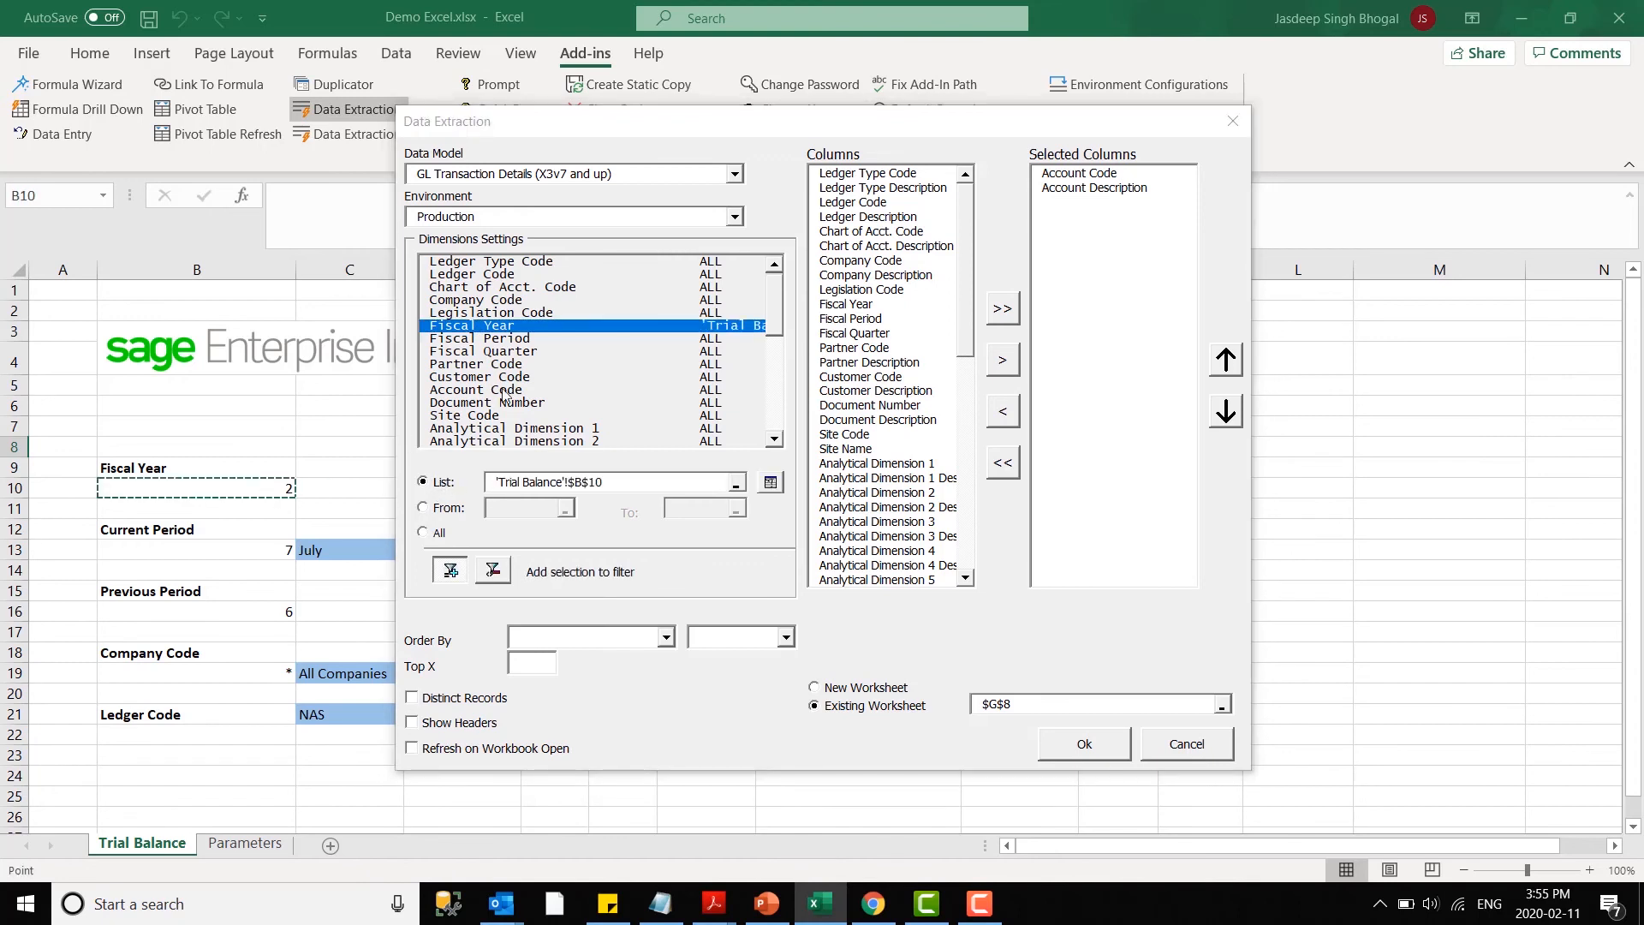
{"action": "left_click", "coordinate": [509, 341]}
{"action": "left_click", "coordinate": [423, 482]}
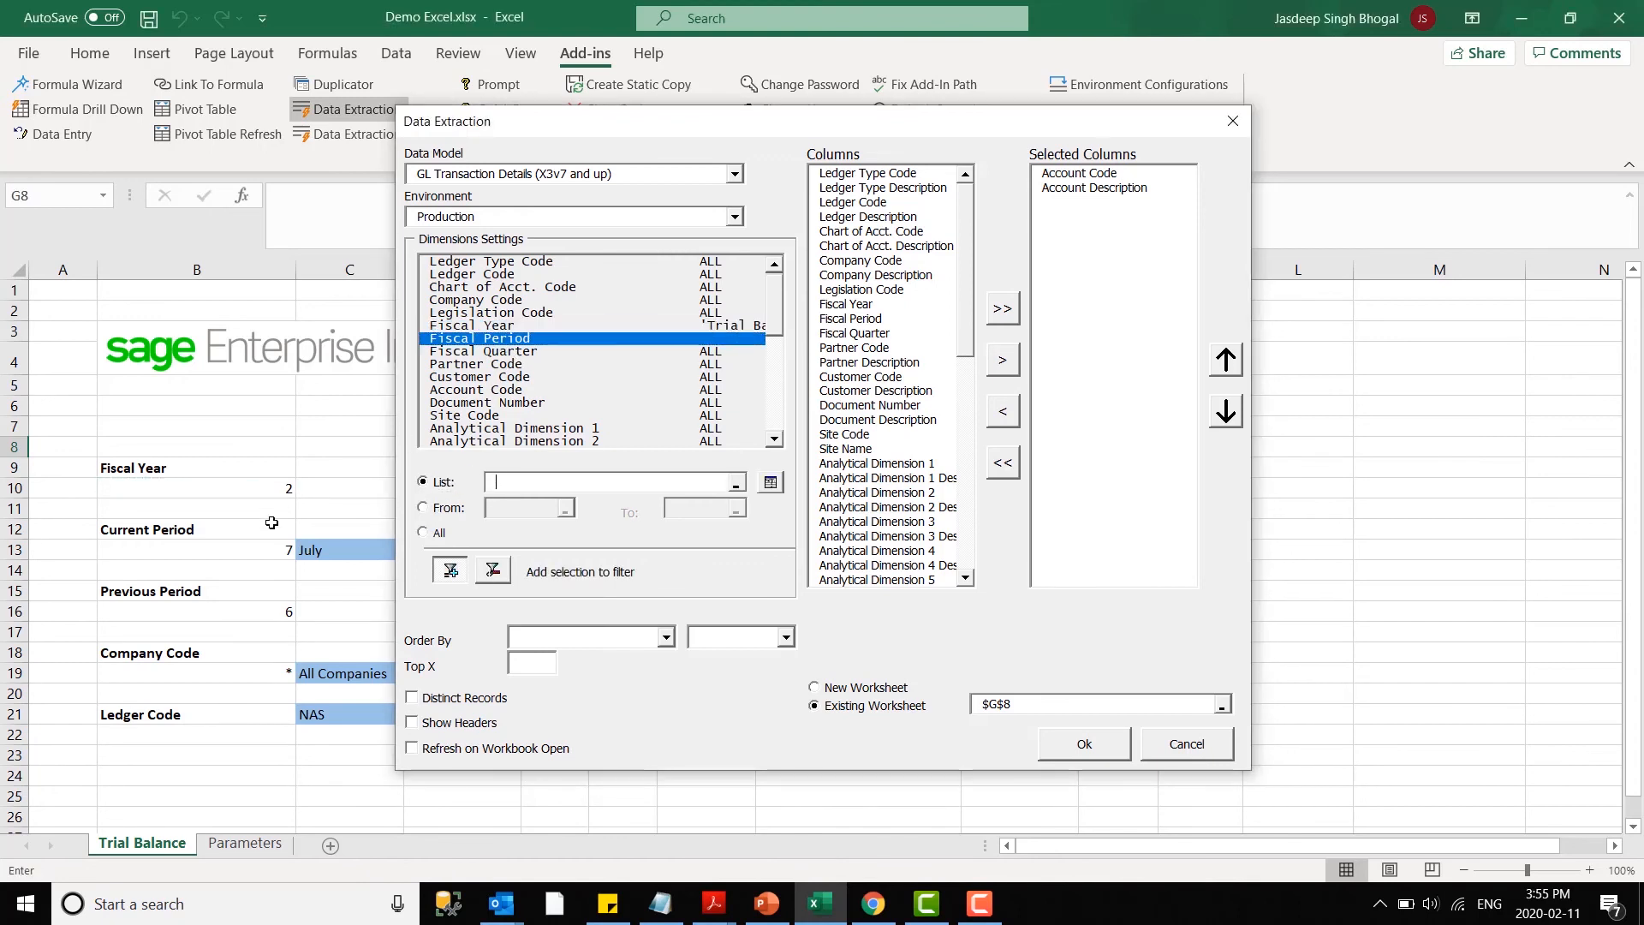
{"action": "left_click", "coordinate": [272, 549]}
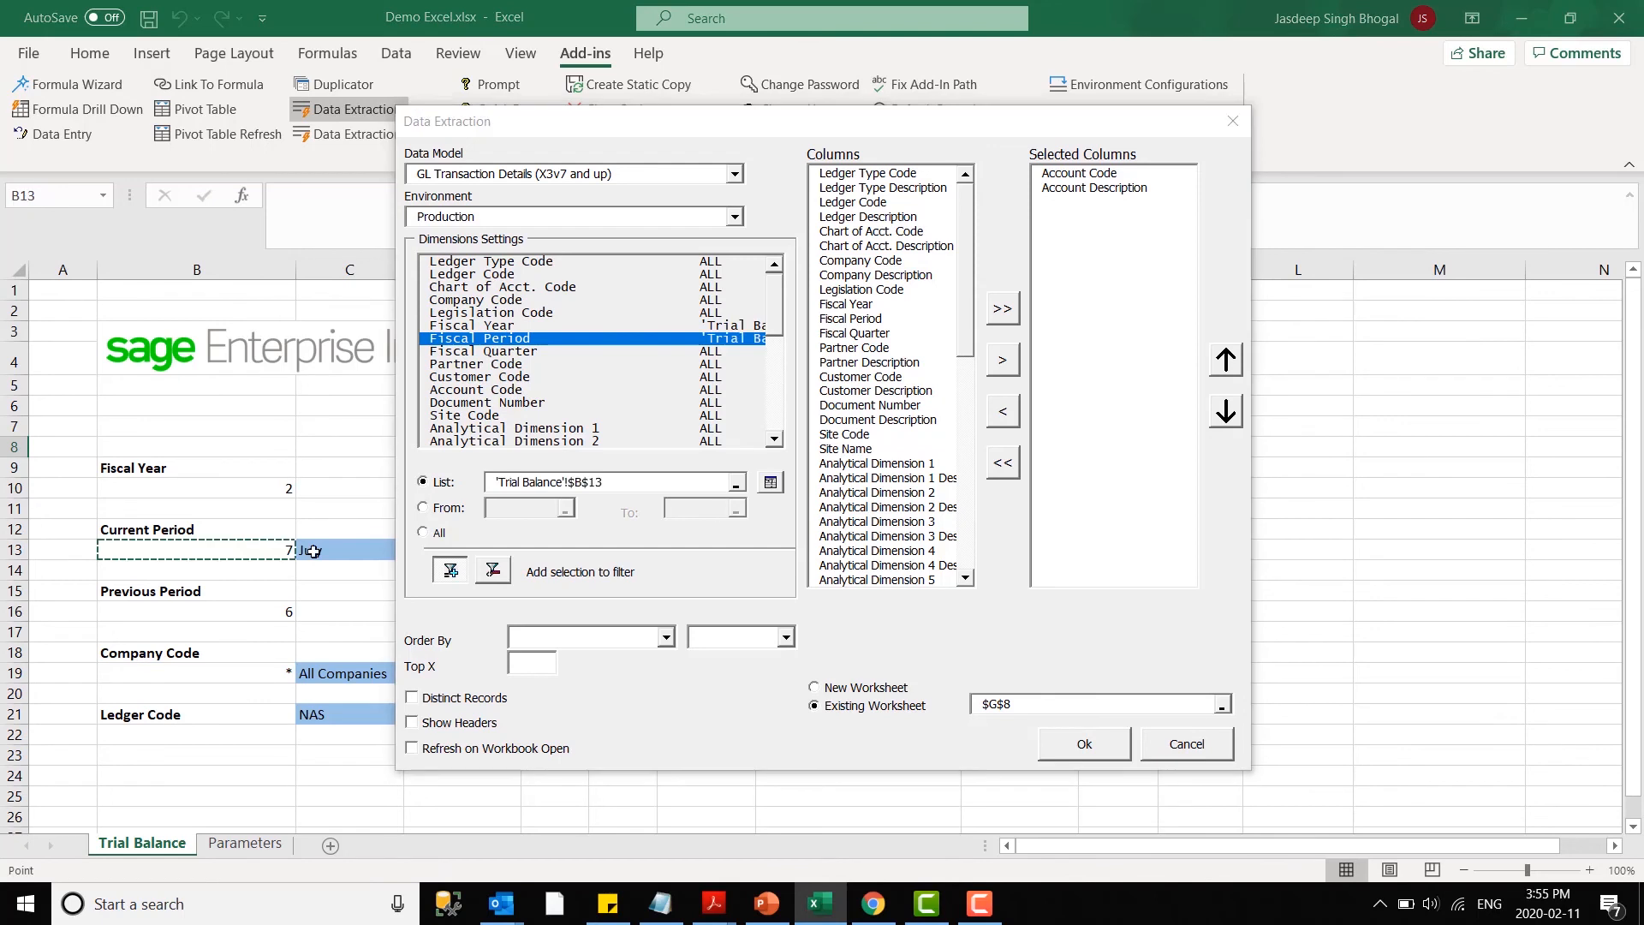
- Filter the extraction's Ledger Code by cell C21
{"action": "left_click", "coordinate": [473, 274]}
{"action": "left_click", "coordinate": [422, 482]}
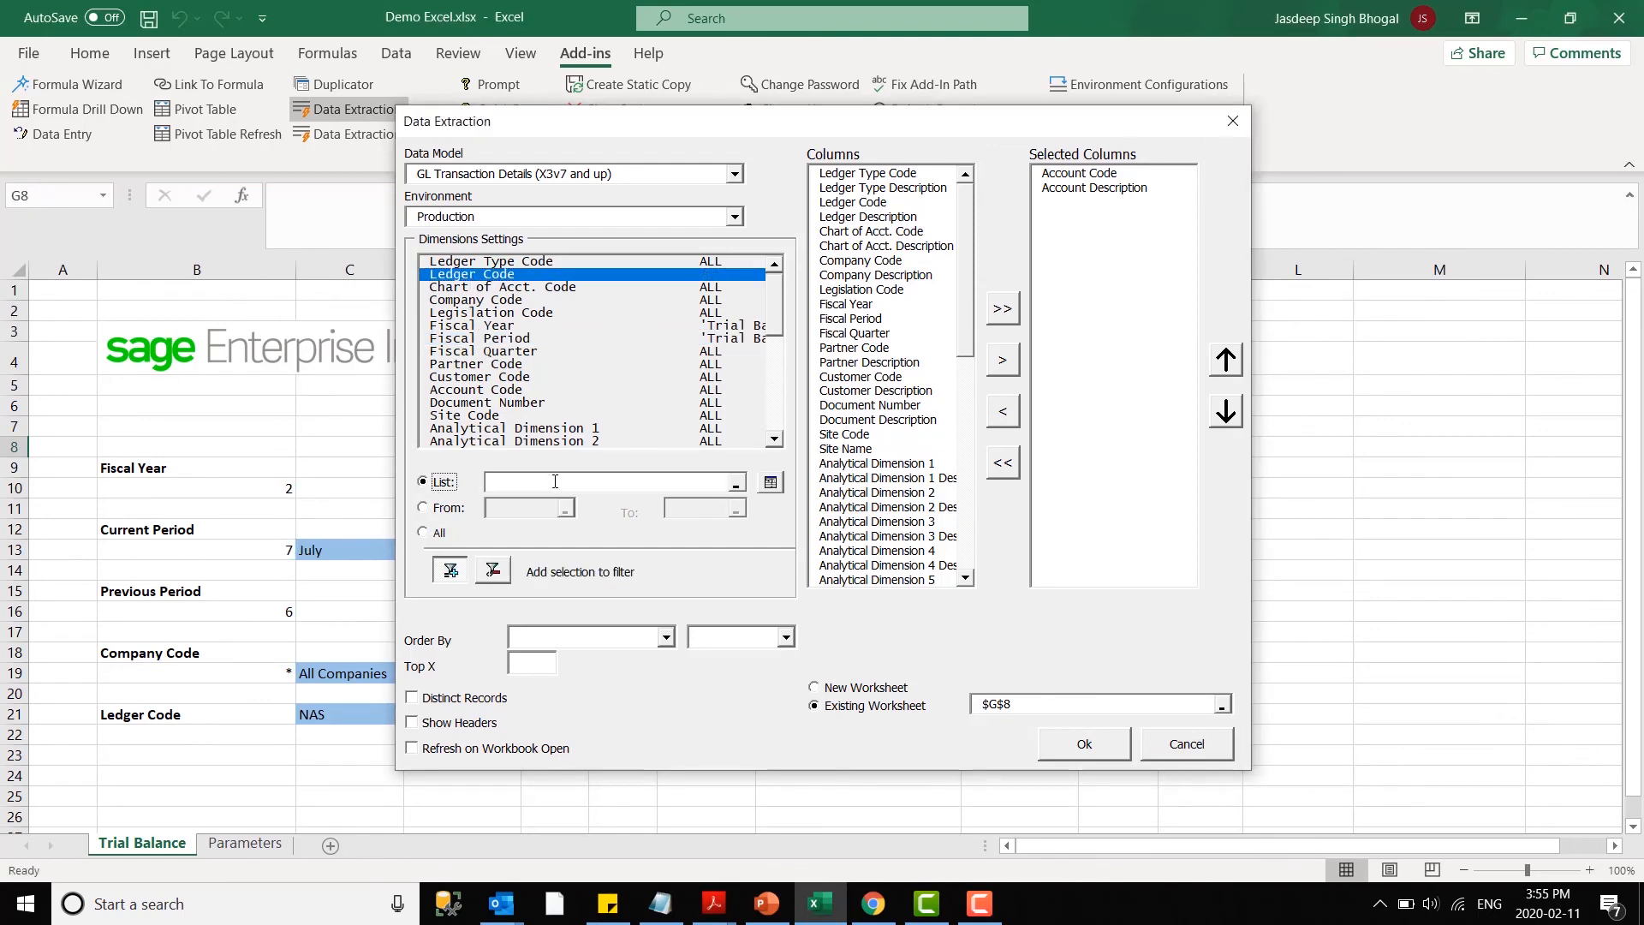
{"action": "left_click", "coordinate": [338, 709]}
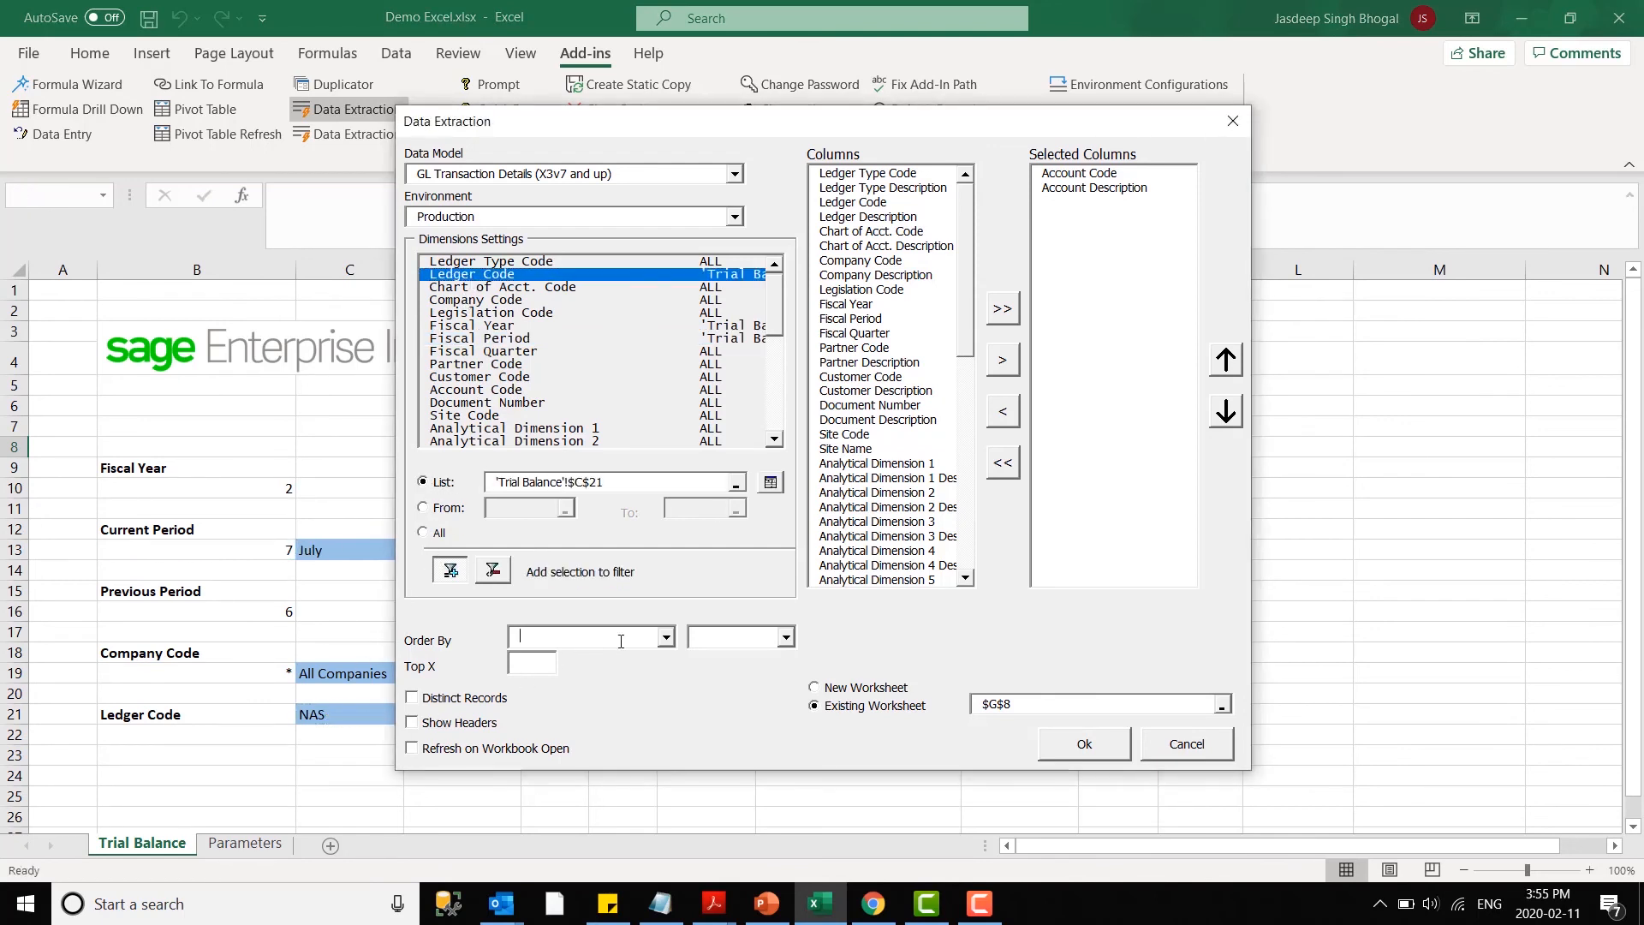
- Order the extraction by Account Code in ascending order
{"action": "left_click", "coordinate": [665, 637]}
{"action": "scroll", "coordinate": [673, 713], "scroll_direction": "down", "scroll_amount": 5}
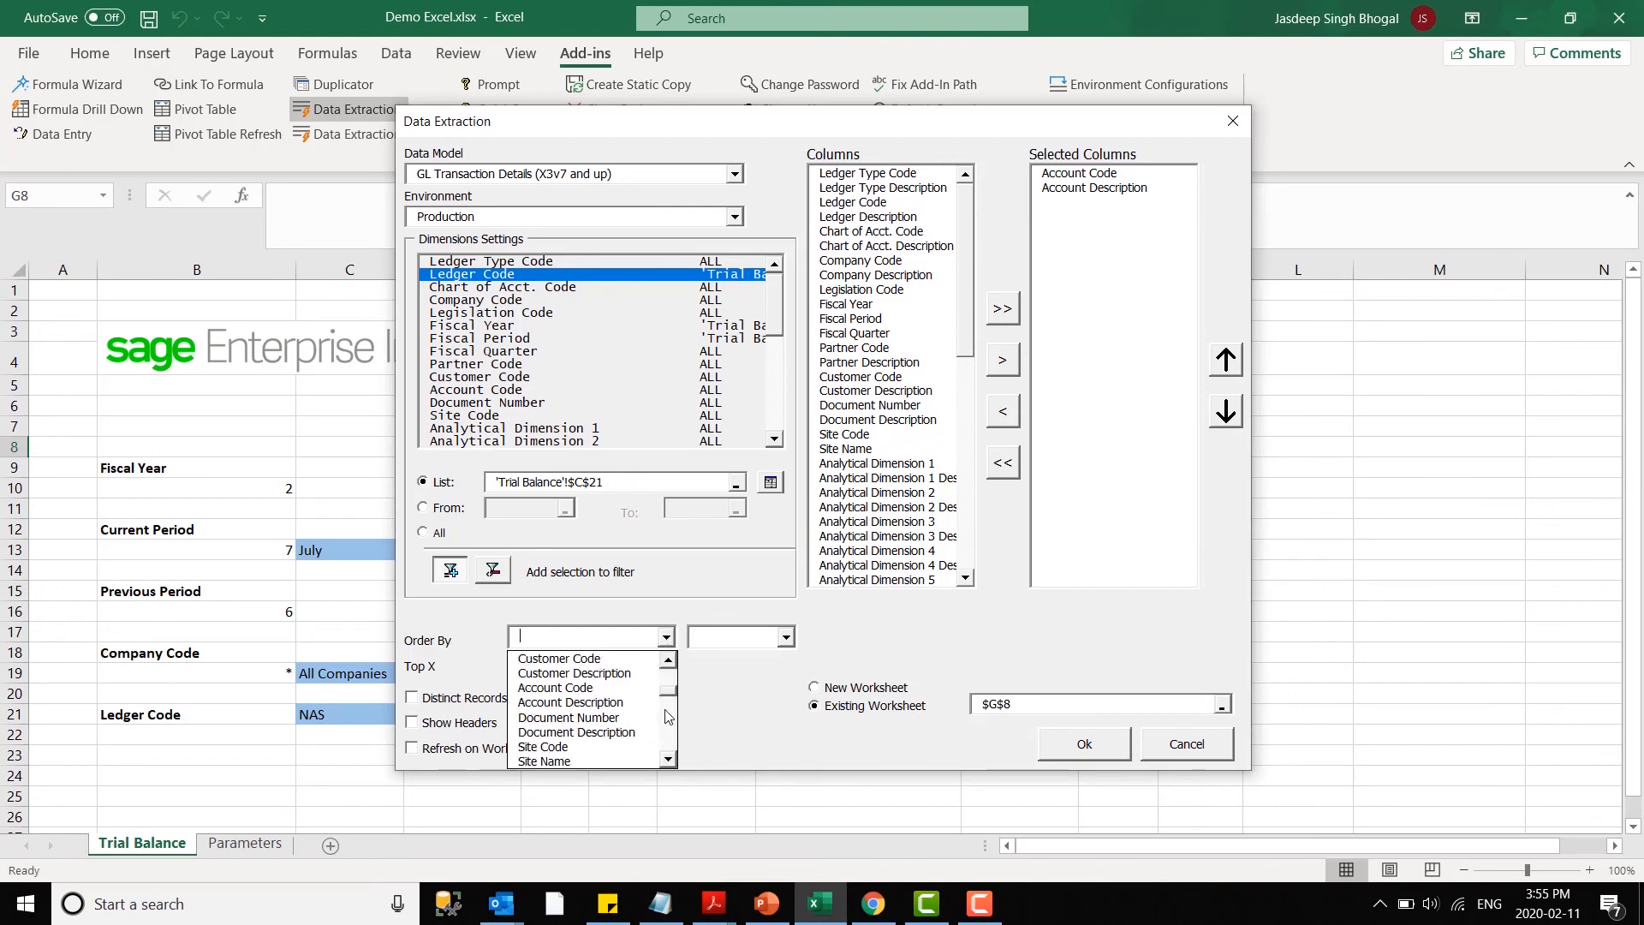
{"action": "left_click", "coordinate": [584, 690]}
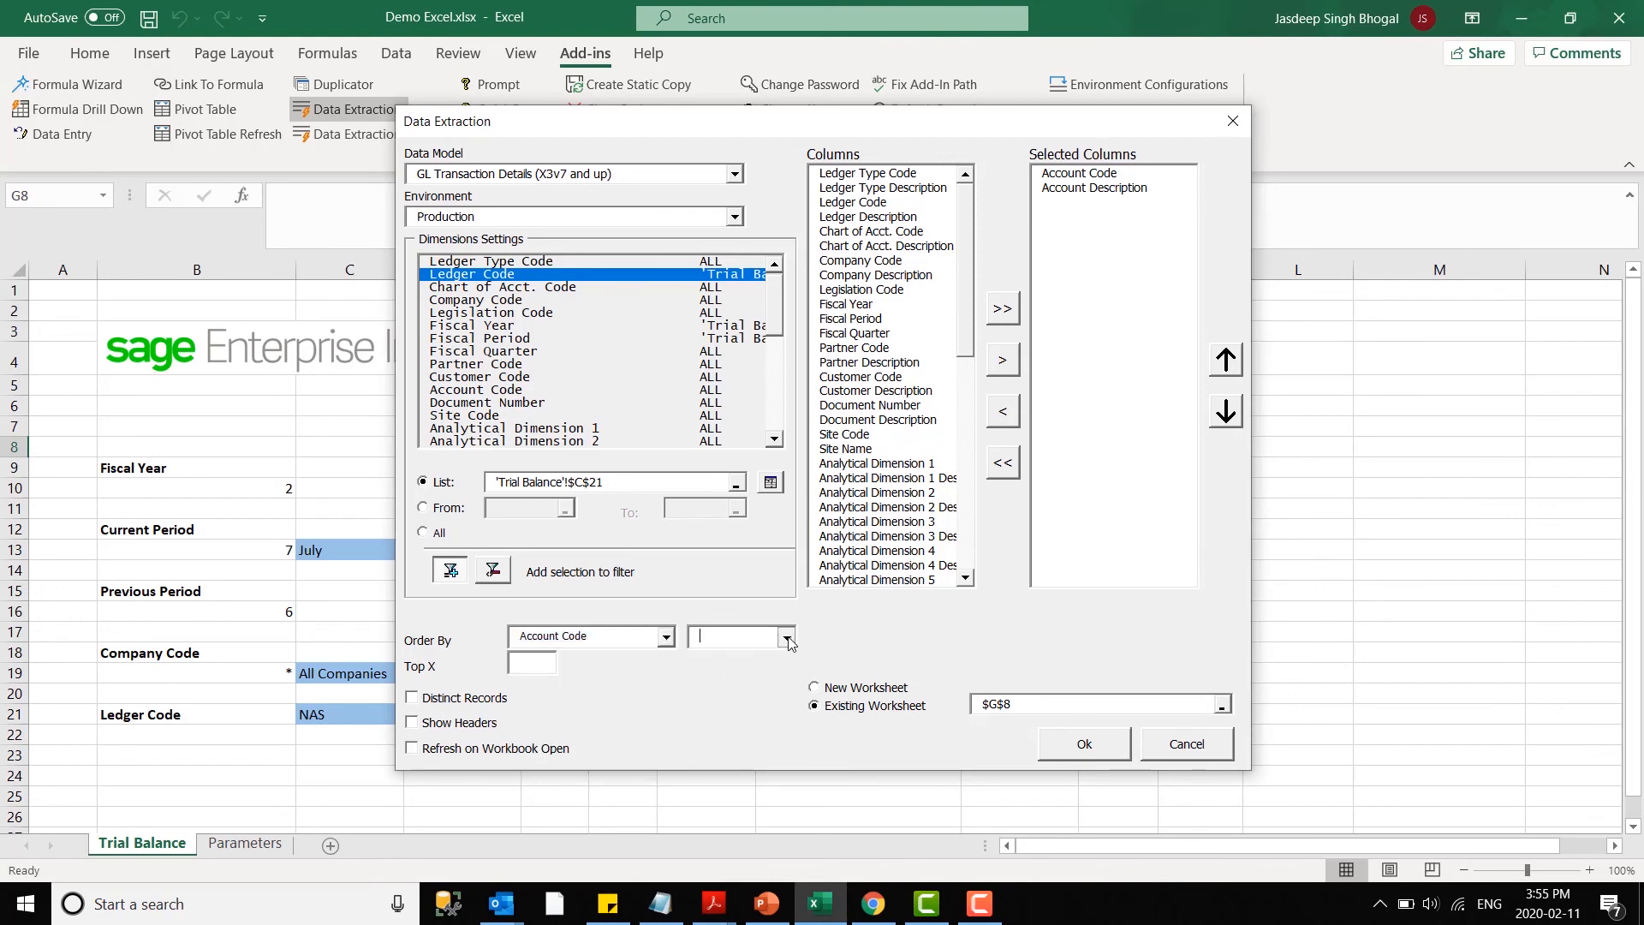
{"action": "left_click", "coordinate": [785, 636]}
{"action": "left_click", "coordinate": [711, 655]}
- Enable Distinct Records and Show Headers and run the extraction into the worksheet
{"action": "left_click", "coordinate": [475, 703]}
{"action": "left_click", "coordinate": [450, 723]}
{"action": "left_click", "coordinate": [1072, 742]}
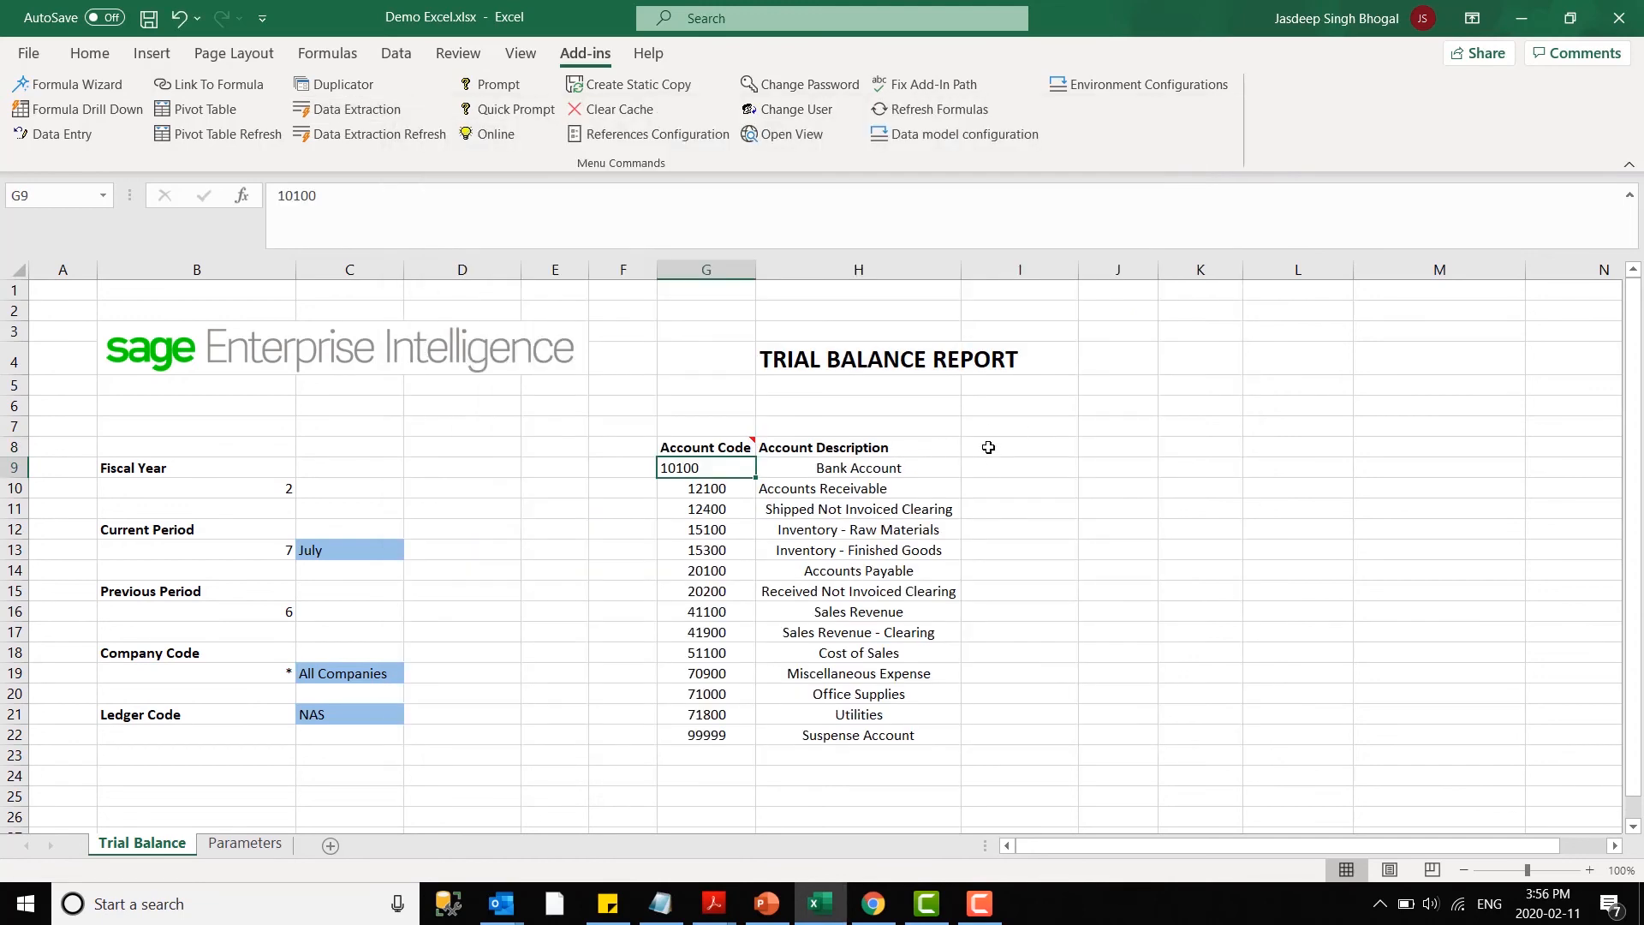
- Enter the headers Opening Balance, Debit, Credit and Ending Balance in cells I8 to L8 and make them bold
{"action": "left_click", "coordinate": [988, 442]}
{"action": "type", "text": "Opening"}
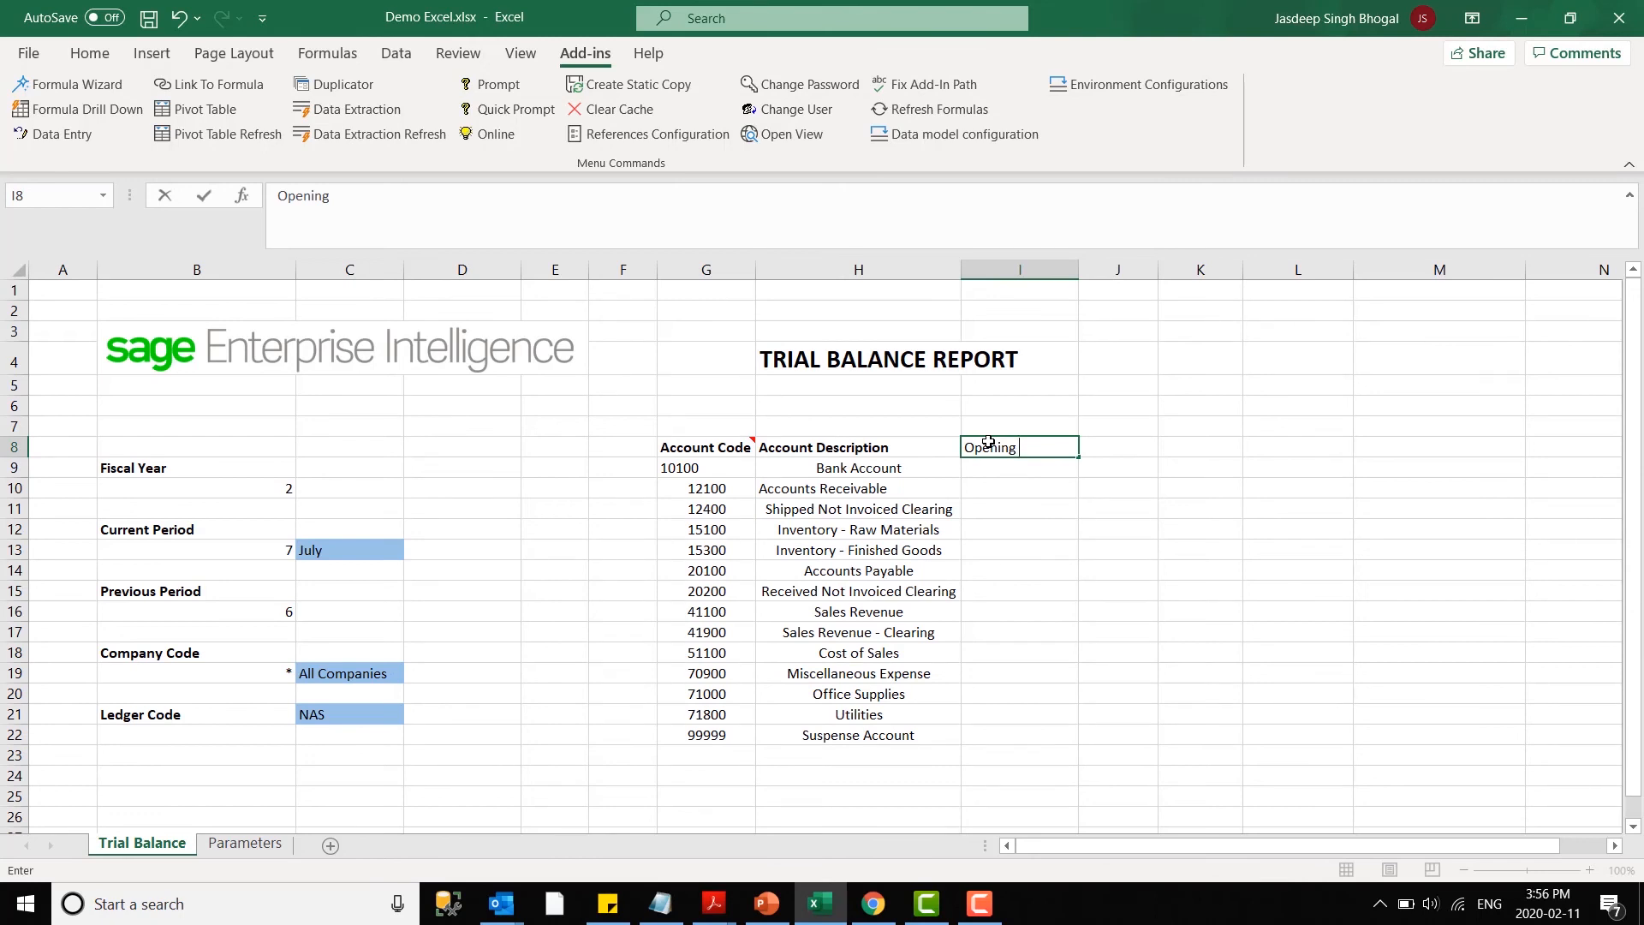
{"action": "type", "text": " Balance"}
{"action": "key", "text": "Tab"}
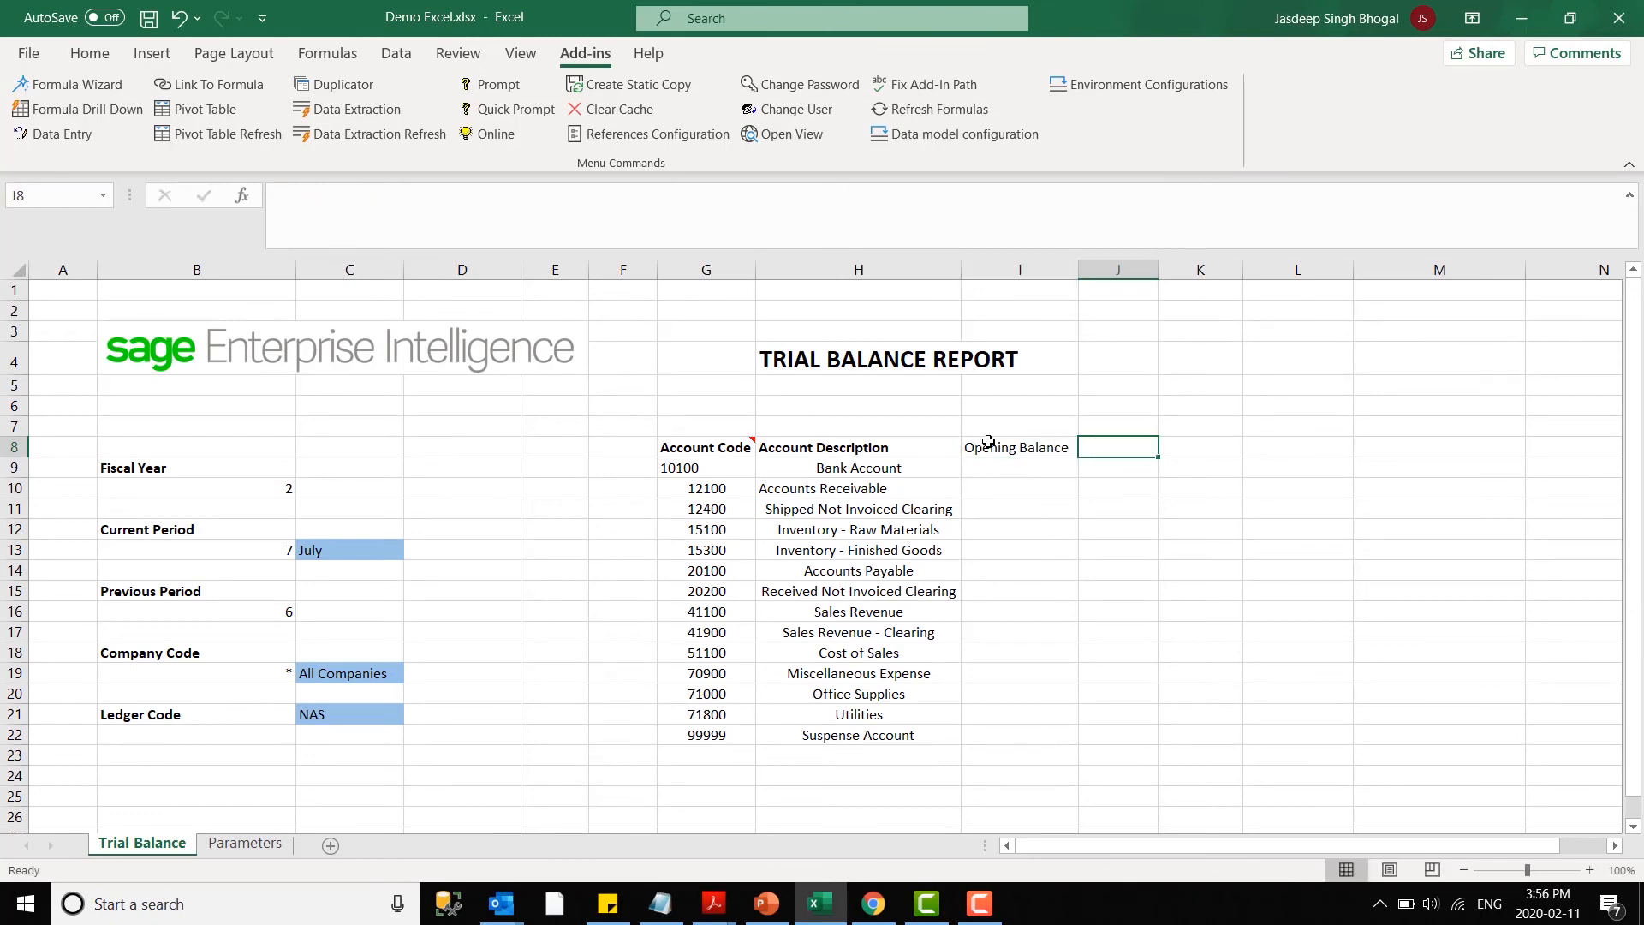
{"action": "type", "text": "Debit"}
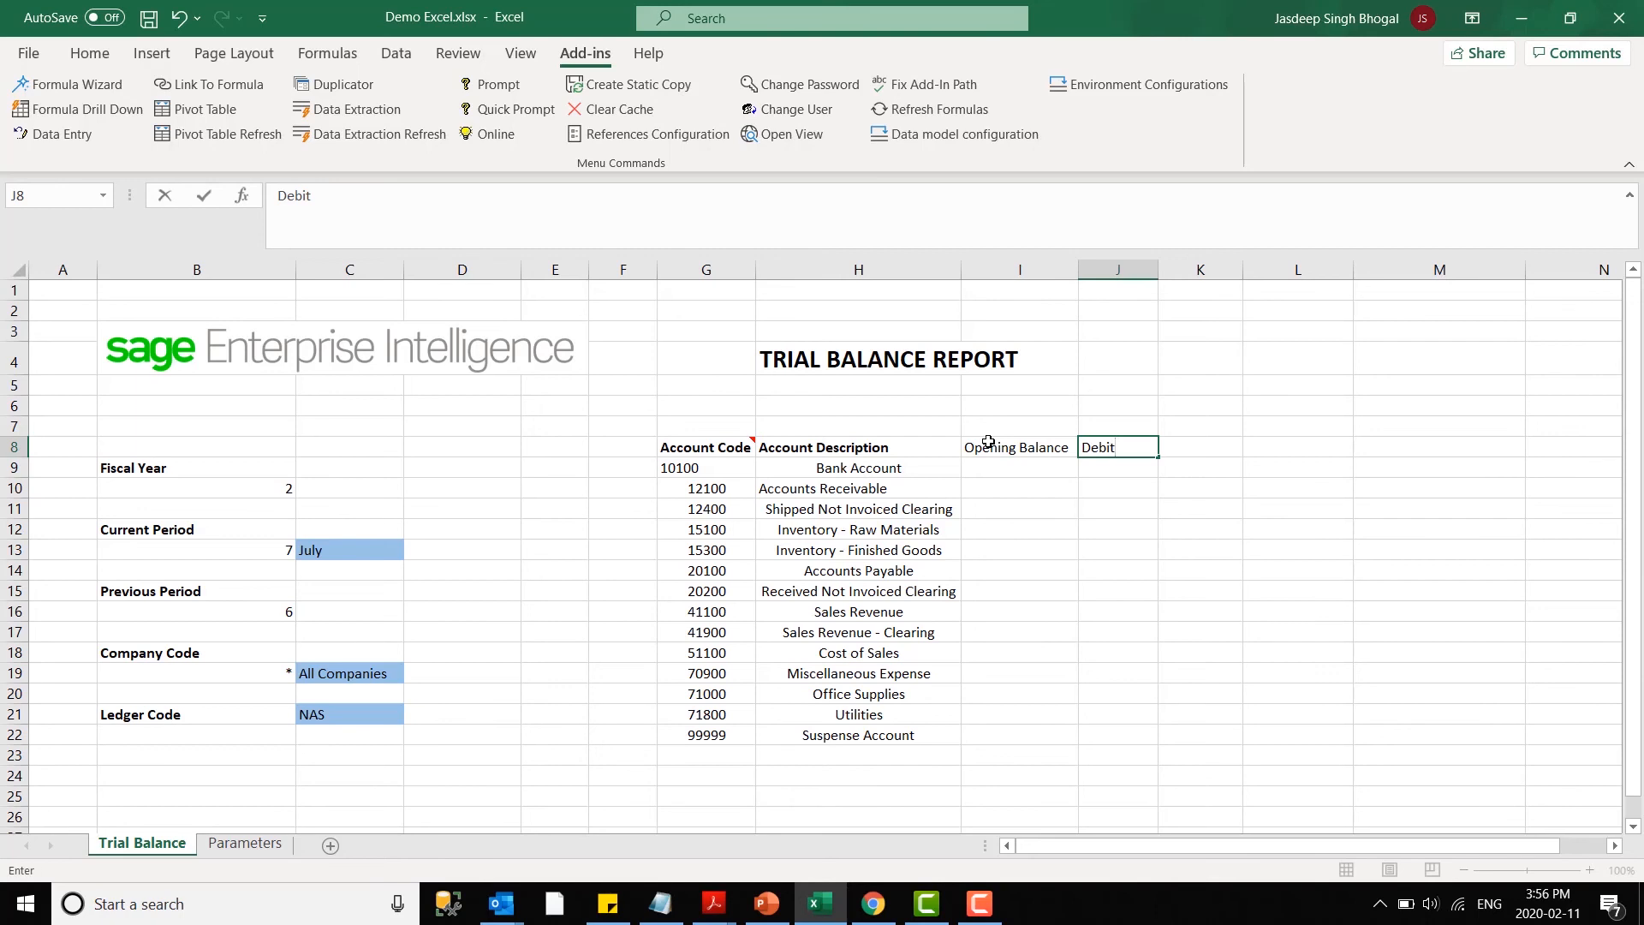
{"action": "key", "text": "Tab"}
{"action": "type", "text": "Credit"}
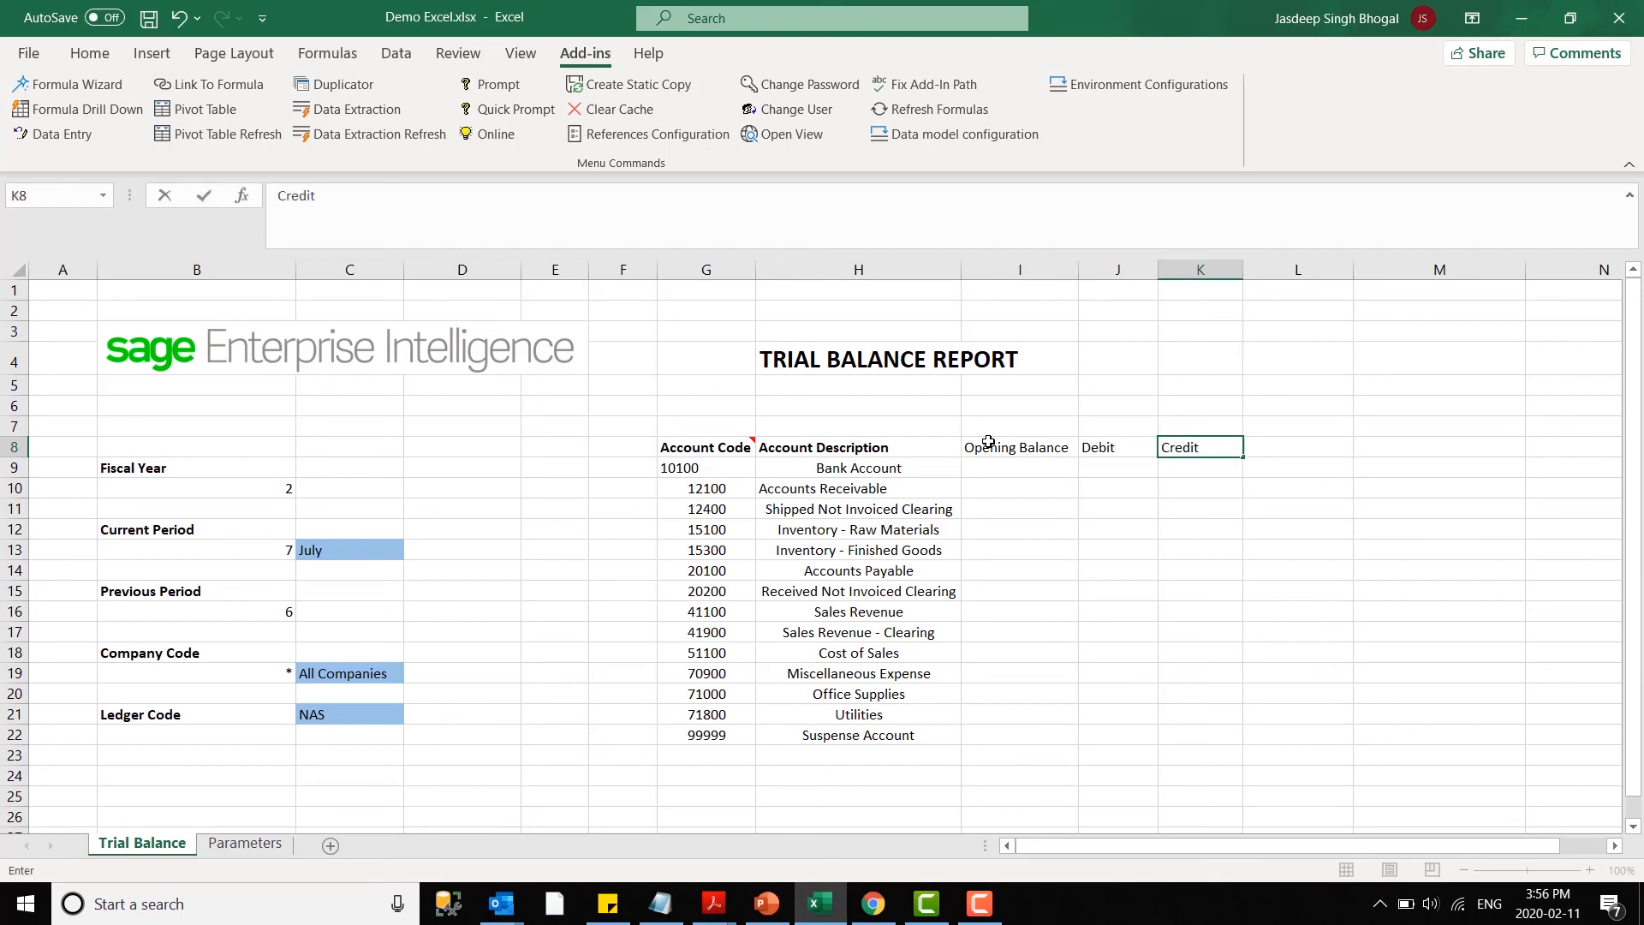
{"action": "key", "text": "Tab"}
{"action": "type", "text": "Ending Bal"}
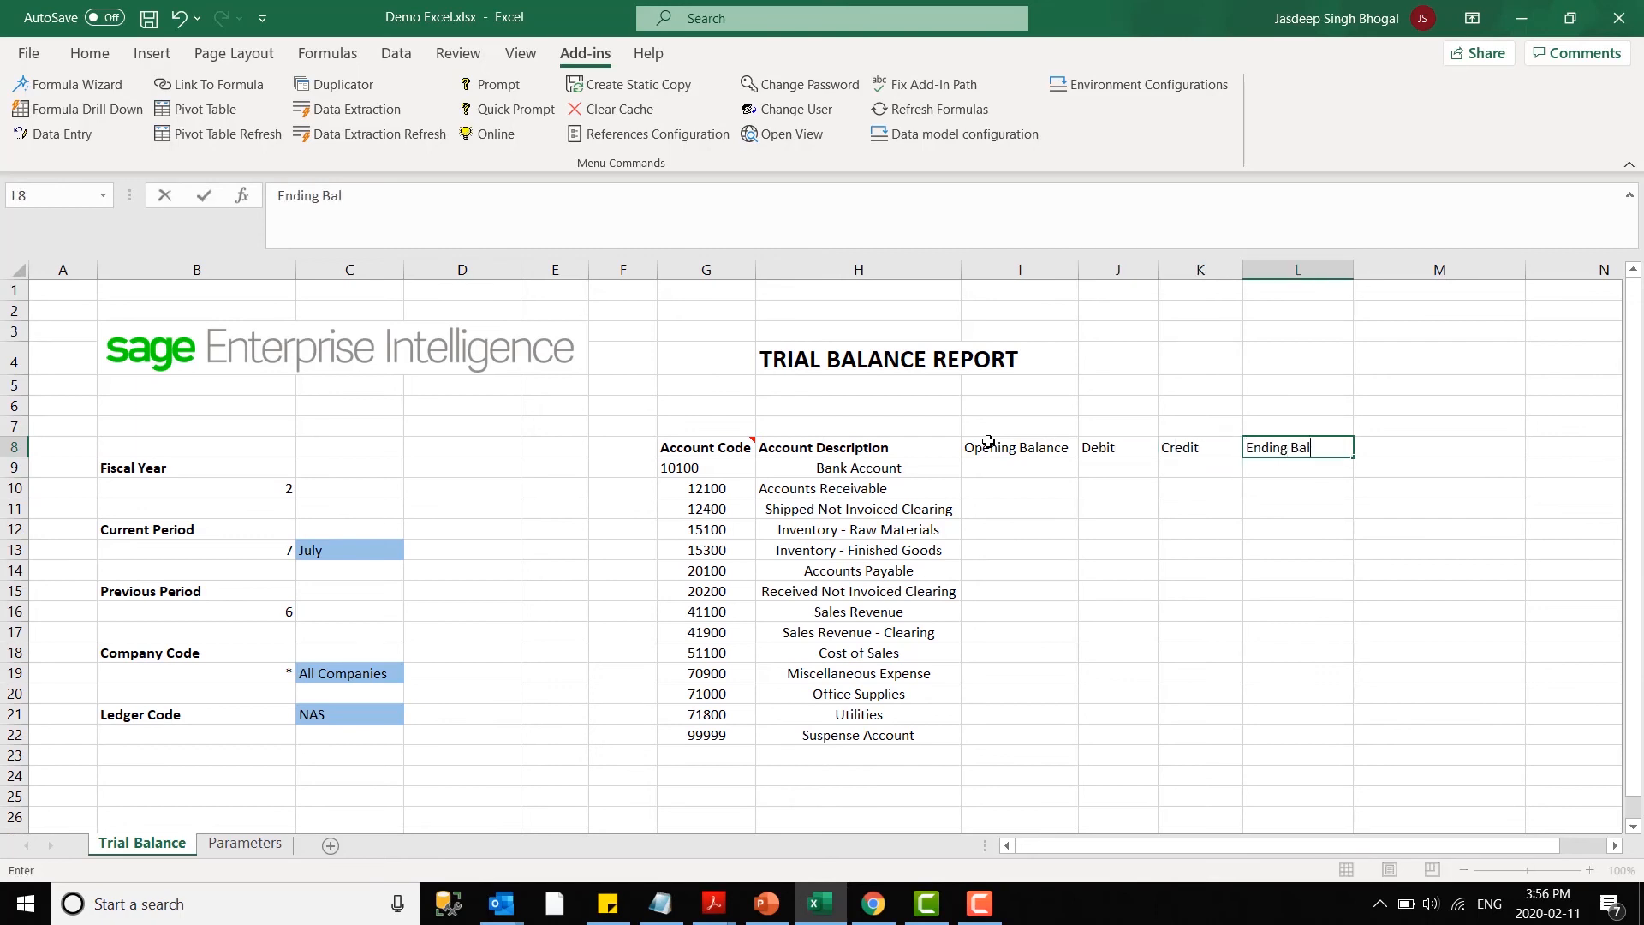
{"action": "type", "text": "ance"}
{"action": "left_click_drag", "start_coordinate": [994, 447], "coordinate": [1336, 448]}
{"action": "key", "text": "ctrl+b"}
- Start a Formula Wizard formula in cell I9 using GL Reference, the Ledger Posting field and the Sum operation
{"action": "left_click", "coordinate": [1015, 467]}
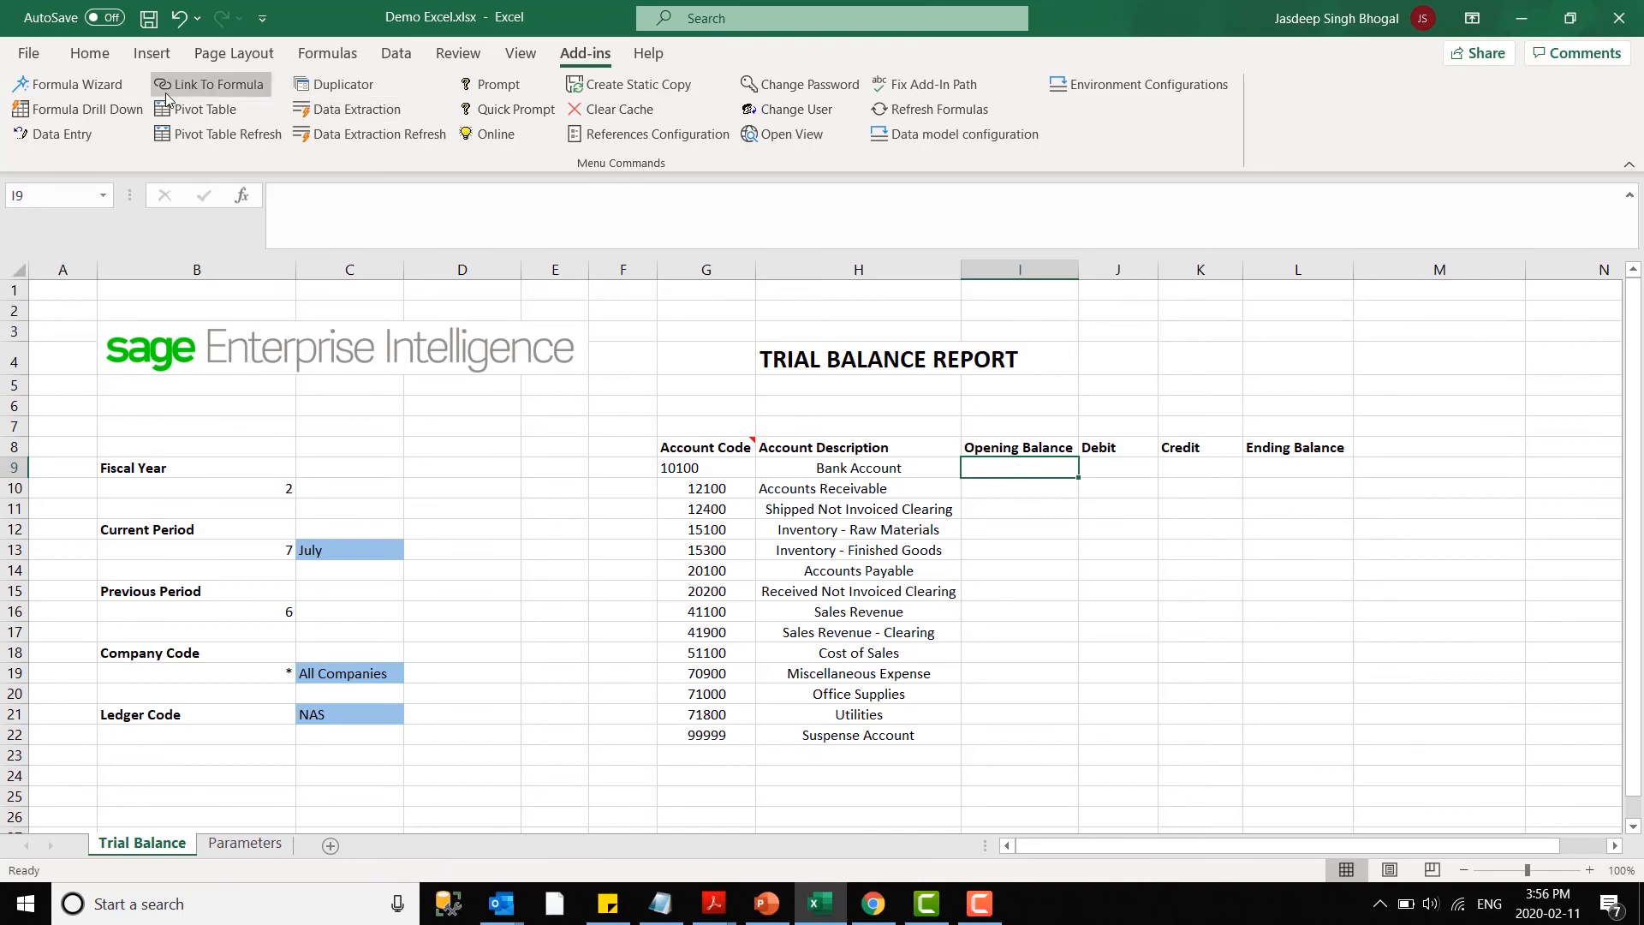
{"action": "left_click", "coordinate": [114, 89]}
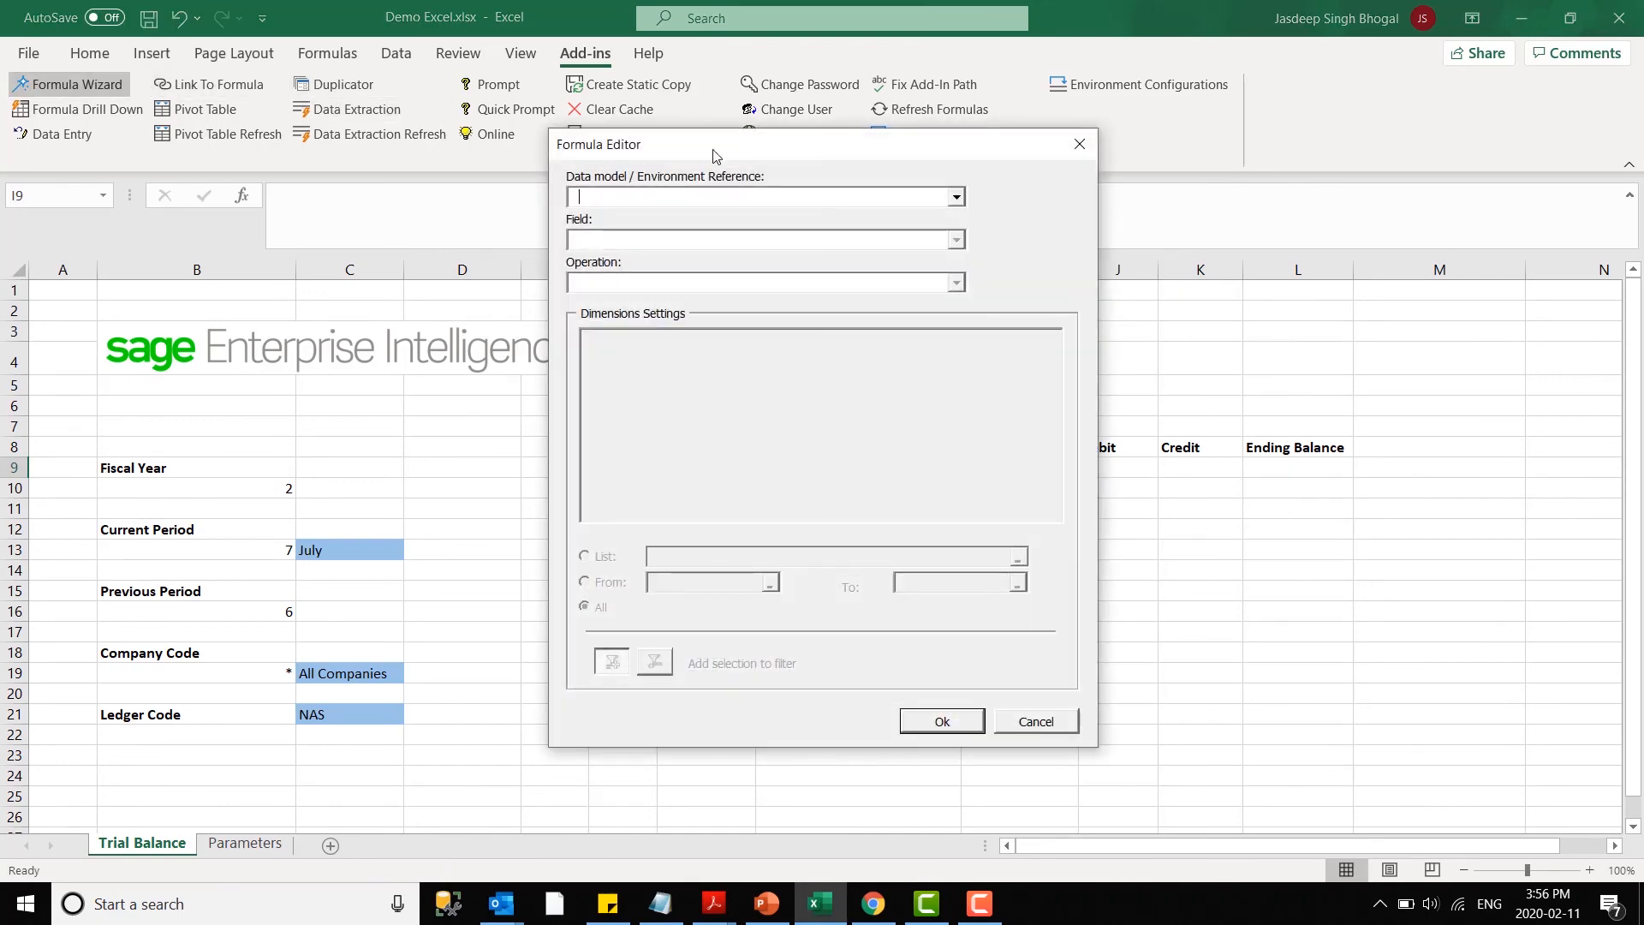
{"action": "left_click", "coordinate": [659, 198]}
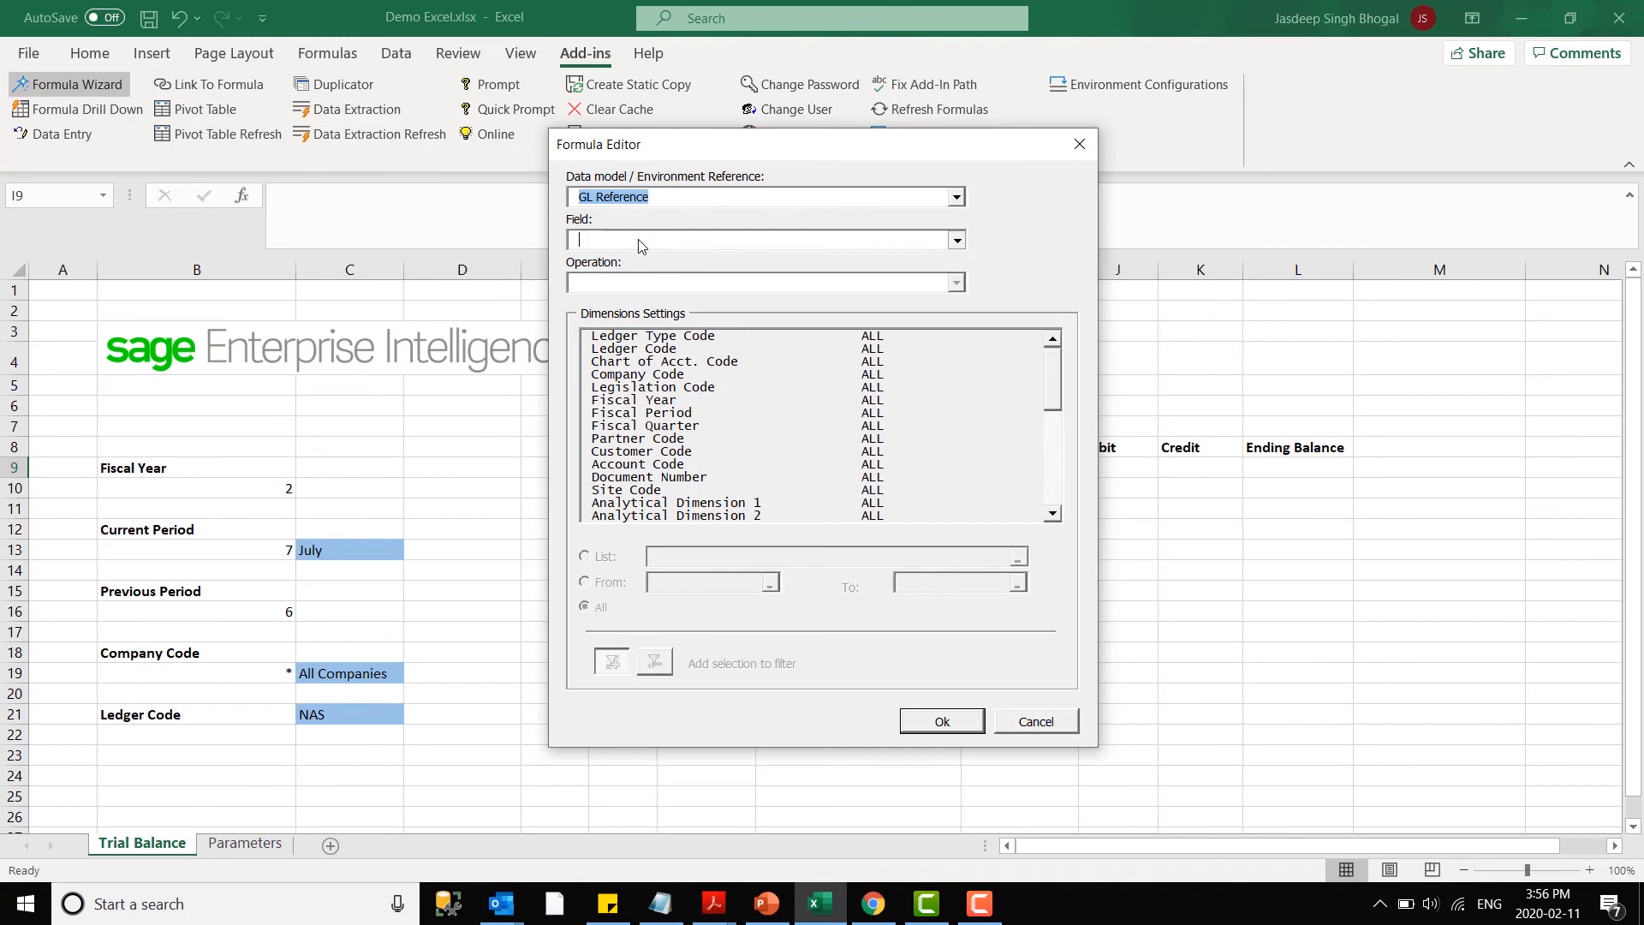
{"action": "left_click", "coordinate": [640, 246]}
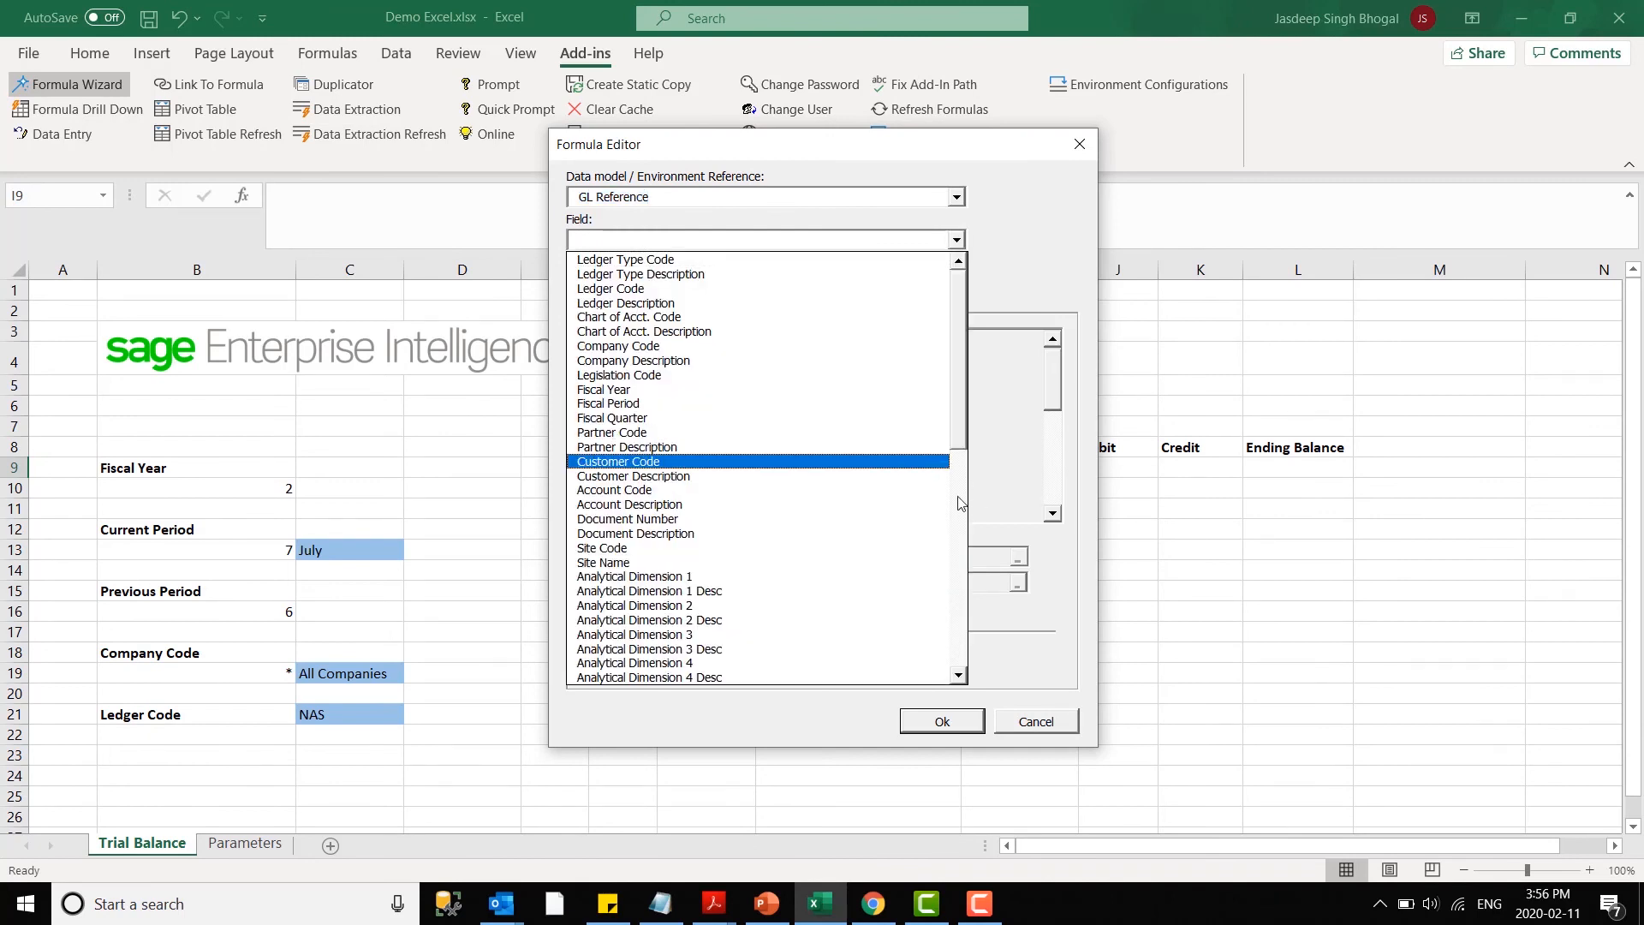
{"action": "left_click_drag", "start_coordinate": [960, 427], "coordinate": [973, 617]}
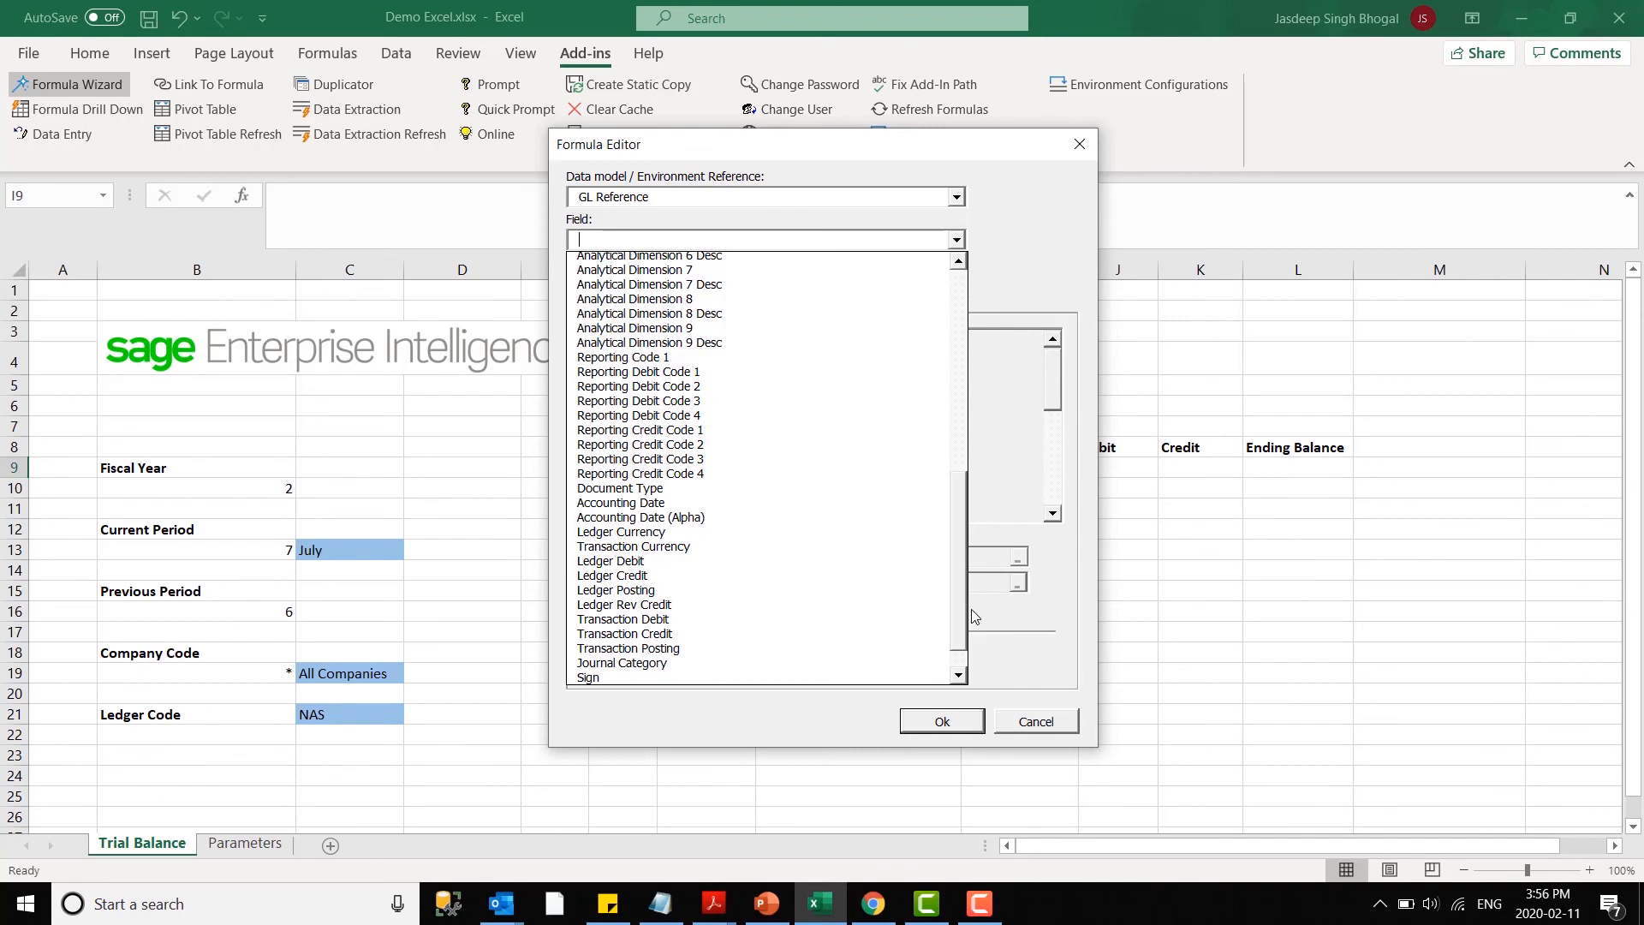
{"action": "left_click", "coordinate": [715, 590]}
{"action": "left_click", "coordinate": [649, 284]}
{"action": "left_click", "coordinate": [635, 309]}
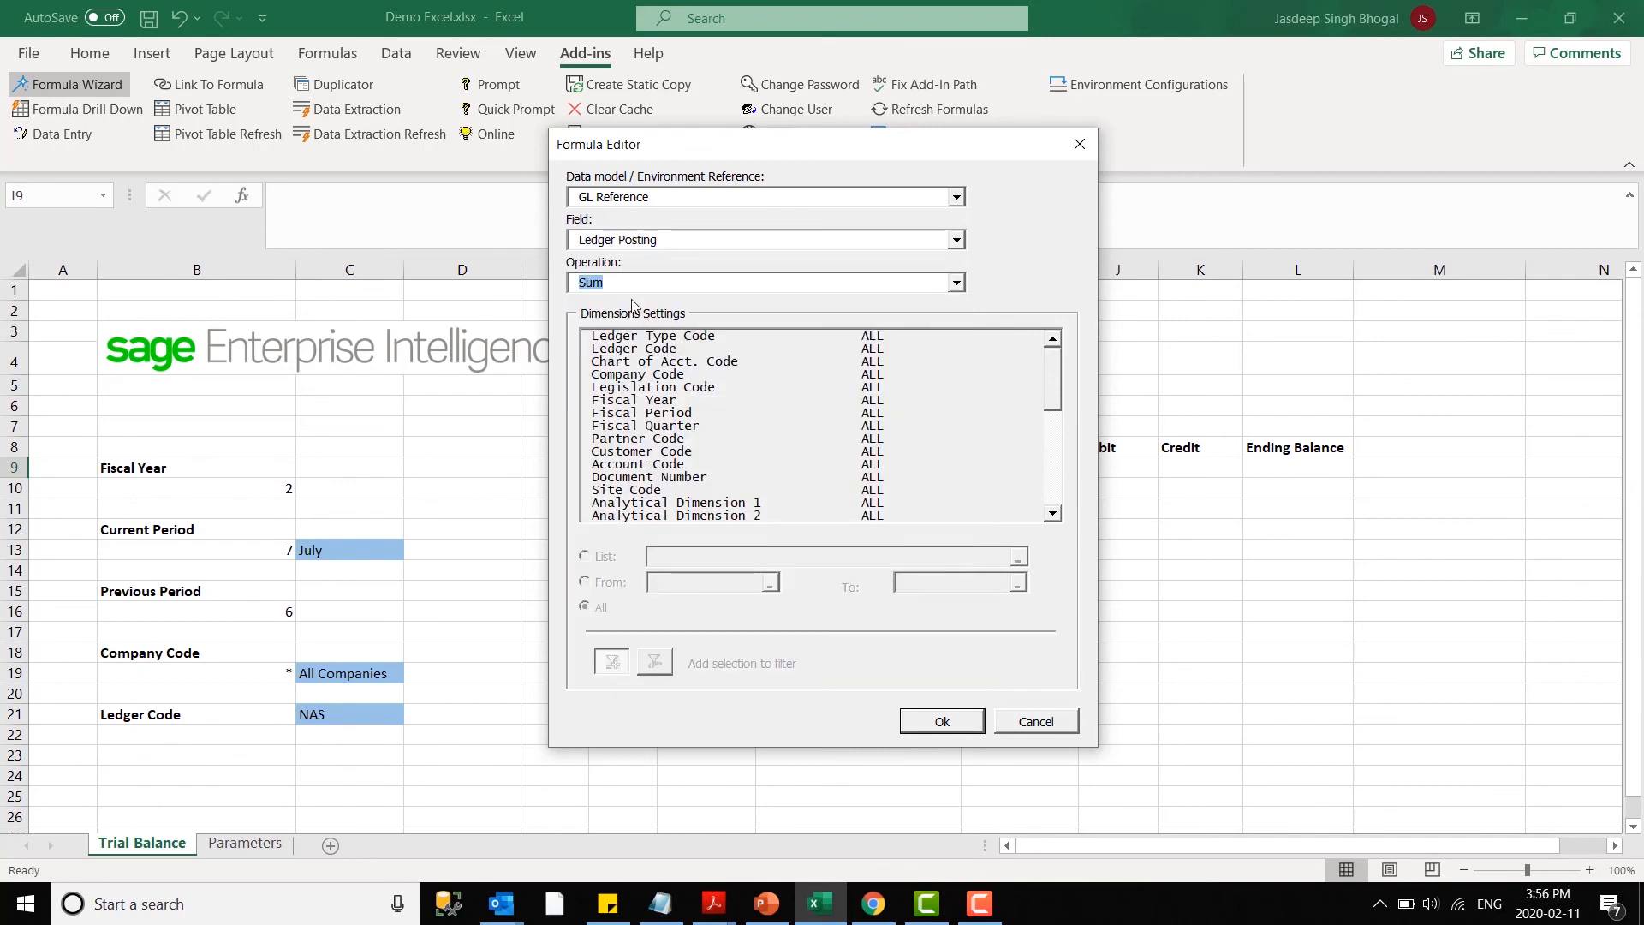
- Filter the formula's Fiscal Year by cell B10 and its Fiscal Period from 0 to cell B16
{"action": "left_click", "coordinate": [651, 401]}
{"action": "left_click", "coordinate": [680, 559]}
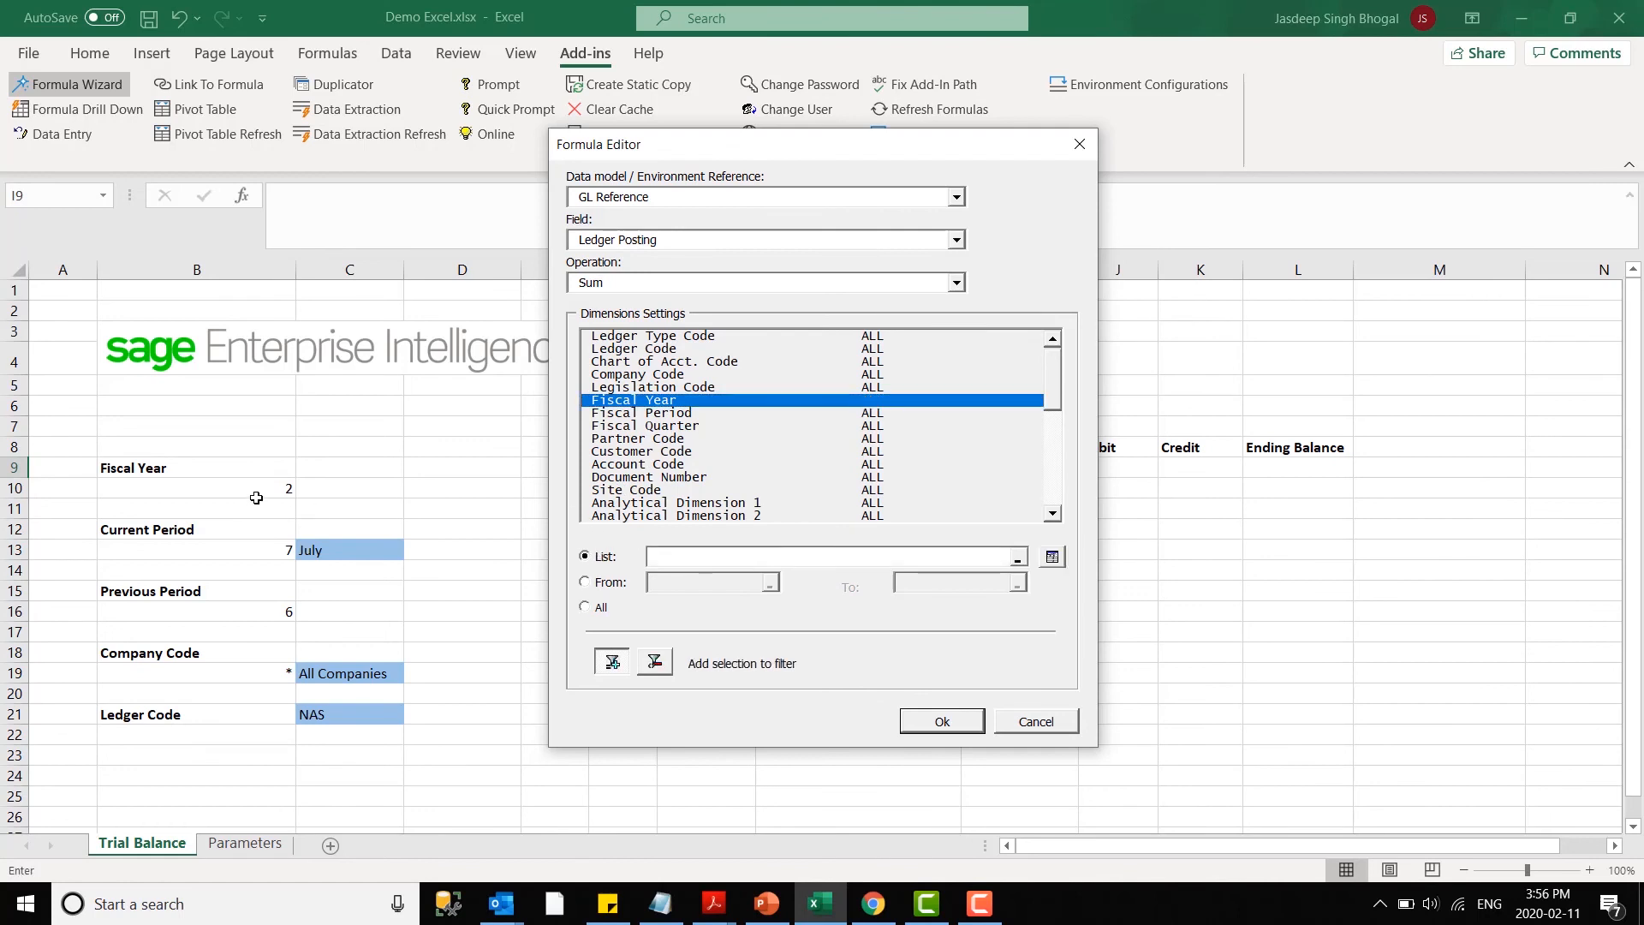
{"action": "left_click", "coordinate": [267, 491]}
{"action": "left_click", "coordinate": [696, 412]}
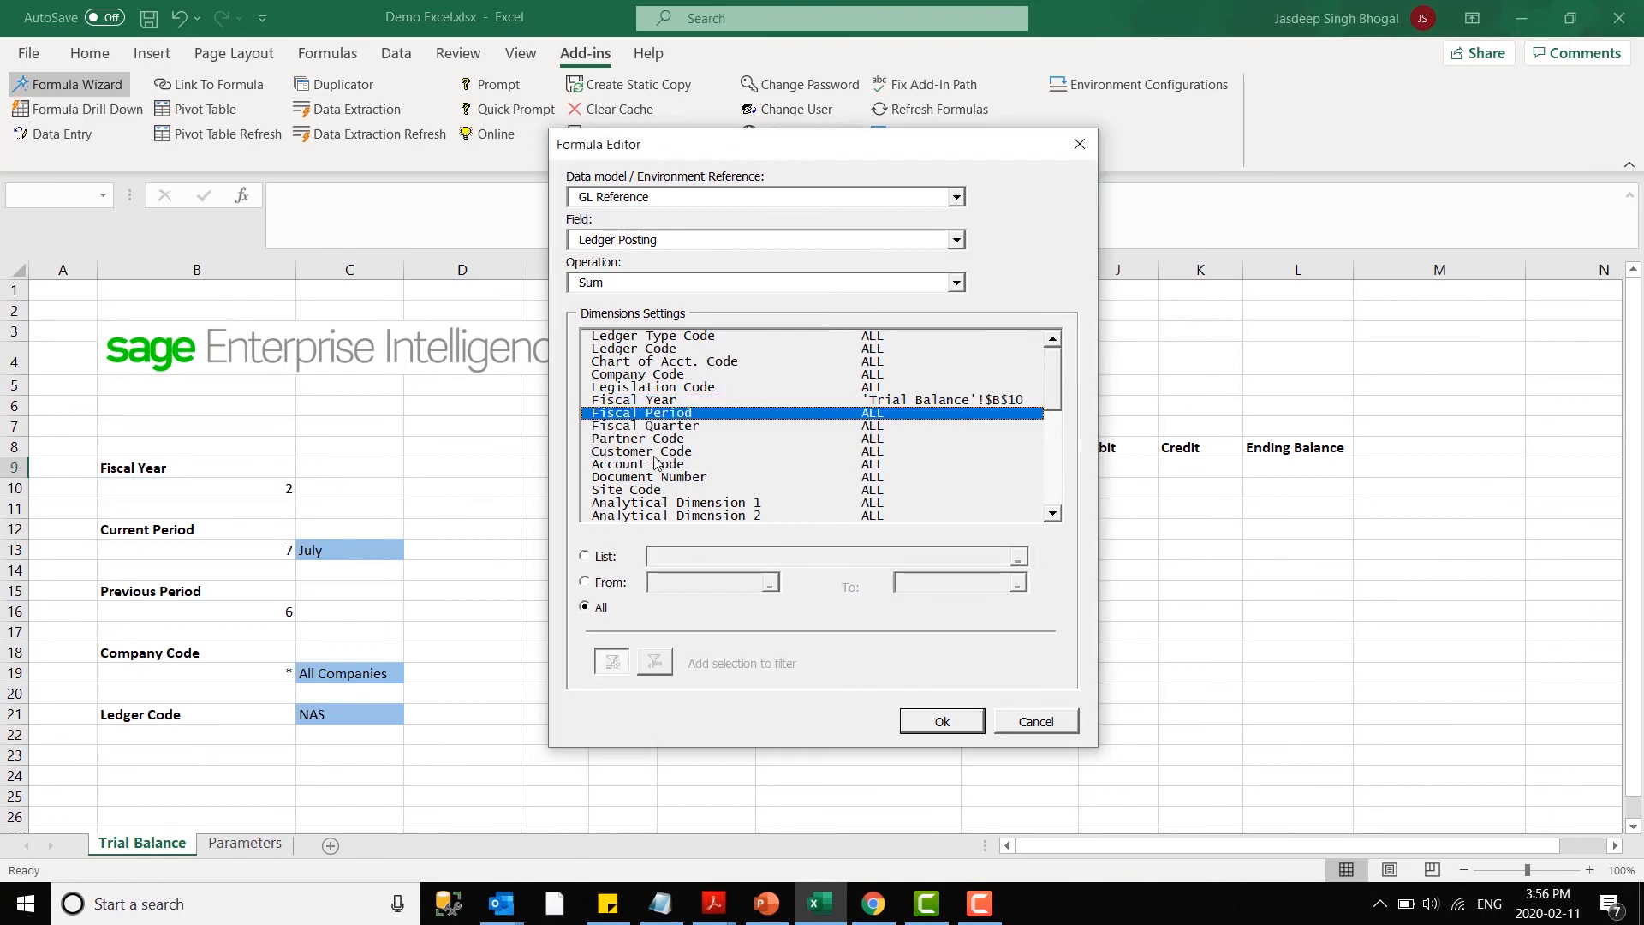
{"action": "left_click", "coordinate": [585, 582]}
{"action": "left_click", "coordinate": [668, 580]}
{"action": "type", "text": "0"}
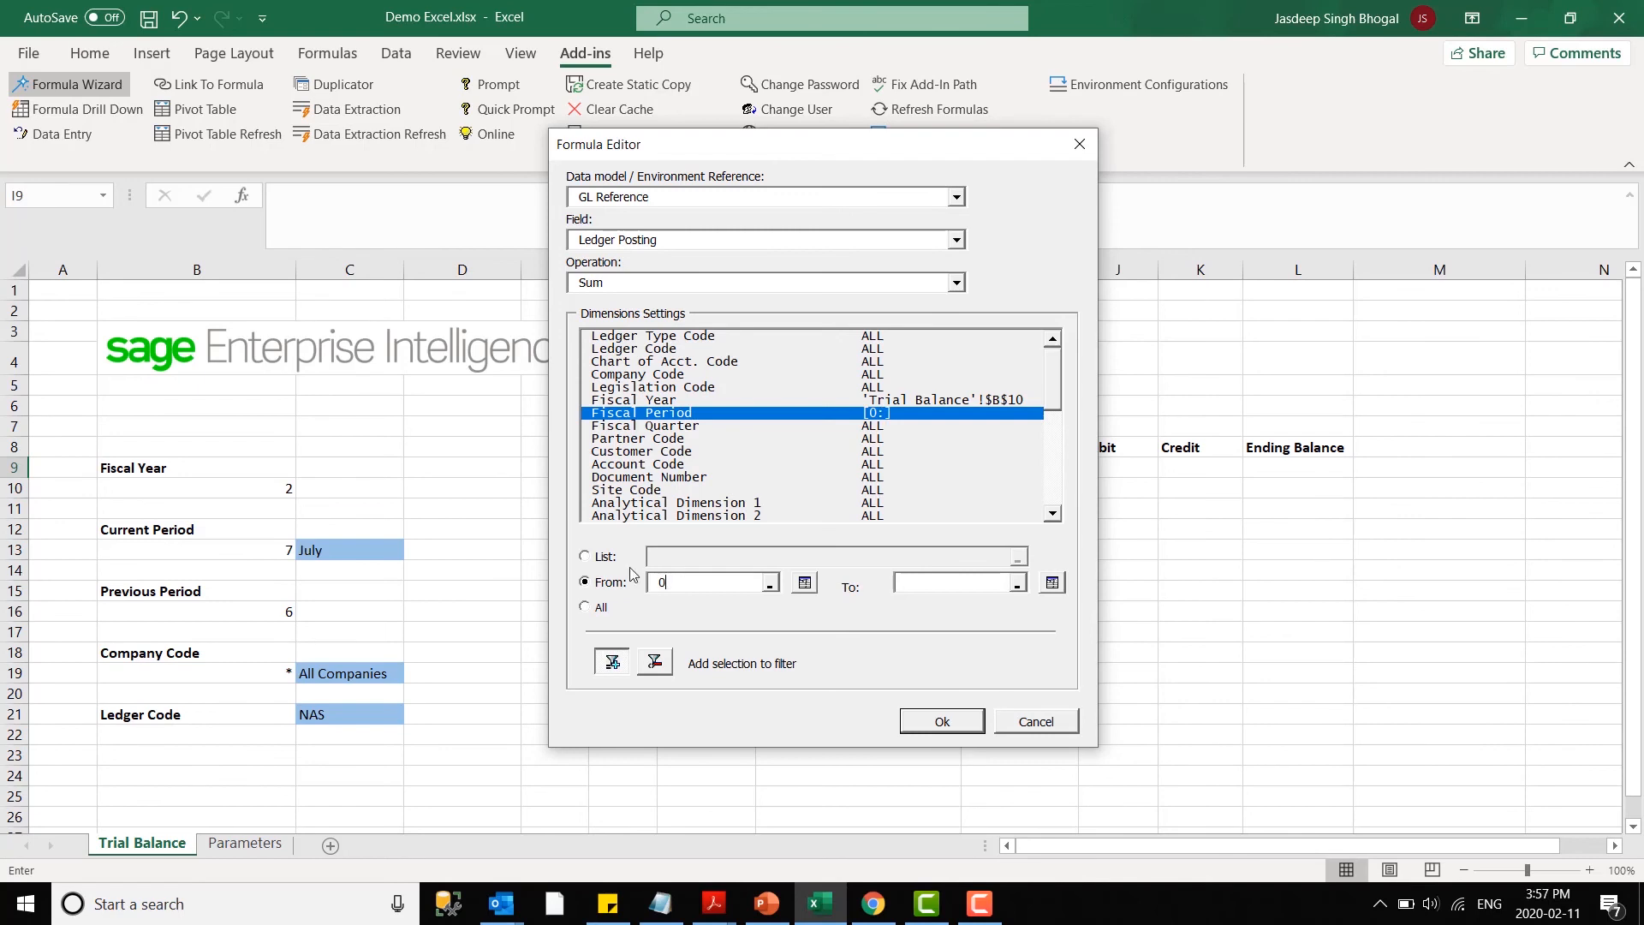
{"action": "left_click", "coordinate": [912, 582]}
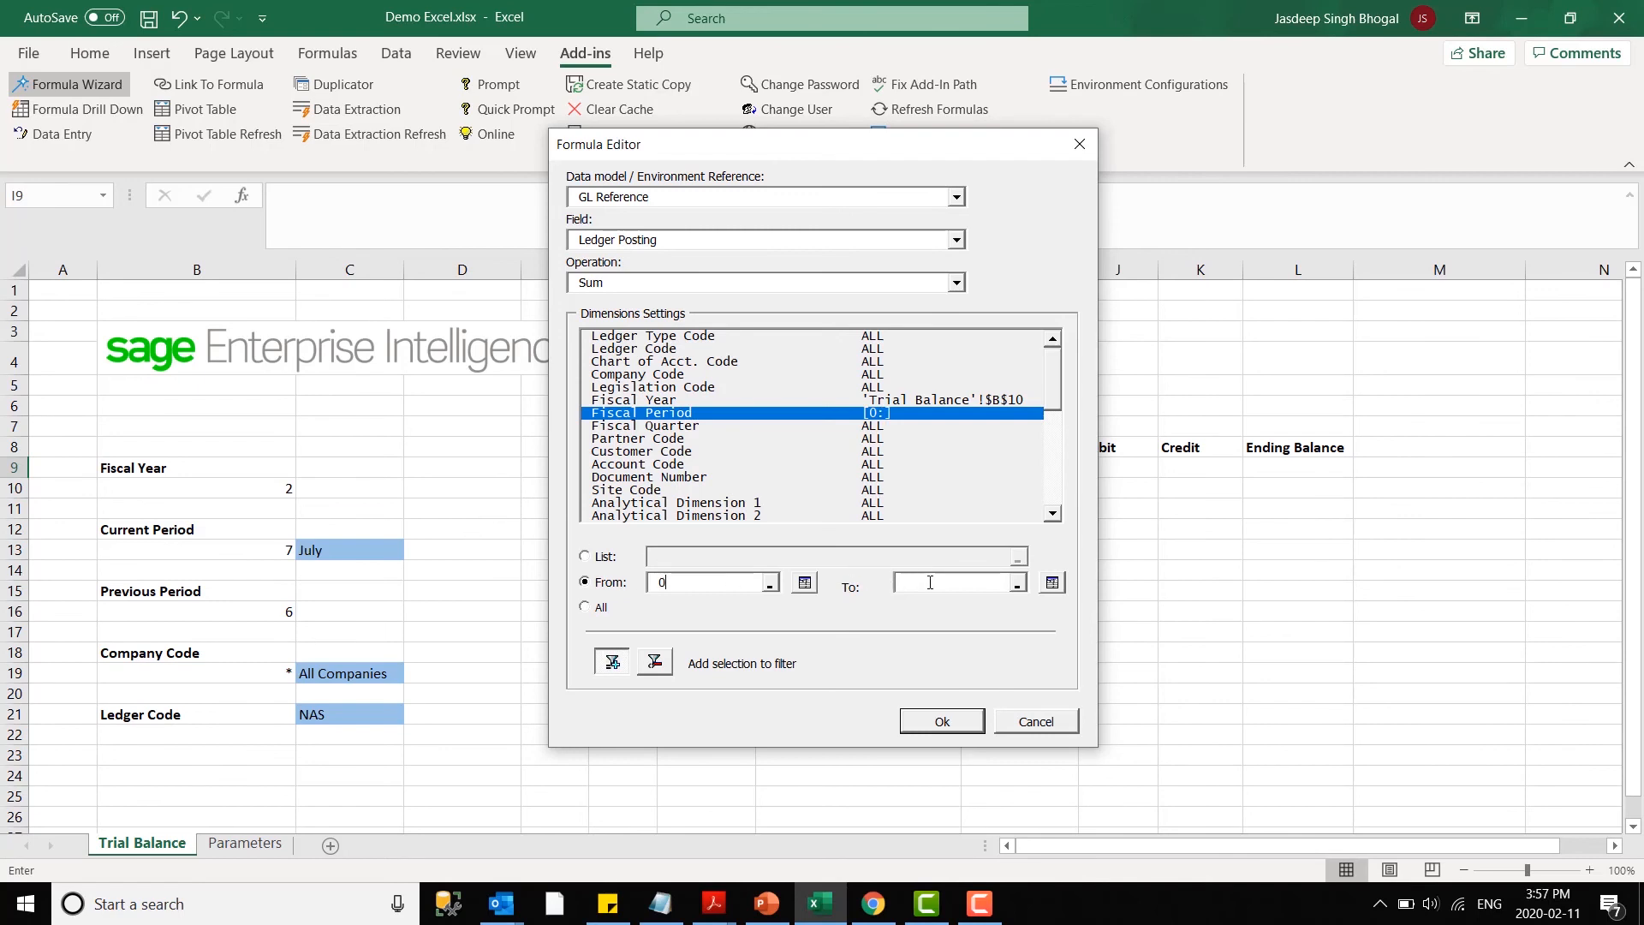
{"action": "left_click", "coordinate": [214, 609]}
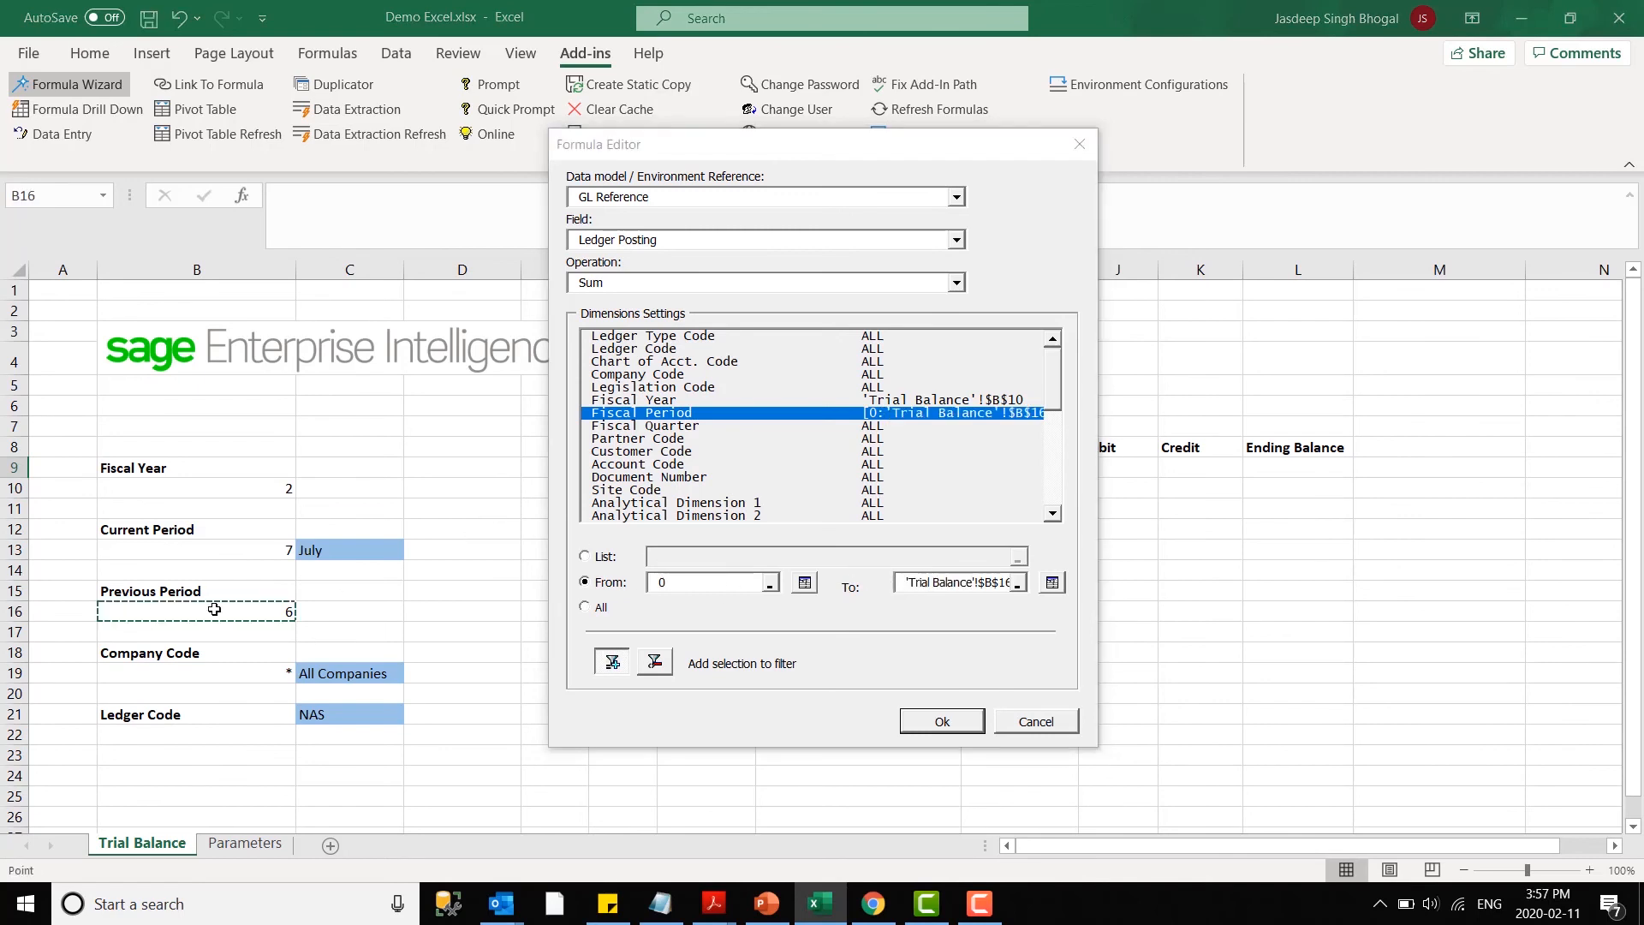
- Filter the formula's Ledger Code by cell C21 and its Account Code by cell G9
{"action": "left_click", "coordinate": [638, 349]}
{"action": "left_click", "coordinate": [585, 556]}
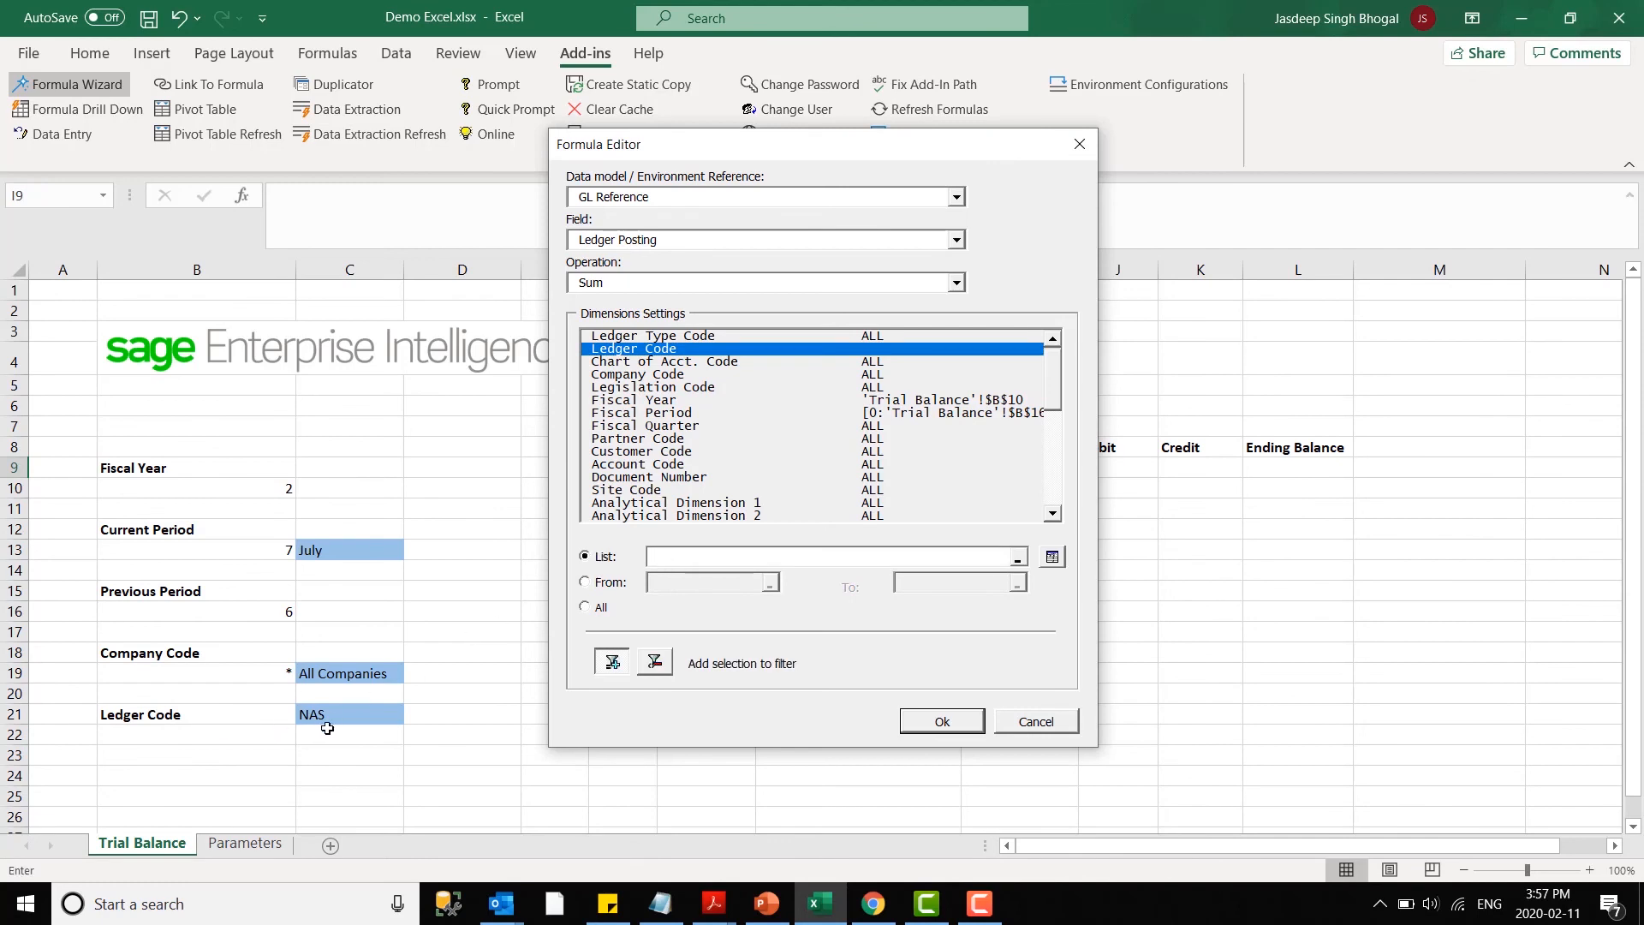
{"action": "left_click", "coordinate": [338, 713]}
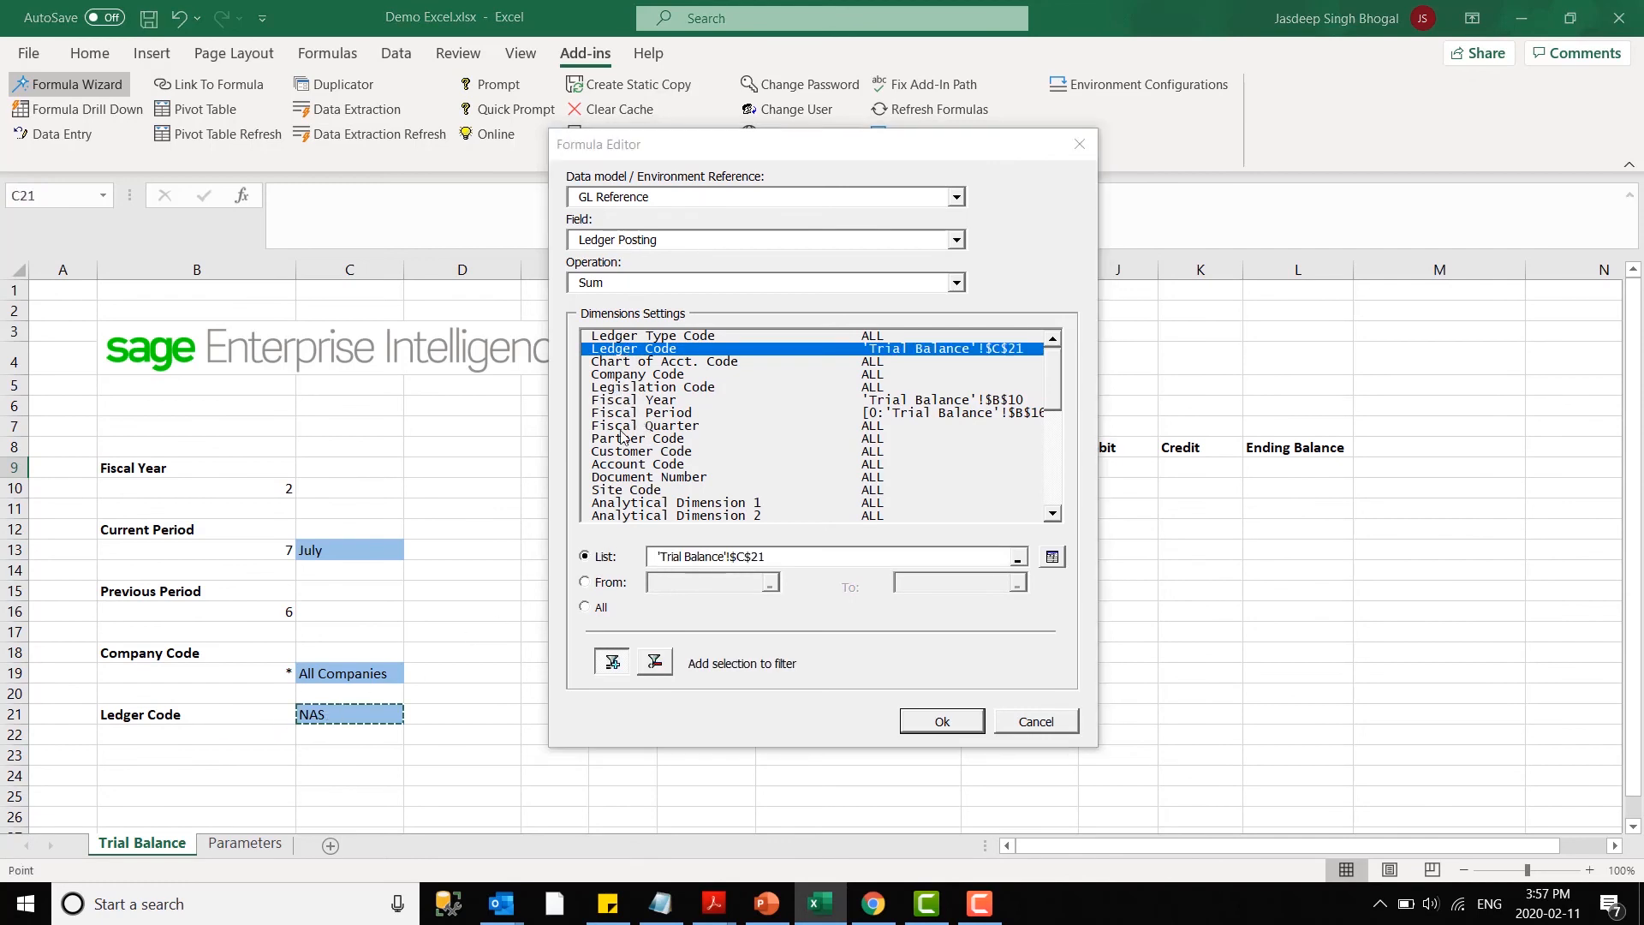
{"action": "left_click", "coordinate": [630, 465]}
{"action": "left_click_drag", "start_coordinate": [717, 159], "coordinate": [1077, 197]}
{"action": "left_click", "coordinate": [1010, 600]}
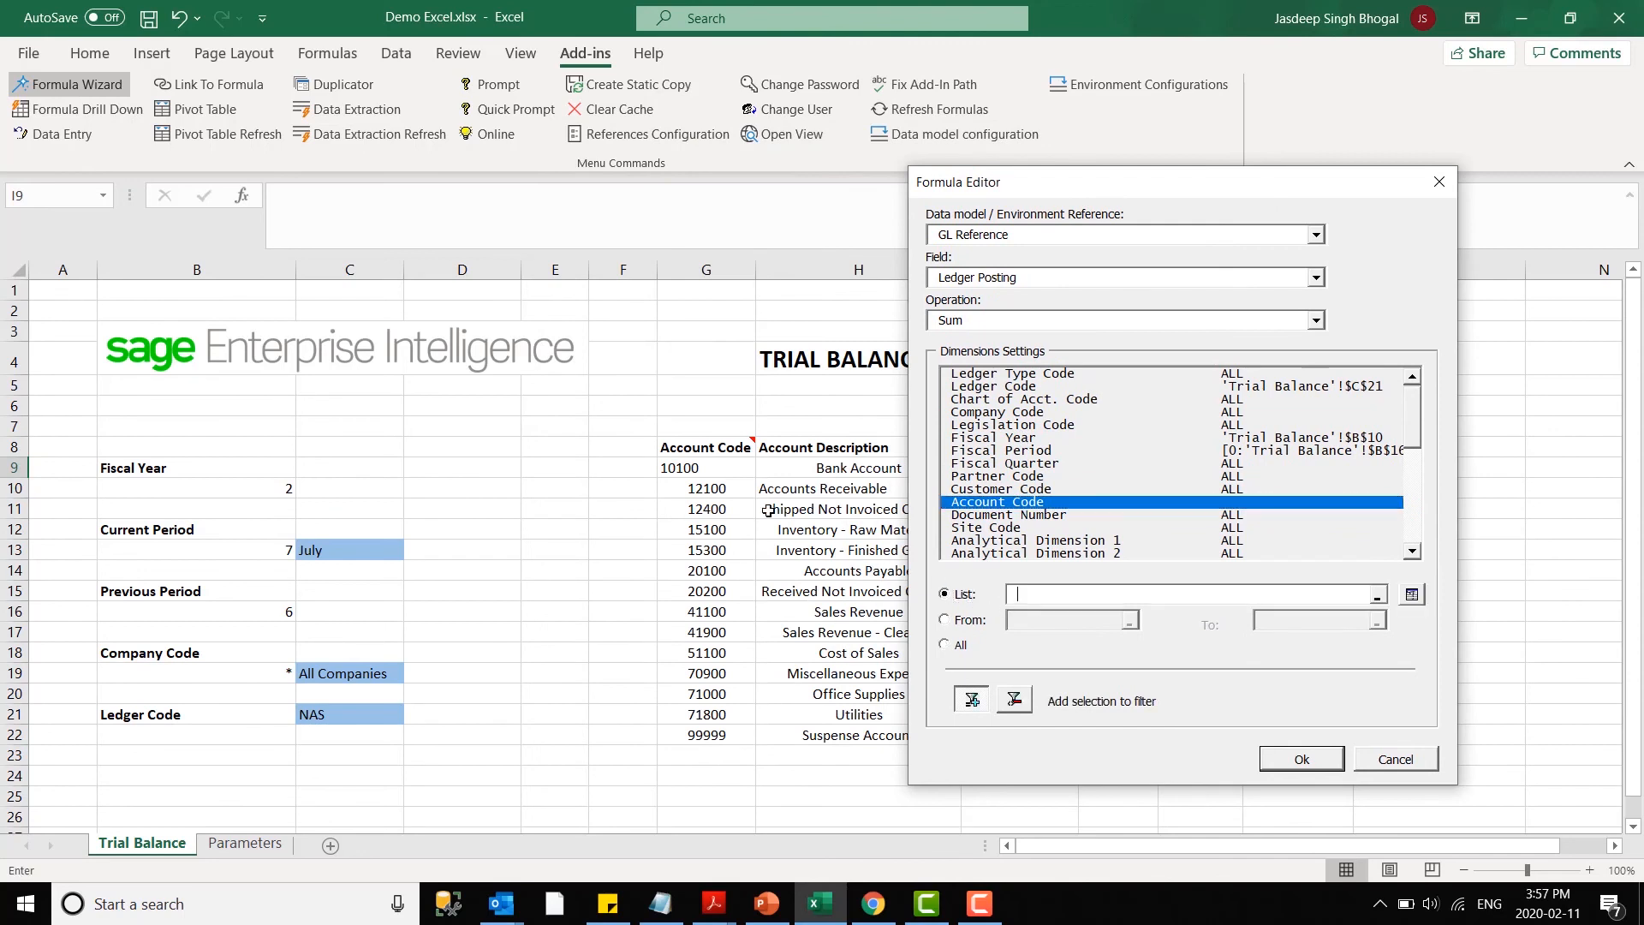
{"action": "left_click", "coordinate": [705, 467]}
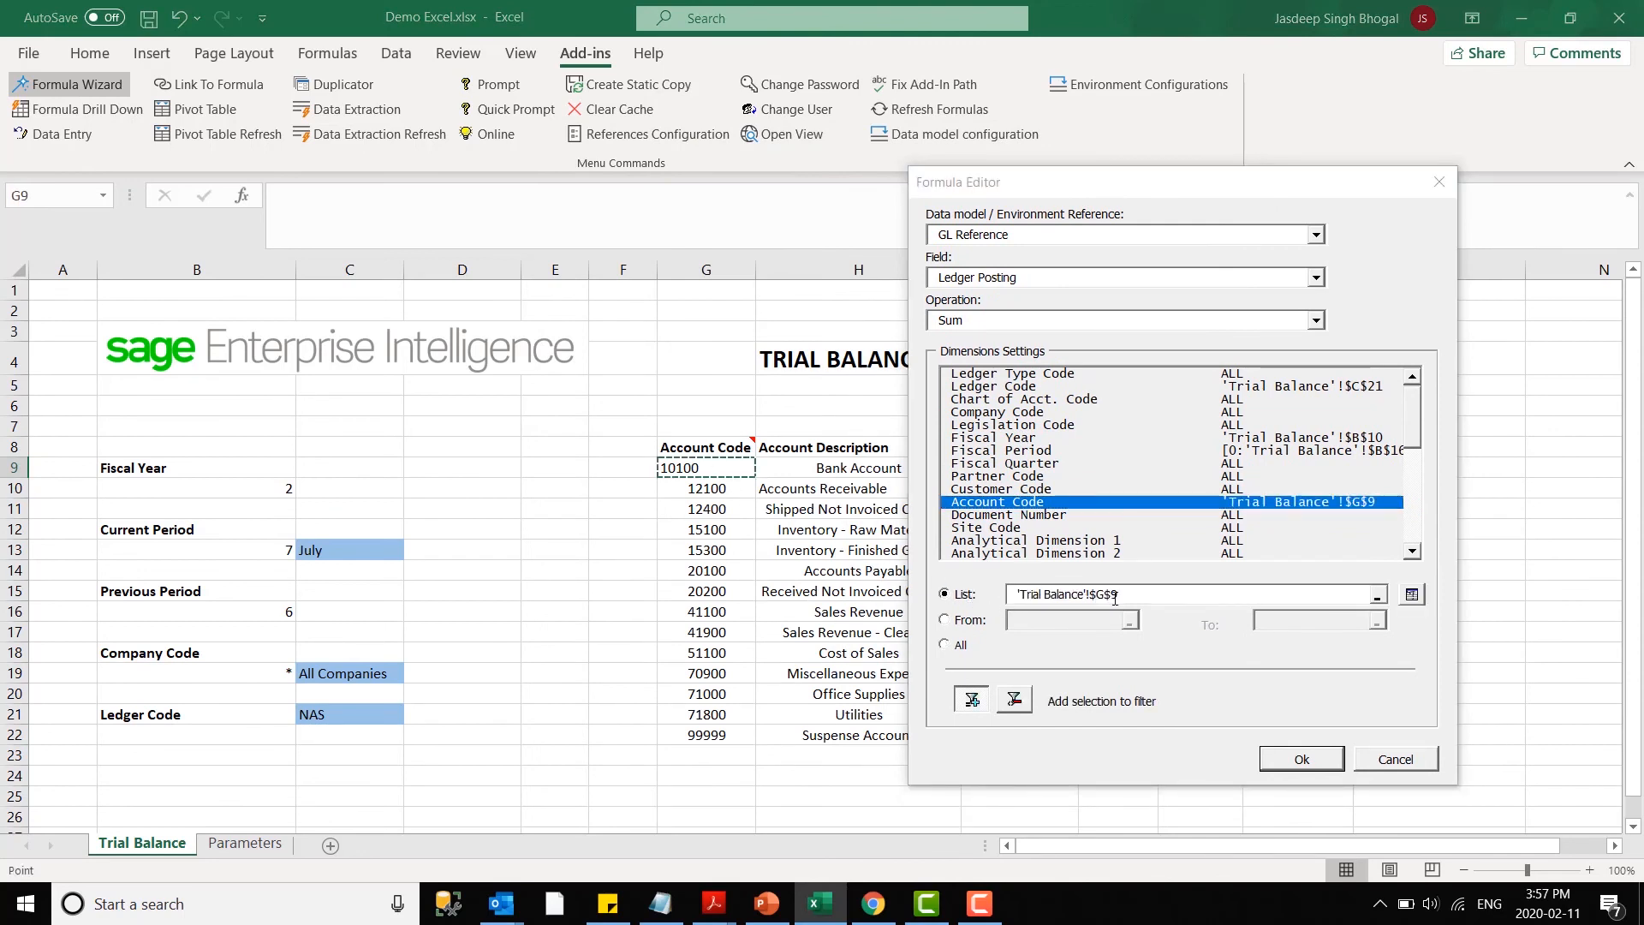
- Change the Account Code reference to $G9, insert the Opening Balance formula and fill it down to row 22
{"action": "left_click", "coordinate": [1158, 649]}
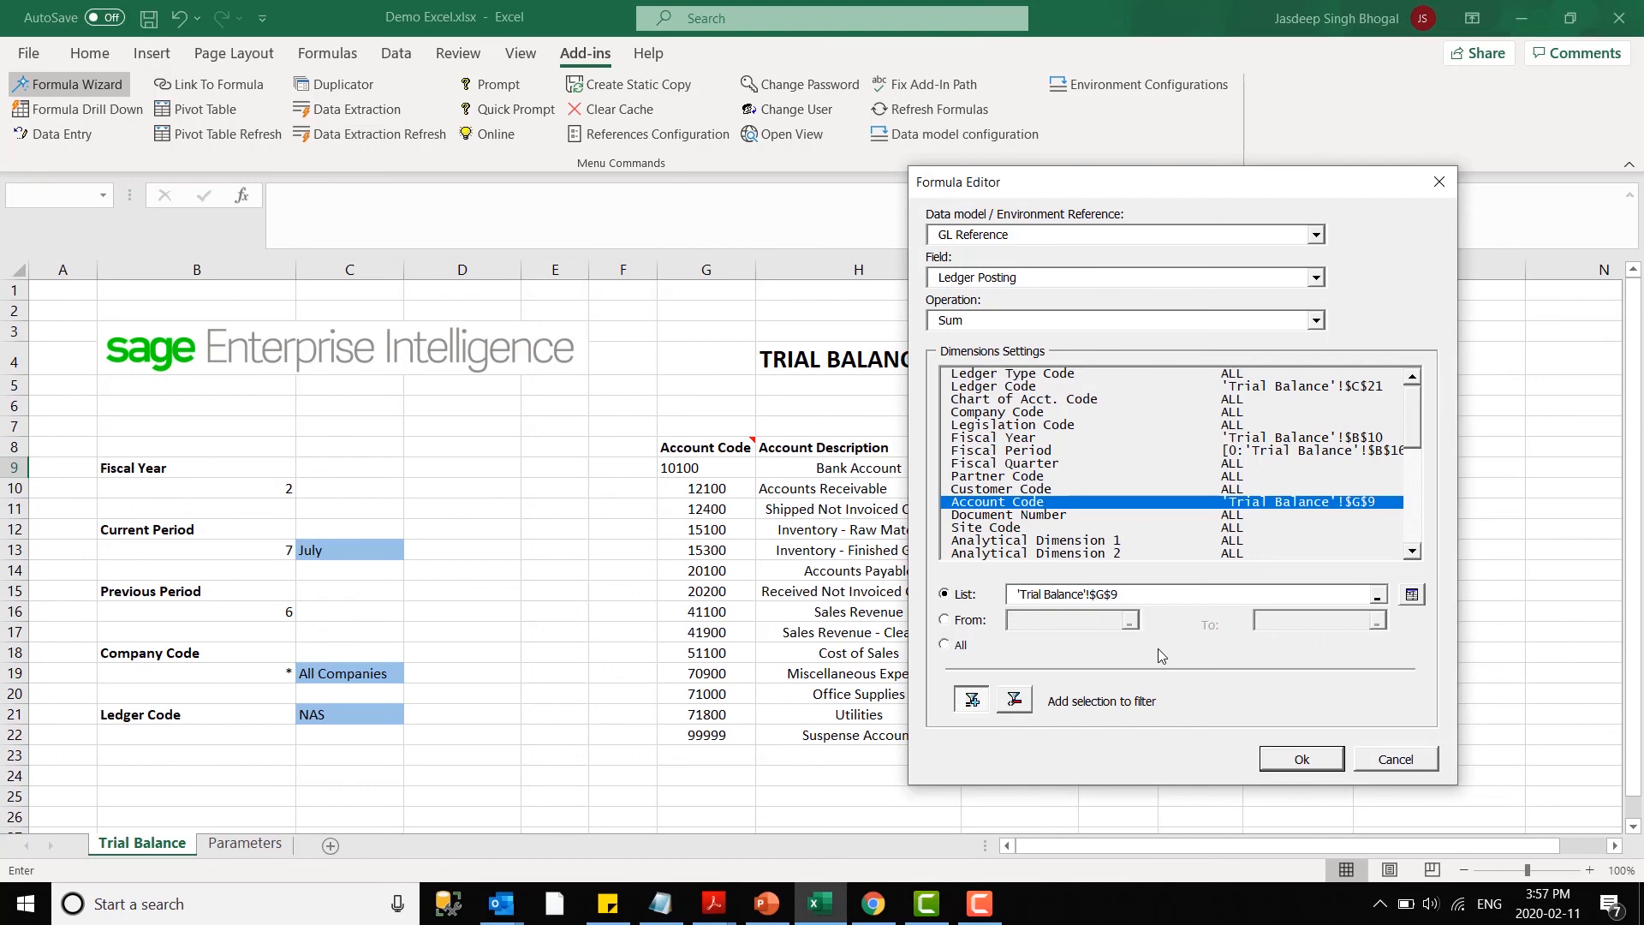
{"action": "key", "text": "F4"}
{"action": "key", "text": "F4"}
{"action": "left_click", "coordinate": [1301, 759]}
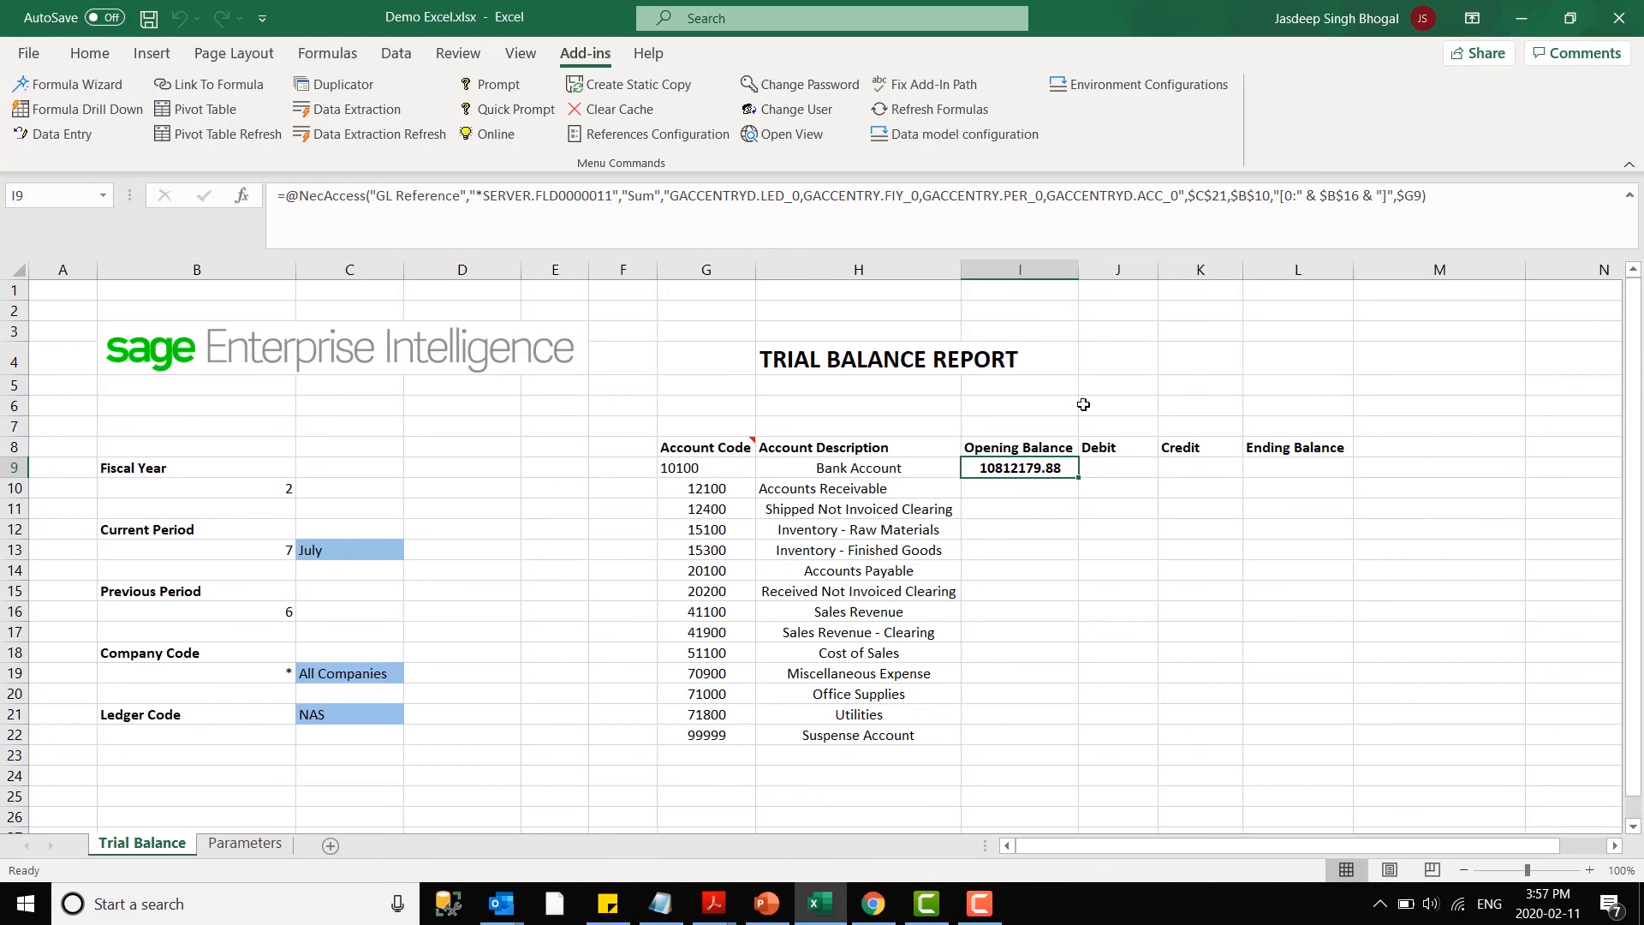
{"action": "double_click", "coordinate": [1077, 475]}
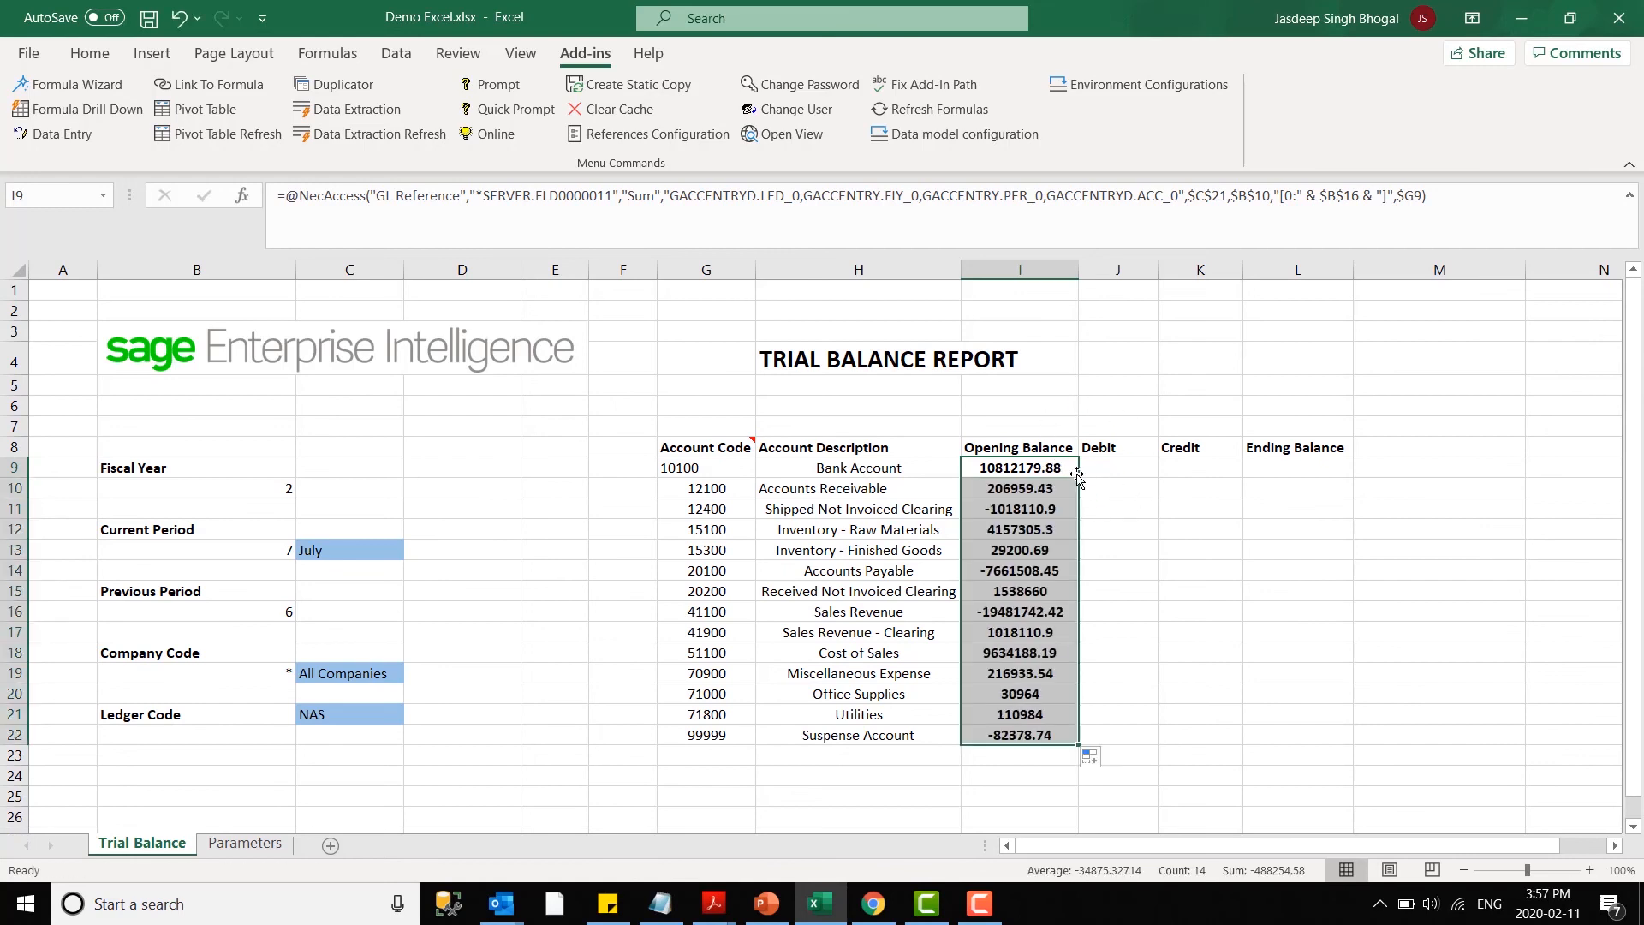
- Copy the Opening Balance formula from cell I9 into the Debit cell J9
{"action": "left_click", "coordinate": [1088, 471]}
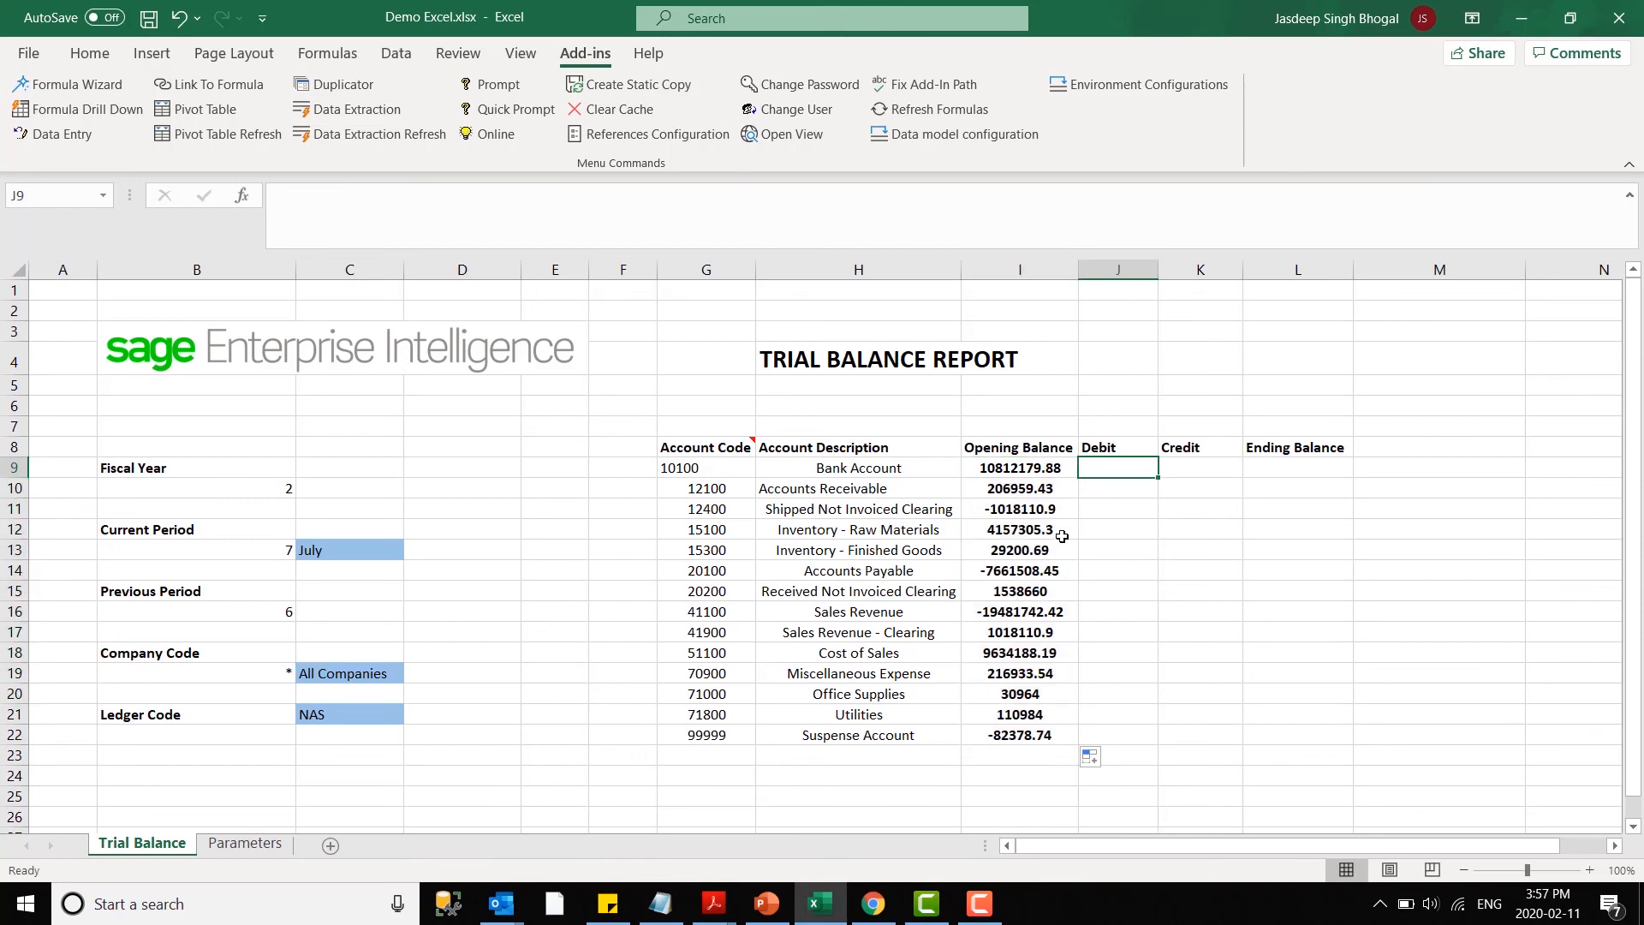
{"action": "left_click", "coordinate": [1038, 467]}
{"action": "right_click", "coordinate": [1038, 468]}
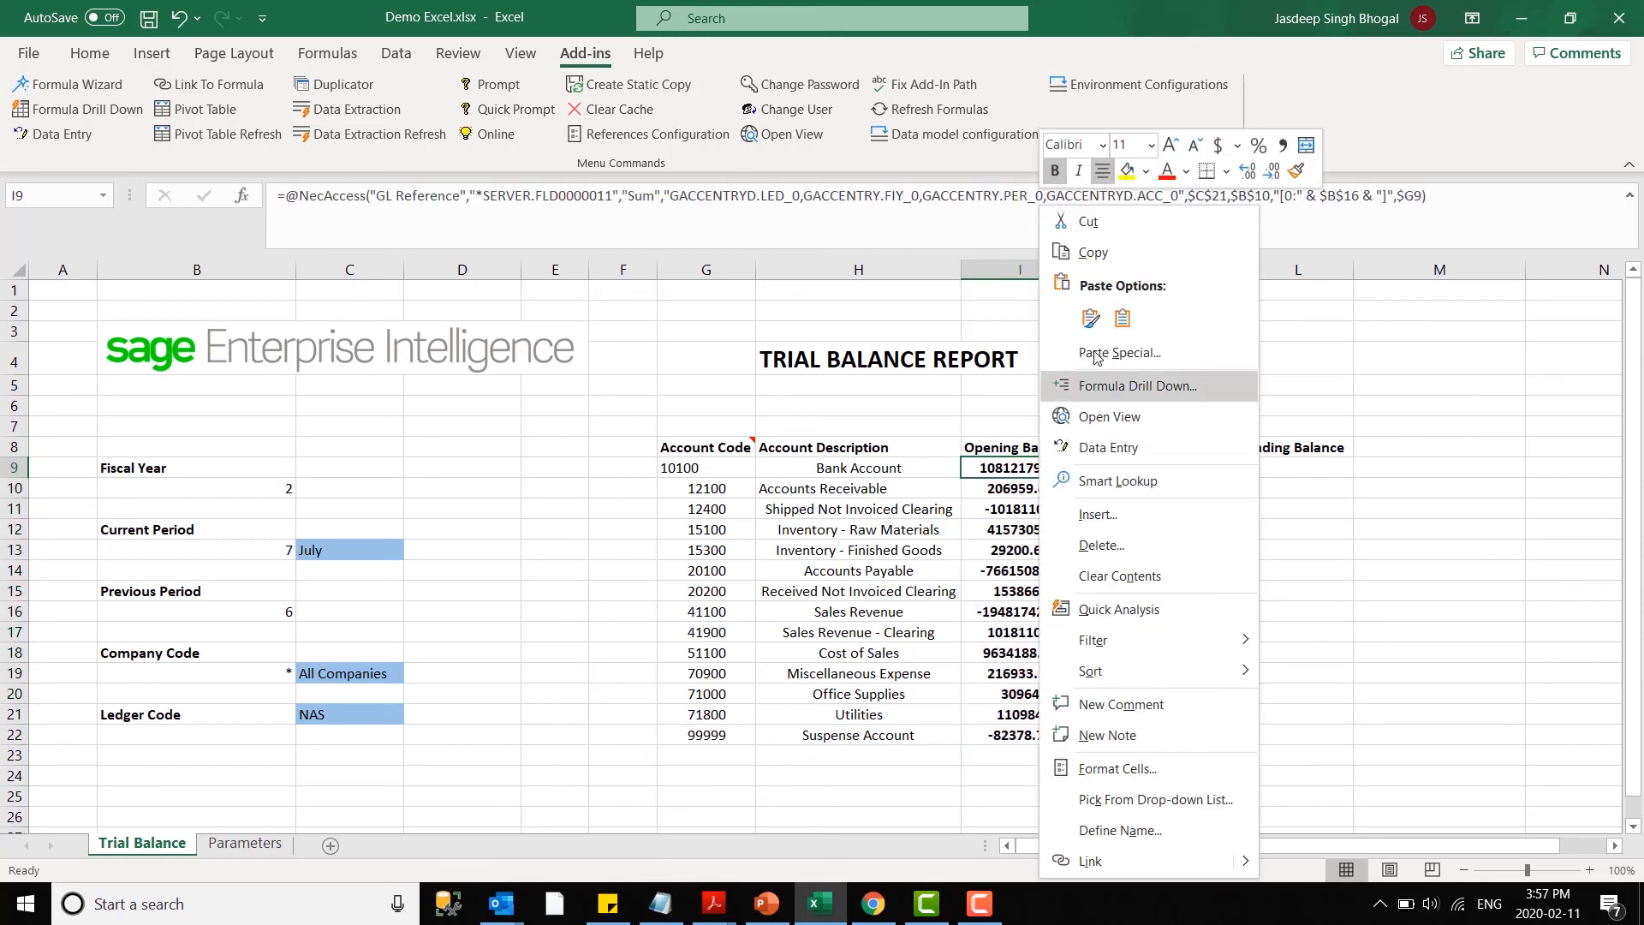
{"action": "left_click", "coordinate": [1092, 261]}
{"action": "left_click", "coordinate": [1099, 467]}
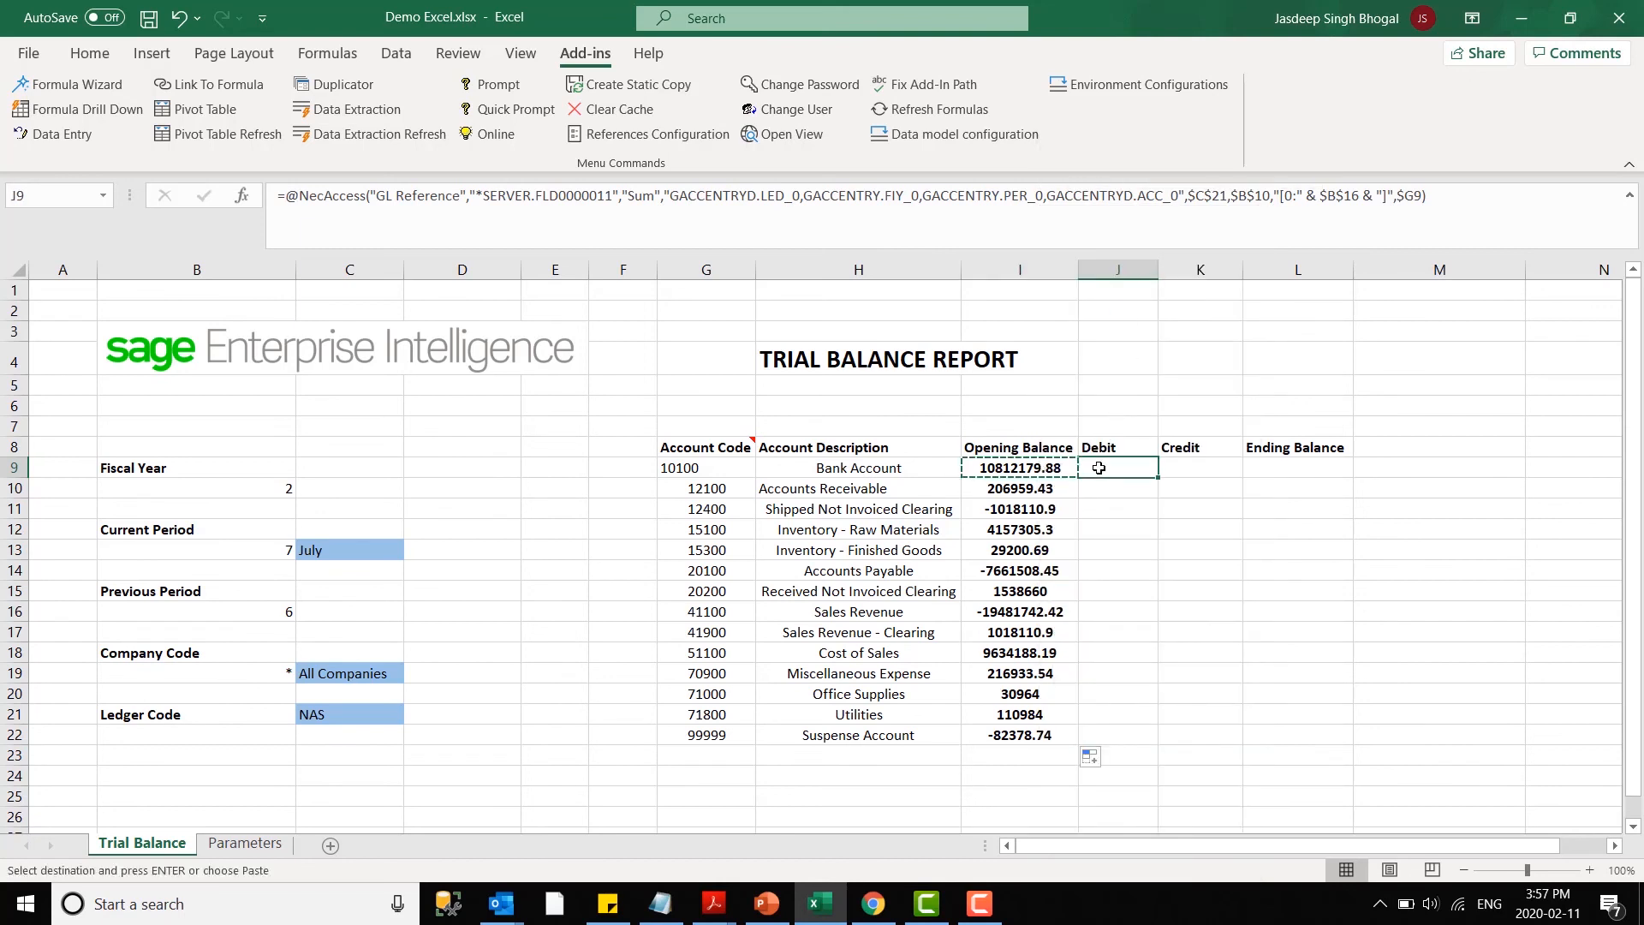
{"action": "right_click", "coordinate": [1100, 468]}
{"action": "left_click", "coordinate": [1151, 313]}
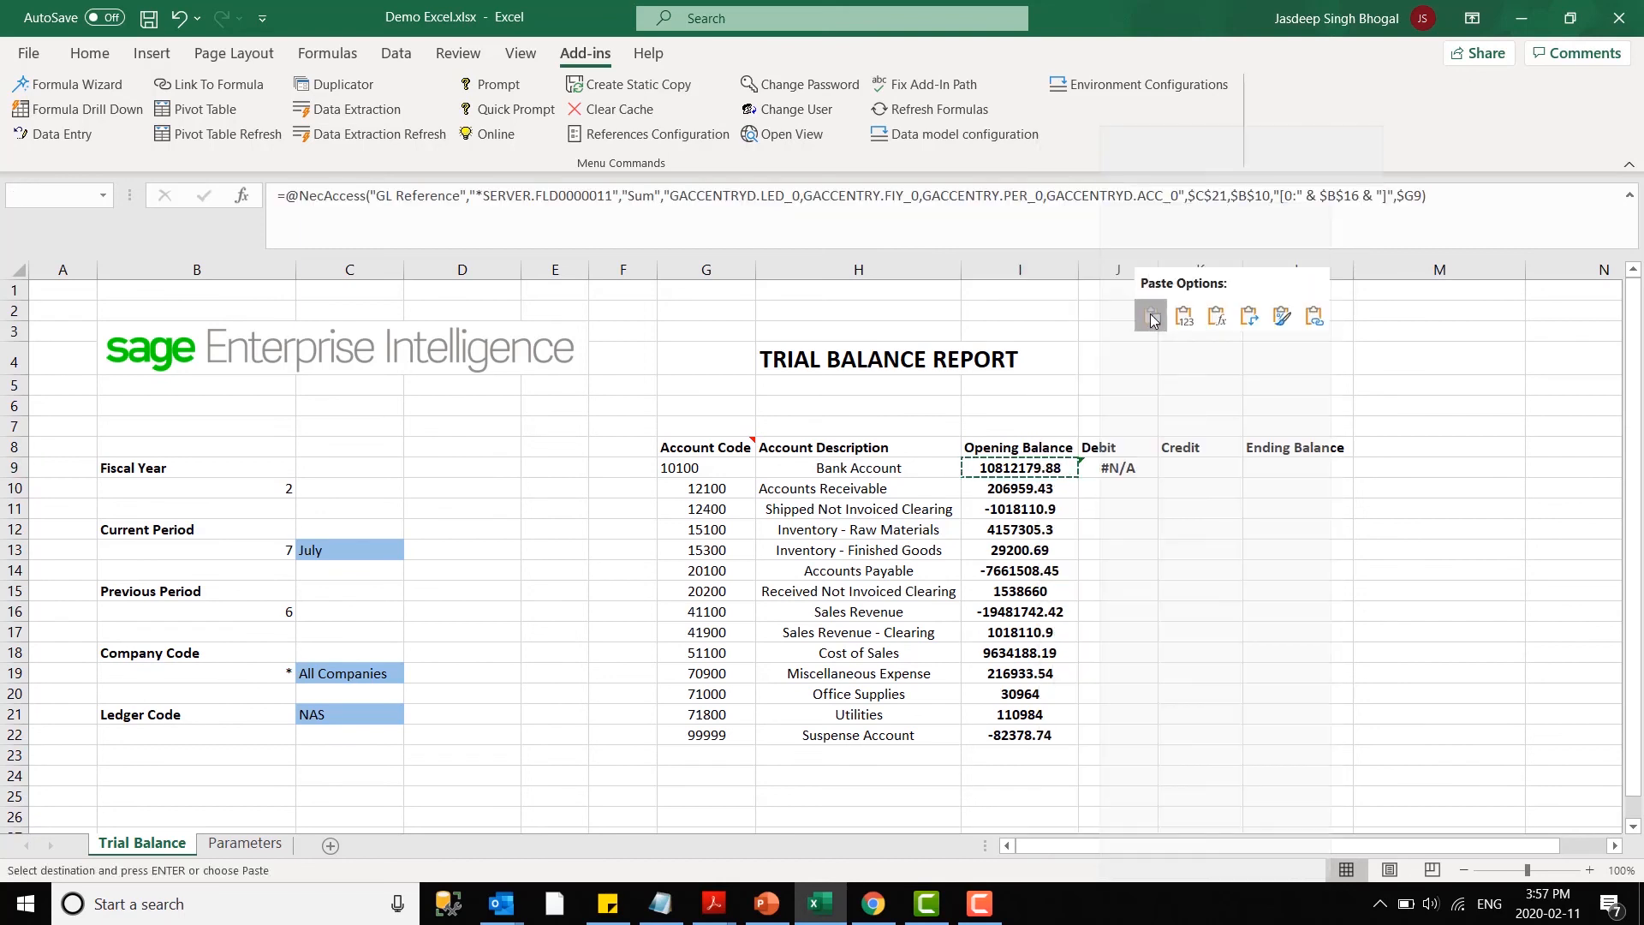
- Change the formula in J9 to the Ledger Debit field with the Sum operation
{"action": "left_click", "coordinate": [116, 80]}
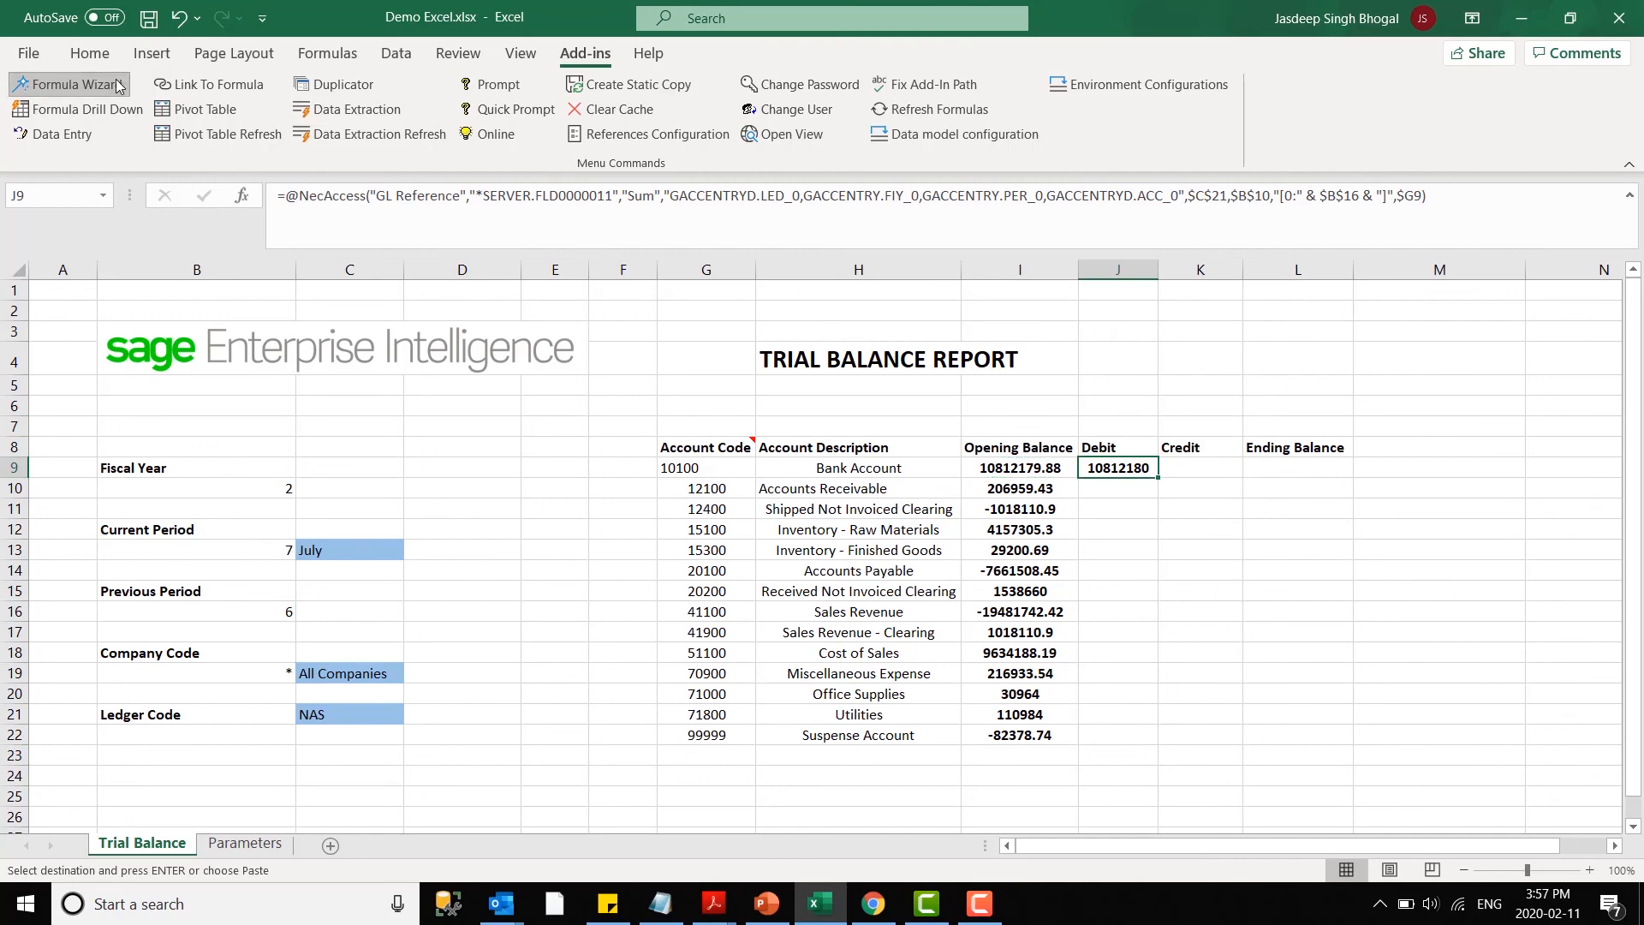
{"action": "left_click", "coordinate": [707, 242]}
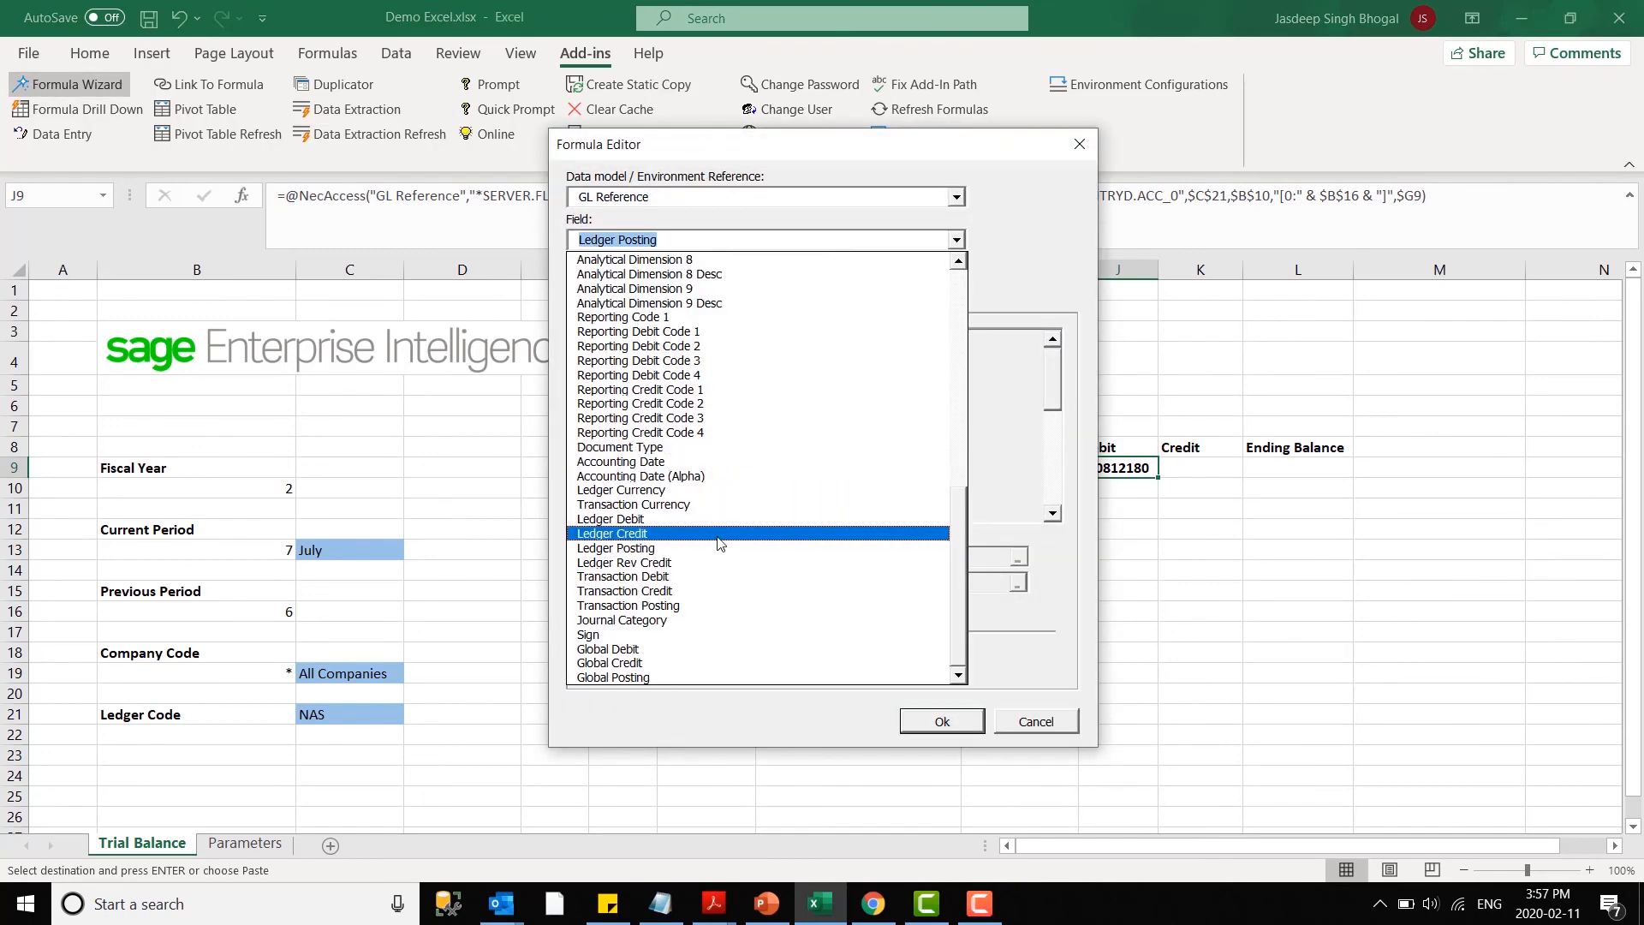
{"action": "left_click", "coordinate": [692, 519]}
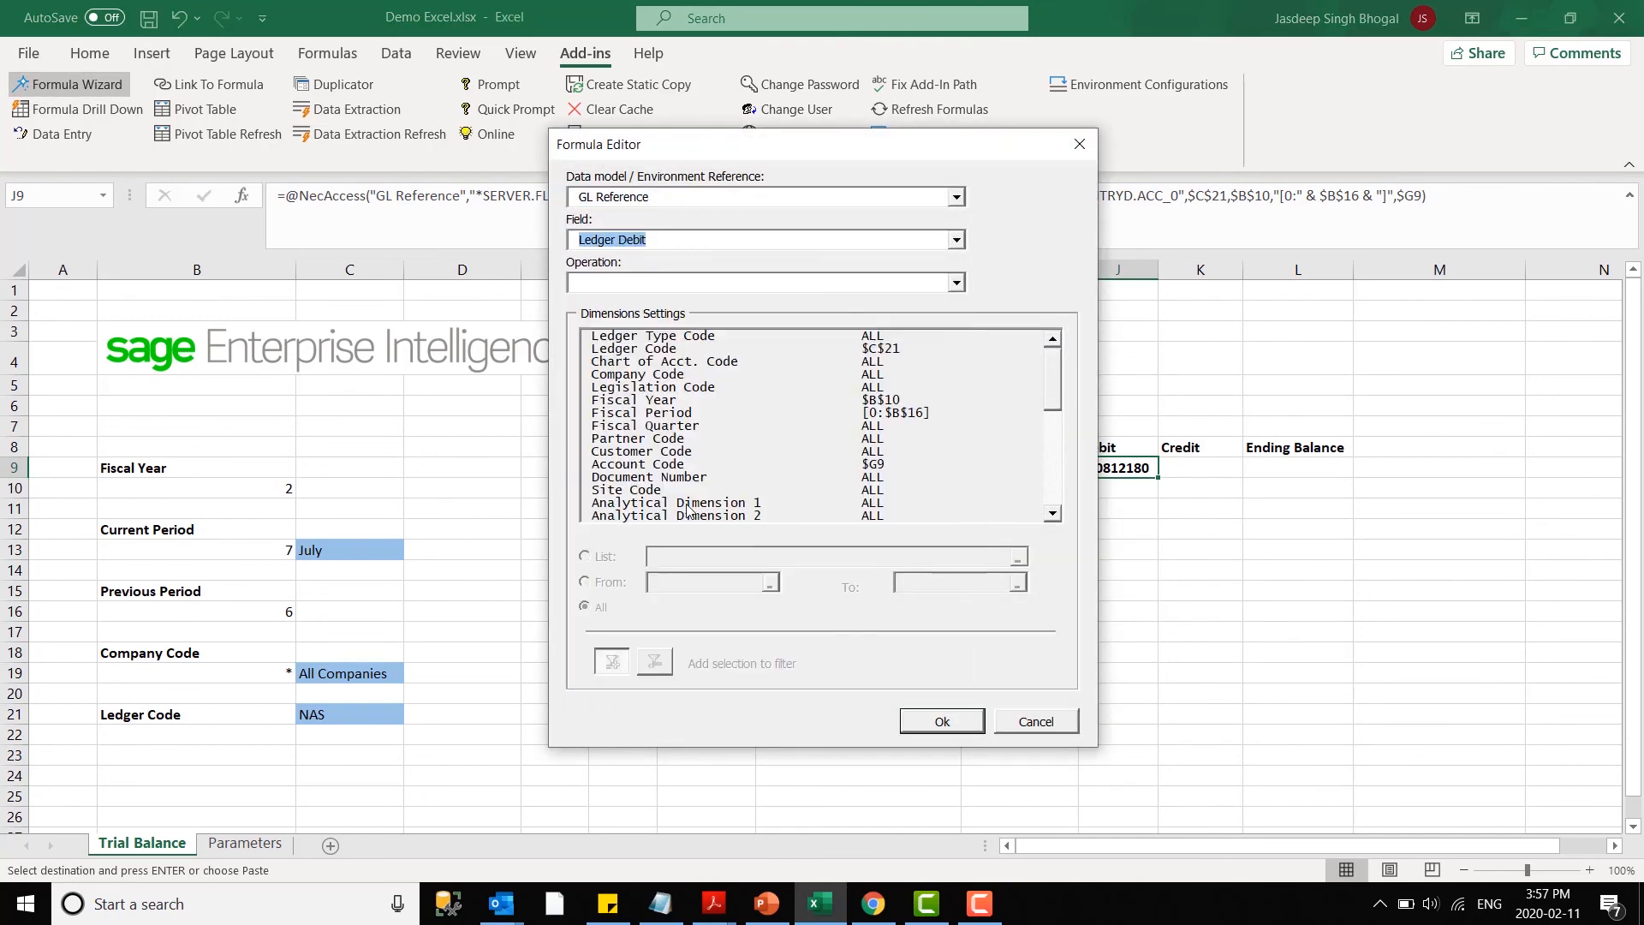
{"action": "left_click", "coordinate": [646, 287]}
{"action": "left_click", "coordinate": [631, 302]}
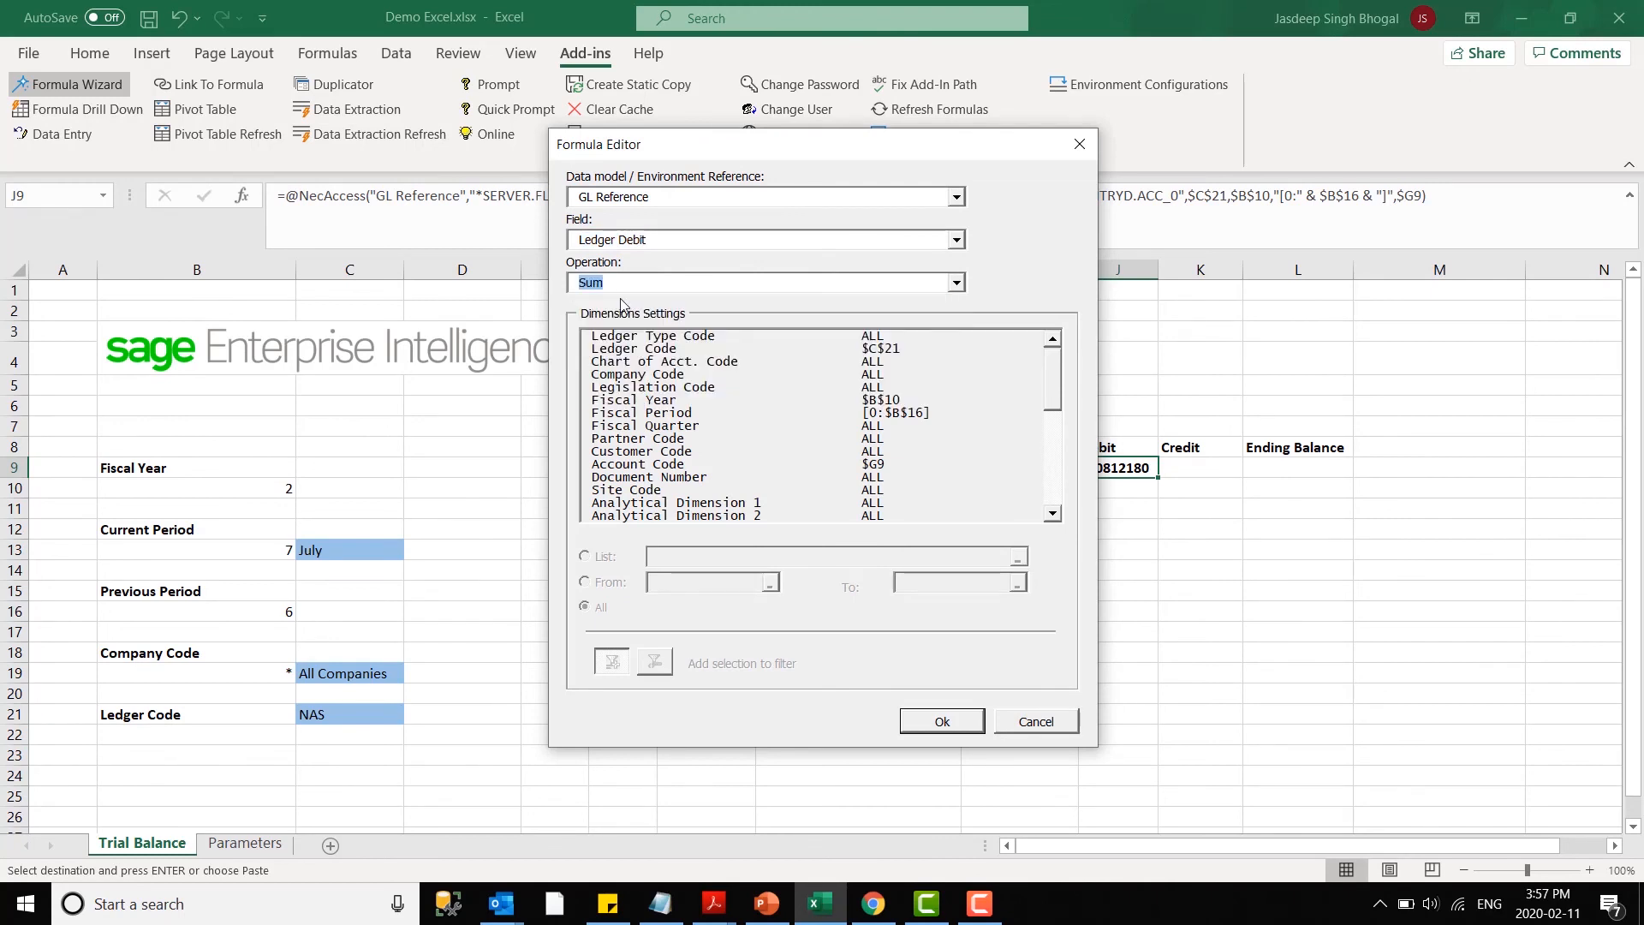
- Replace the Debit formula's Fiscal Period range with a list filter on cell B13 and apply the formula
{"action": "left_click", "coordinate": [635, 414]}
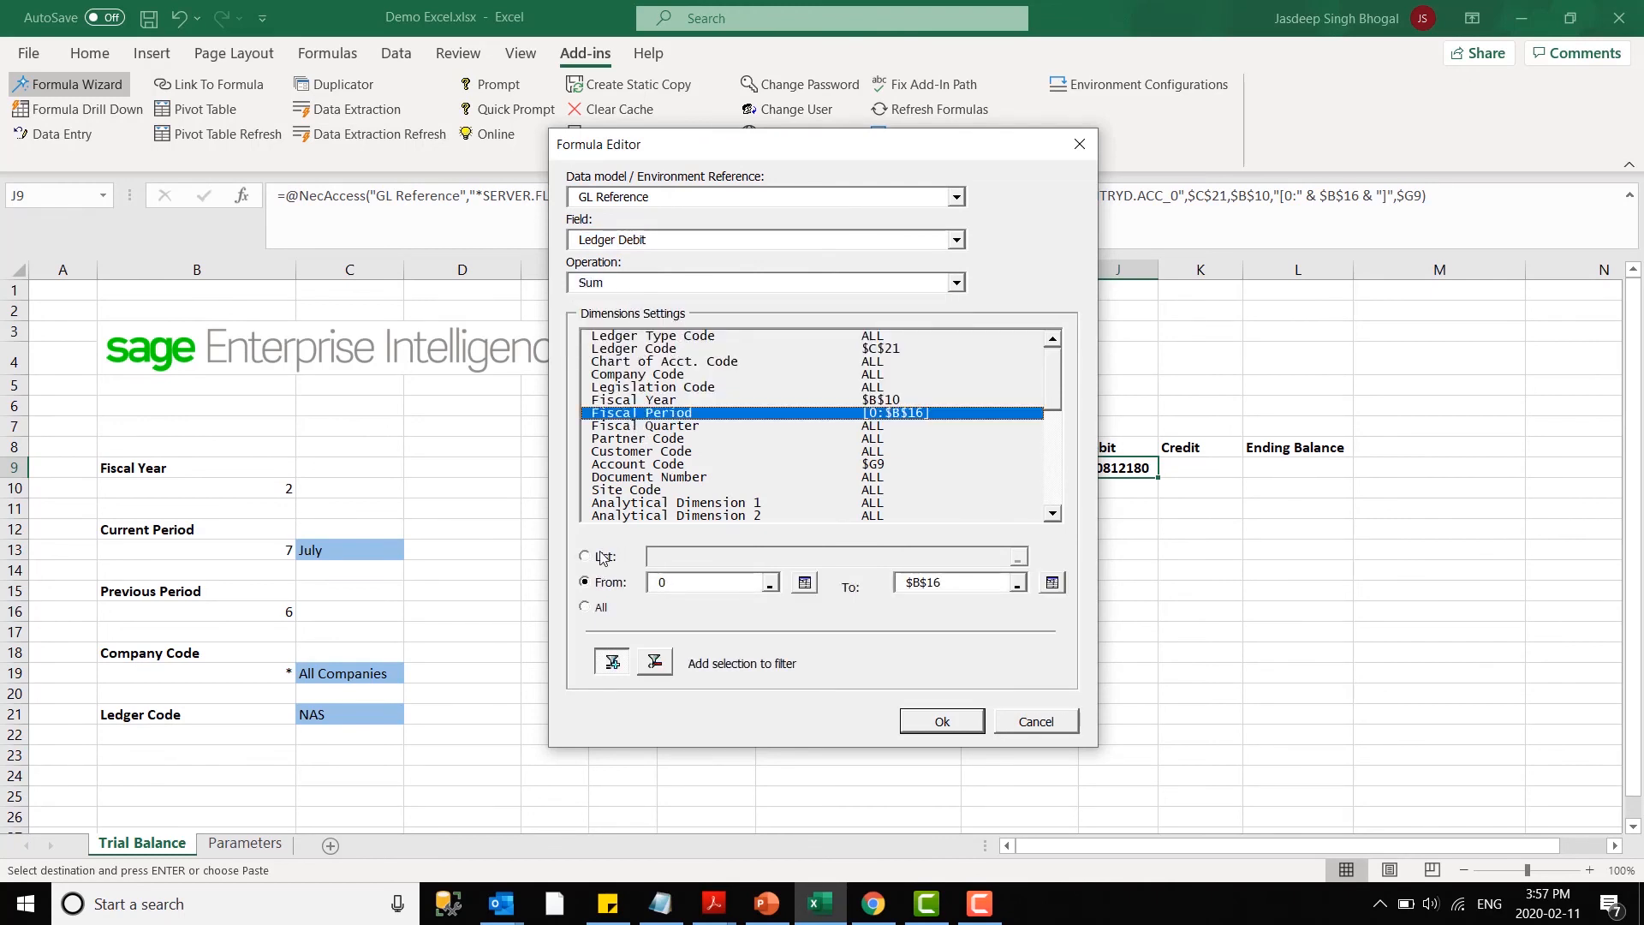
{"action": "left_click", "coordinate": [597, 561]}
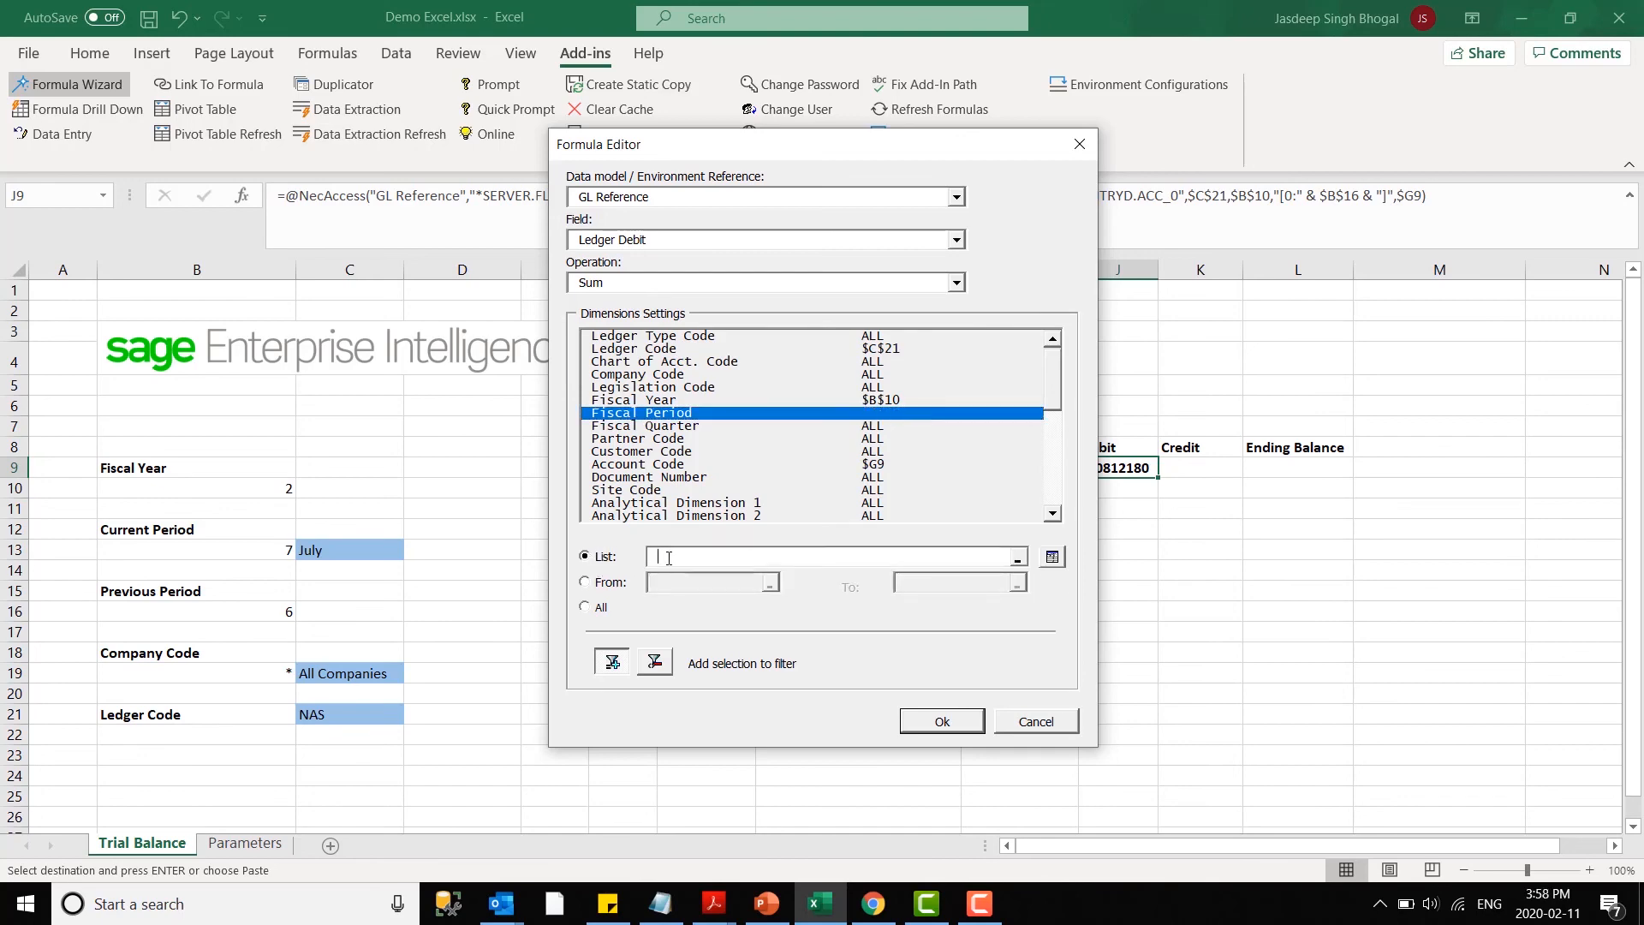
{"action": "left_click", "coordinate": [261, 551]}
{"action": "left_click", "coordinate": [942, 721]}
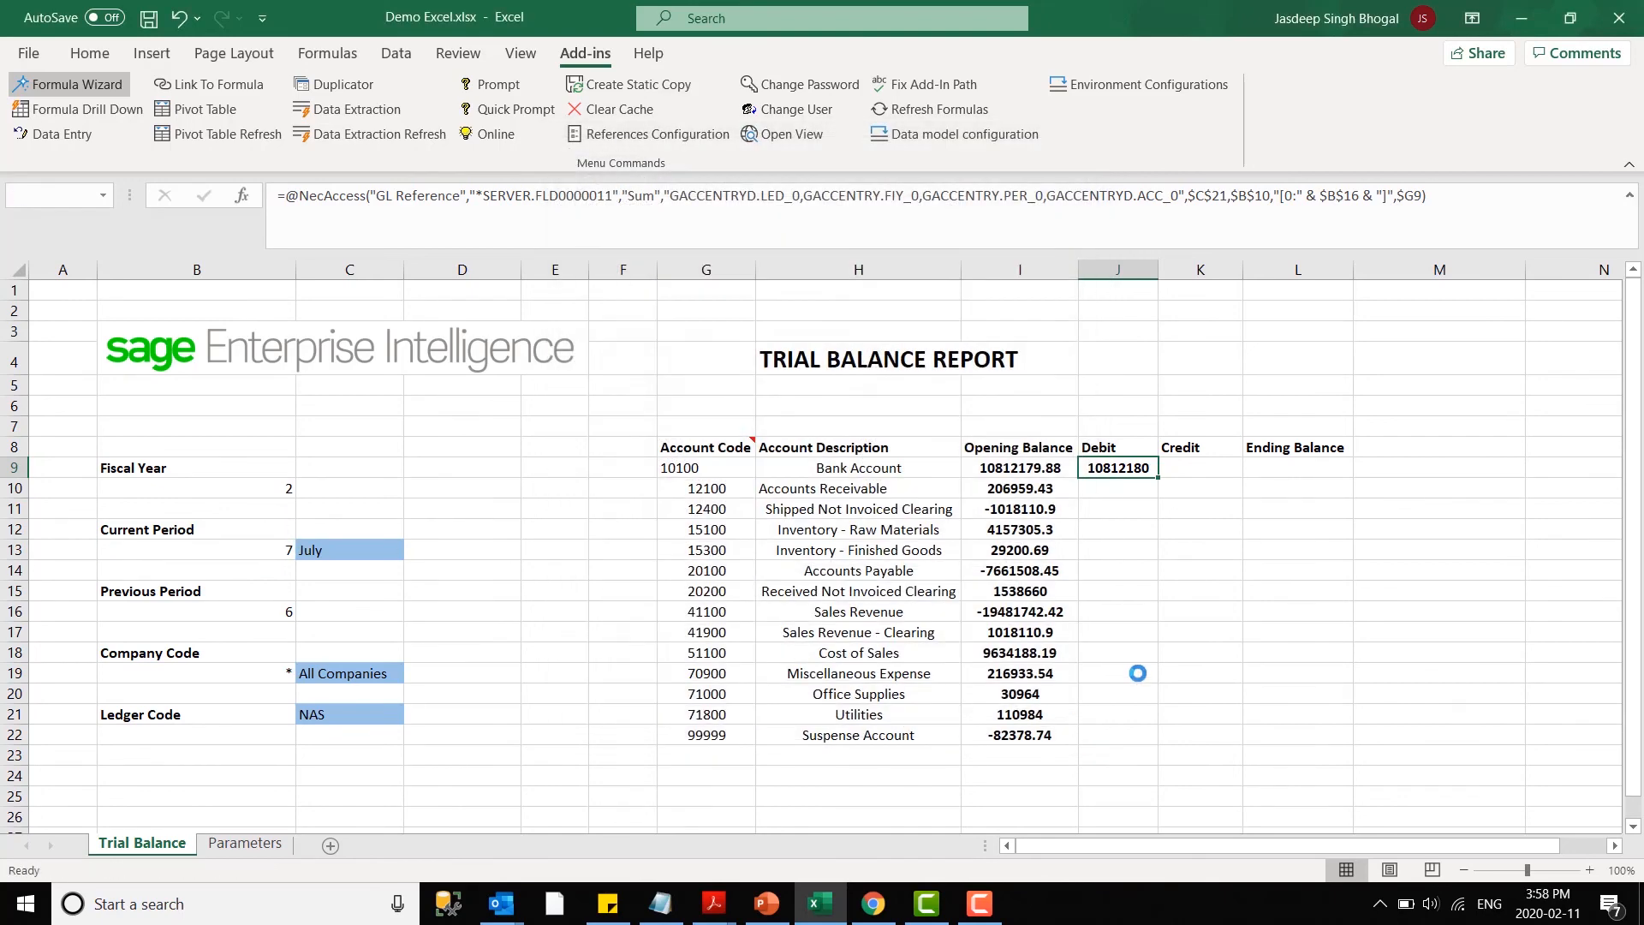
- Copy the Debit formula from cell J9 into the Credit cell K9
{"action": "right_click", "coordinate": [1113, 466]}
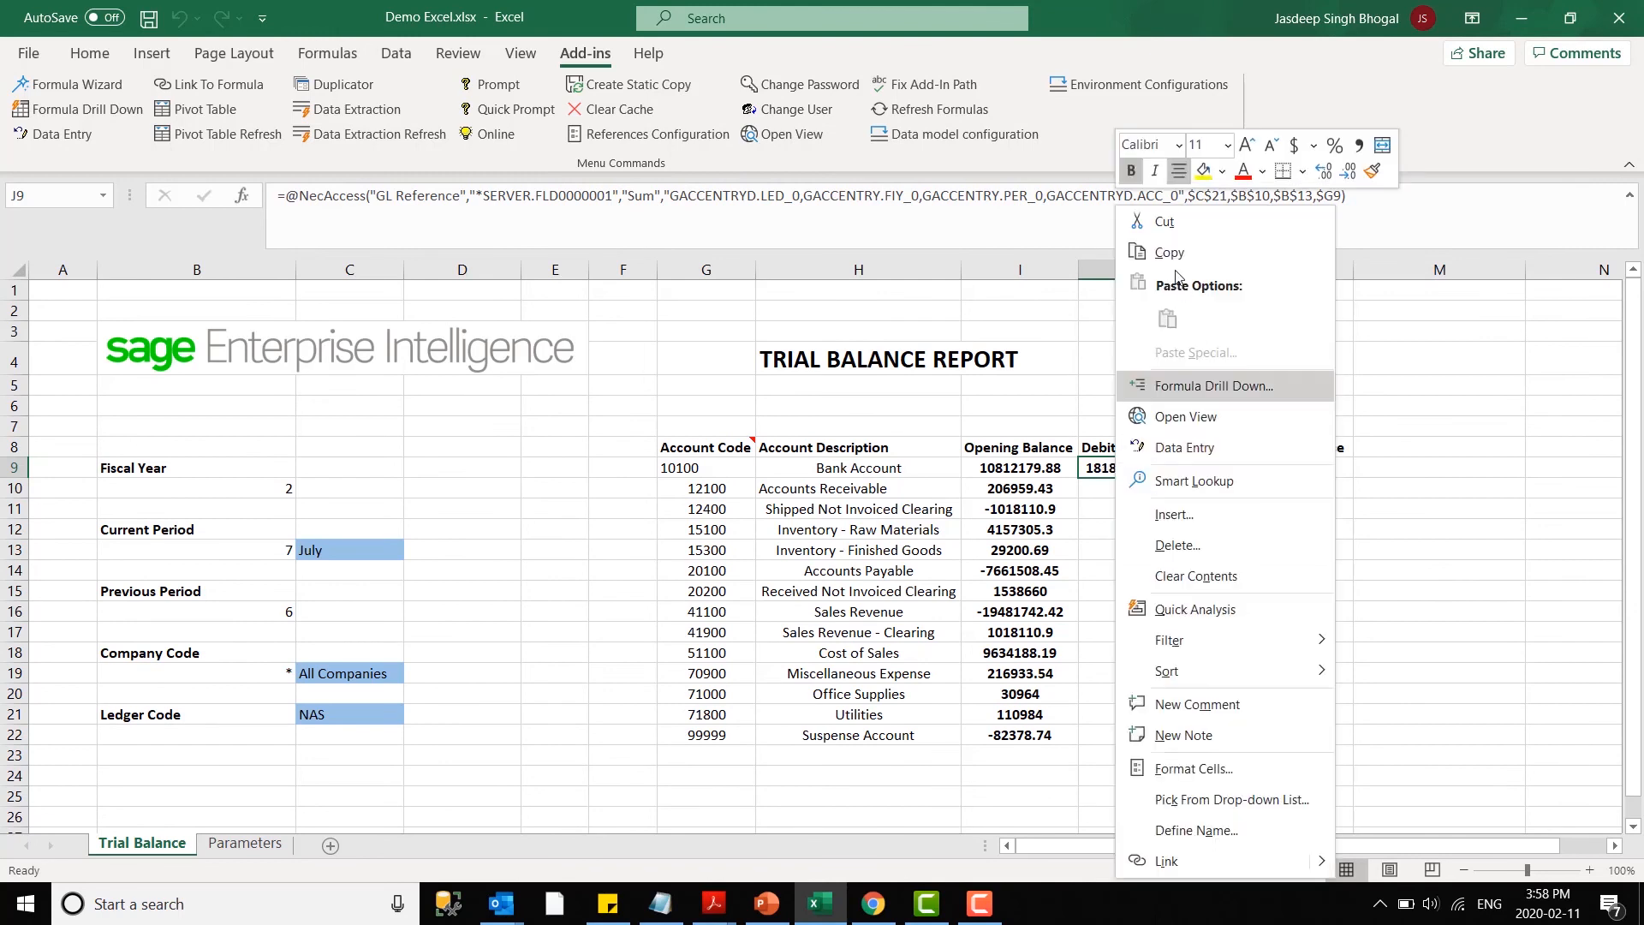
{"action": "left_click", "coordinate": [1139, 250]}
{"action": "right_click", "coordinate": [1214, 468]}
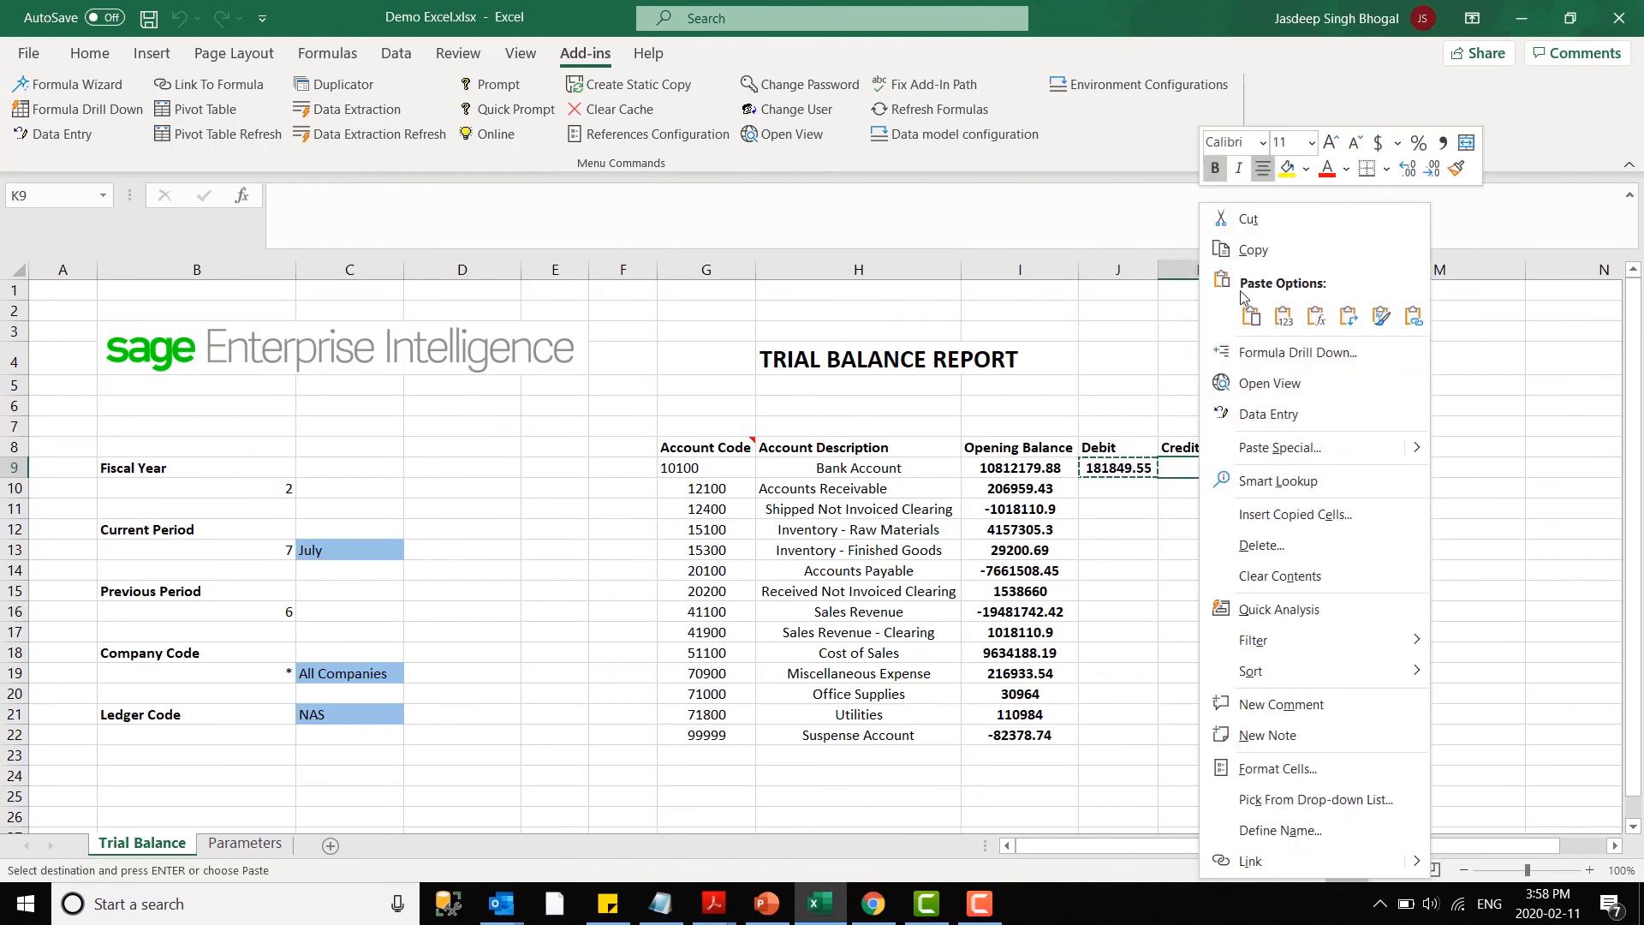
{"action": "left_click", "coordinate": [1249, 319]}
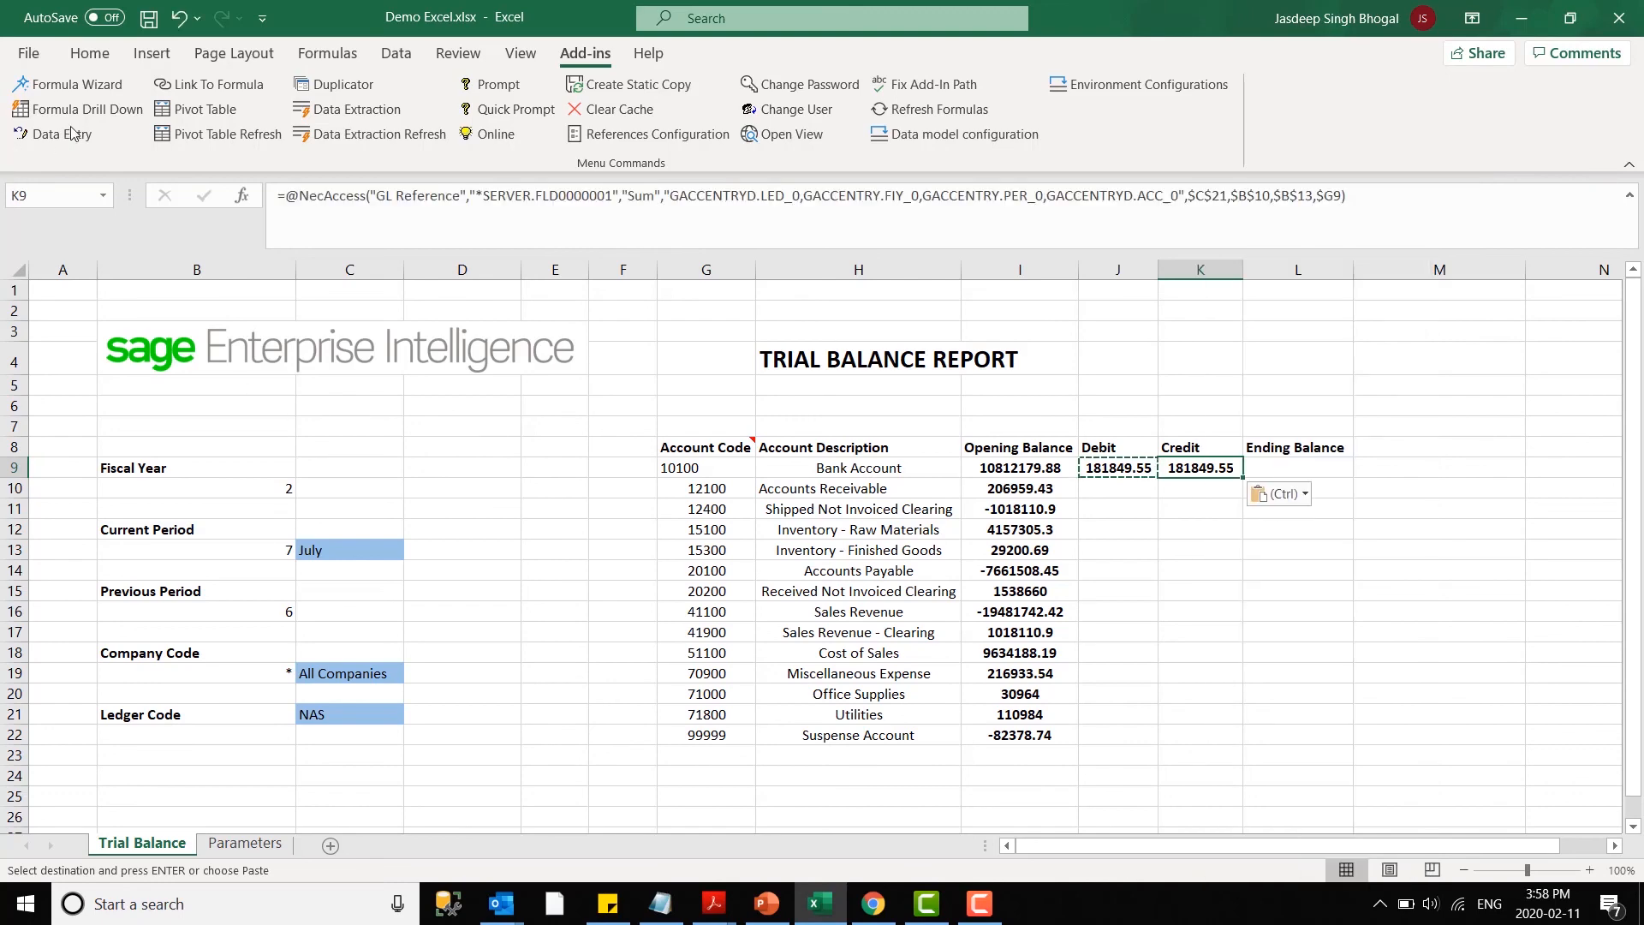
- Change the formula in K9 to the Ledger Credit field with the Sum operation and apply it
{"action": "left_click", "coordinate": [77, 85]}
{"action": "left_click", "coordinate": [659, 241]}
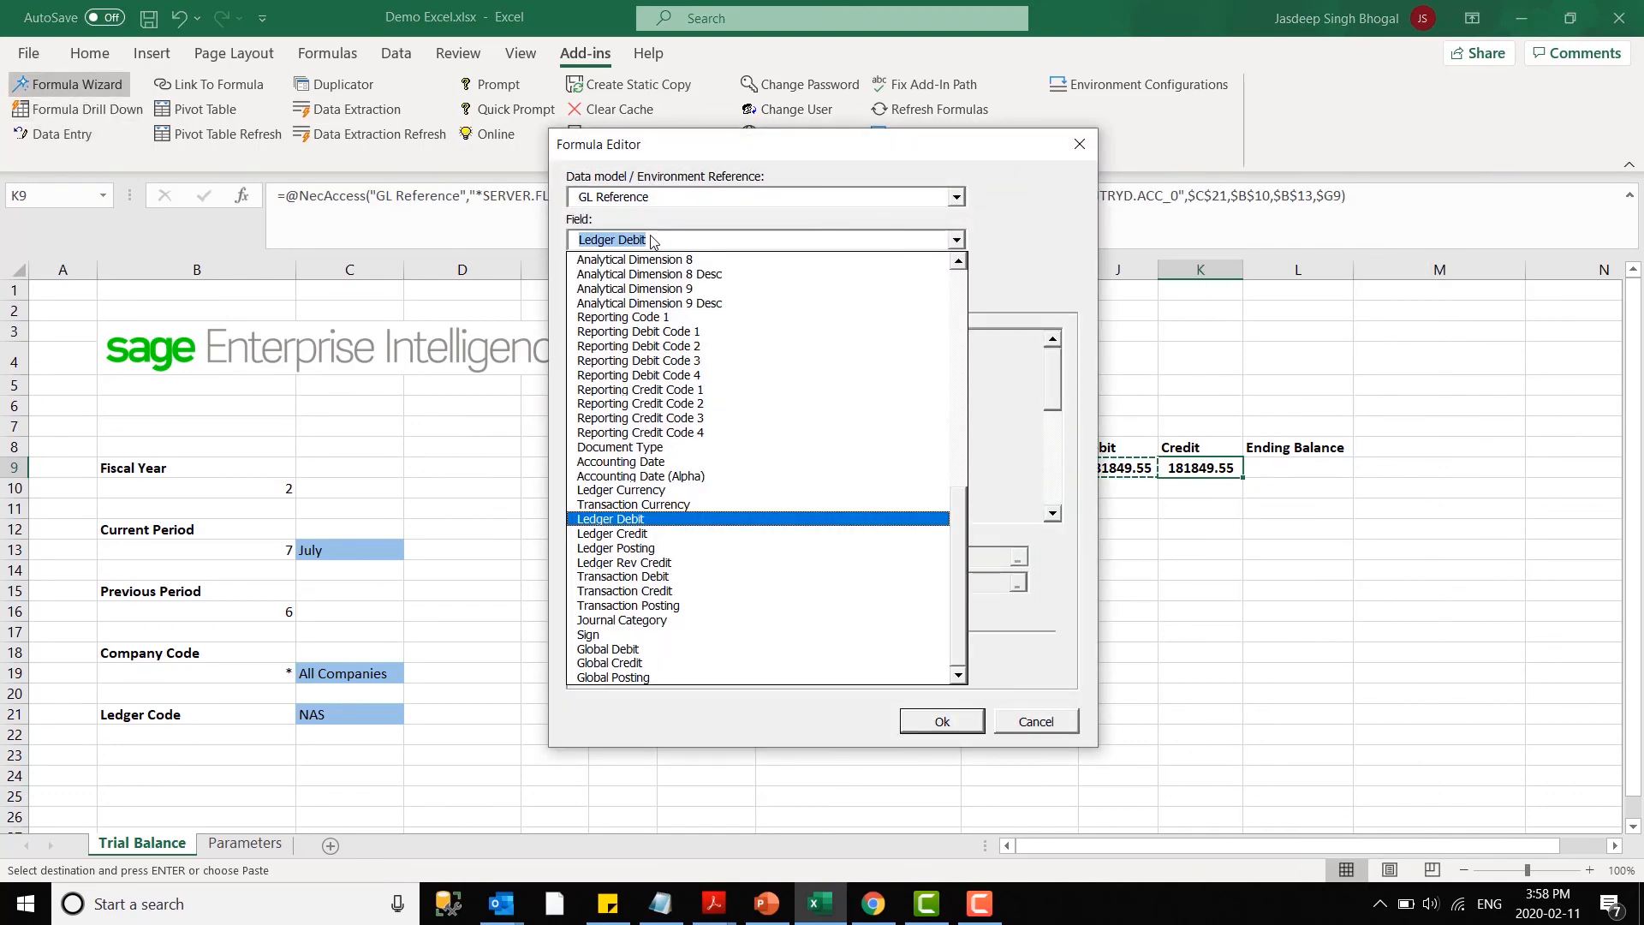
{"action": "left_click", "coordinate": [639, 533]}
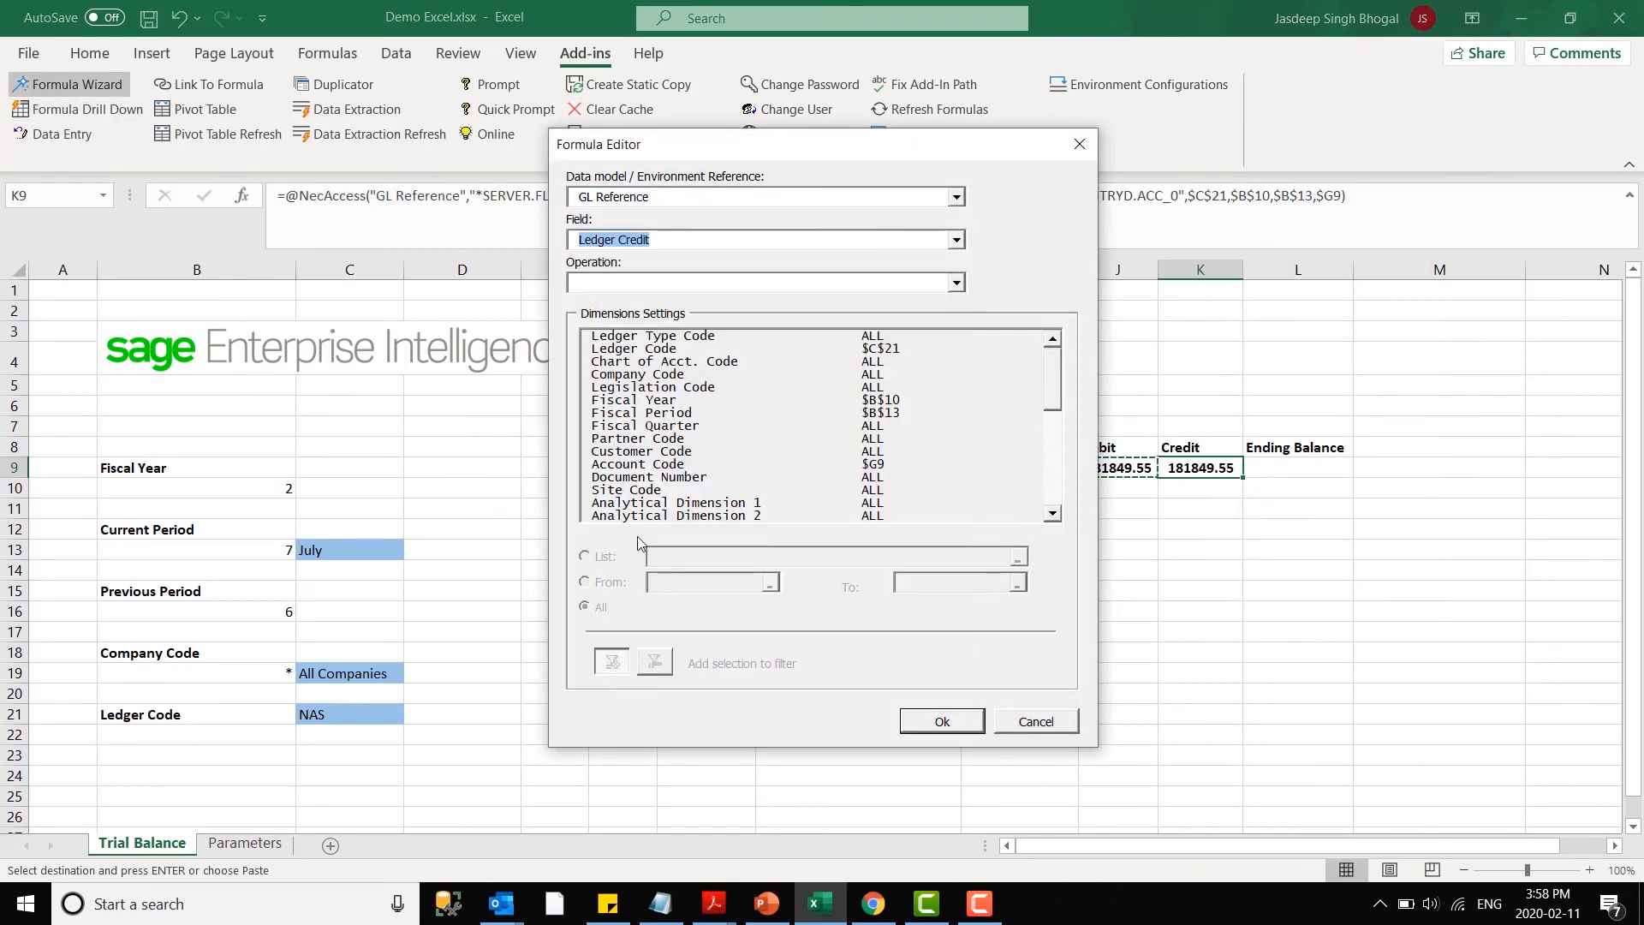
{"action": "left_click", "coordinate": [630, 283]}
{"action": "left_click", "coordinate": [661, 316]}
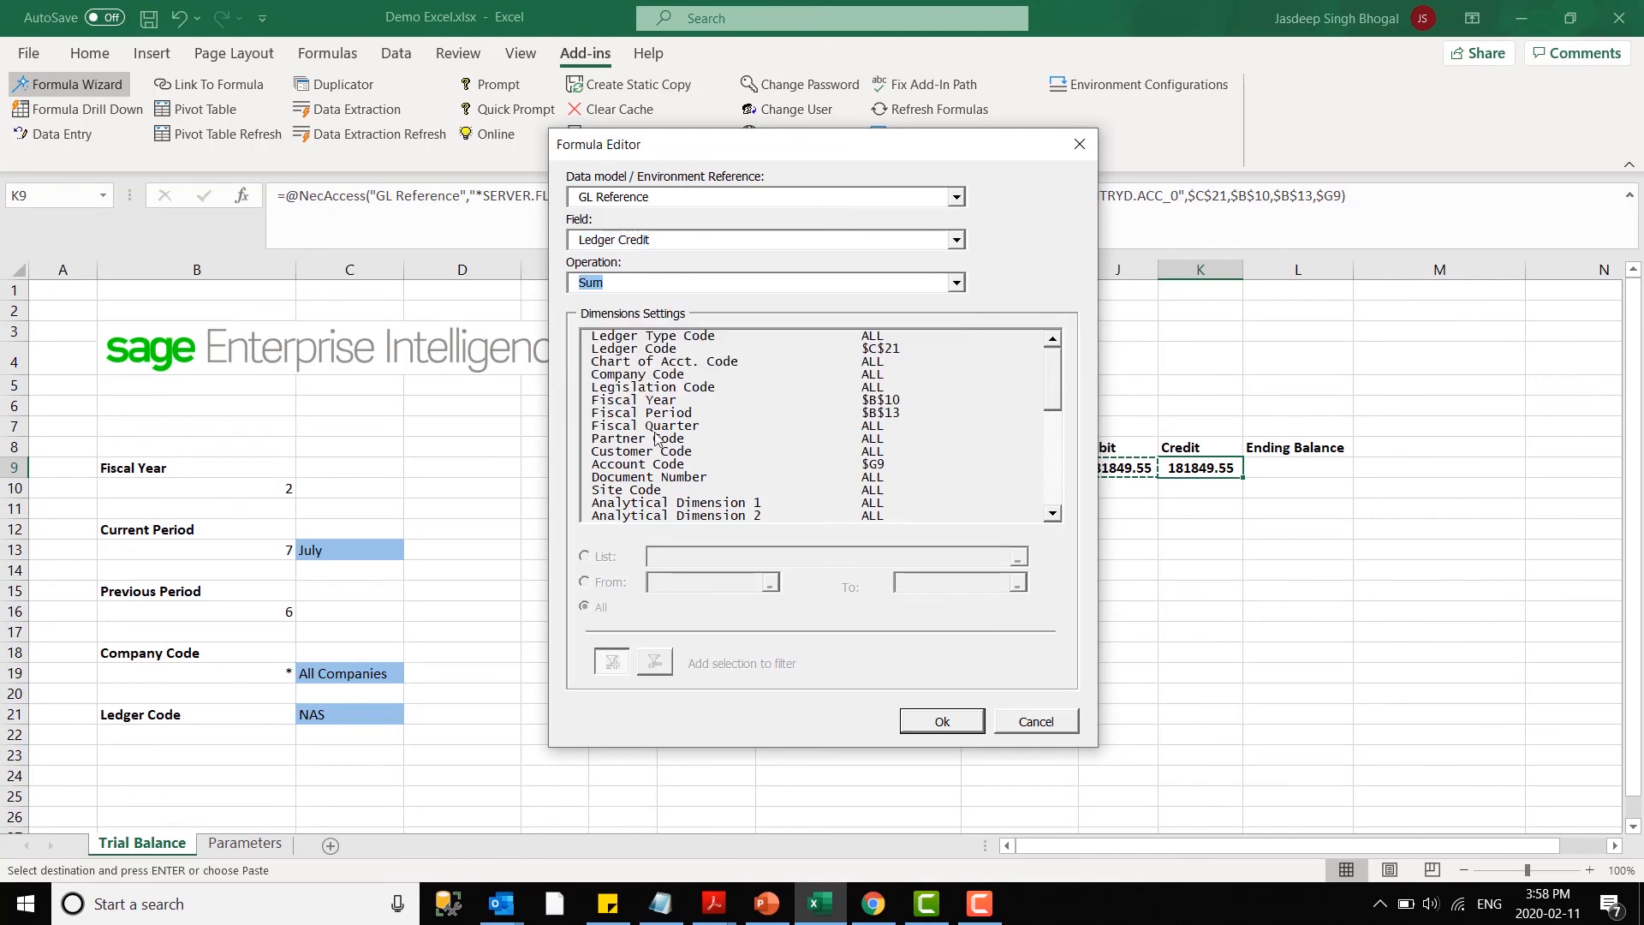
{"action": "left_click", "coordinate": [941, 719]}
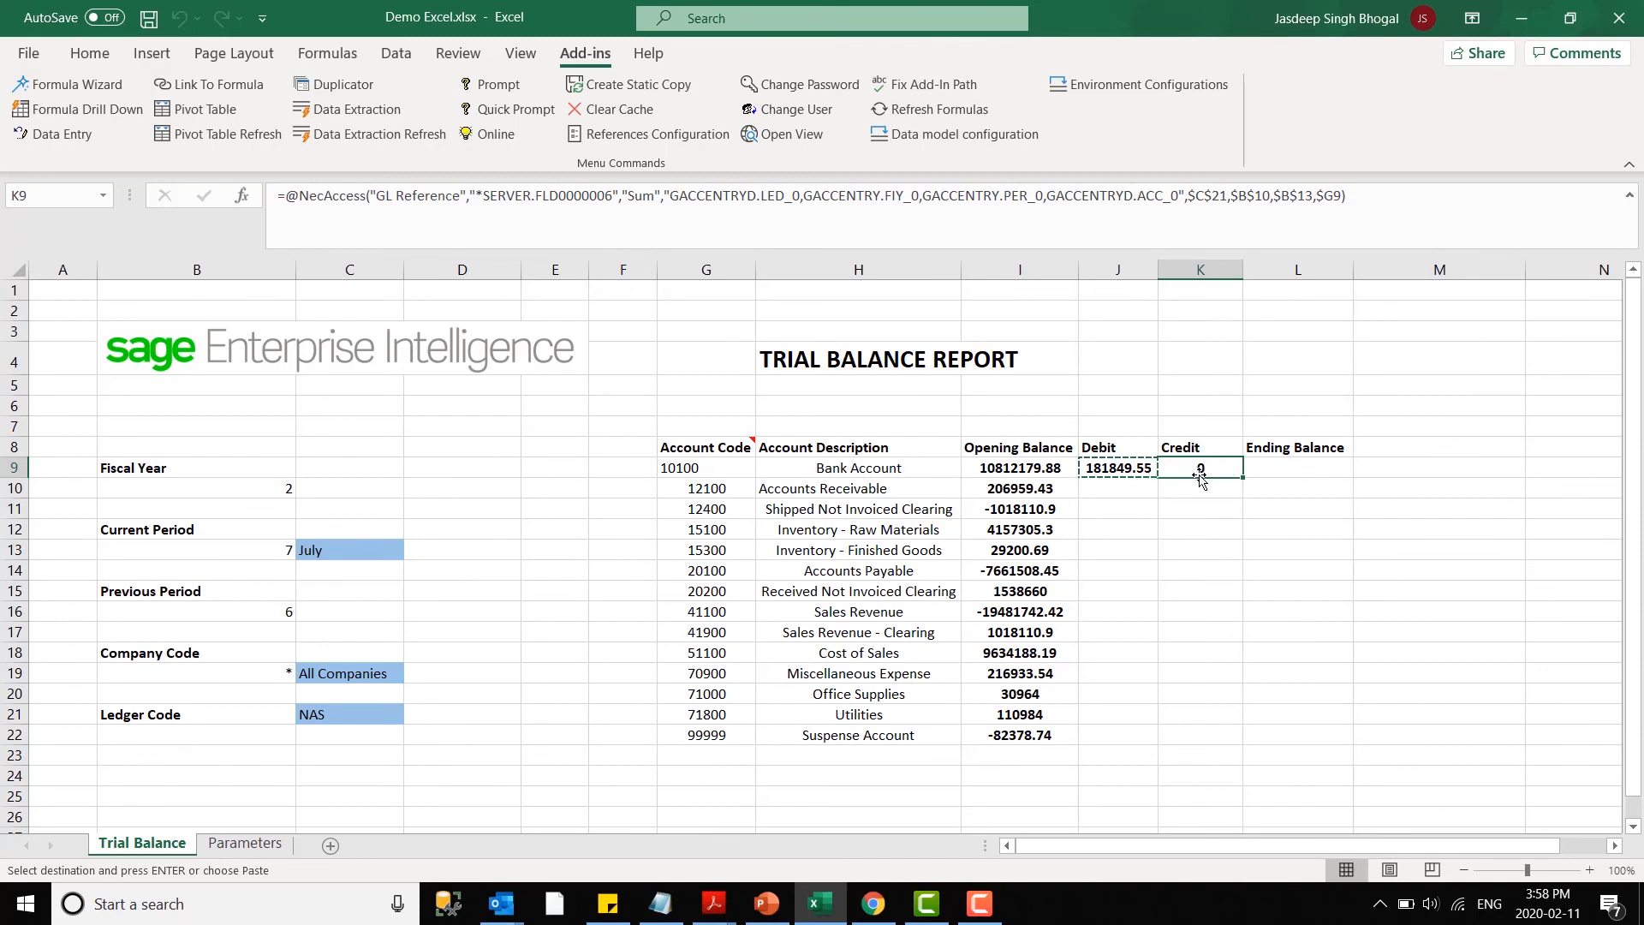
- Enter the formula =I9+J9+K9 in the Ending Balance cell L9
{"action": "left_click", "coordinate": [1312, 463]}
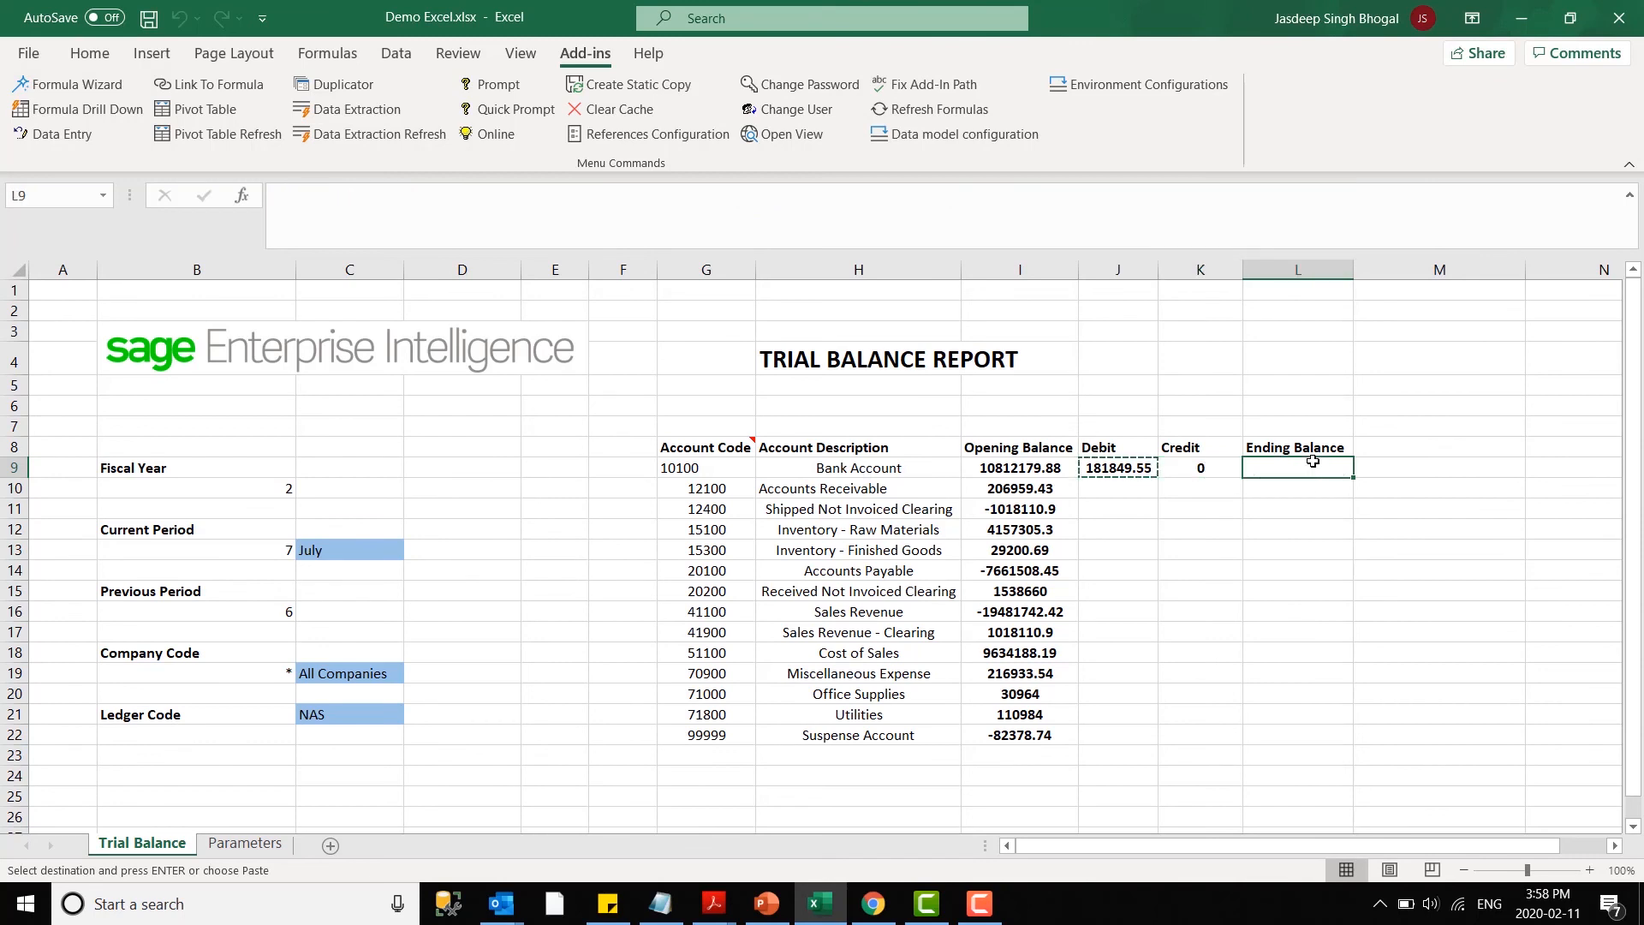
{"action": "type", "text": "="}
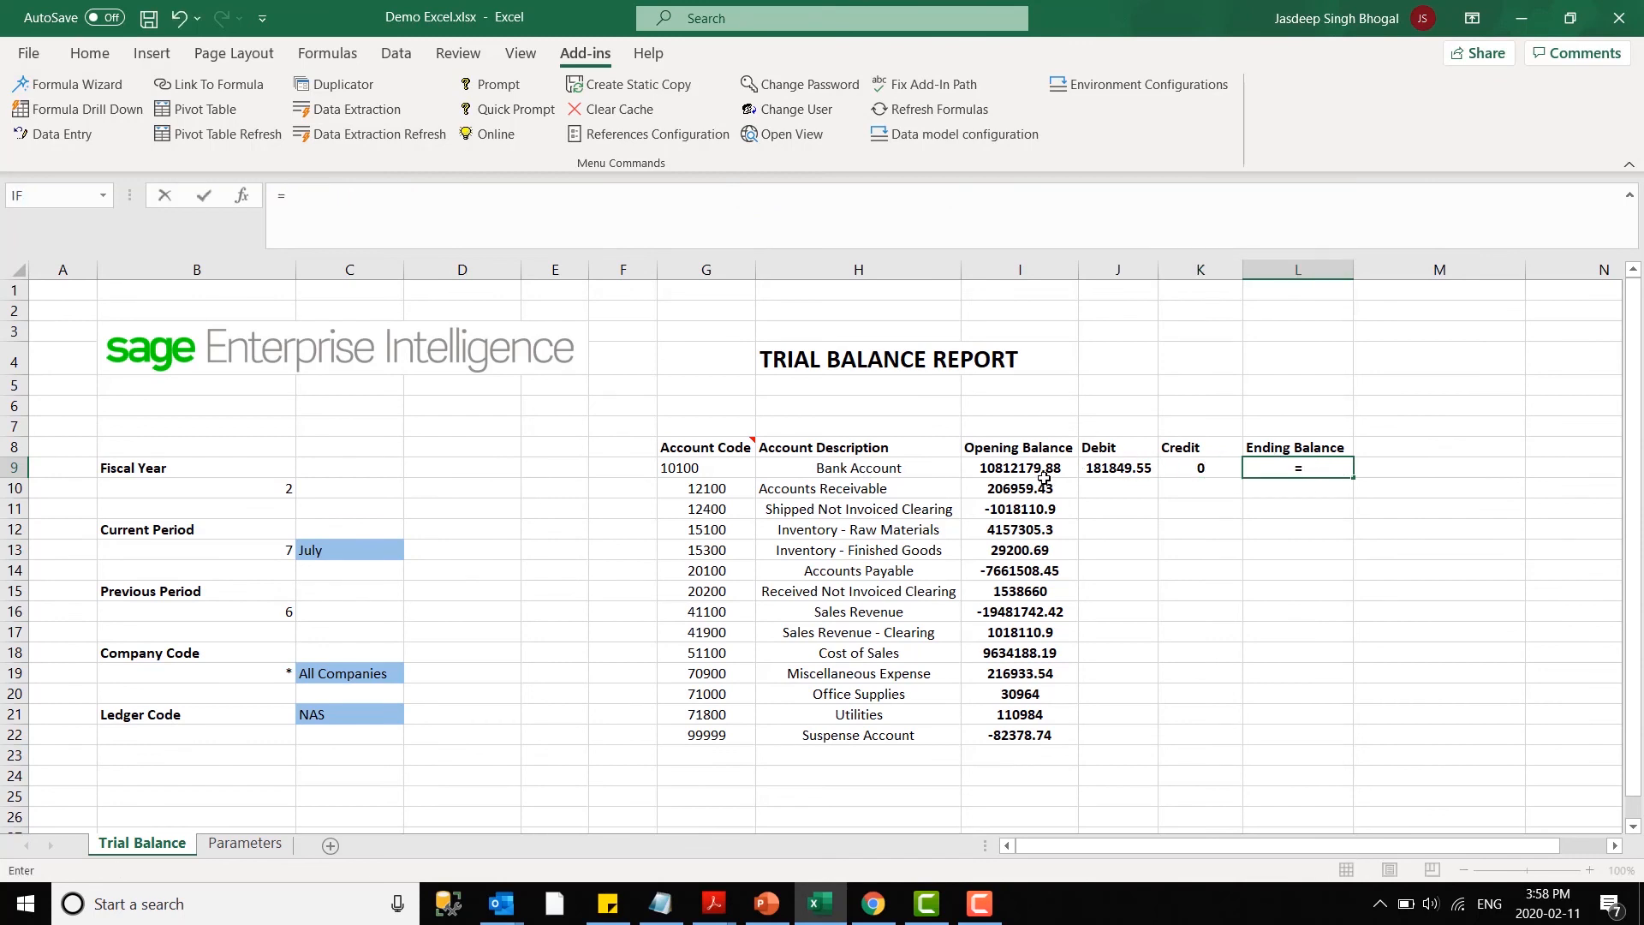
{"action": "left_click", "coordinate": [1040, 471]}
{"action": "type", "text": "+"}
{"action": "left_click", "coordinate": [1149, 471]}
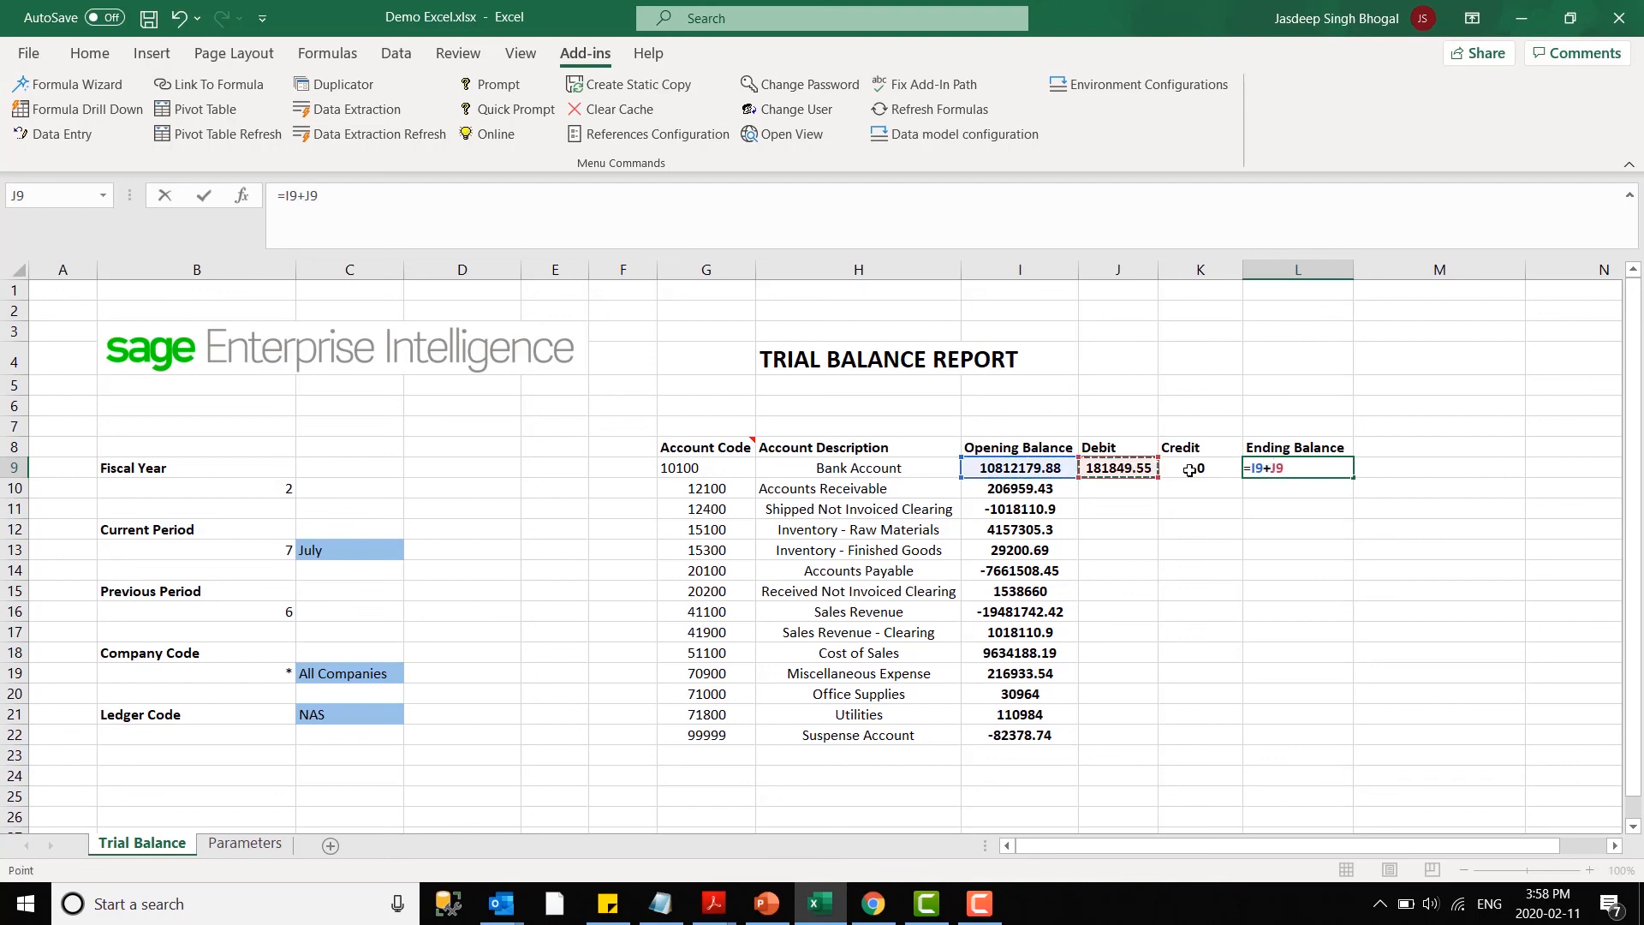
{"action": "type", "text": "+"}
{"action": "left_click", "coordinate": [1204, 467]}
{"action": "key", "text": "Return"}
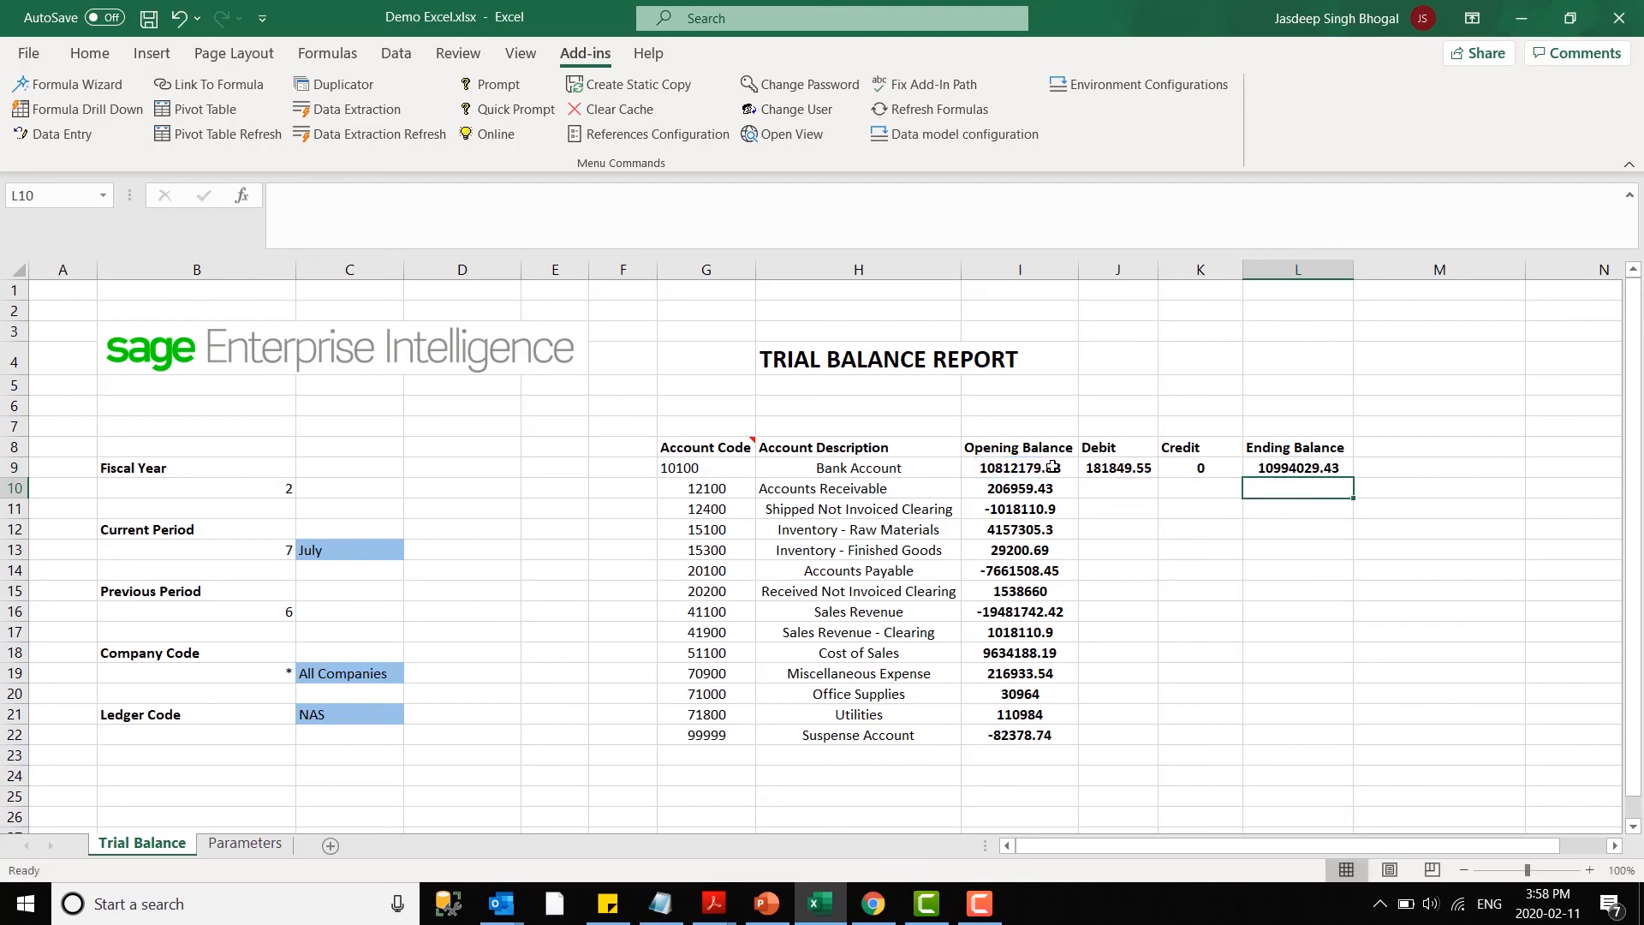
- Fill the Debit, Credit and Ending Balance formulas from J9:L9 down to row 22
{"action": "left_click", "coordinate": [1130, 468]}
{"action": "left_click_drag", "start_coordinate": [1176, 477], "coordinate": [1360, 741]}
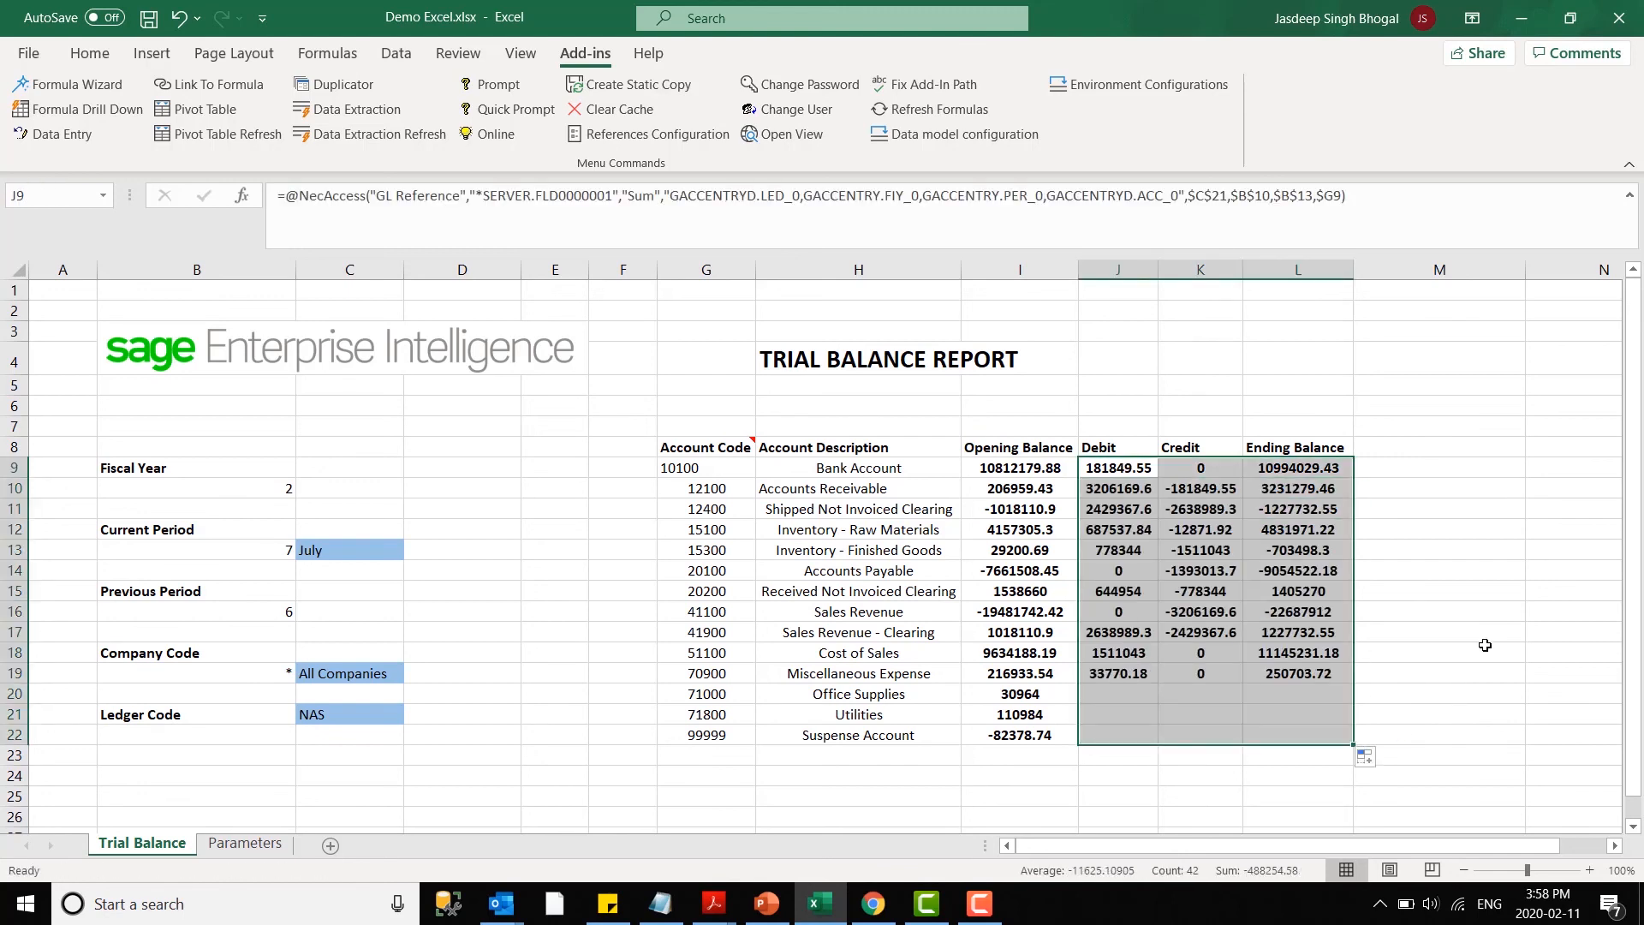
{"action": "left_click", "coordinate": [1485, 634]}
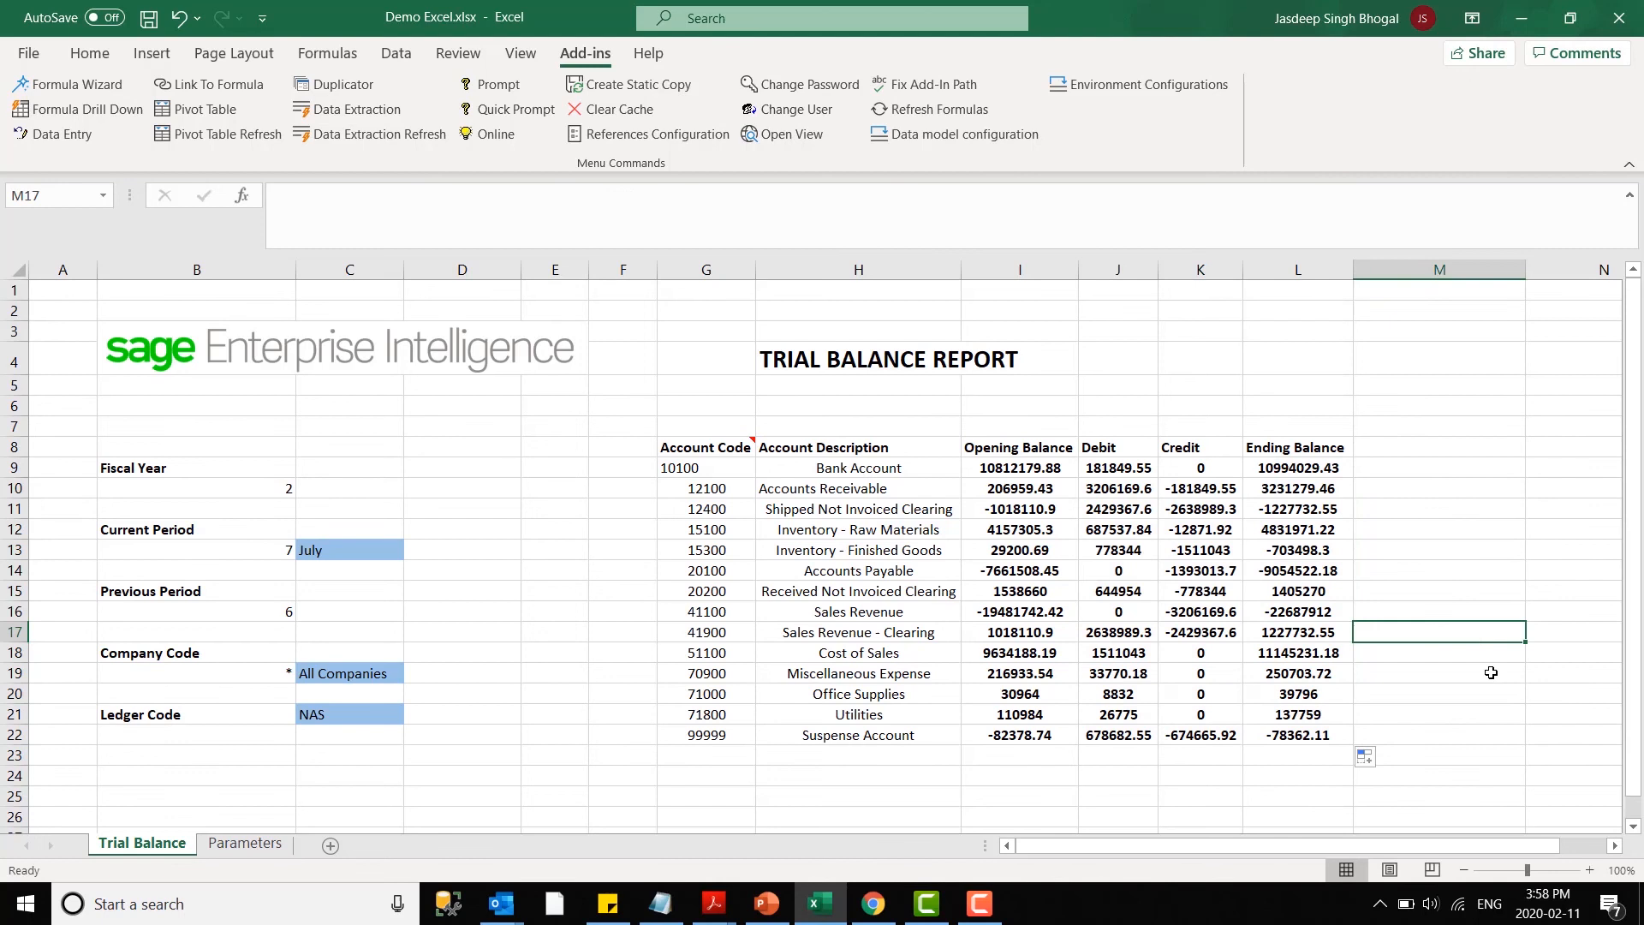
{"action": "left_click", "coordinate": [1446, 736]}
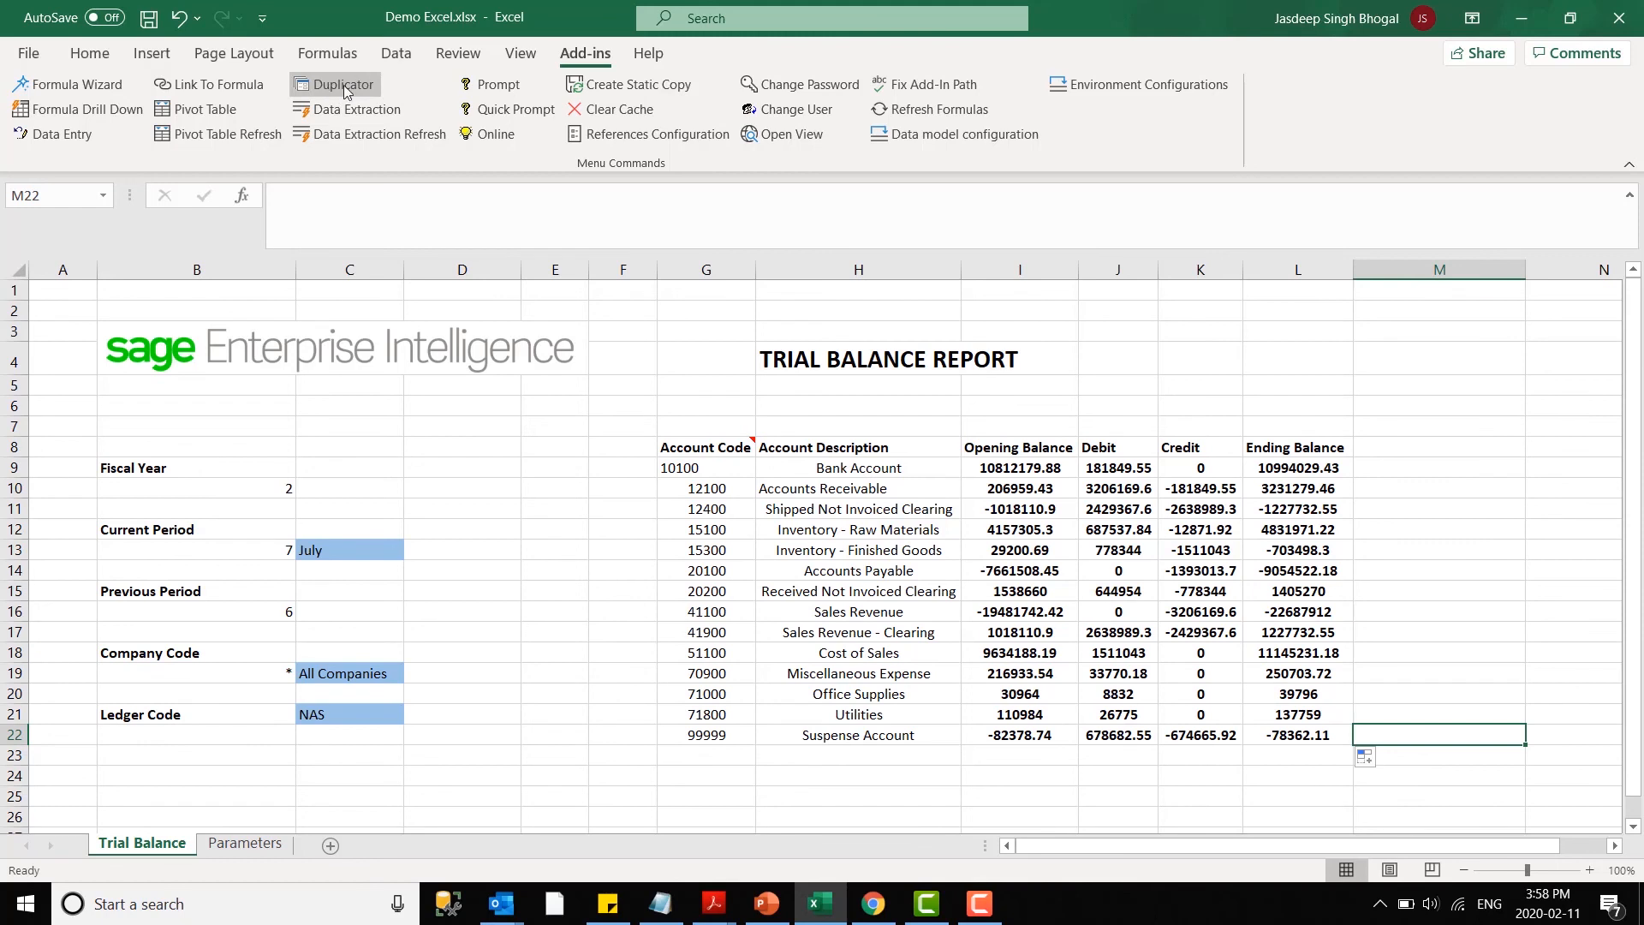
- Start the Duplicator with the GL Reference environment and the Fiscal Period dimension
{"action": "left_click", "coordinate": [990, 464]}
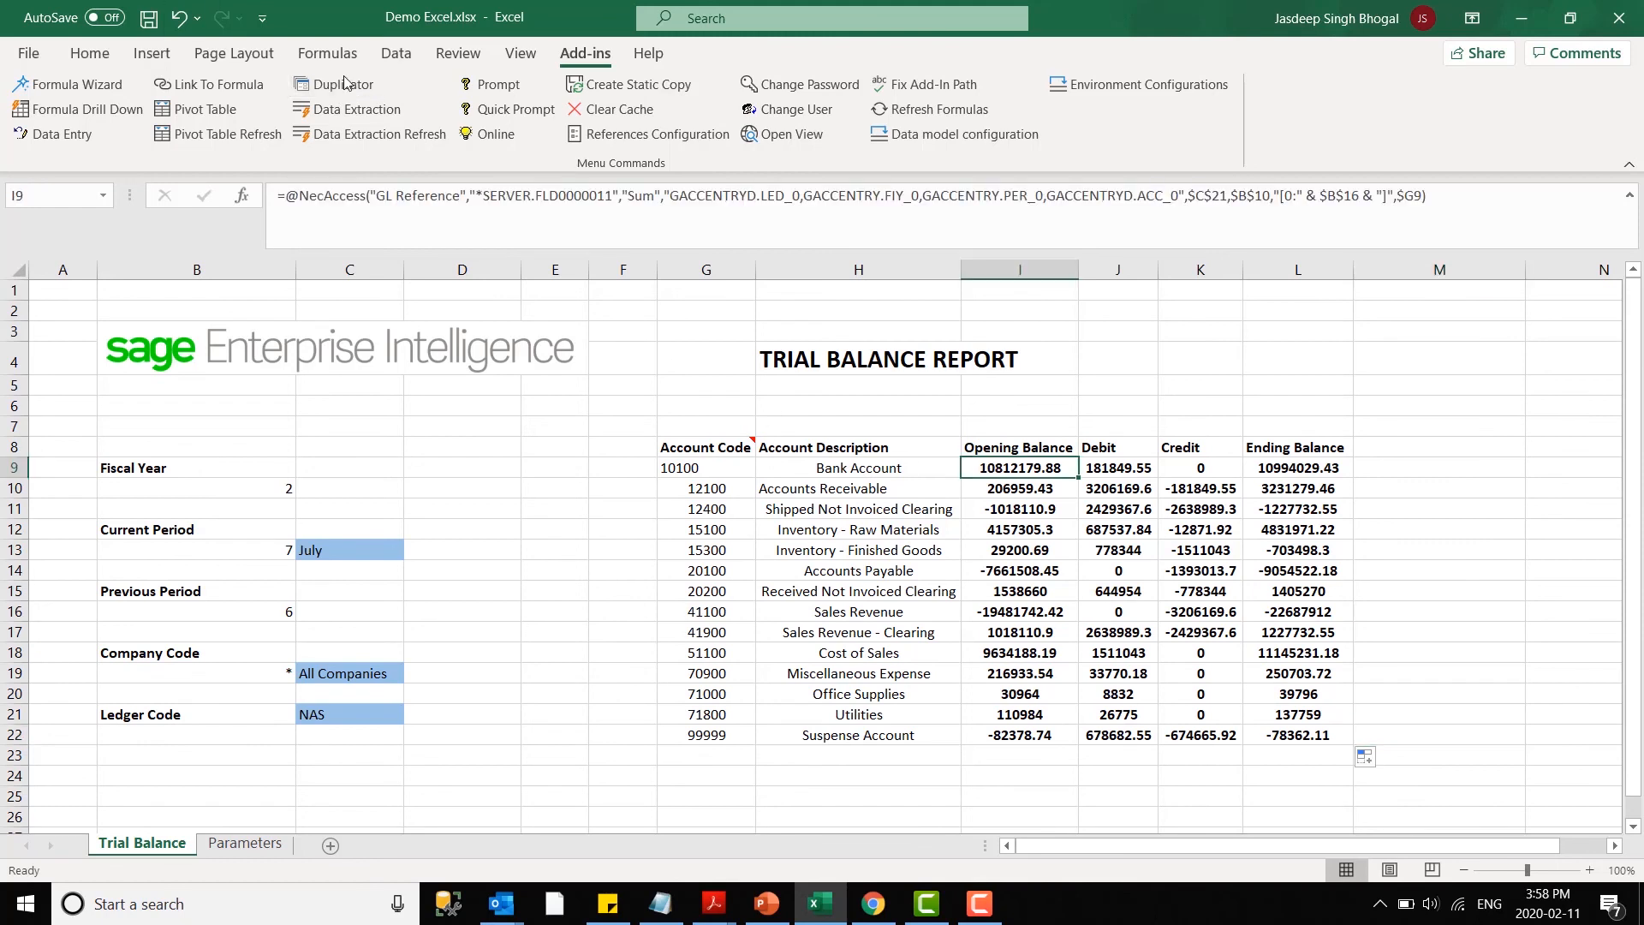
{"action": "left_click", "coordinate": [642, 566]}
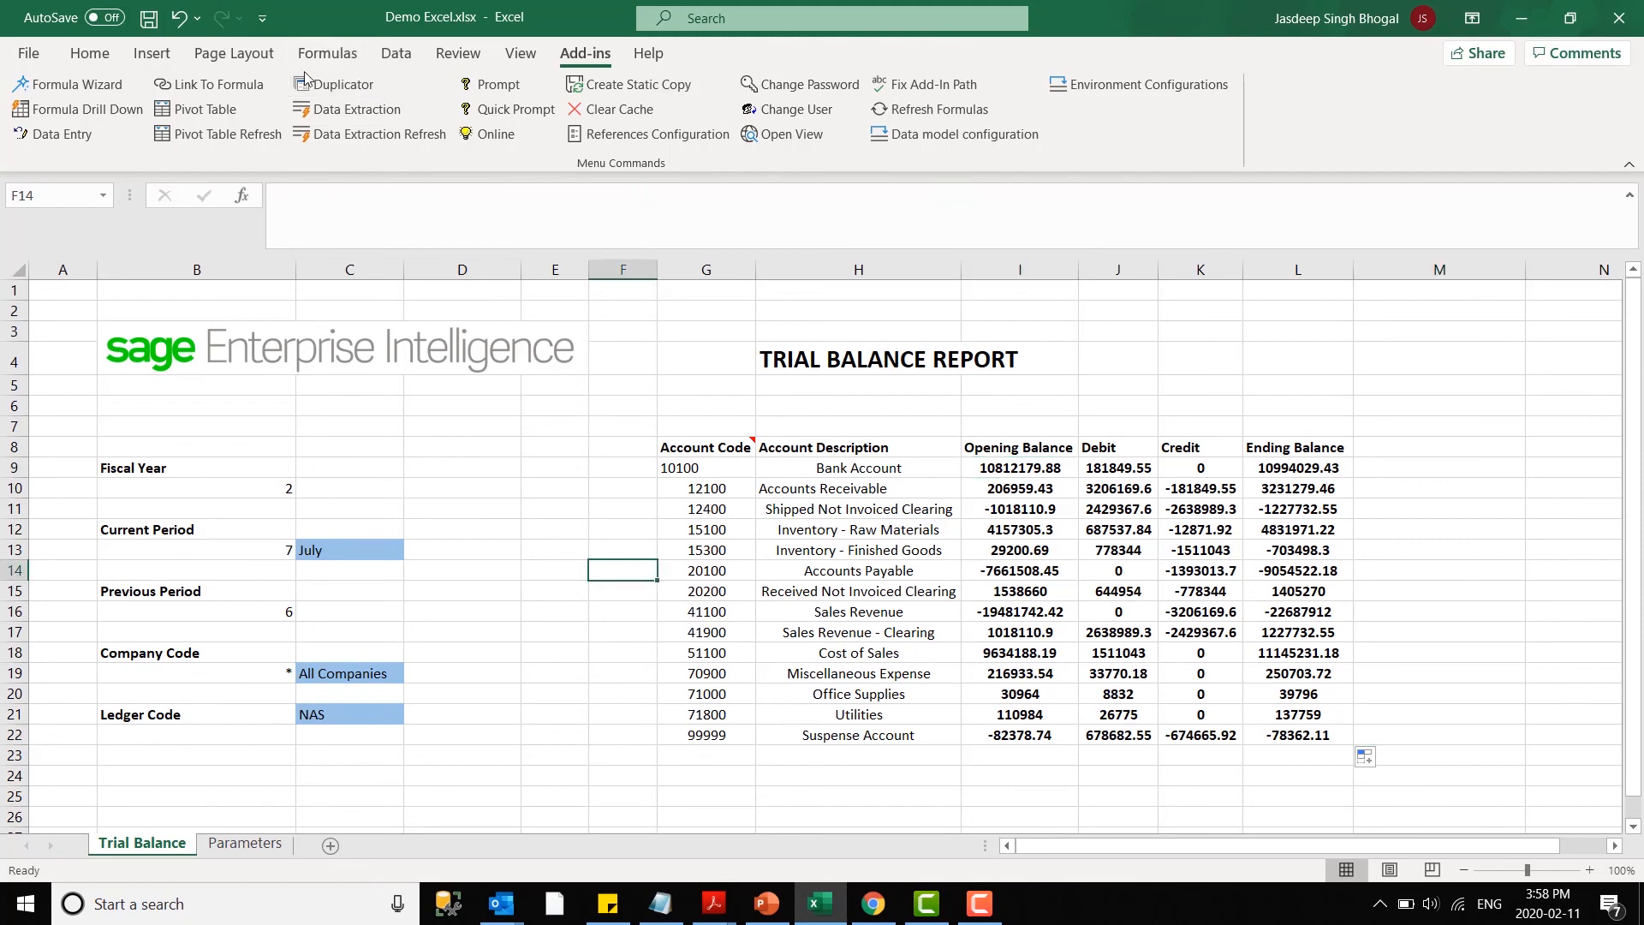
{"action": "left_click", "coordinate": [347, 91]}
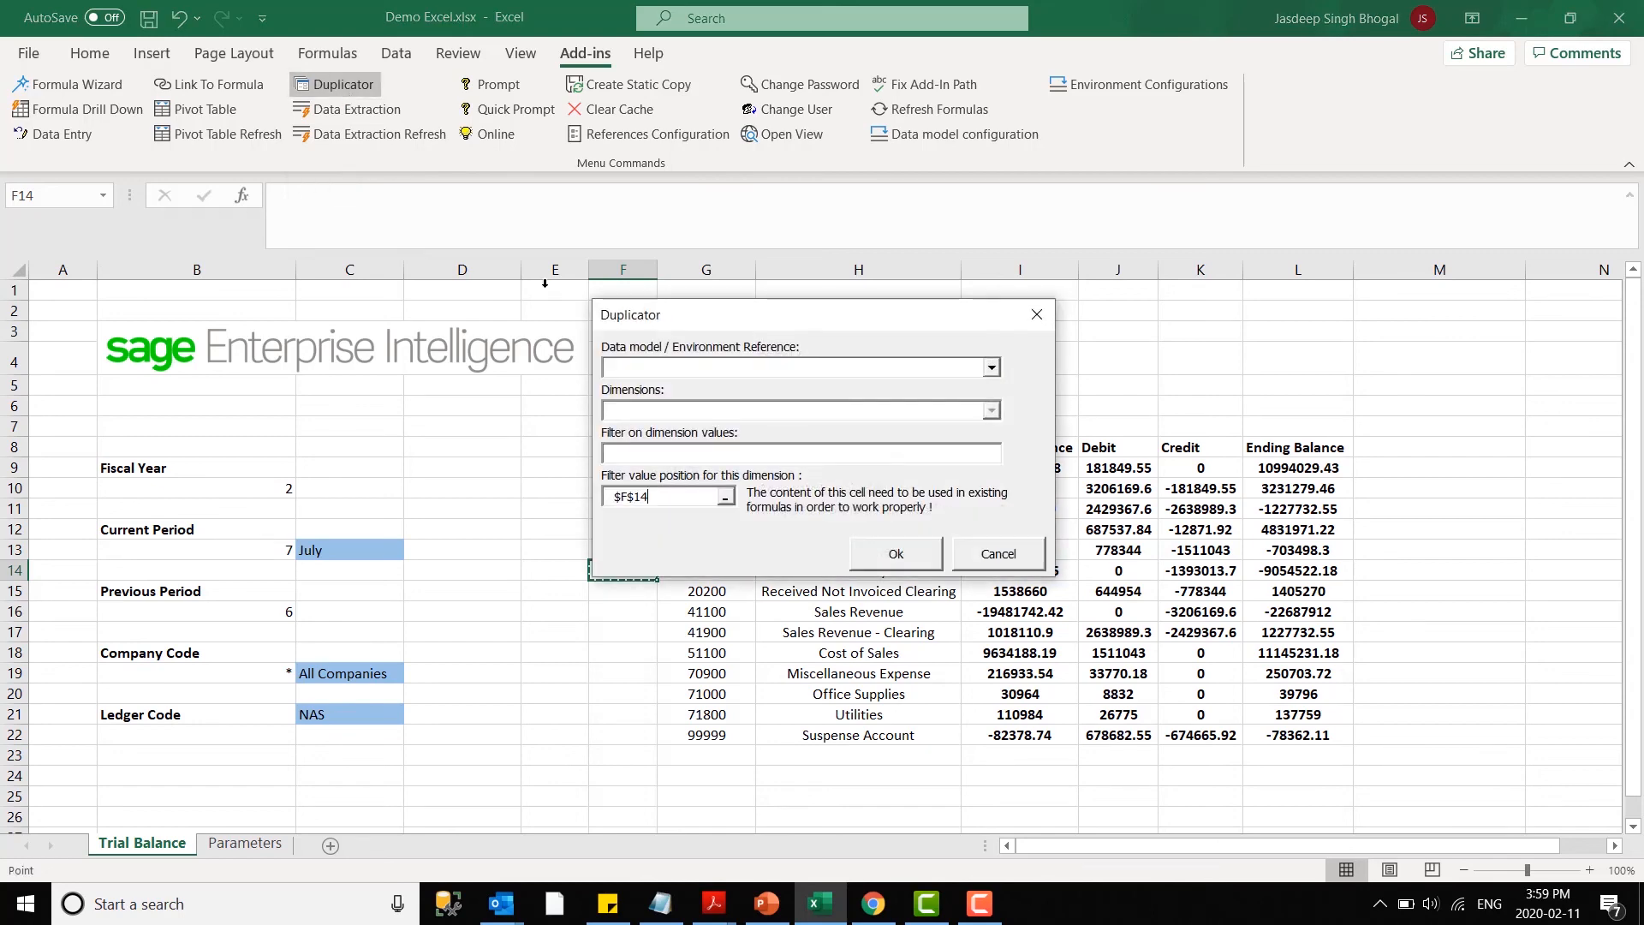
{"action": "left_click", "coordinate": [724, 368]}
{"action": "left_click", "coordinate": [676, 387]}
{"action": "left_click", "coordinate": [669, 411]}
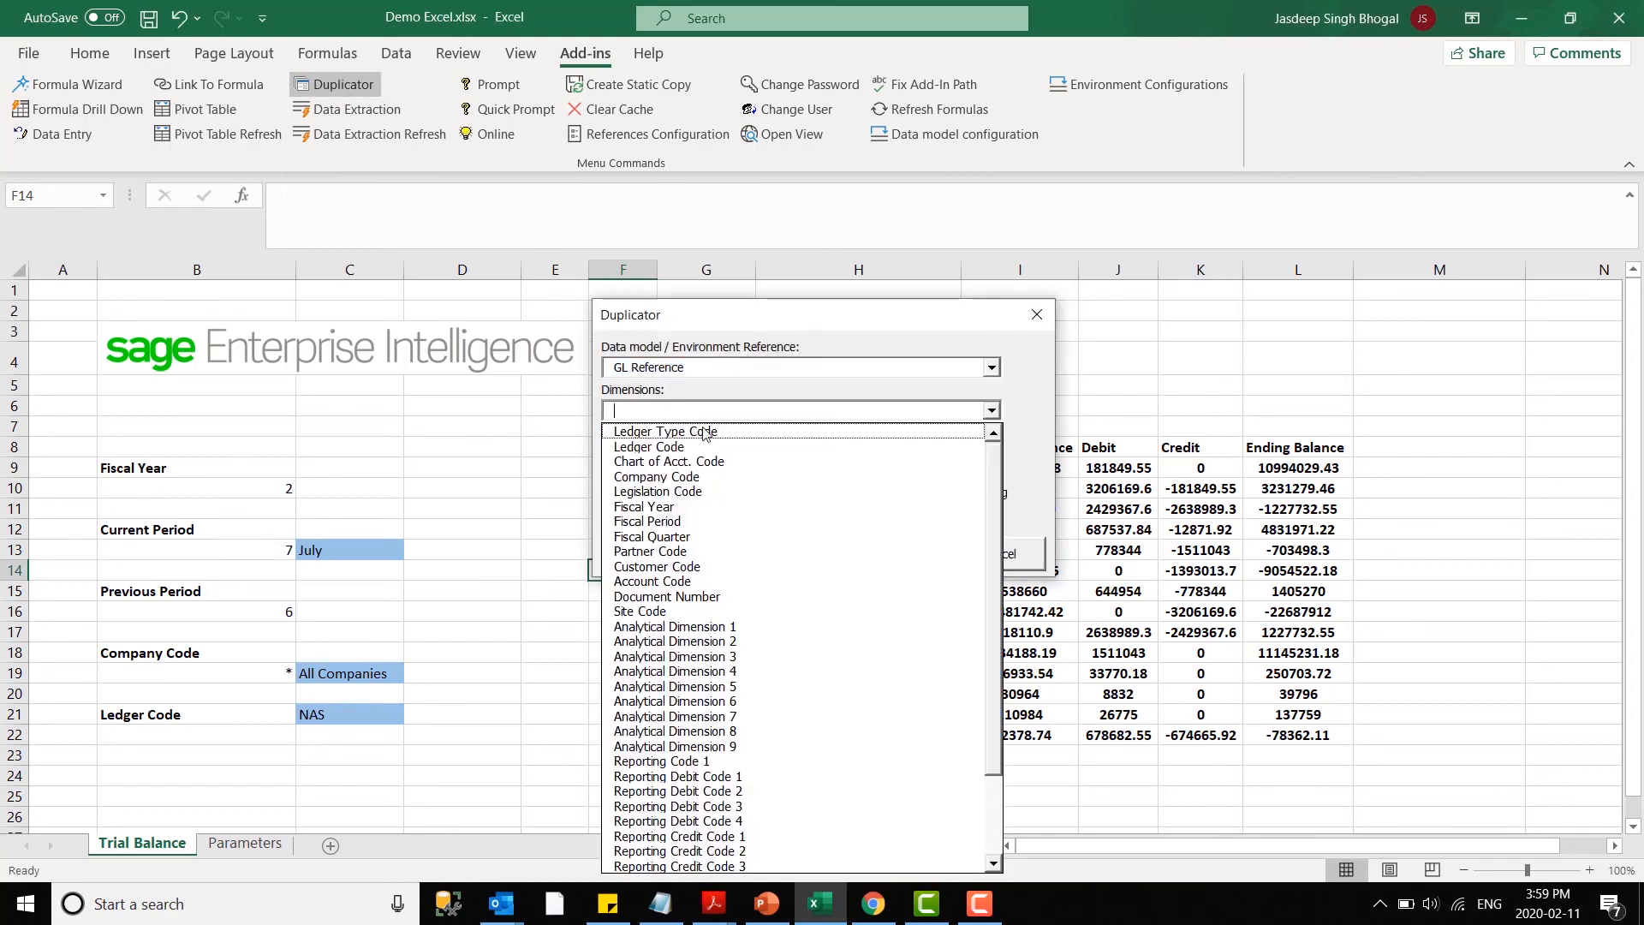
{"action": "left_click", "coordinate": [715, 521]}
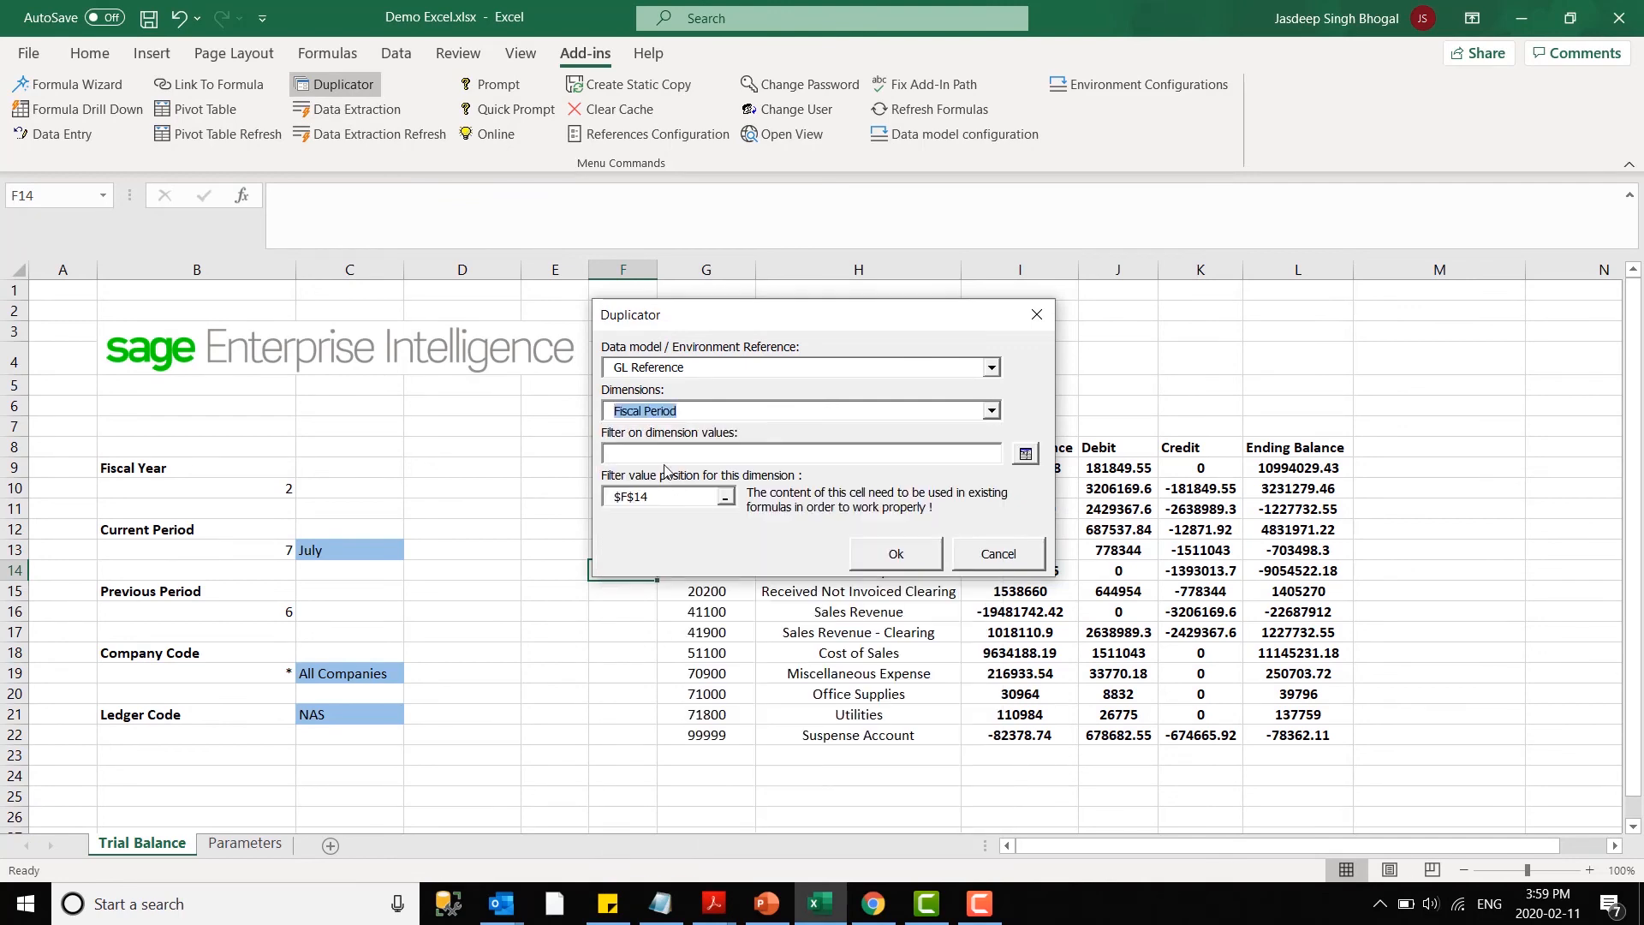
- Filter the Duplicator's dimension values to fiscal periods 1 through 5
{"action": "left_click", "coordinate": [668, 454]}
{"action": "left_click", "coordinate": [1025, 455]}
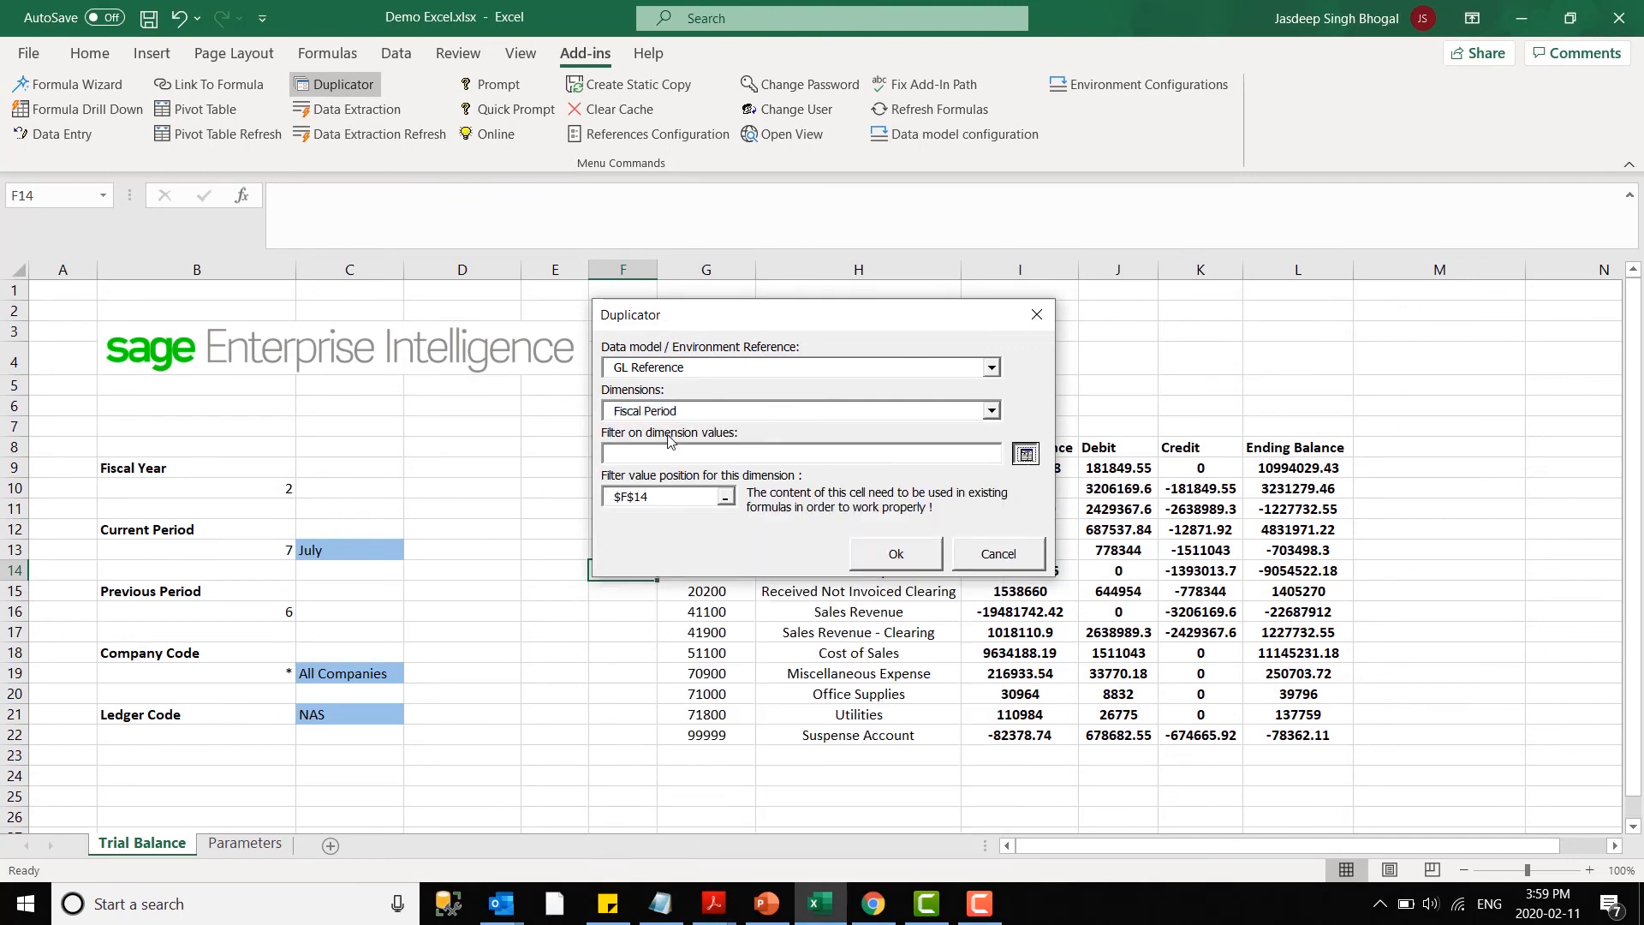
{"action": "left_click_drag", "start_coordinate": [492, 205], "coordinate": [490, 293]}
{"action": "left_click", "coordinate": [631, 492]}
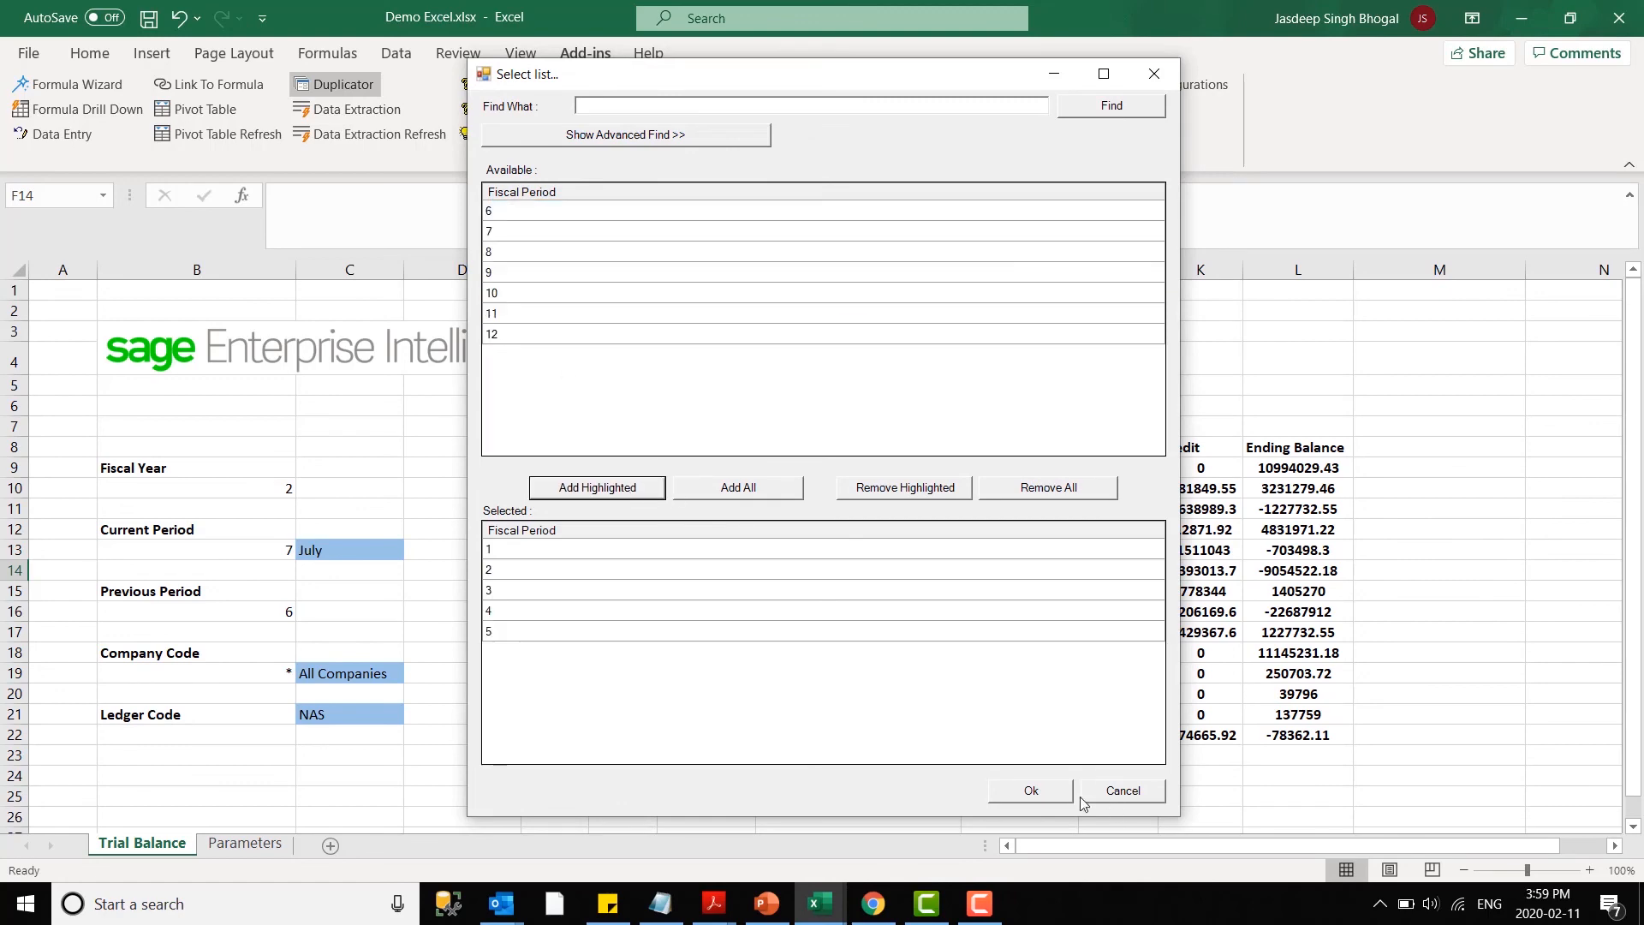
{"action": "left_click", "coordinate": [1031, 792]}
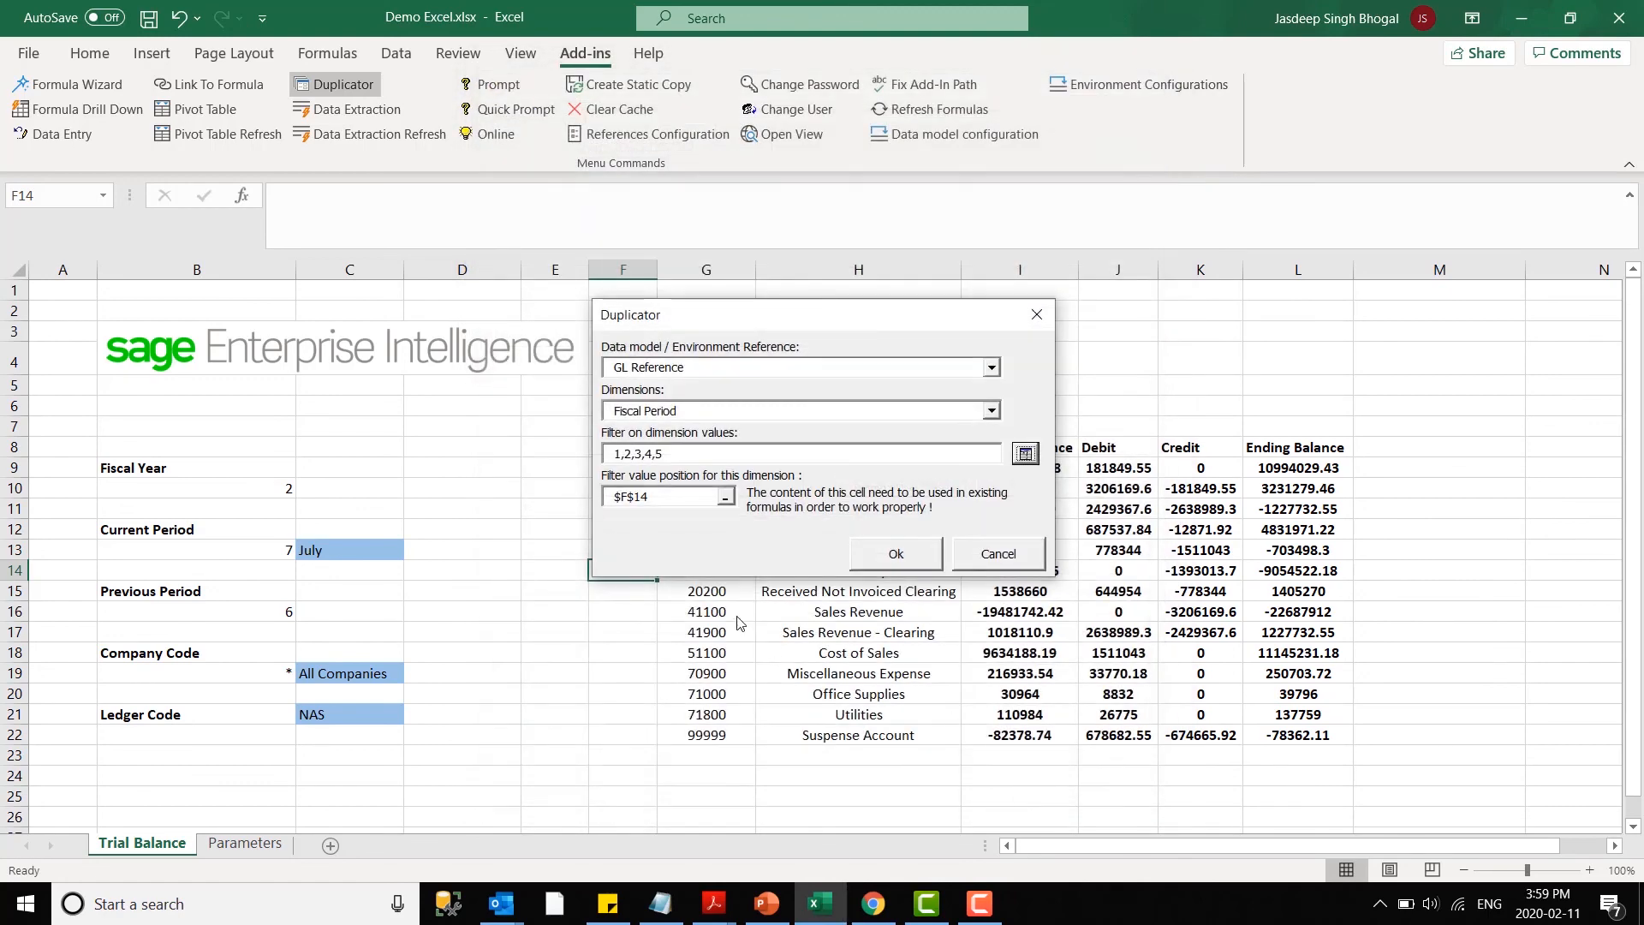
- Set the Duplicator's filter value position to the Current Period cell B13 and generate the period sheets
{"action": "left_click_drag", "start_coordinate": [702, 495], "coordinate": [606, 508]}
{"action": "key", "text": "BackSpace"}
{"action": "left_click", "coordinate": [272, 552]}
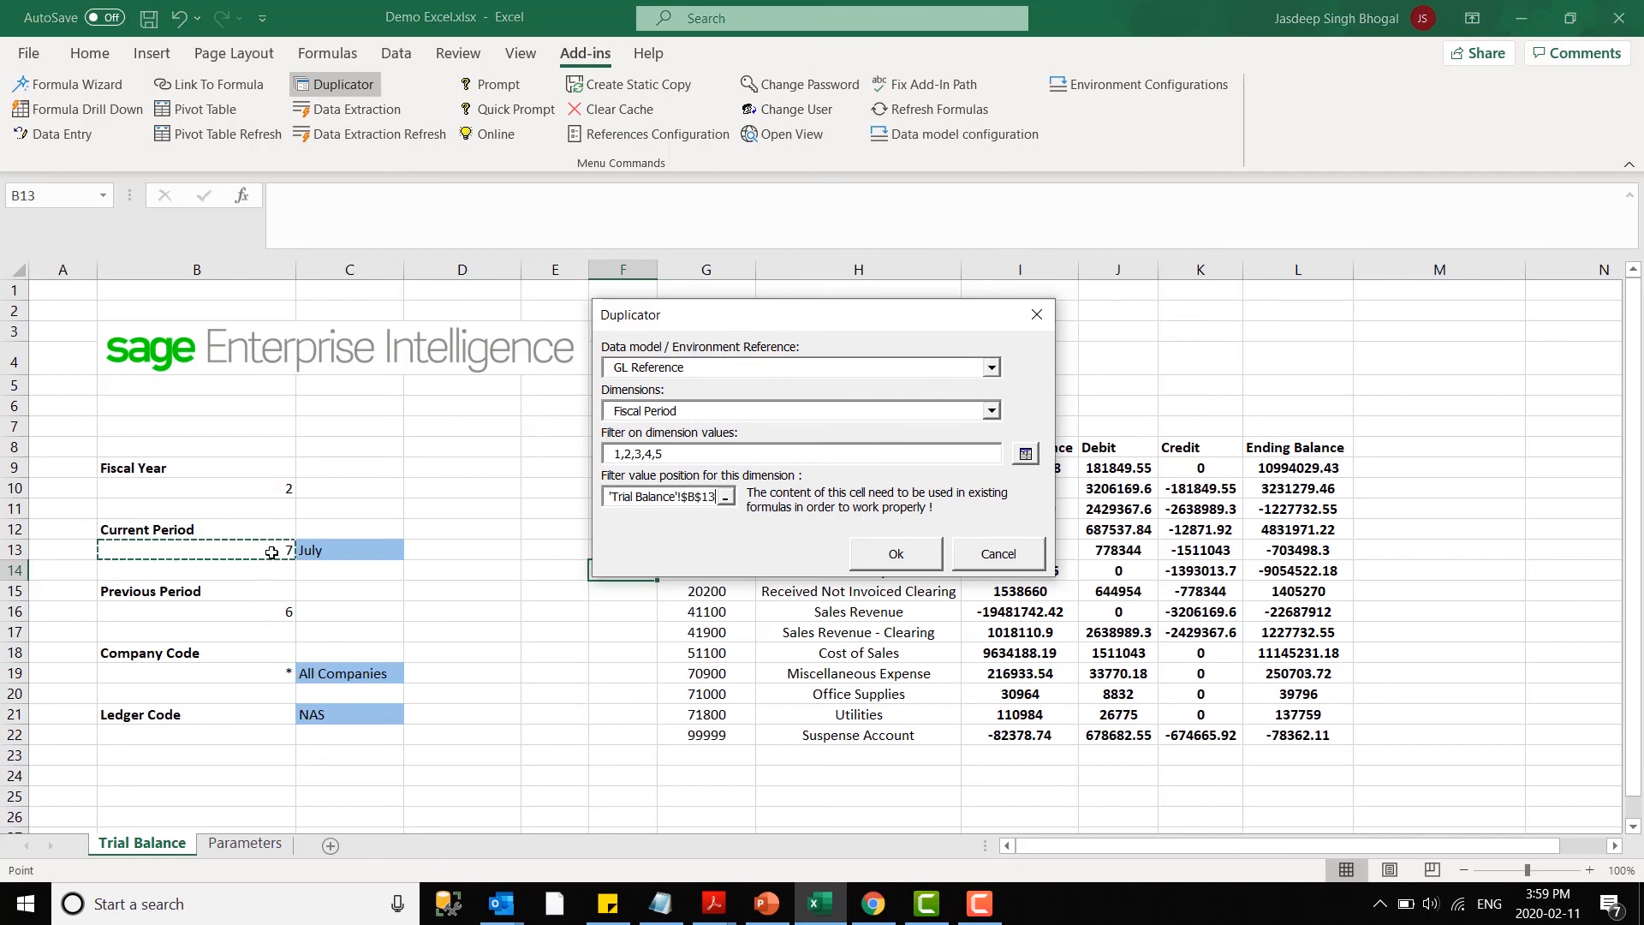
{"action": "left_click", "coordinate": [891, 559]}
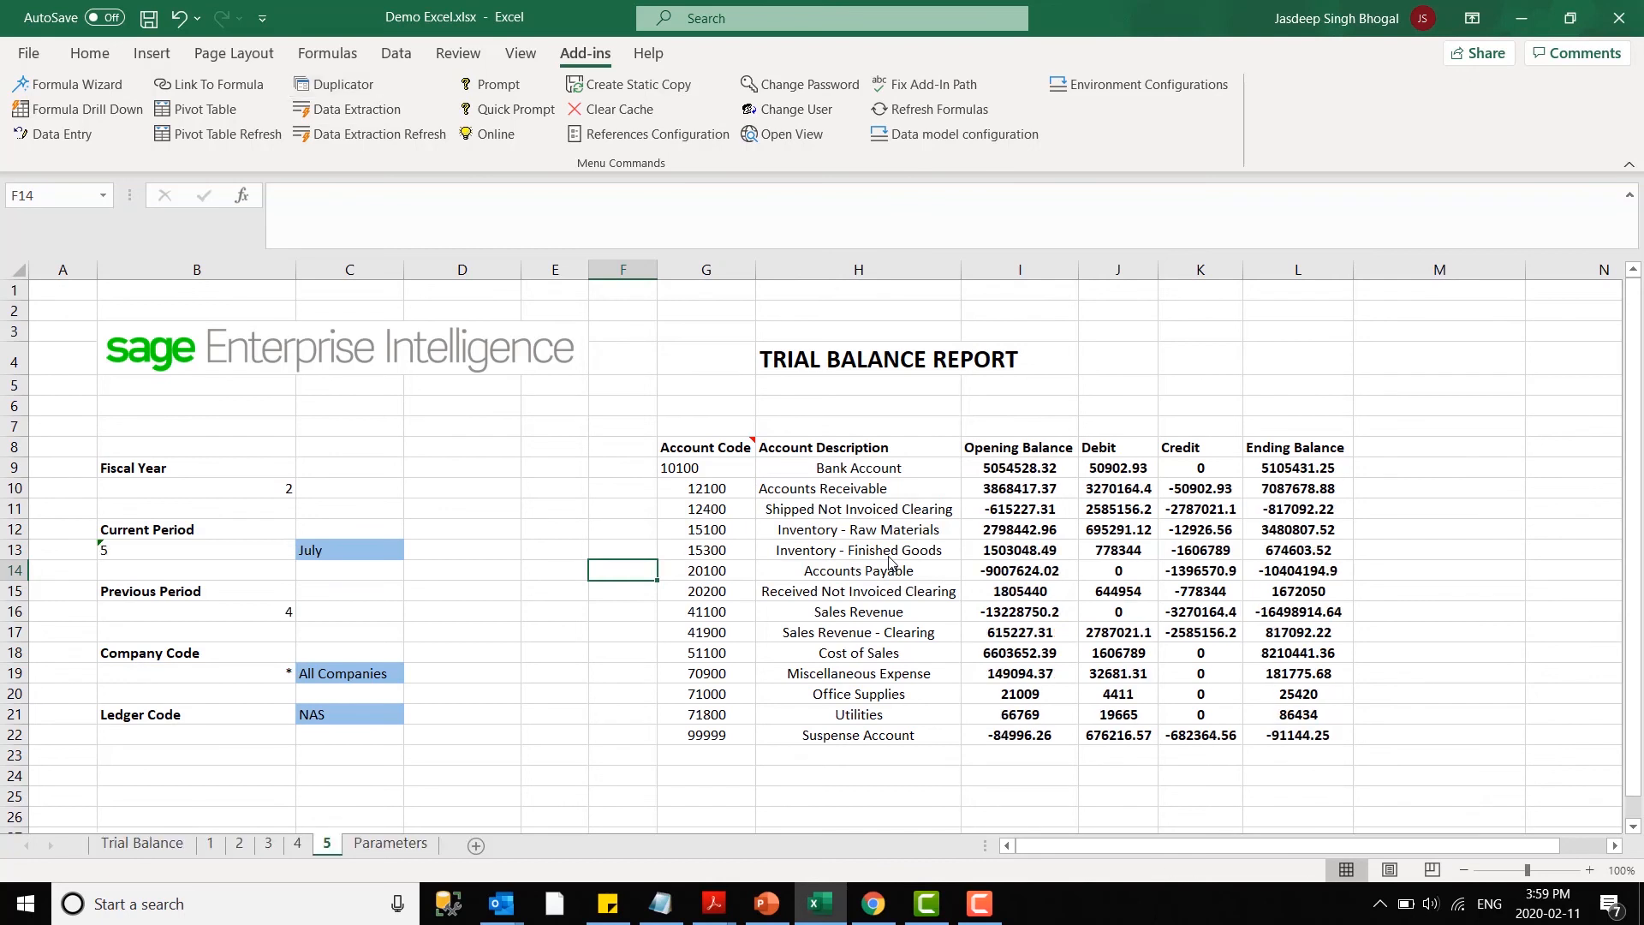
- Review the trial balance on each of the duplicated sheets 1 through 5
{"action": "left_click", "coordinate": [209, 845]}
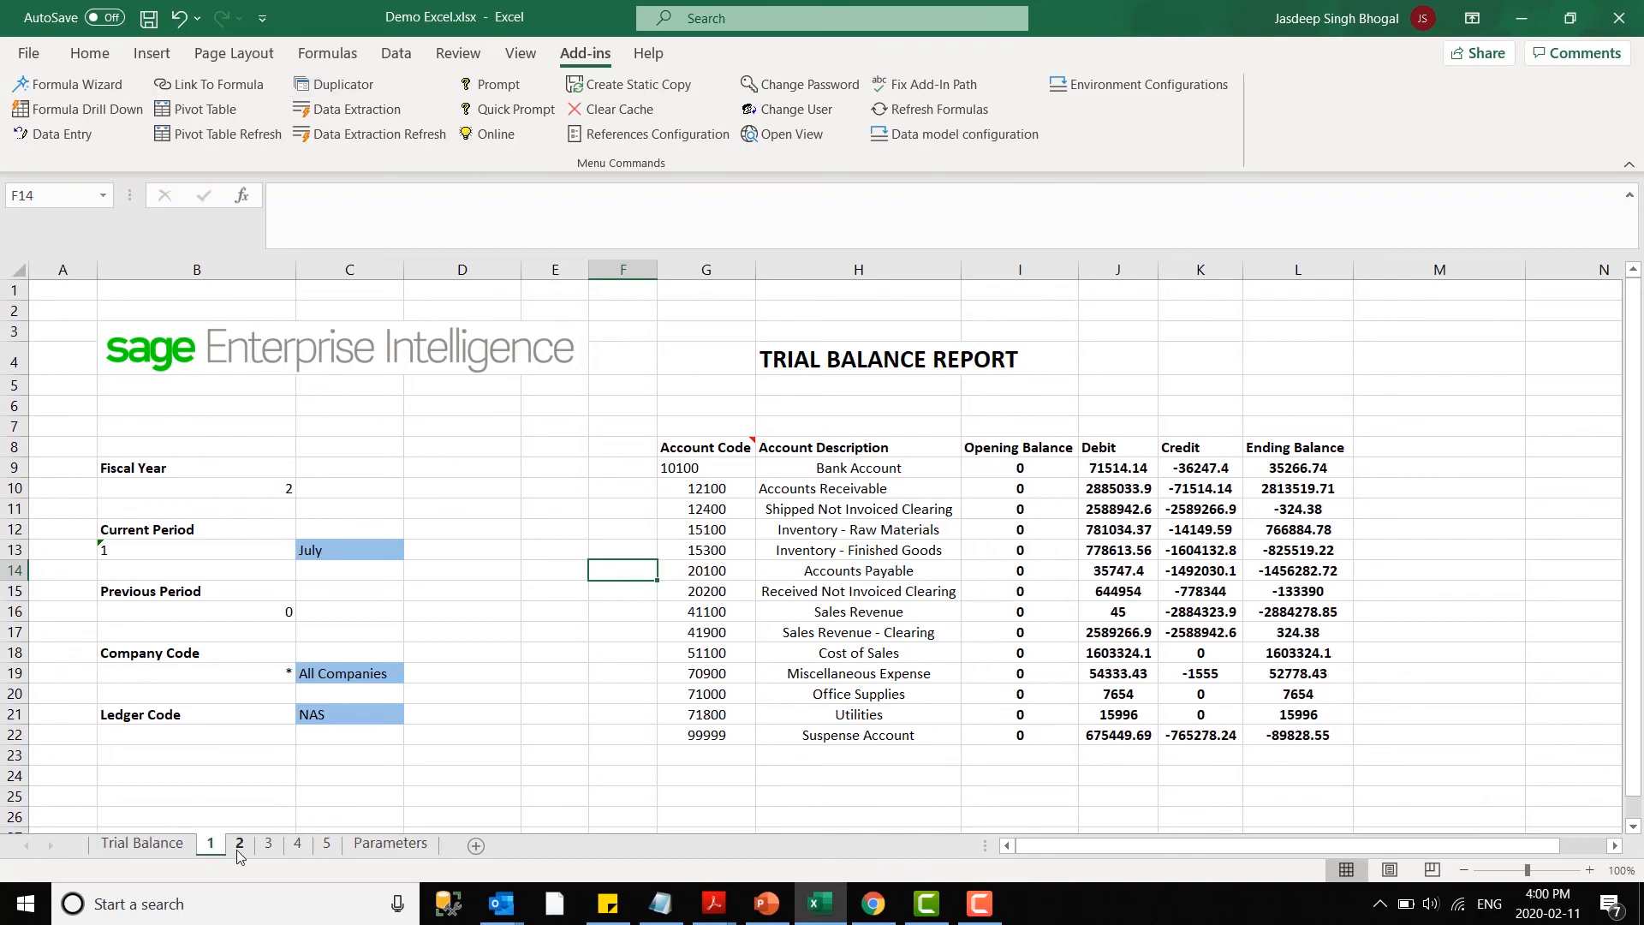
{"action": "left_click", "coordinate": [240, 845]}
{"action": "left_click", "coordinate": [216, 846]}
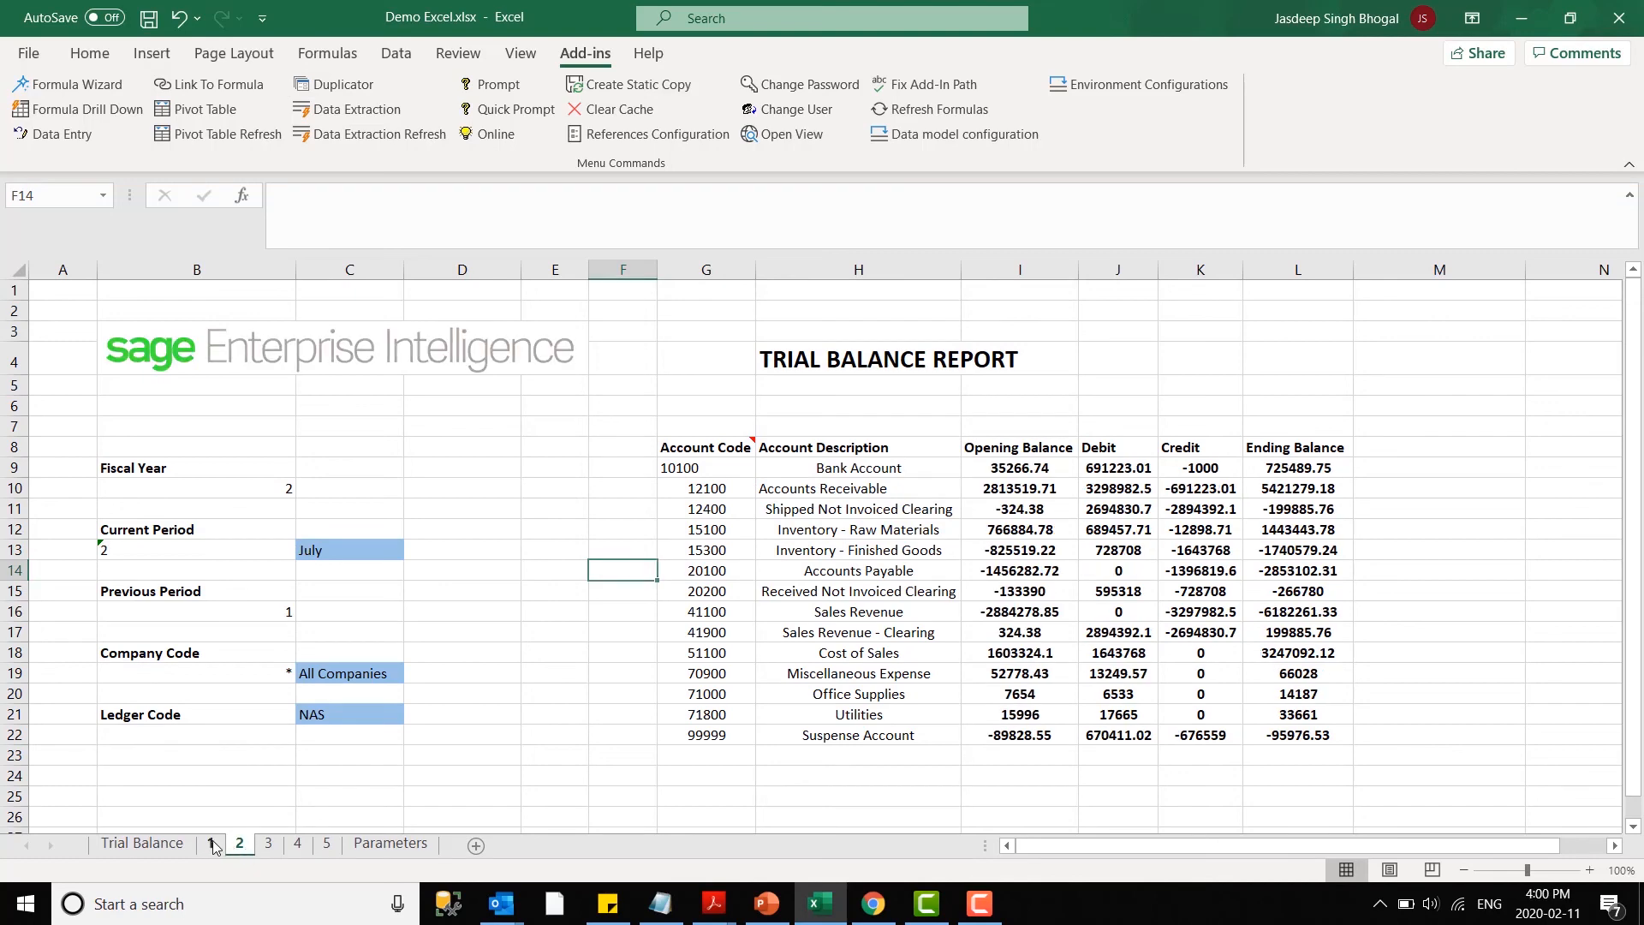
{"action": "left_click", "coordinate": [239, 846]}
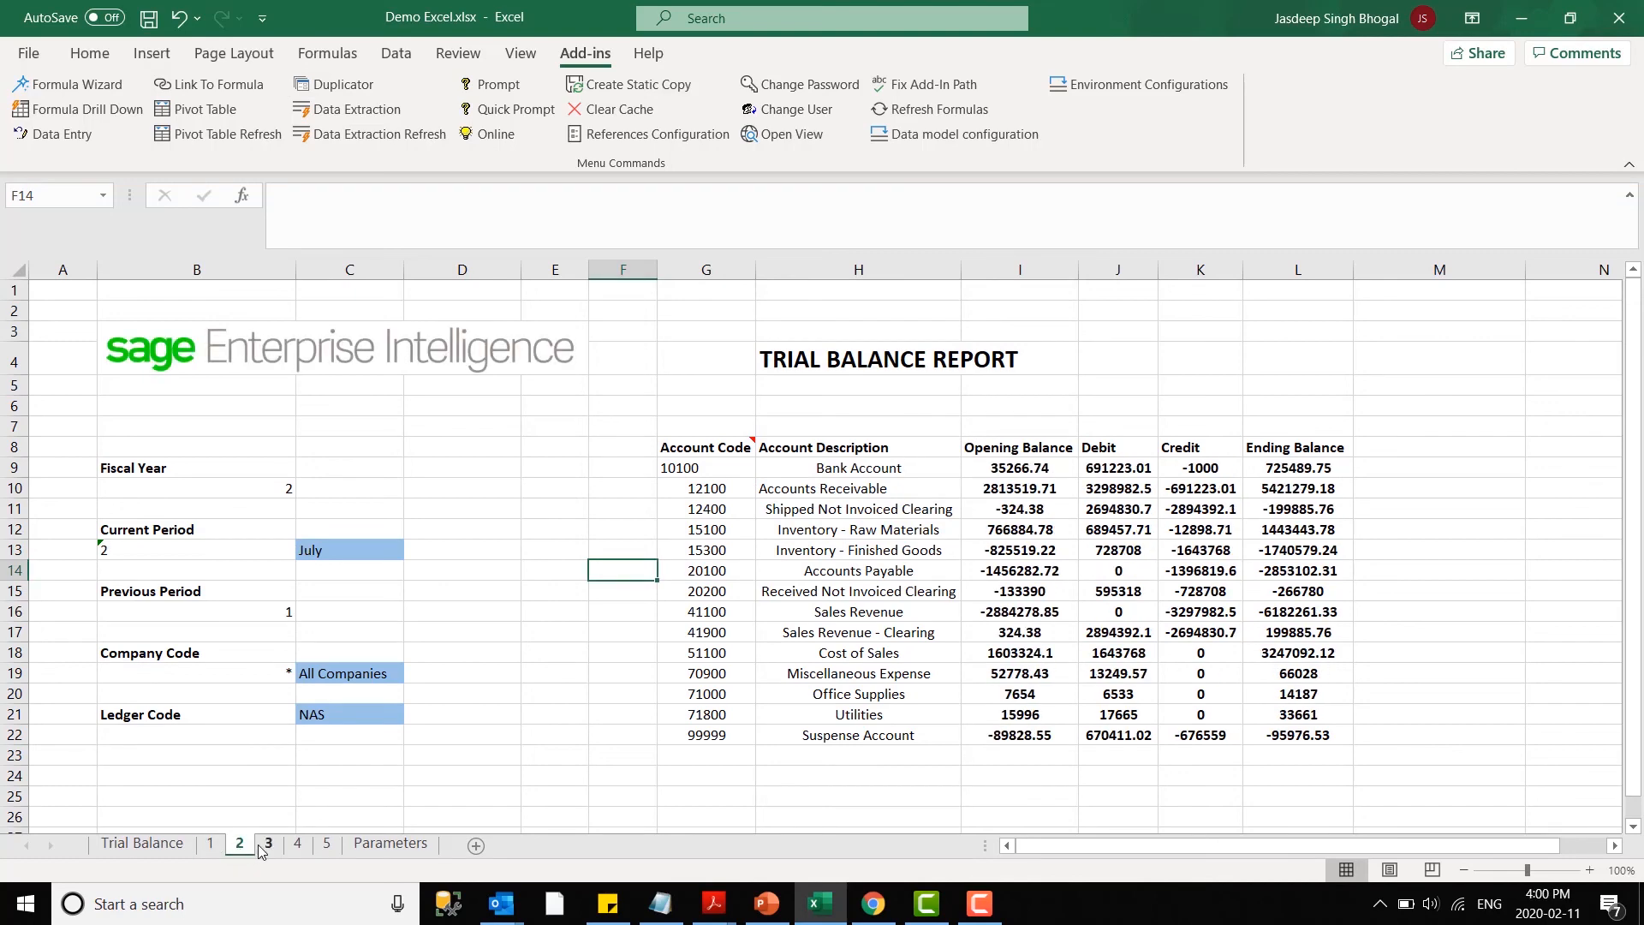
{"action": "left_click", "coordinate": [268, 846]}
{"action": "left_click", "coordinate": [297, 846]}
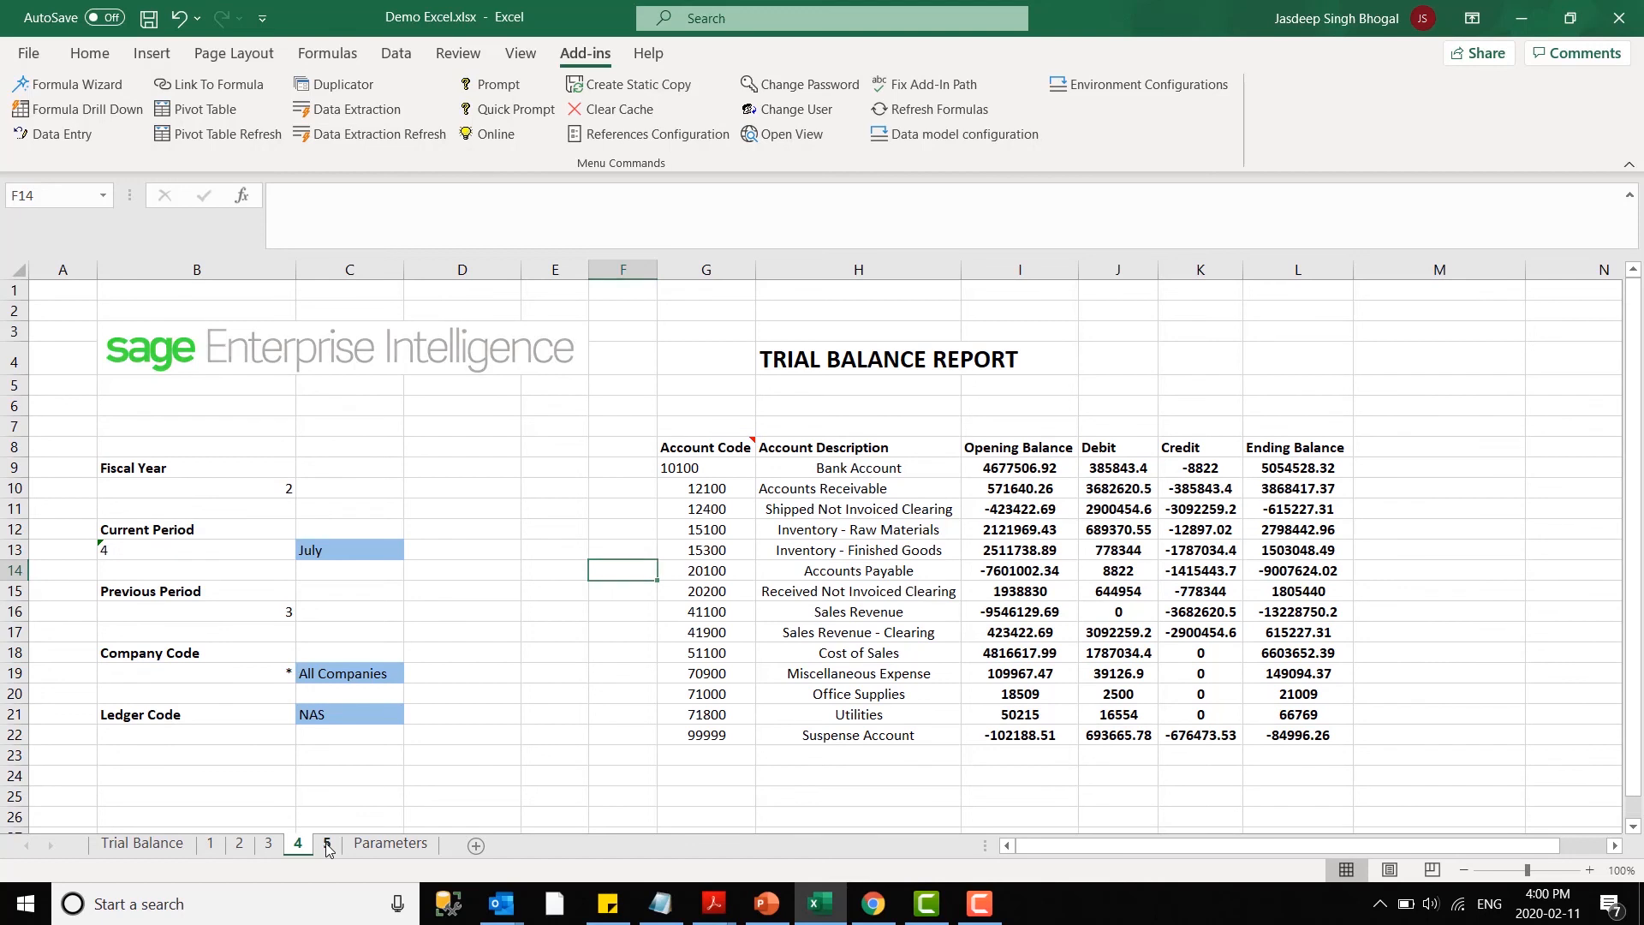
{"action": "left_click", "coordinate": [326, 846]}
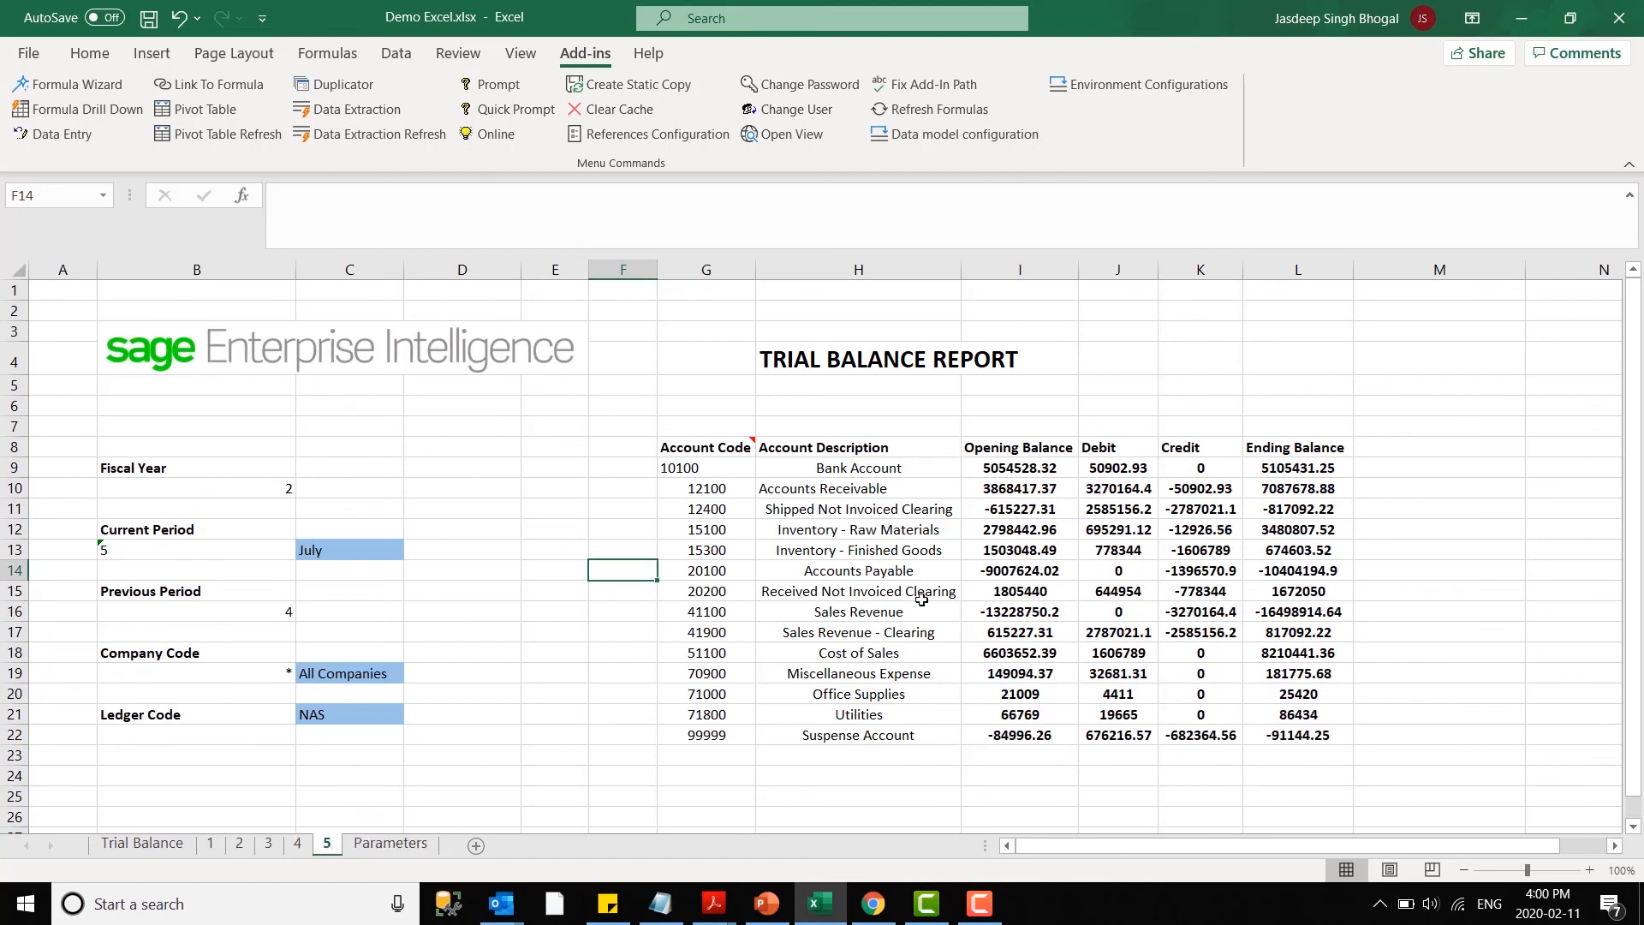